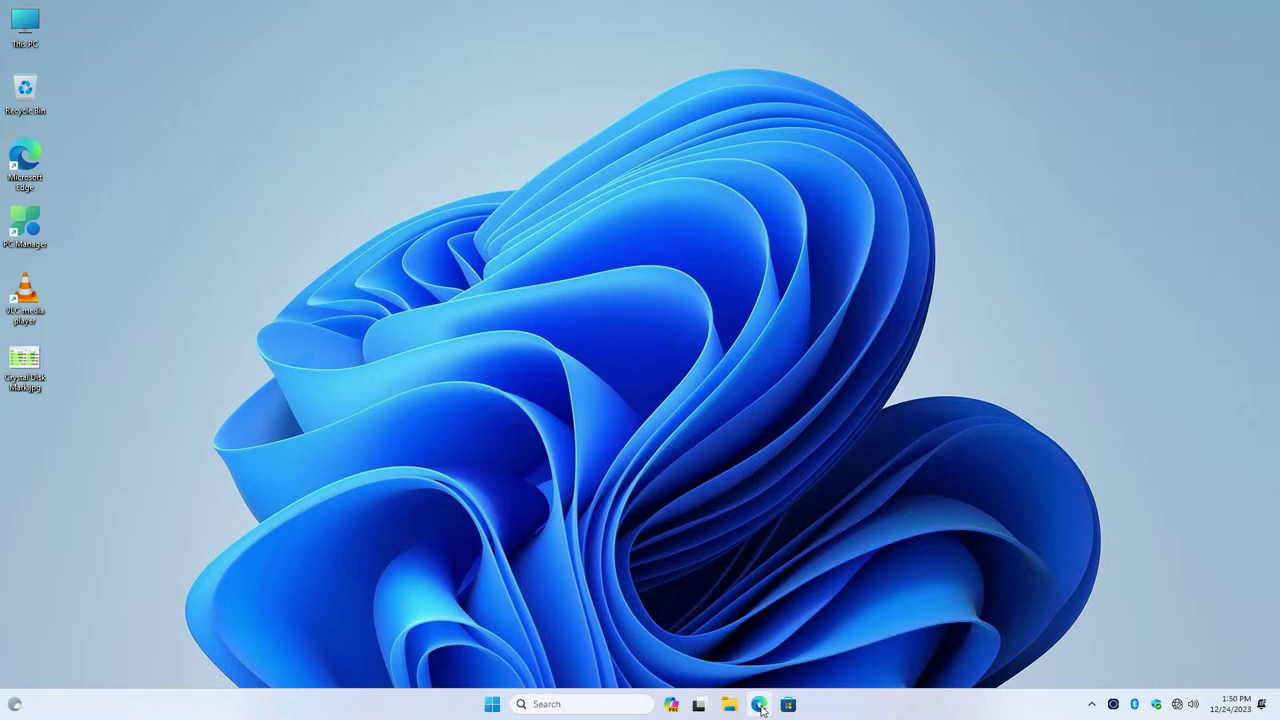
In Edge, permanently hide the Bing AI recommendation, then close the browser
{"action": "left_click", "coordinate": [760, 705]}
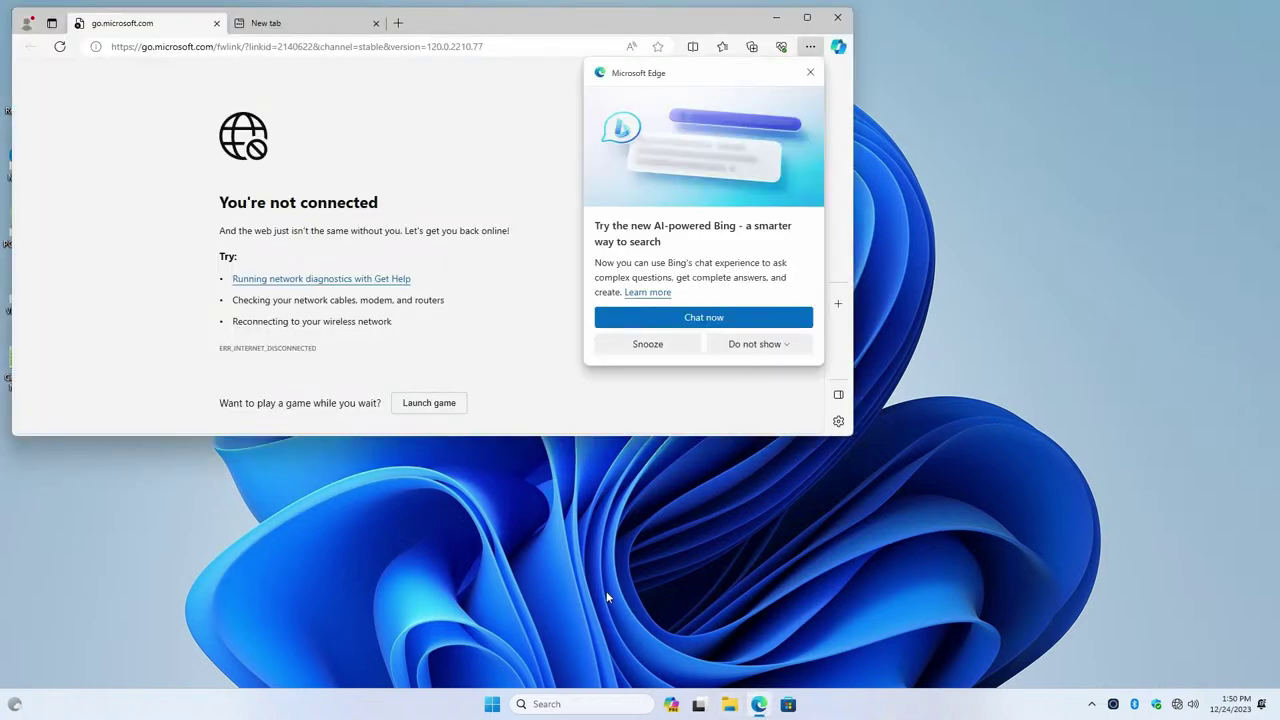
{"action": "left_click", "coordinate": [757, 346]}
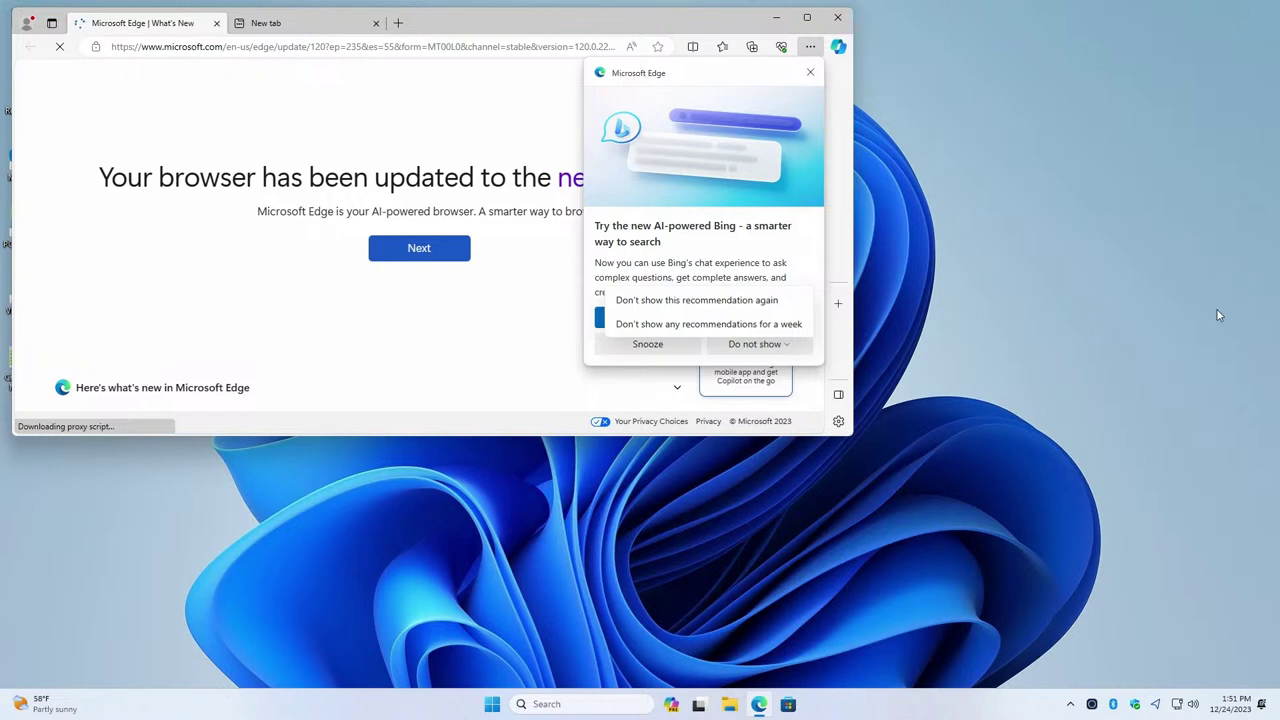
{"action": "left_click", "coordinate": [770, 303]}
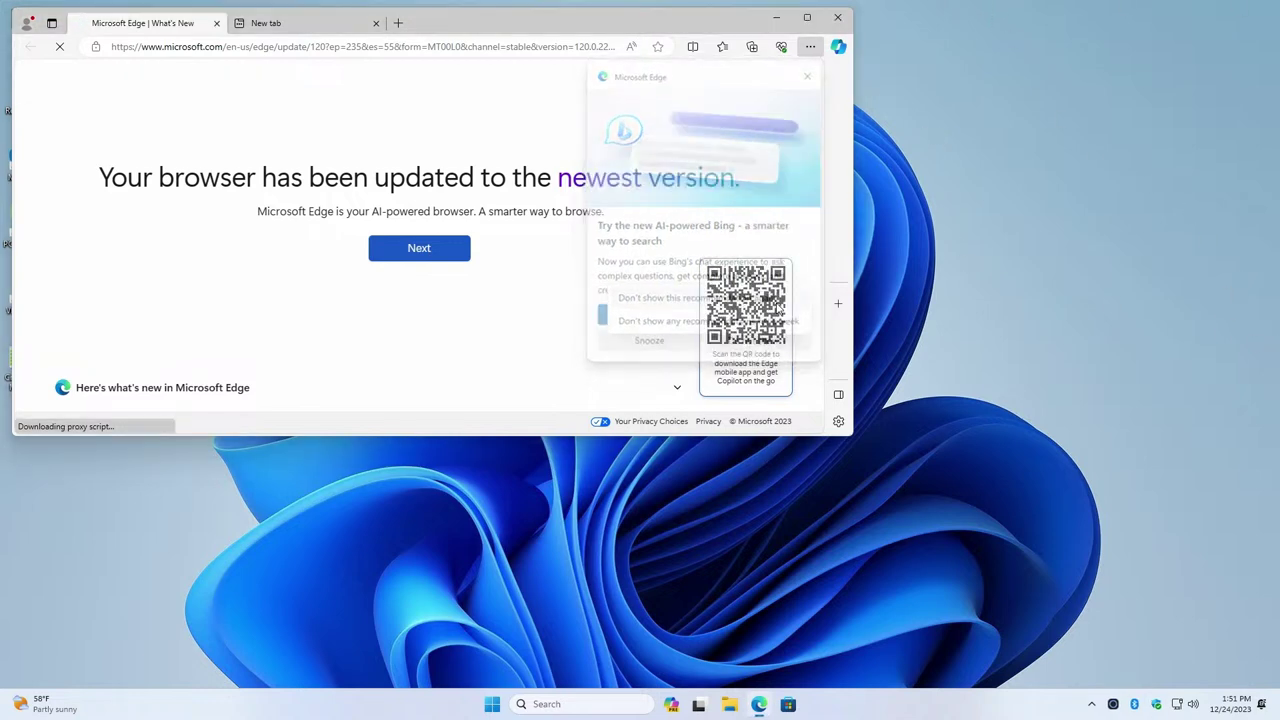
{"action": "left_click", "coordinate": [838, 18]}
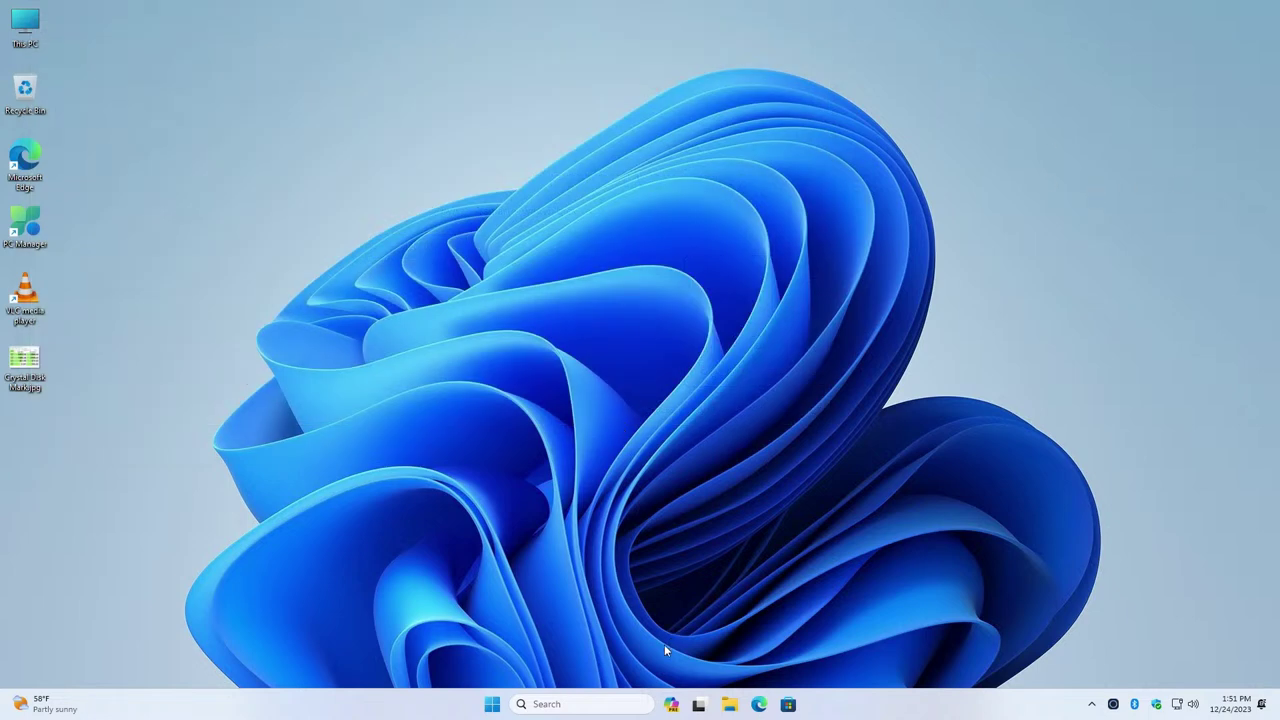
Accept Edge's personalization notice, close the browser, and relaunch it to a new tab
{"action": "left_click", "coordinate": [759, 704]}
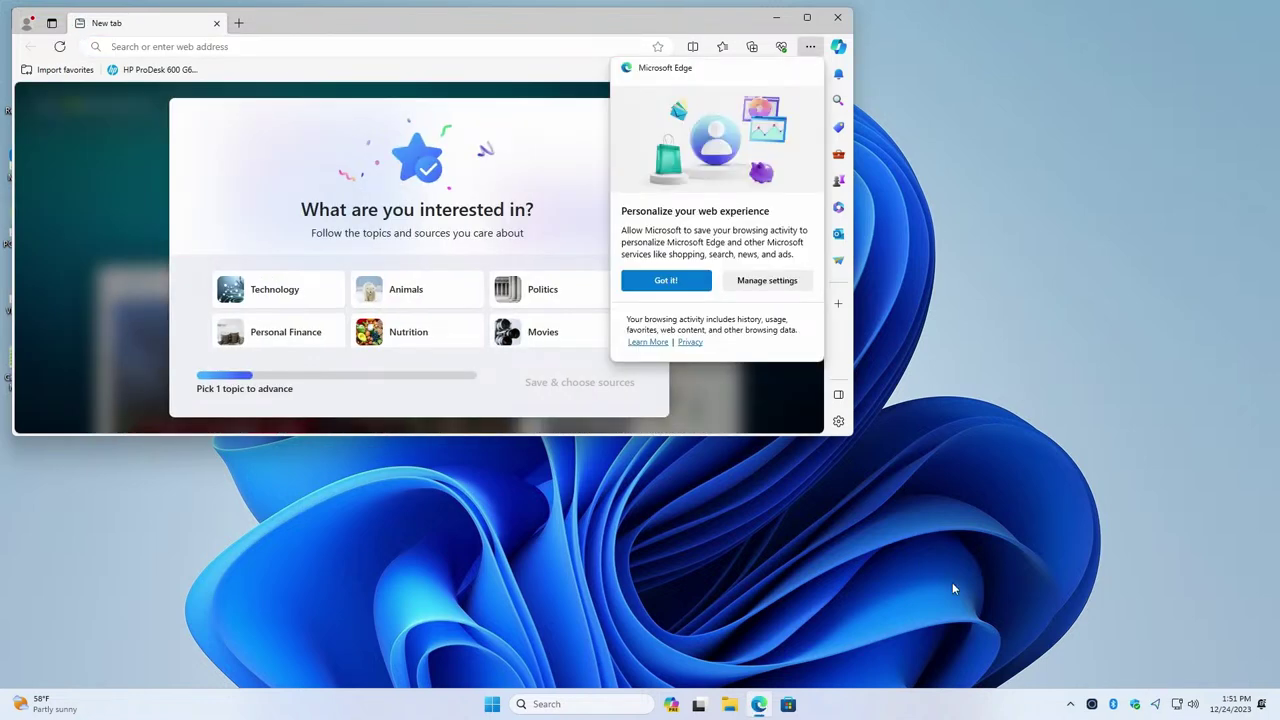
{"action": "left_click", "coordinate": [688, 287]}
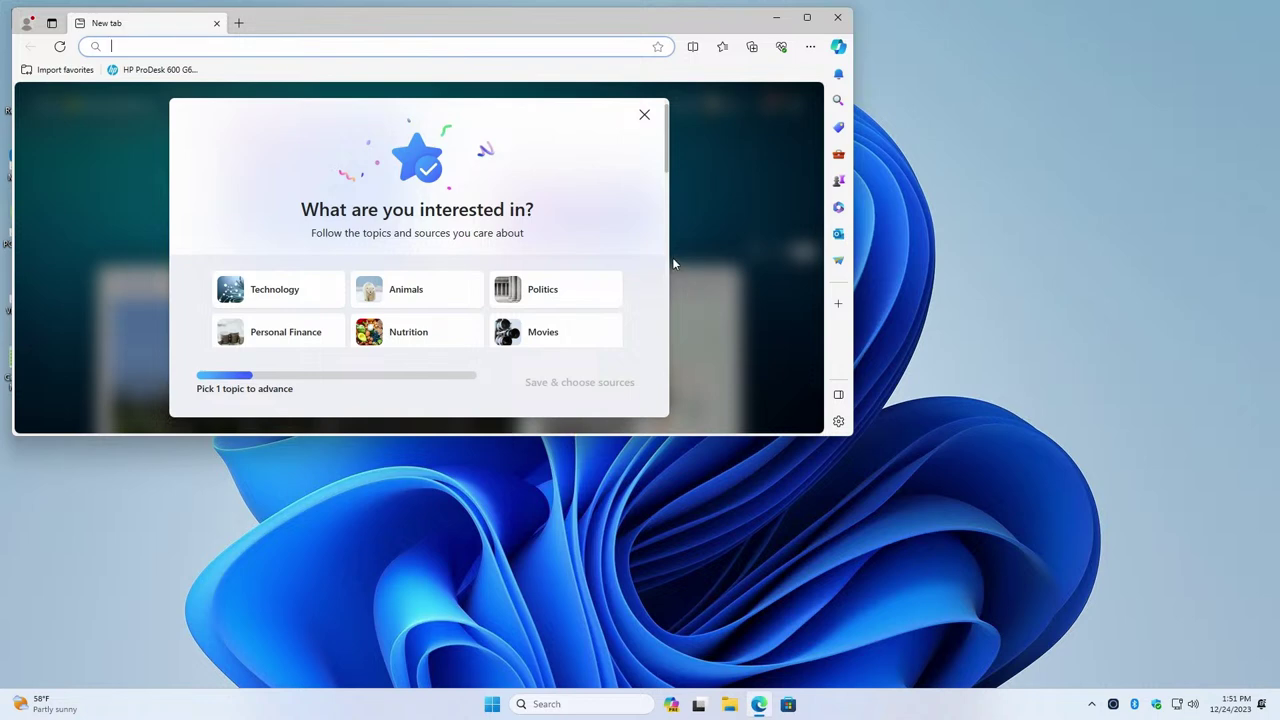
{"action": "left_click", "coordinate": [833, 19]}
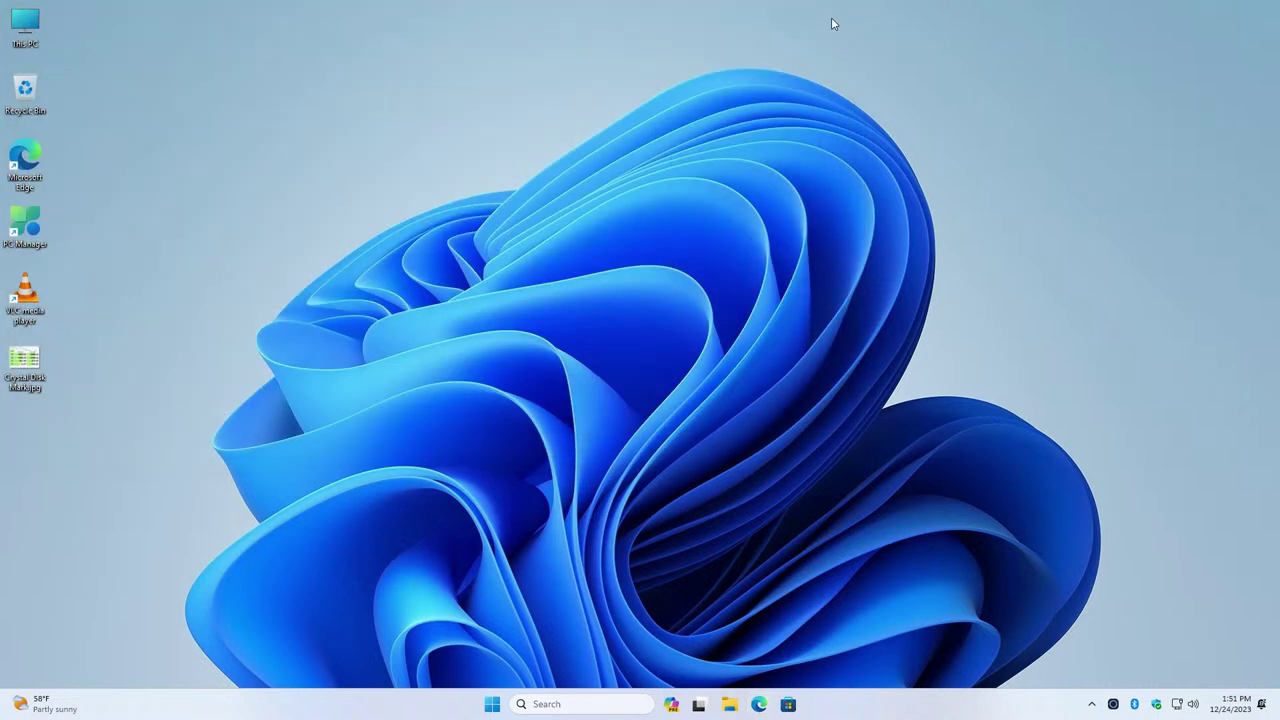
{"action": "left_click", "coordinate": [758, 706]}
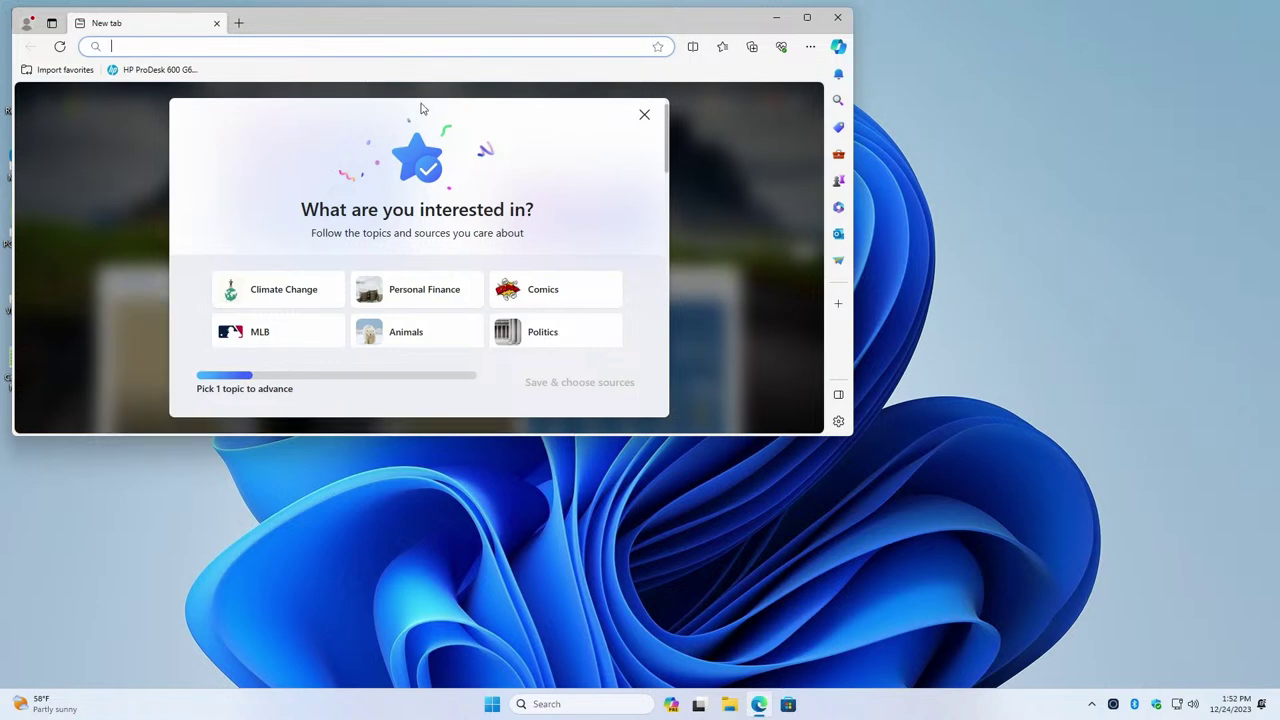
Search Bing for 'terra.aster download' and scroll through the results
{"action": "type", "text": "terra.as"}
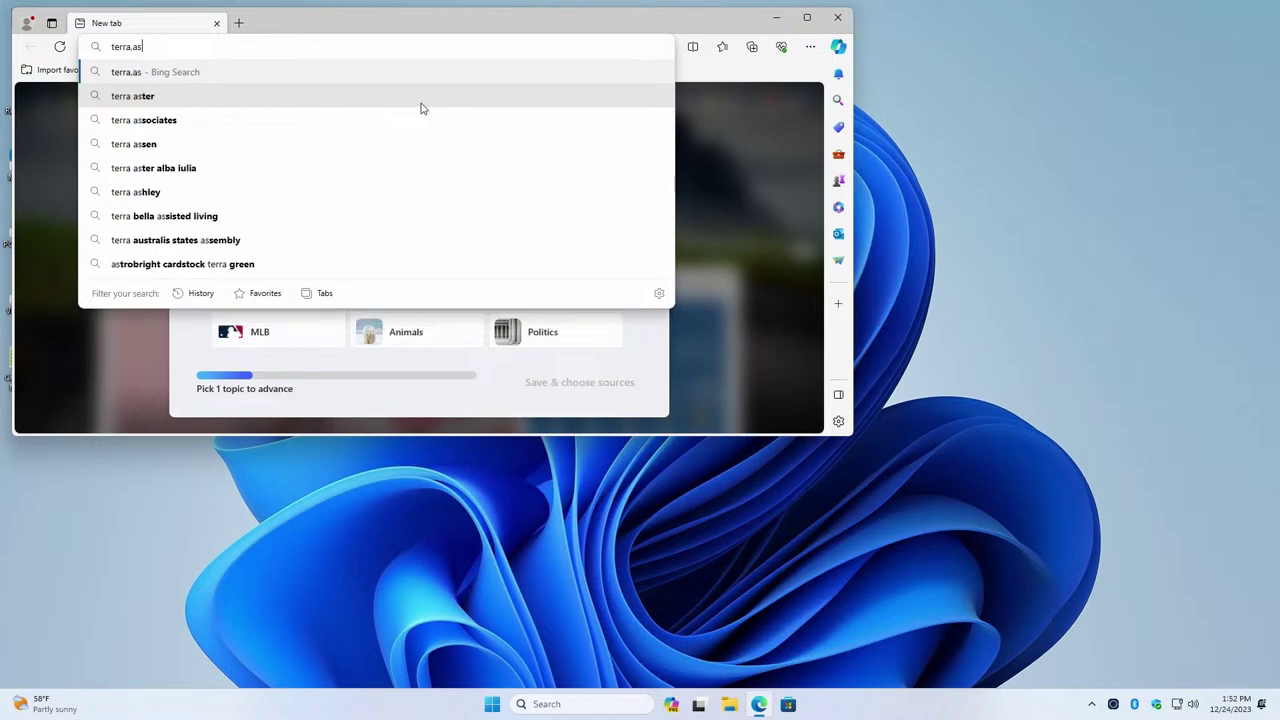
{"action": "type", "text": "ter down"}
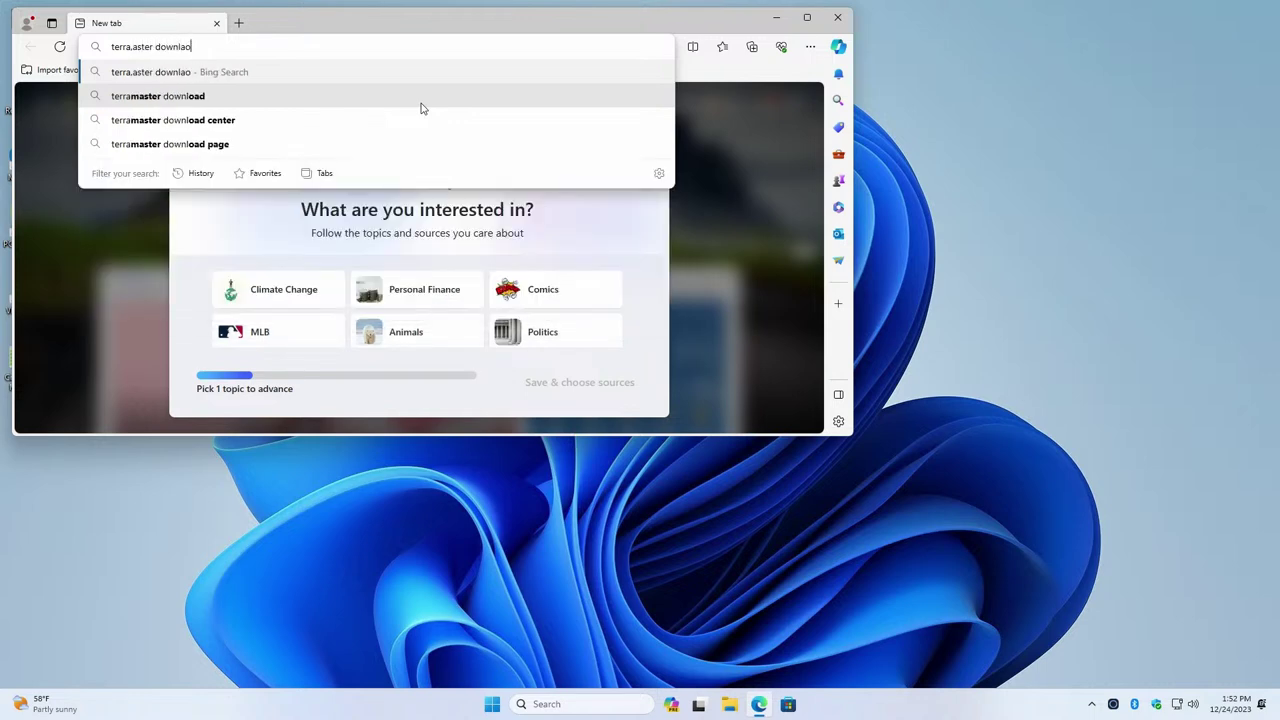
{"action": "type", "text": "load"}
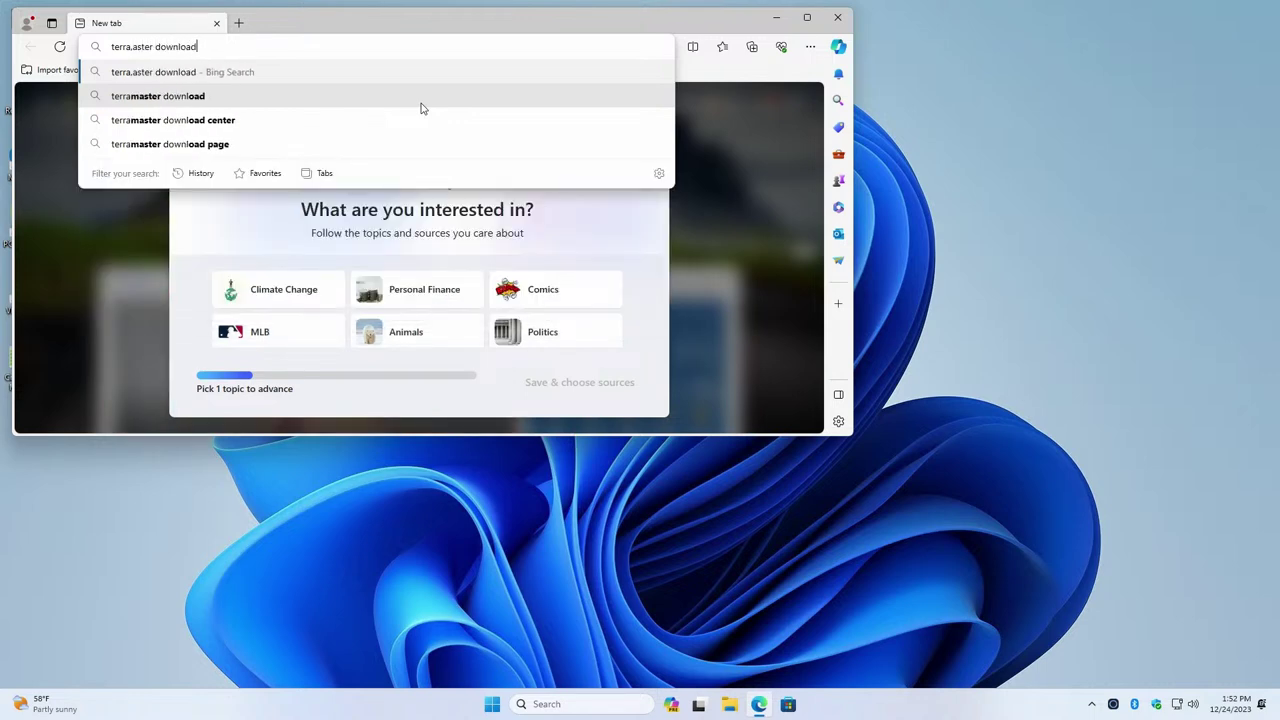
{"action": "key", "text": "Return"}
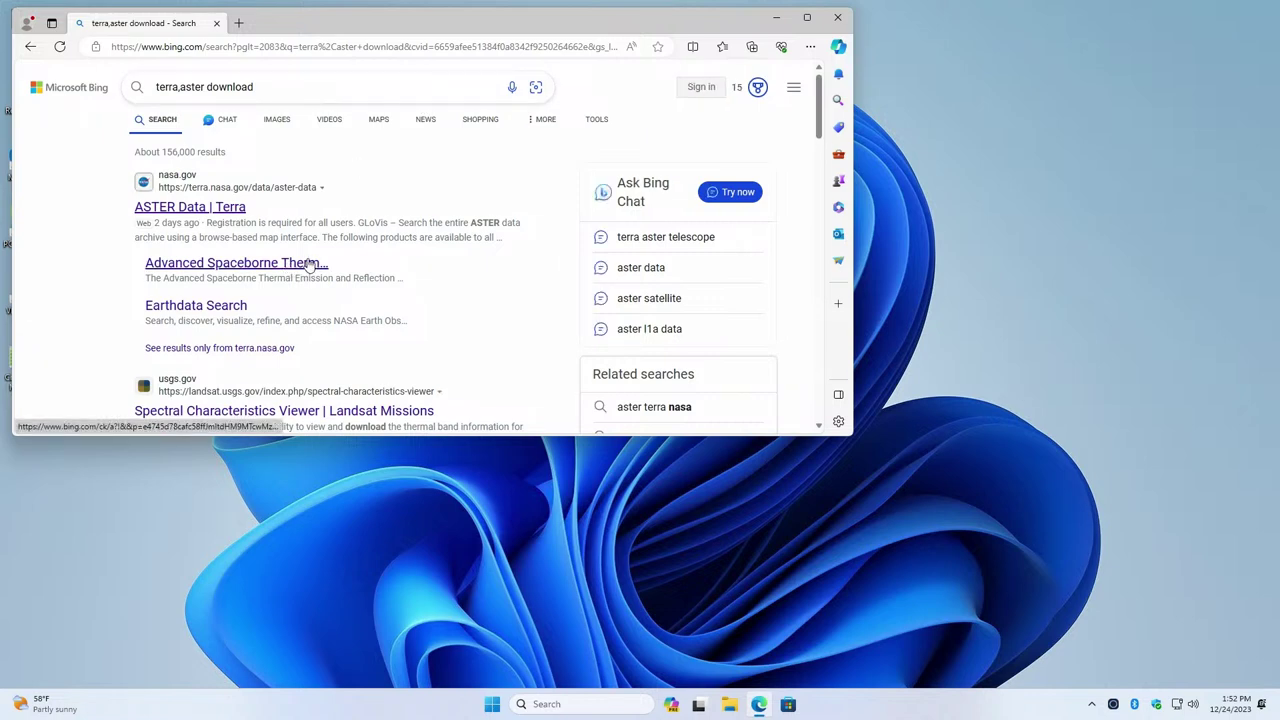
{"action": "scroll", "coordinate": [313, 285], "scroll_direction": "down", "scroll_amount": 2}
{"action": "scroll", "coordinate": [313, 285], "scroll_direction": "down", "scroll_amount": 2}
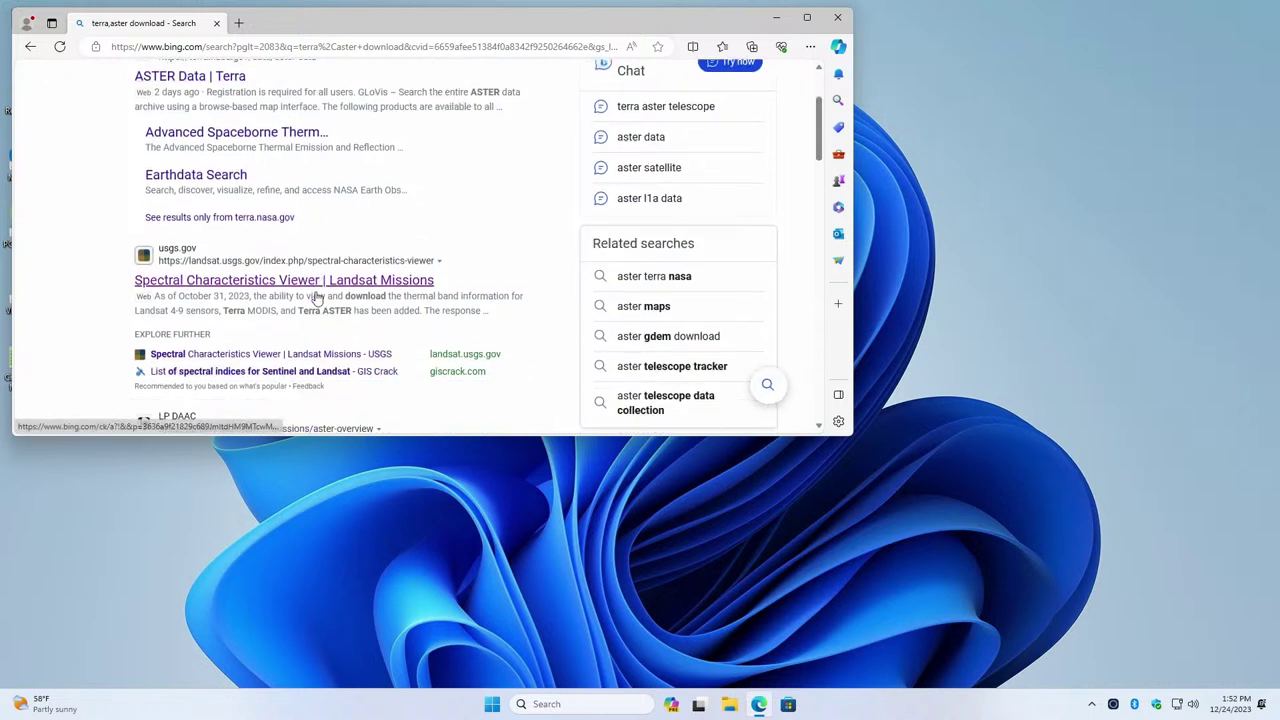
{"action": "scroll", "coordinate": [349, 302], "scroll_direction": "down", "scroll_amount": 1}
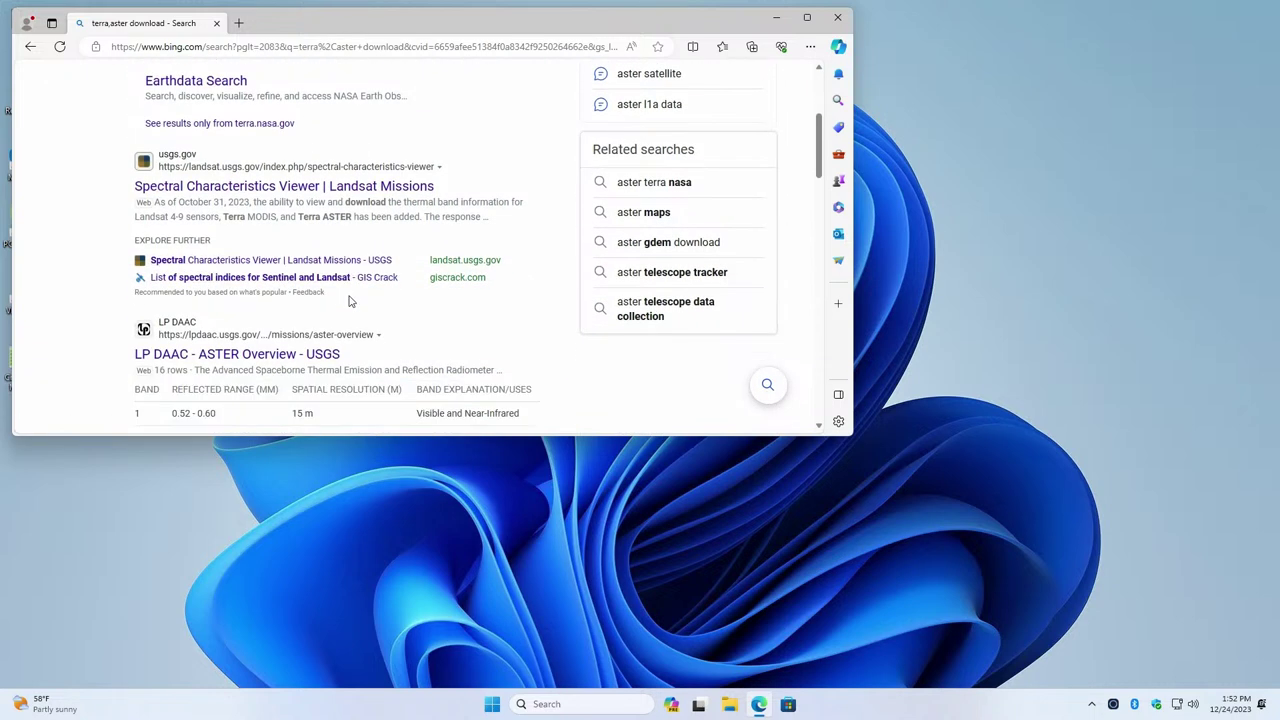
{"action": "scroll", "coordinate": [349, 301], "scroll_direction": "down", "scroll_amount": 5}
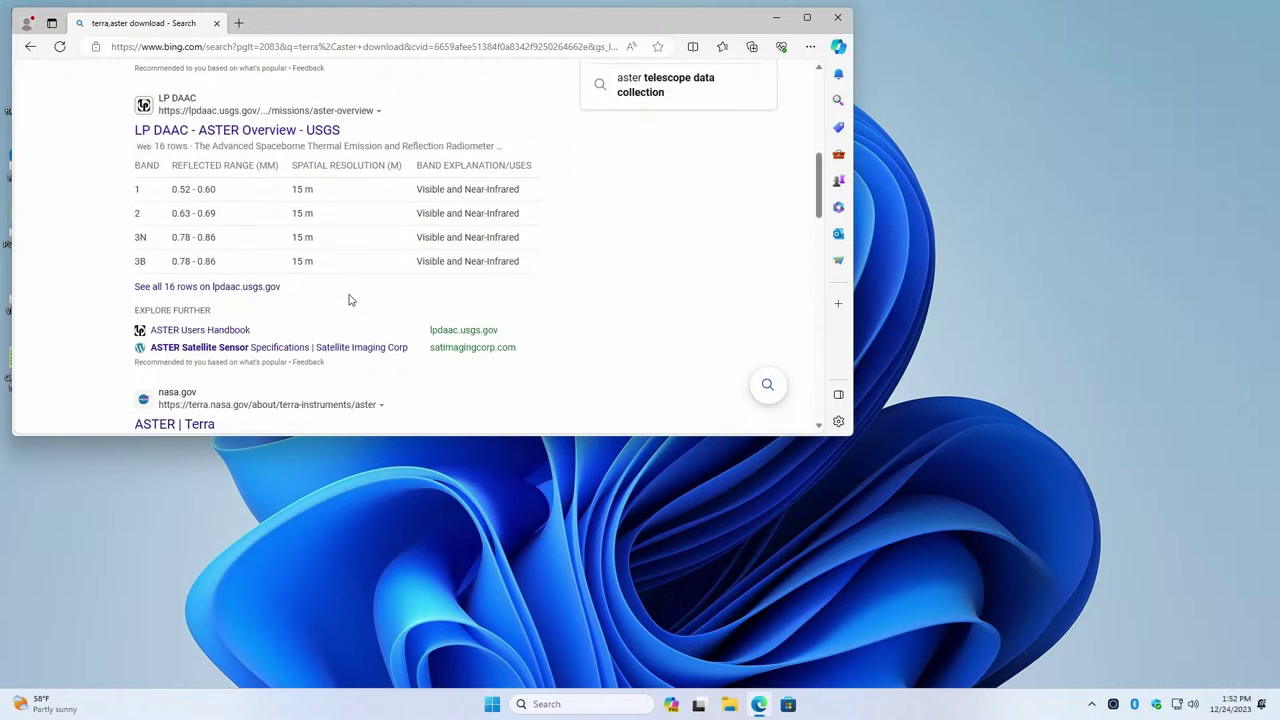
{"action": "scroll", "coordinate": [352, 297], "scroll_direction": "down", "scroll_amount": 1}
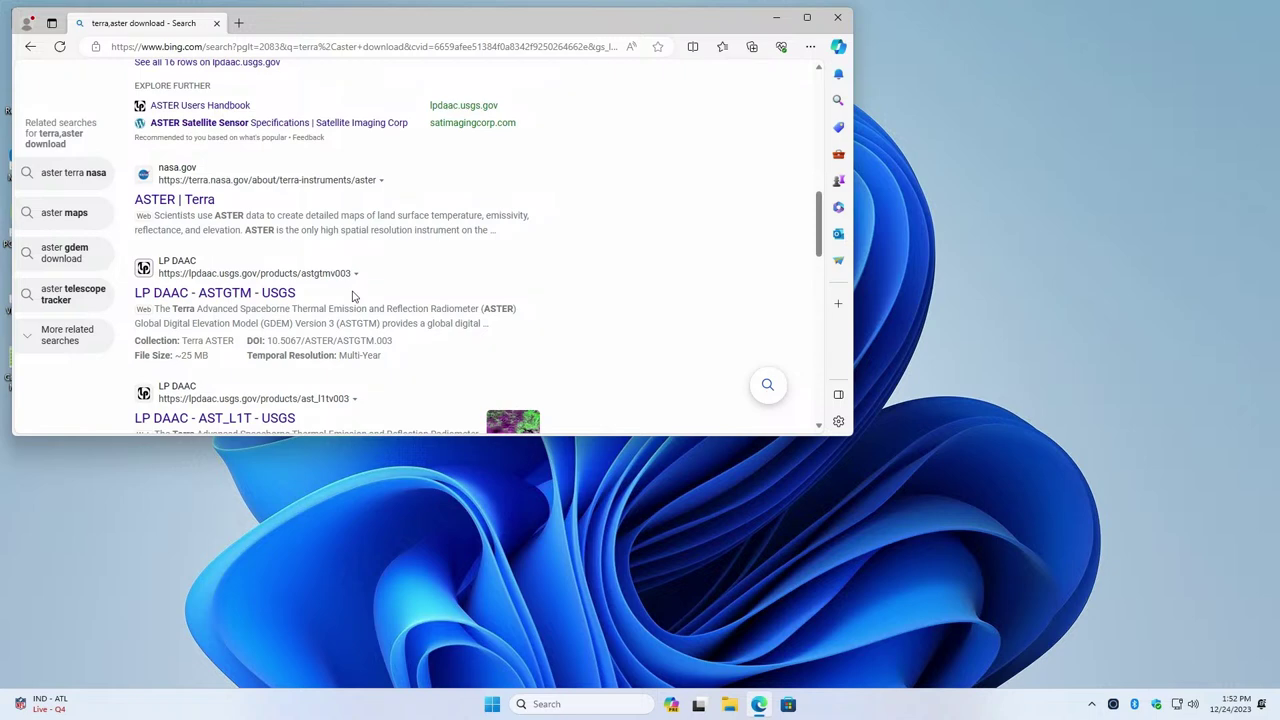
{"action": "scroll", "coordinate": [352, 294], "scroll_direction": "down", "scroll_amount": 5}
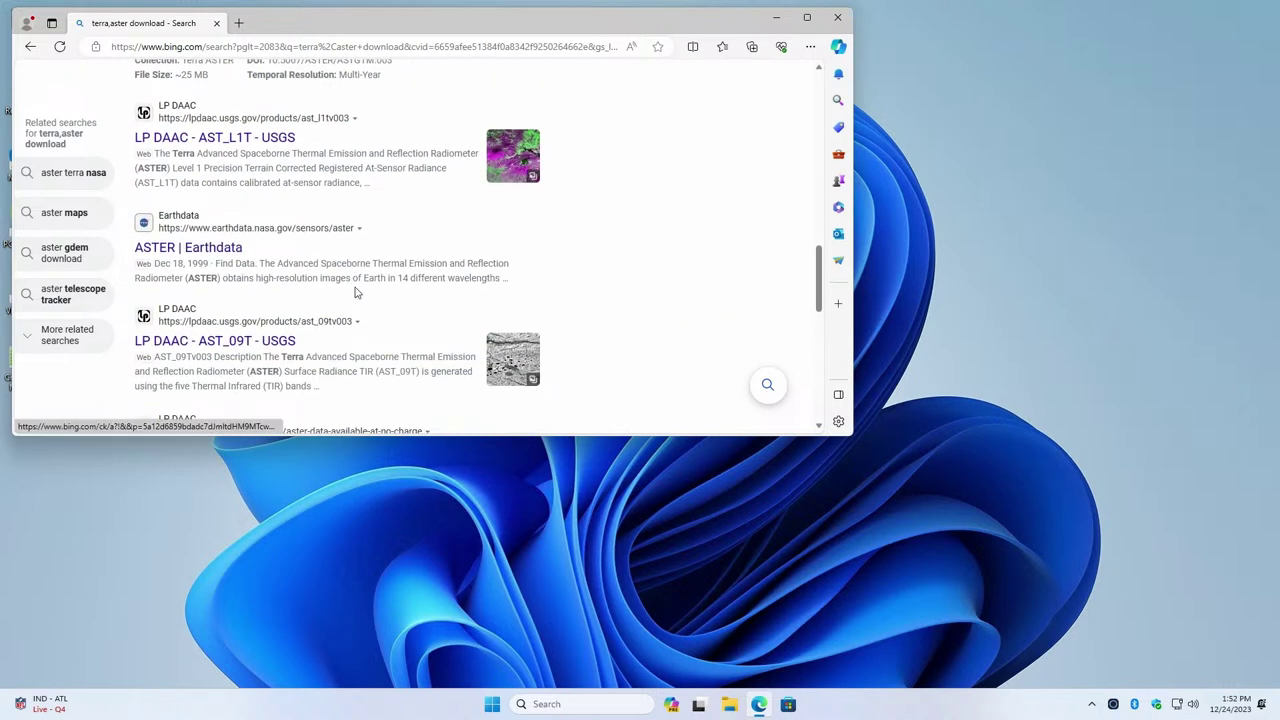
{"action": "scroll", "coordinate": [355, 285], "scroll_direction": "up", "scroll_amount": 8}
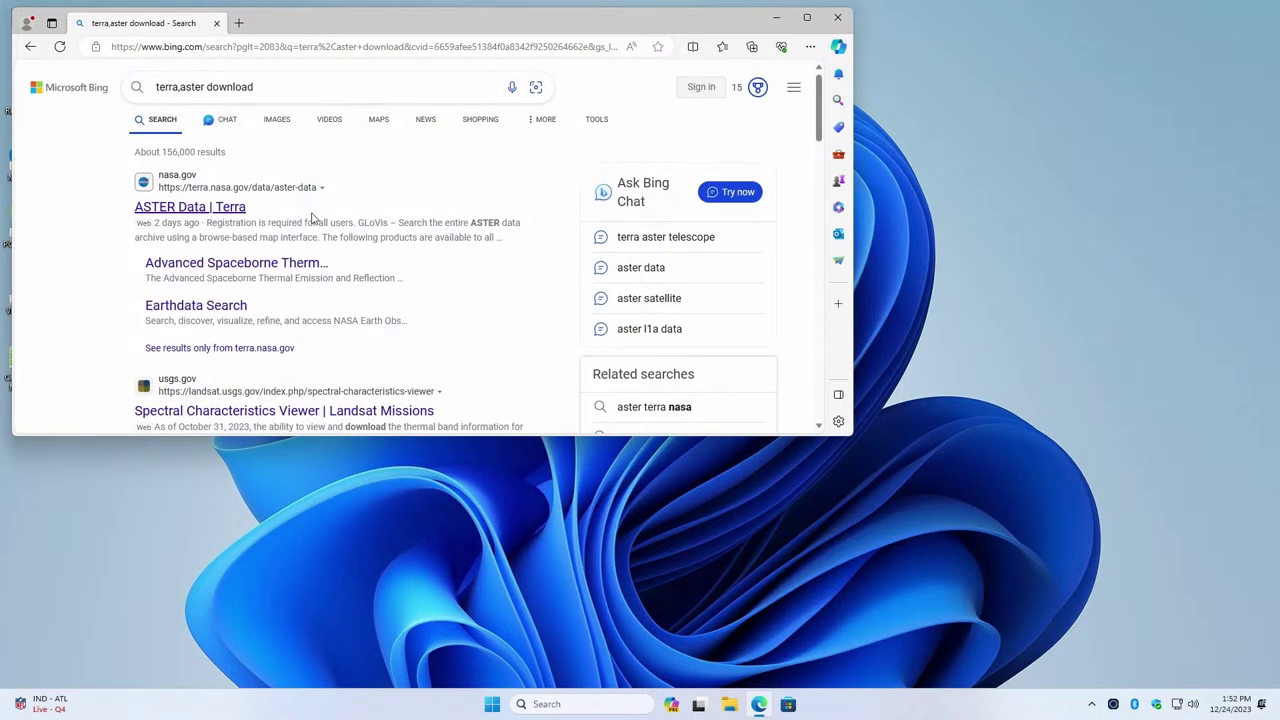
Go to the Google home page and dismiss the holiday deals popup
{"action": "left_click", "coordinate": [207, 47]}
{"action": "type", "text": "google"}
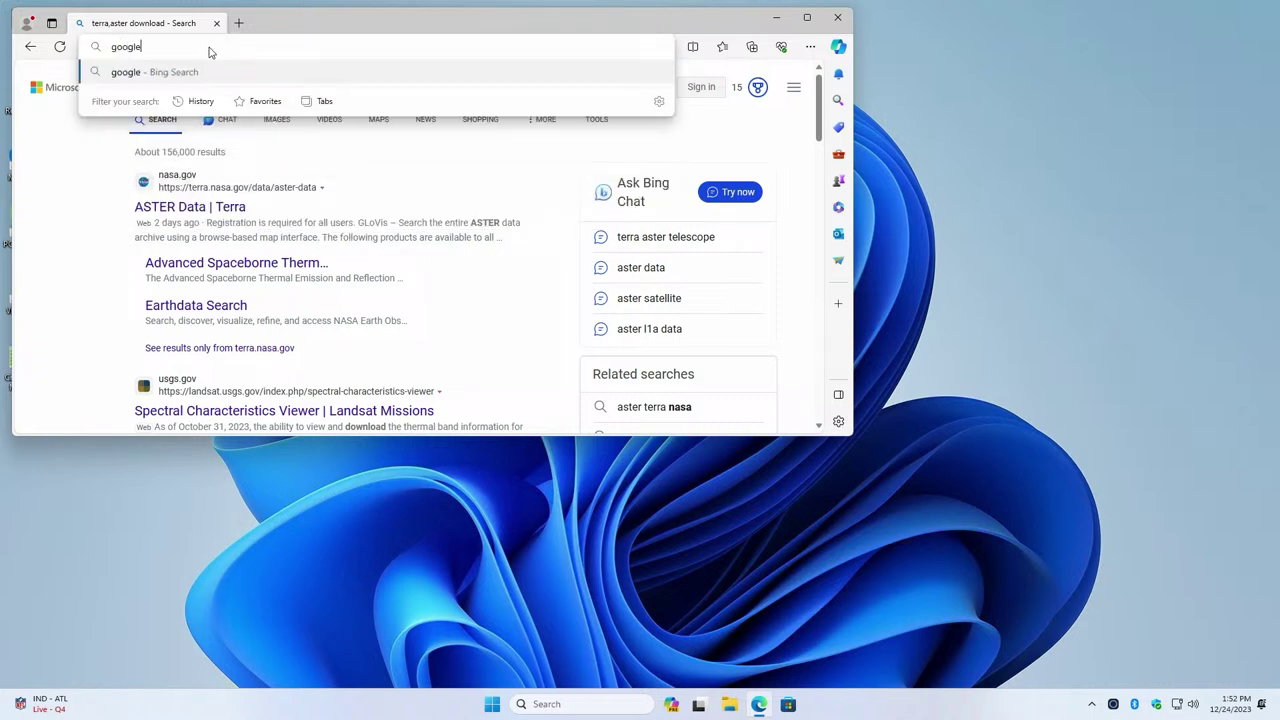
{"action": "key", "text": "Return"}
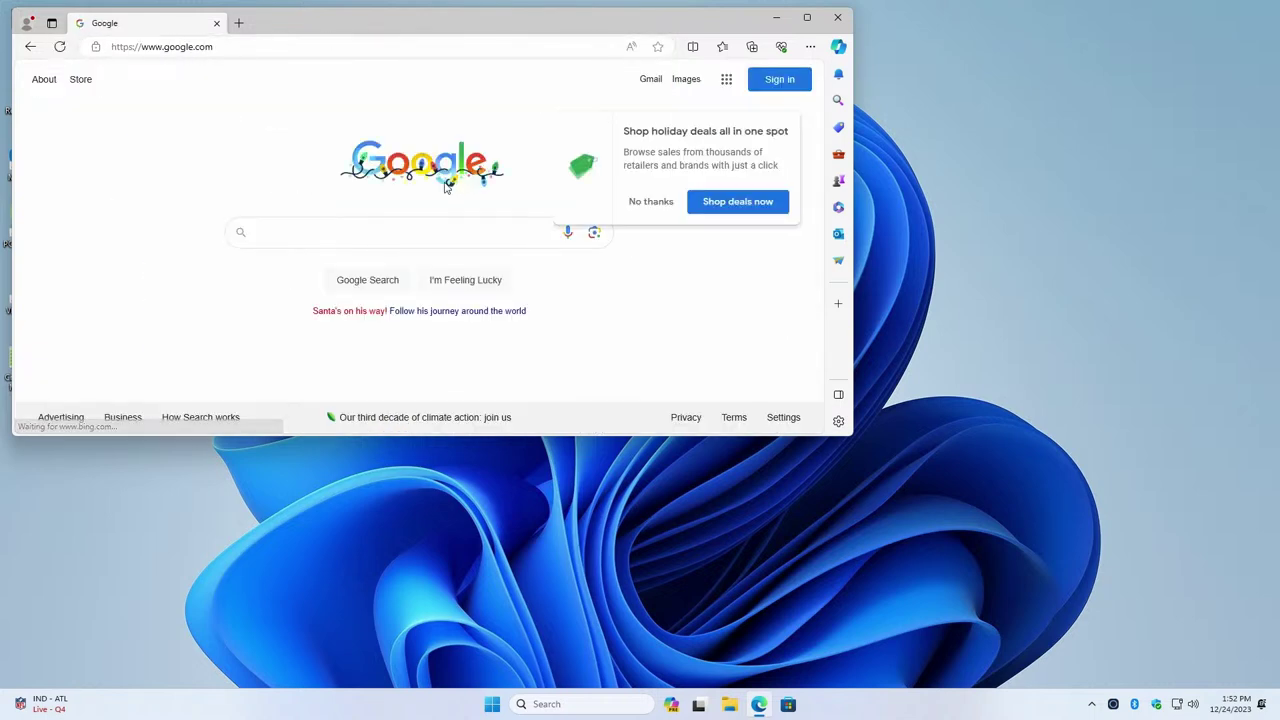
{"action": "left_click", "coordinate": [640, 202]}
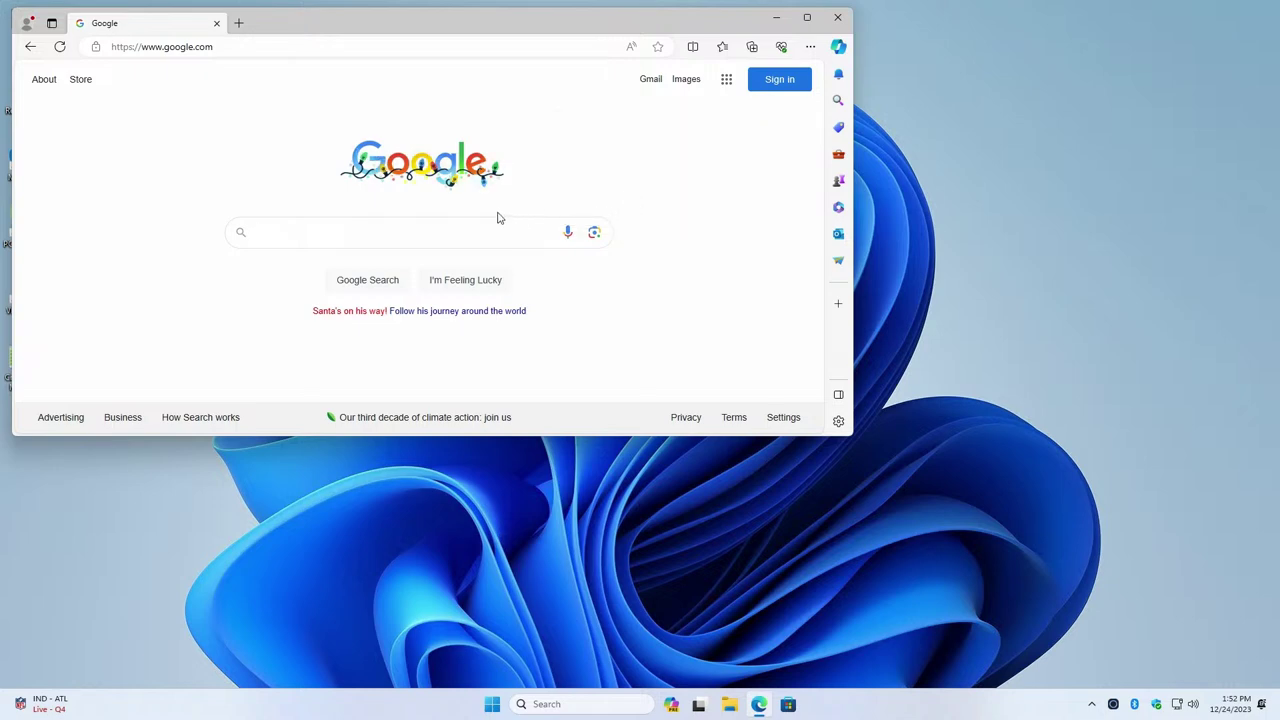
Search Google for 'terramaster download' and read the TNAS PC download FAQ result
{"action": "left_click", "coordinate": [432, 242]}
{"action": "type", "text": "terramaster"}
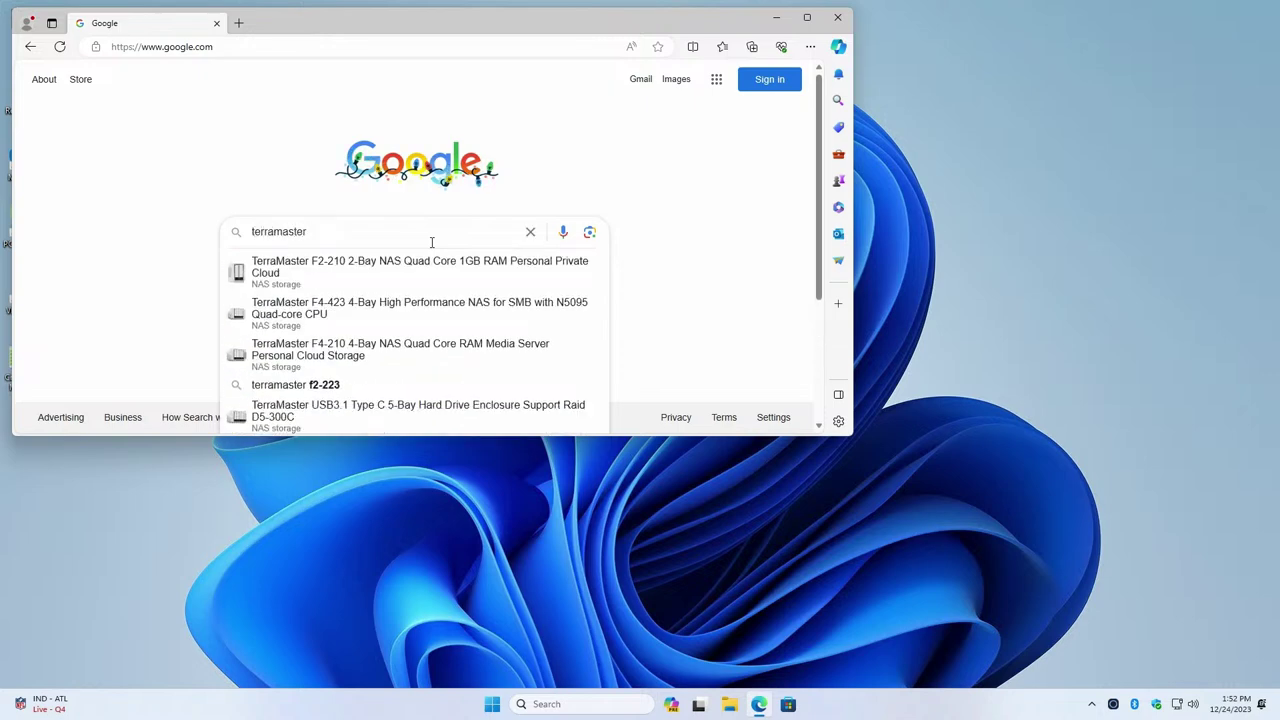
{"action": "type", "text": " download"}
{"action": "key", "text": "Return"}
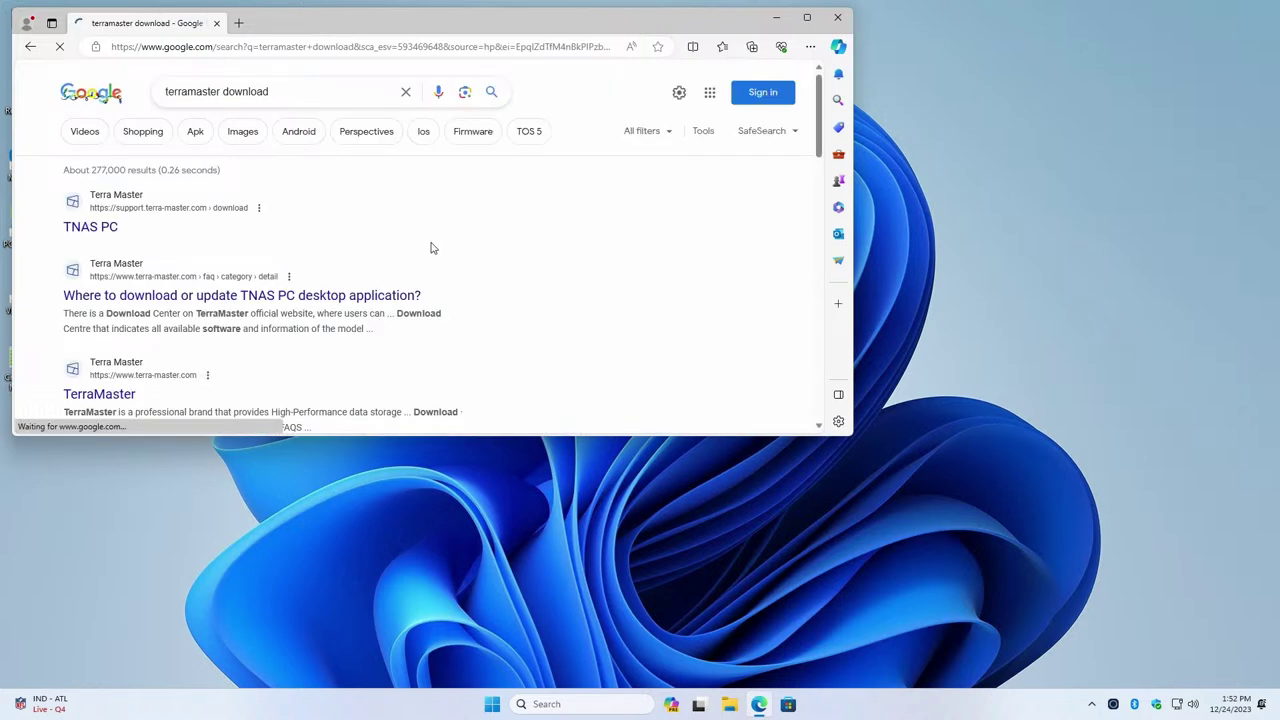
{"action": "left_click", "coordinate": [232, 299]}
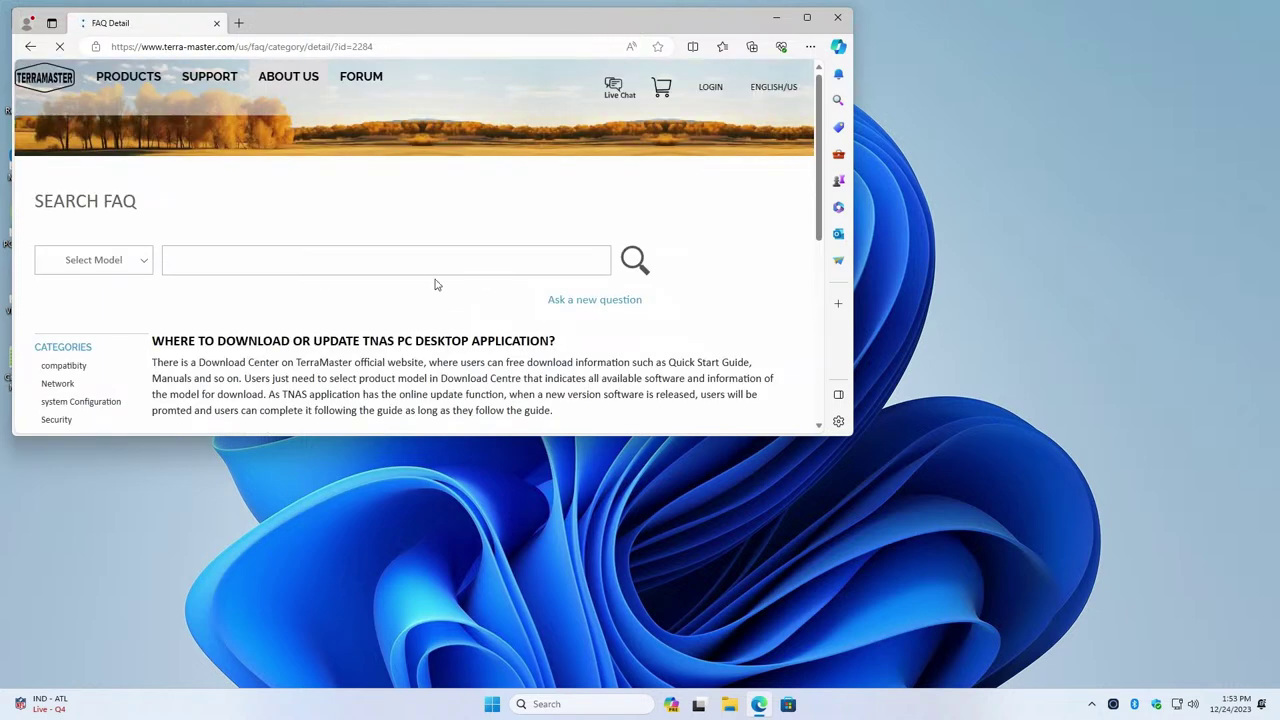
{"action": "scroll", "coordinate": [435, 285], "scroll_direction": "down", "scroll_amount": 1}
{"action": "scroll", "coordinate": [414, 301], "scroll_direction": "down", "scroll_amount": 3}
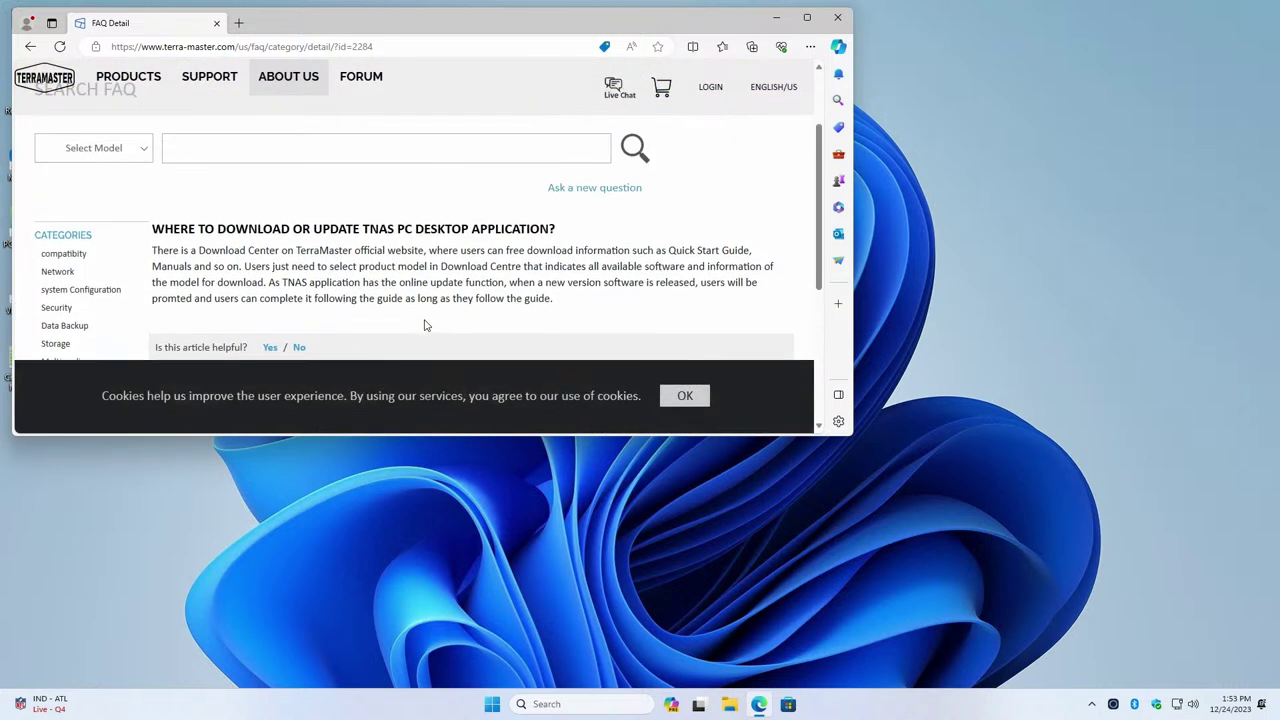
{"action": "scroll", "coordinate": [424, 321], "scroll_direction": "down", "scroll_amount": 5}
{"action": "scroll", "coordinate": [424, 319], "scroll_direction": "up", "scroll_amount": 10}
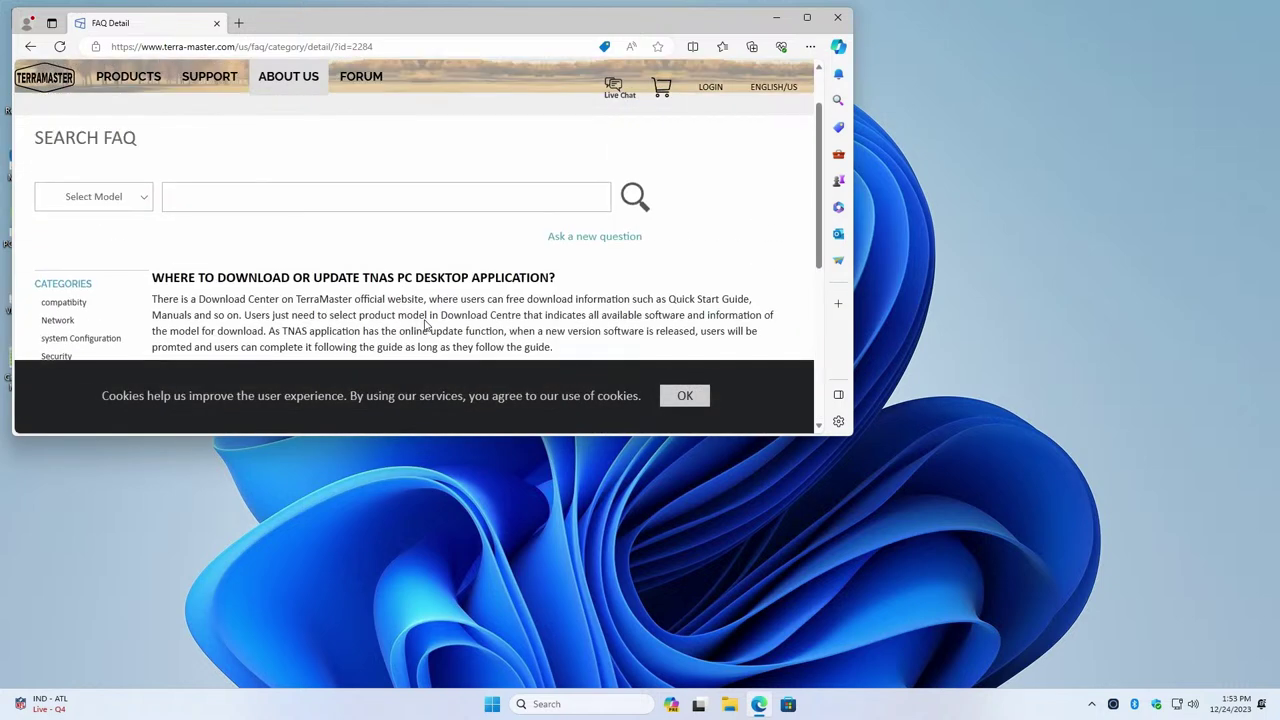
{"action": "scroll", "coordinate": [424, 320], "scroll_direction": "down", "scroll_amount": 1}
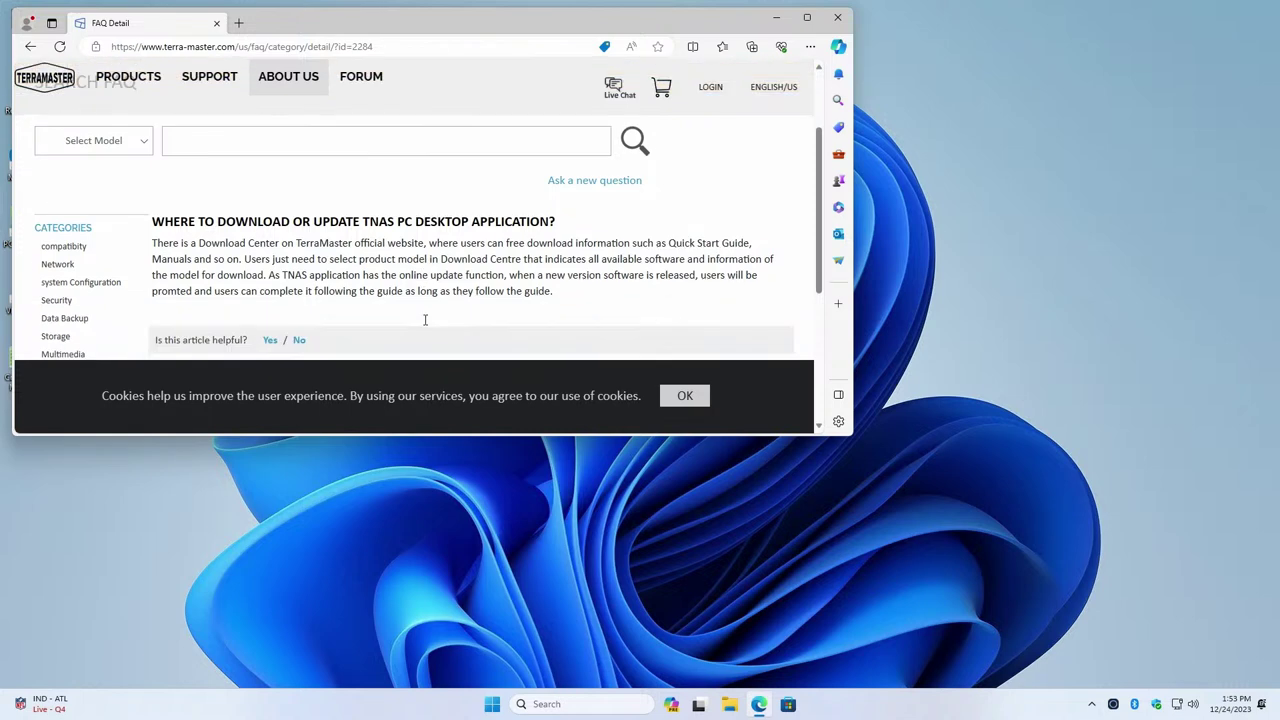
{"action": "scroll", "coordinate": [424, 325], "scroll_direction": "down", "scroll_amount": 1}
{"action": "scroll", "coordinate": [424, 325], "scroll_direction": "up", "scroll_amount": 3}
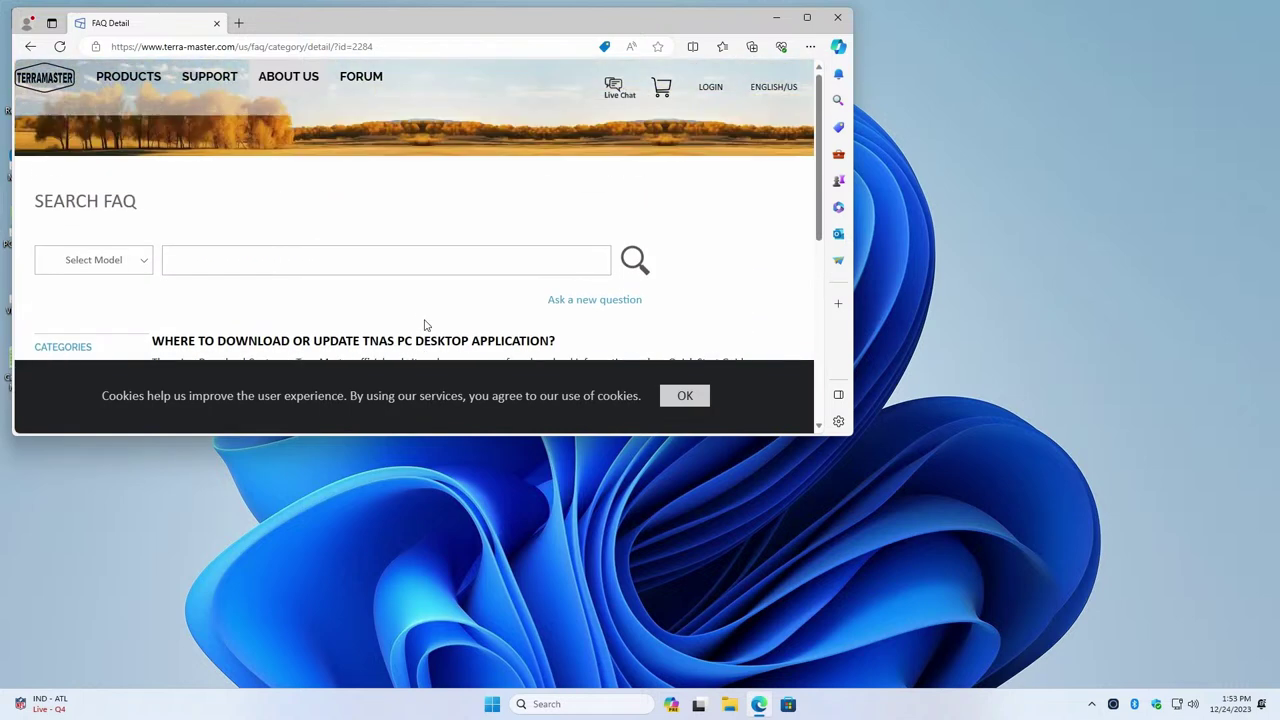
On TerraMaster's Support > Download page, choose model F2-212 and list its packages
{"action": "left_click", "coordinate": [219, 87]}
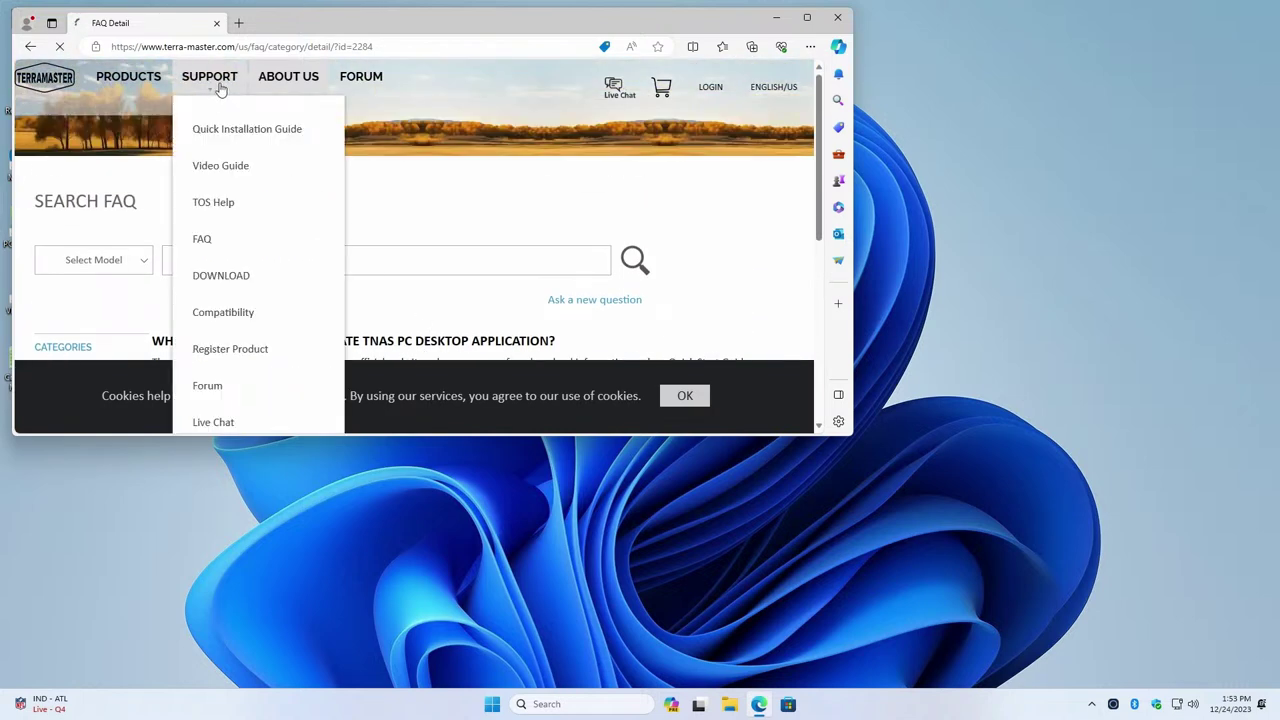
{"action": "left_click", "coordinate": [220, 272]}
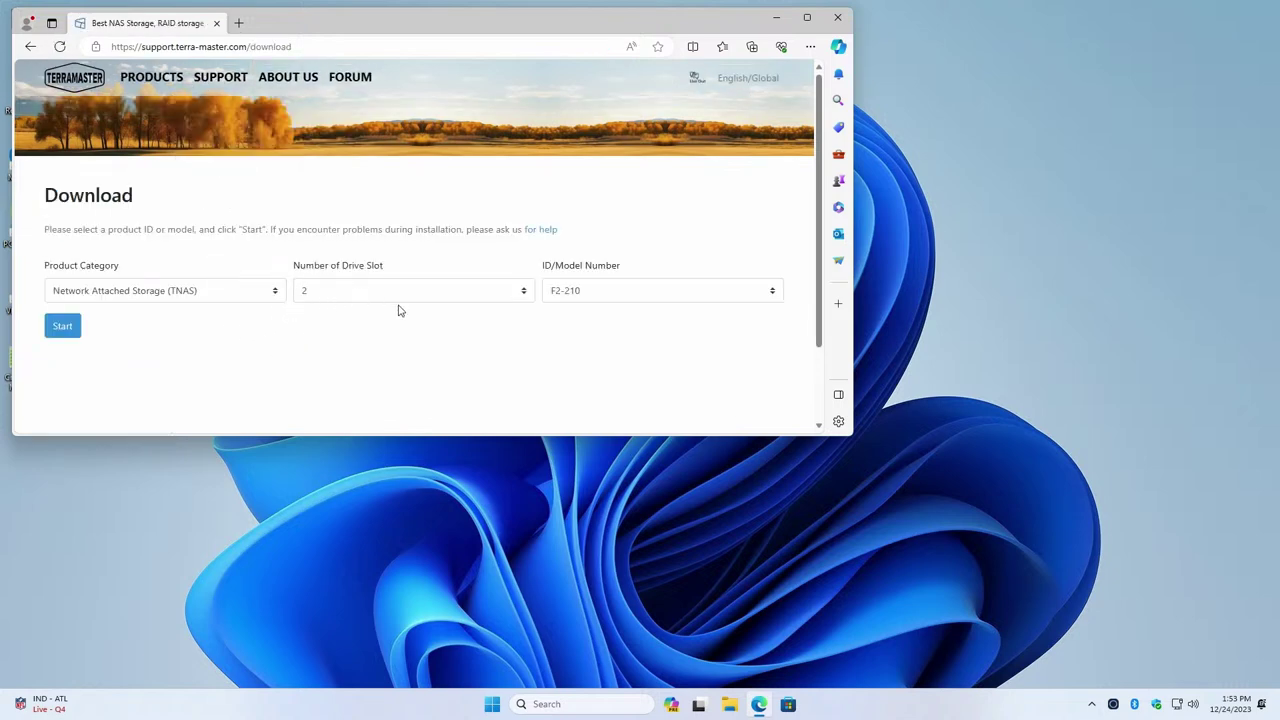
{"action": "left_click", "coordinate": [555, 296]}
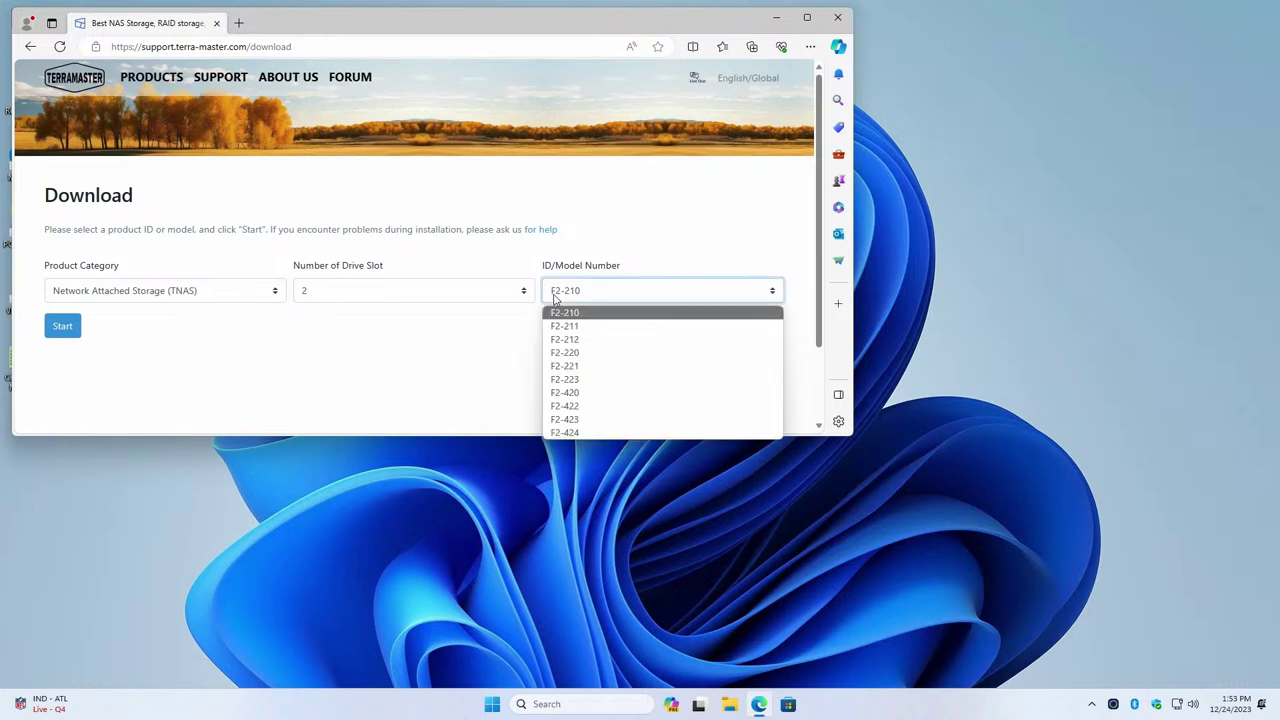
{"action": "left_click", "coordinate": [565, 342]}
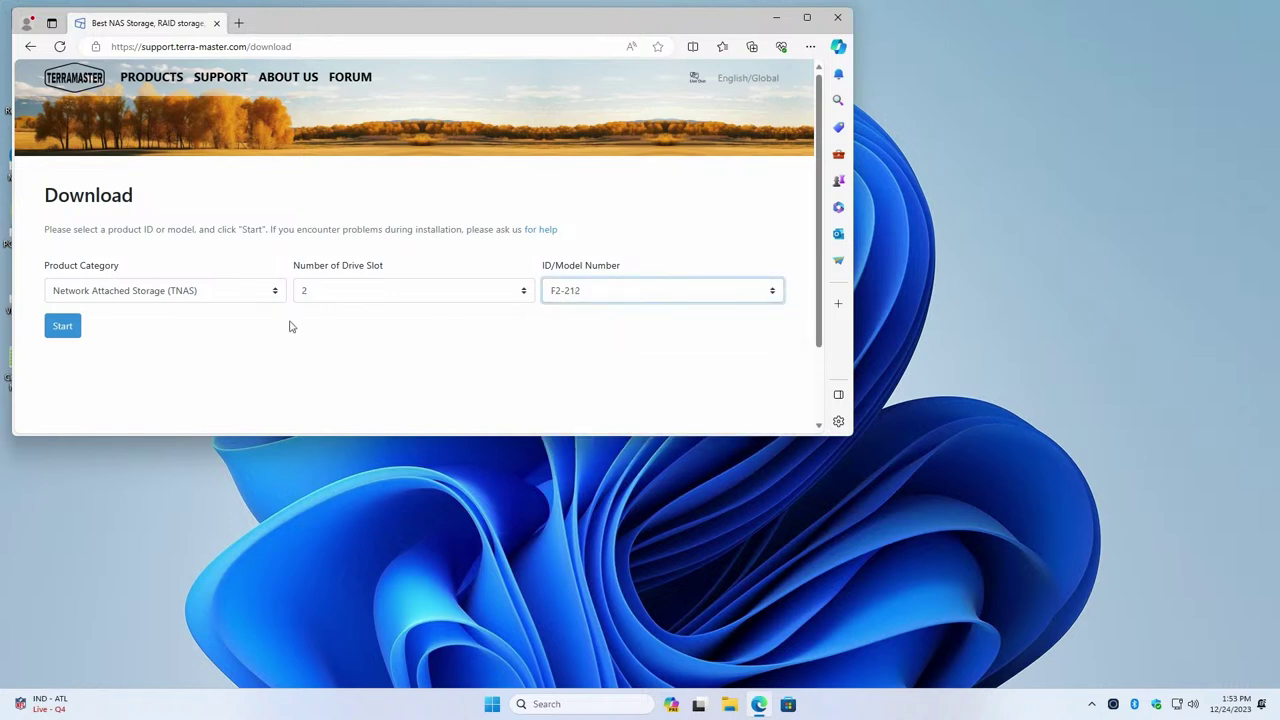
{"action": "left_click", "coordinate": [68, 323]}
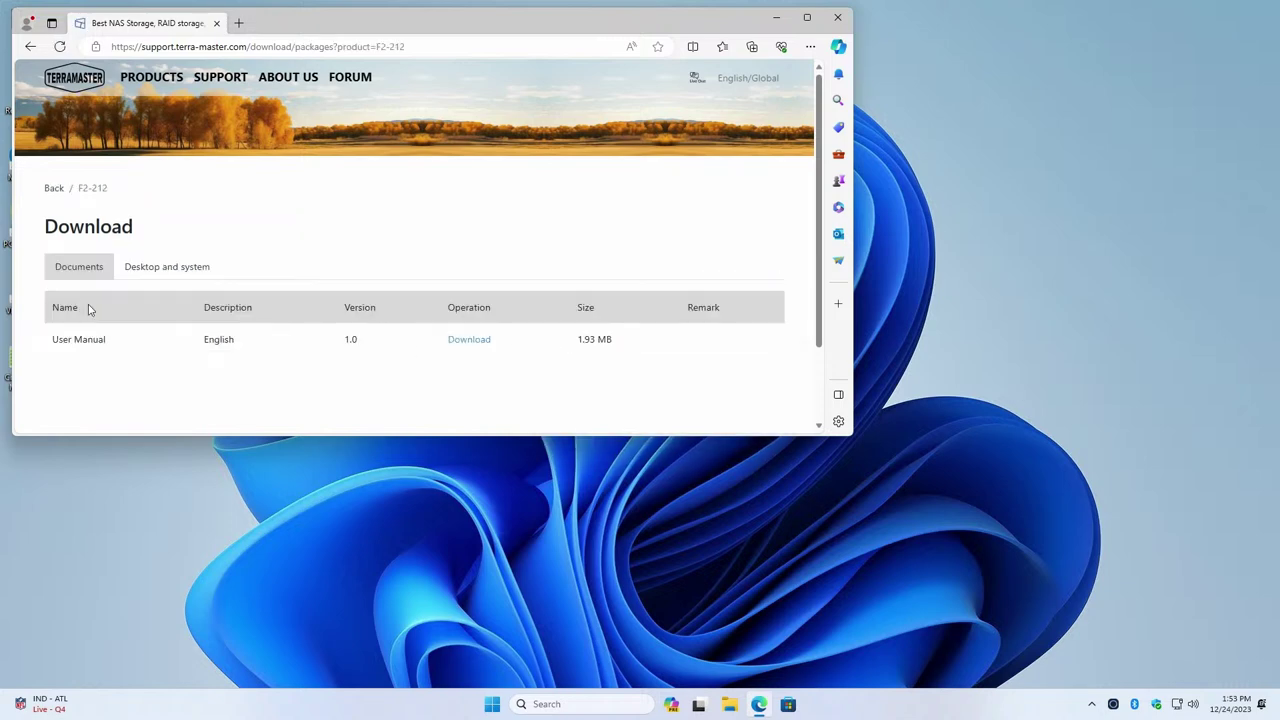
Download the Windows TNAS PC App V5.0.35 from the Desktop and system tab
{"action": "left_click", "coordinate": [177, 277]}
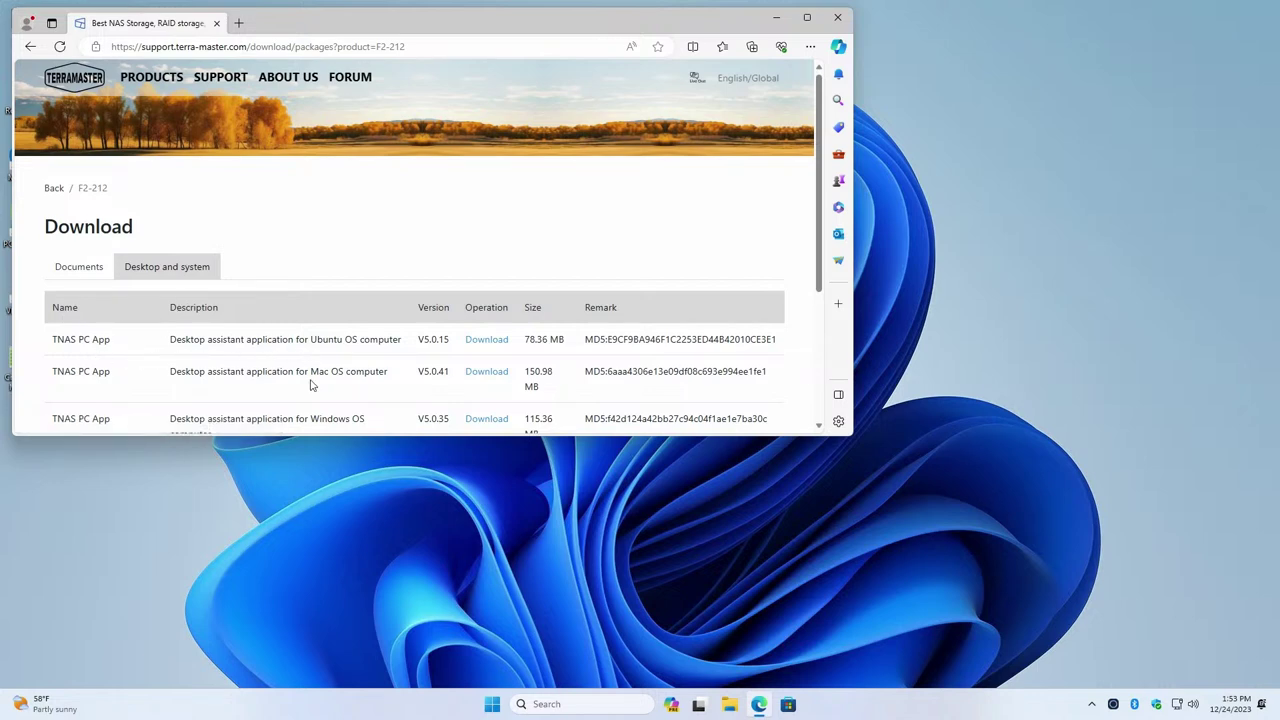
{"action": "left_click", "coordinate": [478, 422]}
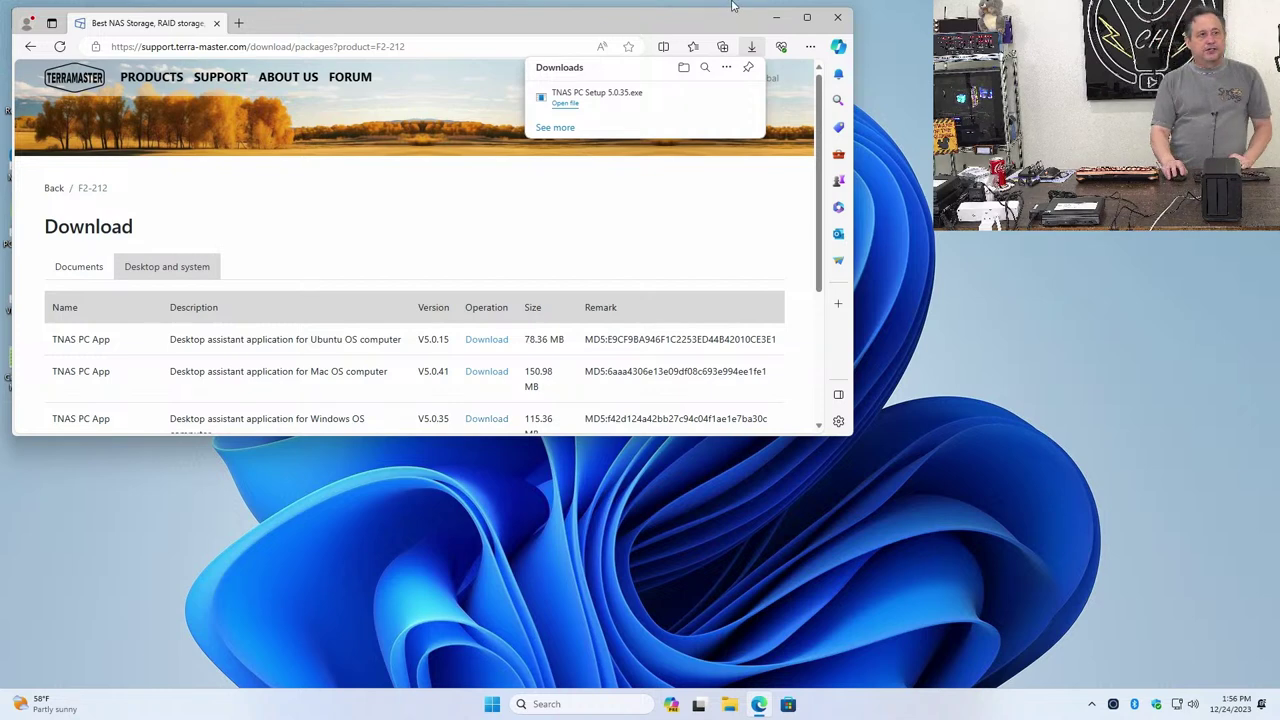
Install TNAS PC 5.0.35 in the default folder and finish setup with TNAS PC launching
{"action": "left_click", "coordinate": [571, 103]}
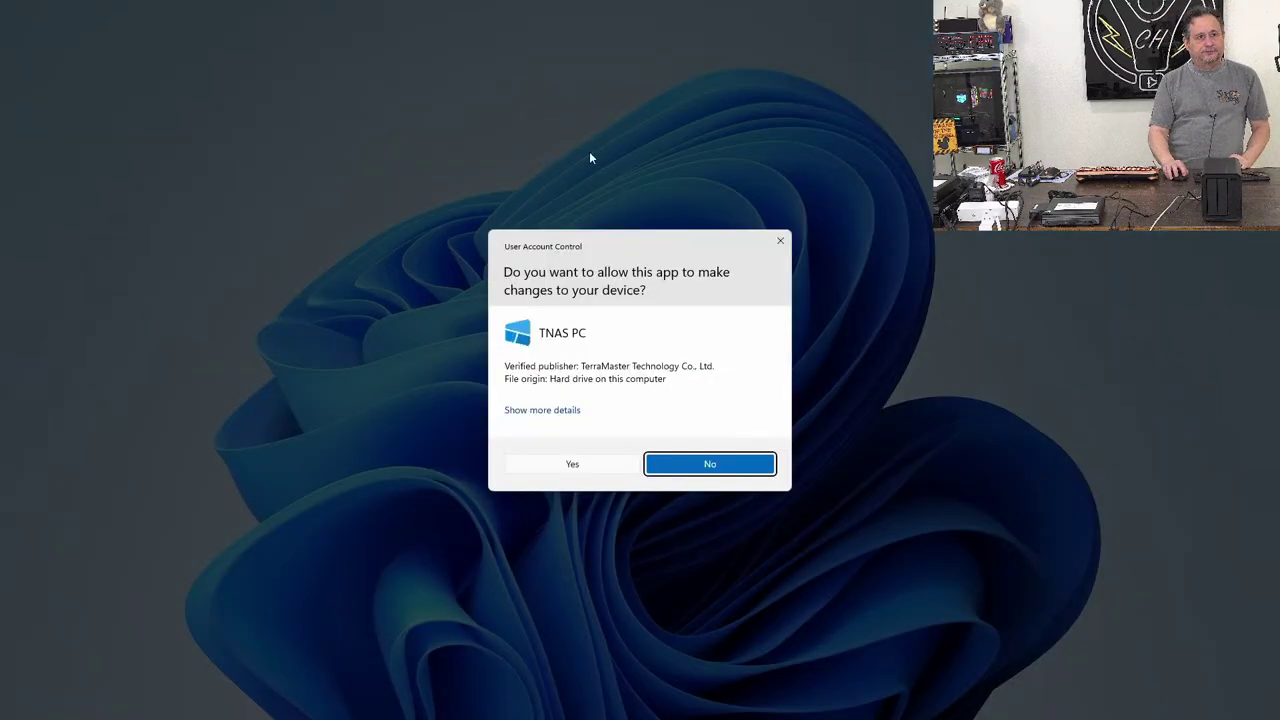
{"action": "left_click", "coordinate": [589, 463]}
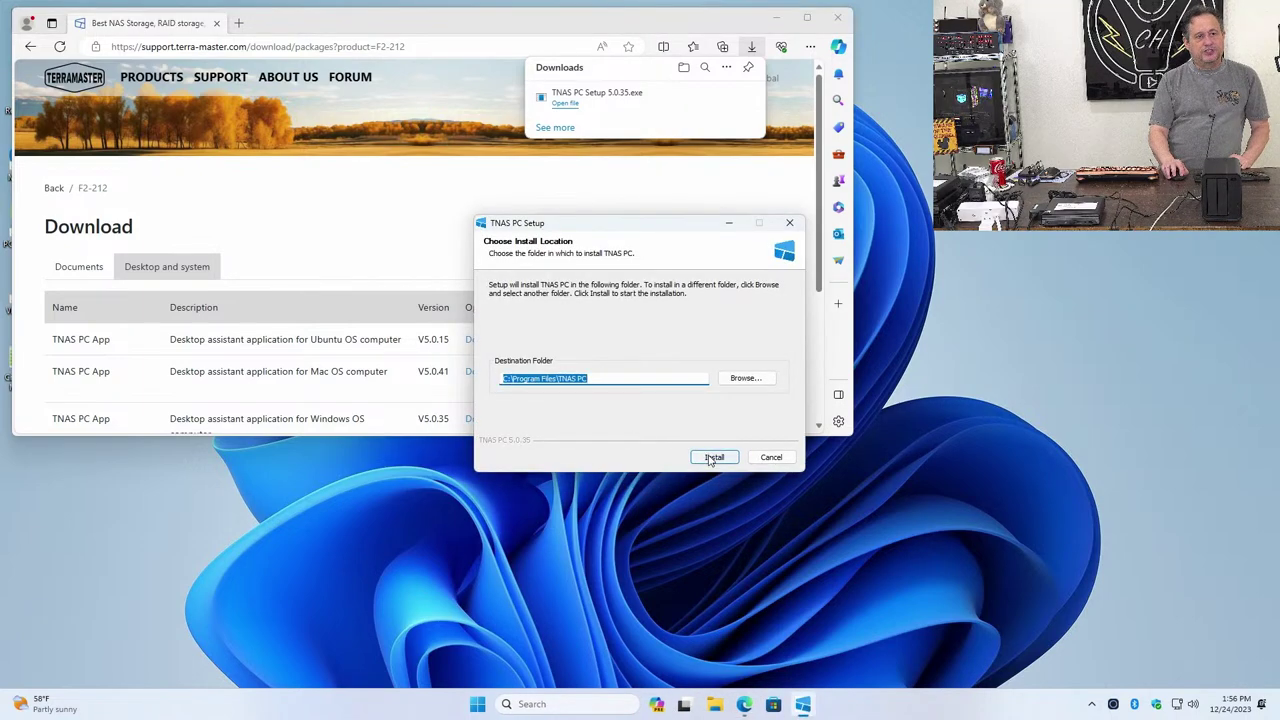
{"action": "left_click", "coordinate": [713, 457]}
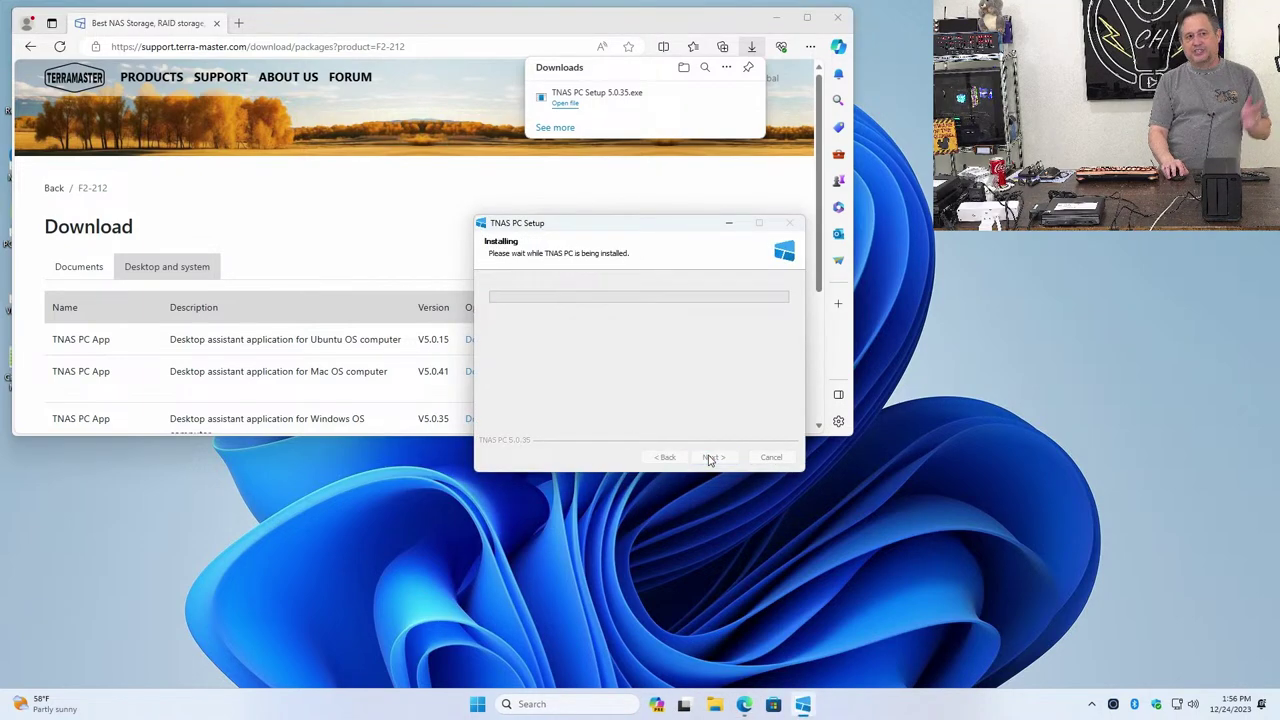
{"action": "left_click", "coordinate": [820, 46]}
{"action": "left_click", "coordinate": [776, 17]}
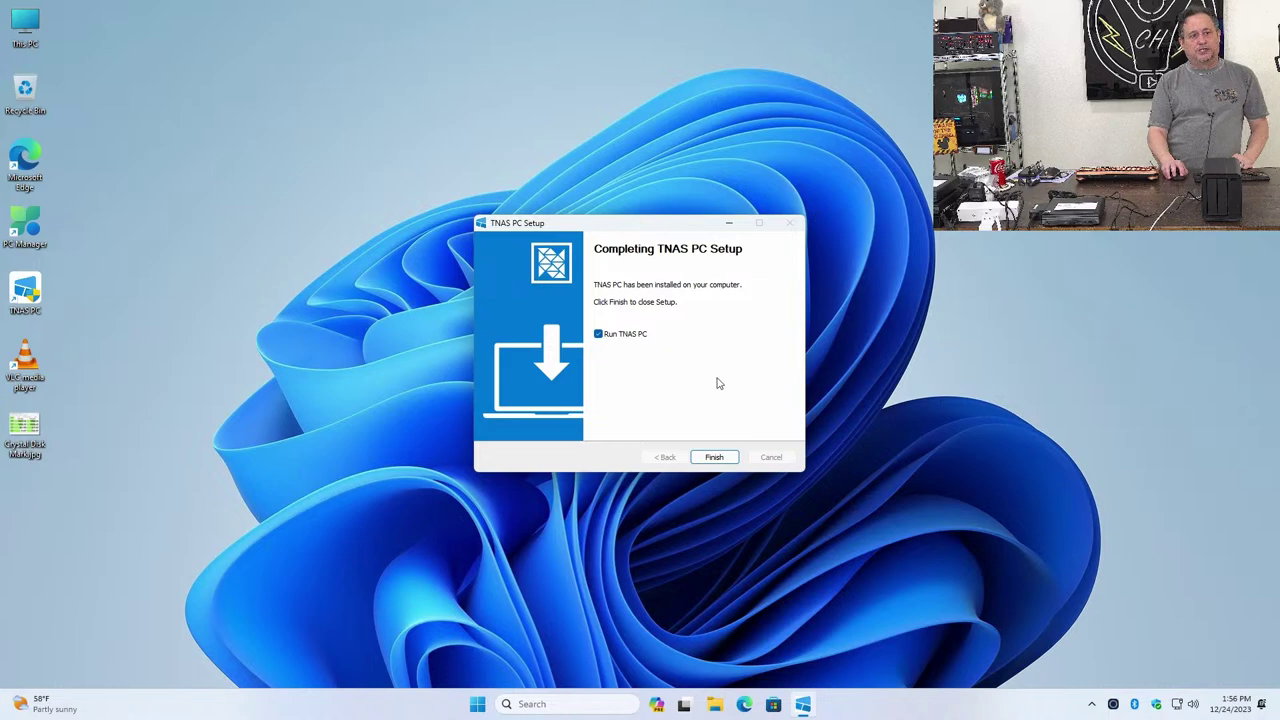
{"action": "left_click", "coordinate": [714, 457]}
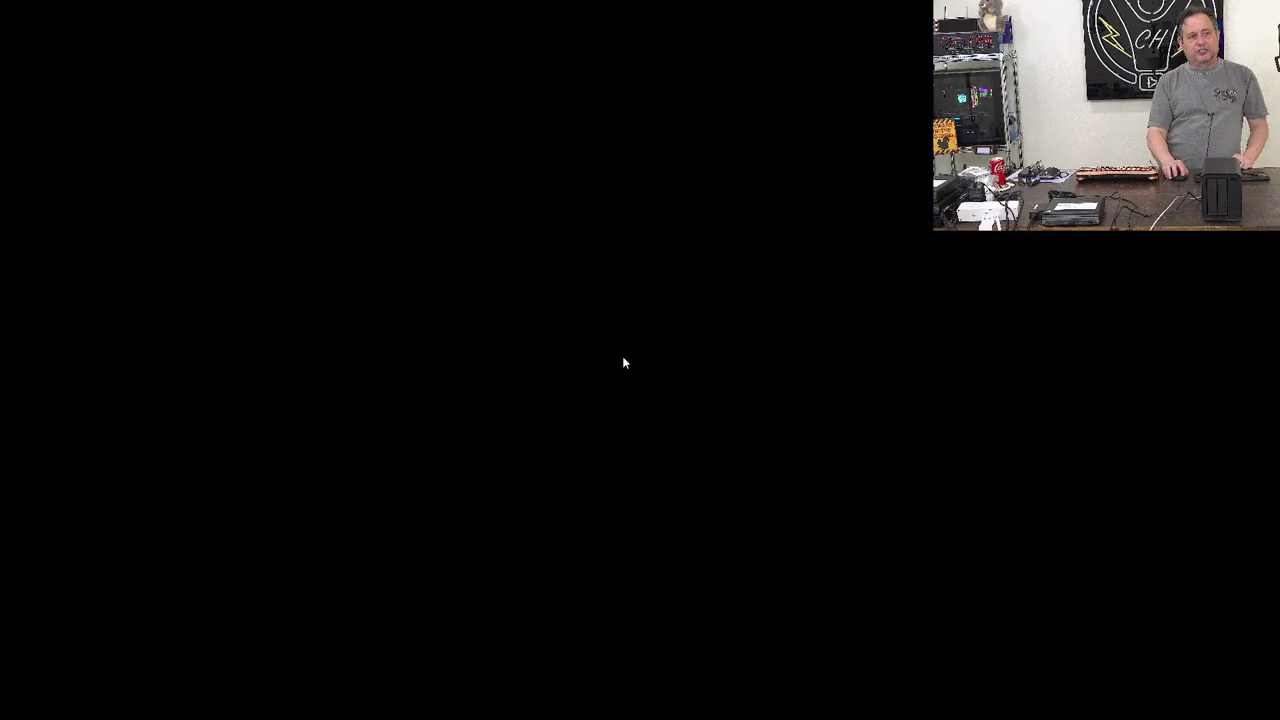
Allow TNAS PC through Windows Firewall and select the discovered TNAS at 192.168.1.220
{"action": "left_click", "coordinate": [606, 462]}
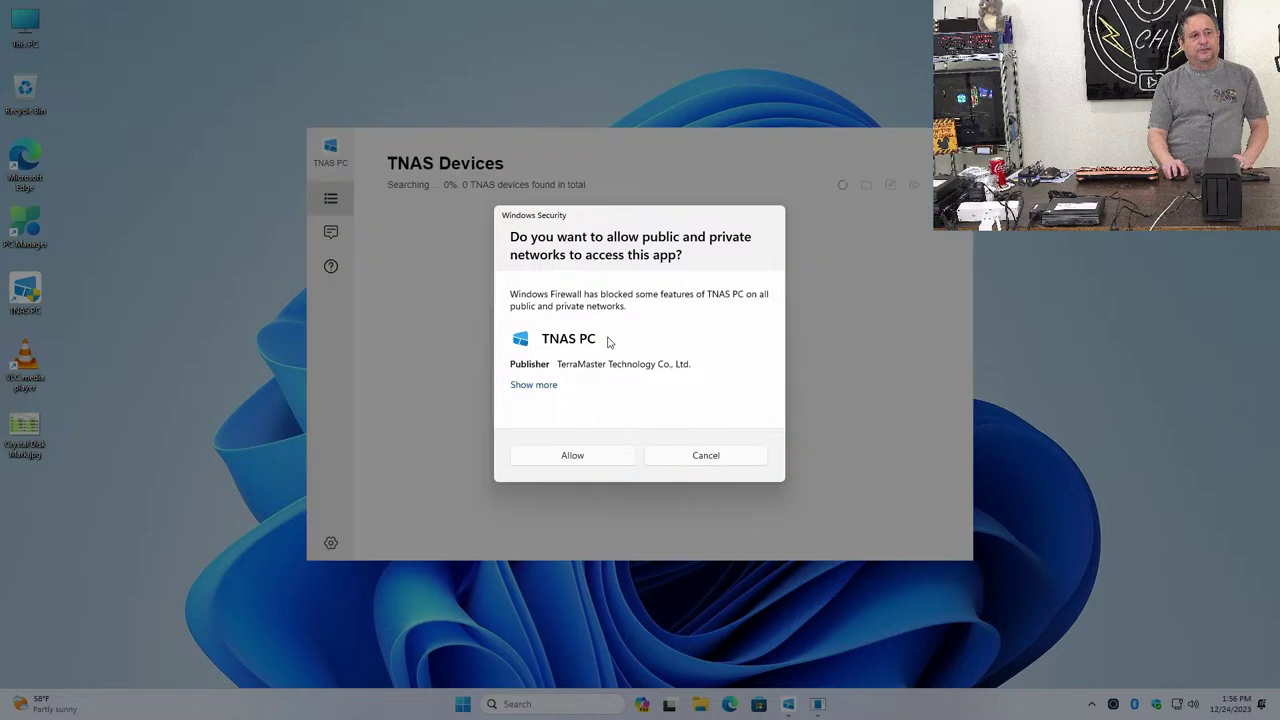
{"action": "left_click", "coordinate": [586, 457]}
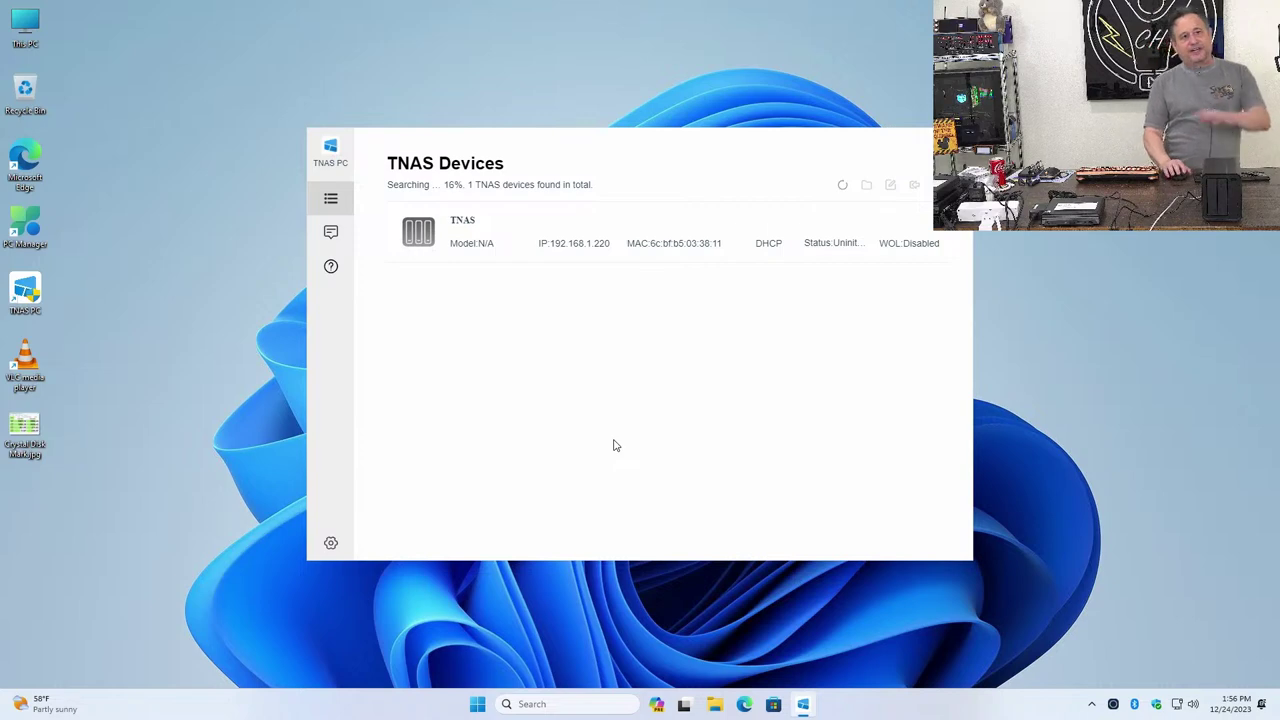
{"action": "left_click", "coordinate": [490, 242]}
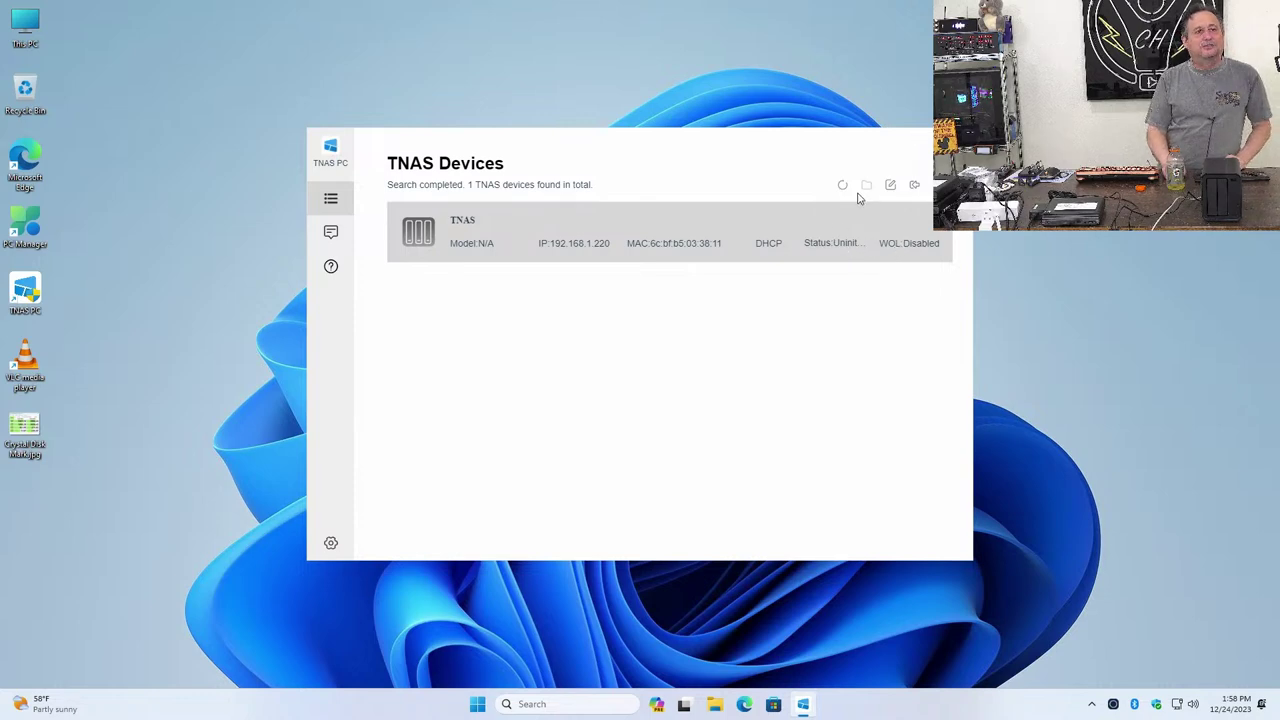
Keep the TNAS IP 192.168.1.220 unchanged and open its Initialization page in the browser
{"action": "left_click", "coordinate": [890, 186]}
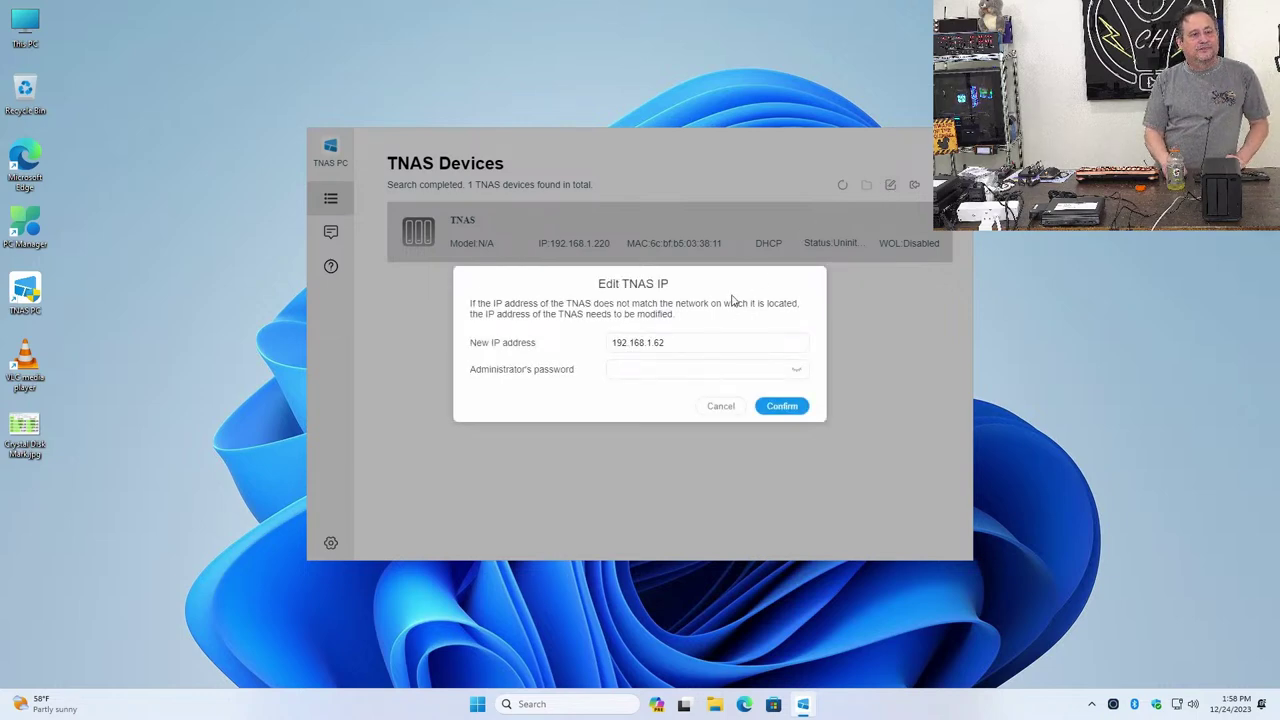
{"action": "left_click", "coordinate": [721, 407]}
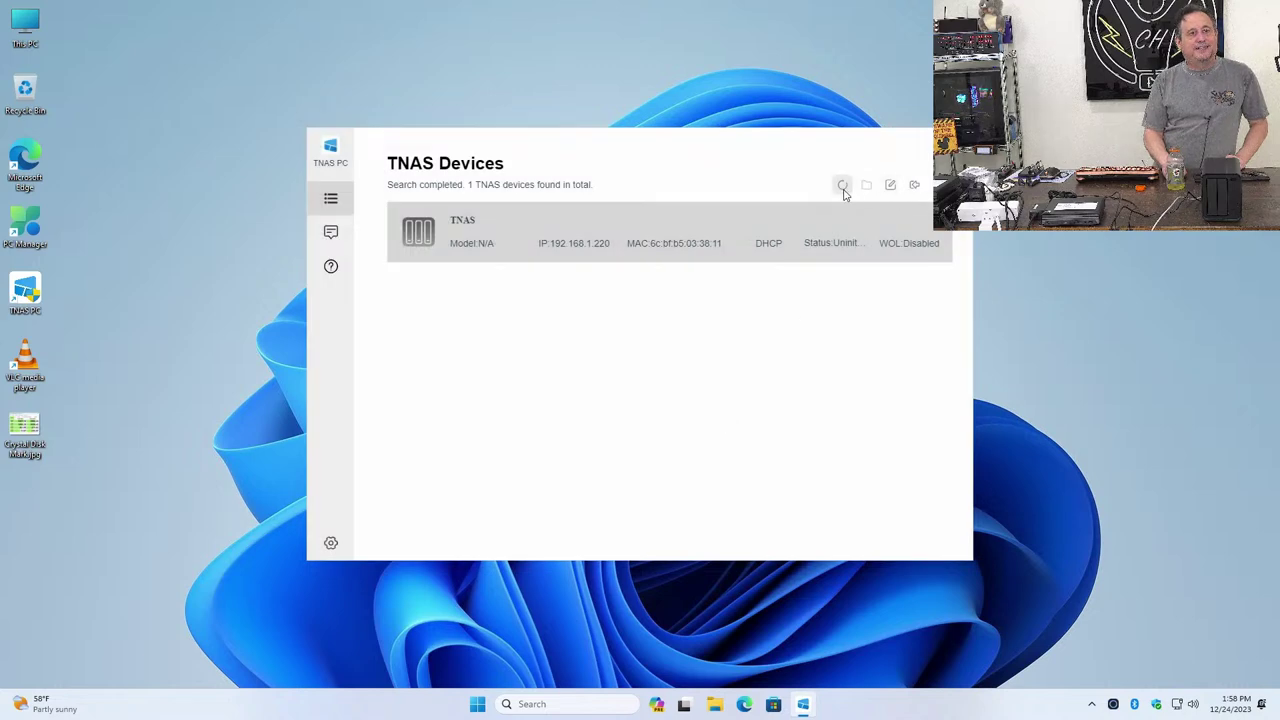
{"action": "left_click", "coordinate": [914, 186]}
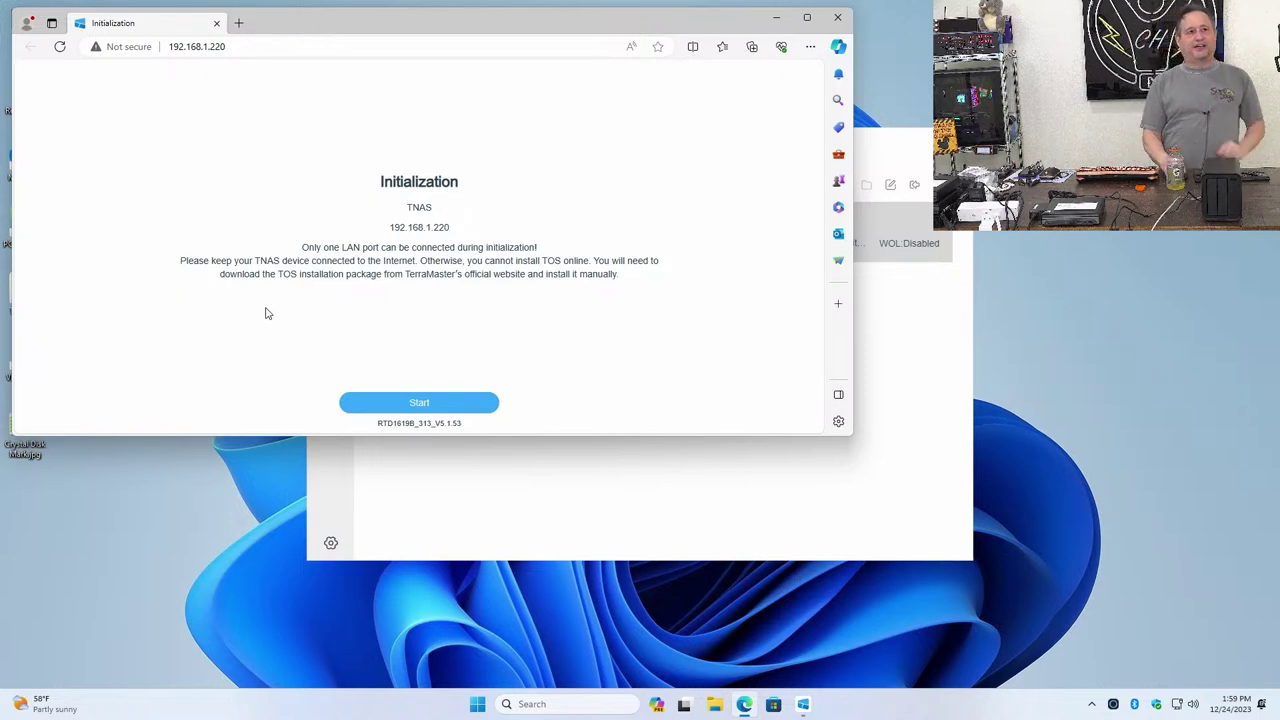
Start TOS initialization of the TNAS at 192.168.1.220 from the Initialization page
{"action": "left_click", "coordinate": [391, 402]}
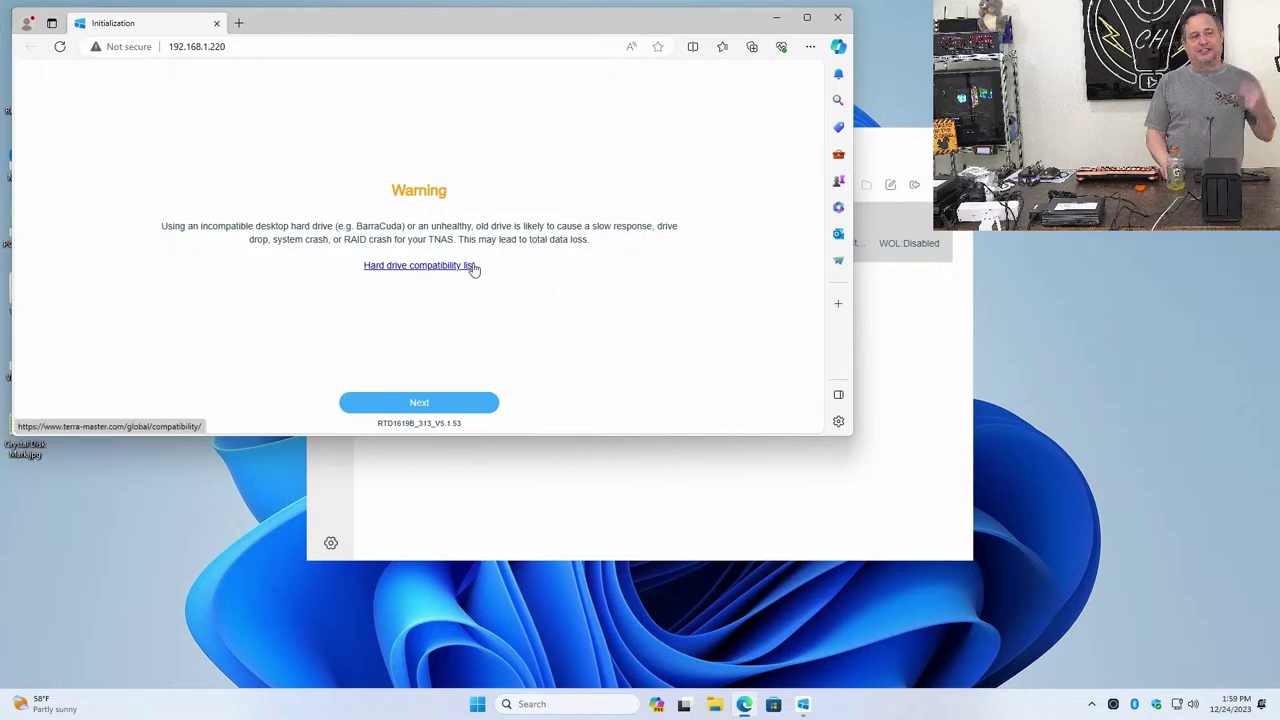
Acknowledge the drive warning, choose Default initialization, and accept wiping HDD1 and HDD2
{"action": "left_click", "coordinate": [420, 403]}
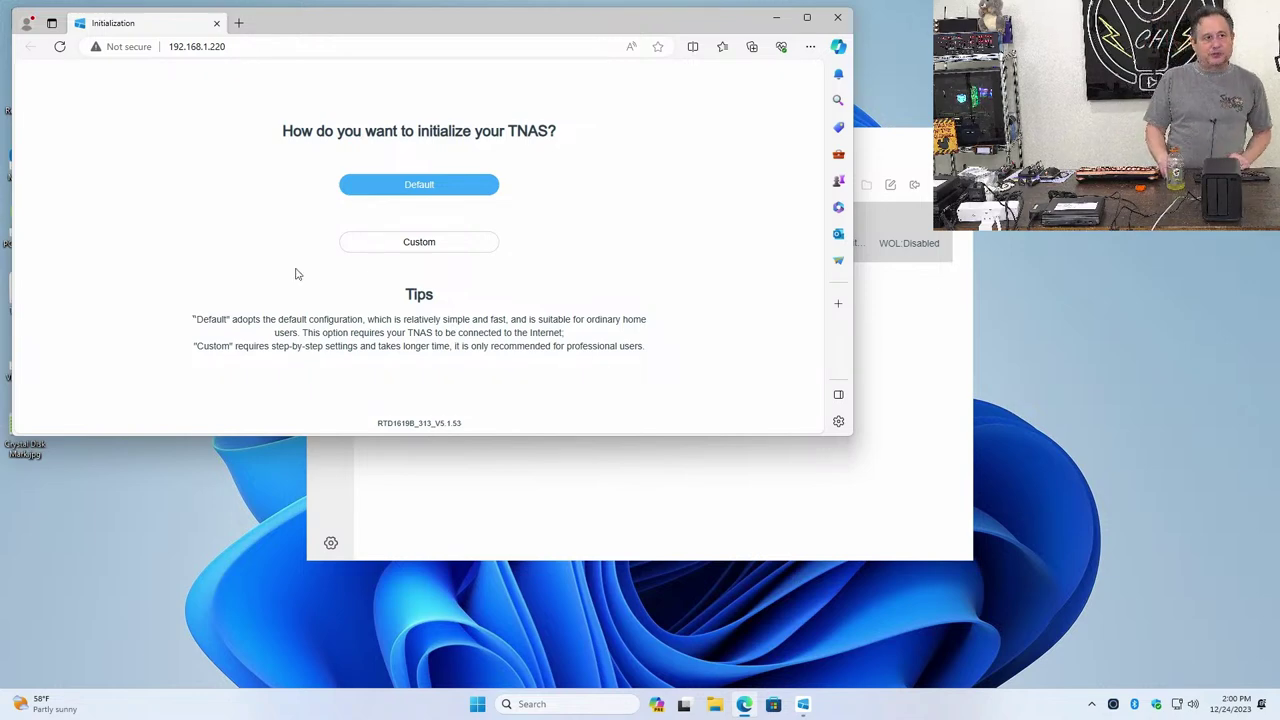
{"action": "left_click", "coordinate": [363, 192]}
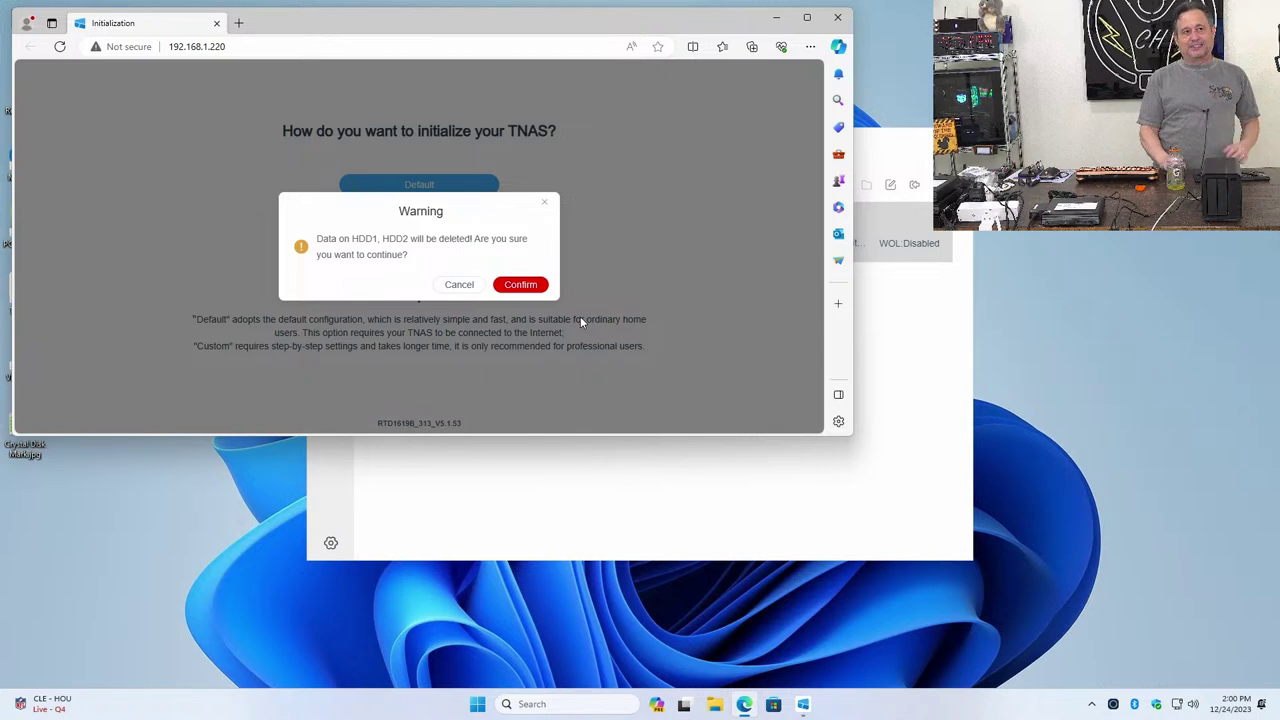
{"action": "left_click", "coordinate": [519, 285]}
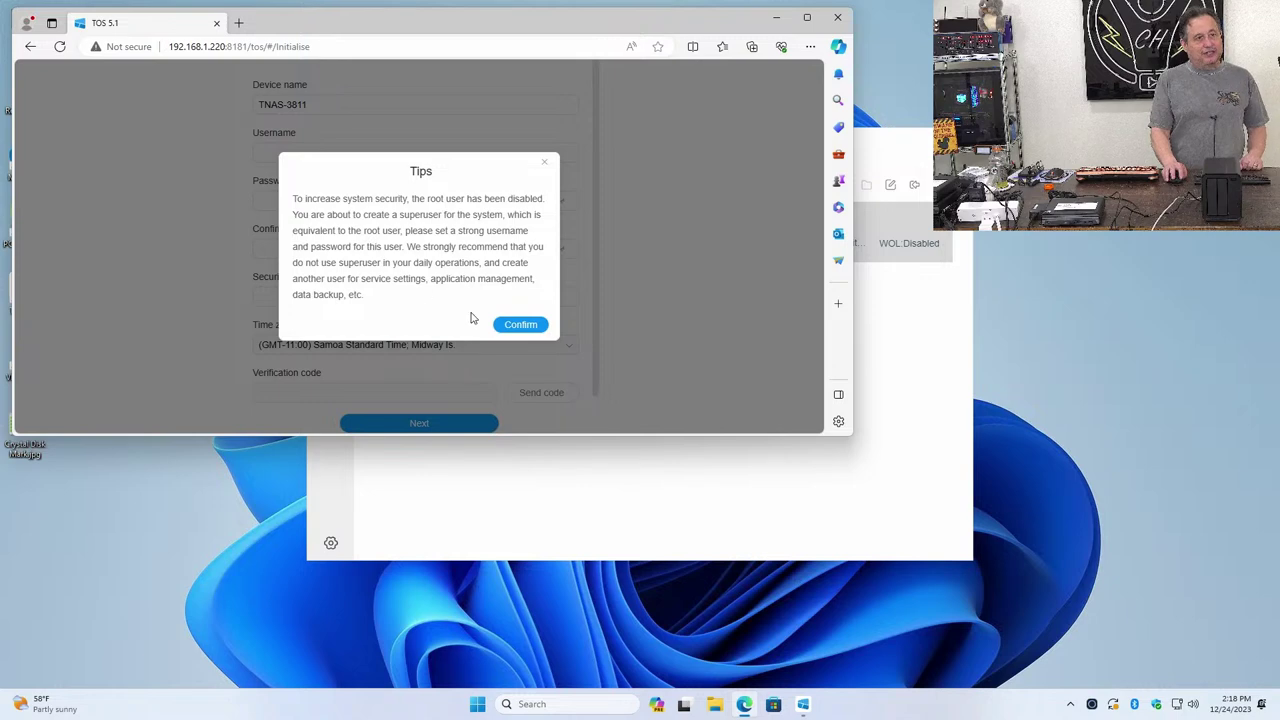
Dismiss the superuser security tip, enlarge the browser to show the full form, and close the NAS finder
{"action": "left_click", "coordinate": [504, 325]}
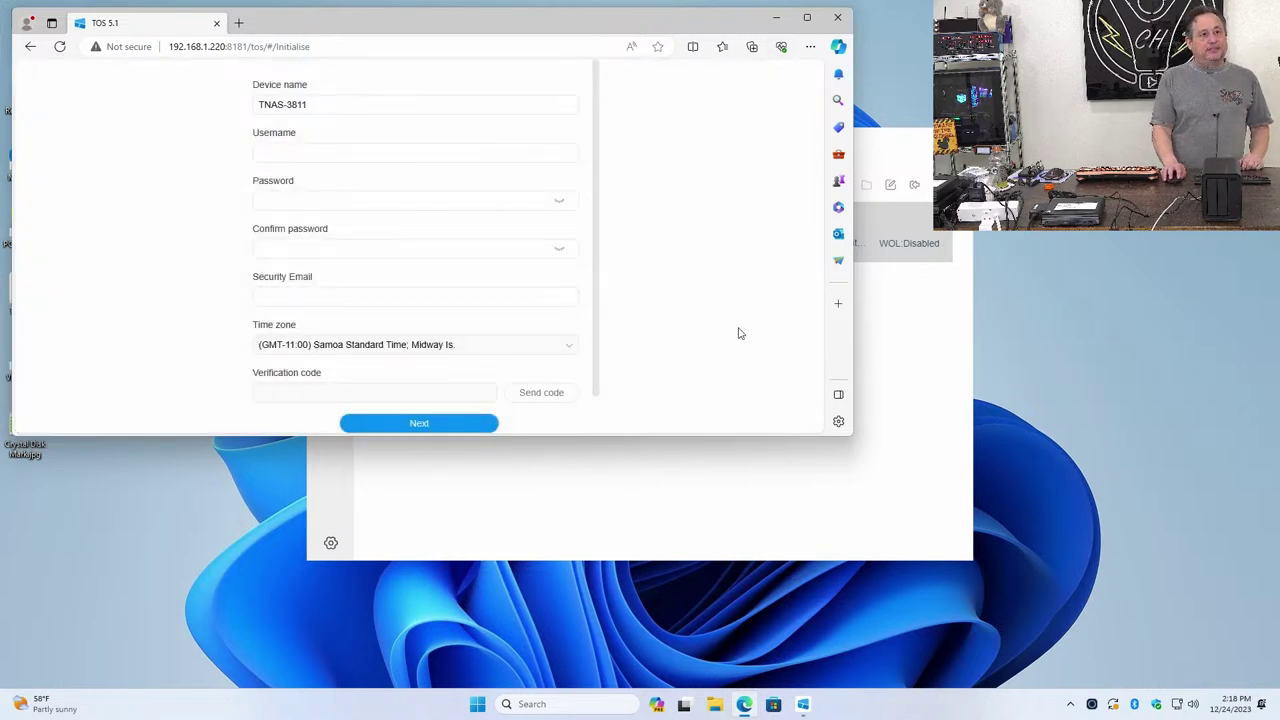
{"action": "left_click_drag", "start_coordinate": [736, 437], "coordinate": [768, 655]}
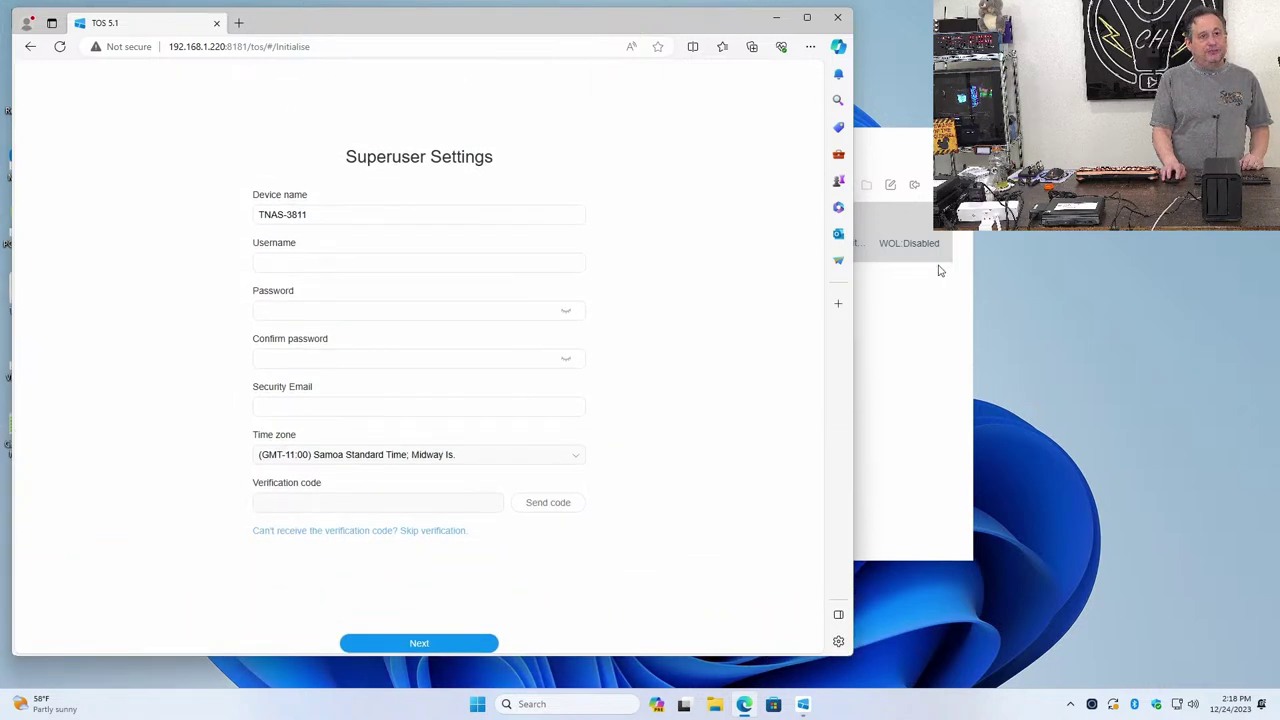
{"action": "left_click", "coordinate": [958, 140]}
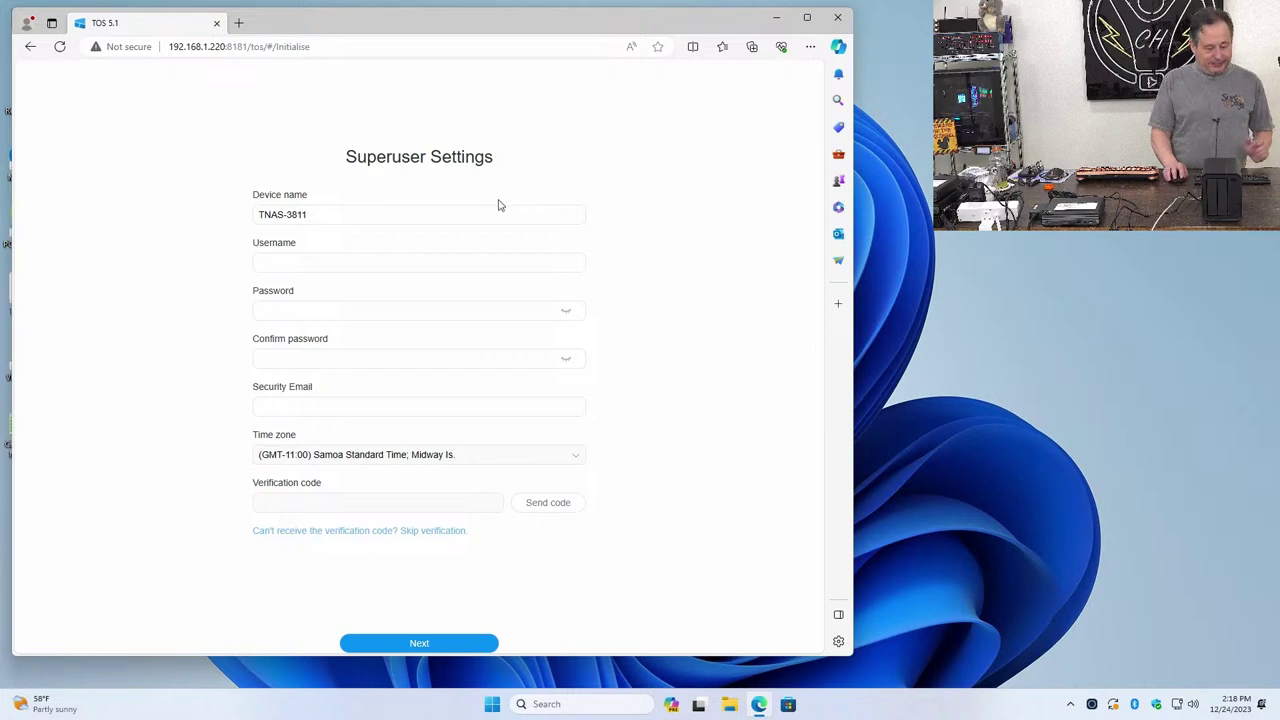
{"action": "left_click", "coordinate": [326, 214]}
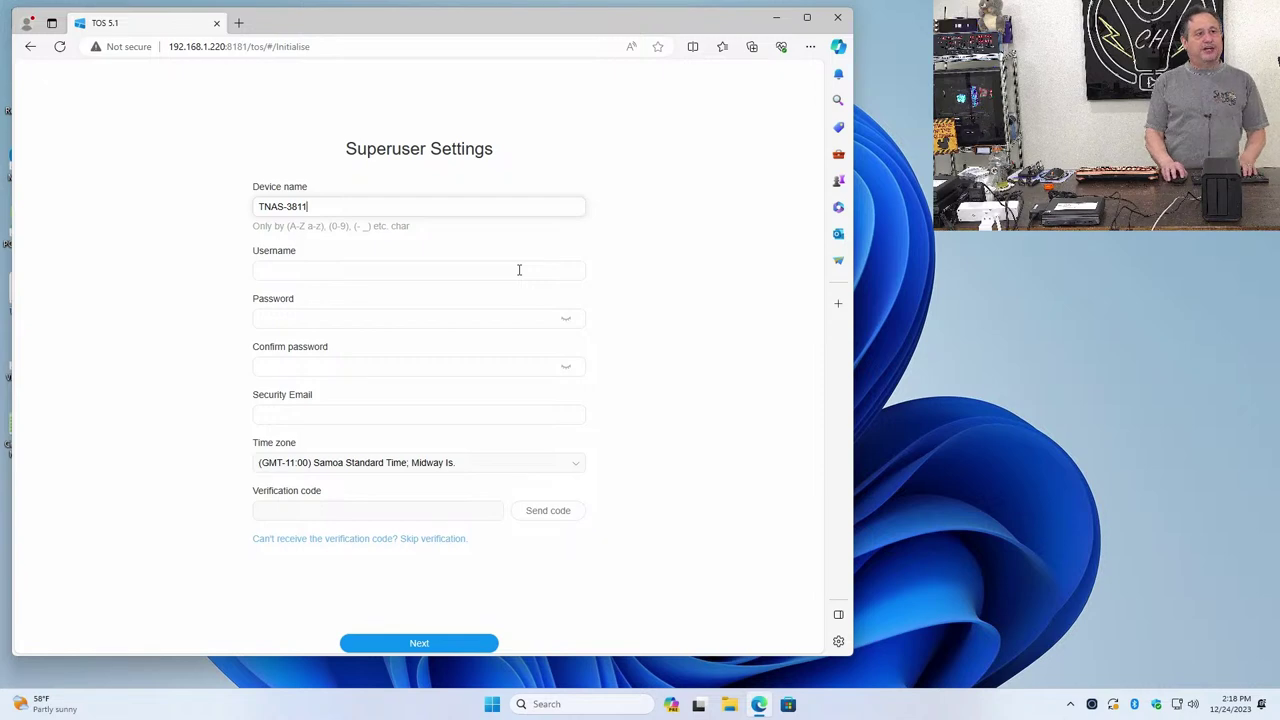
Move past the username field and enter the superuser password in the Password field
{"action": "left_click", "coordinate": [370, 270]}
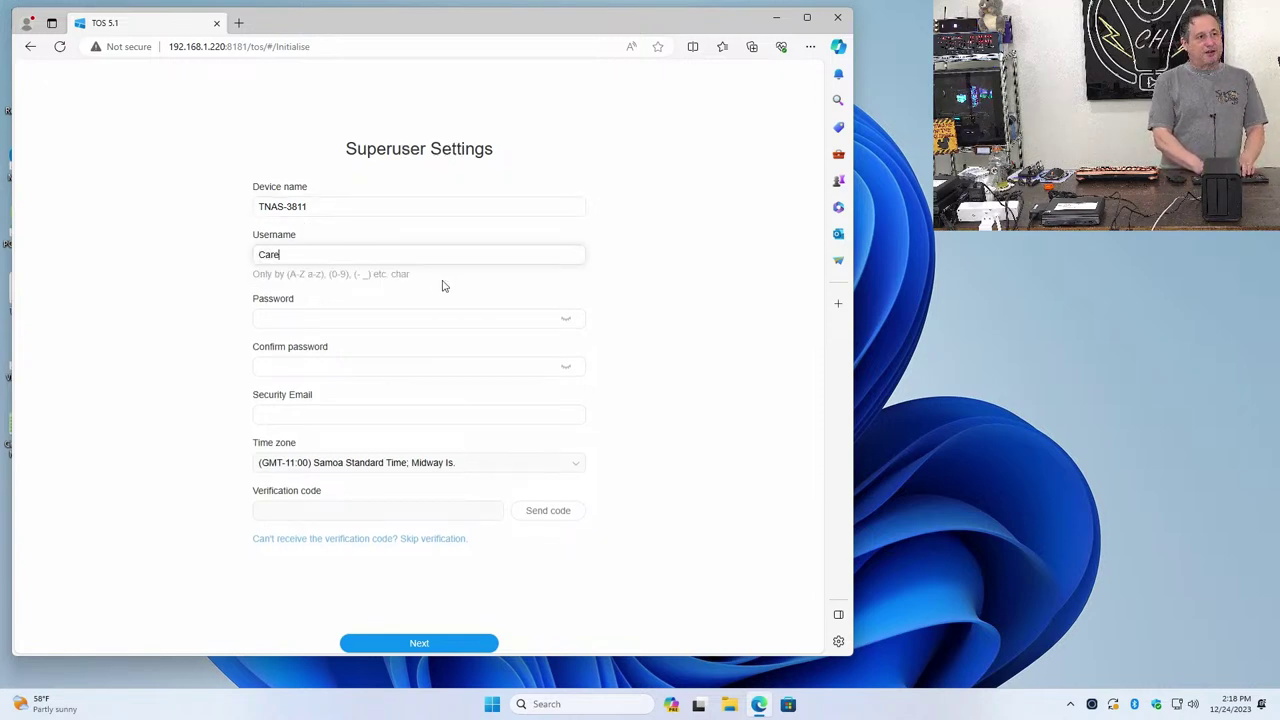
{"action": "key", "text": "Tab"}
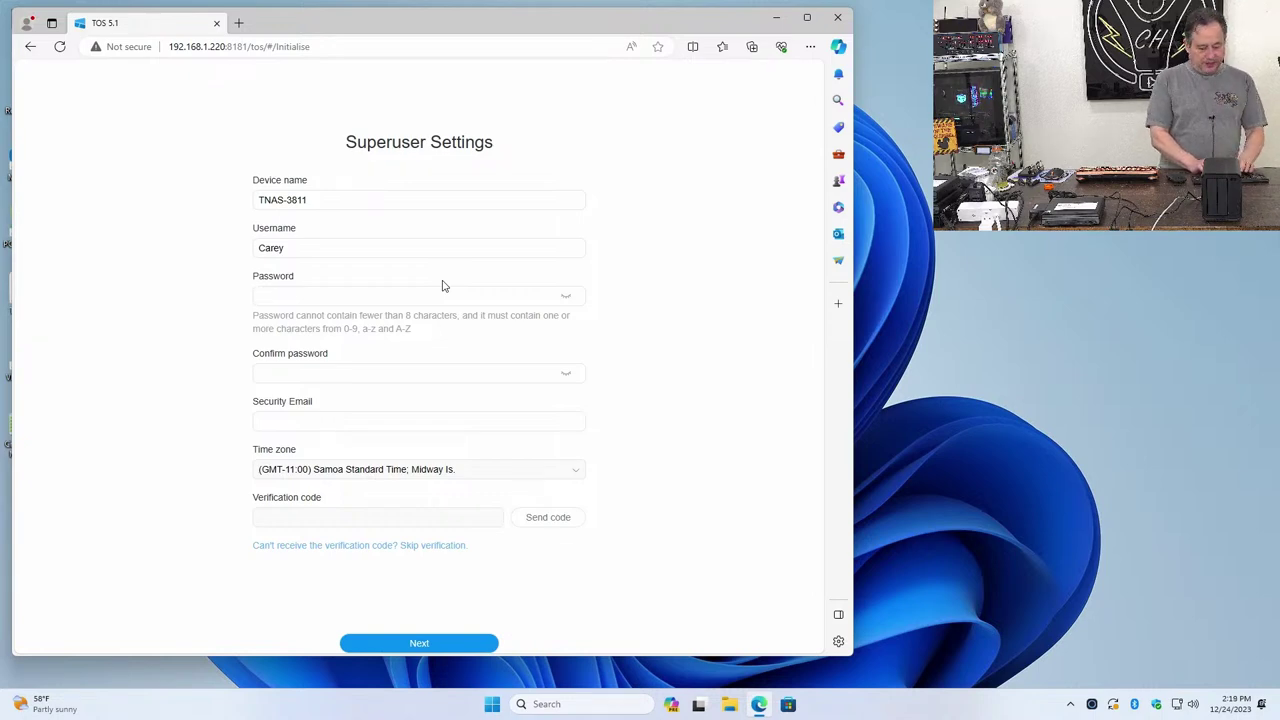
{"action": "type", "text": "••••"}
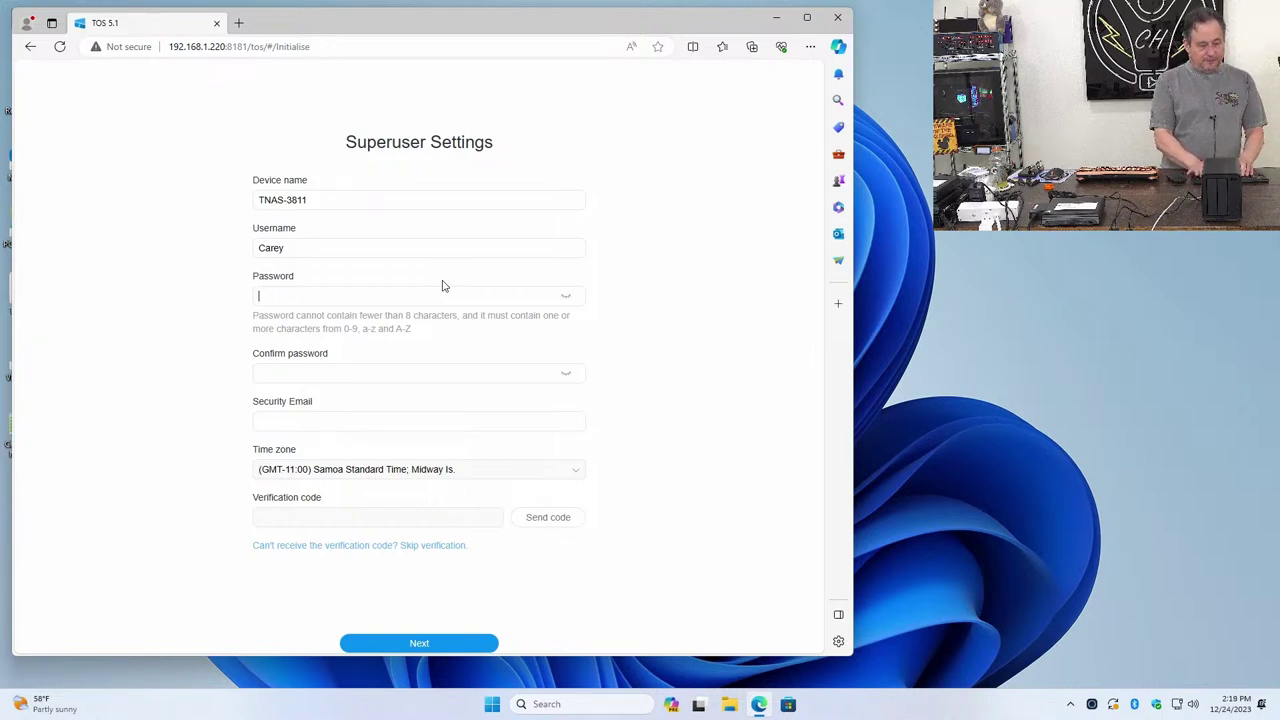
{"action": "type", "text": "•••"}
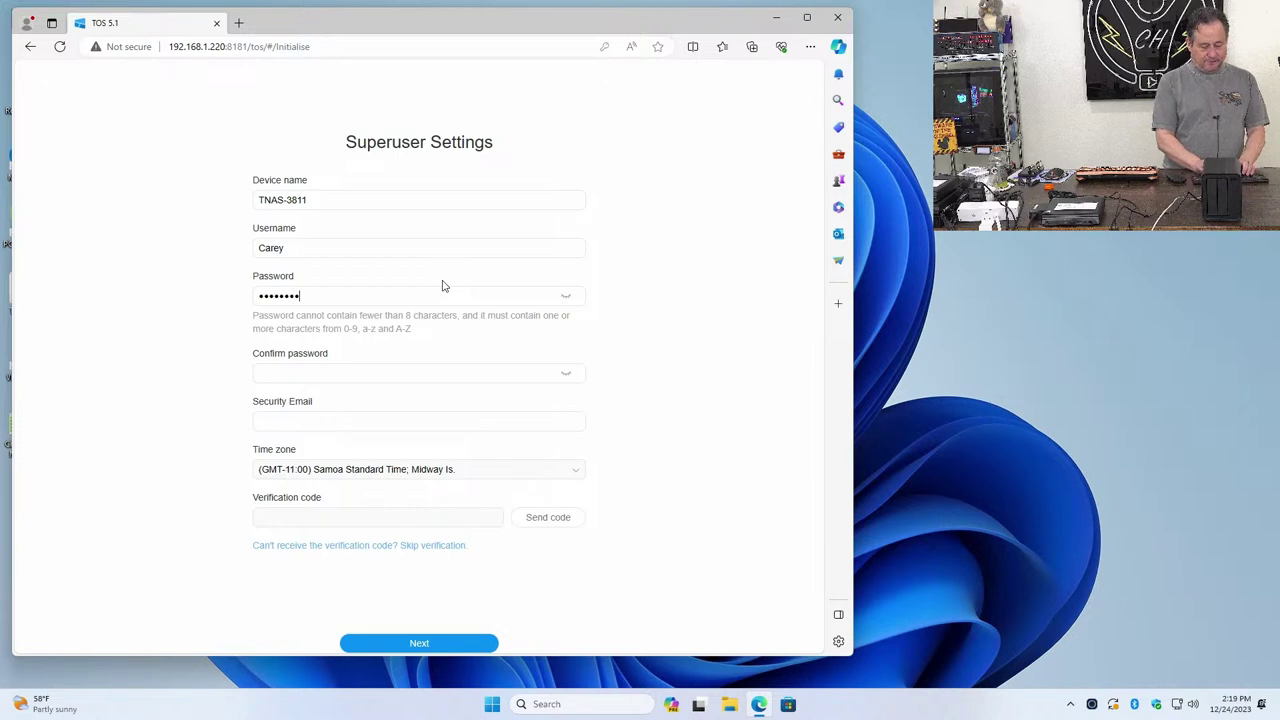
{"action": "type", "text": "••••"}
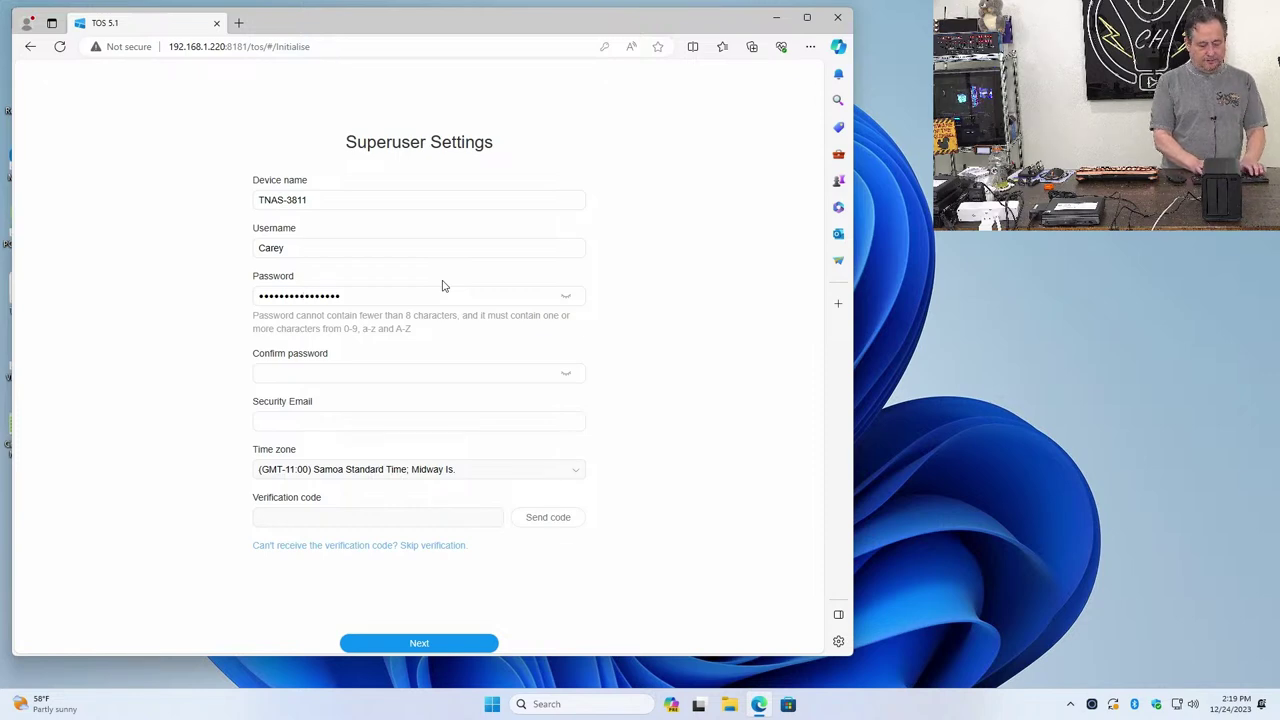
{"action": "type", "text": "•"}
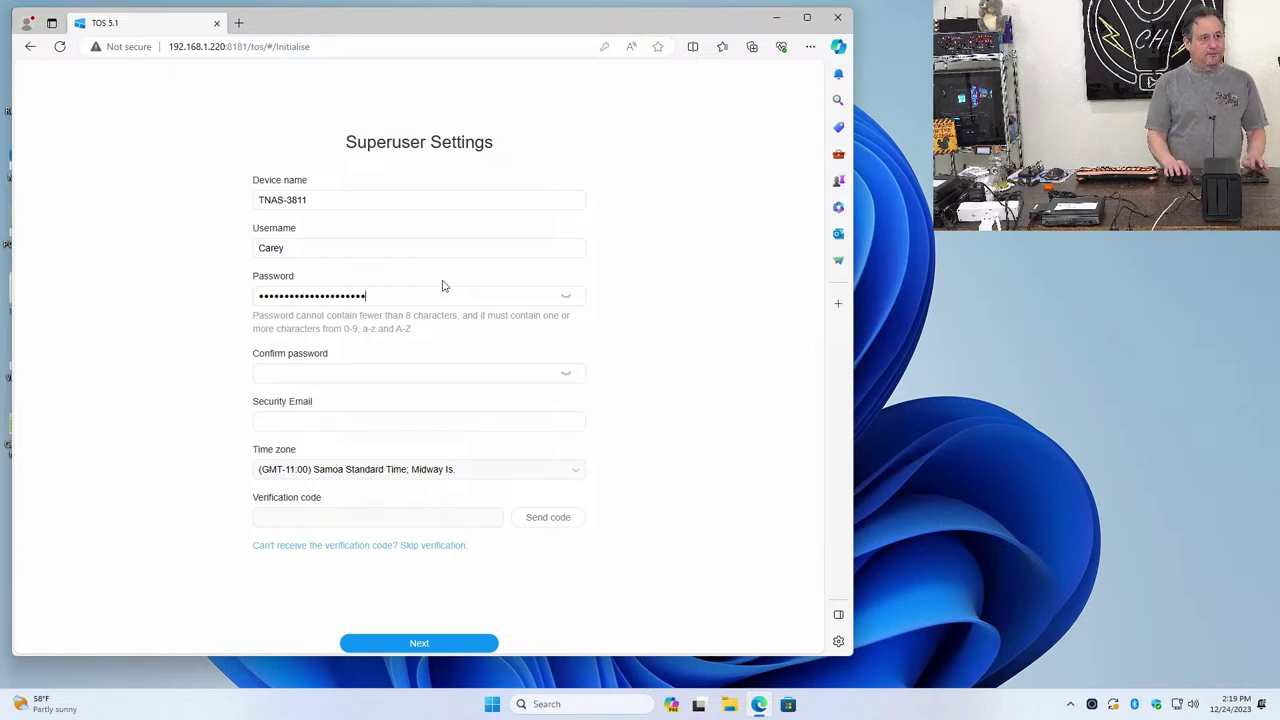
Retype the superuser password in Confirm password, correcting mistakes with Backspace
{"action": "left_click", "coordinate": [317, 371]}
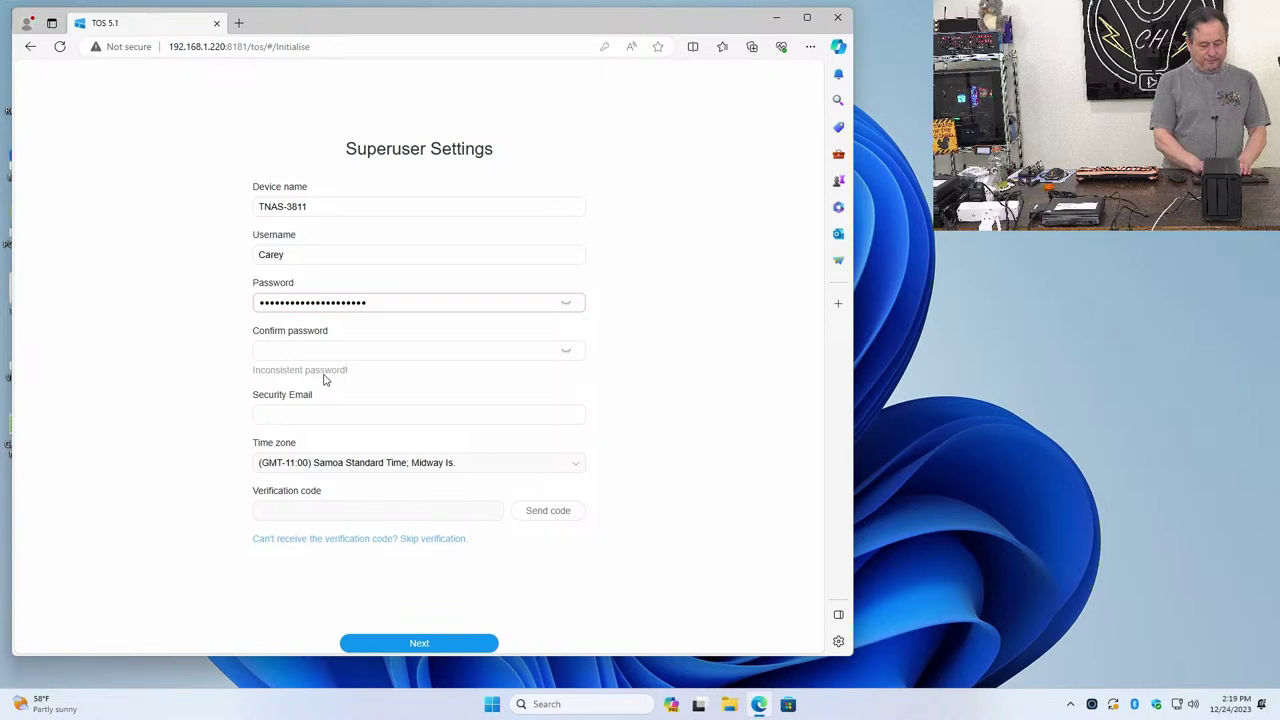
{"action": "type", "text": "••••"}
{"action": "key", "text": "BackSpace"}
{"action": "key", "text": "BackSpace"}
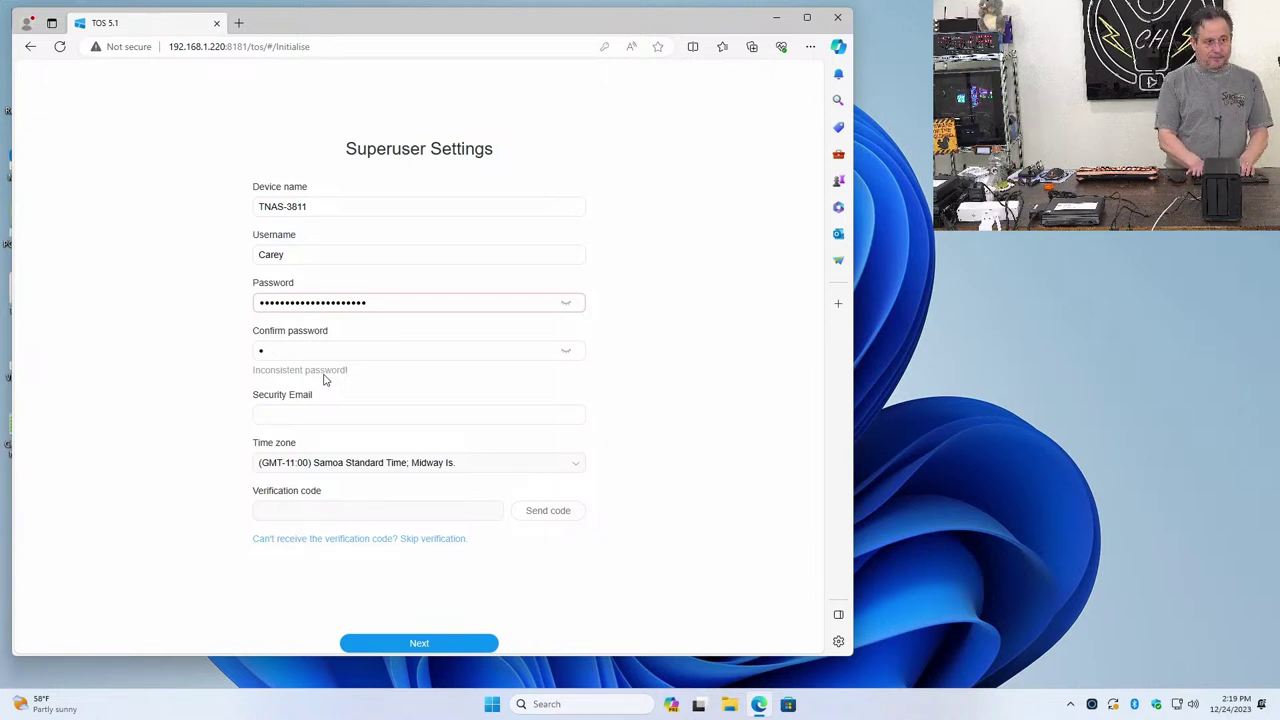
{"action": "type", "text": "••••••••"}
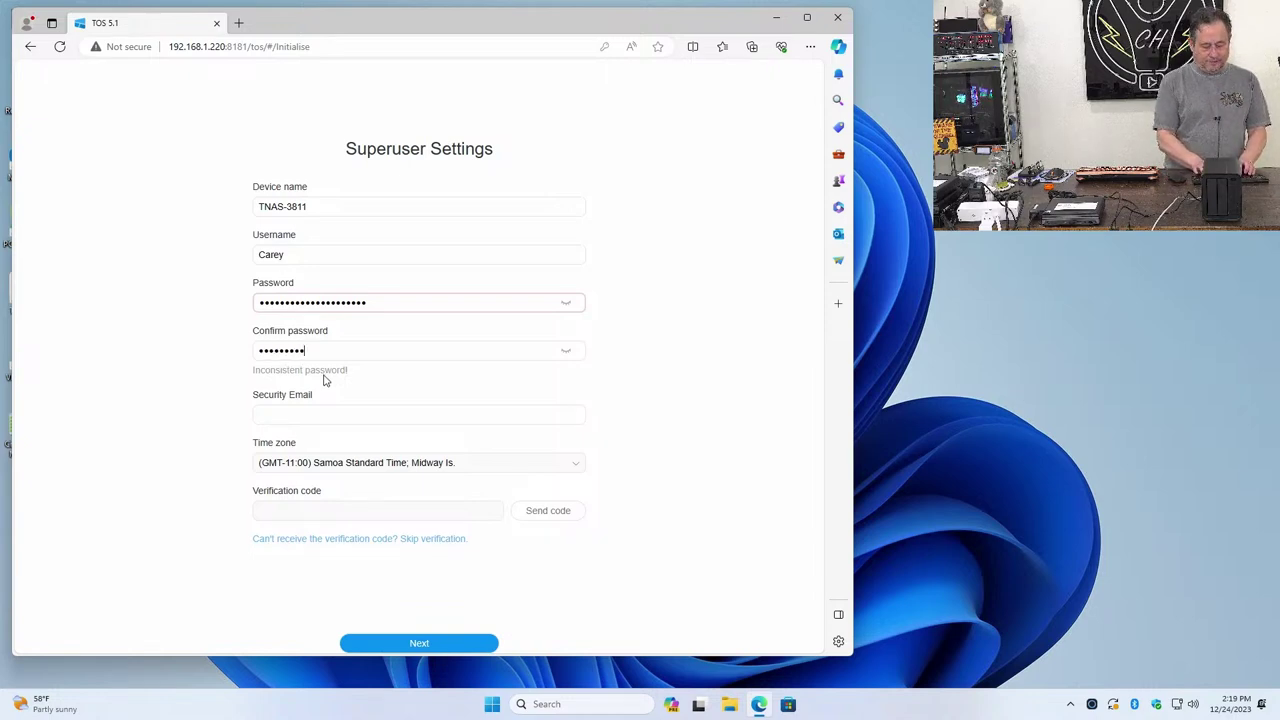
{"action": "type", "text": "•••••••"}
{"action": "key", "text": "BackSpace"}
{"action": "key", "text": "BackSpace"}
{"action": "key", "text": "BackSpace"}
{"action": "key", "text": "BackSpace"}
{"action": "key", "text": "BackSpace"}
{"action": "key", "text": "BackSpace"}
{"action": "key", "text": "BackSpace"}
{"action": "key", "text": "BackSpace"}
{"action": "key", "text": "BackSpace"}
{"action": "key", "text": "BackSpace"}
{"action": "key", "text": "BackSpace"}
{"action": "key", "text": "BackSpace"}
{"action": "key", "text": "BackSpace"}
{"action": "key", "text": "BackSpace"}
{"action": "key", "text": "BackSpace"}
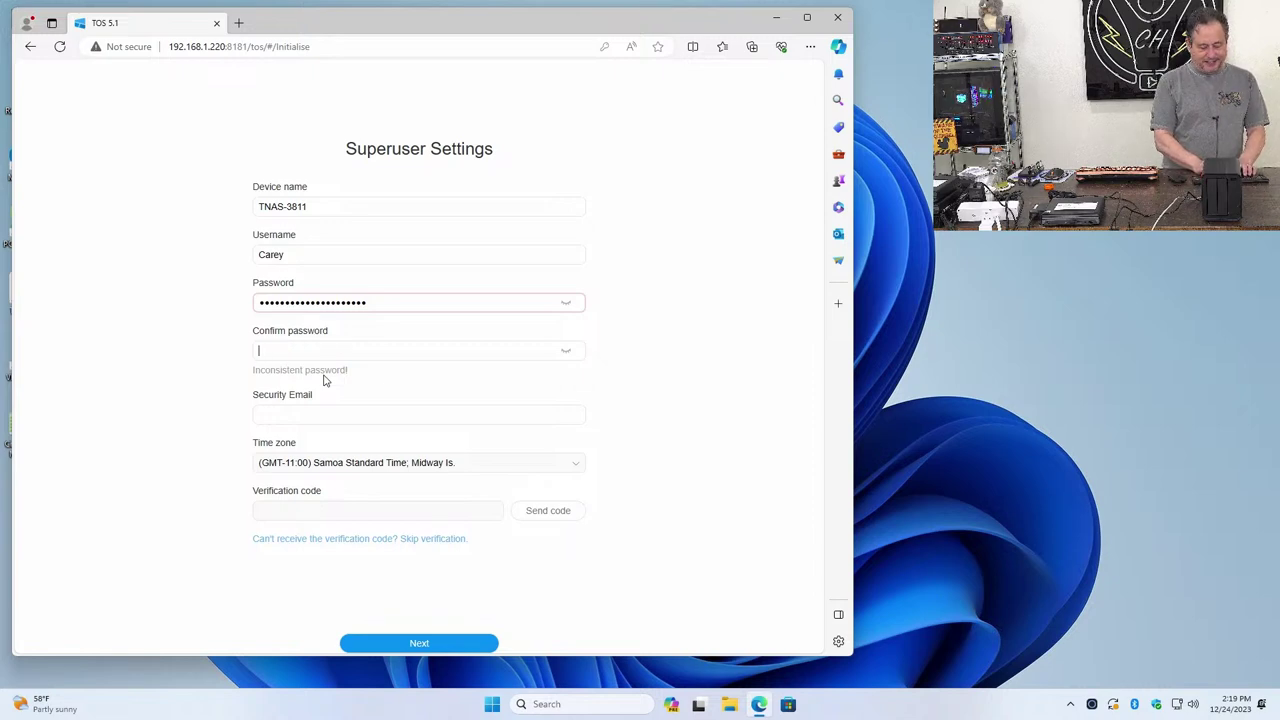
{"action": "type", "text": "•••••••••••••••"}
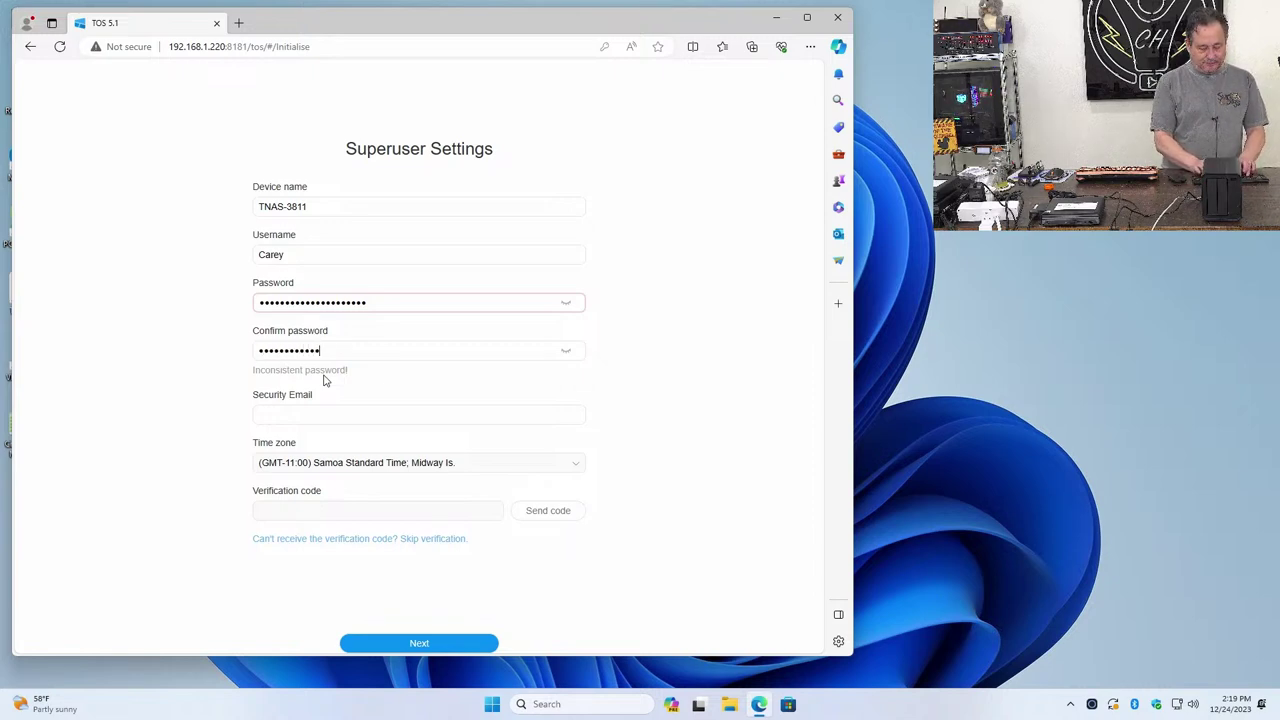
{"action": "type", "text": "•••••"}
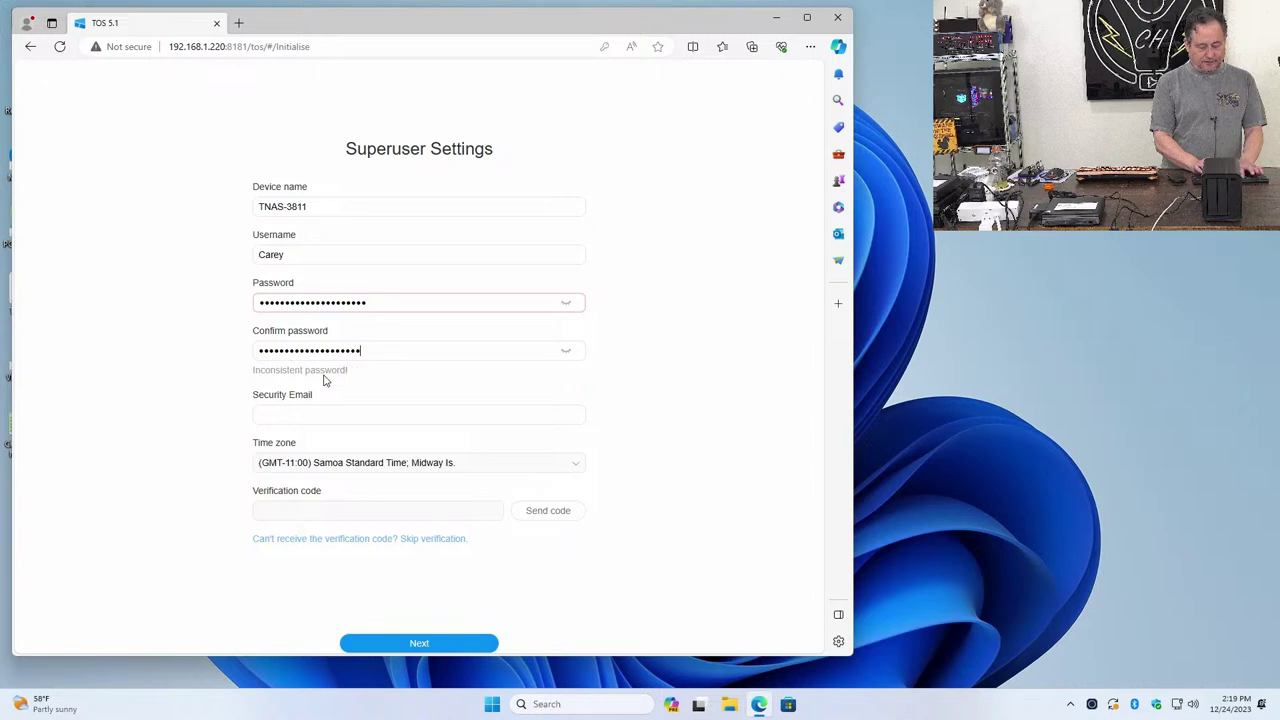
Leave Security Email blank and pick (GMT-07:00) Arizona from the time zone list
{"action": "left_click", "coordinate": [272, 407]}
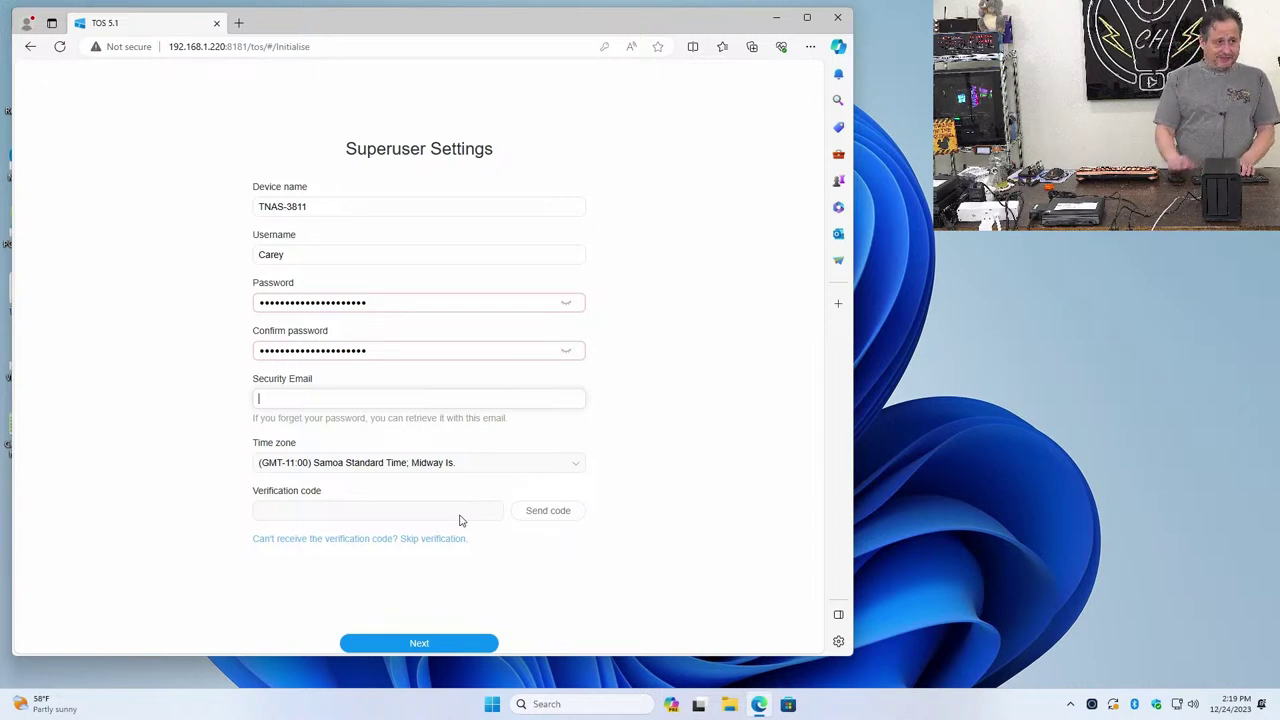
{"action": "left_click", "coordinate": [380, 462]}
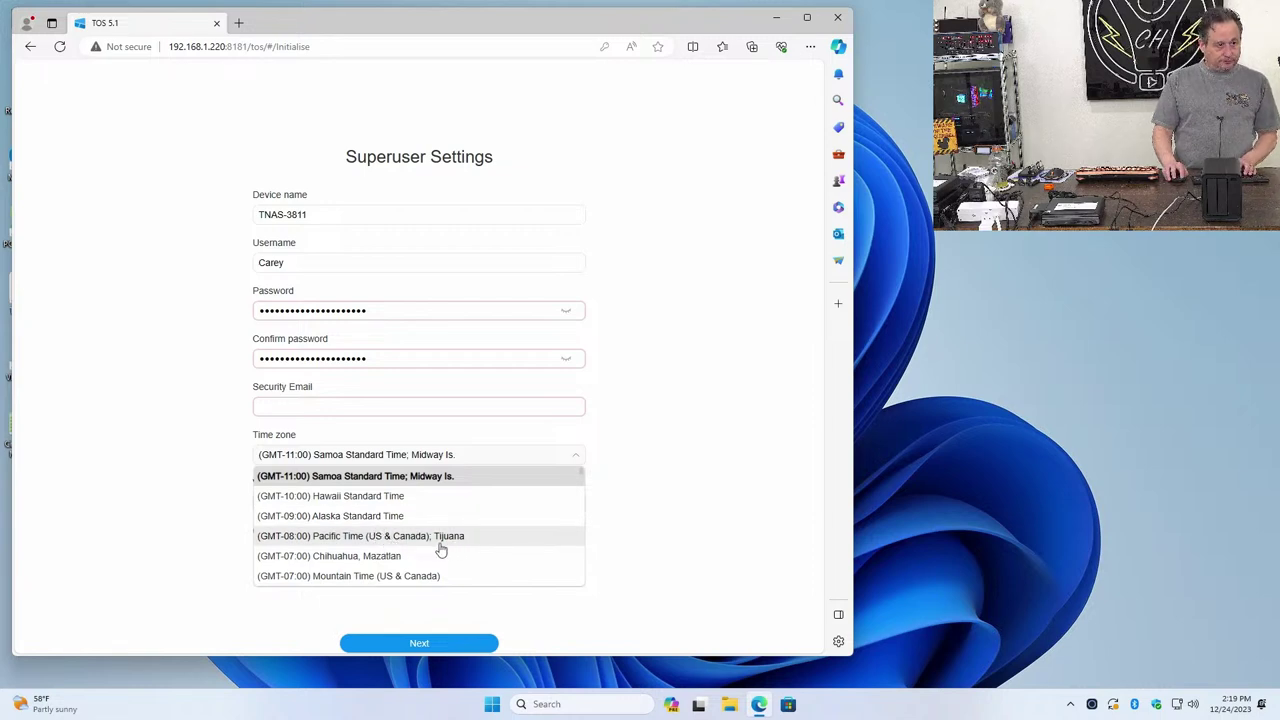
{"action": "scroll", "coordinate": [433, 557], "scroll_direction": "down", "scroll_amount": 1}
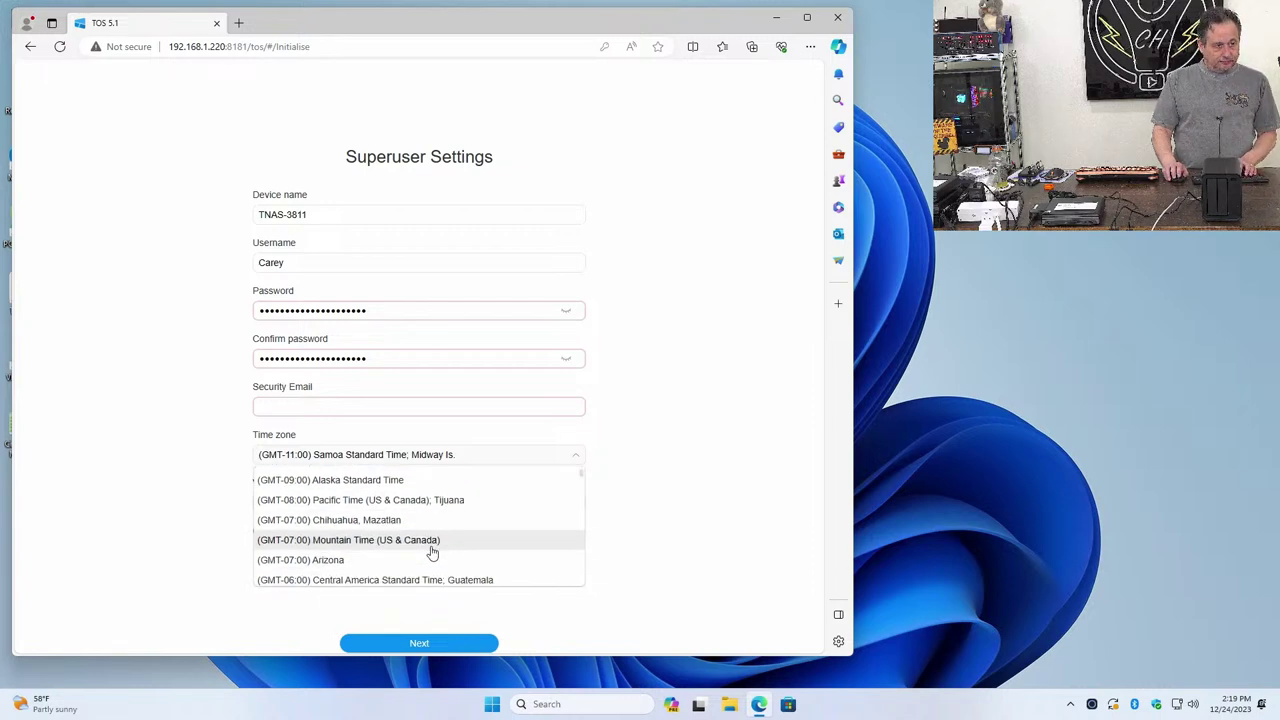
{"action": "left_click", "coordinate": [386, 560]}
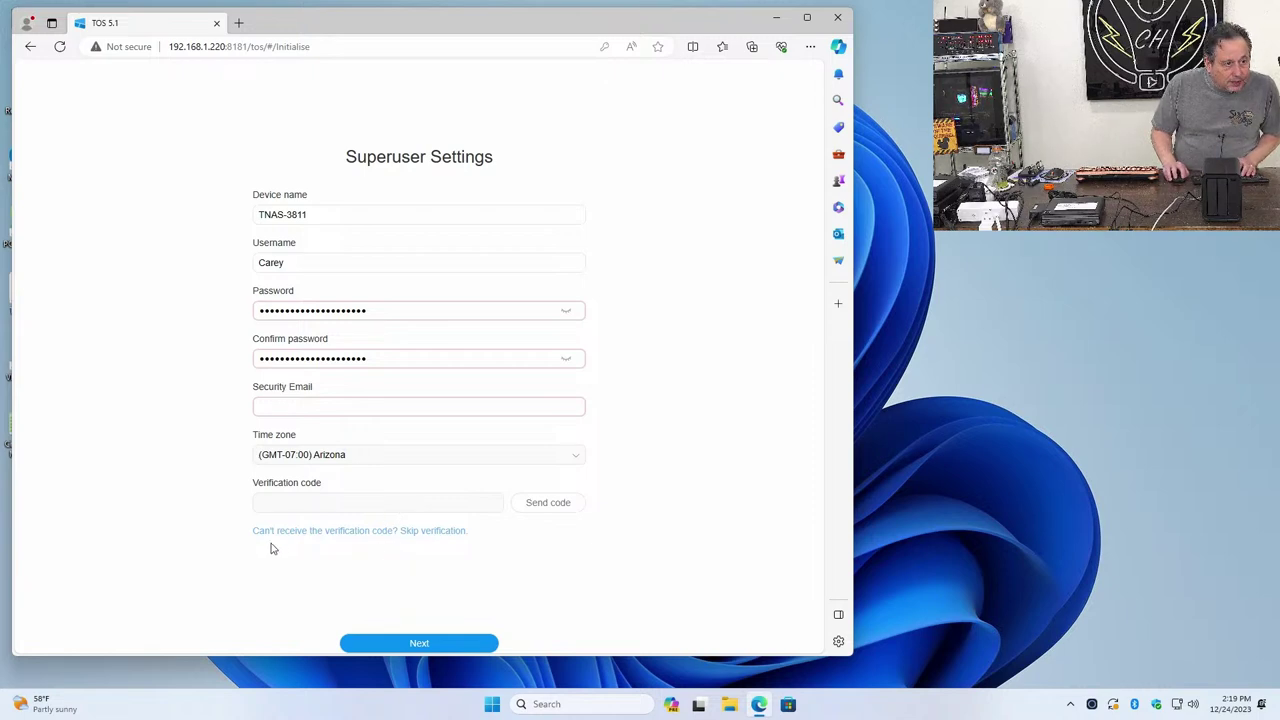
Skip email verification, dismiss Edge's save-password offer, and accept the drive-erase warning
{"action": "left_click", "coordinate": [449, 535]}
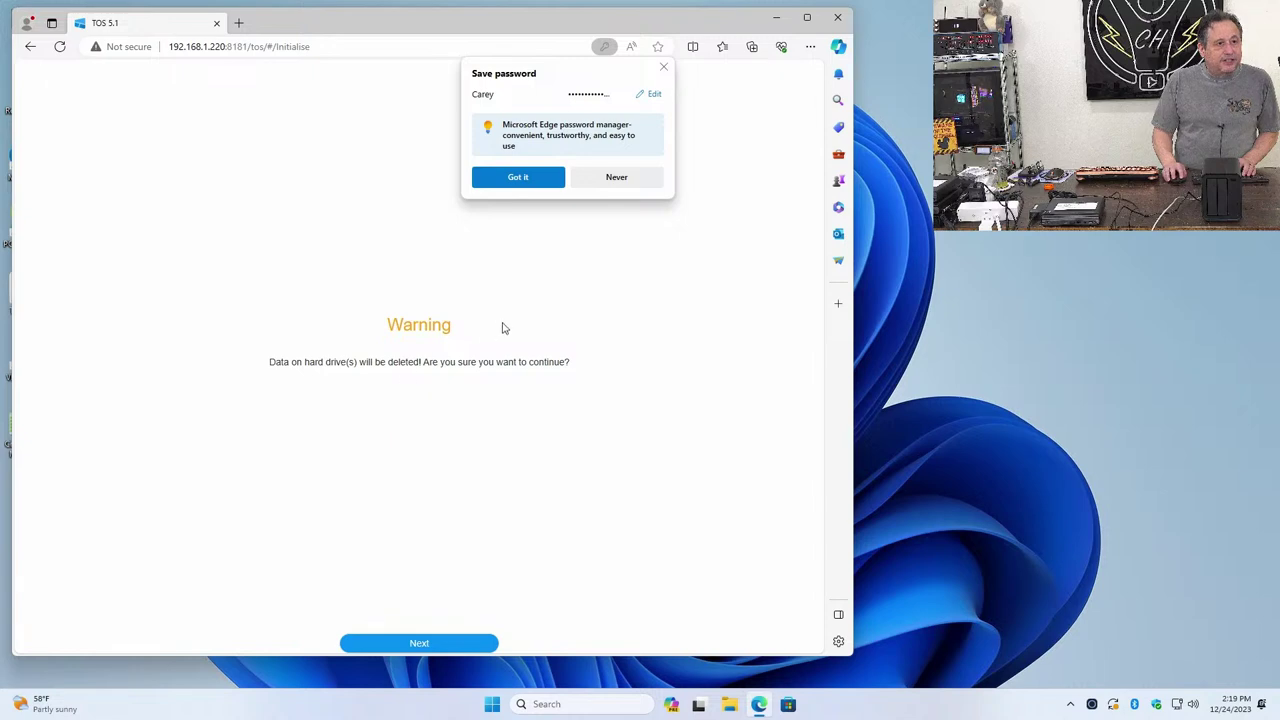
{"action": "left_click", "coordinate": [529, 178]}
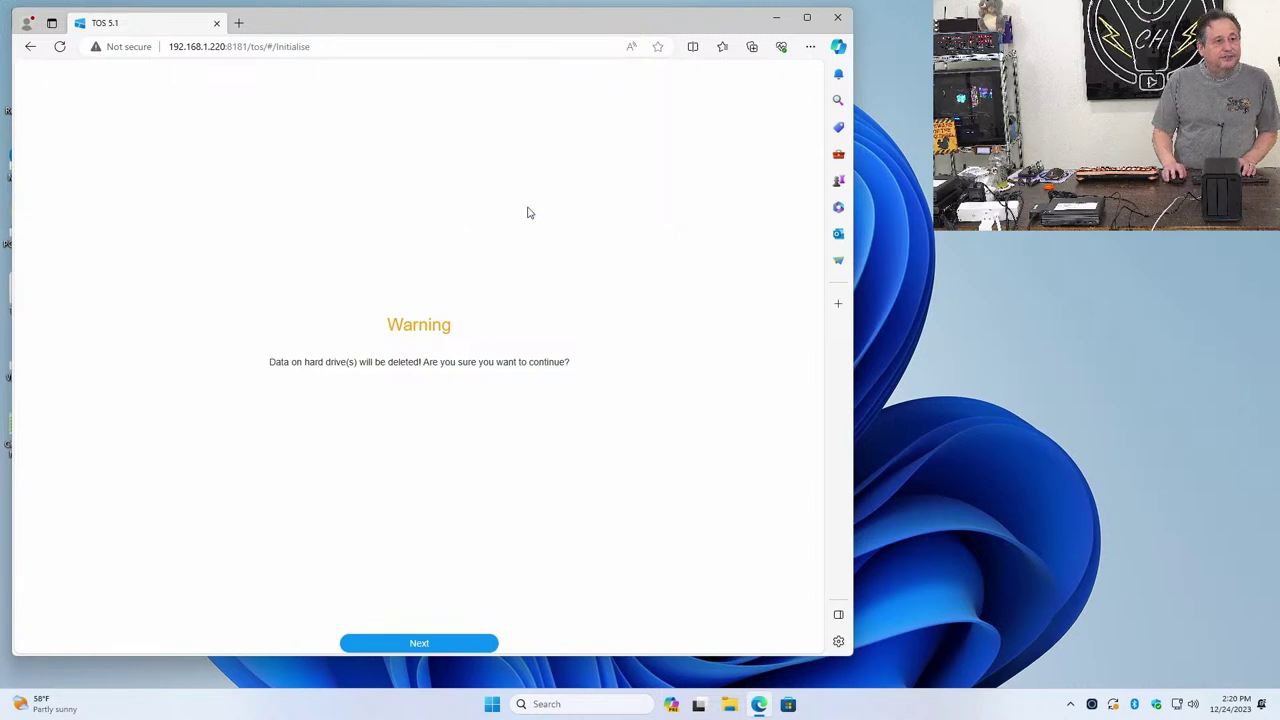
{"action": "left_click", "coordinate": [446, 643]}
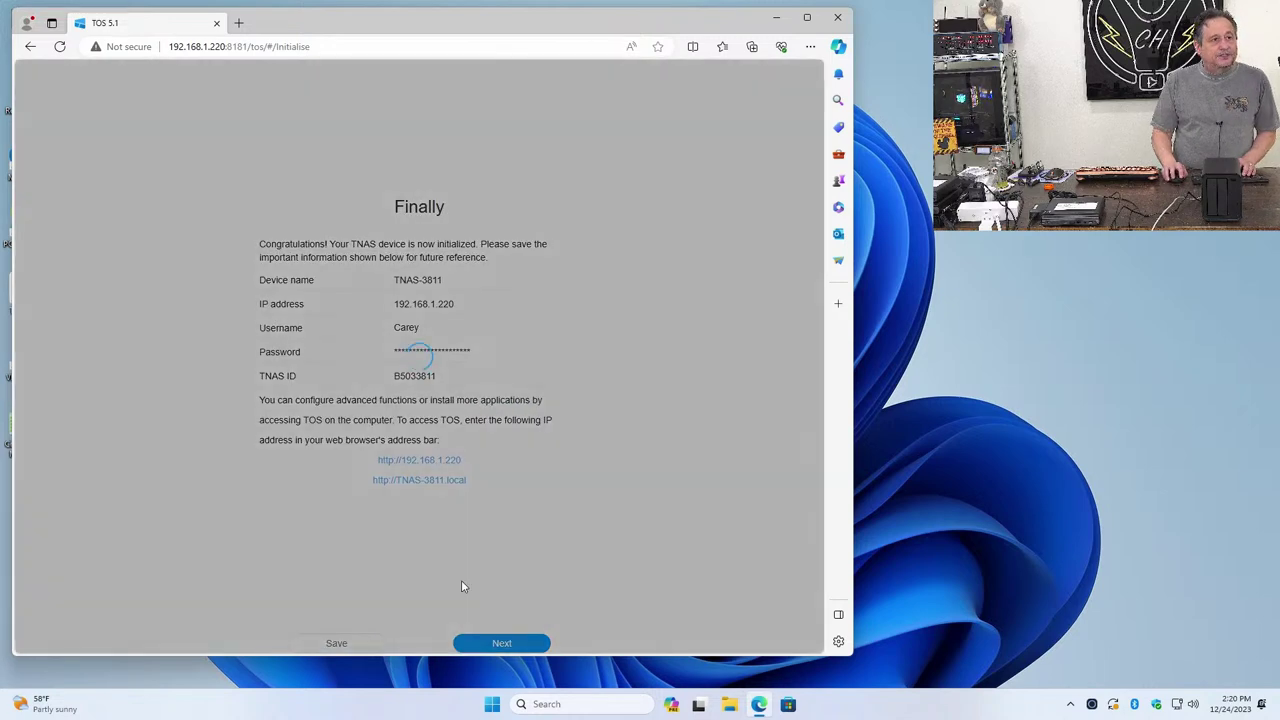
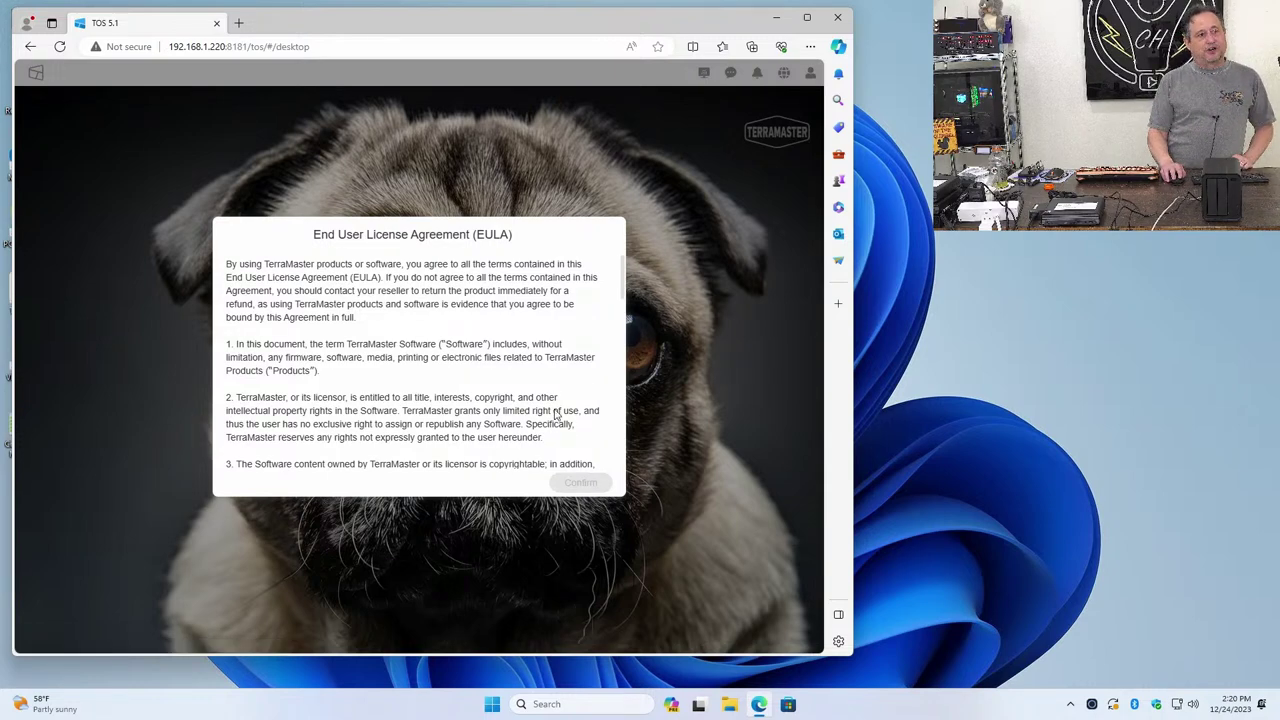
Scroll through the EULA, tick 'I have read and will abide by all terms', and confirm
{"action": "scroll", "coordinate": [558, 390], "scroll_direction": "down", "scroll_amount": 3}
{"action": "scroll", "coordinate": [560, 388], "scroll_direction": "down", "scroll_amount": 9}
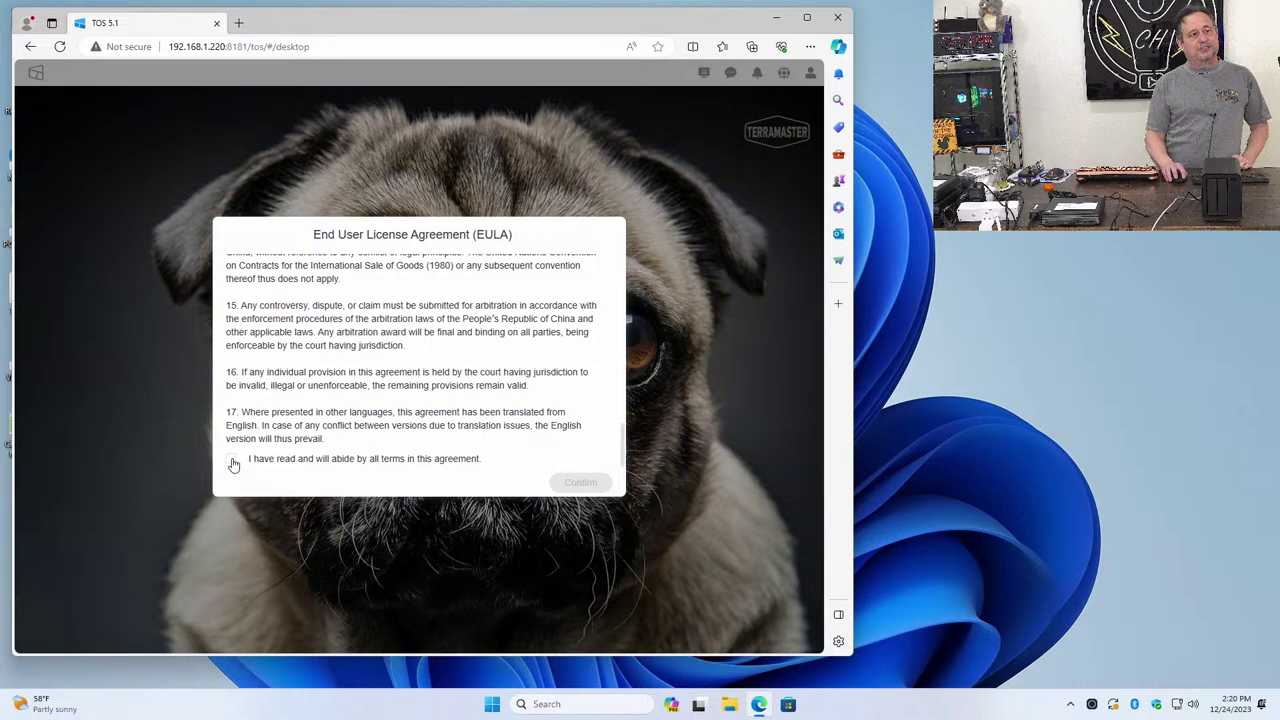
{"action": "left_click", "coordinate": [231, 460]}
{"action": "left_click", "coordinate": [580, 483]}
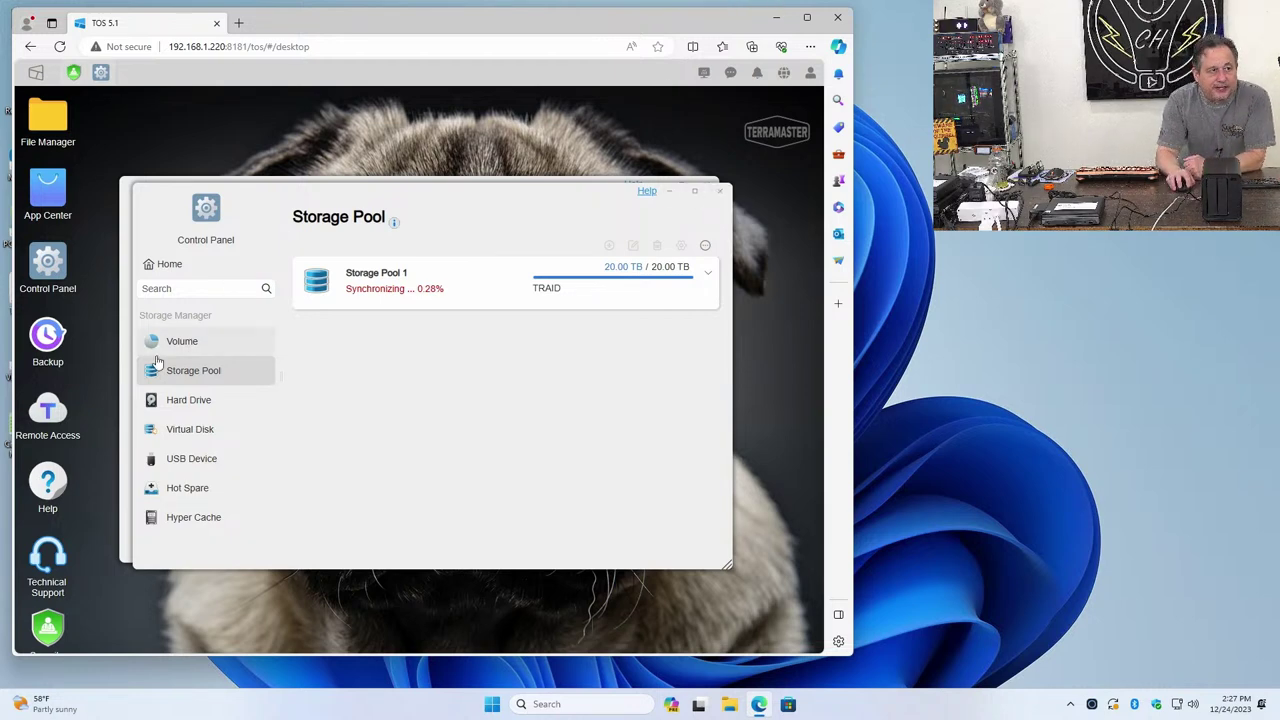
Switch Storage Manager from Storage Pool to the Volume page
{"action": "left_click", "coordinate": [200, 341]}
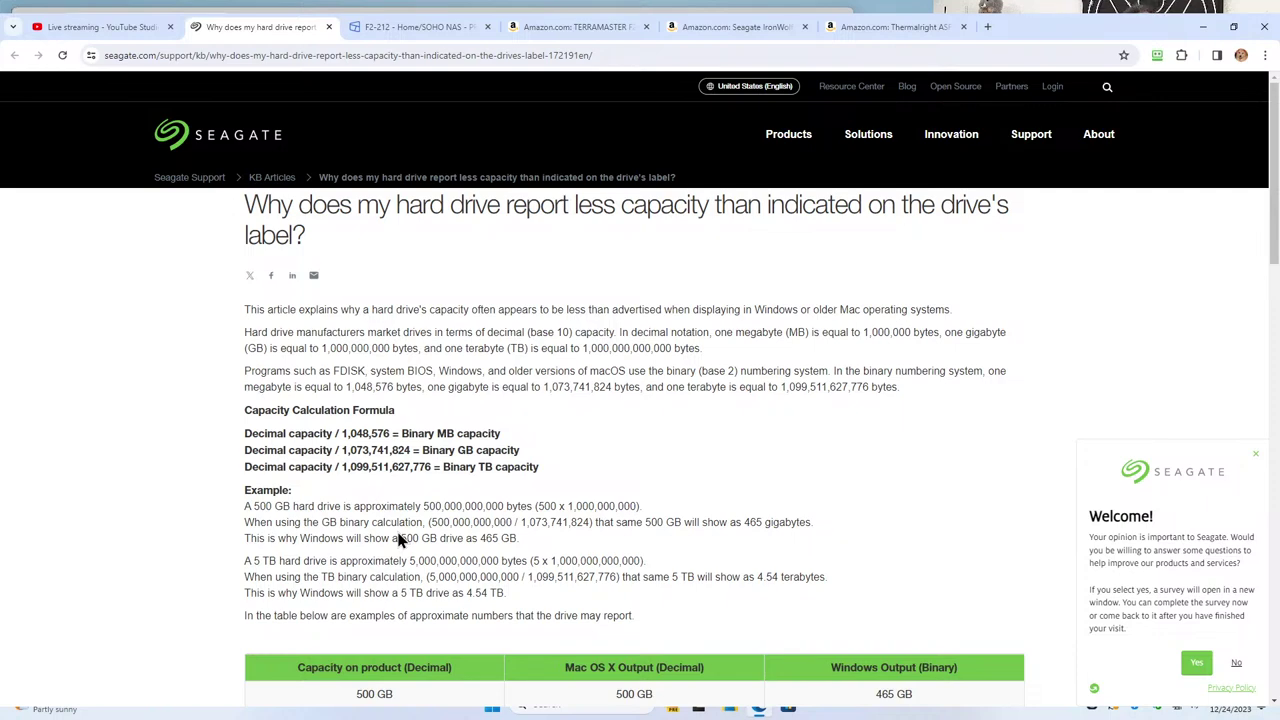
Scroll the Seagate article down to the decimal-versus-binary capacity table
{"action": "scroll", "coordinate": [398, 370], "scroll_direction": "down", "scroll_amount": 3}
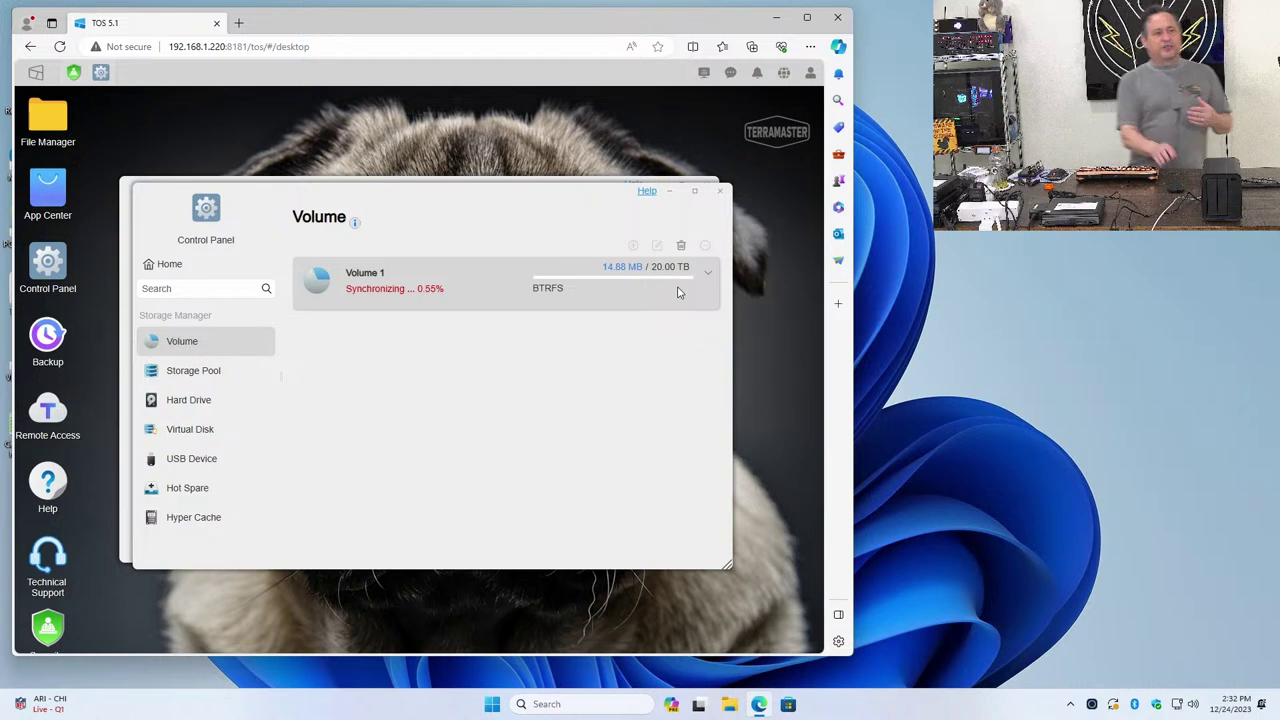
Inspect Local Disk (C:) properties in File Explorer's This PC, then cancel and close the window
{"action": "left_click", "coordinate": [731, 705]}
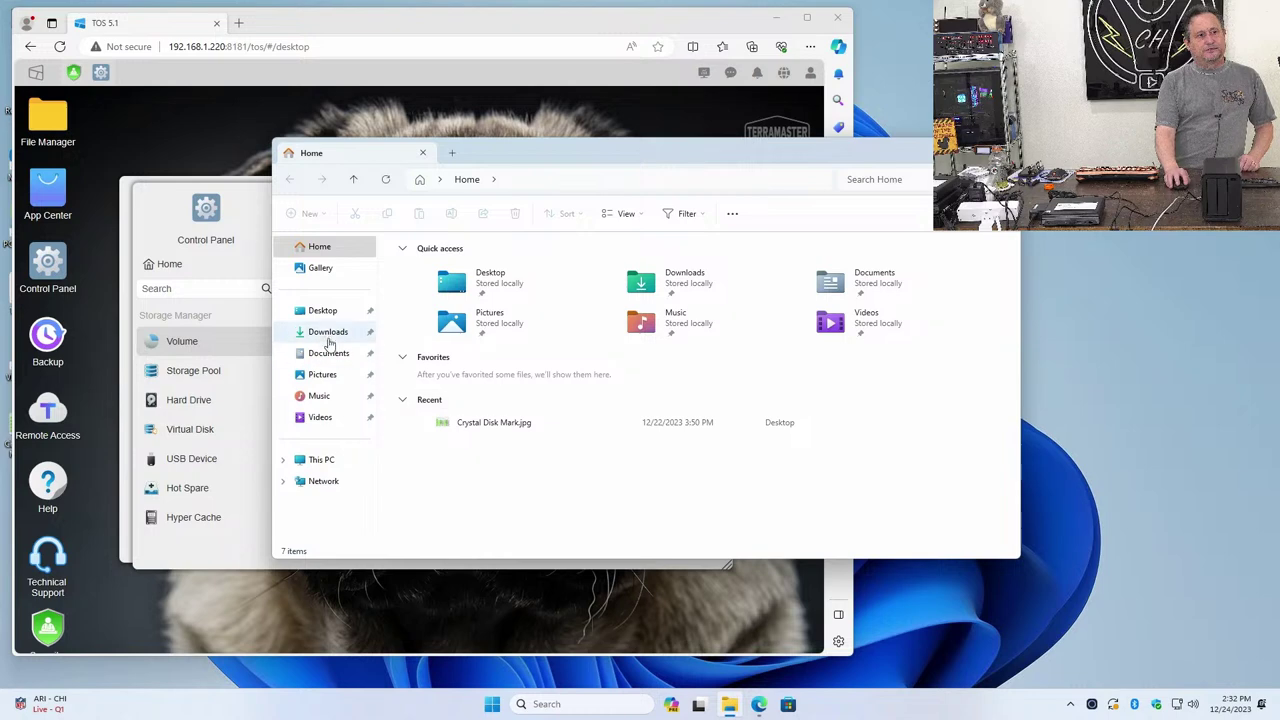
{"action": "left_click", "coordinate": [323, 462]}
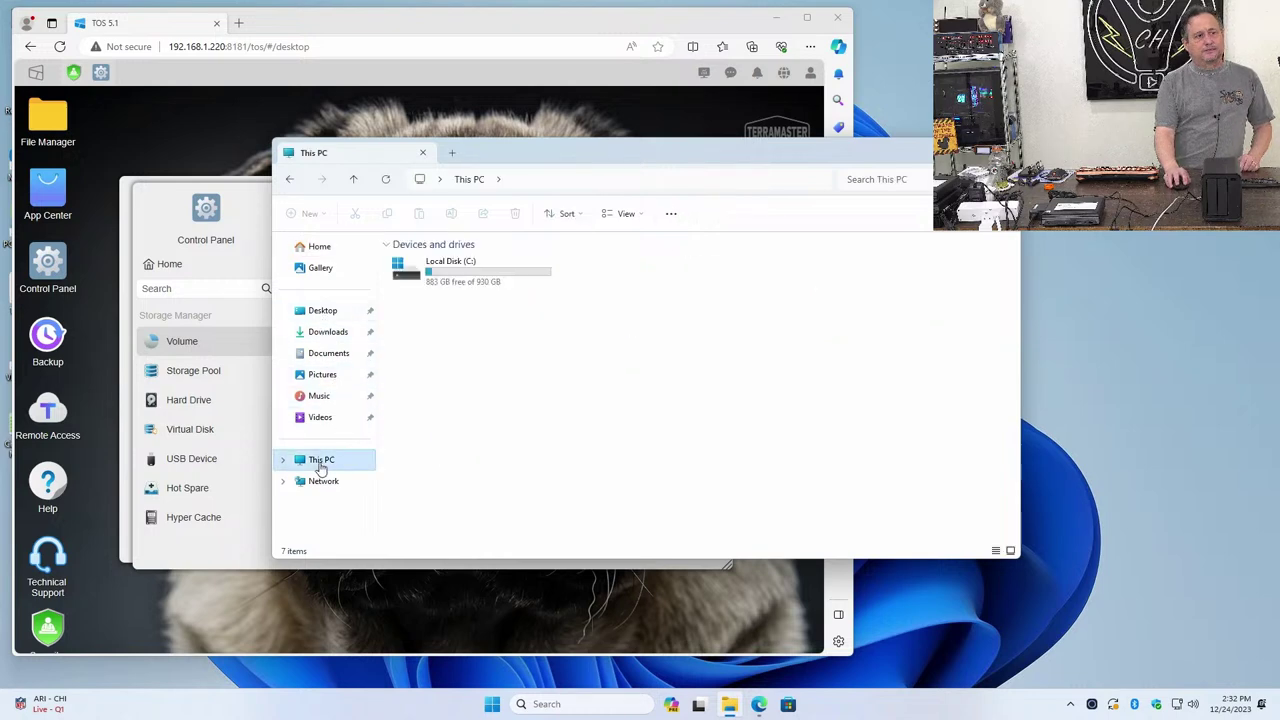
{"action": "left_click", "coordinate": [443, 287]}
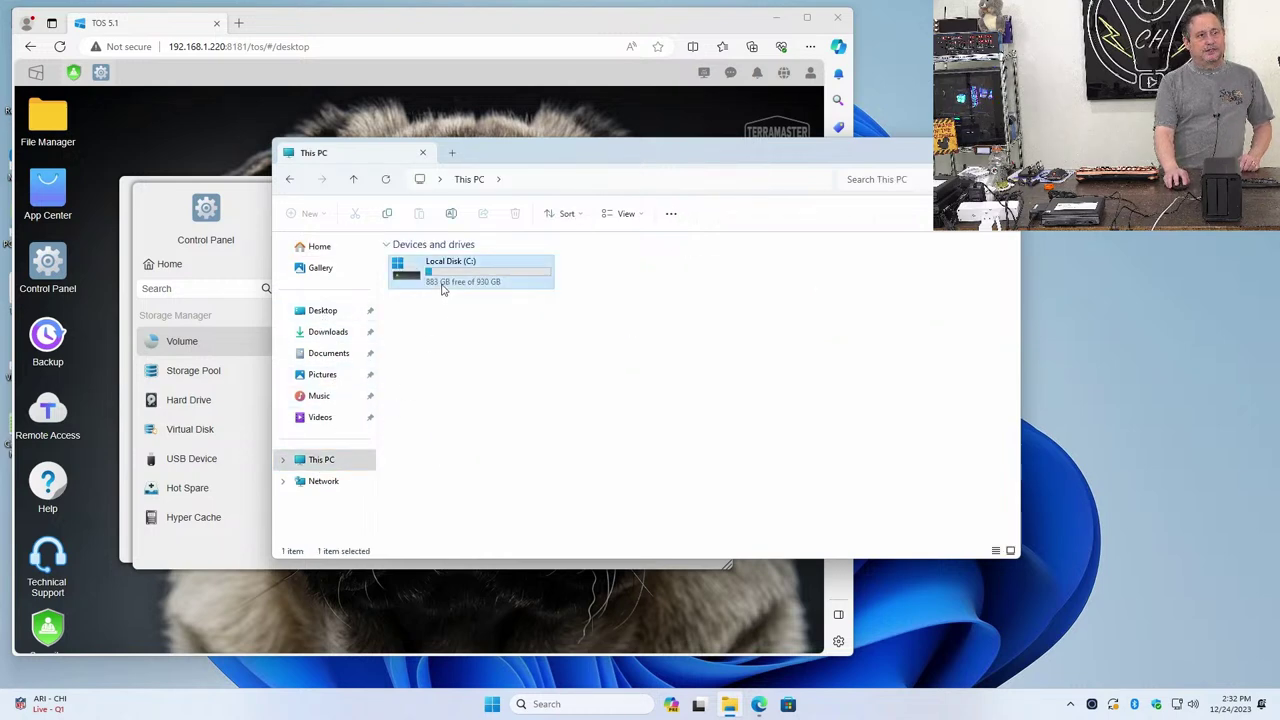
{"action": "right_click", "coordinate": [443, 287]}
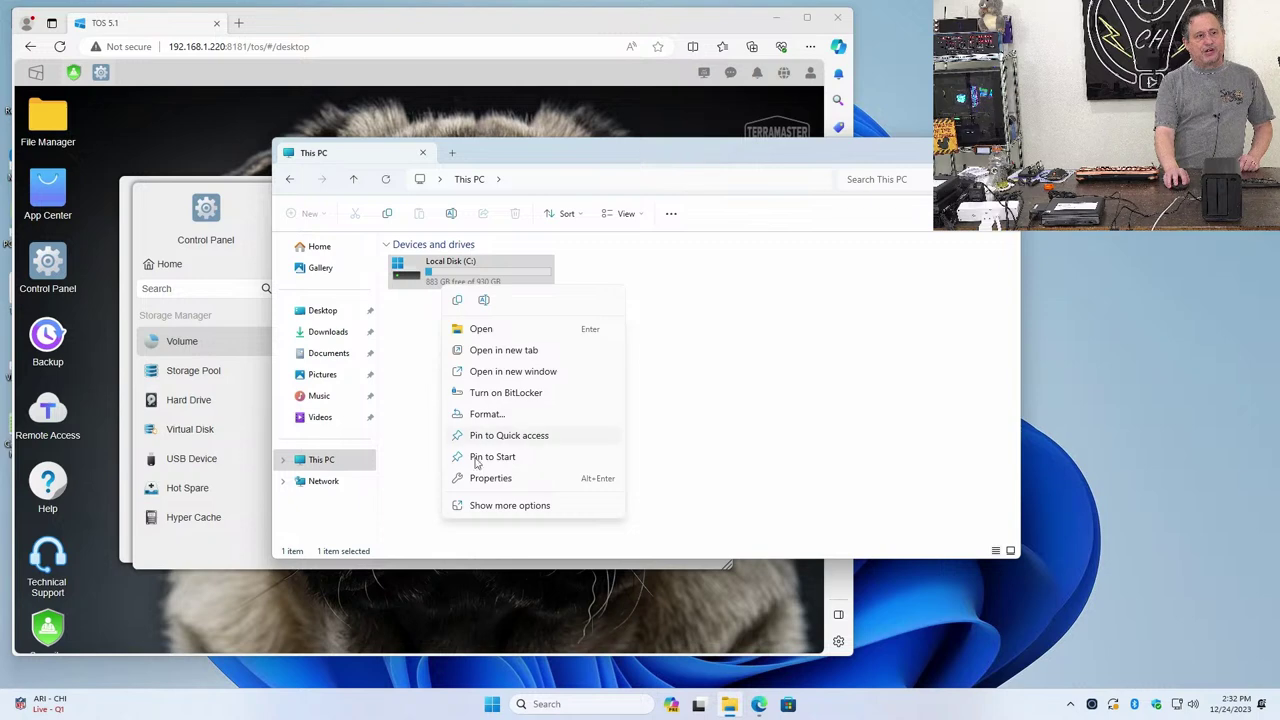
{"action": "left_click", "coordinate": [489, 480]}
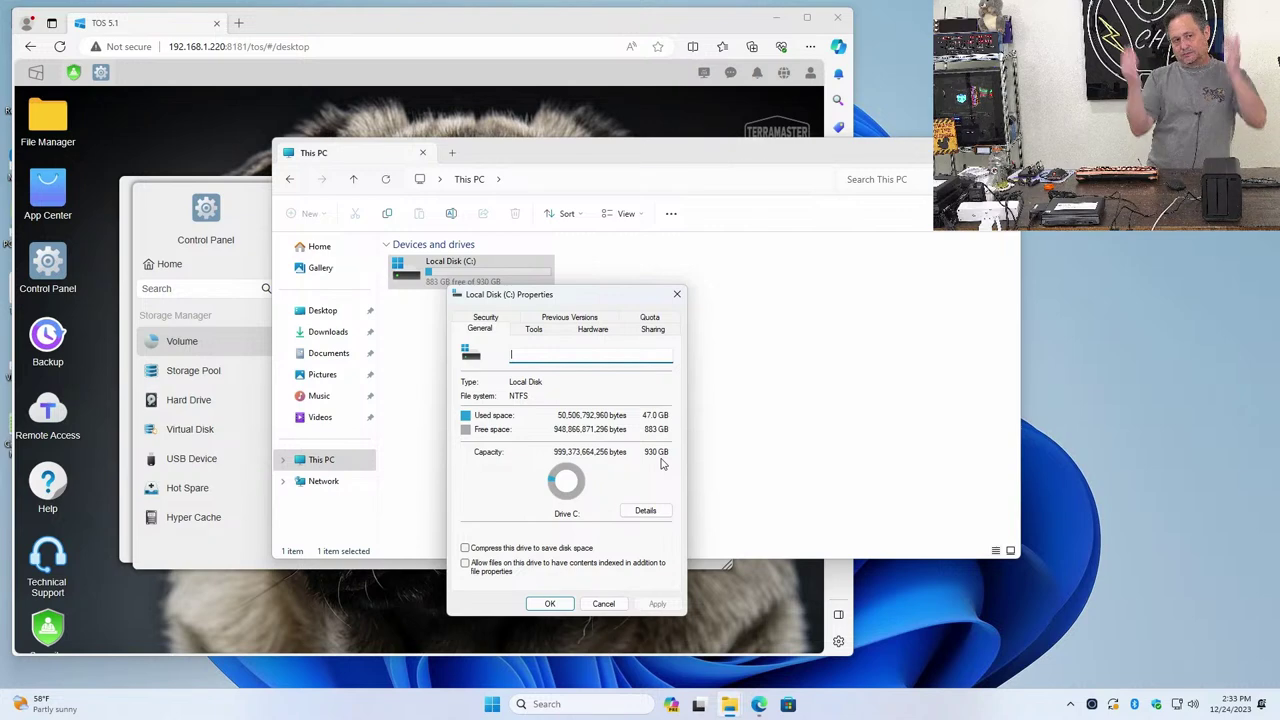
{"action": "left_click", "coordinate": [601, 604]}
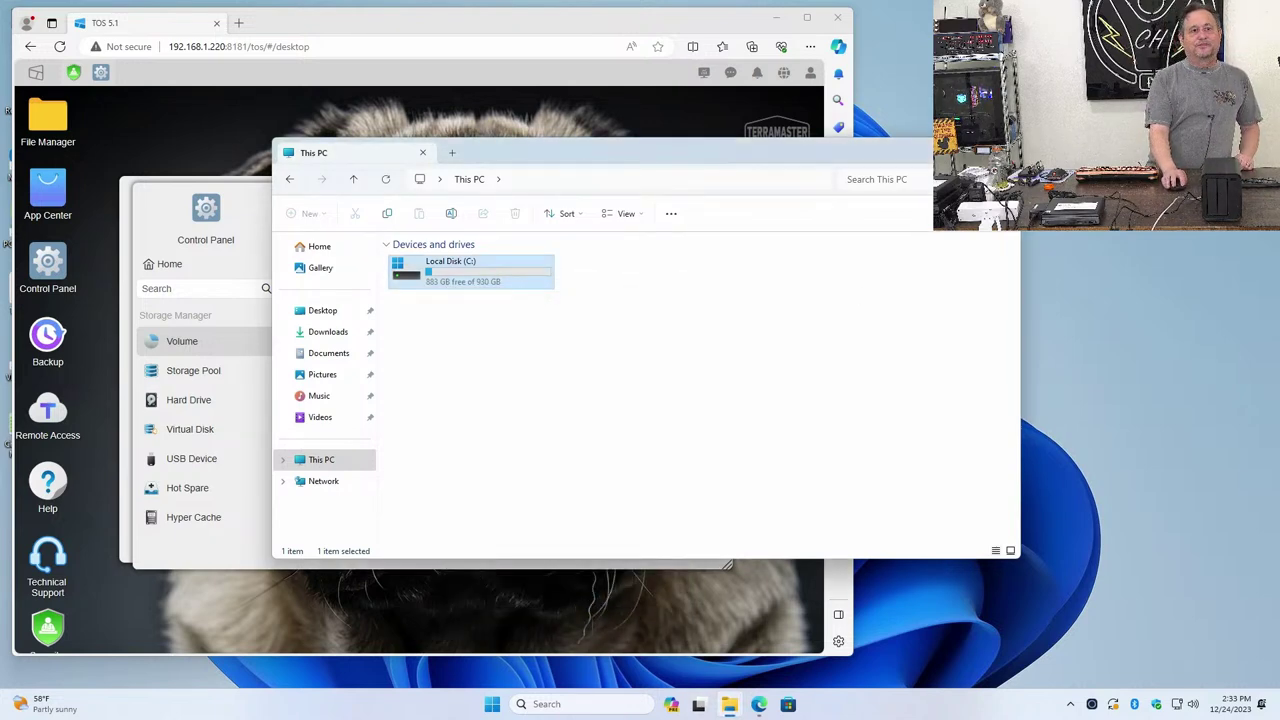
{"action": "key", "text": "alt+F4"}
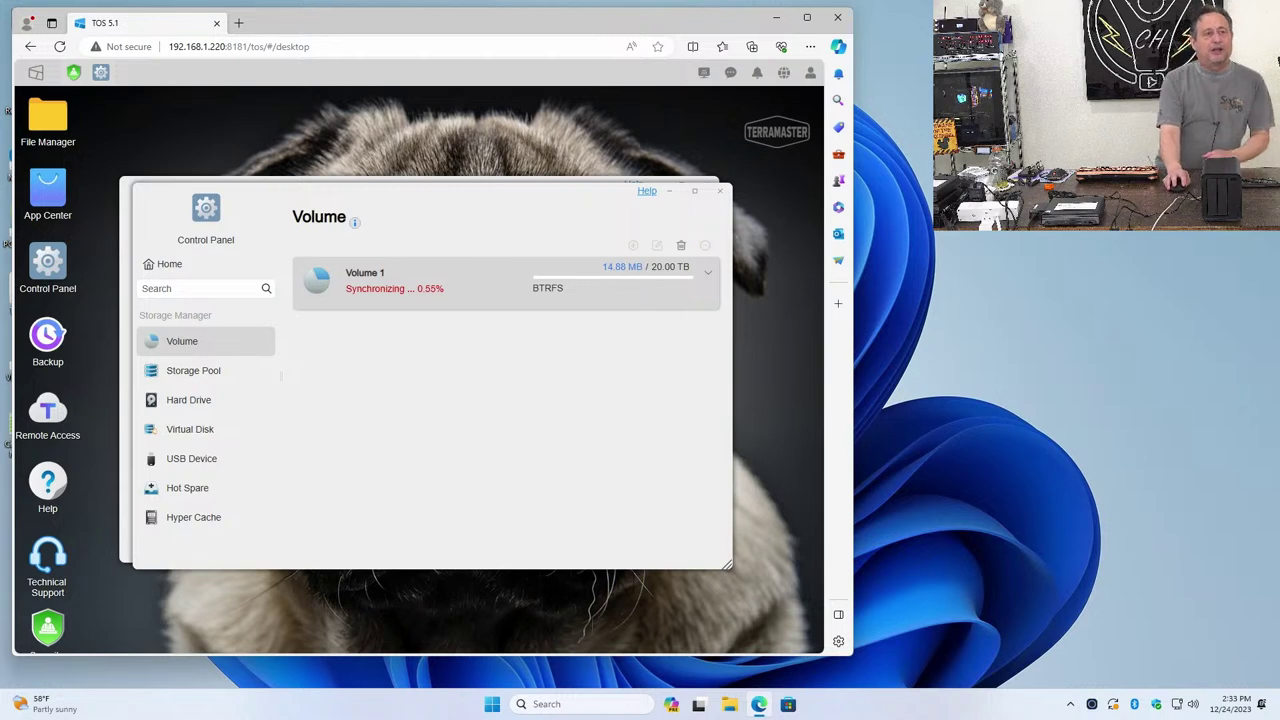
Check the Storage Pool sync status, then view the Hard Drive overview showing two Good drives
{"action": "left_click", "coordinate": [901, 209]}
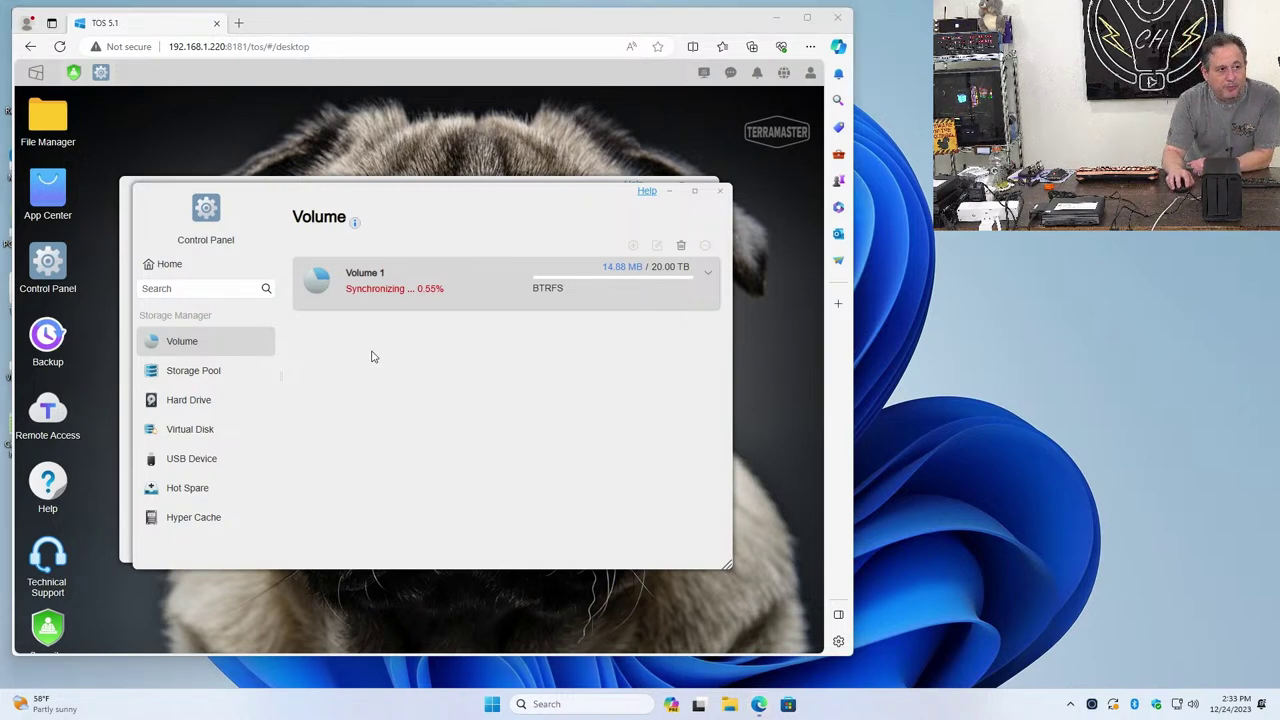
{"action": "left_click", "coordinate": [221, 381]}
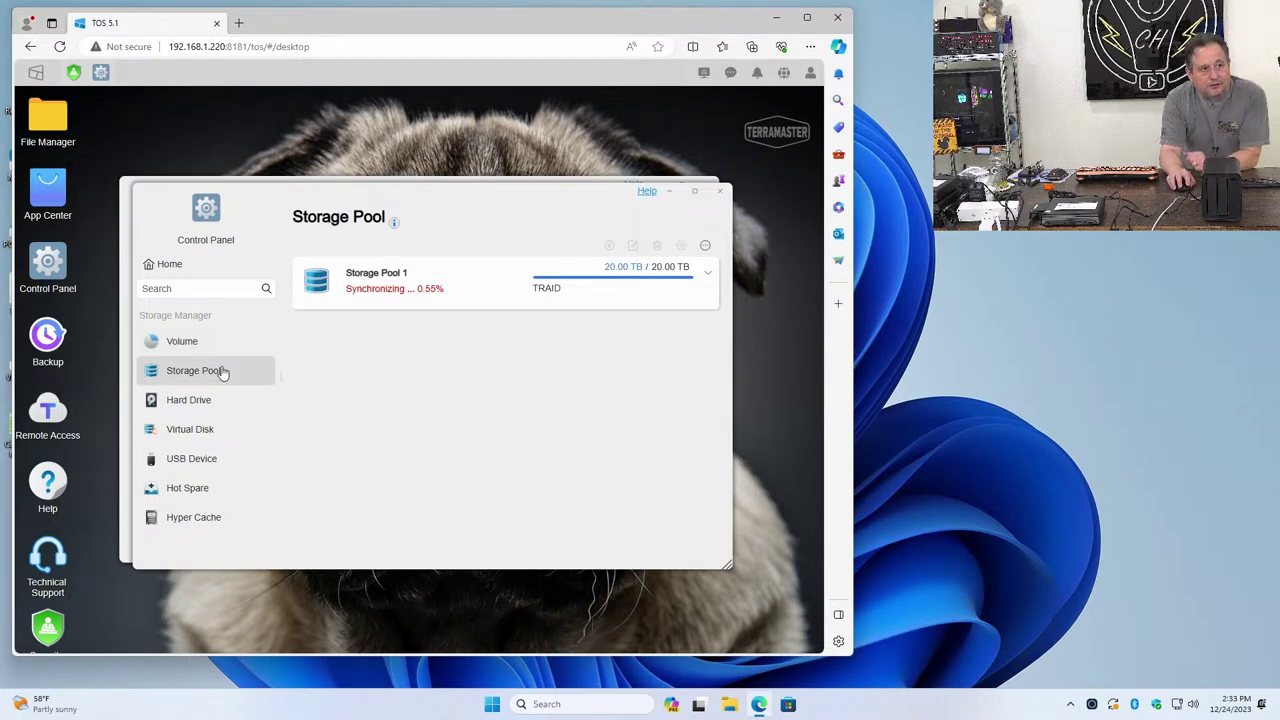
{"action": "left_click", "coordinate": [199, 401]}
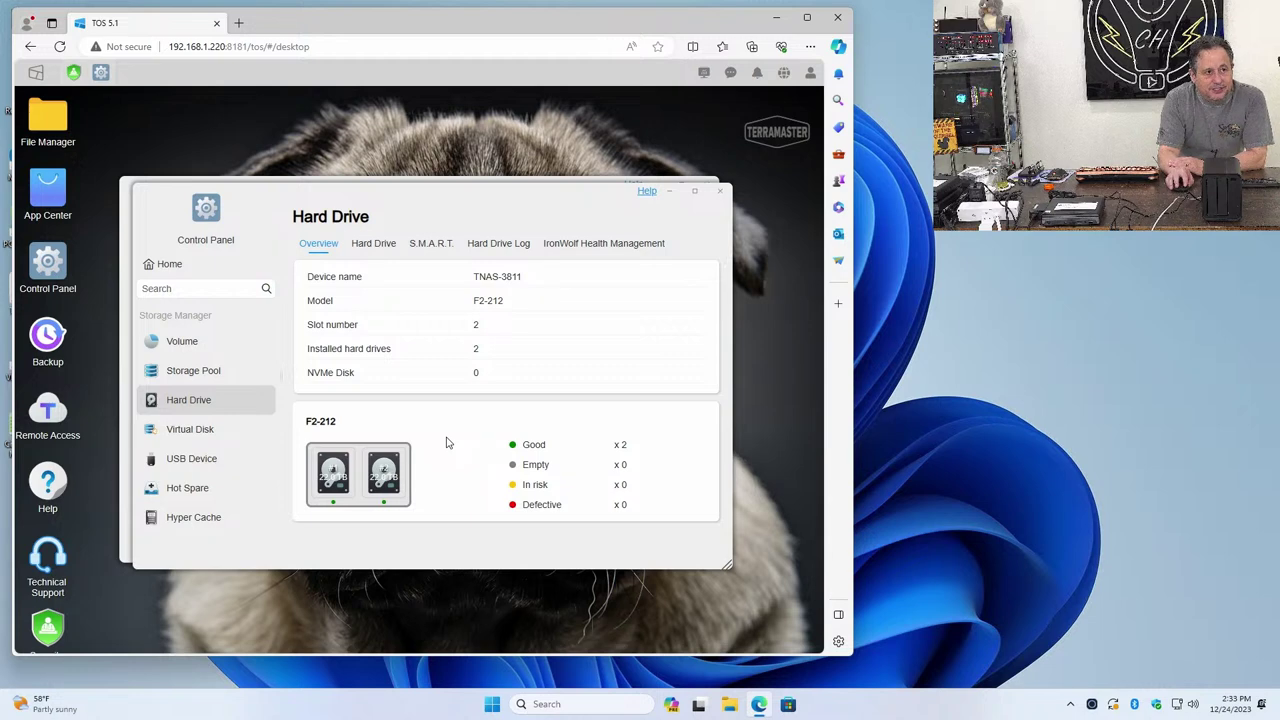
Review the Hard Drive list, S.M.A.R.T., Hard Drive Log and IronWolf Health Management tabs
{"action": "left_click", "coordinate": [385, 244]}
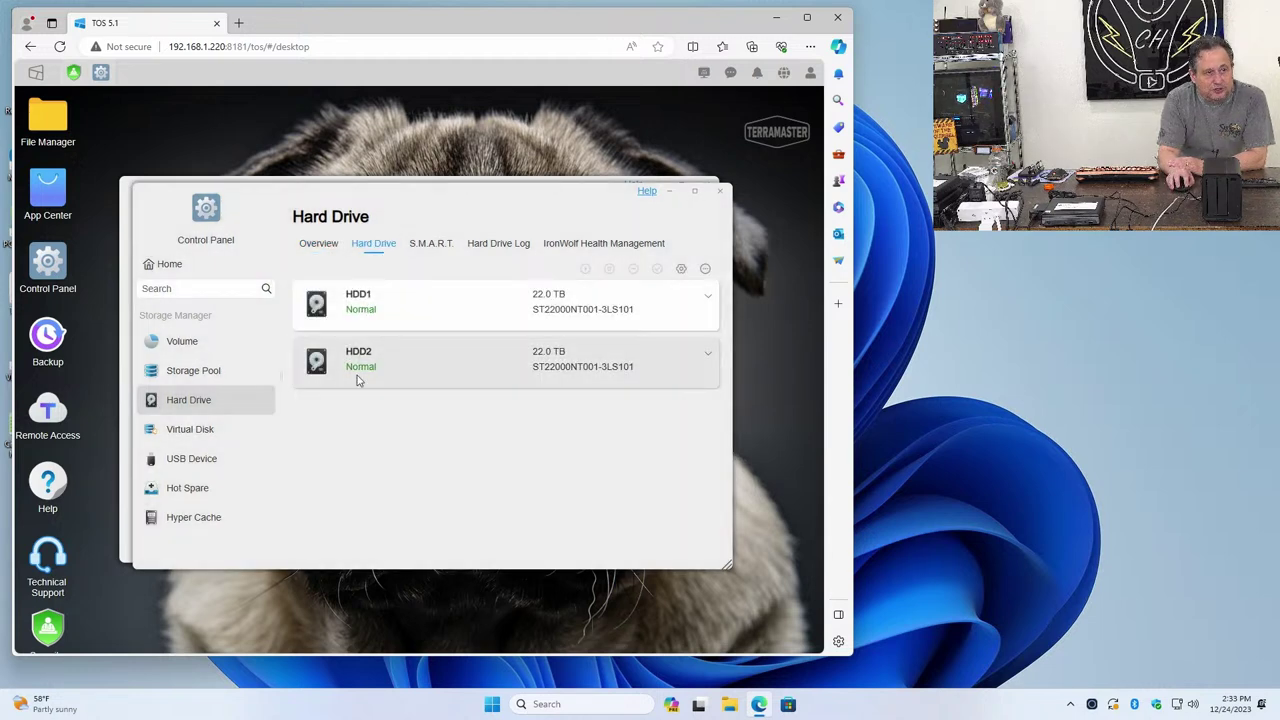
{"action": "left_click", "coordinate": [418, 245]}
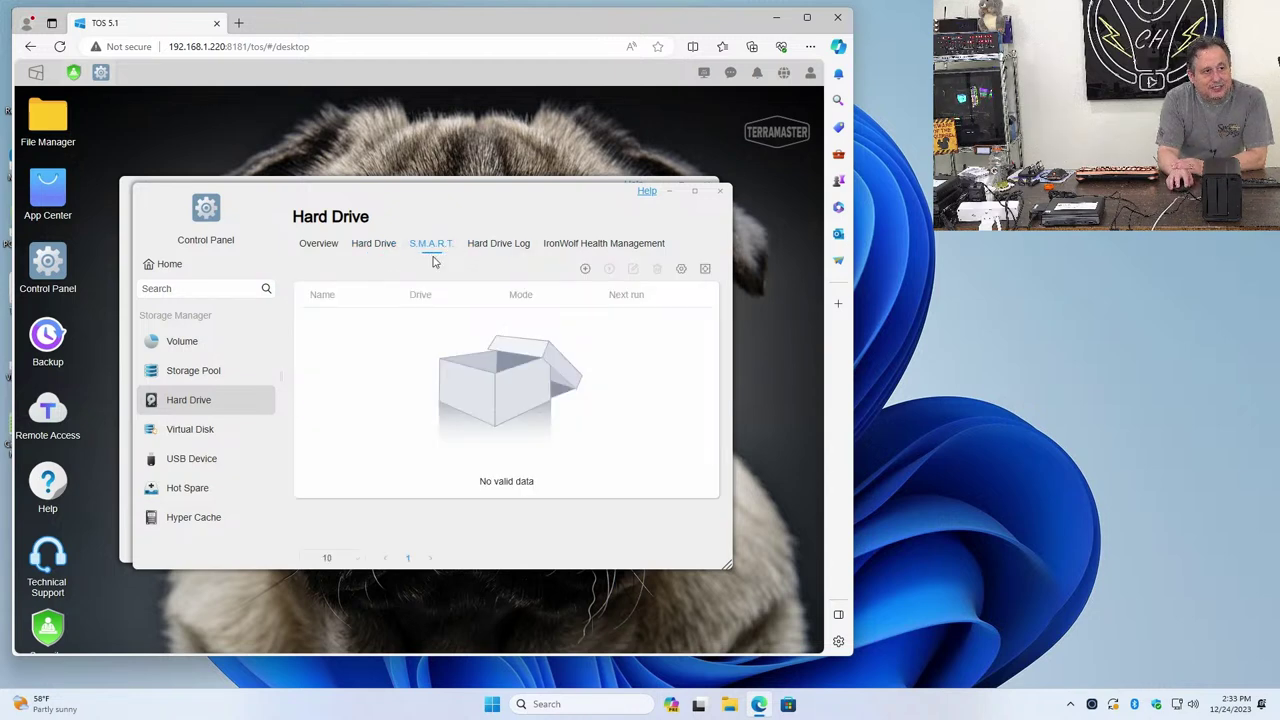
{"action": "left_click", "coordinate": [488, 252]}
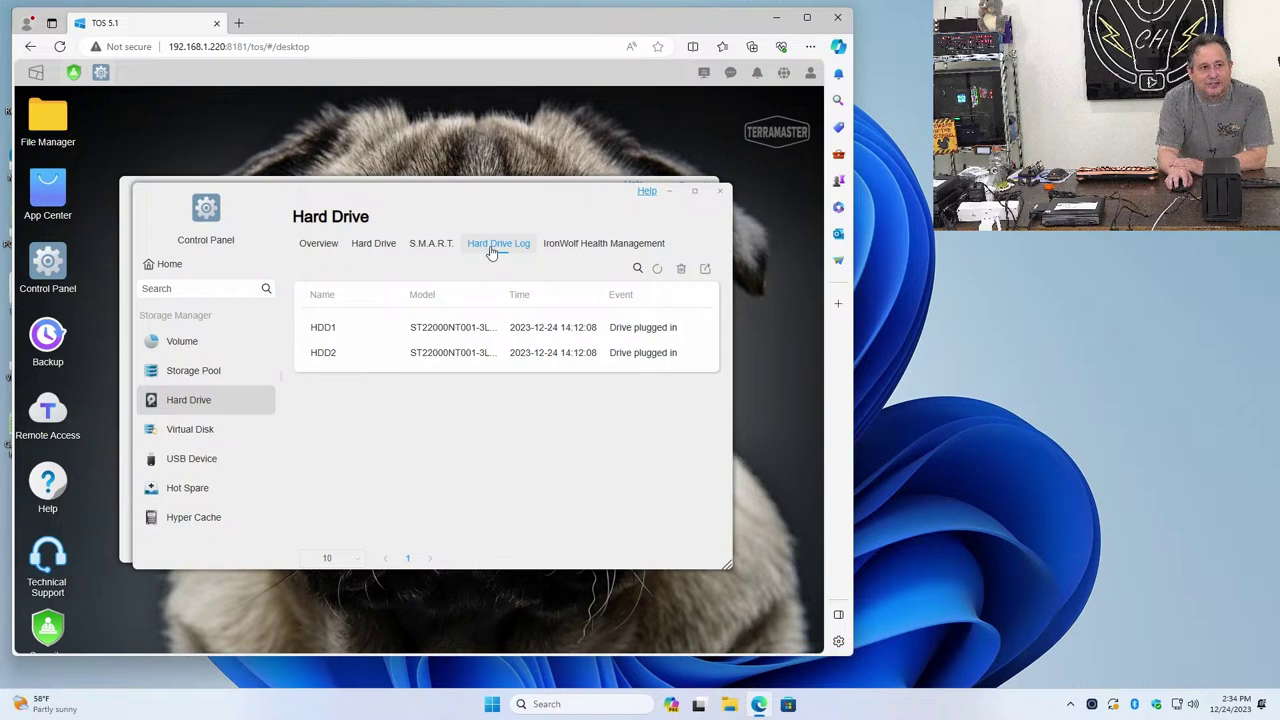
{"action": "left_click", "coordinate": [588, 245]}
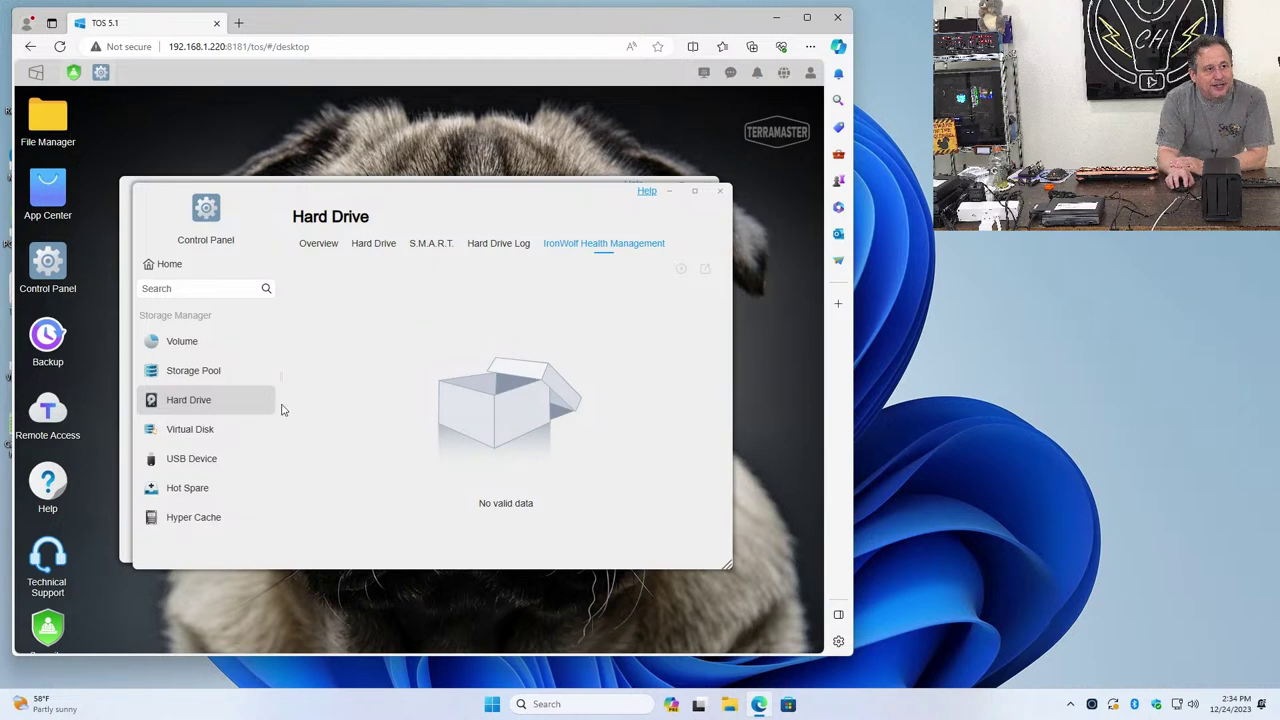
Check the Virtual Disk, USB Device and Hot Spare pages, all empty
{"action": "left_click", "coordinate": [199, 442]}
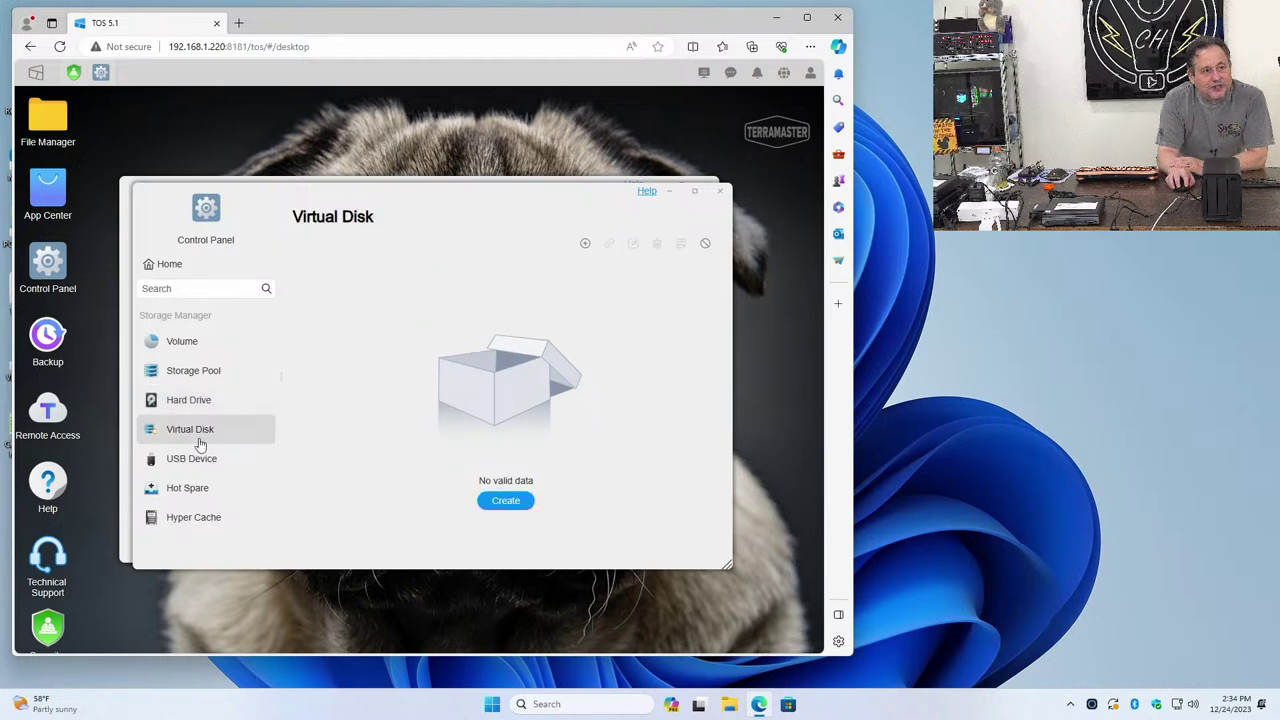
{"action": "left_click", "coordinate": [200, 459]}
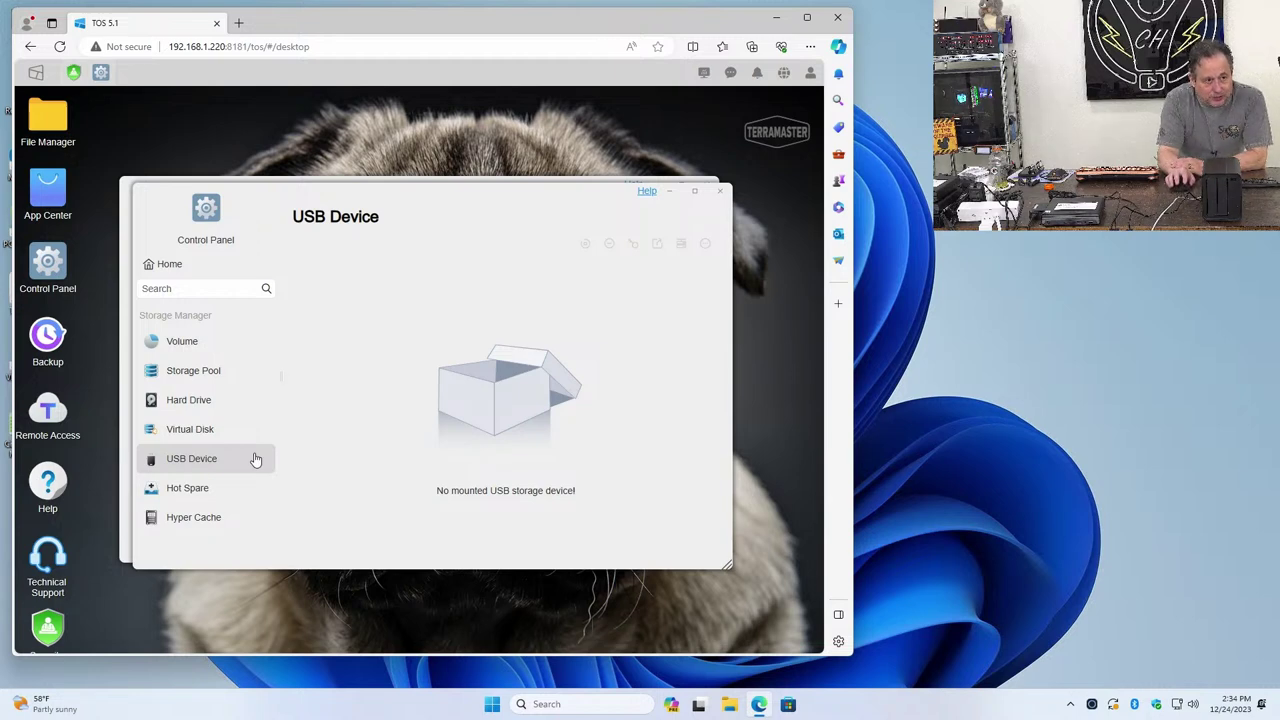
{"action": "left_click", "coordinate": [203, 489]}
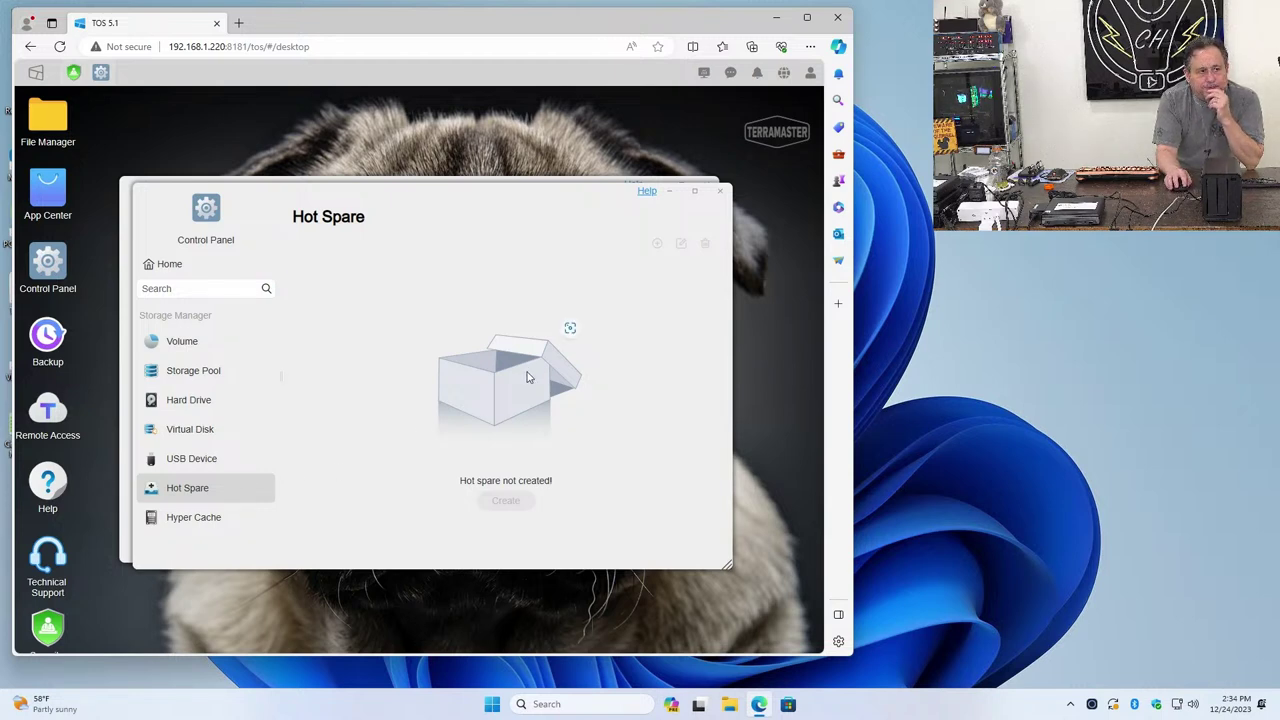
View the Hyper Cache page in Storage Manager
{"action": "left_click", "coordinate": [224, 517]}
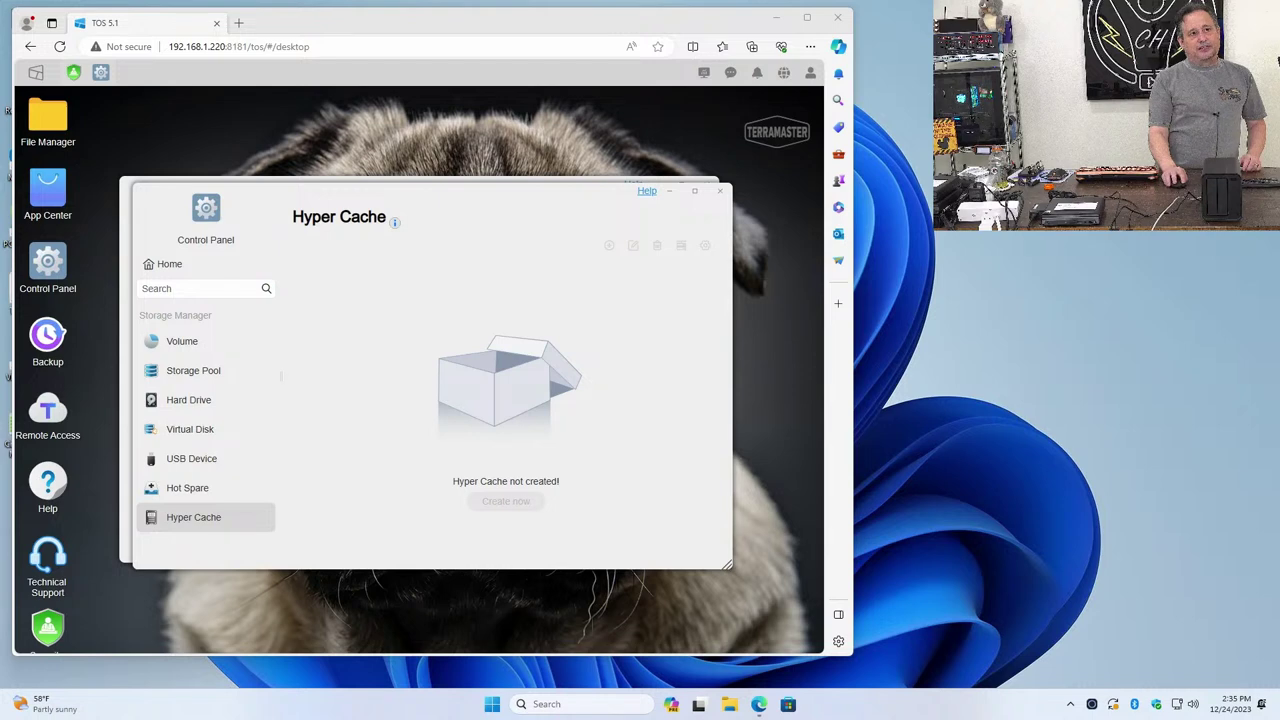
Close Control Panel and Security Advisor, then launch the App Center from the desktop
{"action": "left_click", "coordinate": [723, 198]}
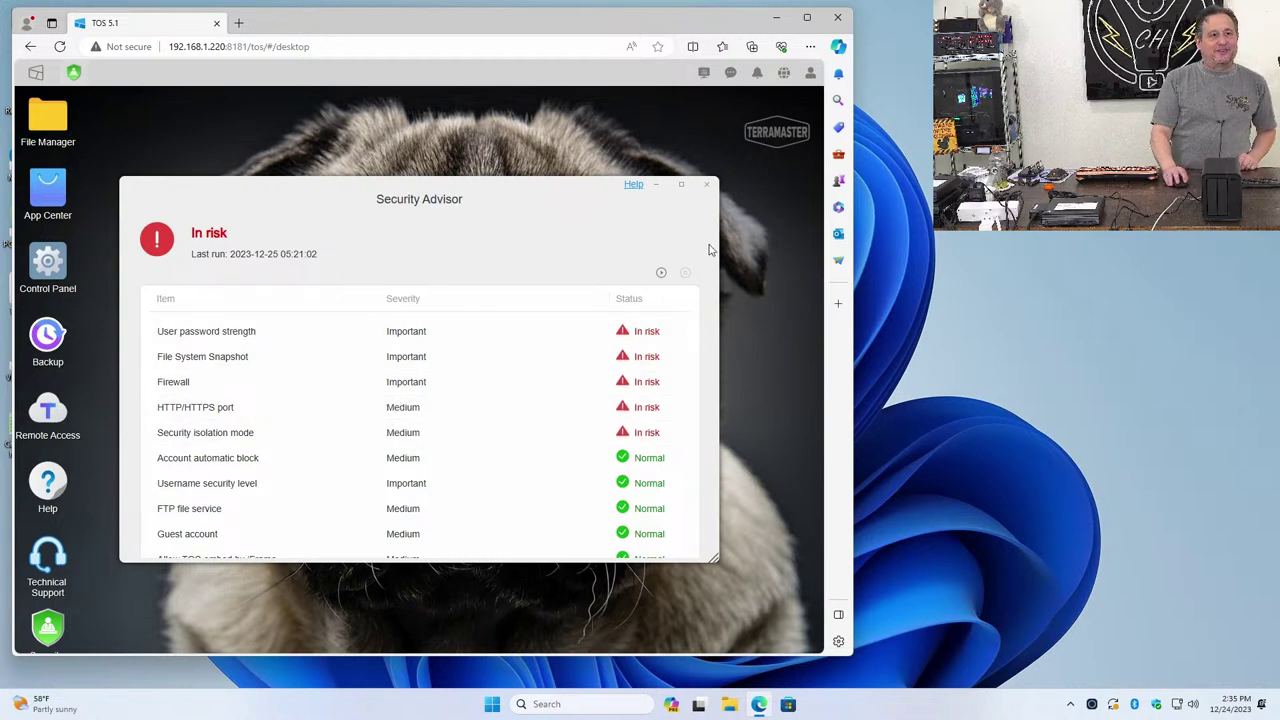
{"action": "left_click", "coordinate": [706, 188]}
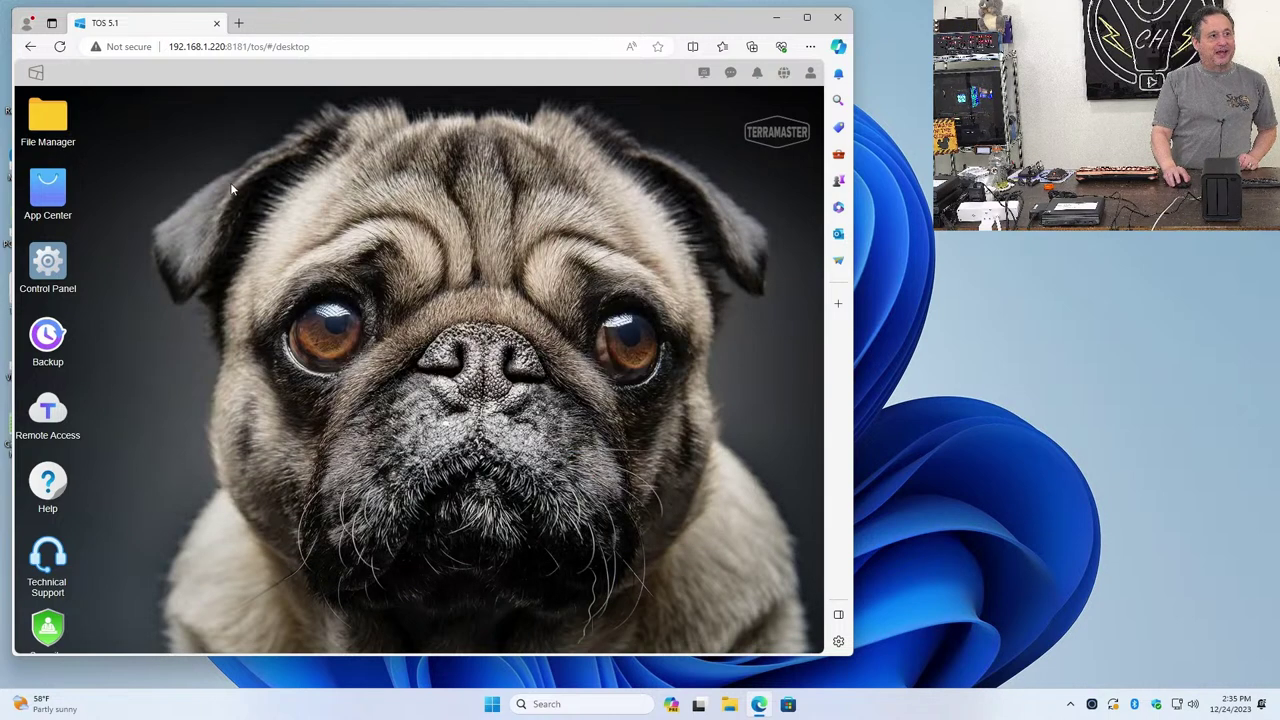
{"action": "left_click", "coordinate": [37, 203]}
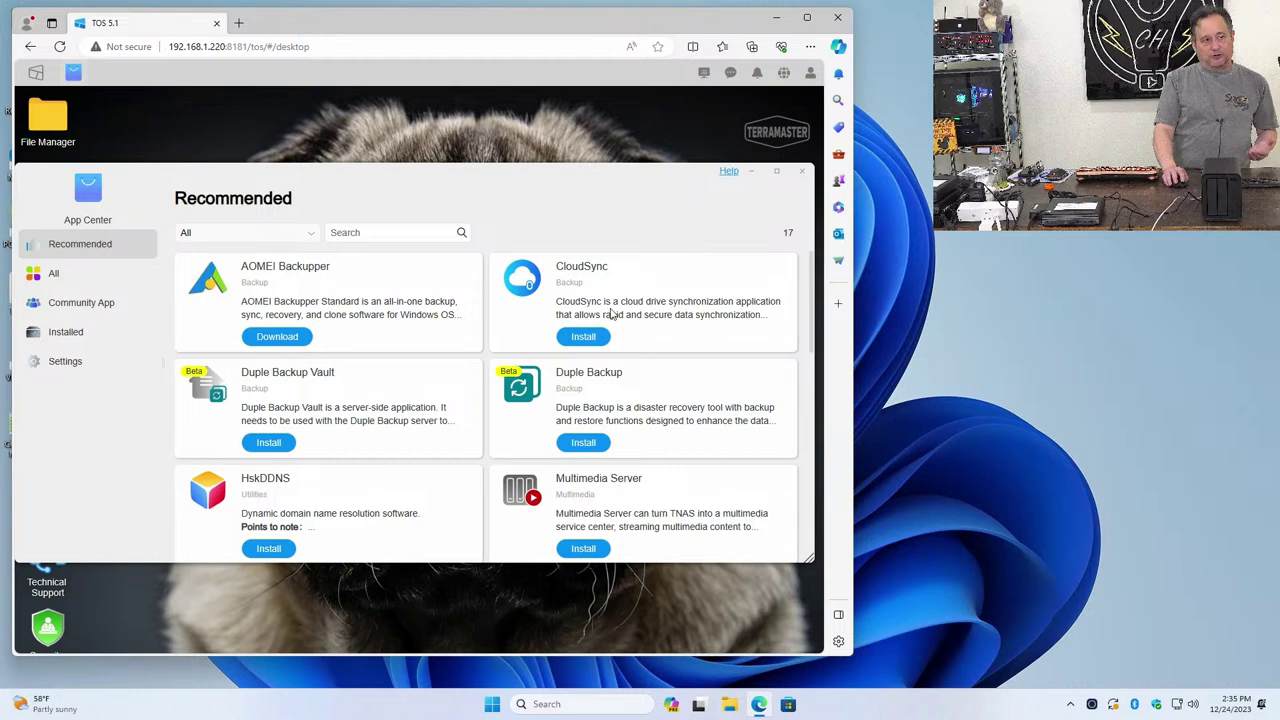
{"action": "scroll", "coordinate": [615, 320], "scroll_direction": "down", "scroll_amount": 1}
{"action": "scroll", "coordinate": [615, 320], "scroll_direction": "down", "scroll_amount": 3}
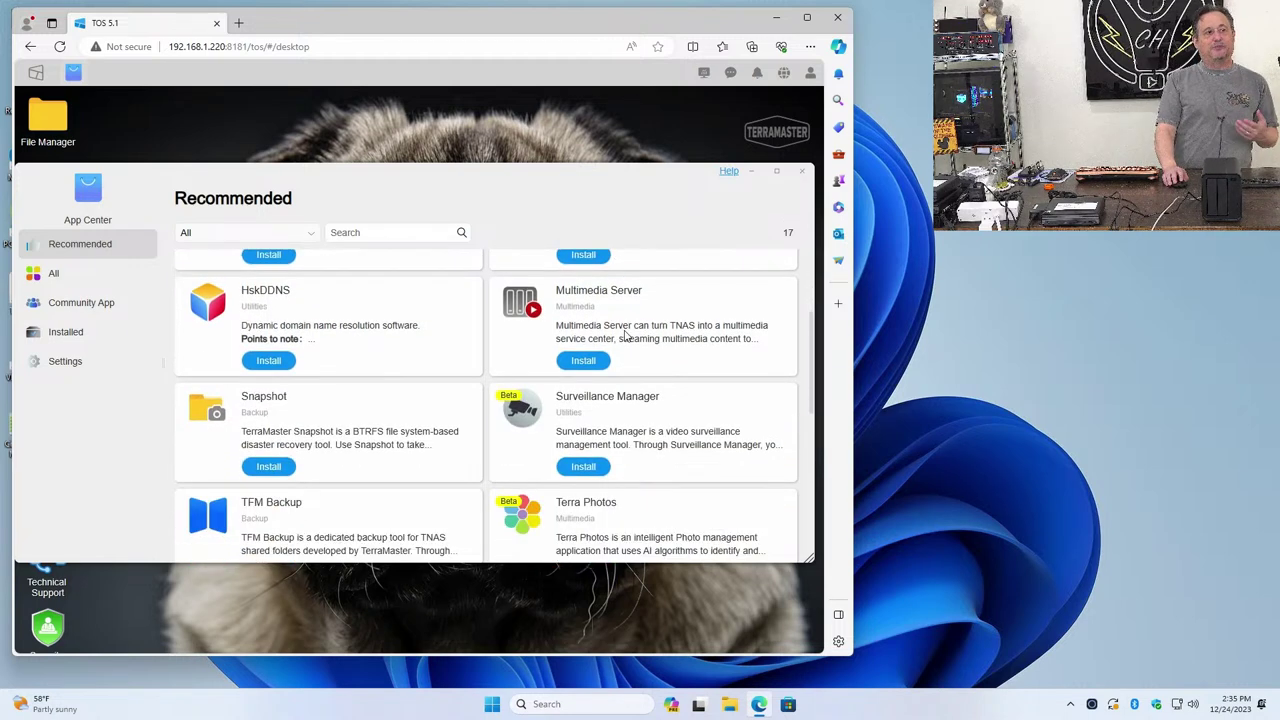
{"action": "scroll", "coordinate": [674, 428], "scroll_direction": "down", "scroll_amount": 2}
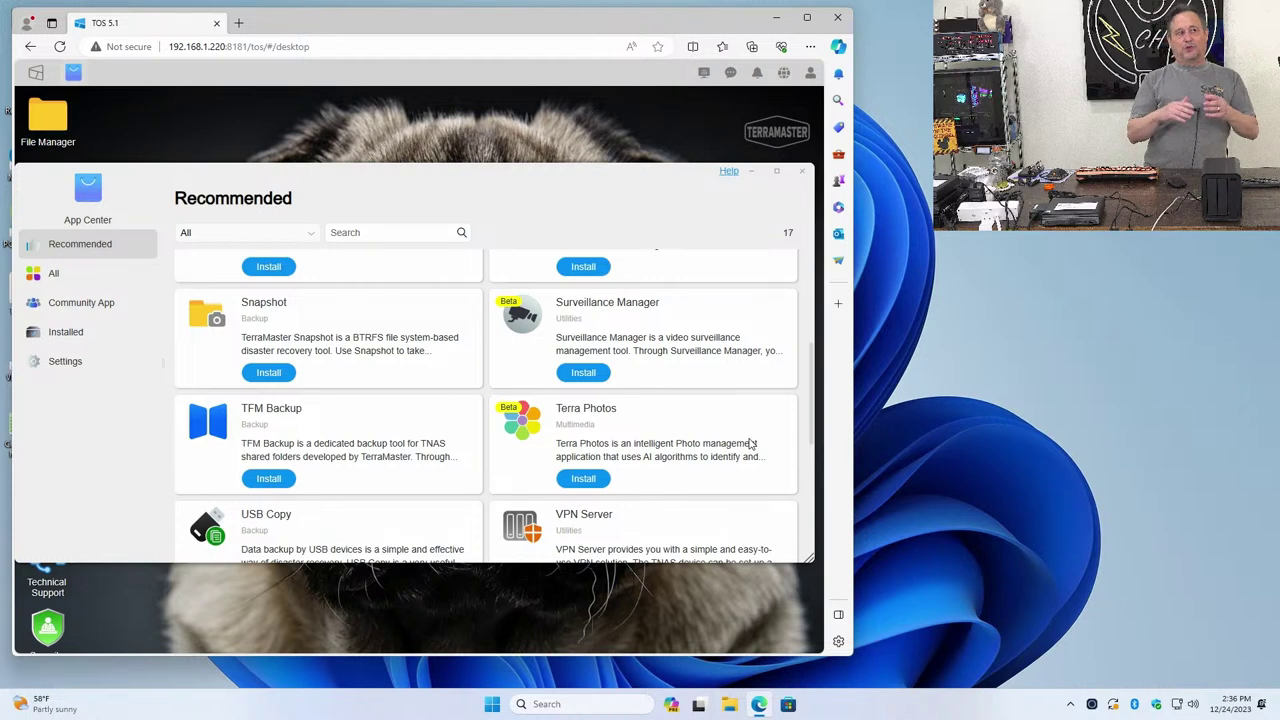
{"action": "scroll", "coordinate": [713, 430], "scroll_direction": "down", "scroll_amount": 1}
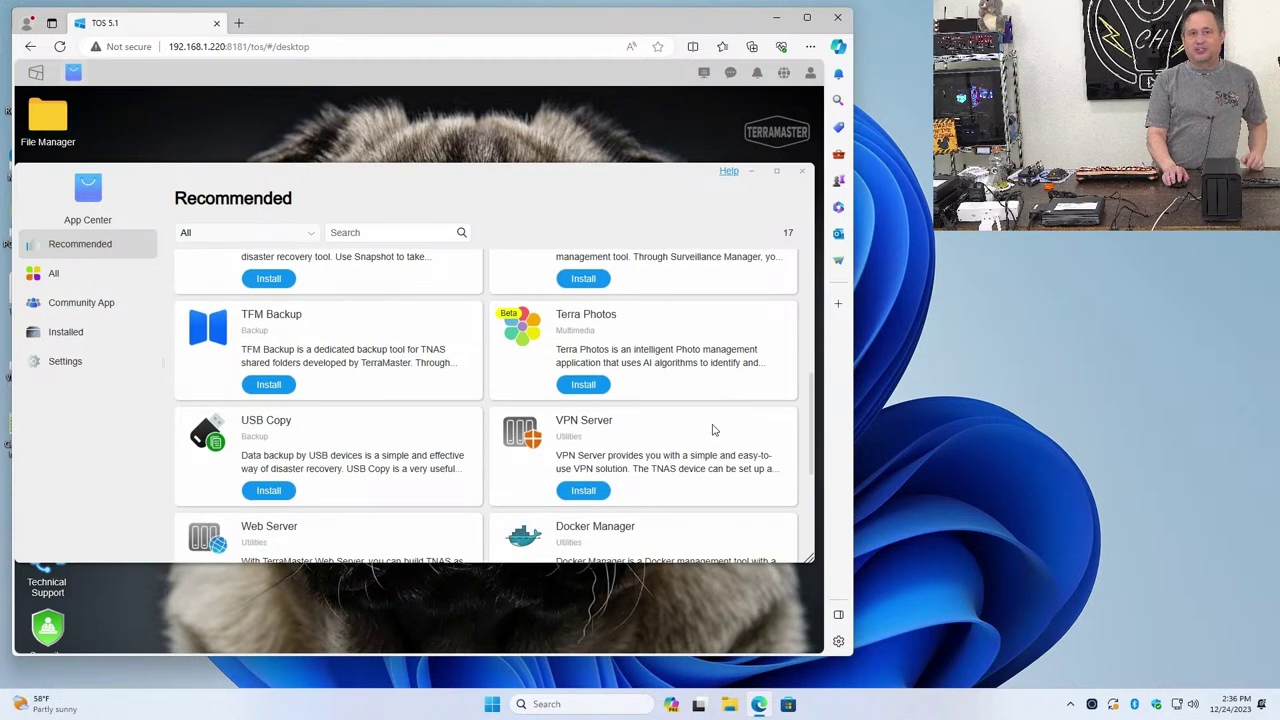
{"action": "scroll", "coordinate": [713, 430], "scroll_direction": "down", "scroll_amount": 1}
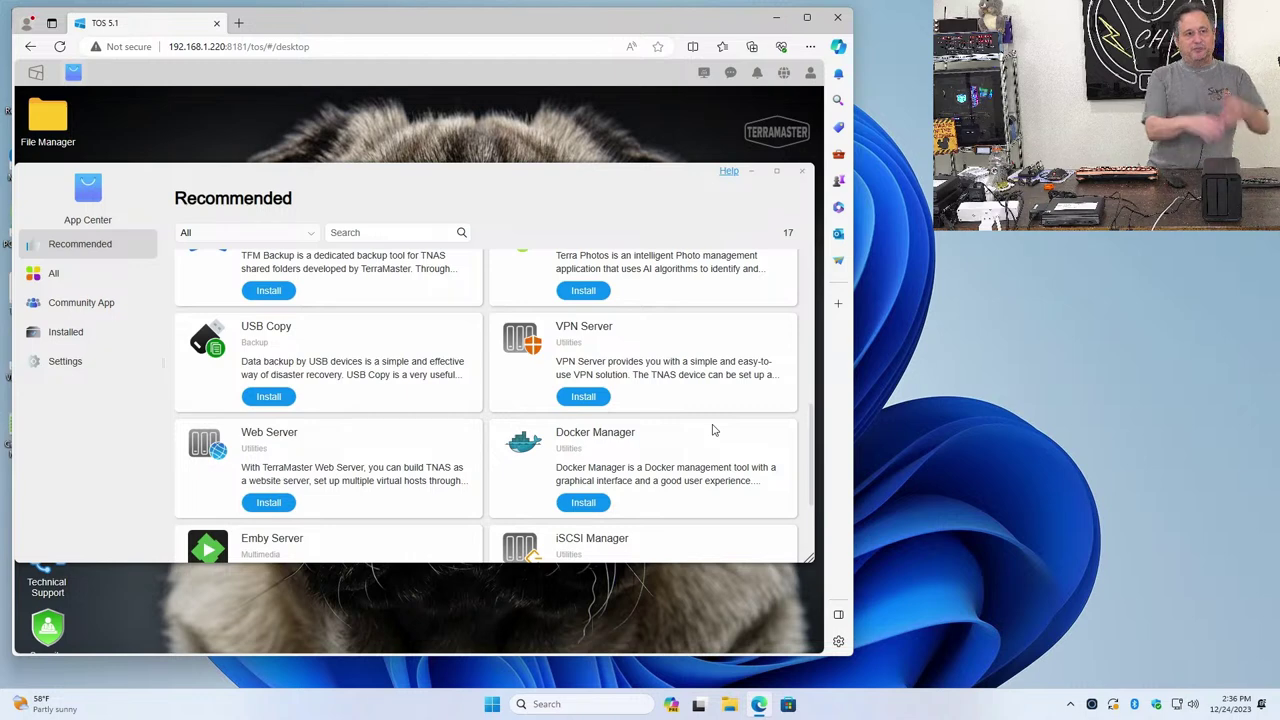
{"action": "scroll", "coordinate": [713, 430], "scroll_direction": "down", "scroll_amount": 1}
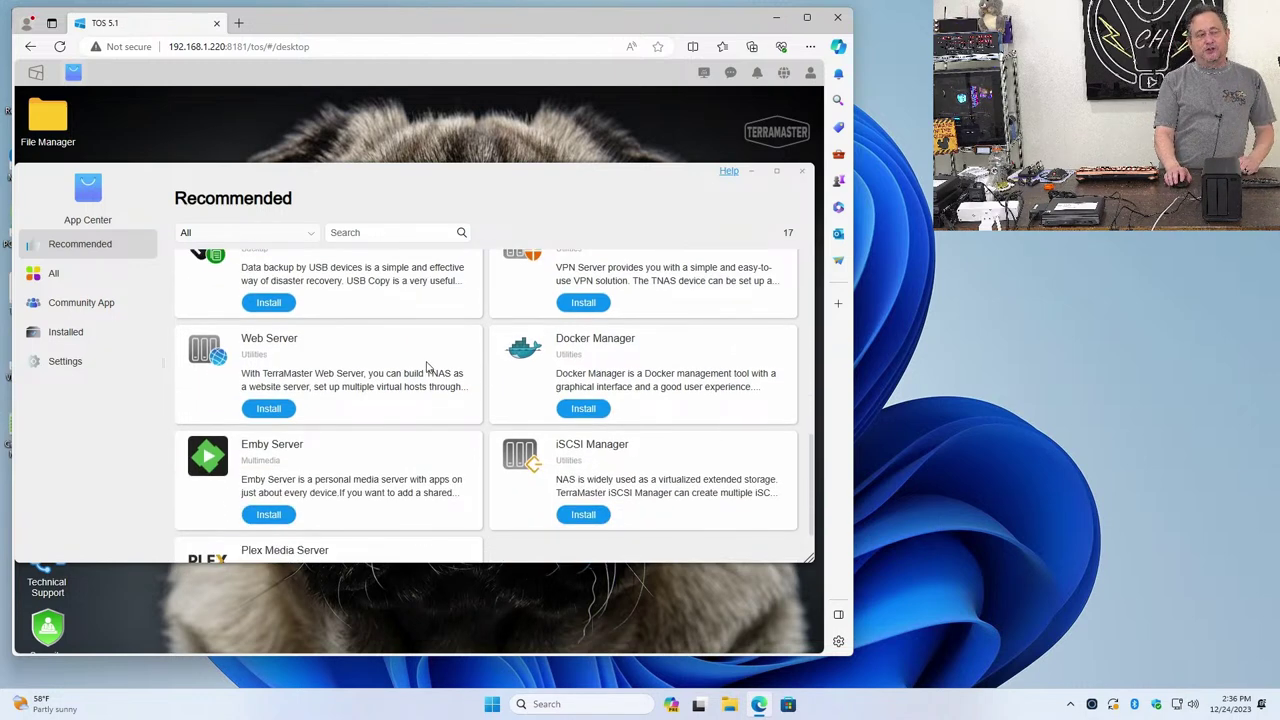
{"action": "scroll", "coordinate": [425, 378], "scroll_direction": "down", "scroll_amount": 1}
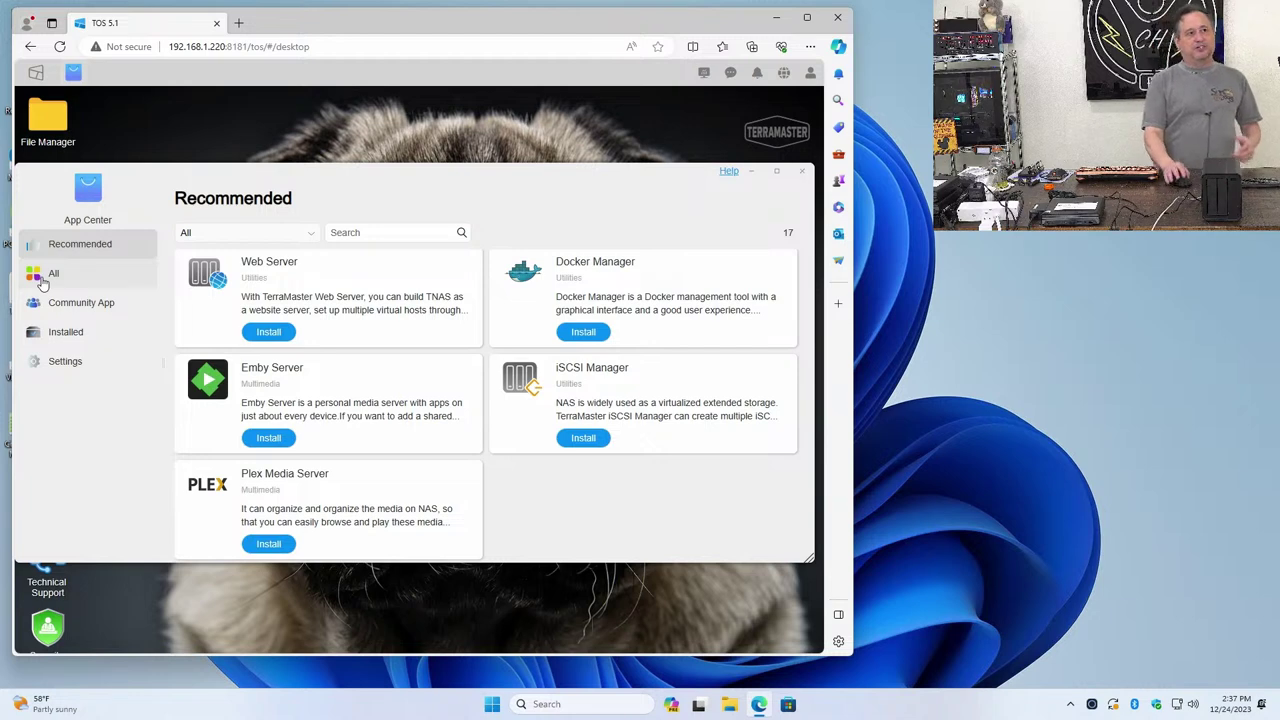
List All 42 apps in the App Center, then close it
{"action": "left_click", "coordinate": [42, 283]}
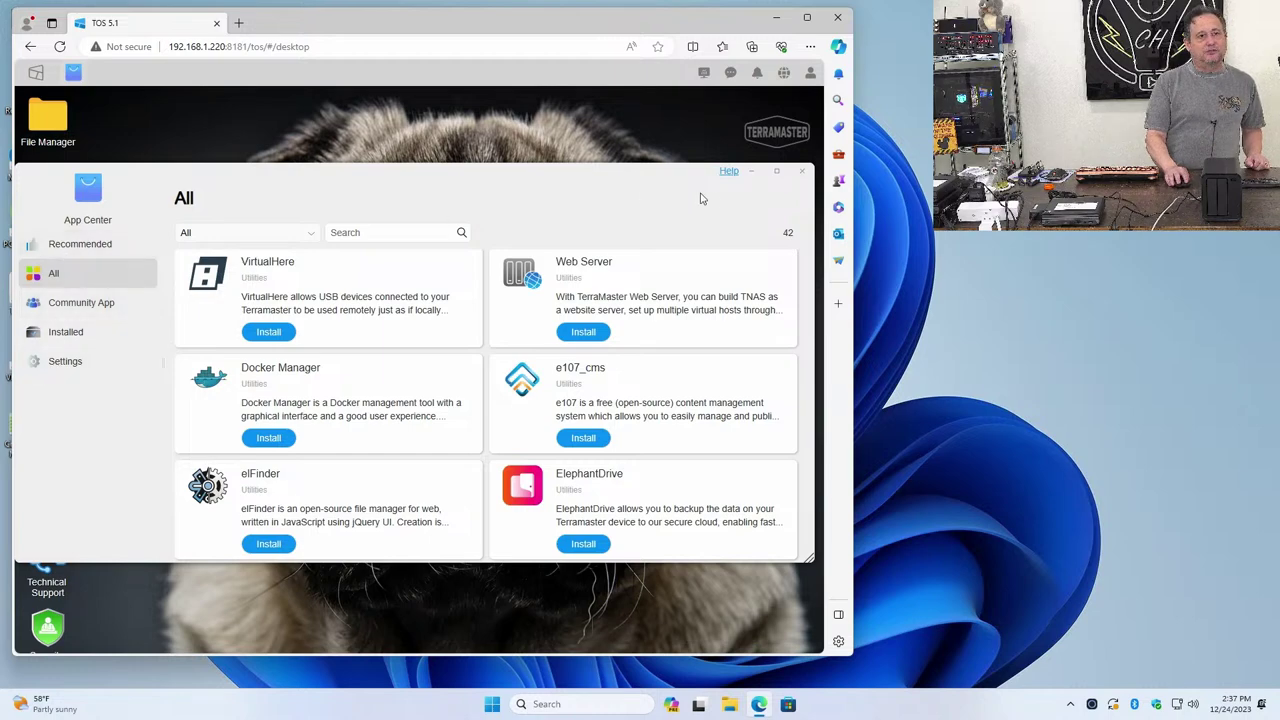
{"action": "left_click", "coordinate": [801, 172]}
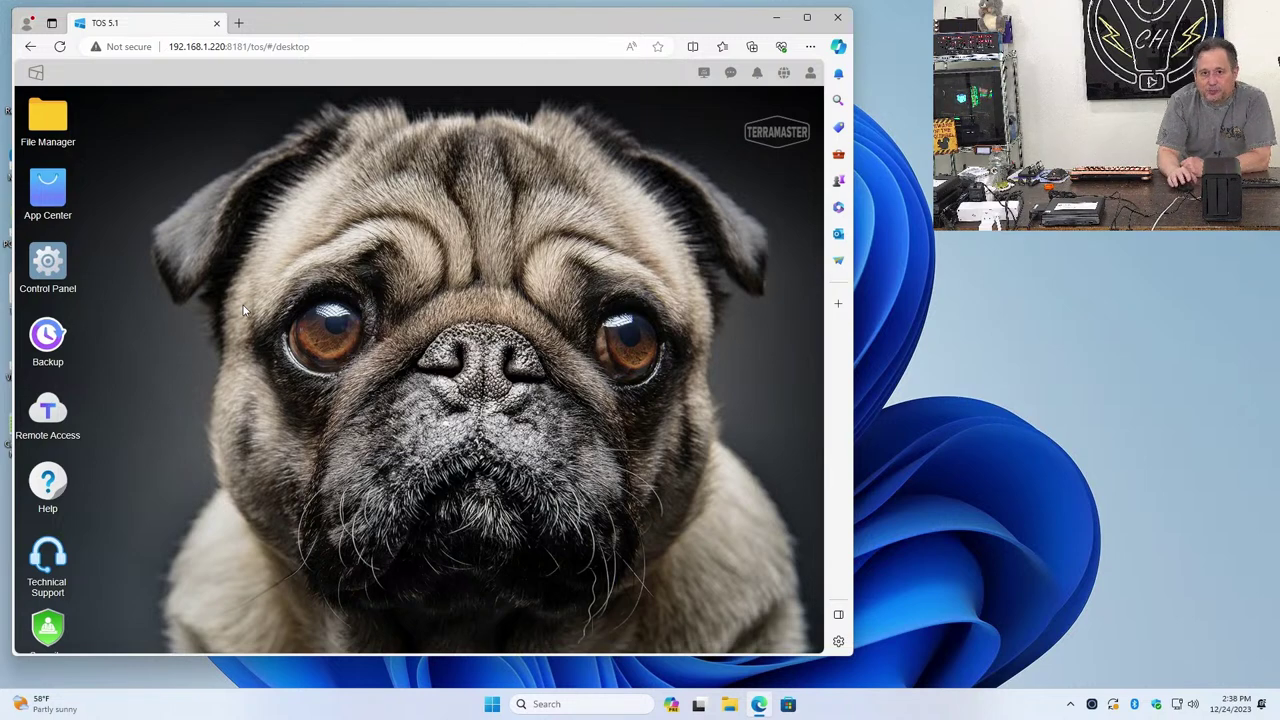
Open the Control Panel and scroll down to the General Settings and System Info tools
{"action": "left_click", "coordinate": [53, 278]}
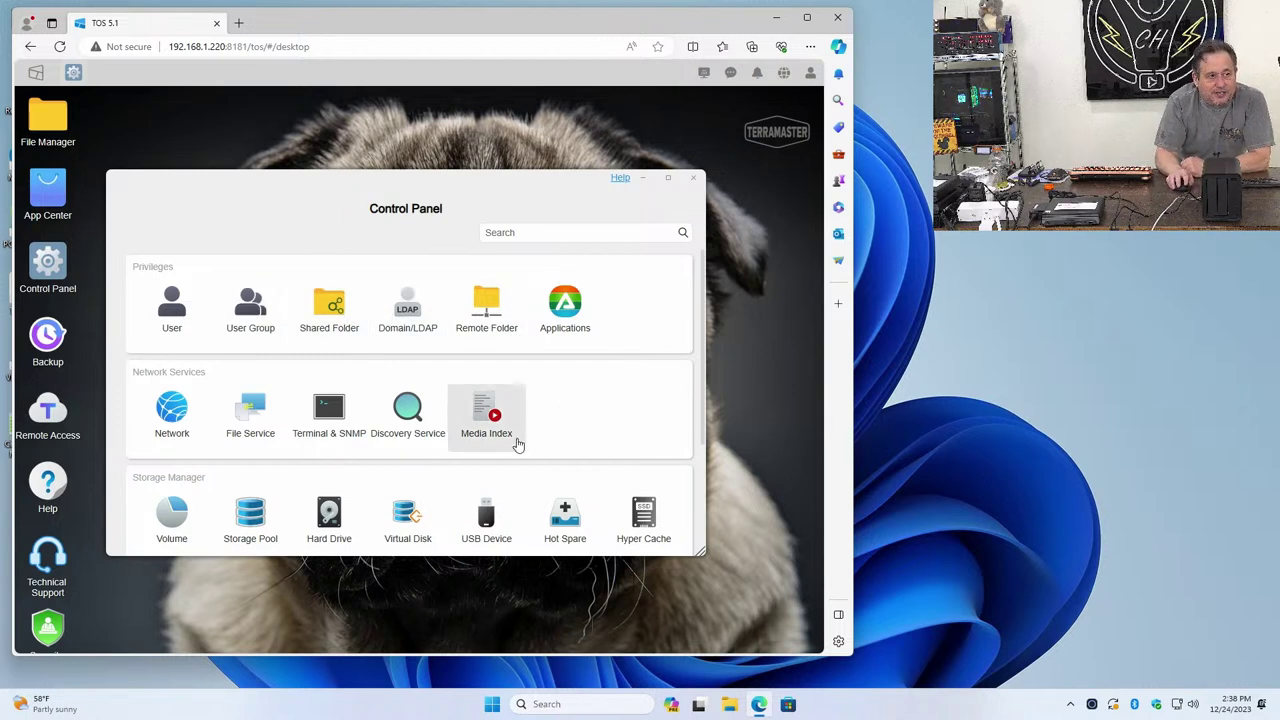
{"action": "scroll", "coordinate": [517, 445], "scroll_direction": "down", "scroll_amount": 1}
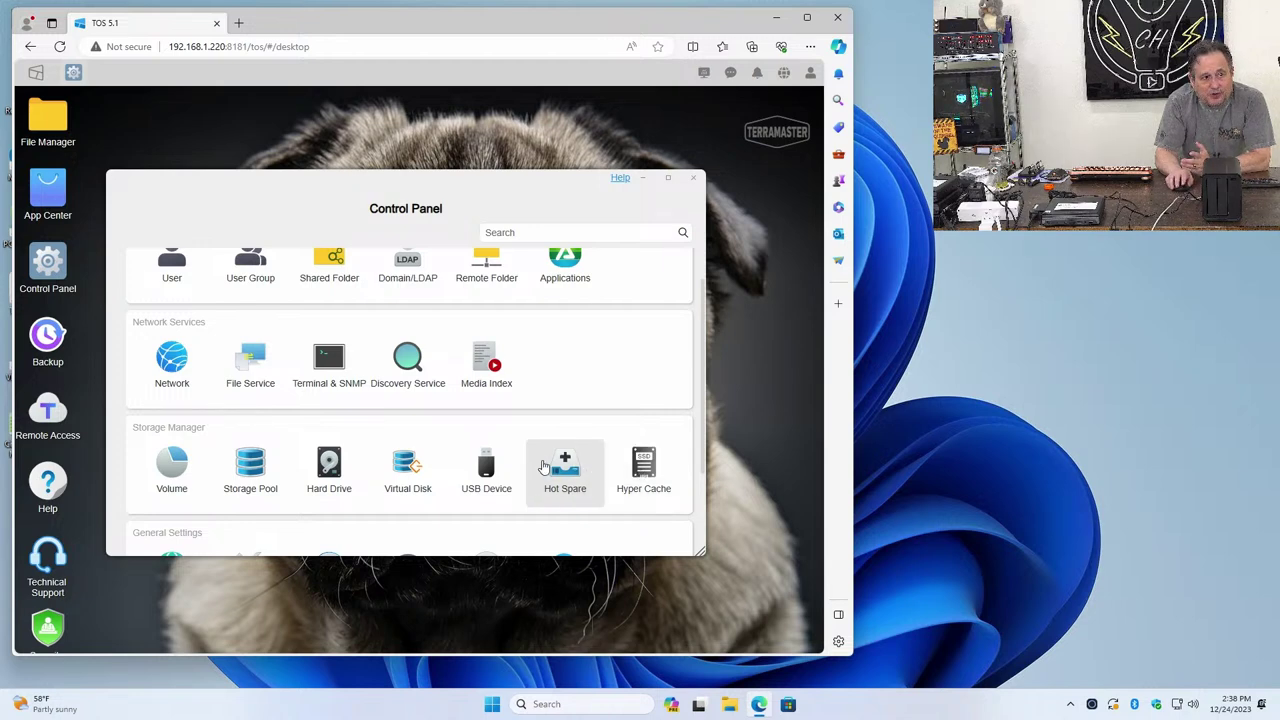
{"action": "scroll", "coordinate": [484, 470], "scroll_direction": "down", "scroll_amount": 1}
{"action": "scroll", "coordinate": [485, 466], "scroll_direction": "down", "scroll_amount": 1}
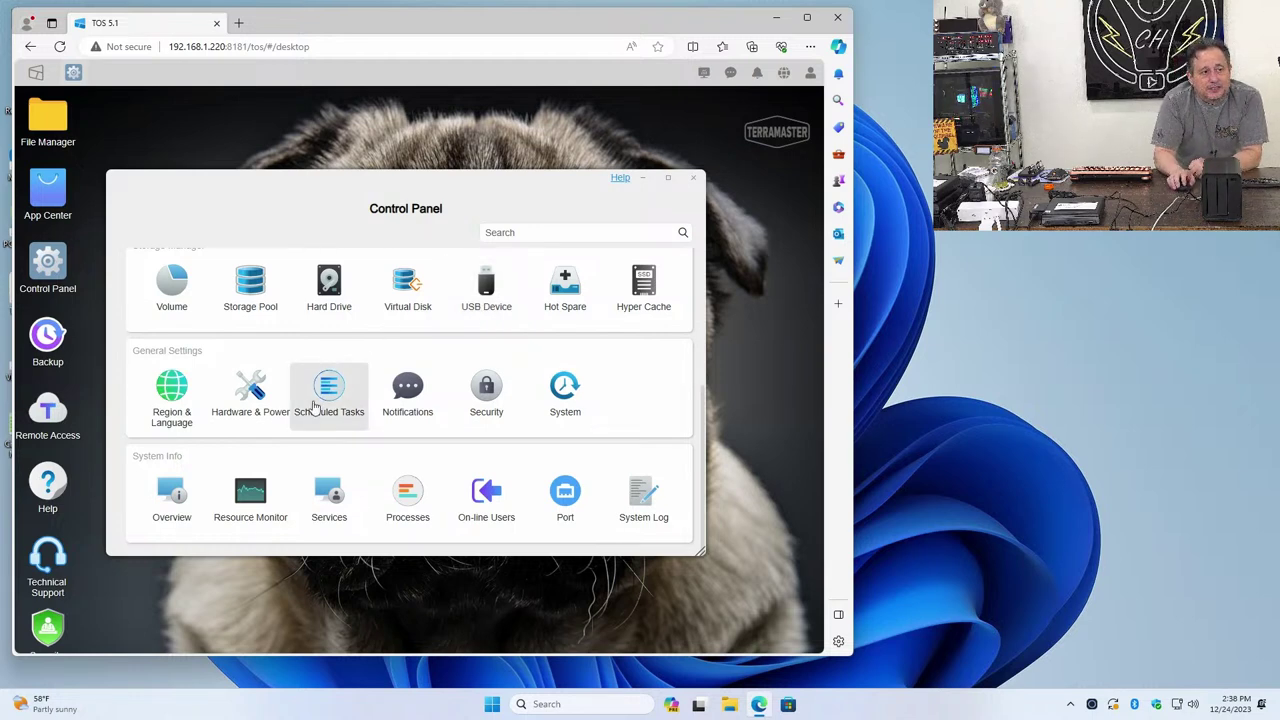
{"action": "left_click", "coordinate": [237, 486]}
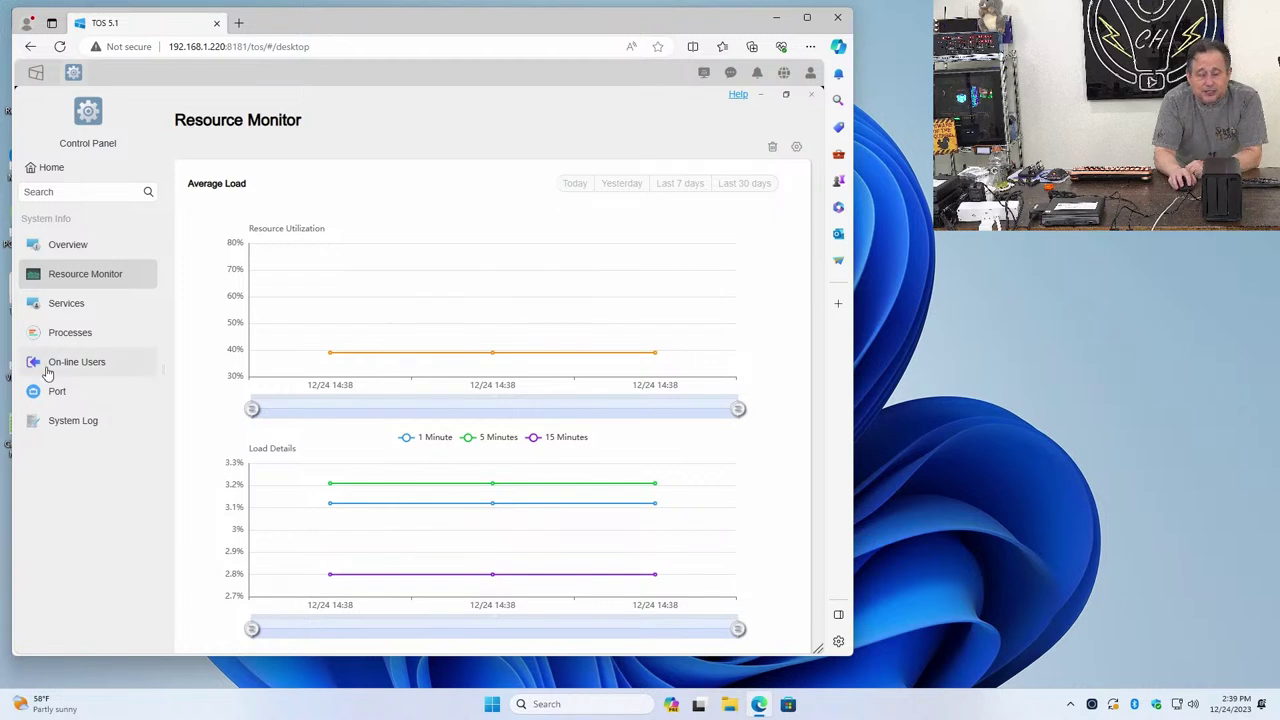
{"action": "left_click", "coordinate": [99, 306]}
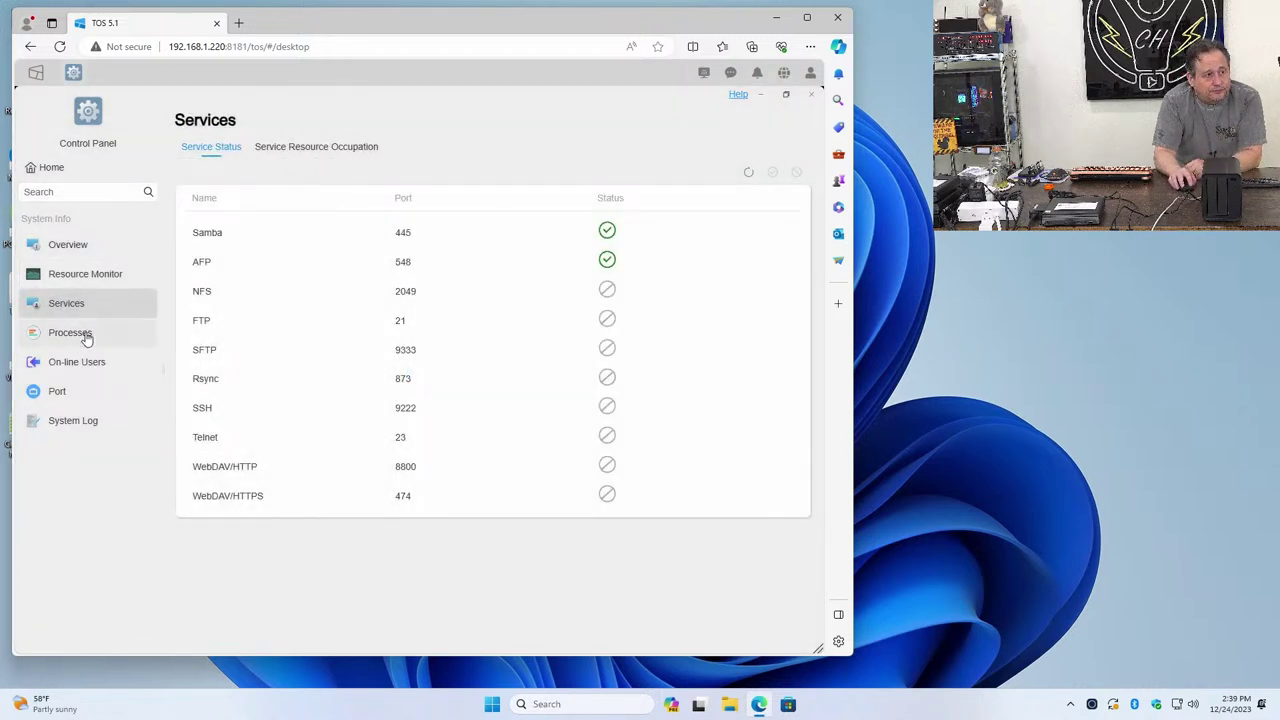
{"action": "left_click", "coordinate": [86, 337]}
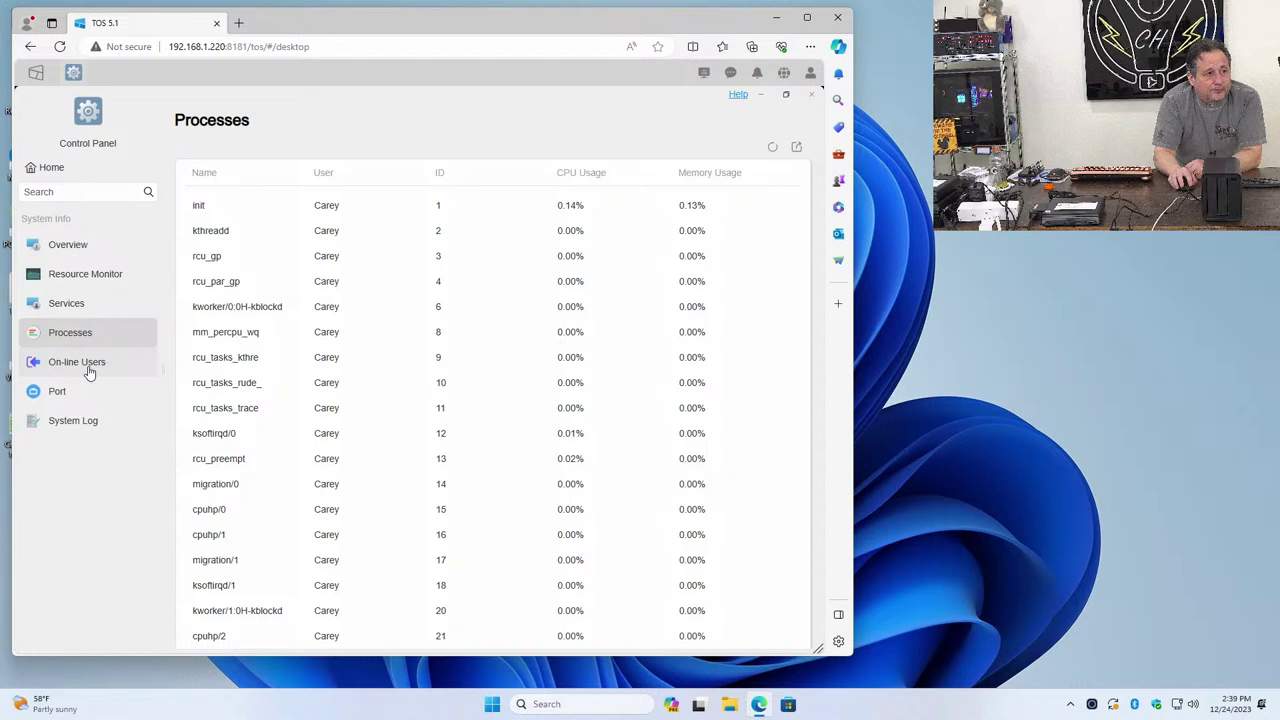
{"action": "left_click", "coordinate": [88, 372]}
{"action": "left_click", "coordinate": [59, 399]}
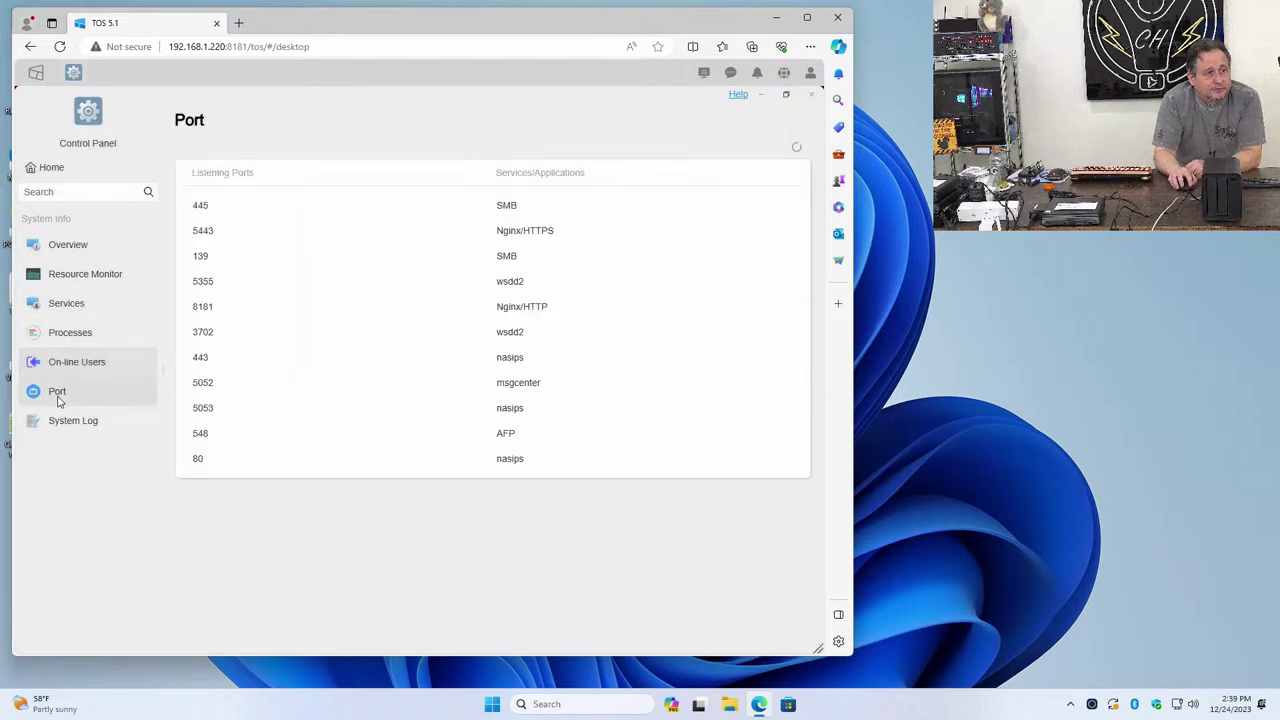
{"action": "left_click", "coordinate": [59, 430]}
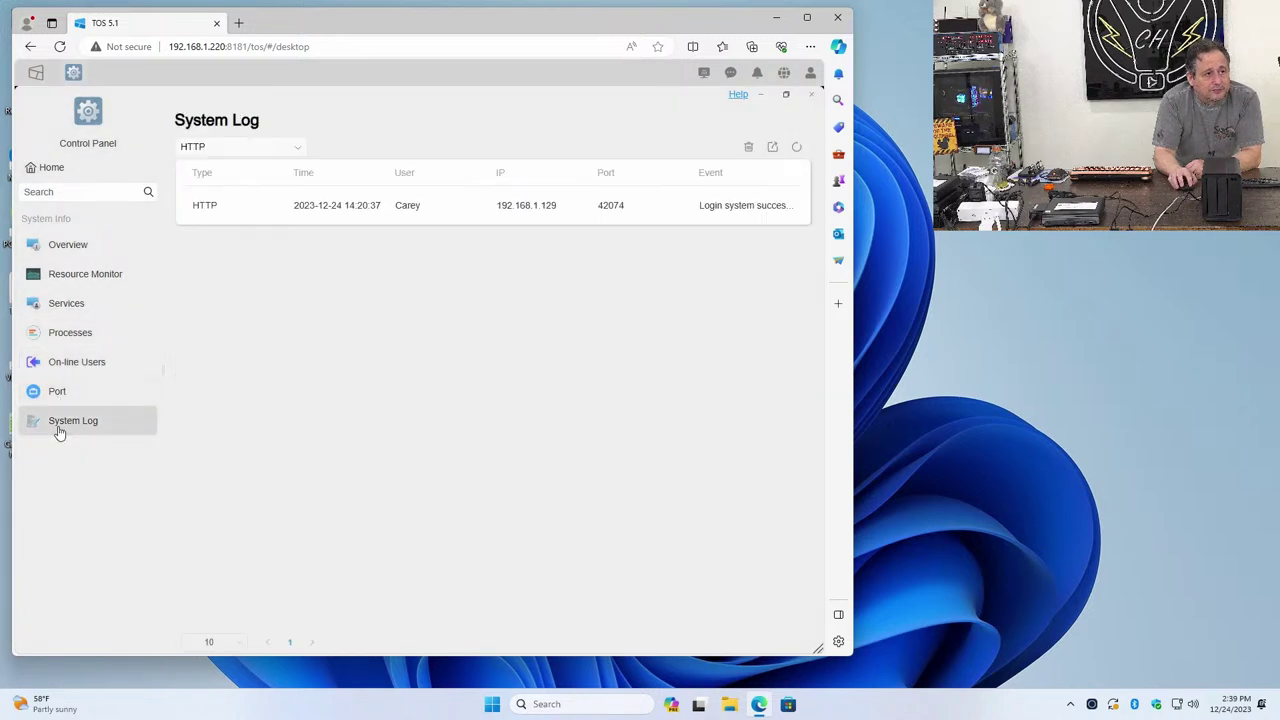
{"action": "left_click", "coordinate": [64, 172]}
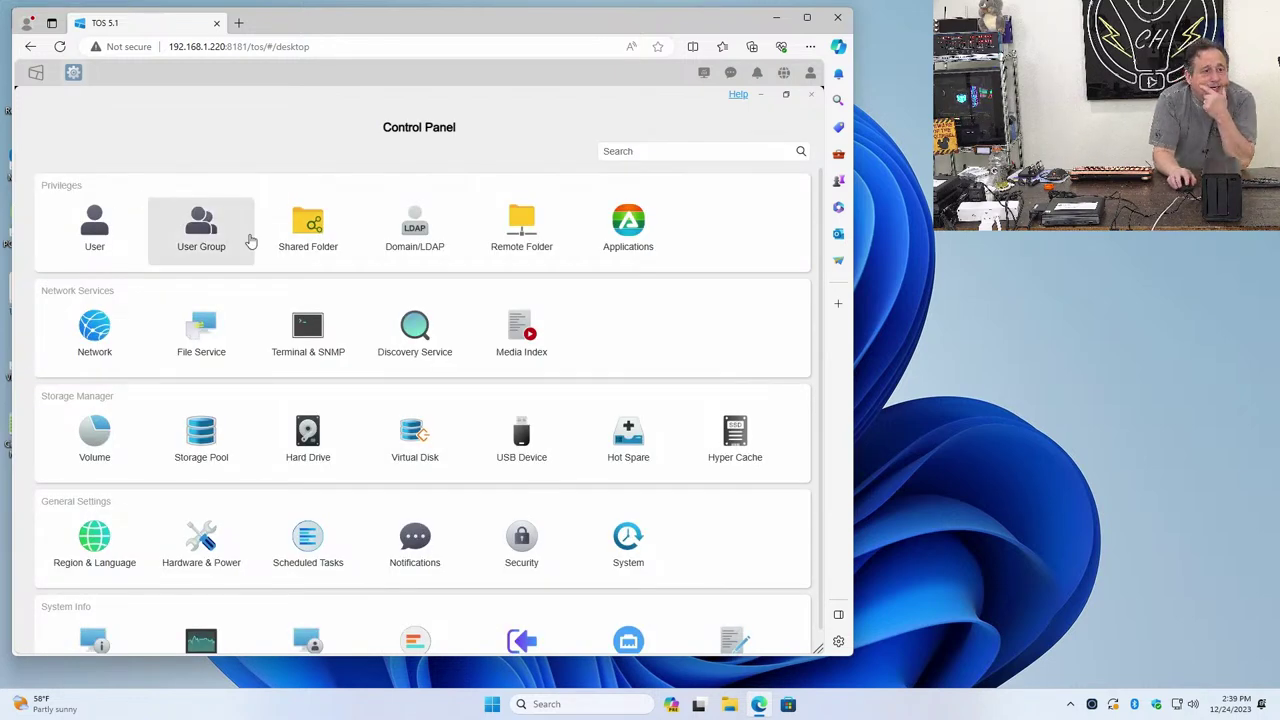
Confirm TOS 5.1.73 is the latest system update, then go to Region & Language time settings
{"action": "scroll", "coordinate": [417, 337], "scroll_direction": "down", "scroll_amount": 1}
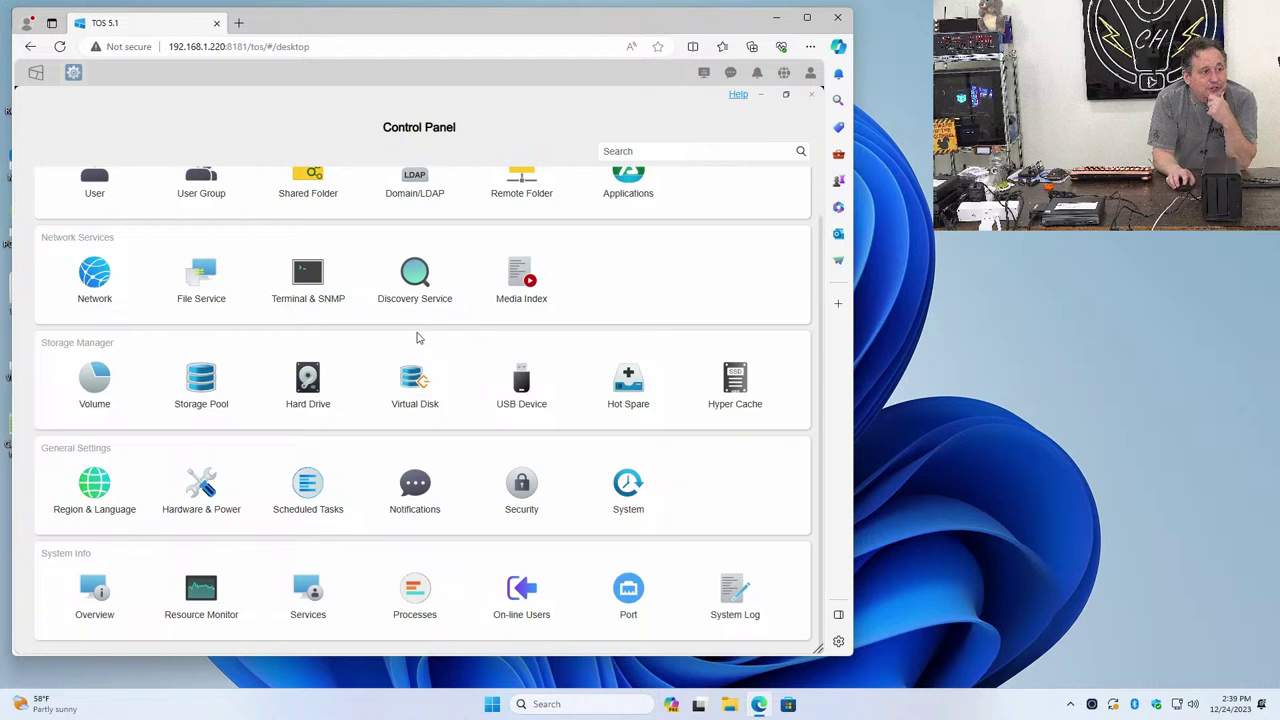
{"action": "left_click", "coordinate": [632, 508]}
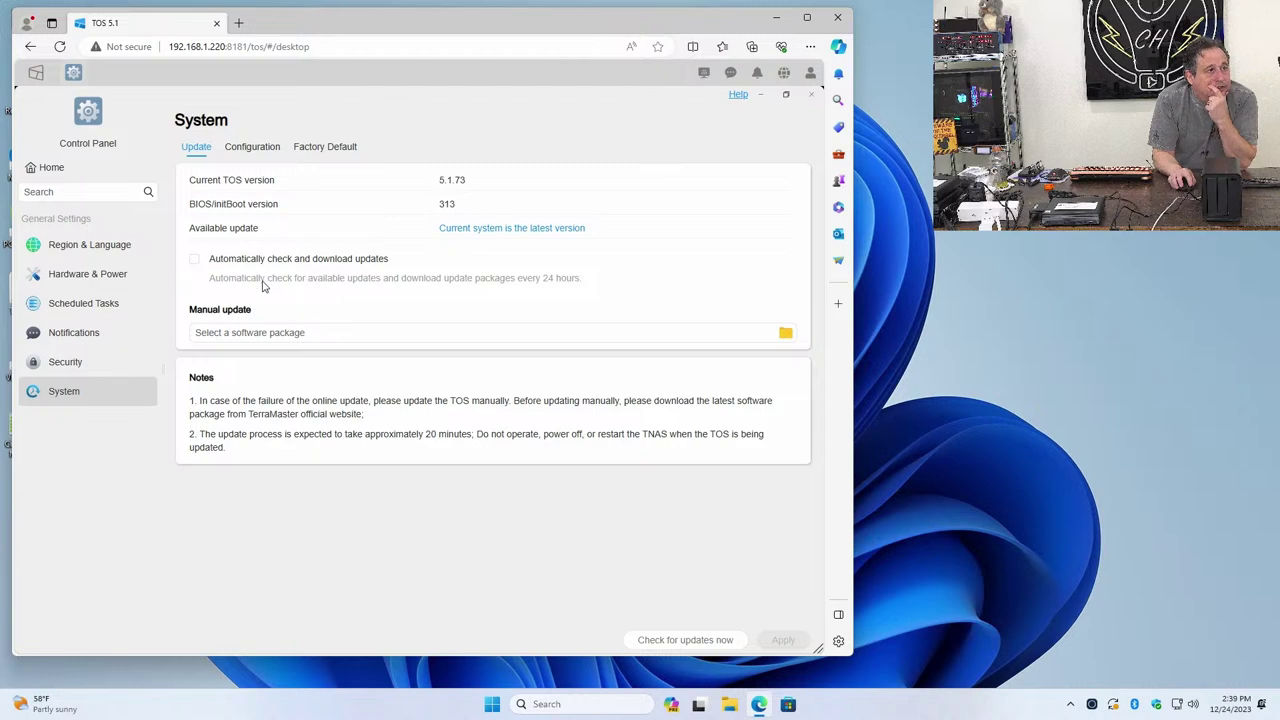
{"action": "left_click", "coordinate": [97, 252]}
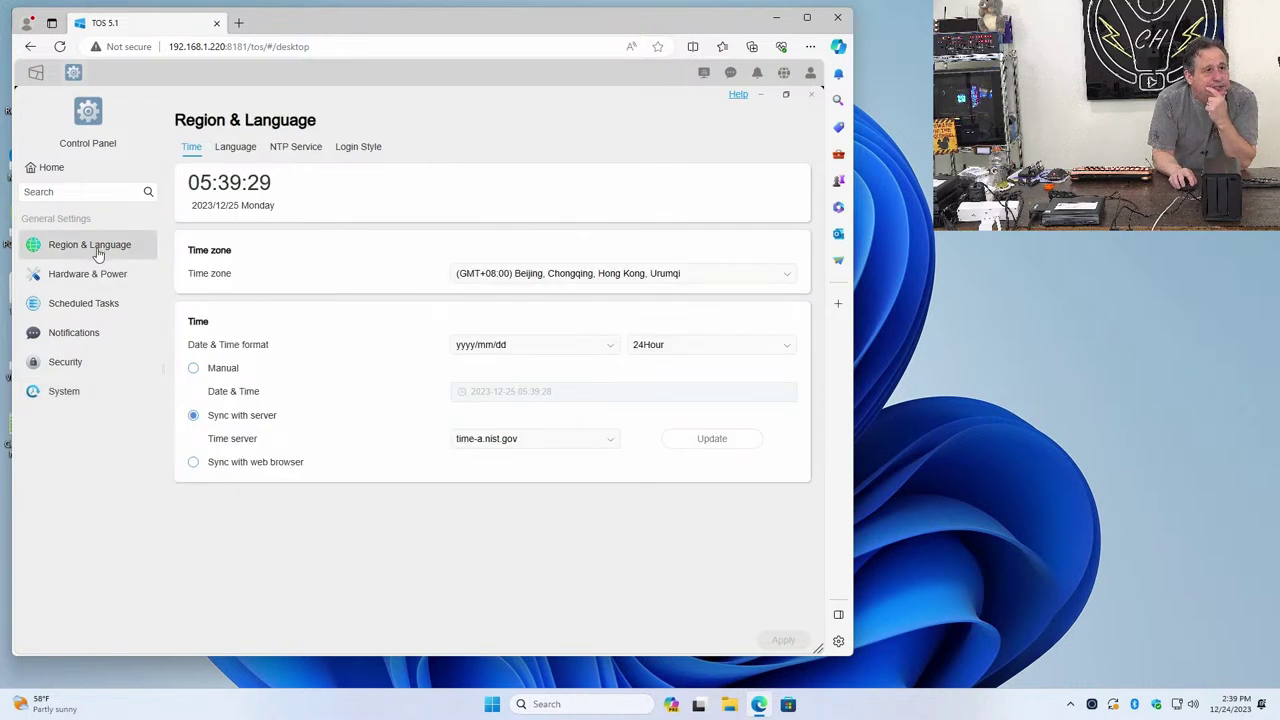
Set the time zone to (GMT-07:00) Arizona with mm/dd/yyyy date format and apply
{"action": "left_click", "coordinate": [533, 285]}
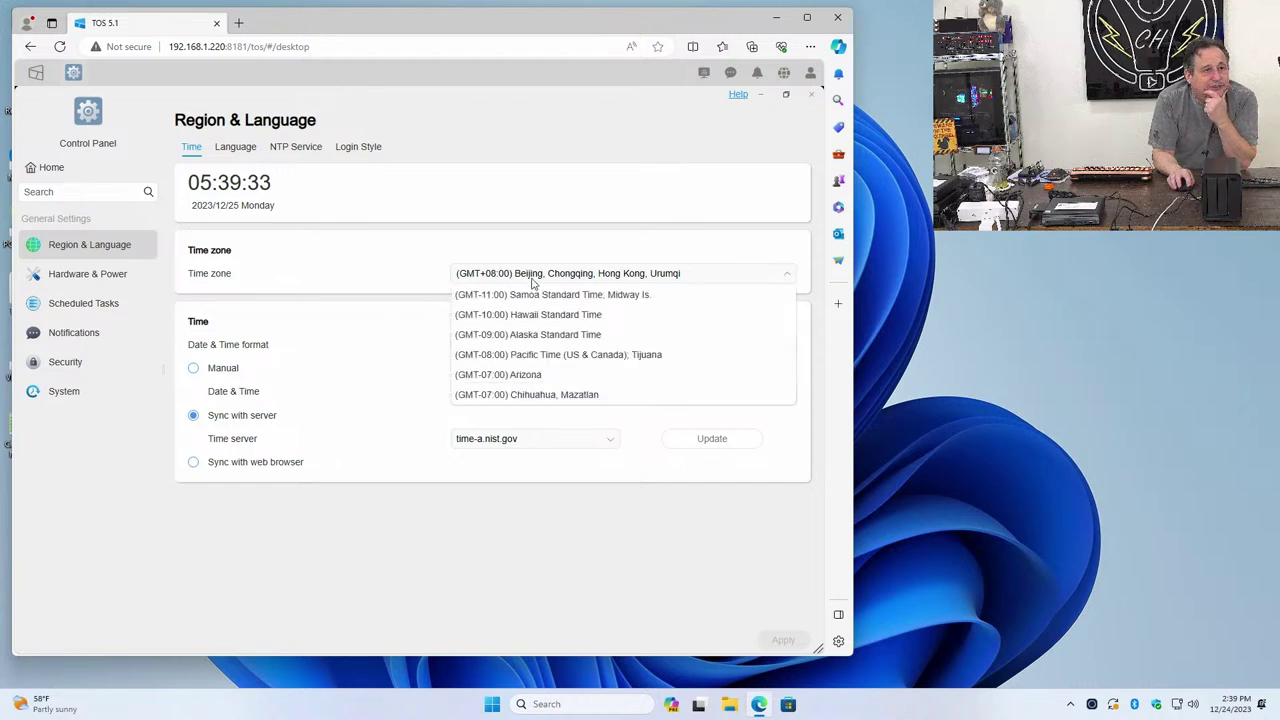
{"action": "scroll", "coordinate": [528, 330], "scroll_direction": "down", "scroll_amount": 1}
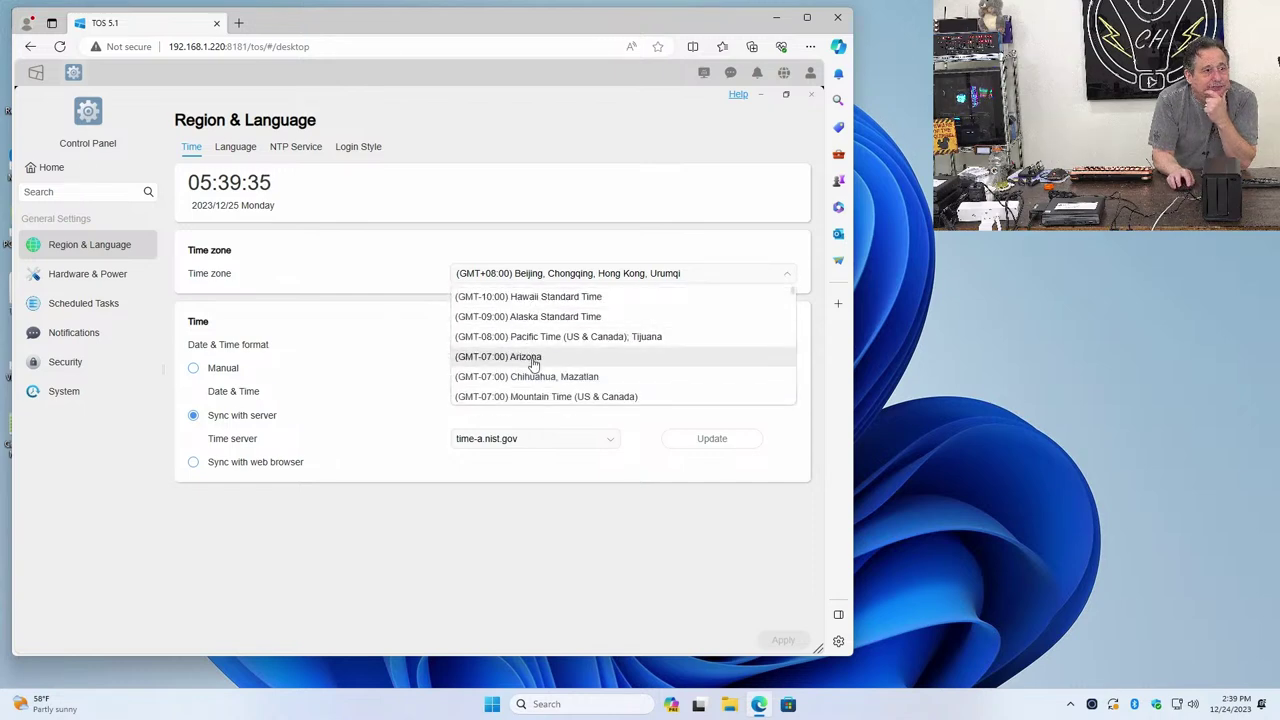
{"action": "left_click", "coordinate": [530, 358]}
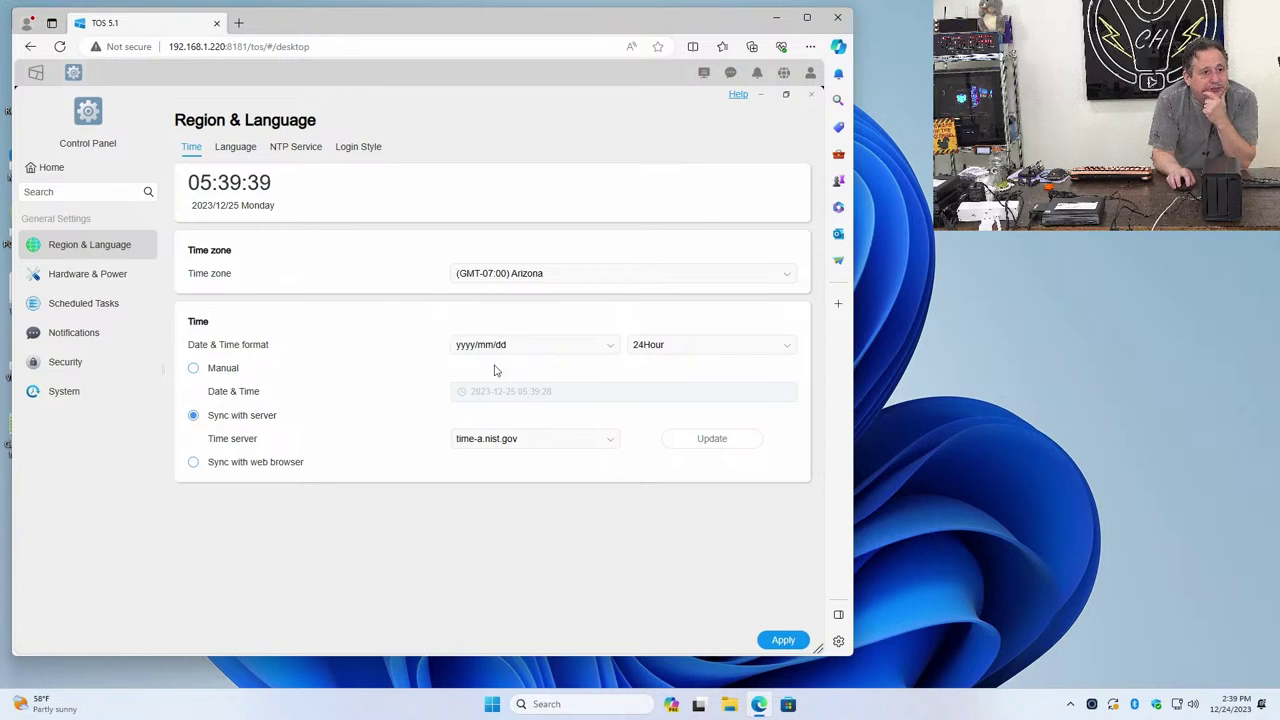
{"action": "left_click", "coordinate": [487, 345]}
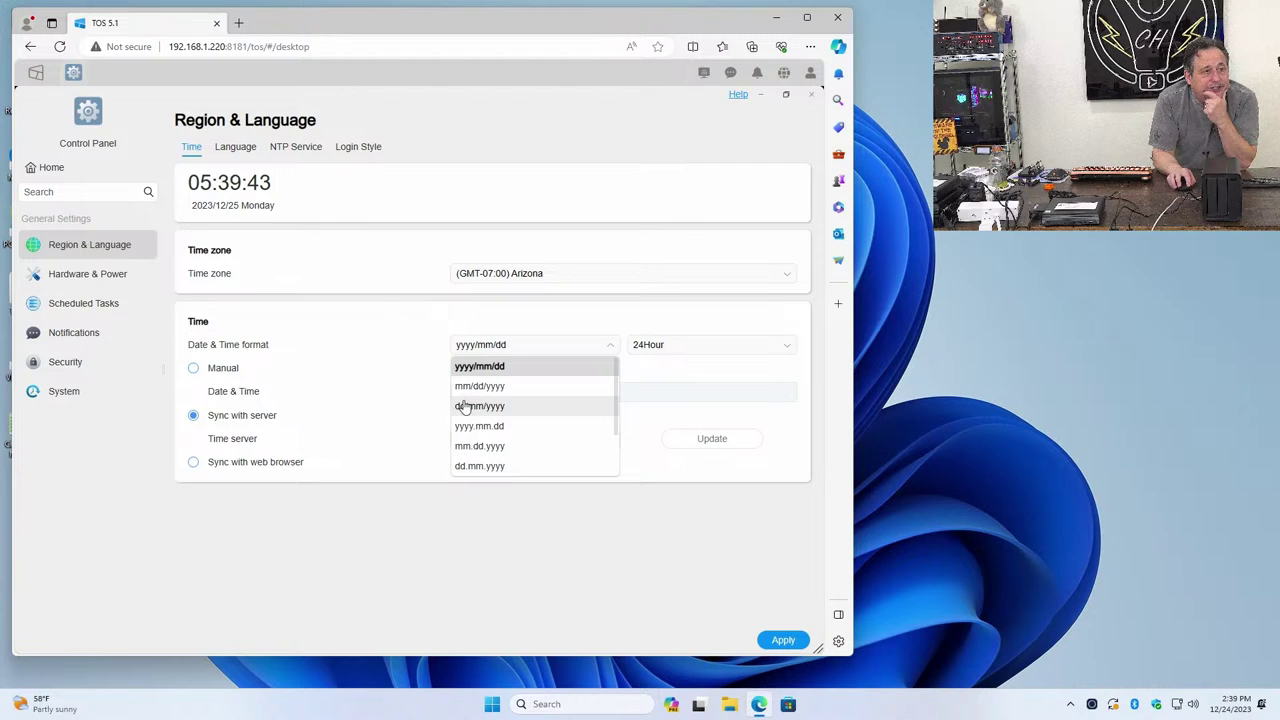
{"action": "left_click", "coordinate": [472, 387]}
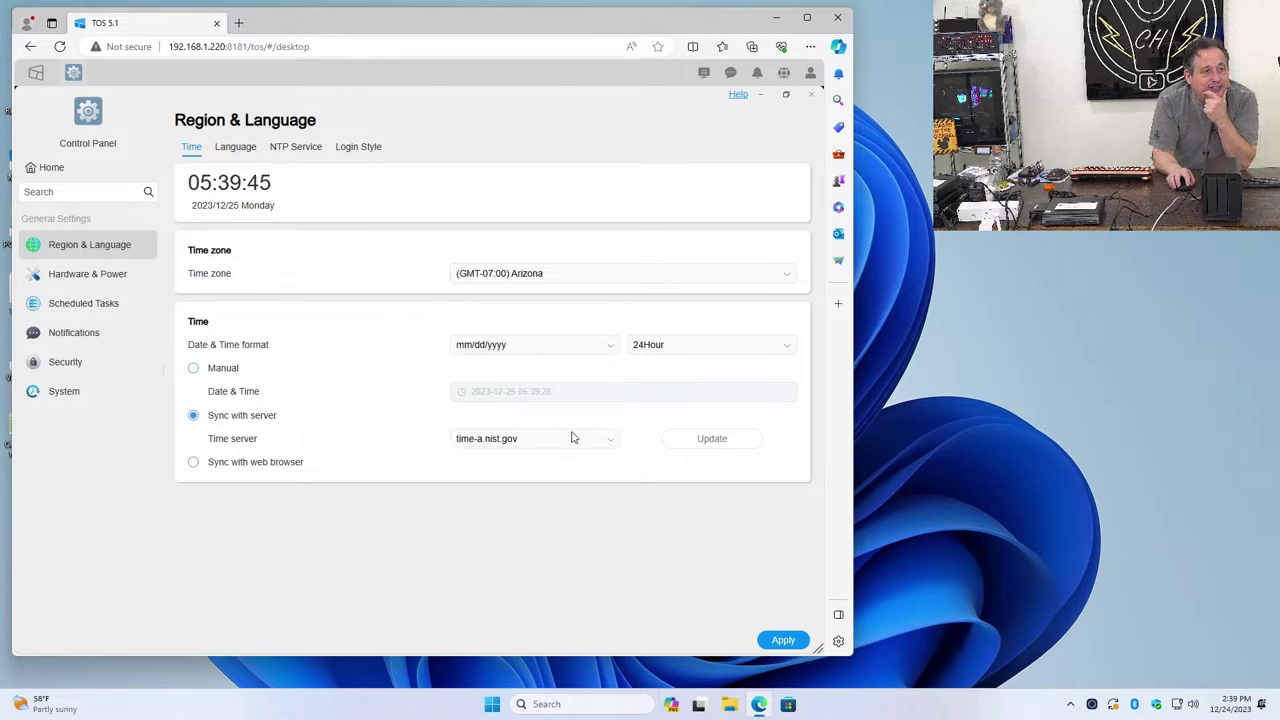
{"action": "left_click", "coordinate": [782, 641]}
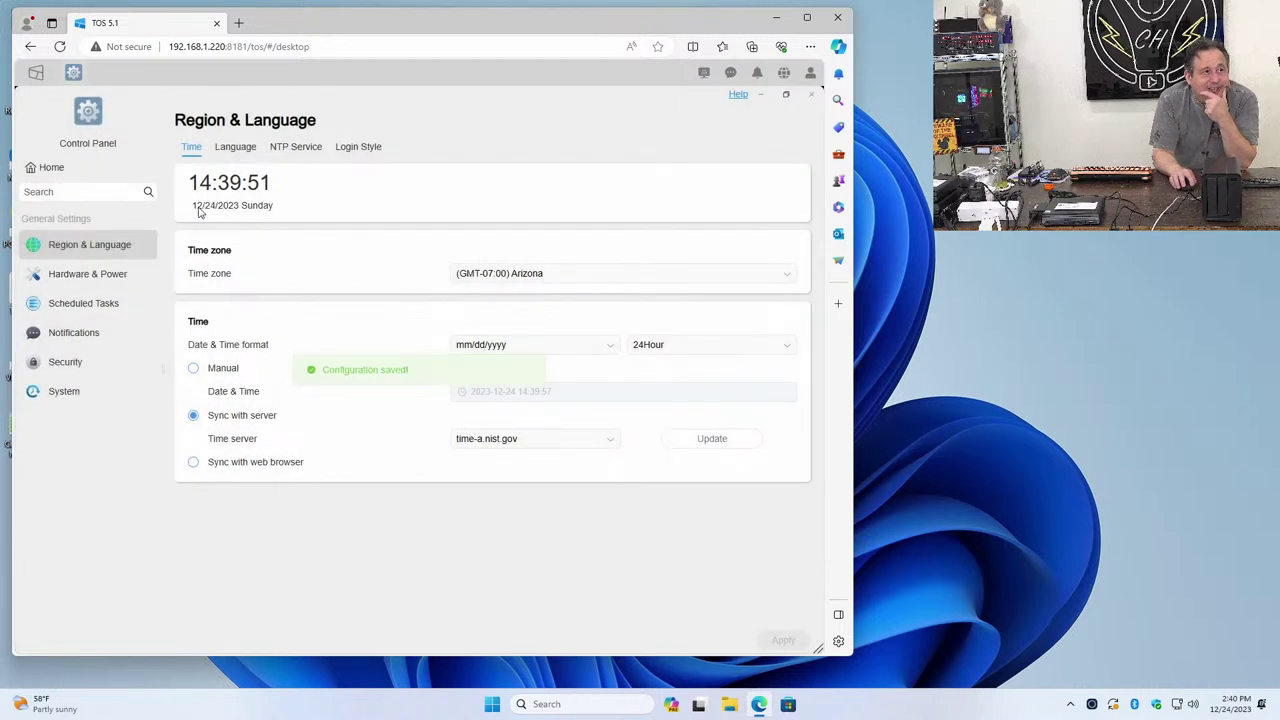
{"action": "left_click", "coordinate": [88, 276]}
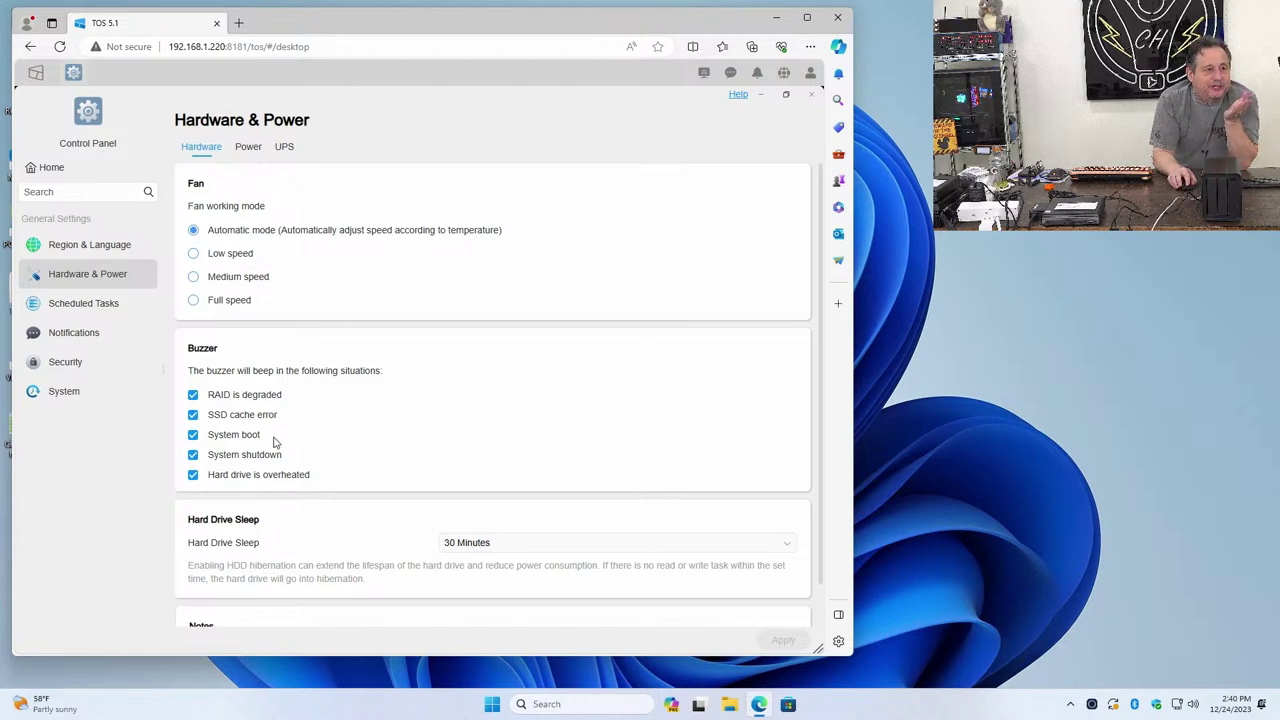
Check the fan, buzzer and 30-minute drive sleep settings, then view the empty Scheduled Tasks page
{"action": "scroll", "coordinate": [275, 442], "scroll_direction": "down", "scroll_amount": 1}
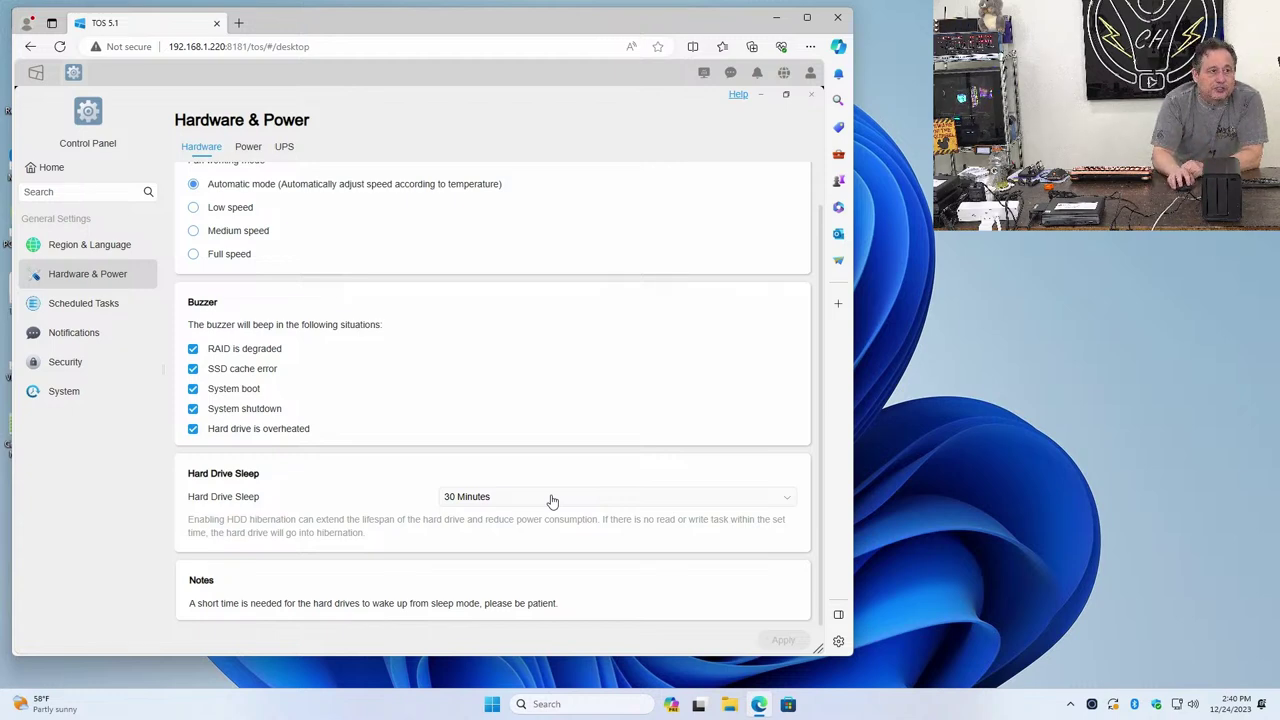
{"action": "scroll", "coordinate": [528, 404], "scroll_direction": "up", "scroll_amount": 1}
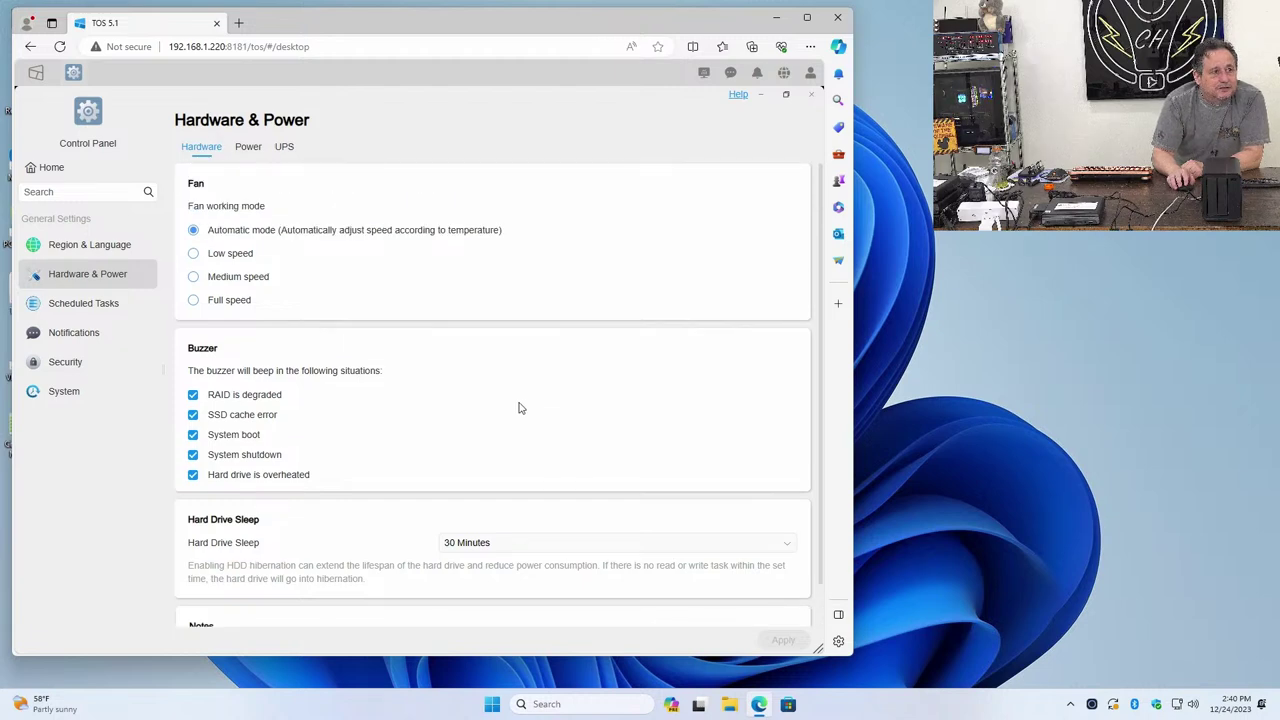
{"action": "scroll", "coordinate": [501, 417], "scroll_direction": "down", "scroll_amount": 1}
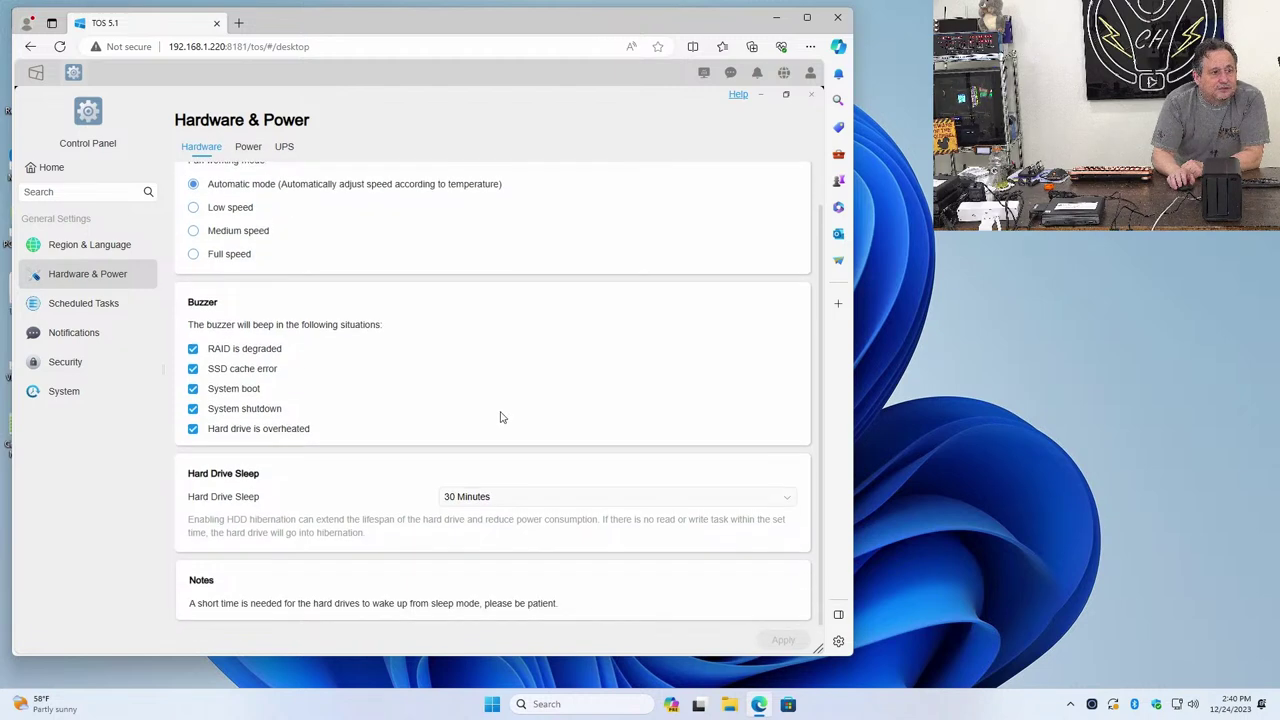
{"action": "left_click", "coordinate": [65, 310]}
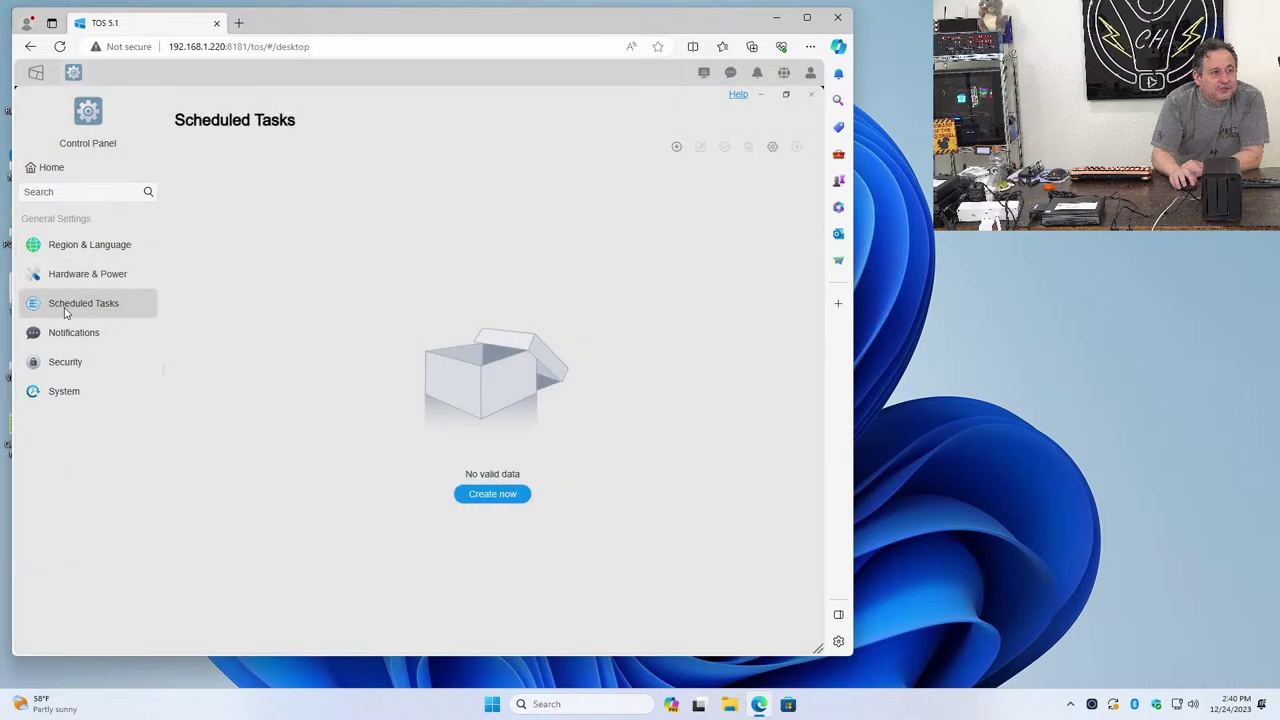
Browse Notifications and the System update, Configuration and Factory Default tabs, ending on Security's general options
{"action": "left_click", "coordinate": [61, 338]}
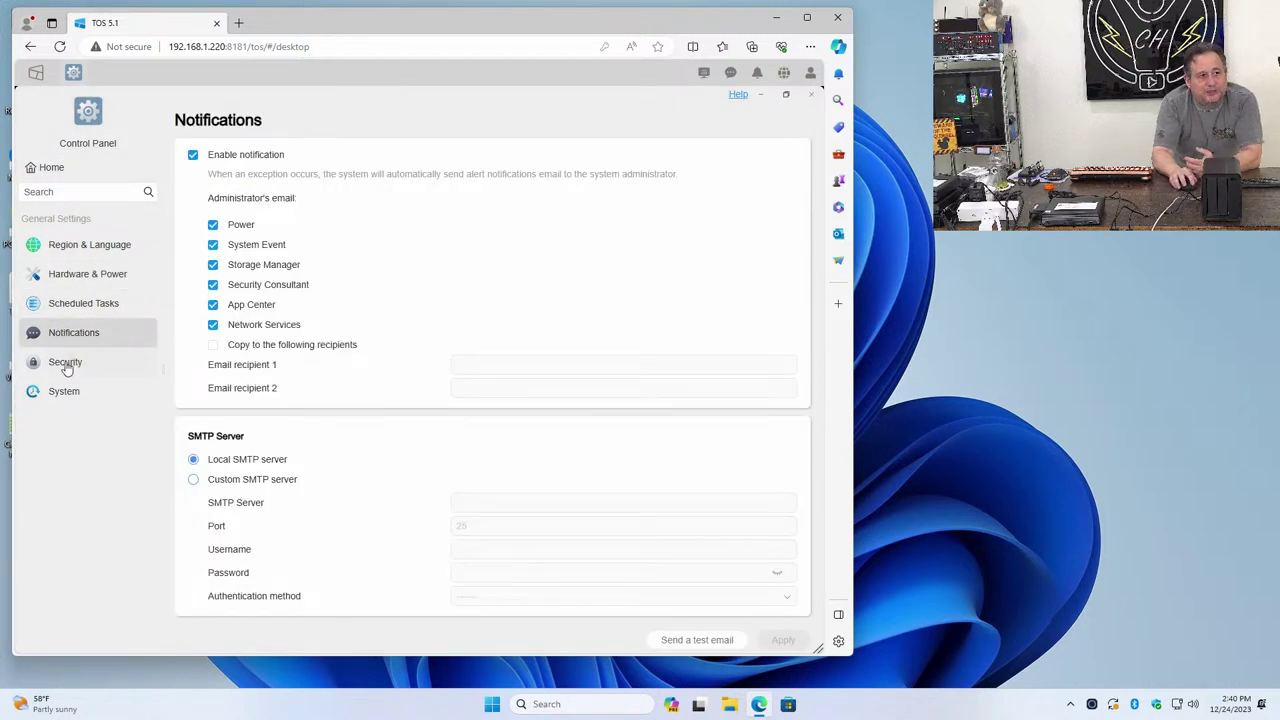
{"action": "left_click", "coordinate": [64, 373]}
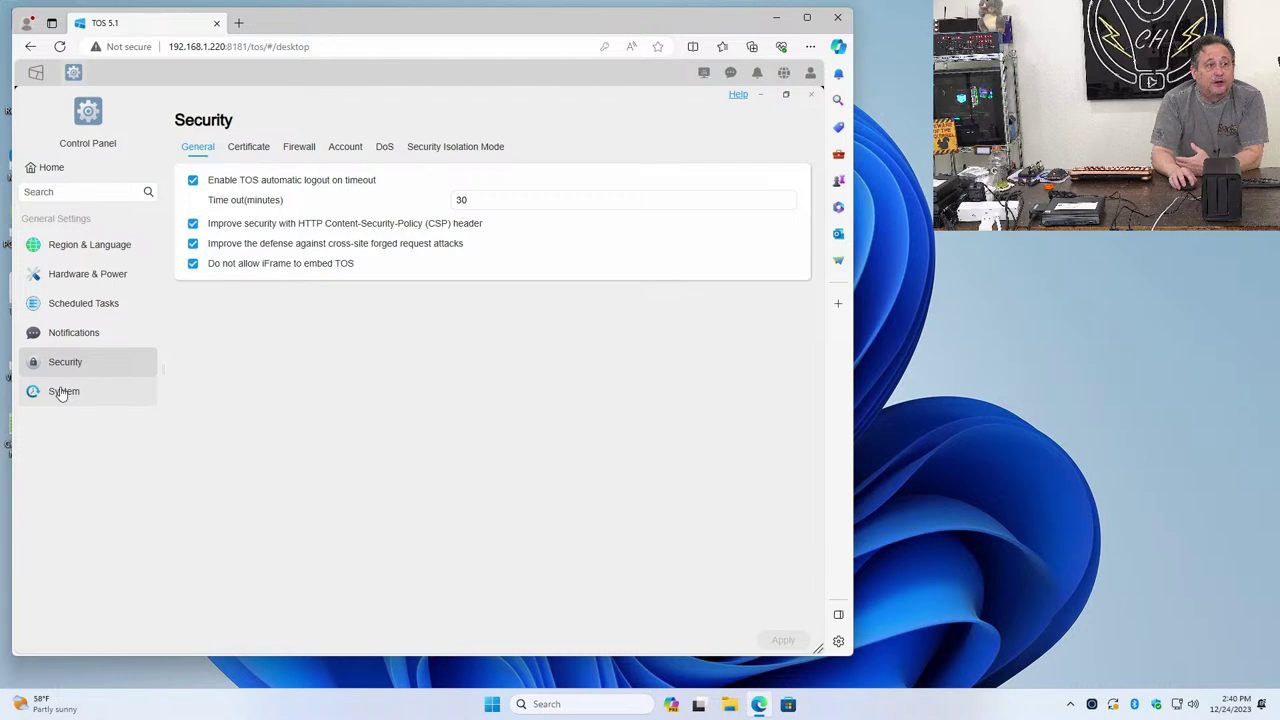
{"action": "left_click", "coordinate": [62, 392]}
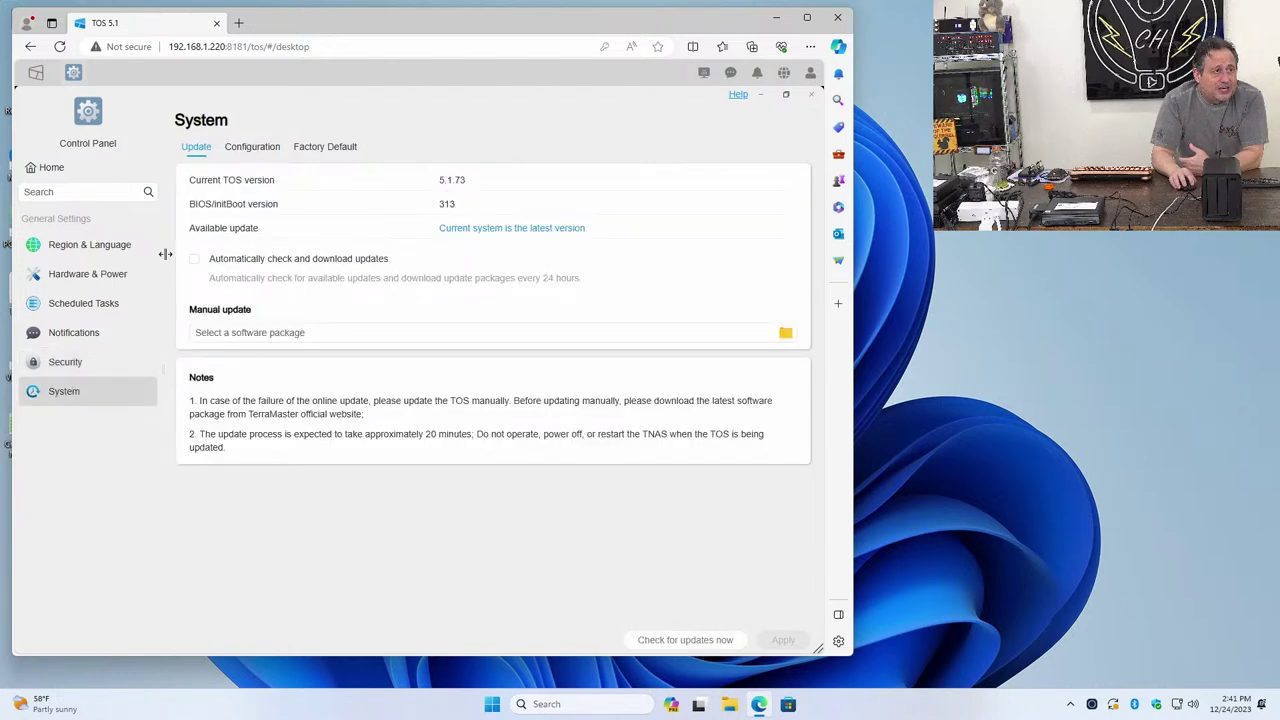
{"action": "left_click", "coordinate": [270, 152]}
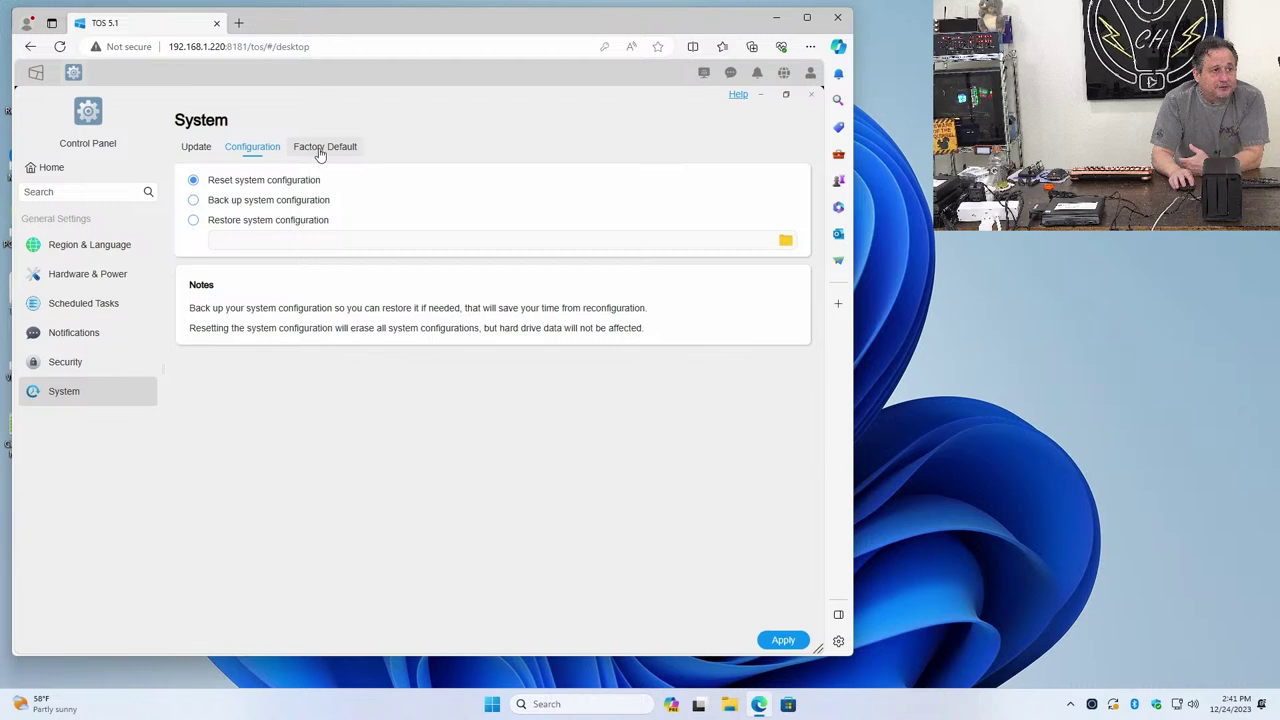
{"action": "left_click", "coordinate": [320, 150]}
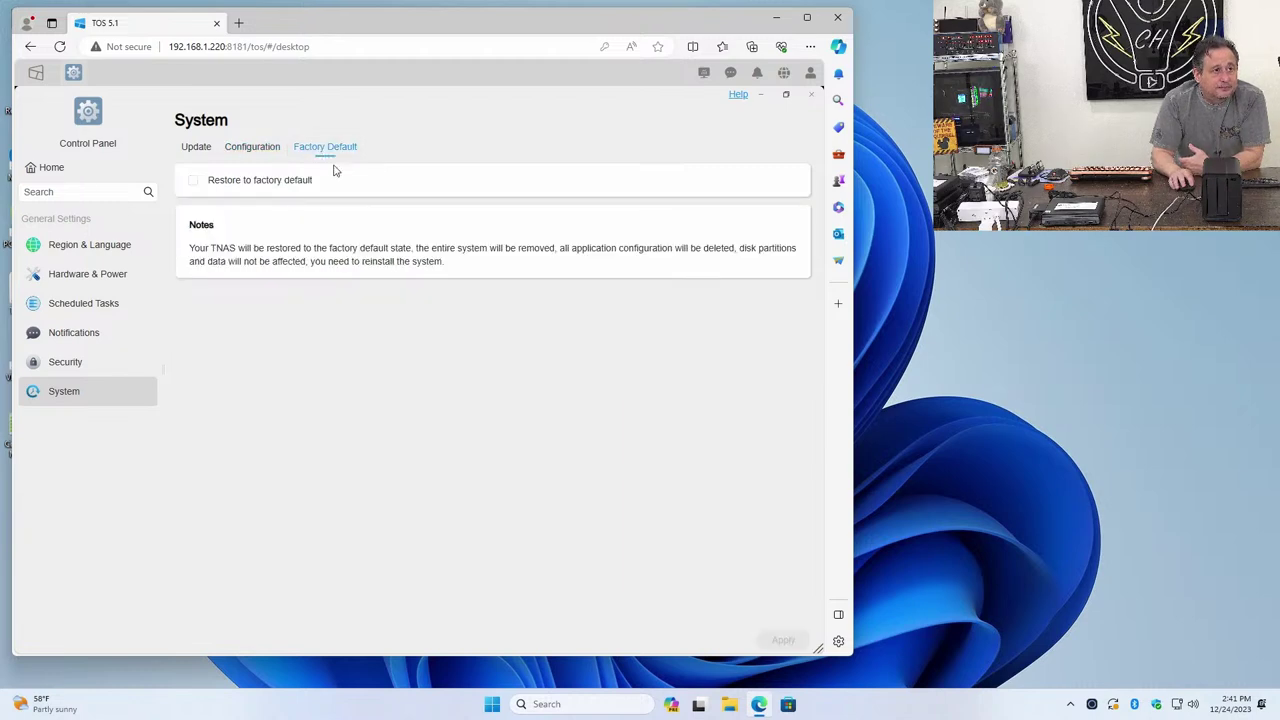
{"action": "left_click", "coordinate": [50, 362]}
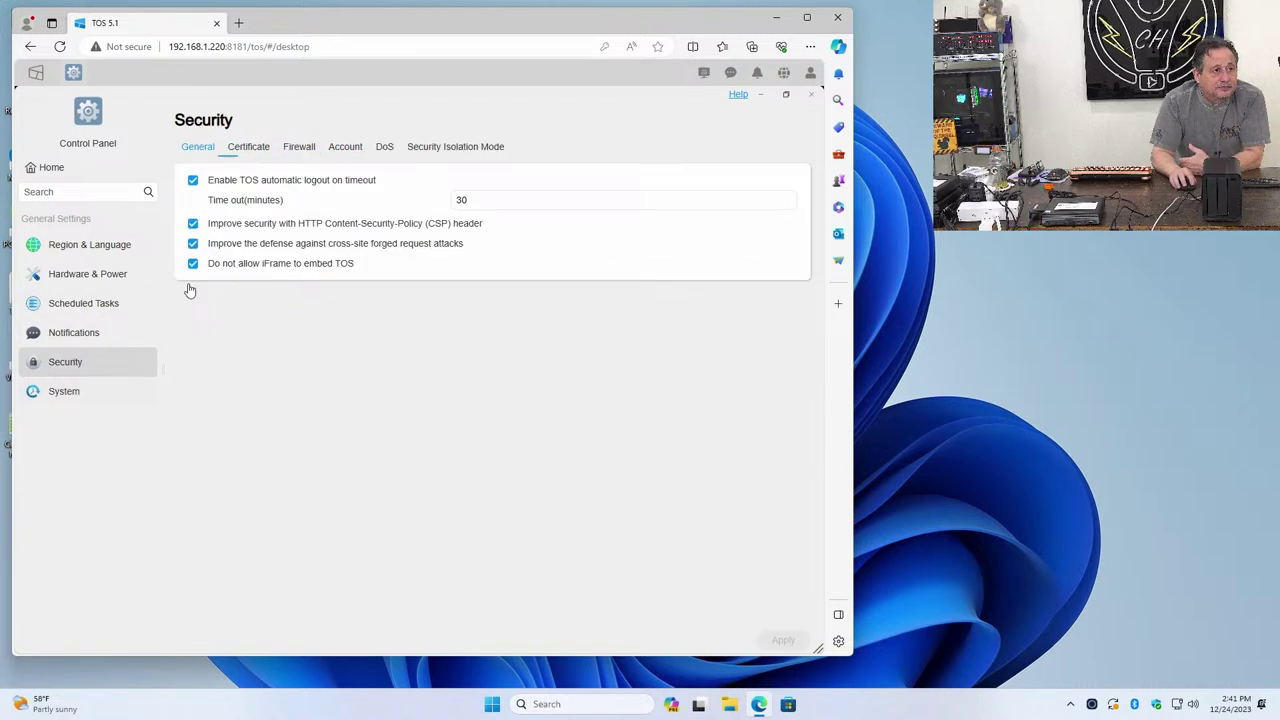
Browse Security's certificate, firewall, auto block, DoS and Security Isolation Mode tabs, then Notifications
{"action": "left_click", "coordinate": [255, 147]}
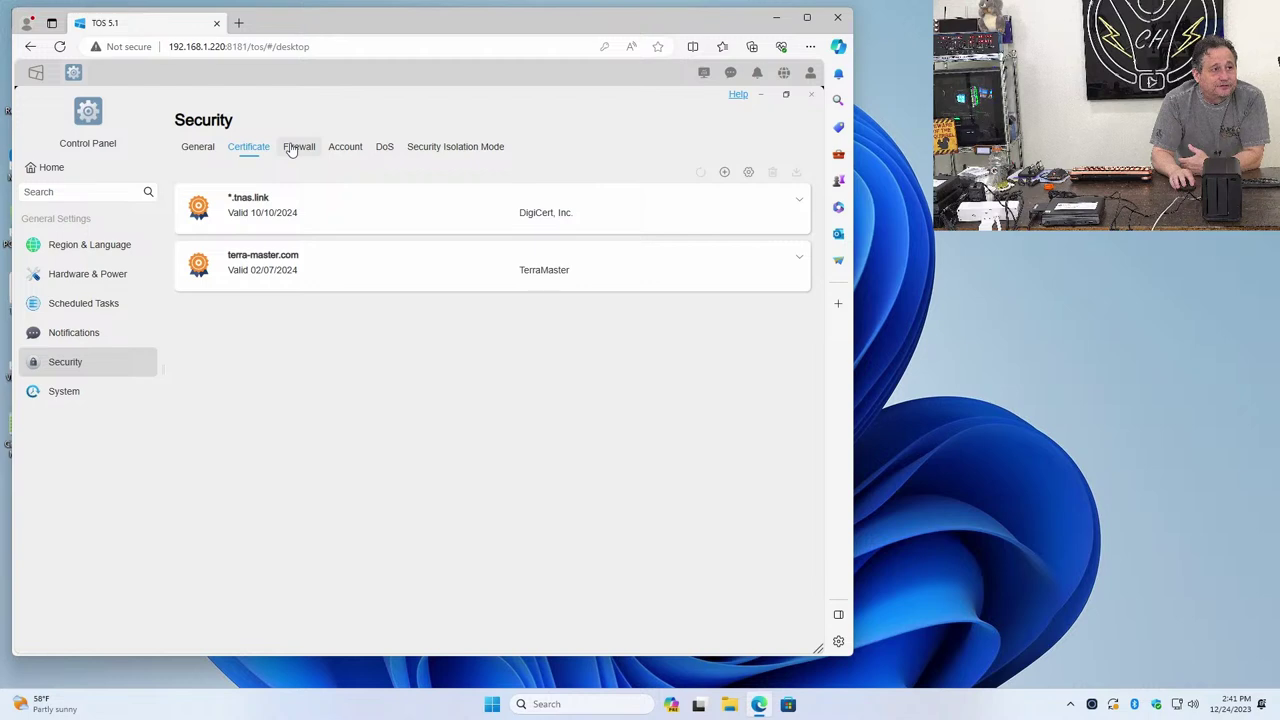
{"action": "left_click", "coordinate": [292, 147]}
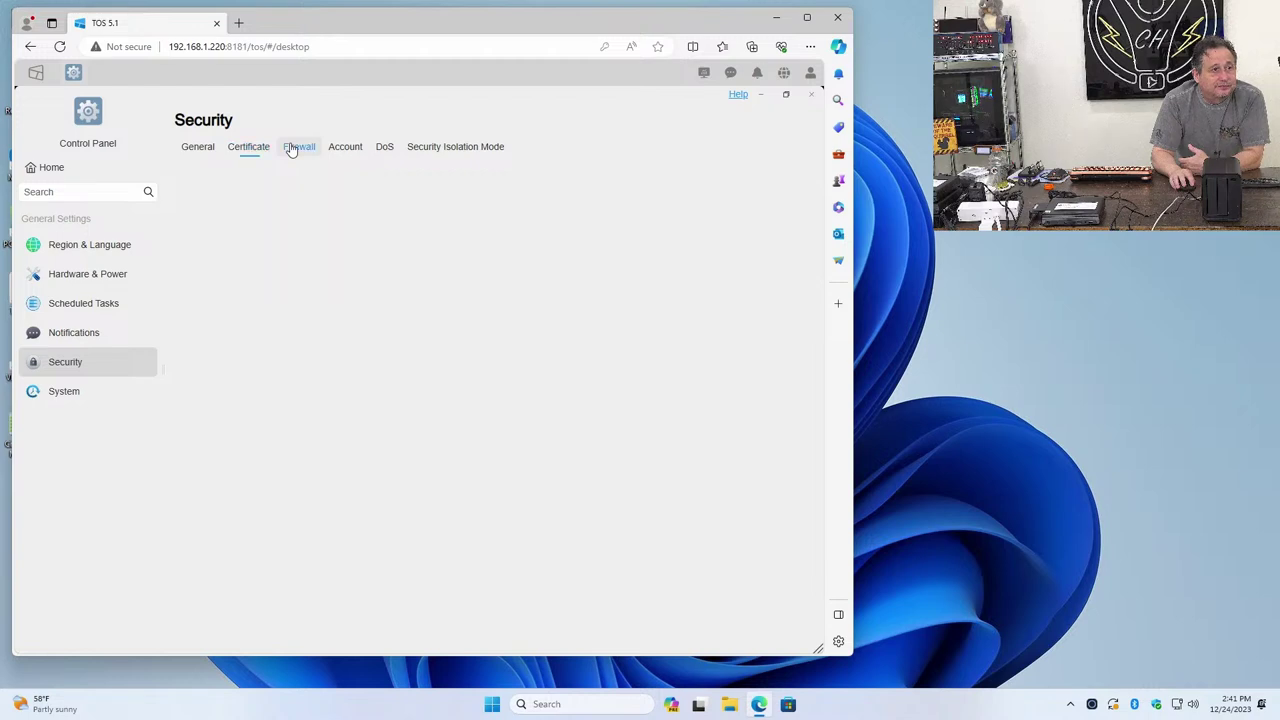
{"action": "left_click", "coordinate": [340, 151]}
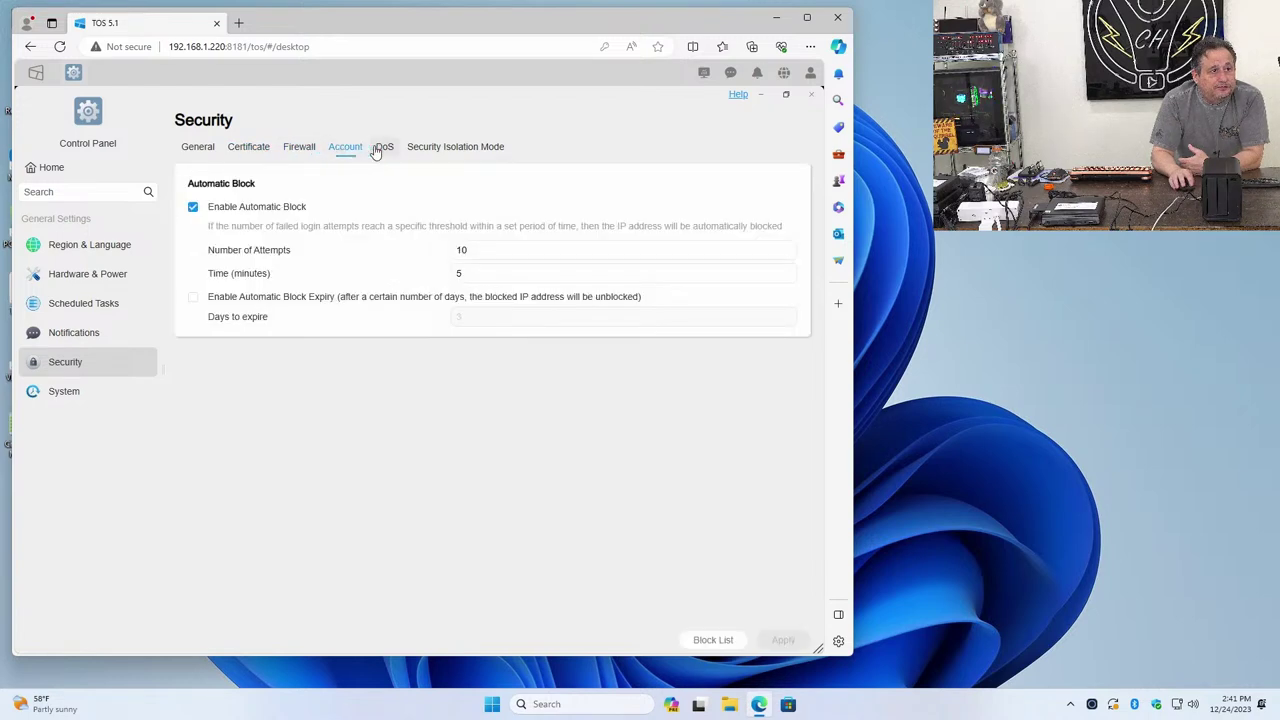
{"action": "left_click", "coordinate": [391, 151]}
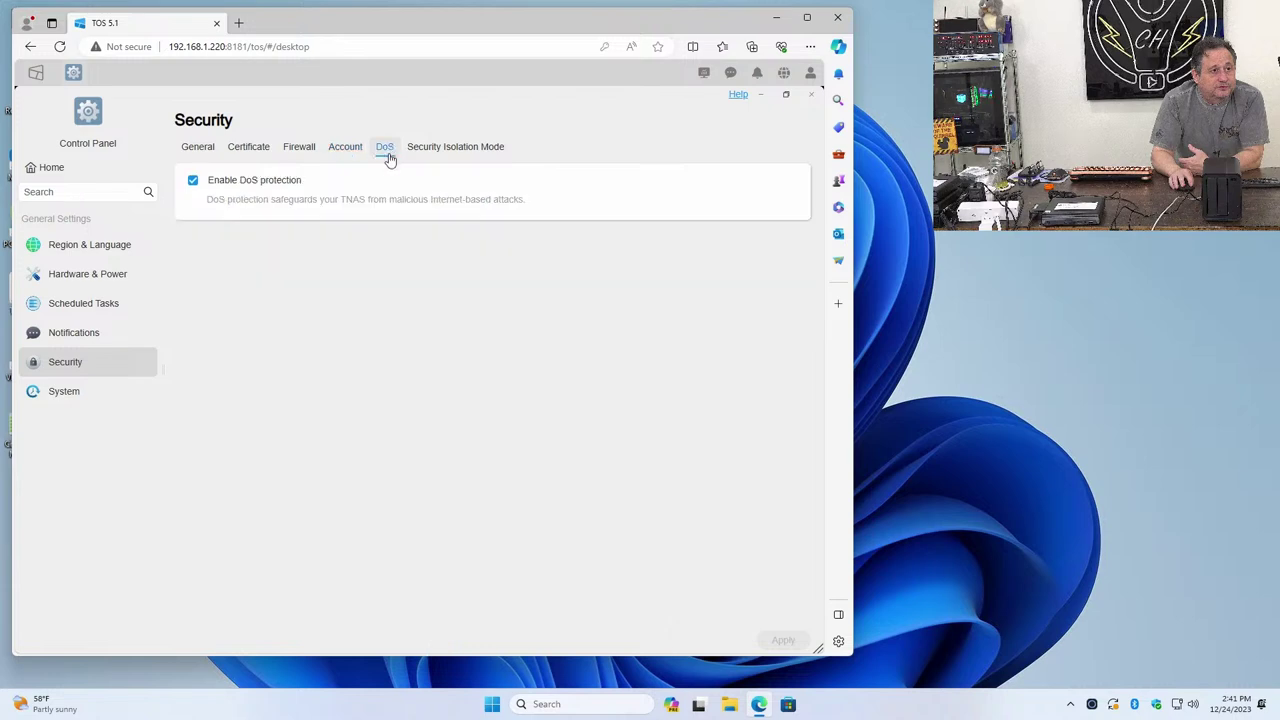
{"action": "left_click", "coordinate": [437, 161]}
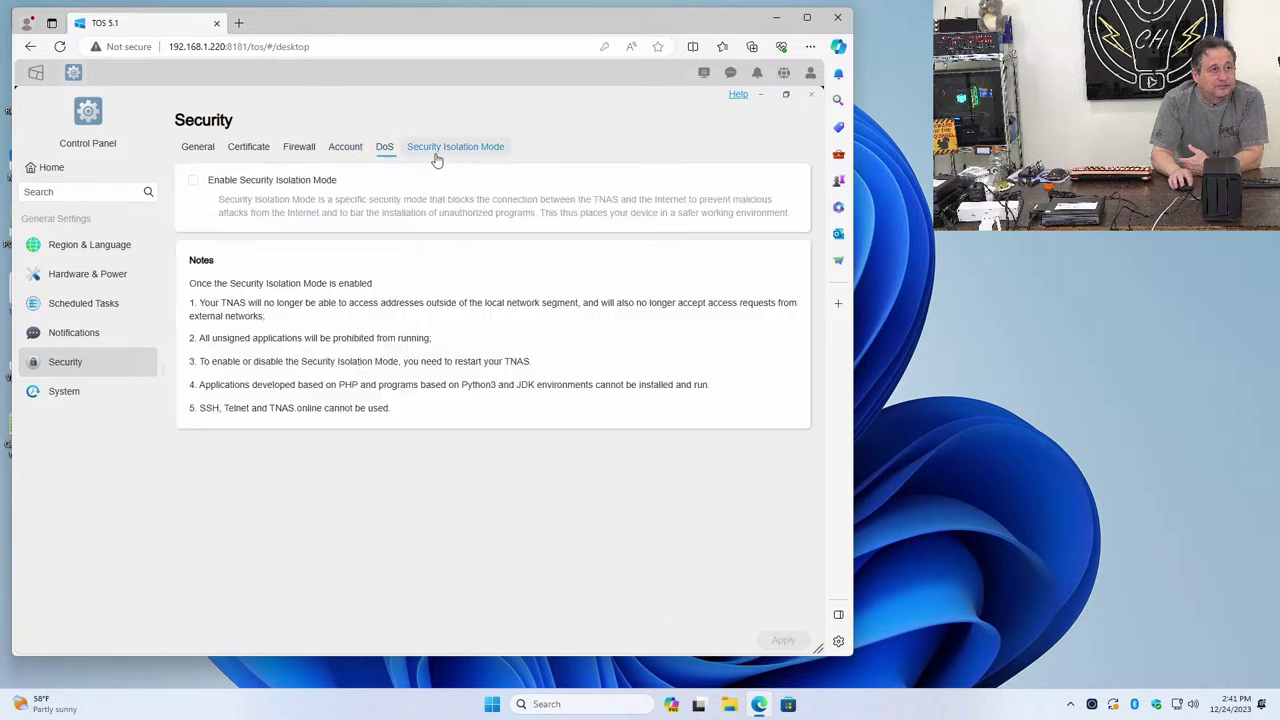
{"action": "left_click", "coordinate": [88, 340]}
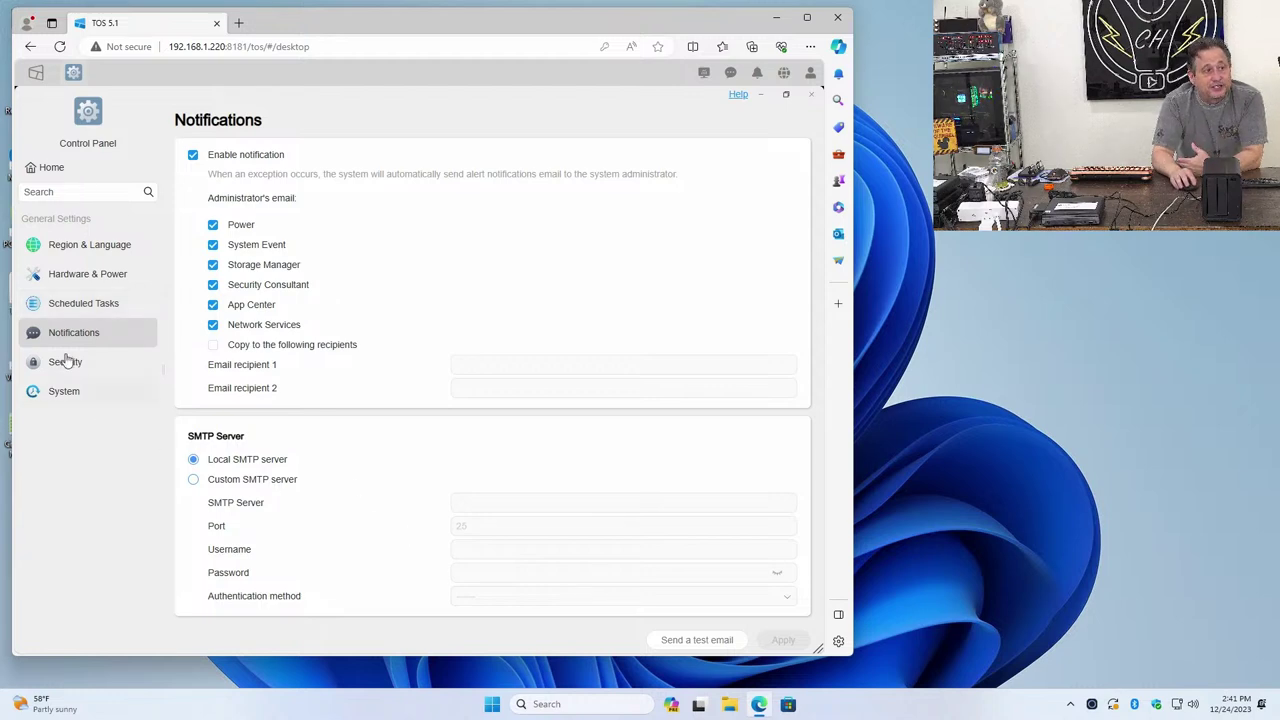
Pass through Scheduled Tasks and Hardware & Power back to Region & Language's Arizona time settings
{"action": "left_click", "coordinate": [80, 310]}
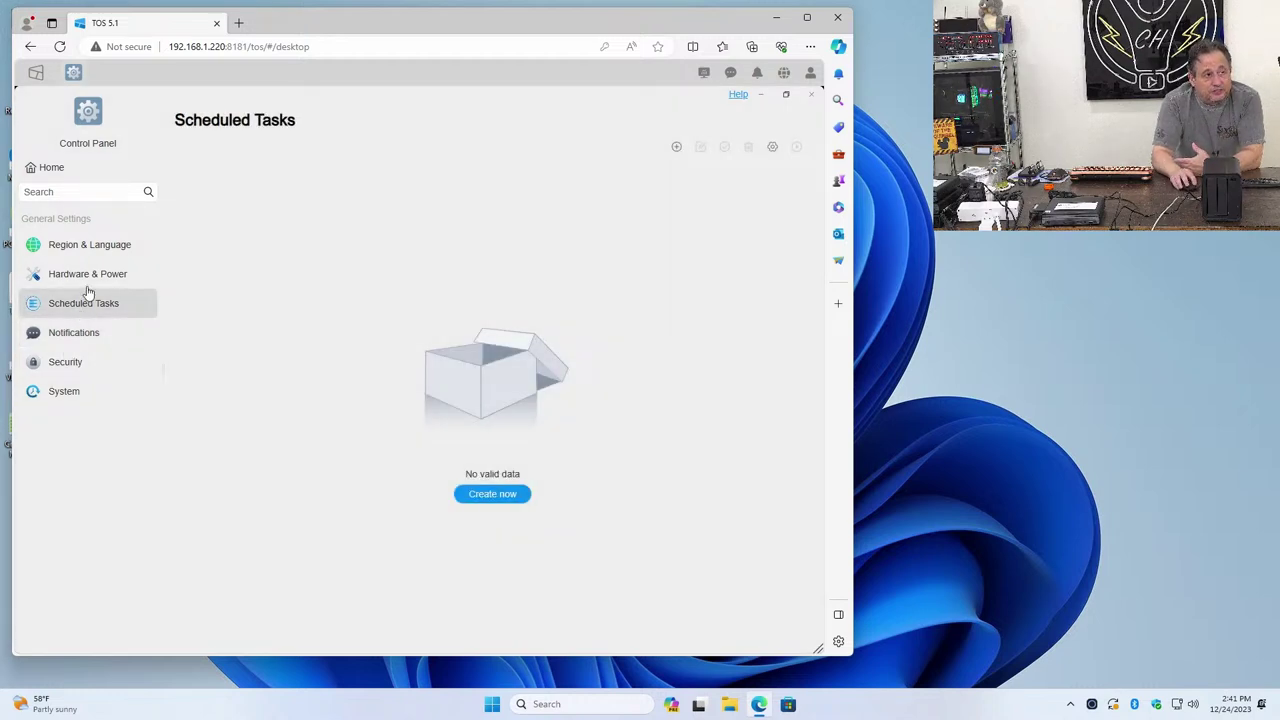
{"action": "left_click", "coordinate": [87, 280]}
{"action": "left_click", "coordinate": [92, 247]}
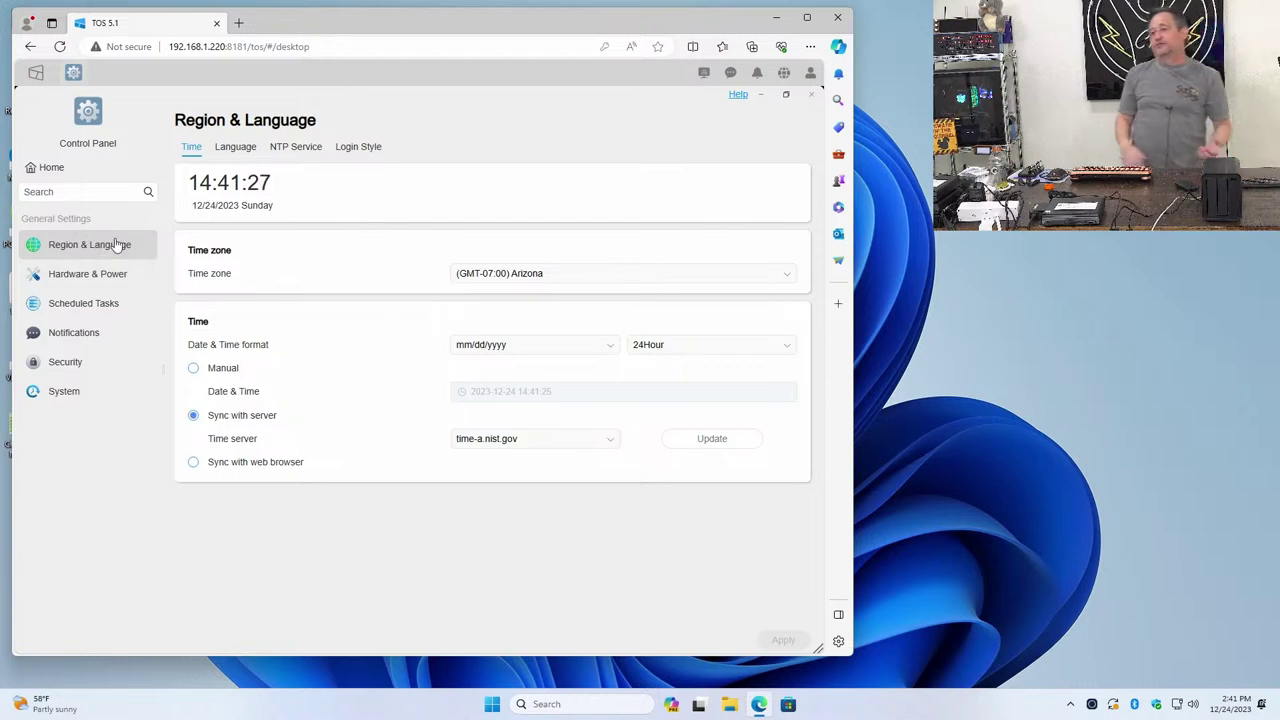
View the Language, NTP Service and Login Style tabs, then return to the Control Panel home
{"action": "left_click", "coordinate": [248, 148]}
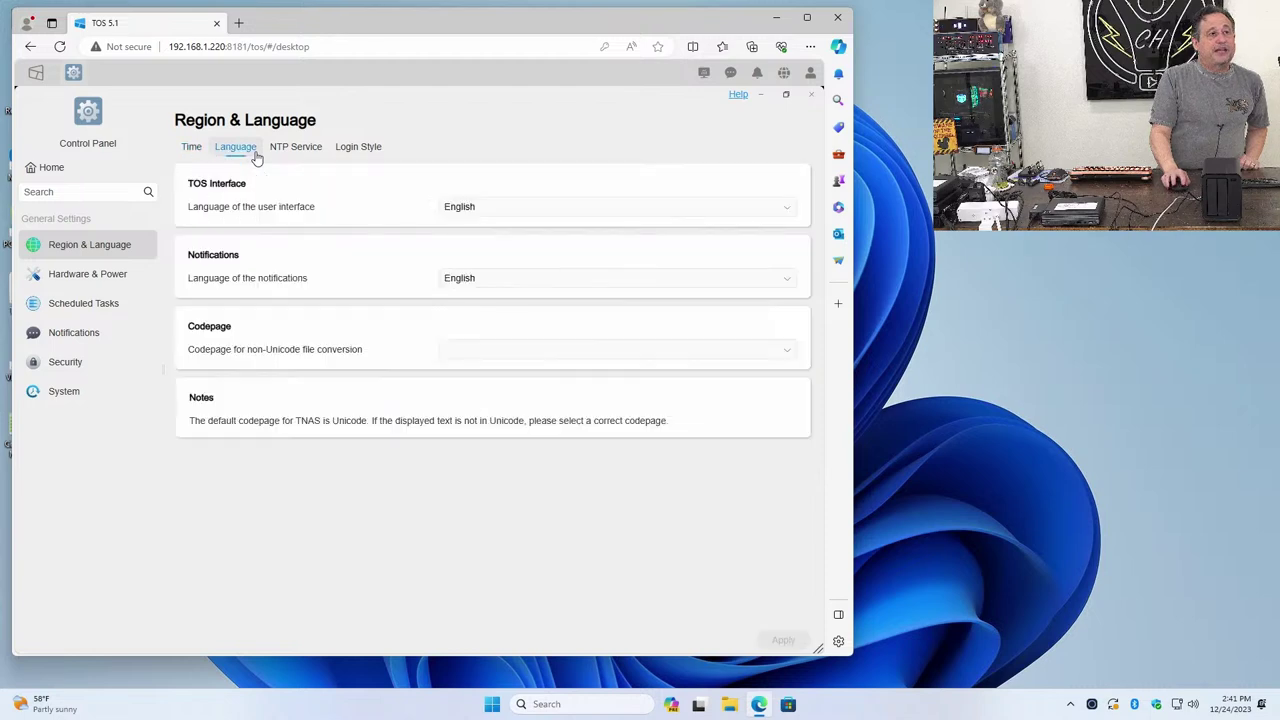
{"action": "left_click", "coordinate": [294, 155]}
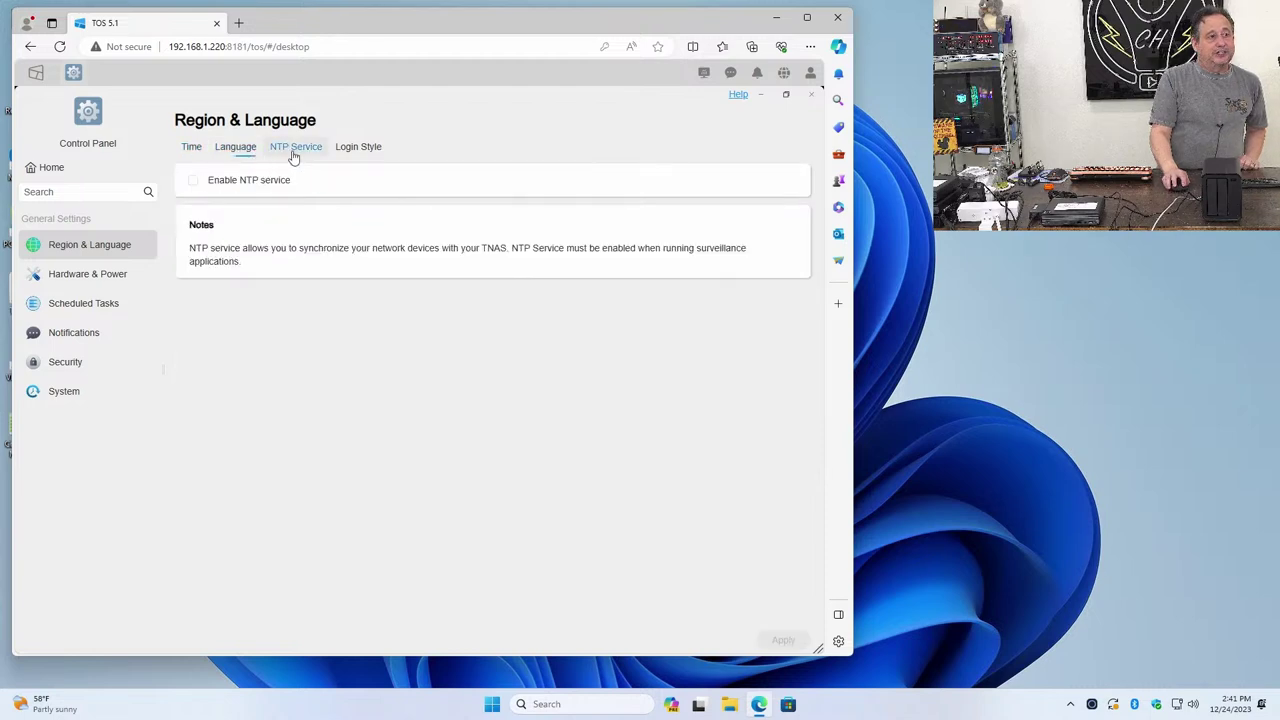
{"action": "left_click", "coordinate": [361, 155]}
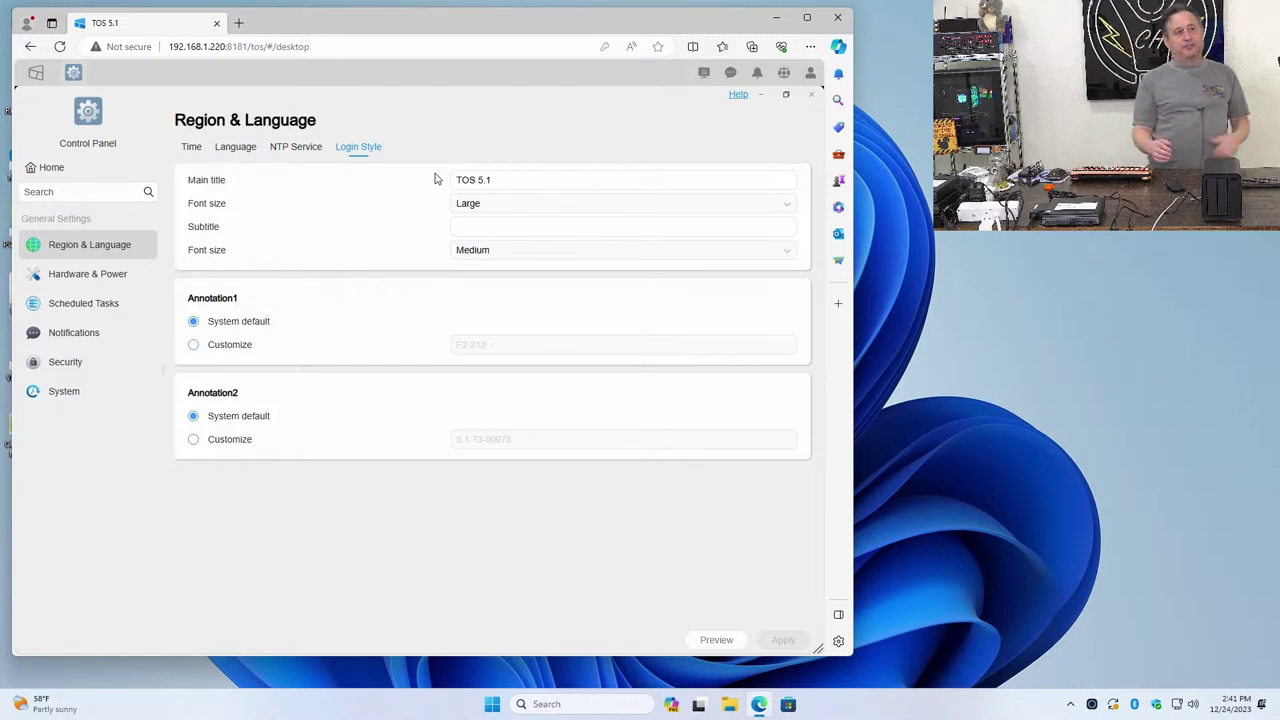
{"action": "left_click", "coordinate": [44, 167]}
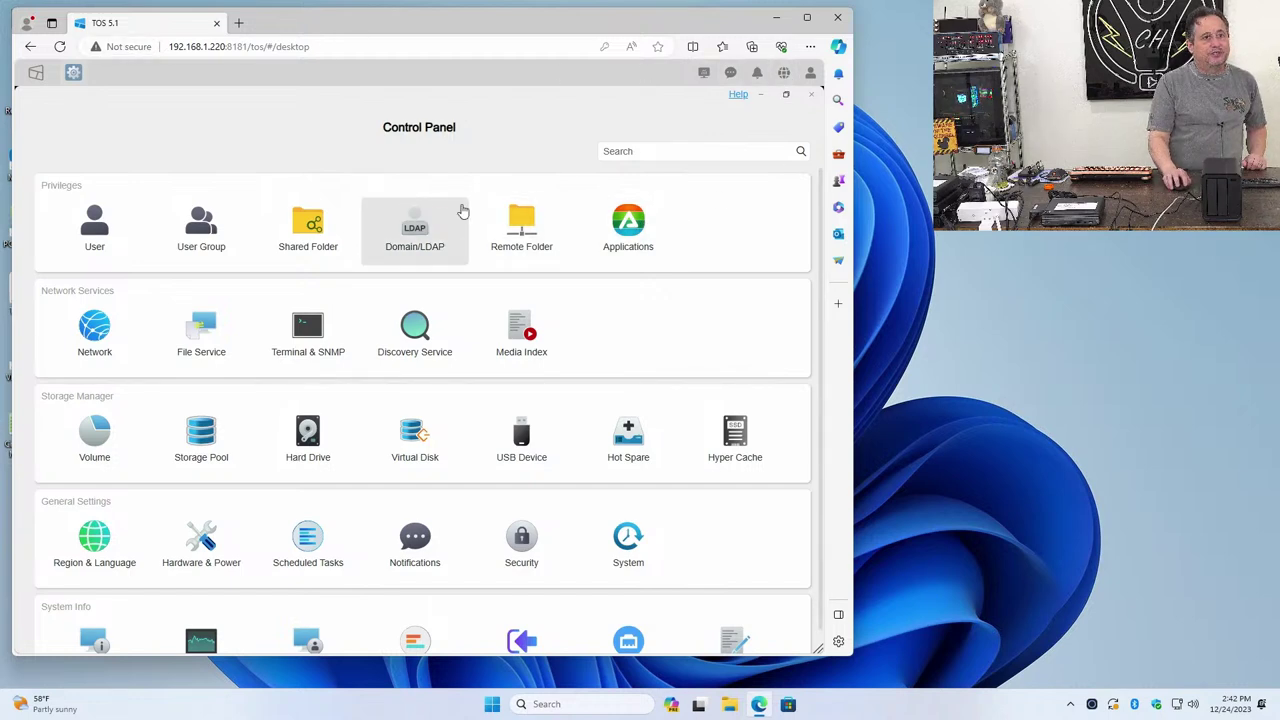
Close Control Panel and apply the blue wavy-lines desktop wallpaper from User Settings
{"action": "left_click", "coordinate": [812, 96]}
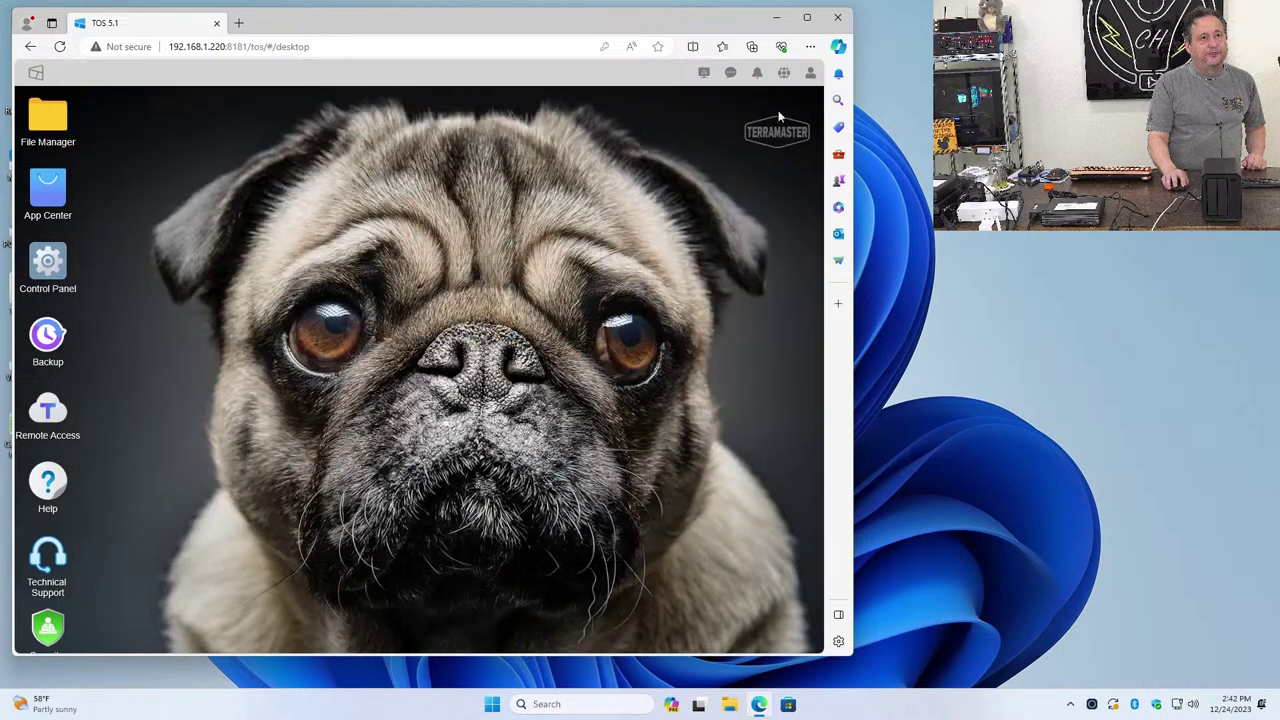
{"action": "right_click", "coordinate": [470, 232]}
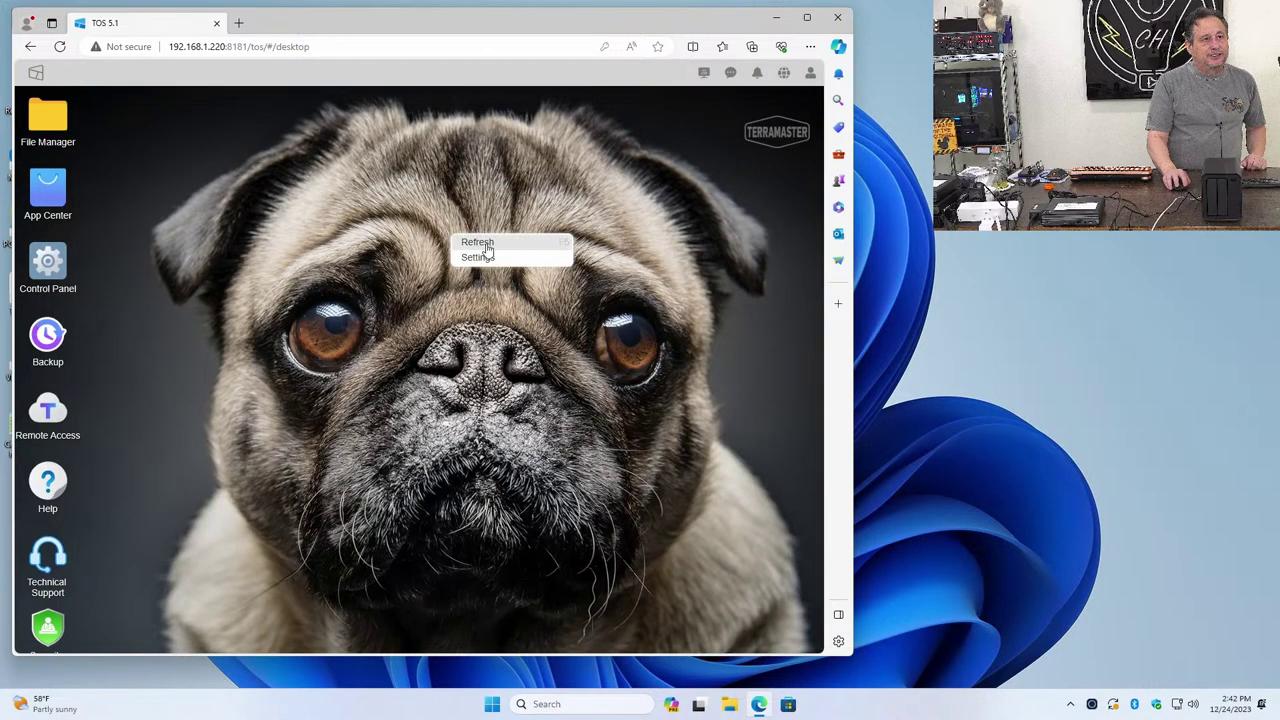
{"action": "left_click", "coordinate": [488, 257]}
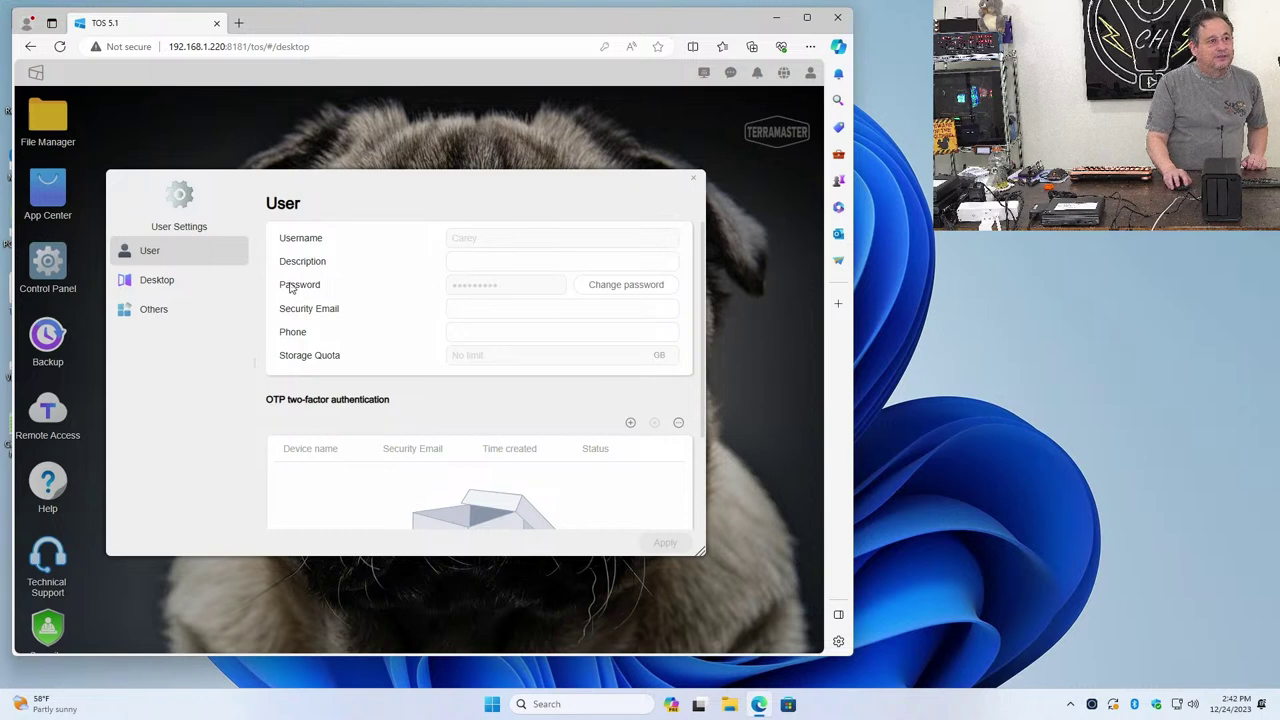
{"action": "left_click", "coordinate": [195, 292]}
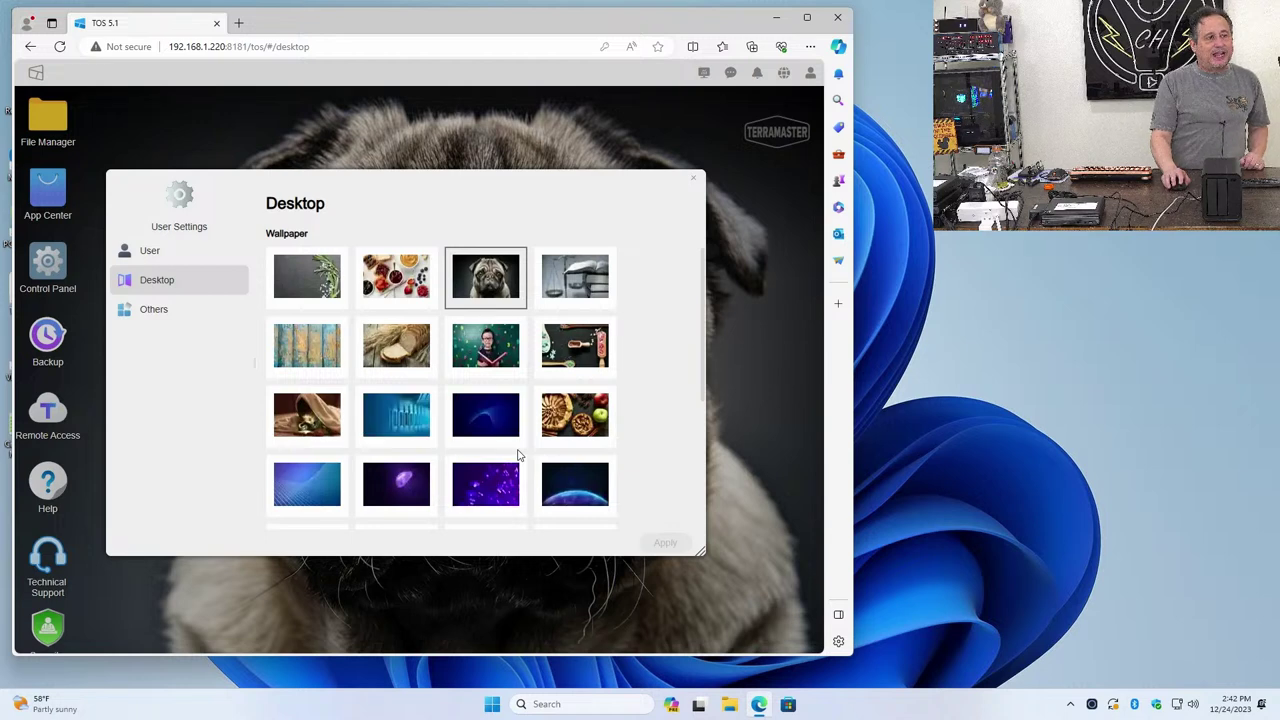
{"action": "scroll", "coordinate": [498, 456], "scroll_direction": "down", "scroll_amount": 4}
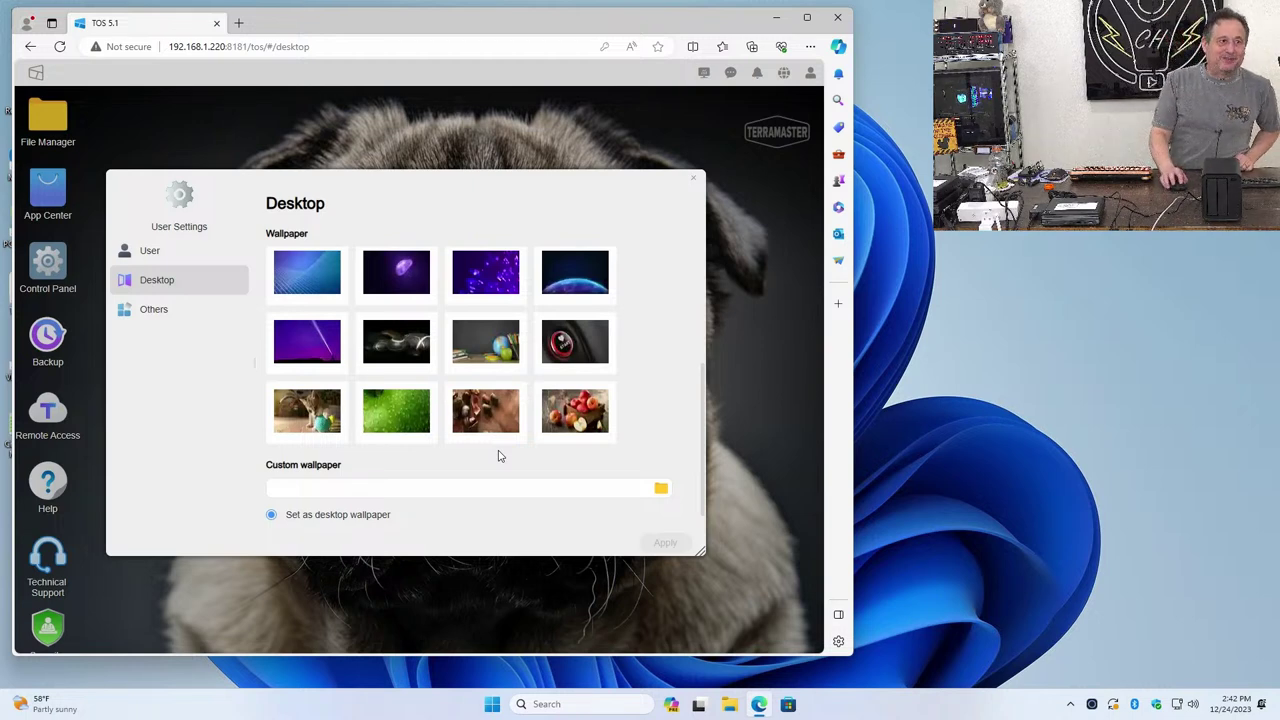
{"action": "left_click", "coordinate": [335, 284]}
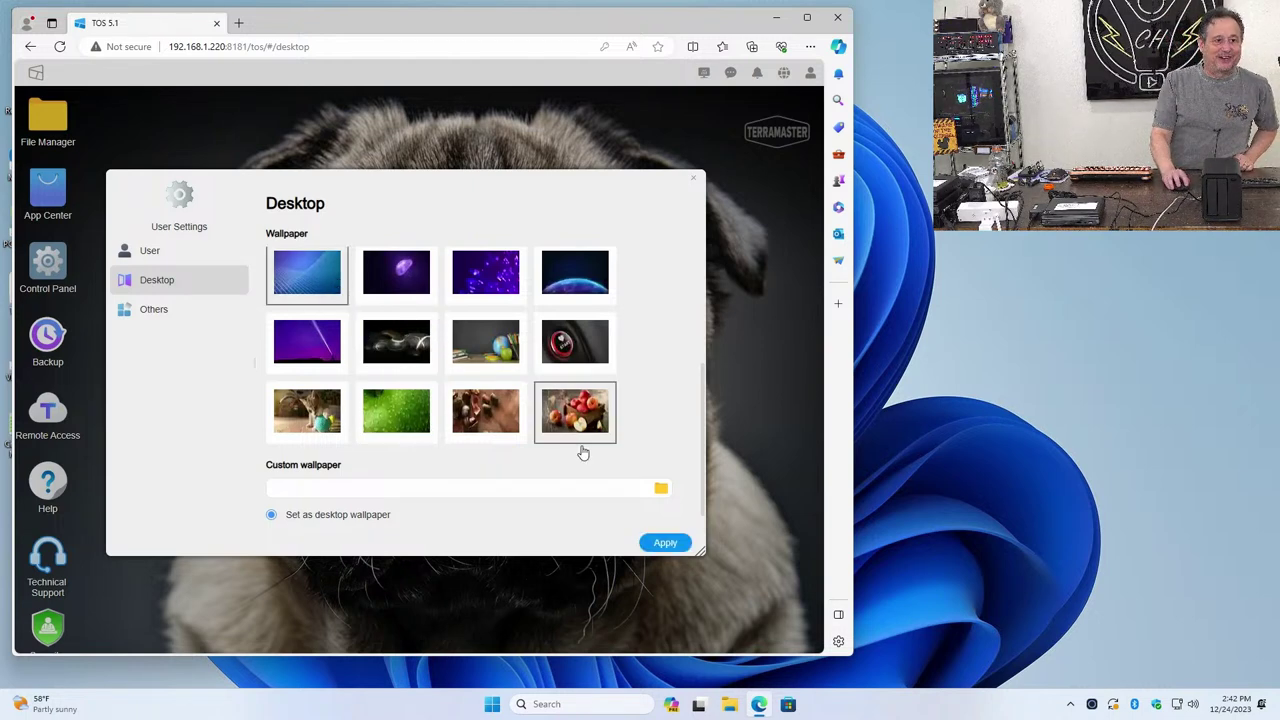
{"action": "left_click", "coordinate": [667, 542]}
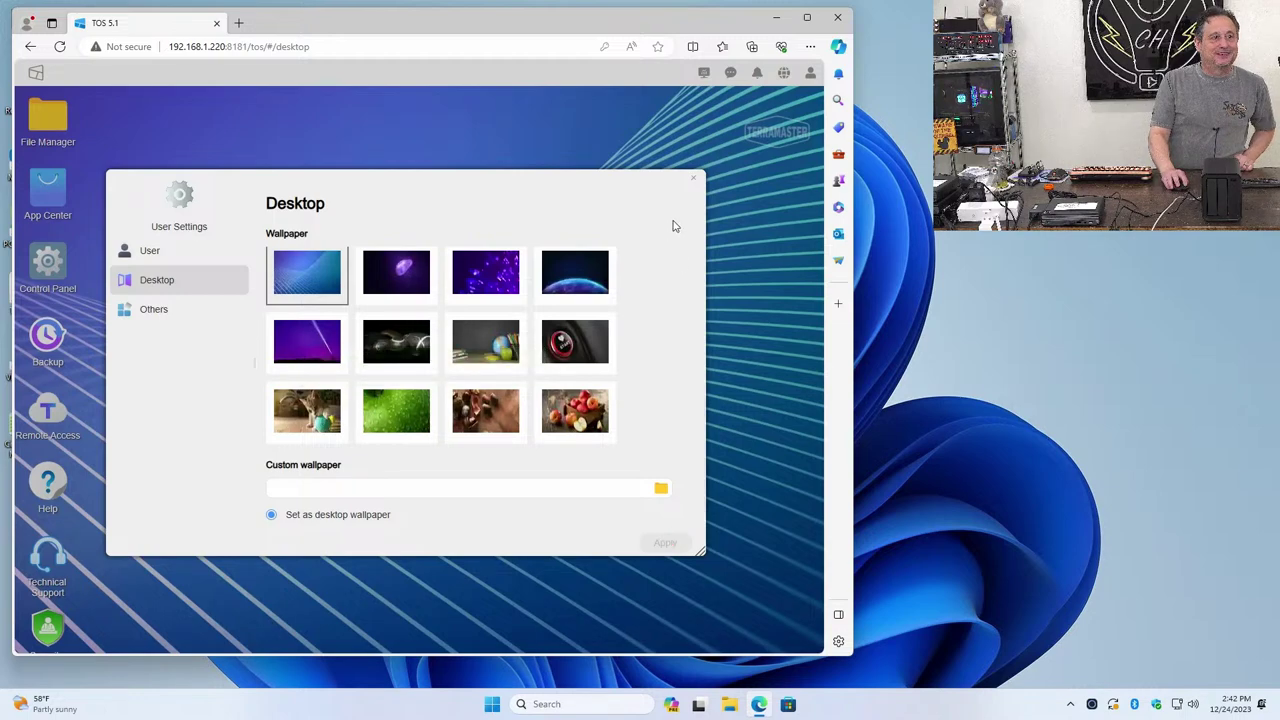
Close the User Settings window, leaving the blue wavy-lines wallpaper on the desktop
{"action": "left_click", "coordinate": [693, 179]}
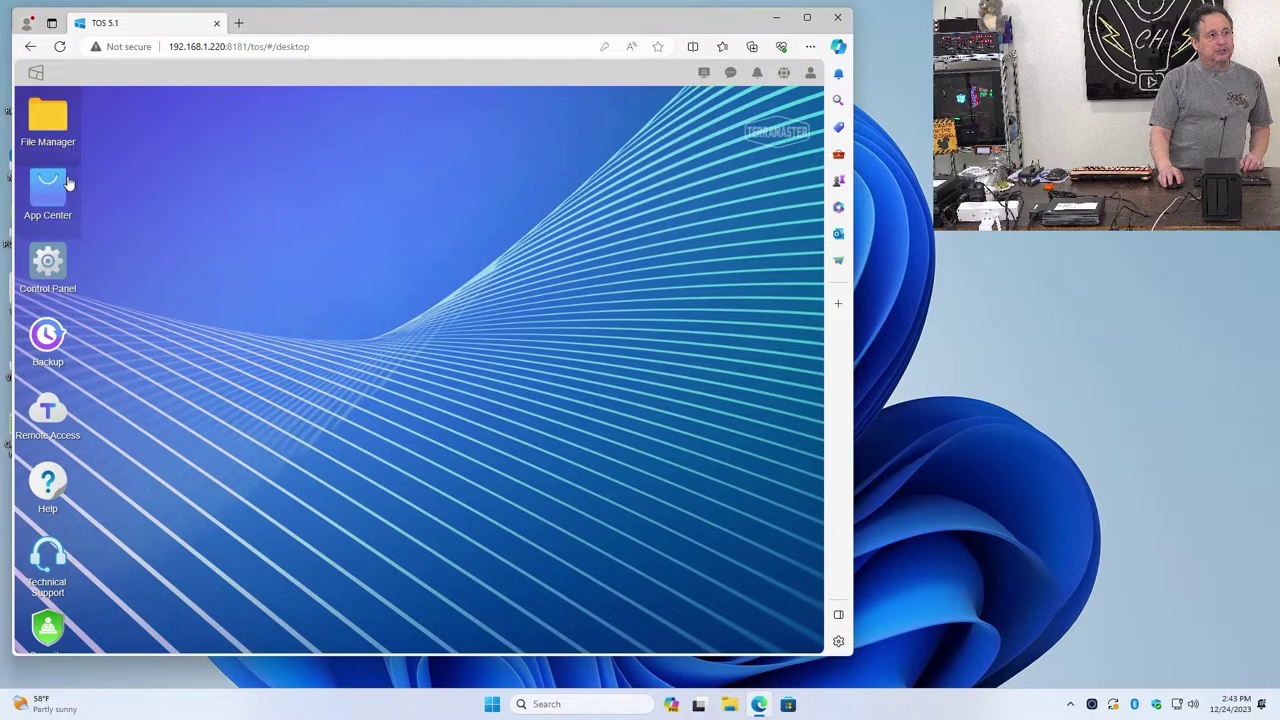
{"action": "left_click", "coordinate": [53, 256]}
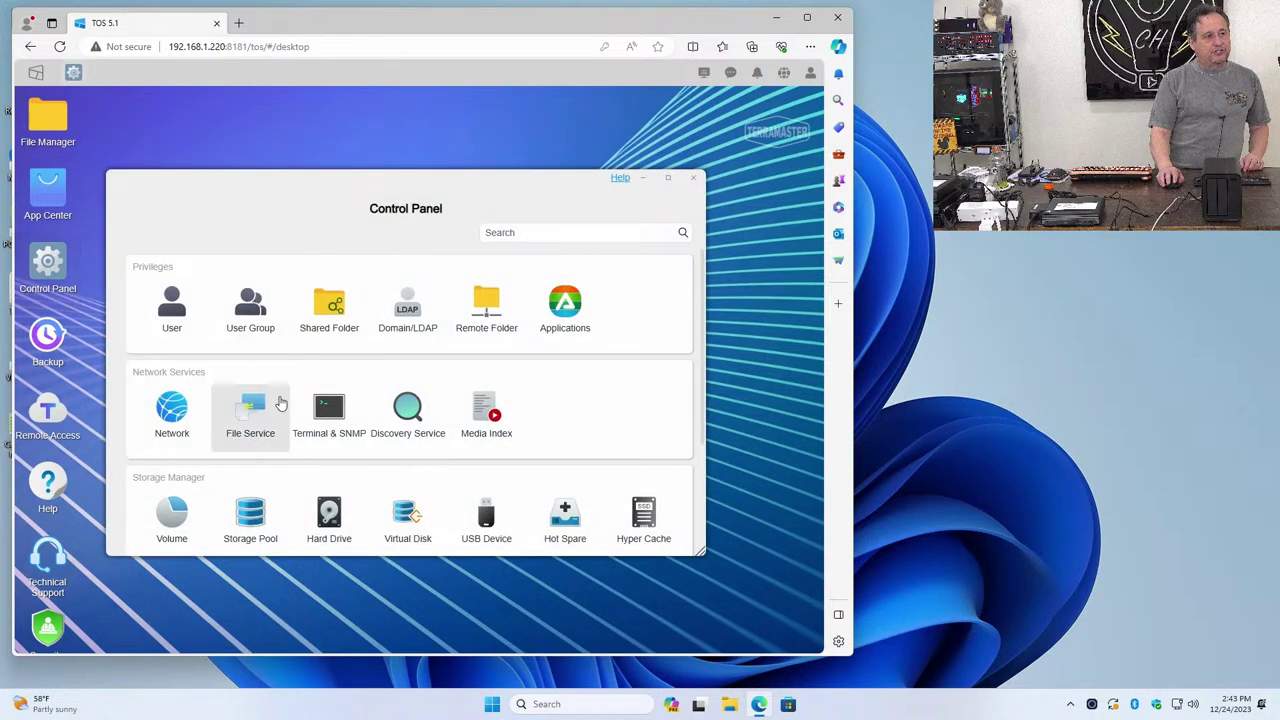
{"action": "scroll", "coordinate": [403, 393], "scroll_direction": "down", "scroll_amount": 2}
{"action": "scroll", "coordinate": [403, 393], "scroll_direction": "down", "scroll_amount": 2}
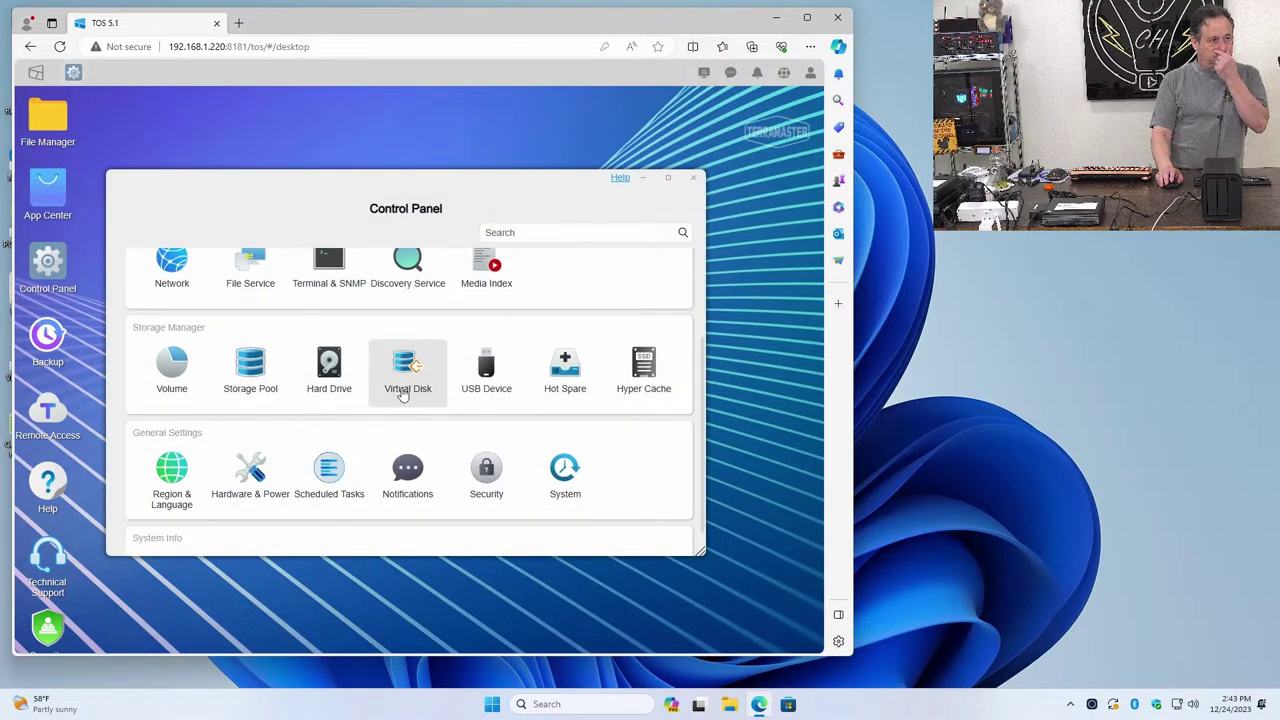
{"action": "left_click", "coordinate": [268, 370]}
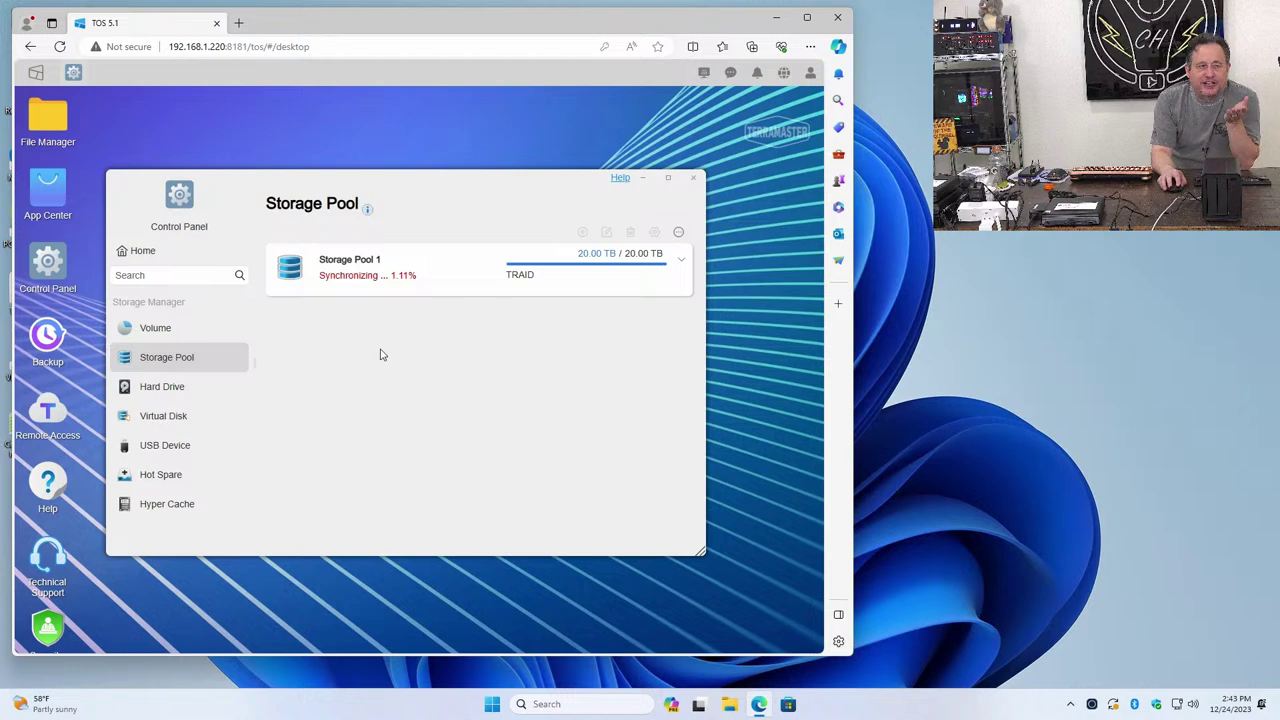
{"action": "left_click", "coordinate": [693, 178]}
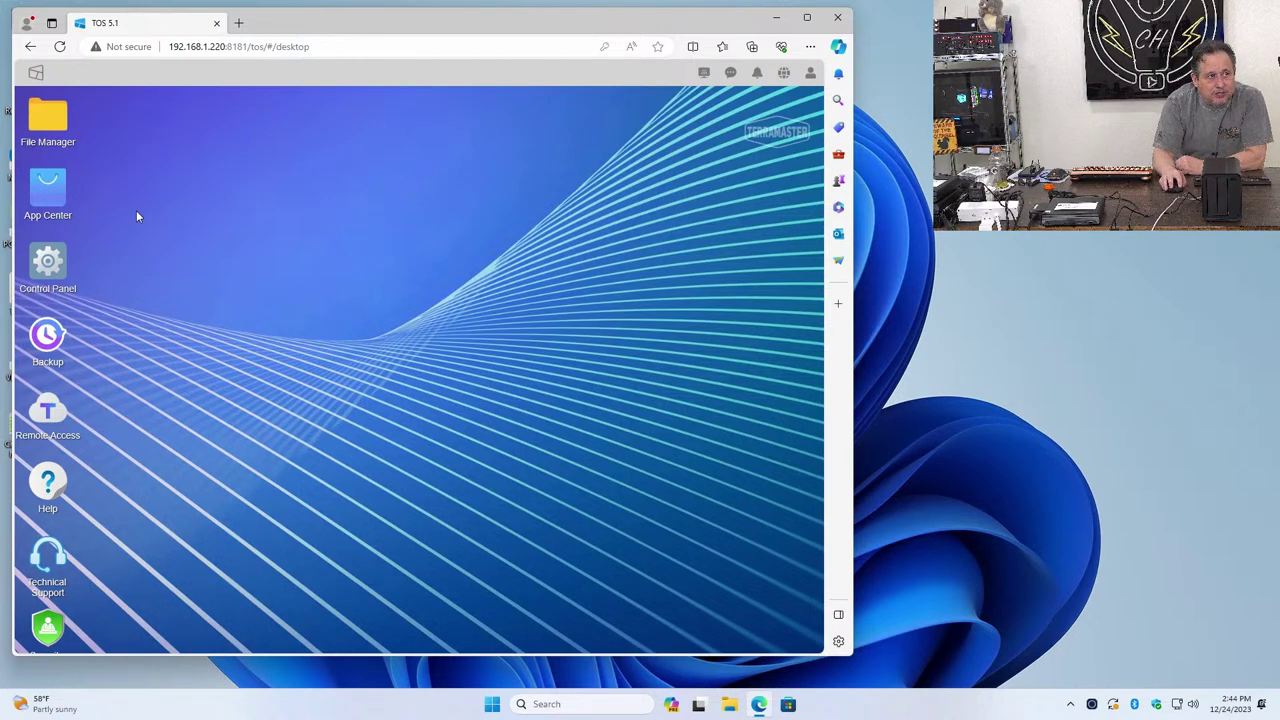
In Control Panel, check the guest user and user groups, then list shared folders showing public on Volume1
{"action": "left_click", "coordinate": [50, 203]}
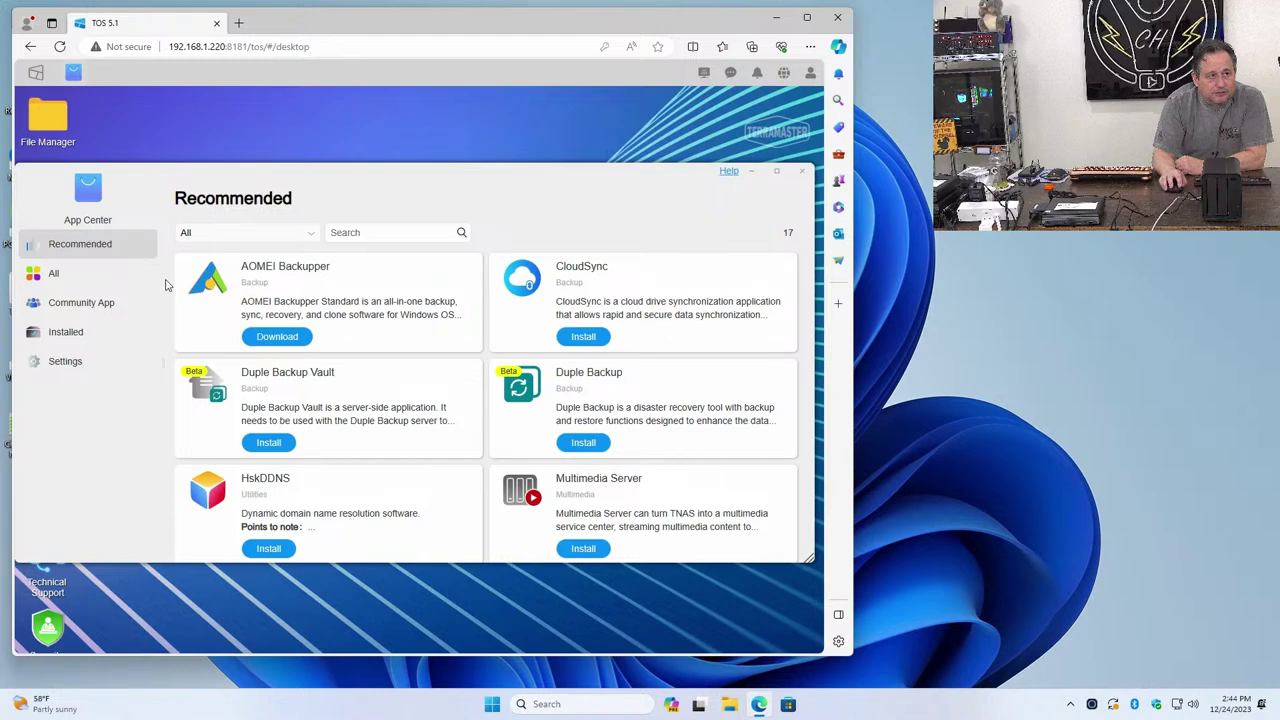
{"action": "left_click", "coordinate": [801, 171]}
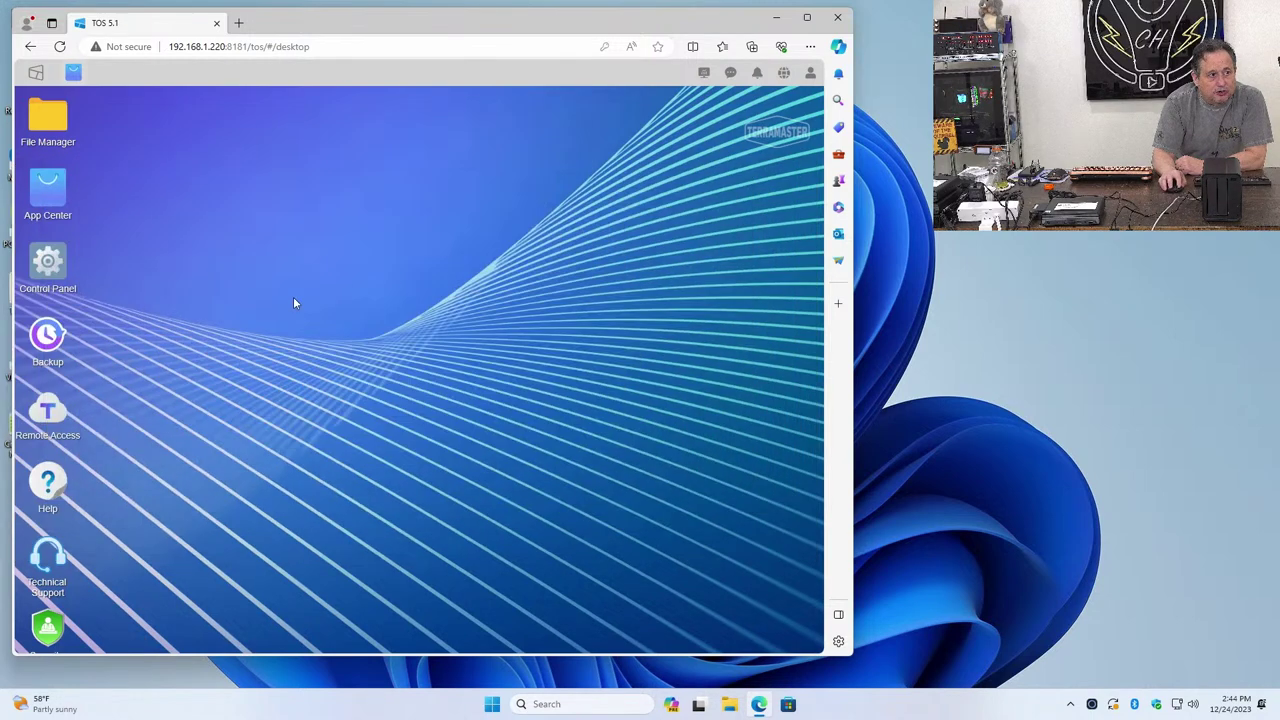
{"action": "left_click", "coordinate": [42, 280]}
{"action": "left_click", "coordinate": [182, 304]}
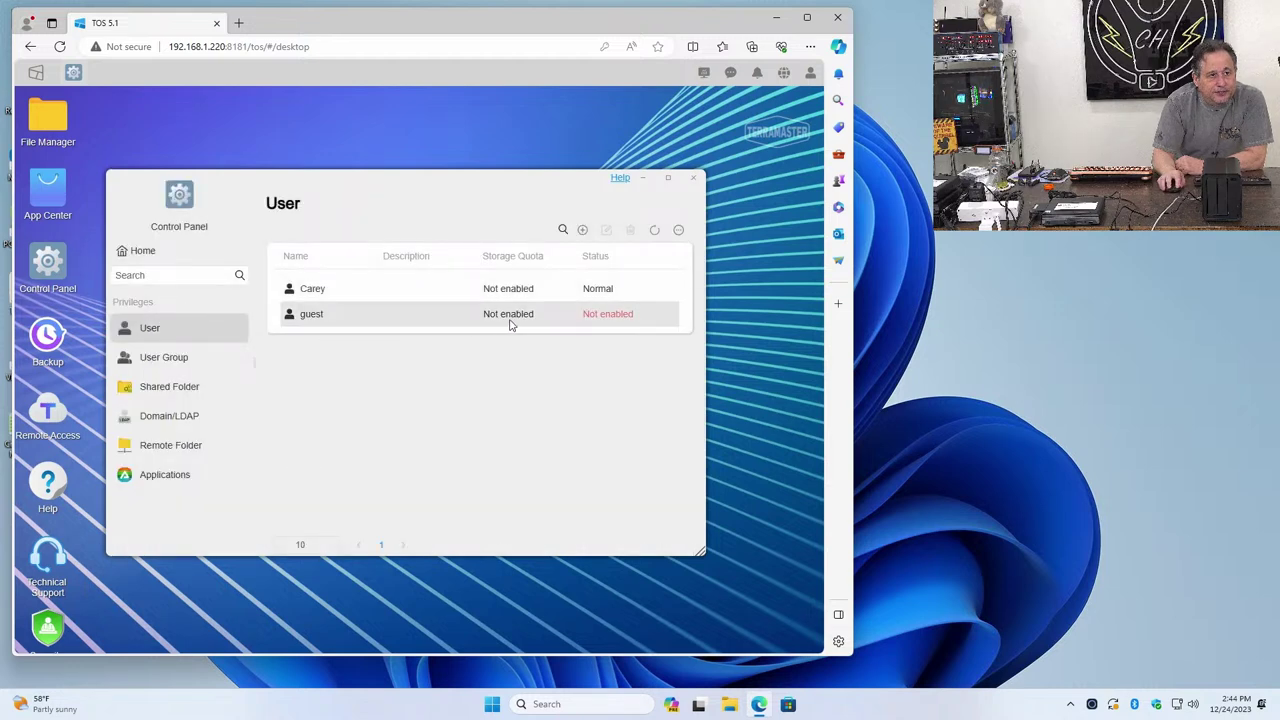
{"action": "left_click", "coordinate": [347, 317]}
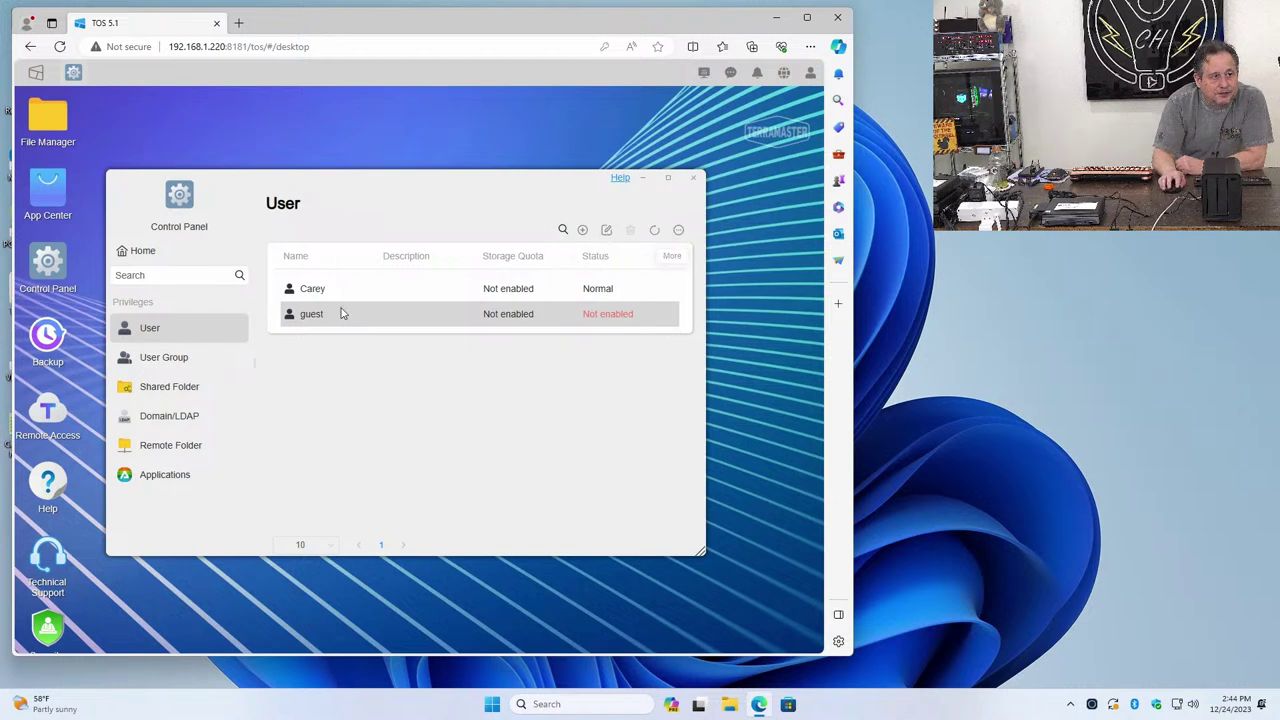
{"action": "left_click", "coordinate": [220, 354]}
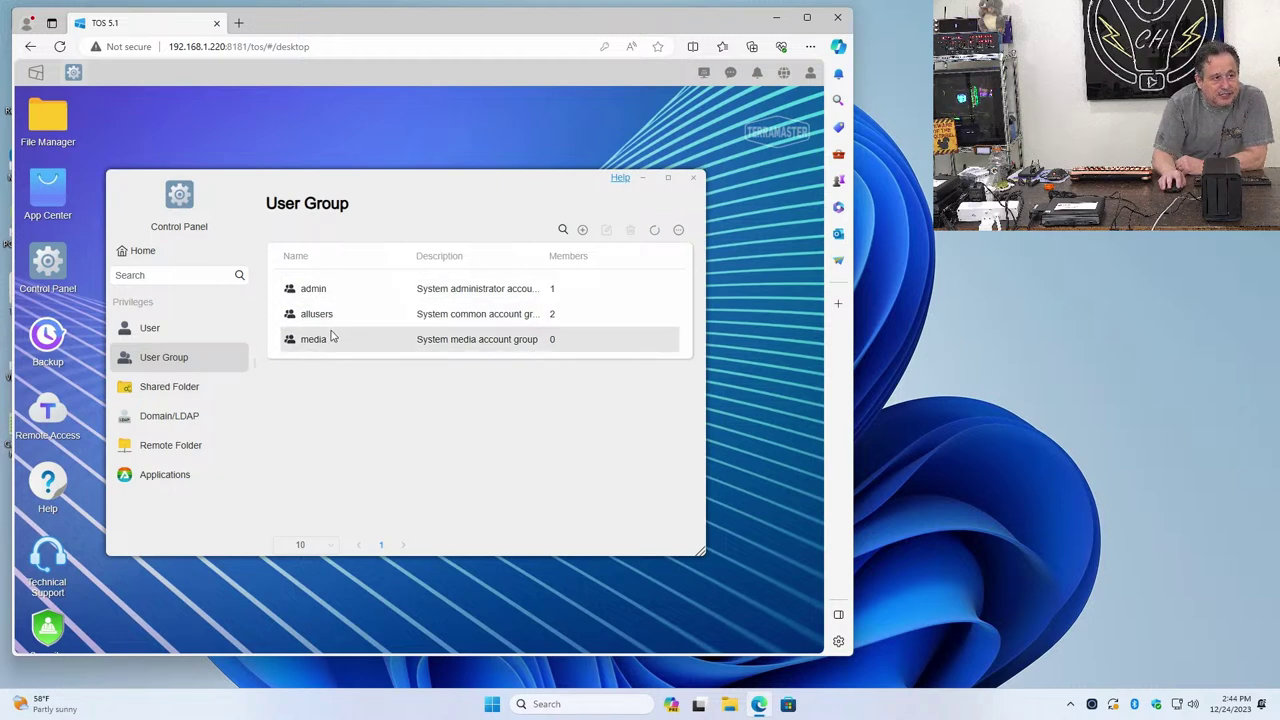
{"action": "left_click", "coordinate": [202, 399]}
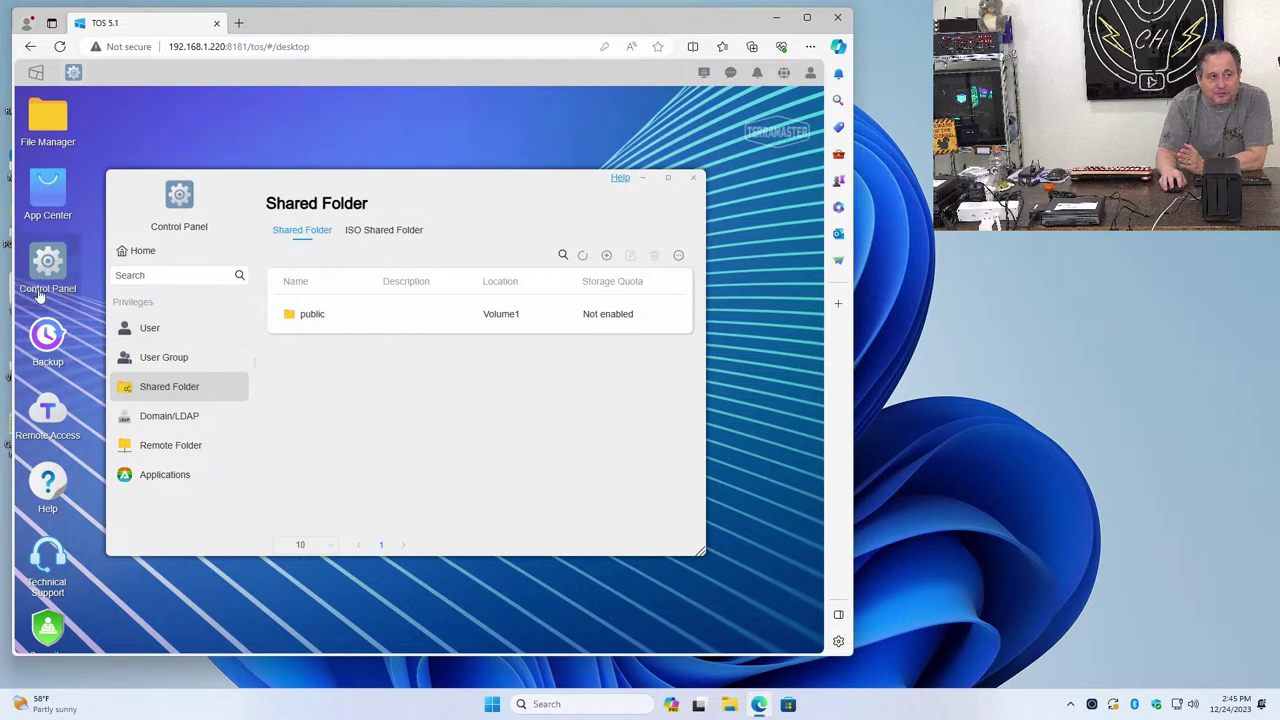
Select the guest account on the User page and open it for editing
{"action": "left_click", "coordinate": [157, 340]}
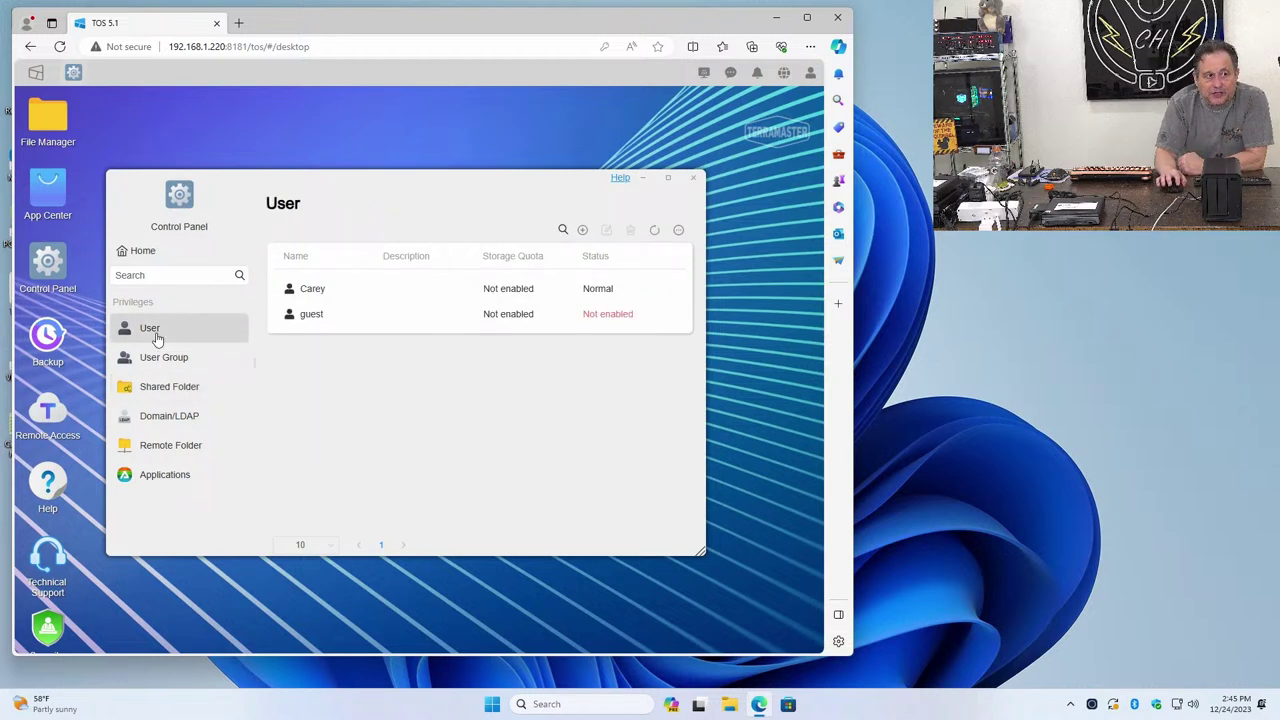
{"action": "left_click", "coordinate": [306, 321]}
{"action": "left_click", "coordinate": [306, 321]}
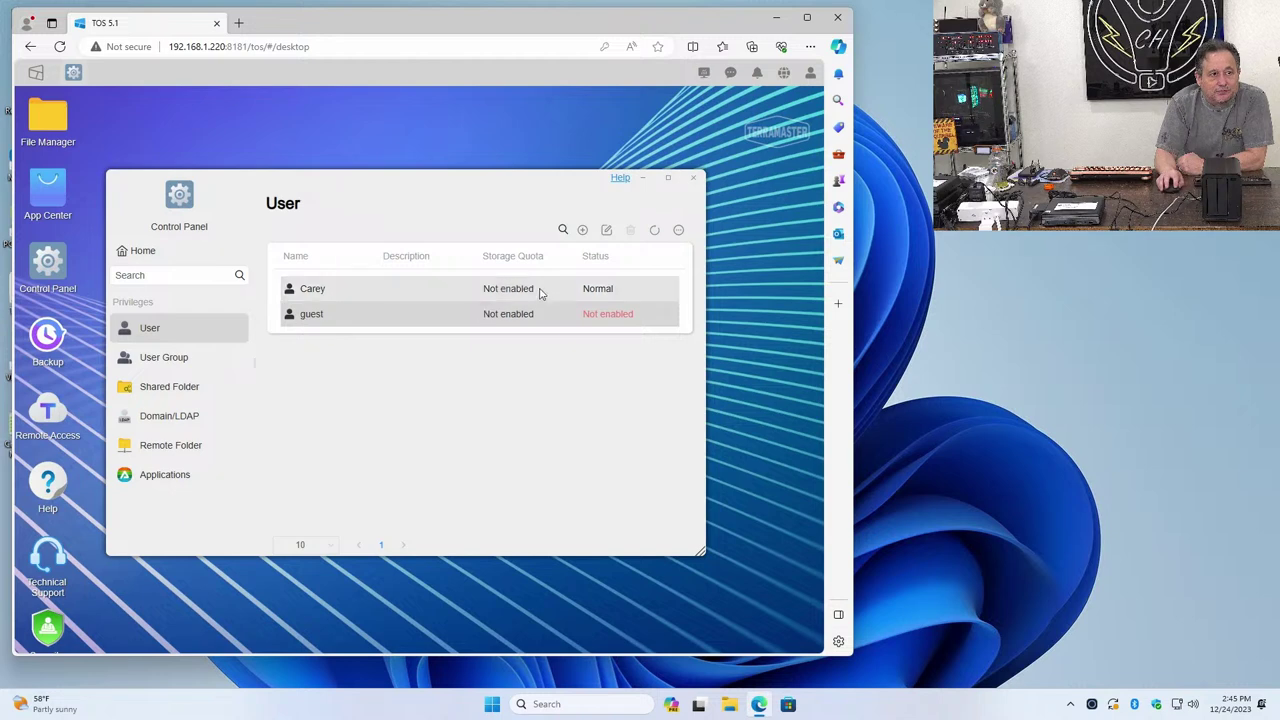
{"action": "left_click", "coordinate": [377, 319]}
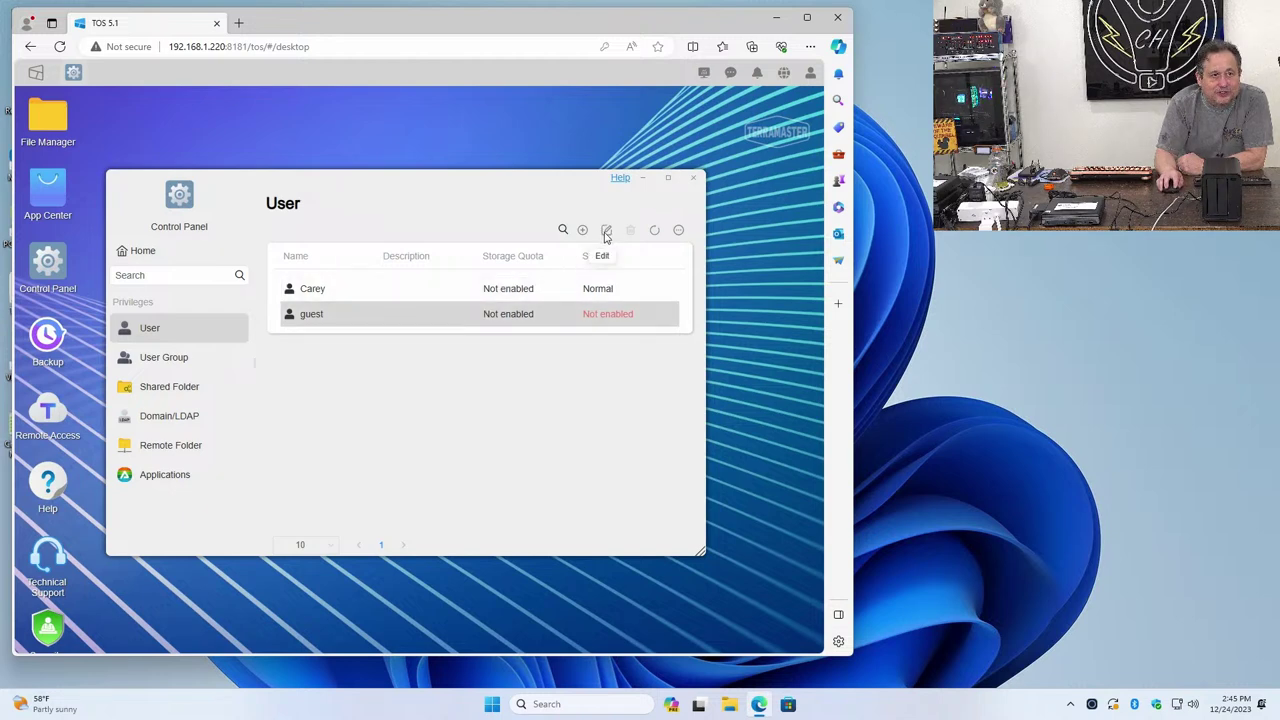
{"action": "left_click", "coordinate": [393, 318]}
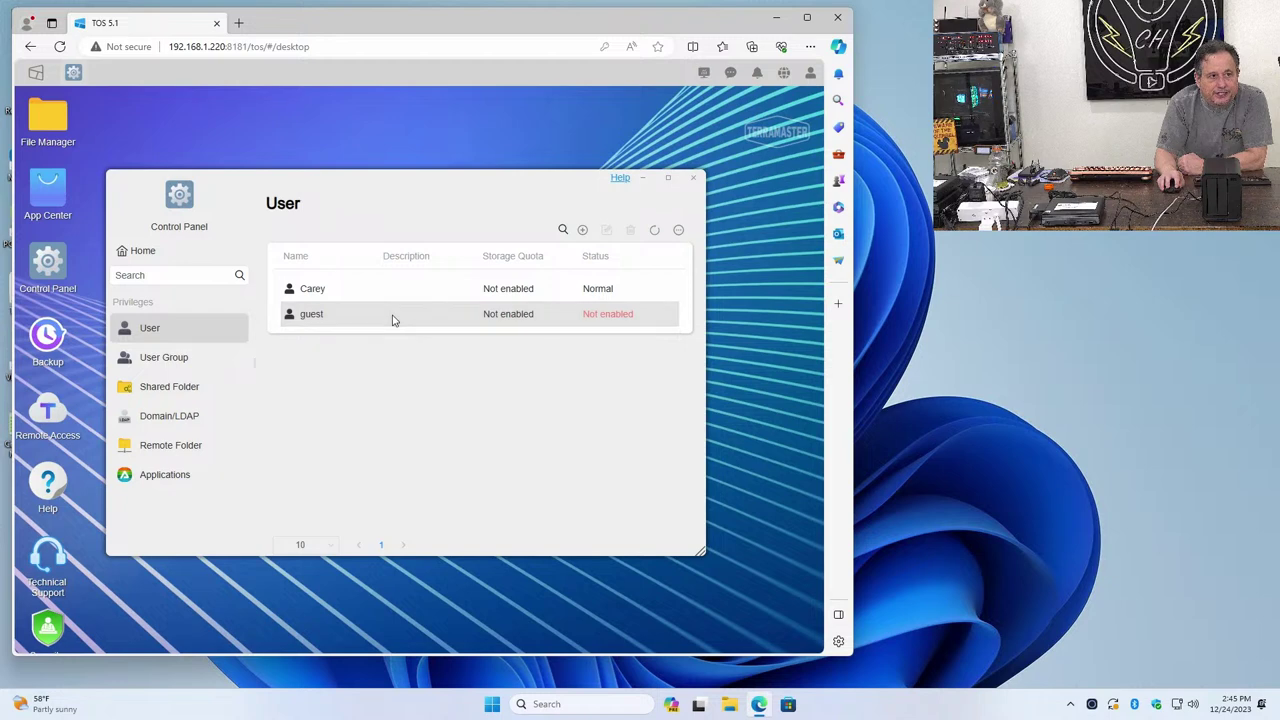
{"action": "left_click", "coordinate": [308, 317]}
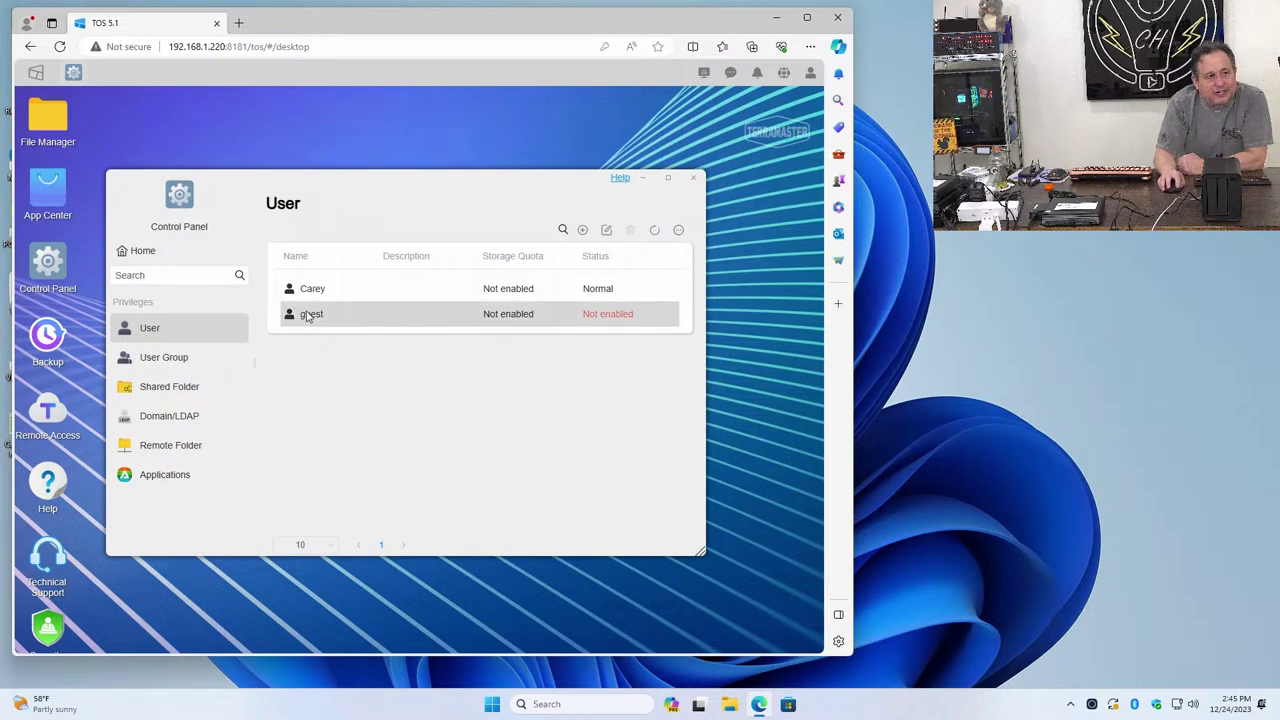
{"action": "left_click", "coordinate": [606, 230]}
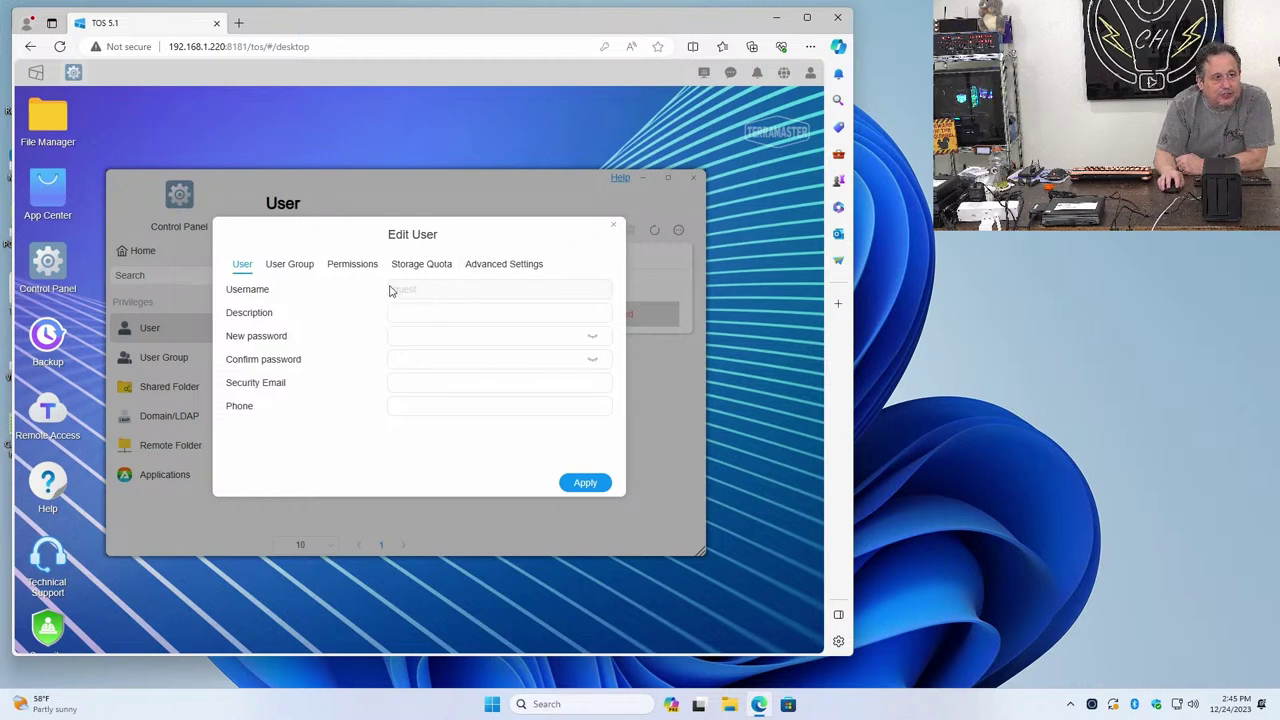
Review guest's allusers group, Read/Write public permission, quota and disabled status, then apply
{"action": "left_click", "coordinate": [337, 270]}
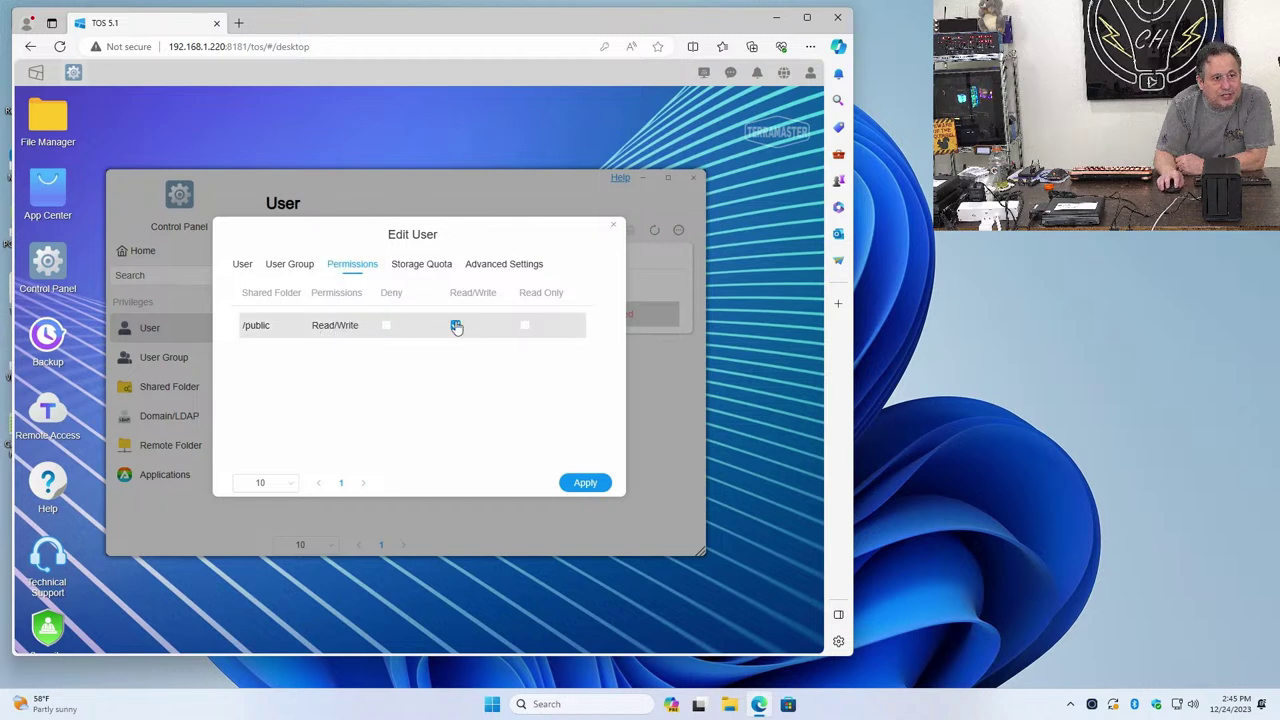
{"action": "left_click", "coordinate": [437, 272]}
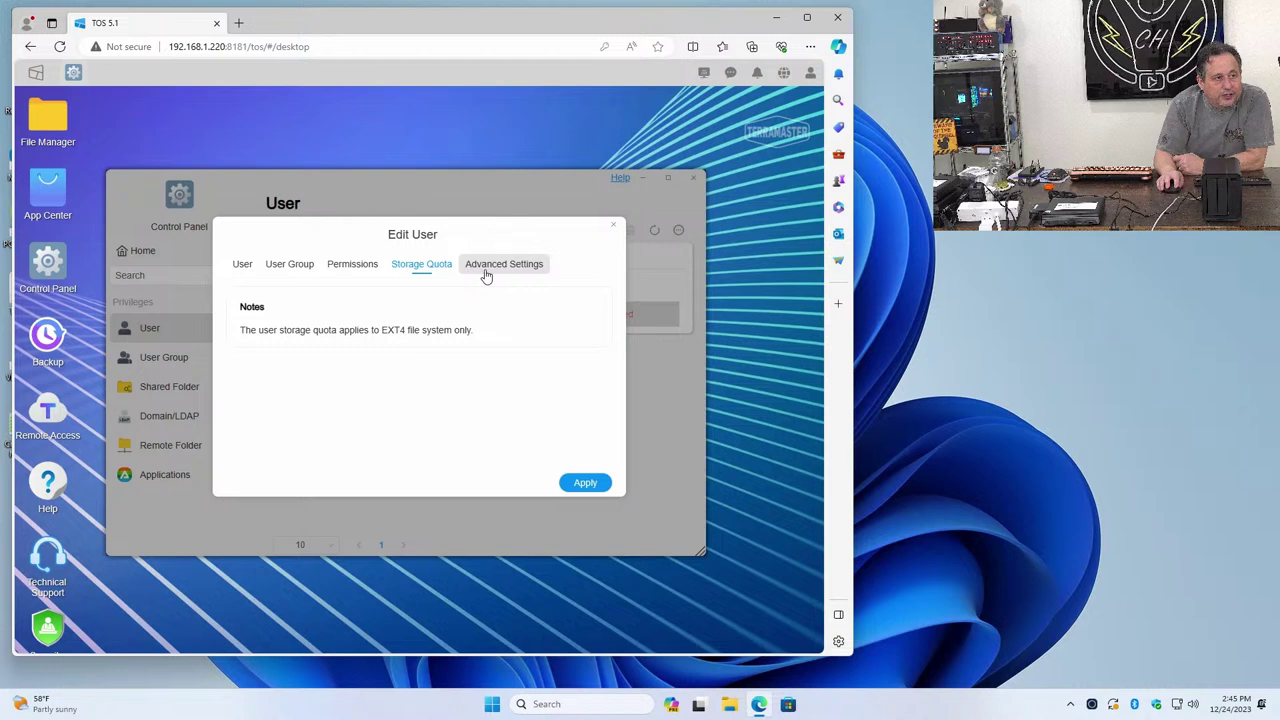
{"action": "left_click", "coordinate": [486, 276]}
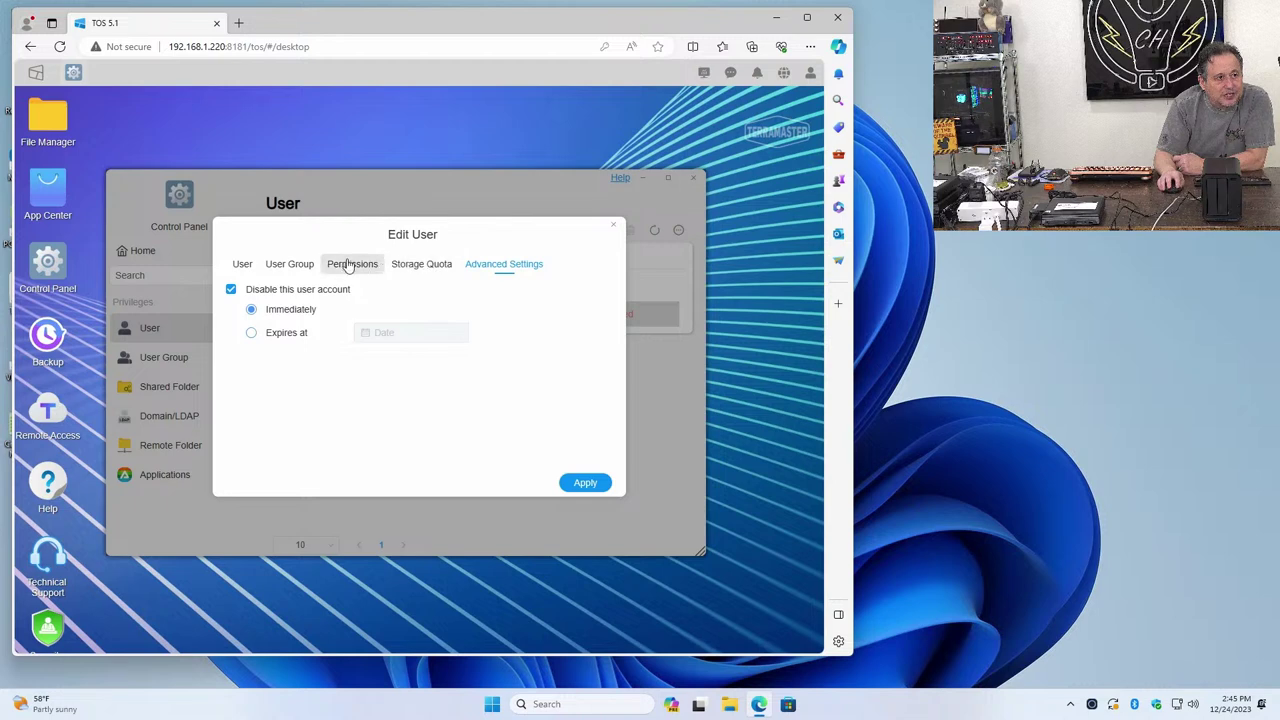
{"action": "left_click", "coordinate": [305, 267]}
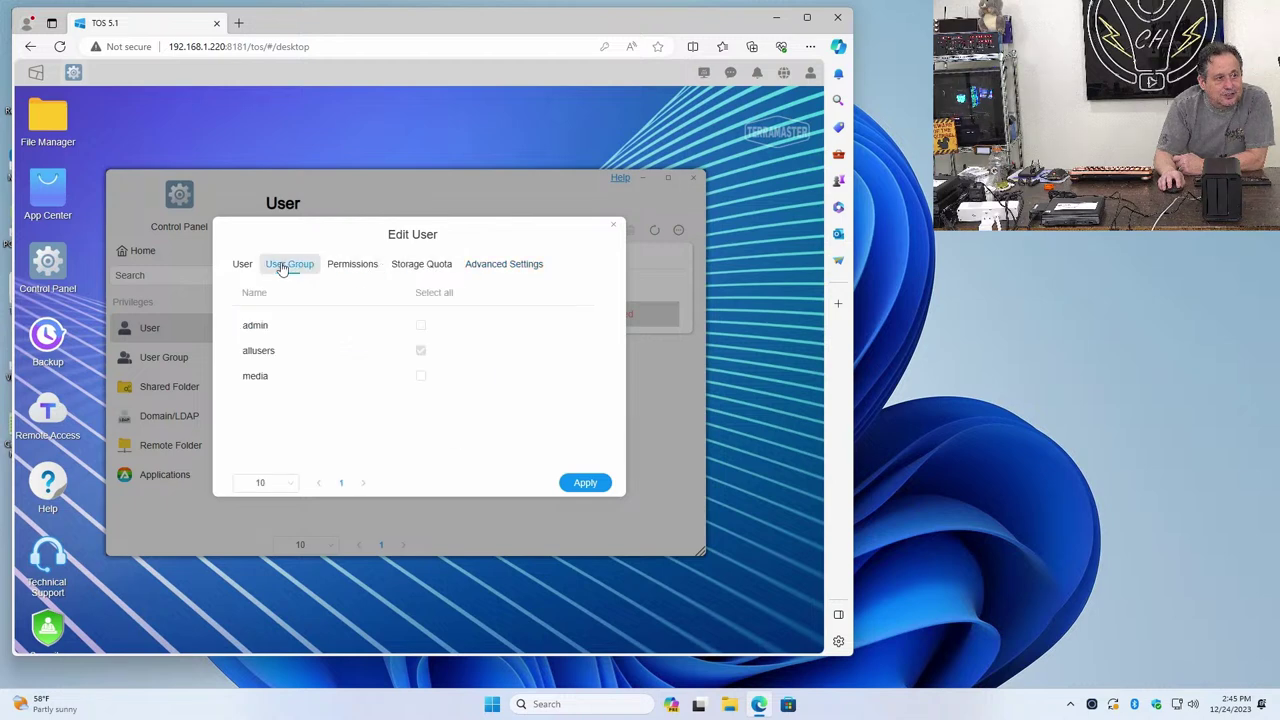
{"action": "left_click", "coordinate": [243, 266]}
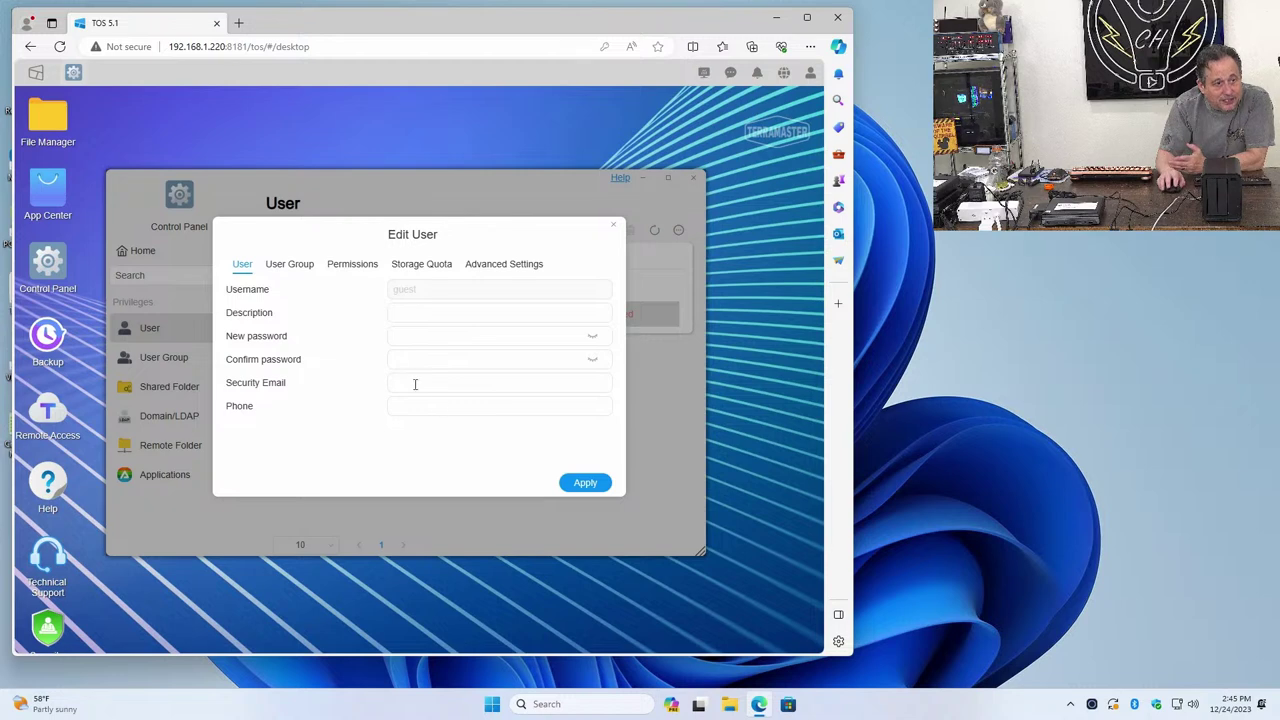
{"action": "left_click", "coordinate": [306, 274]}
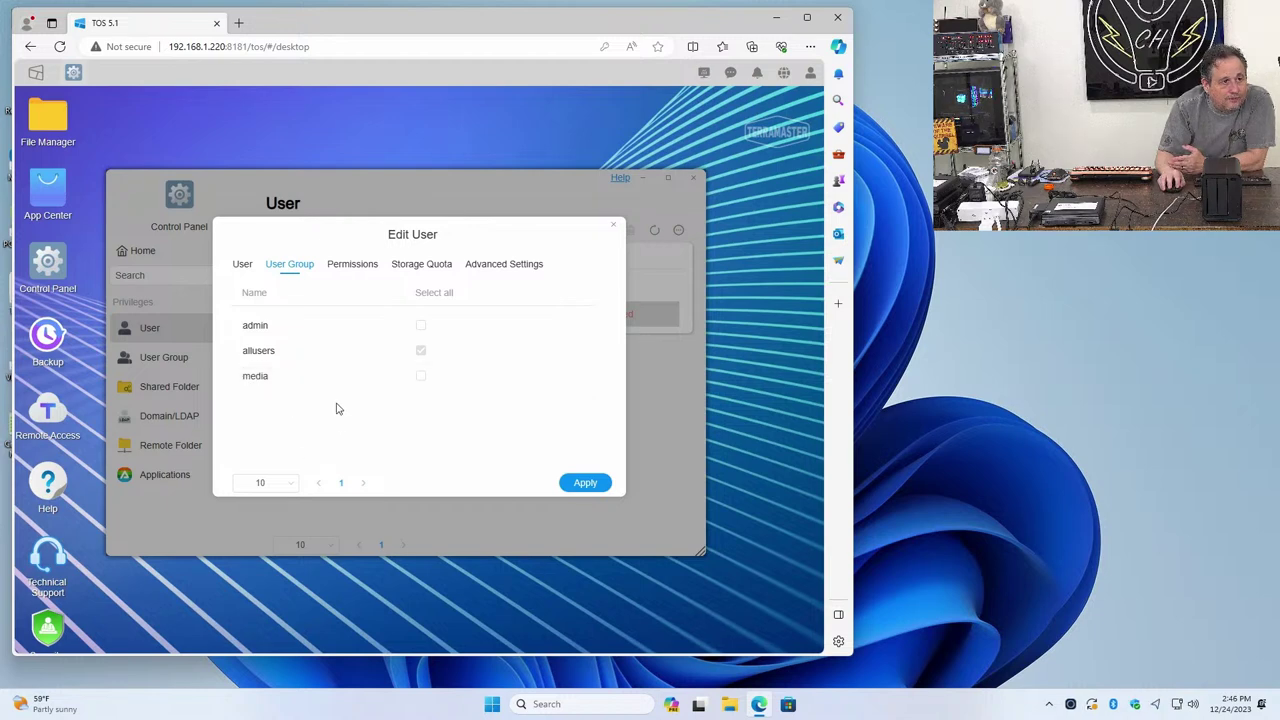
{"action": "left_click", "coordinate": [369, 274]}
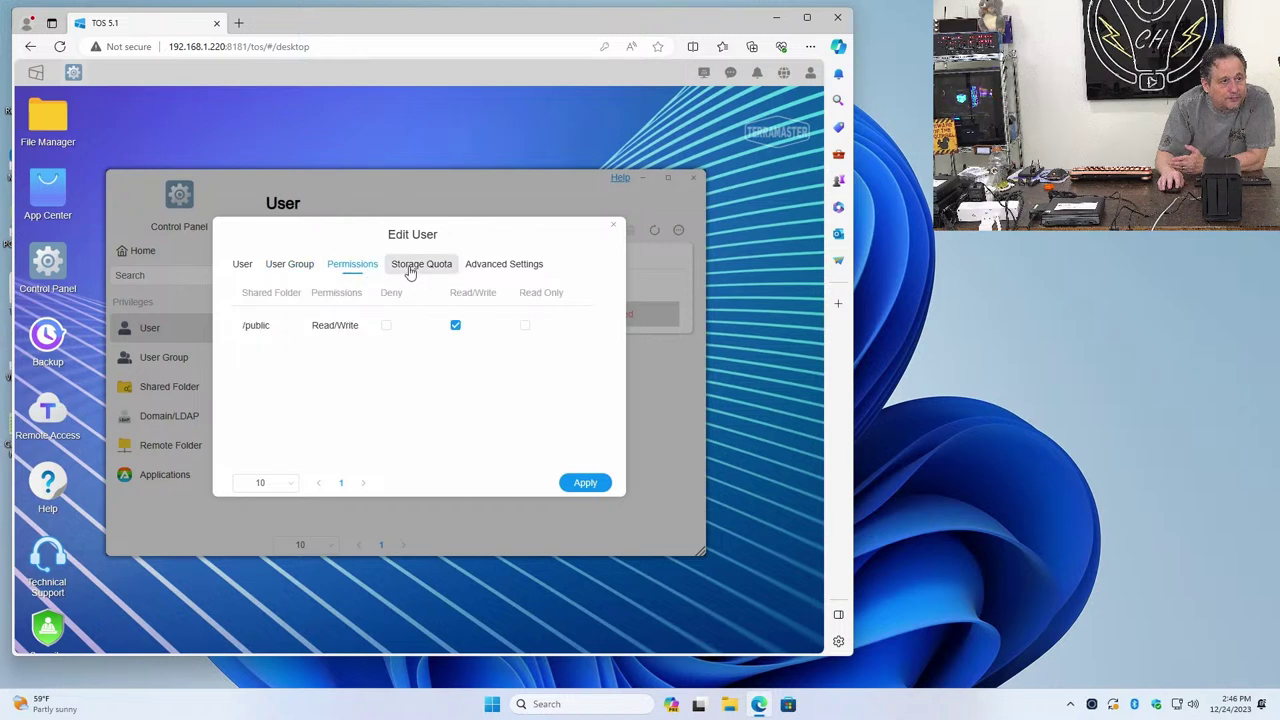
{"action": "left_click", "coordinate": [410, 272]}
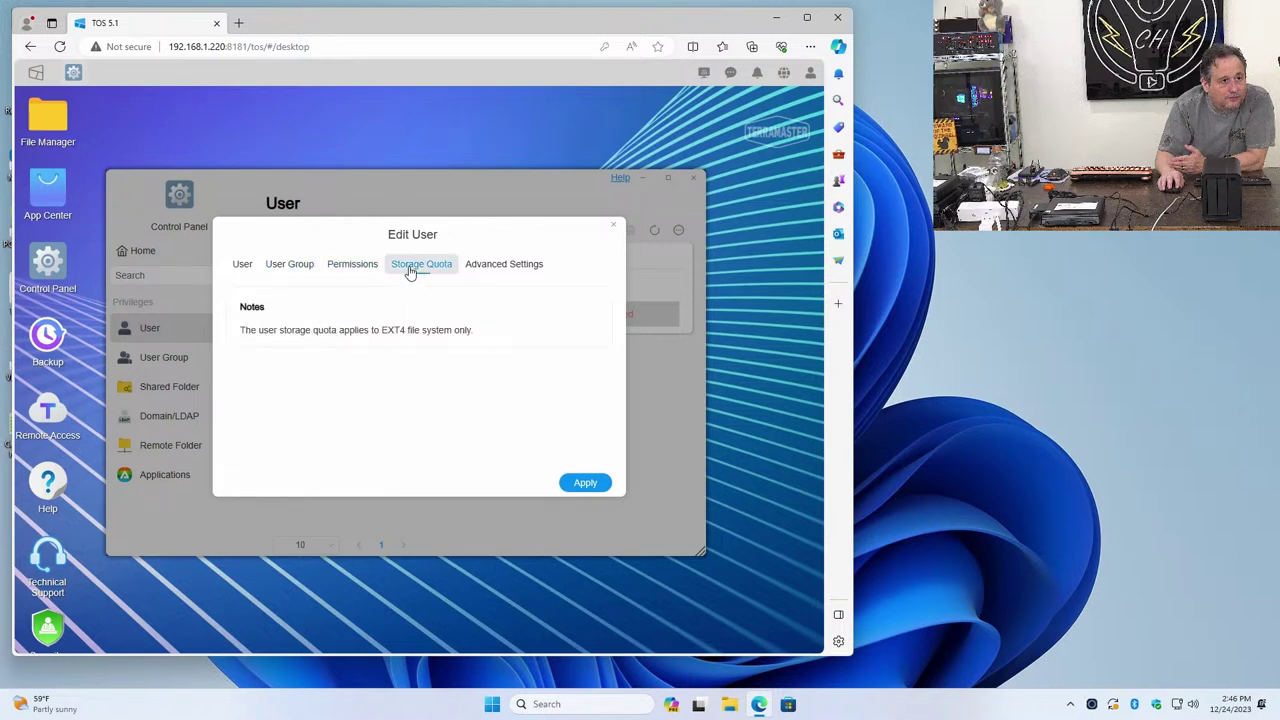
{"action": "left_click", "coordinate": [490, 266]}
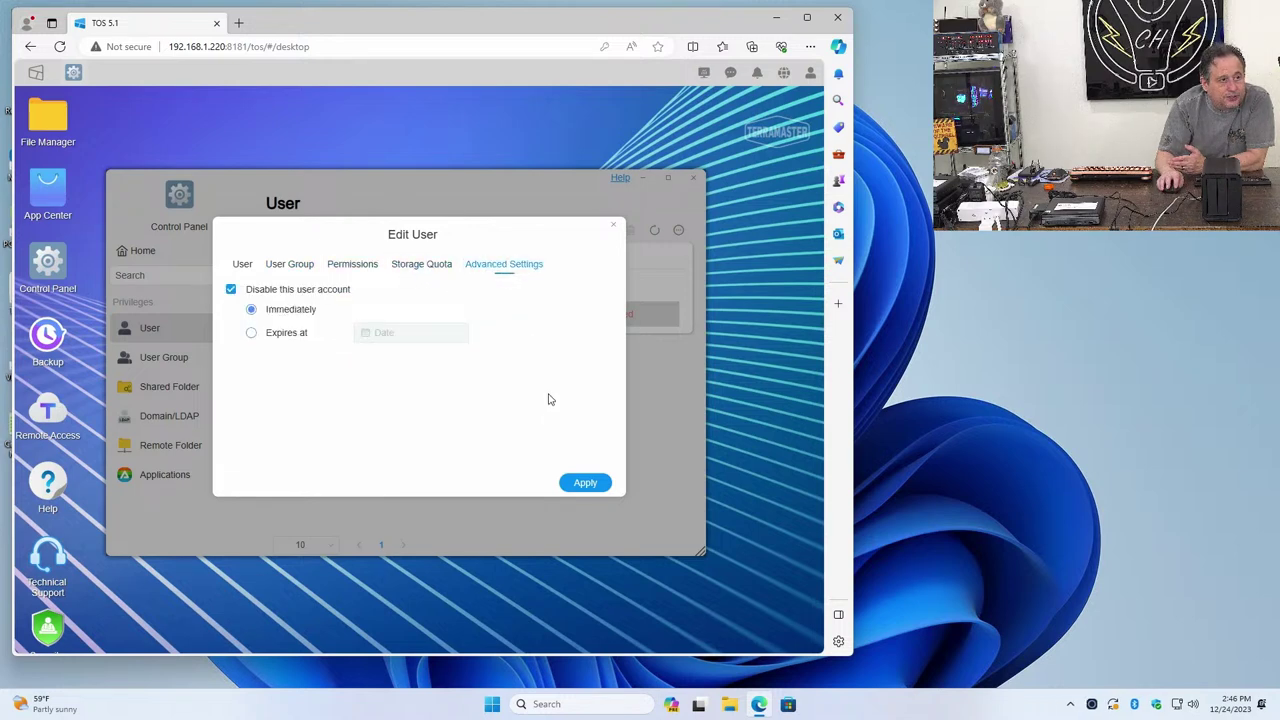
{"action": "left_click", "coordinate": [563, 481]}
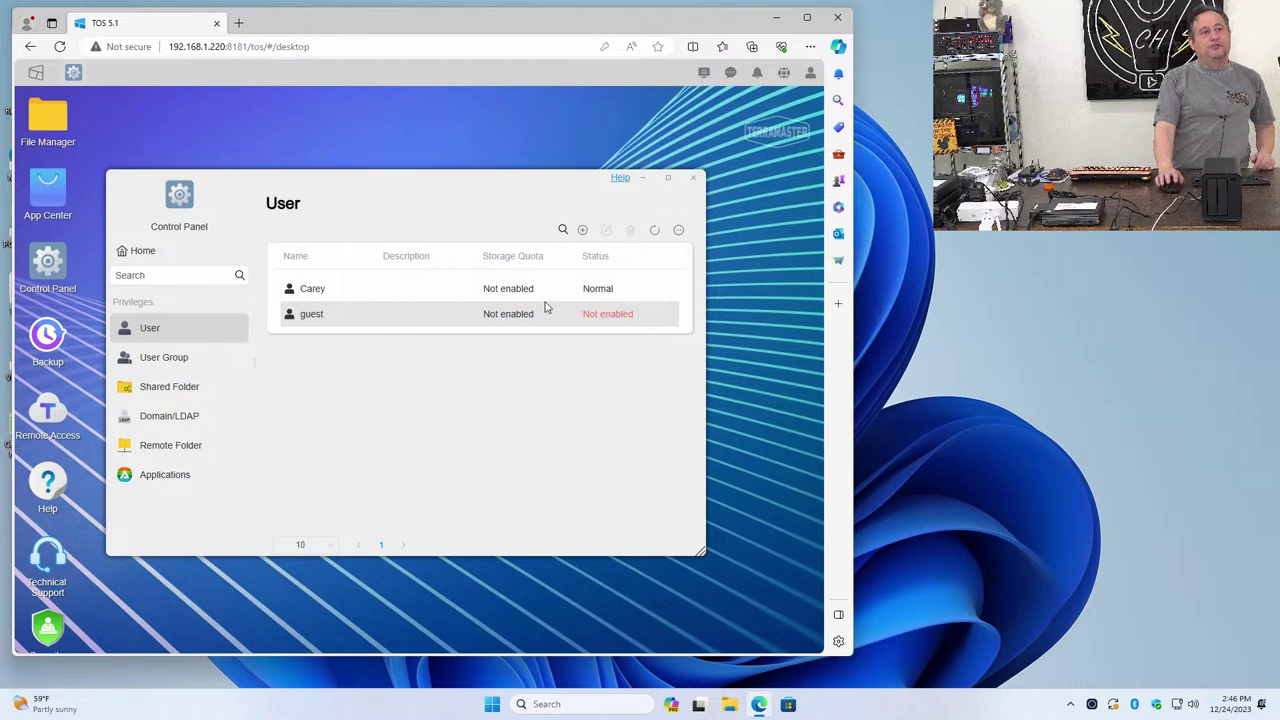
{"action": "left_click", "coordinate": [562, 232]}
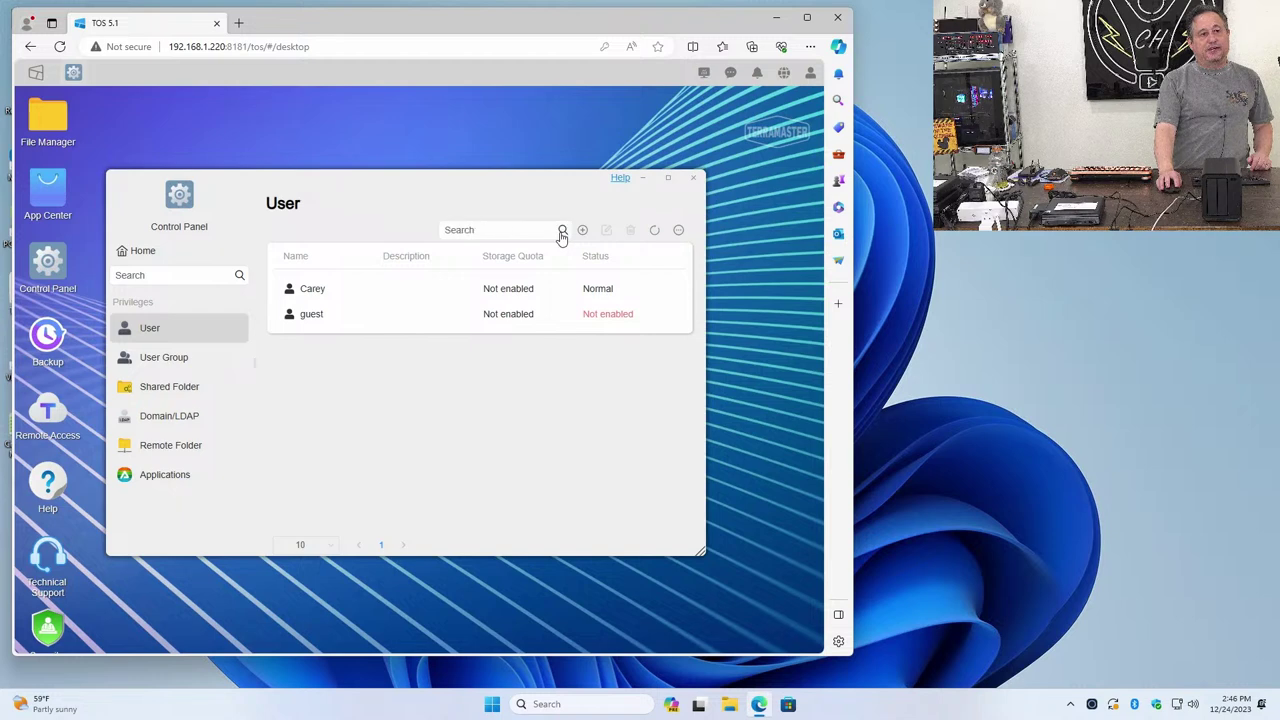
{"action": "left_click", "coordinate": [562, 232]}
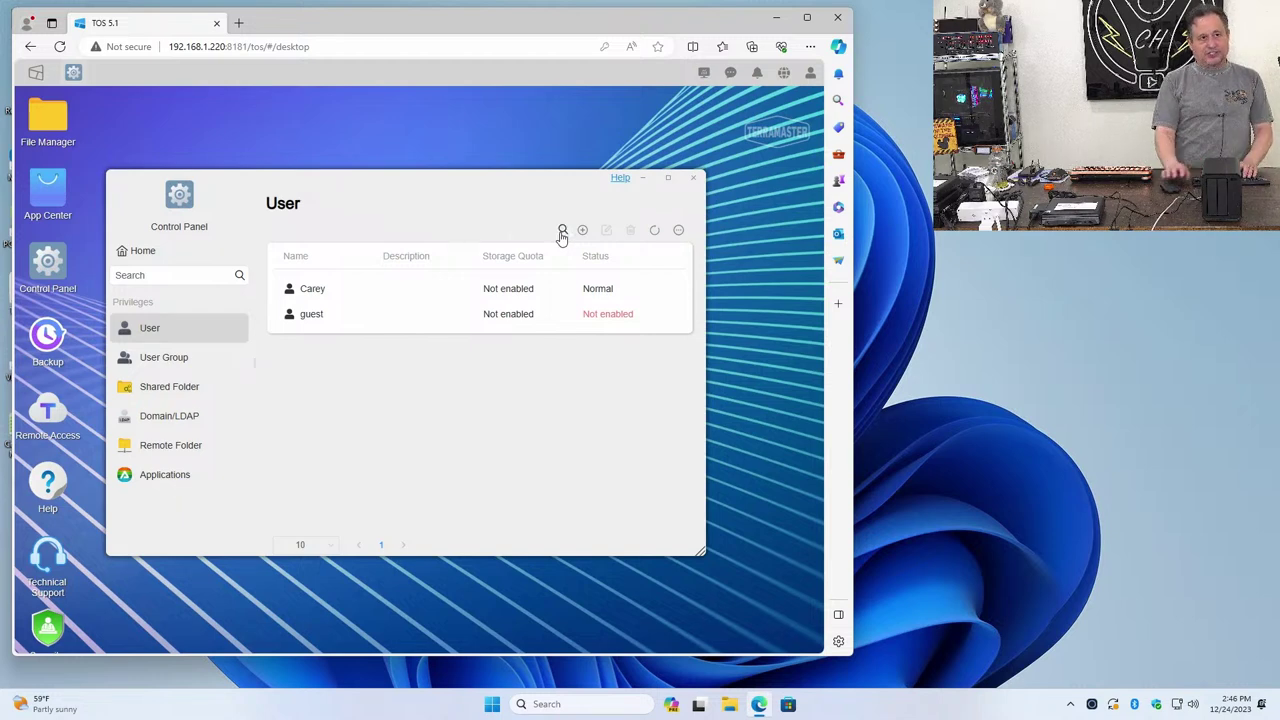
{"action": "left_click", "coordinate": [562, 233]}
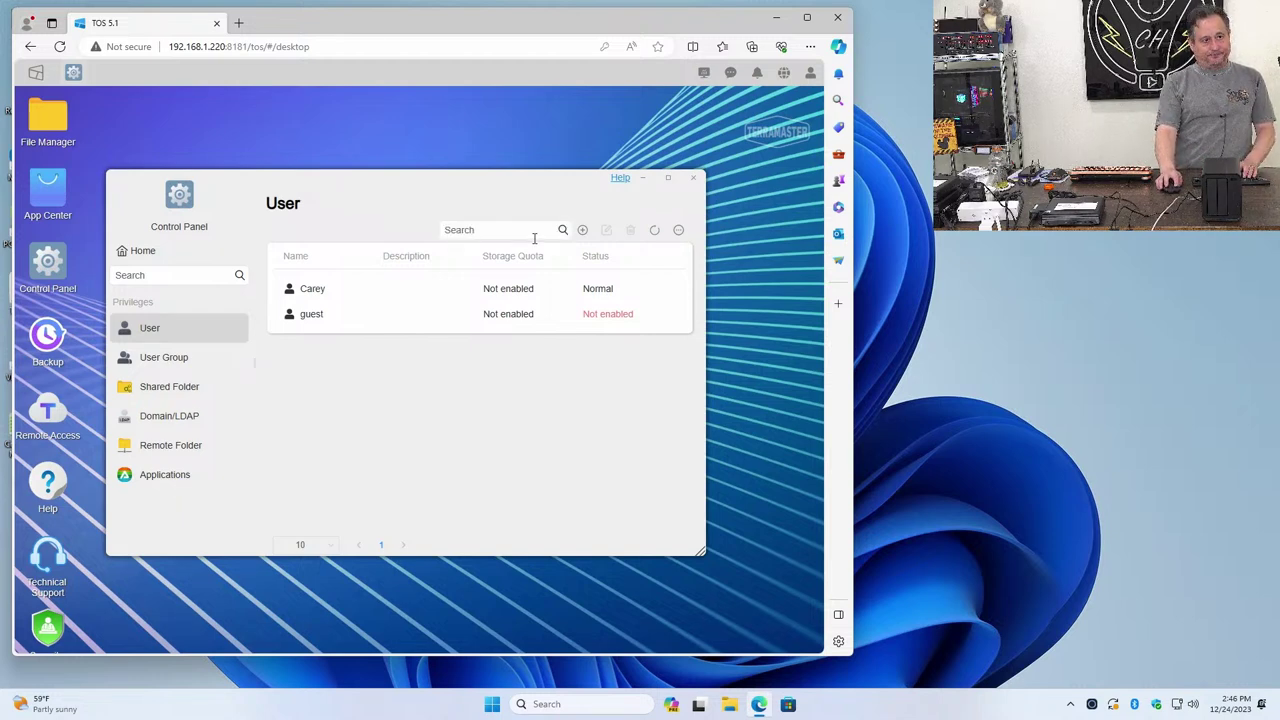
{"action": "type", "text": "enab"}
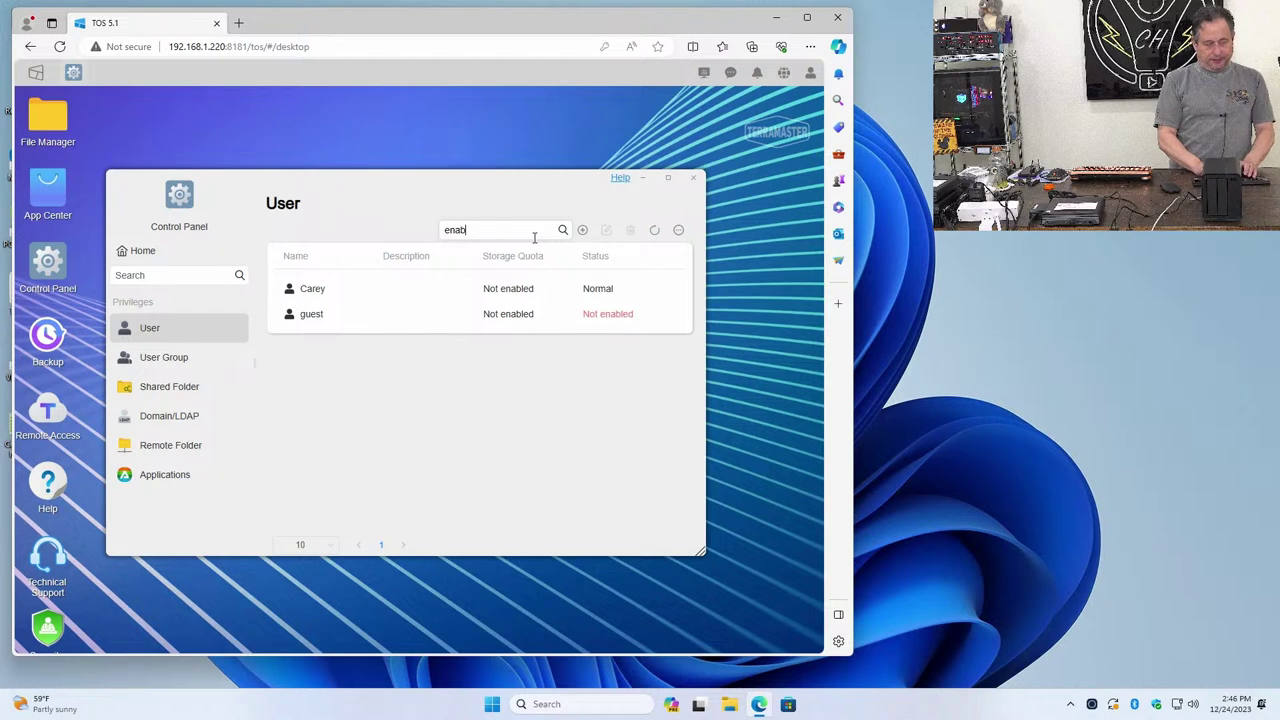
{"action": "type", "text": "le guest"}
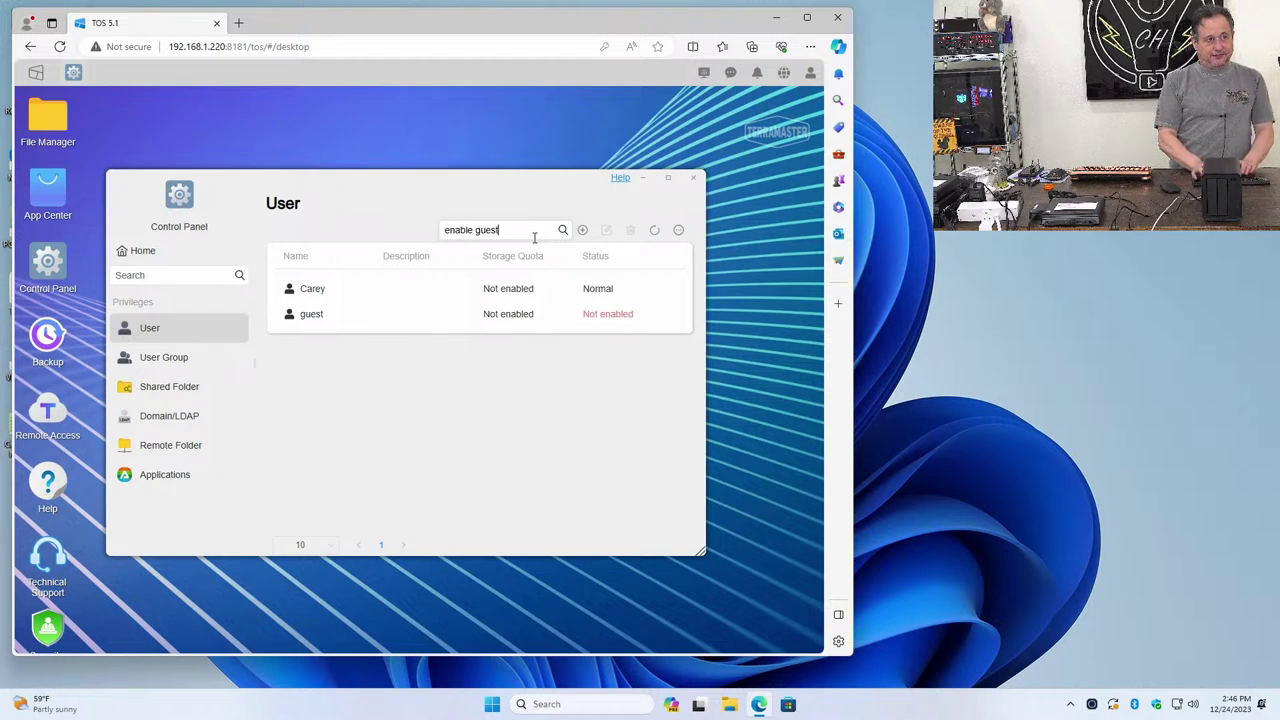
{"action": "key", "text": "Return"}
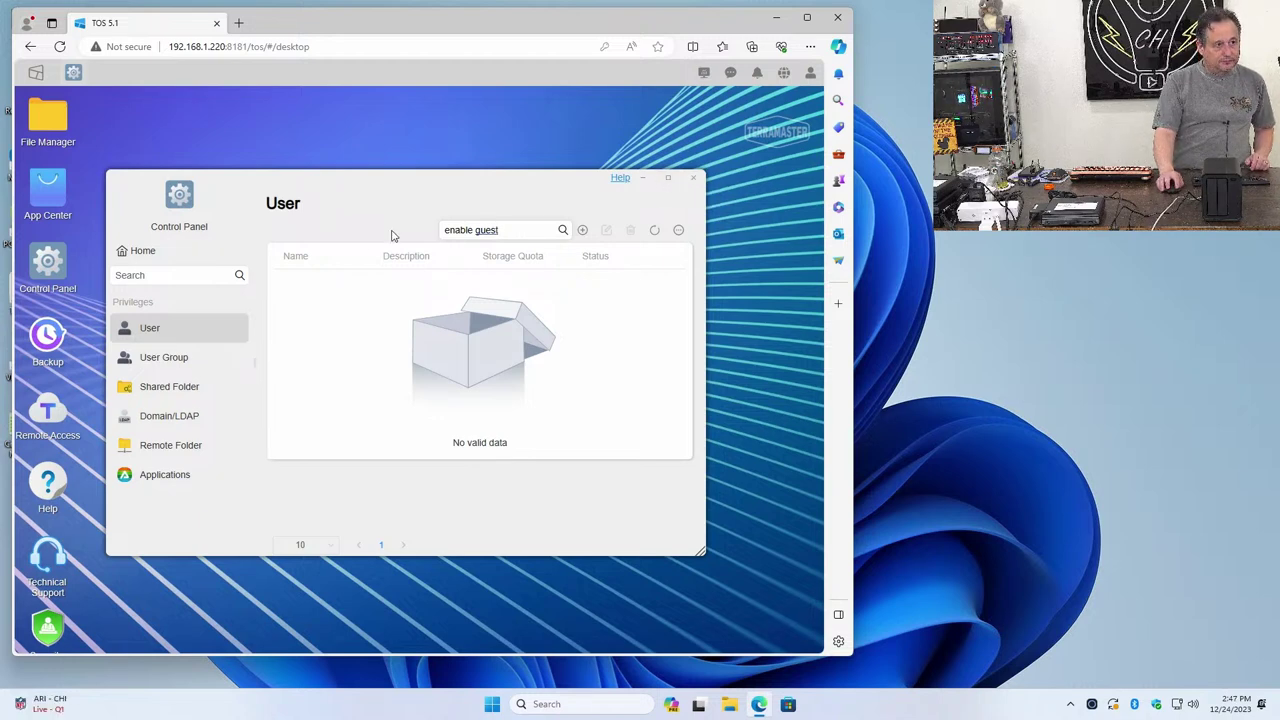
{"action": "left_click", "coordinate": [150, 341]}
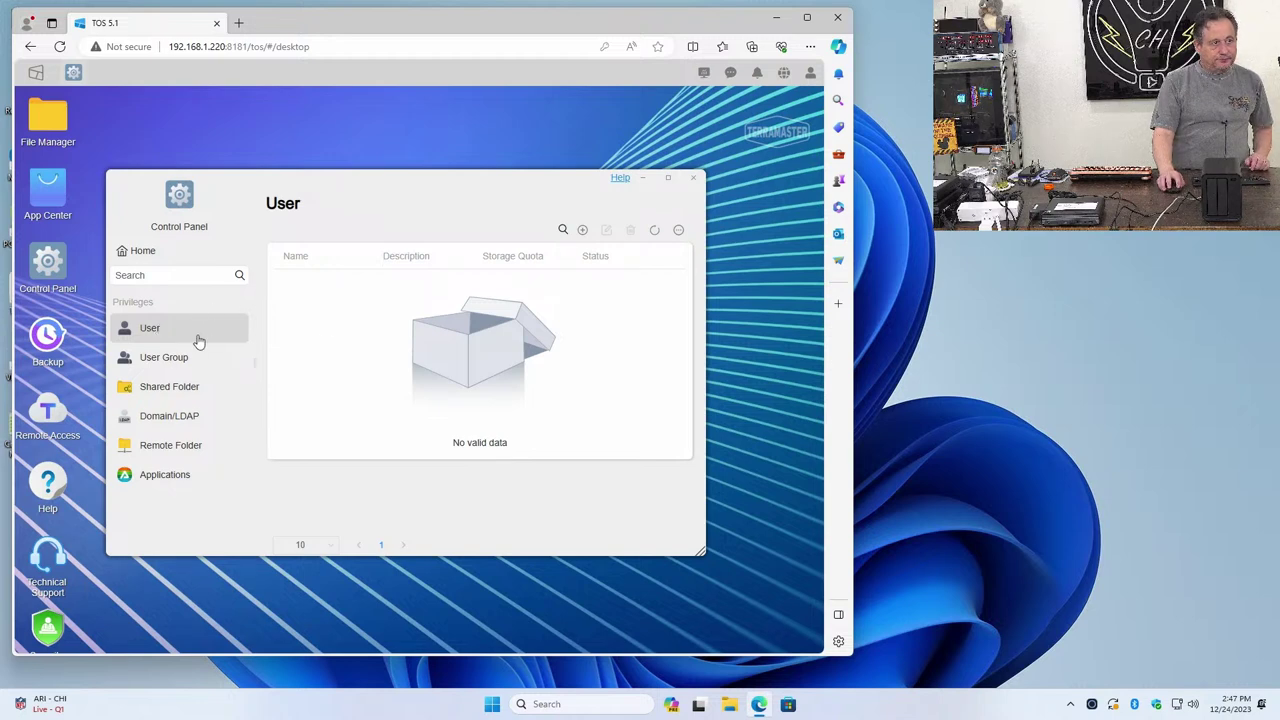
{"action": "left_click", "coordinate": [182, 357]}
{"action": "left_click", "coordinate": [185, 341]}
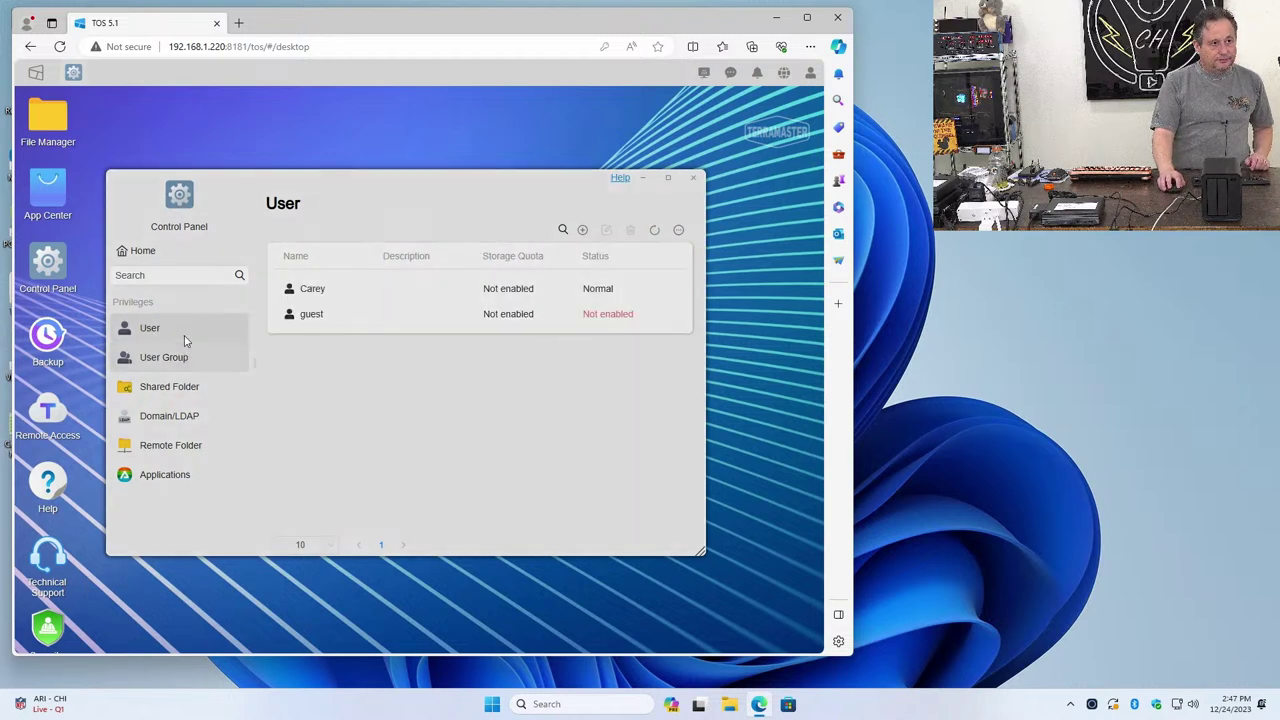
{"action": "left_click", "coordinate": [598, 313]}
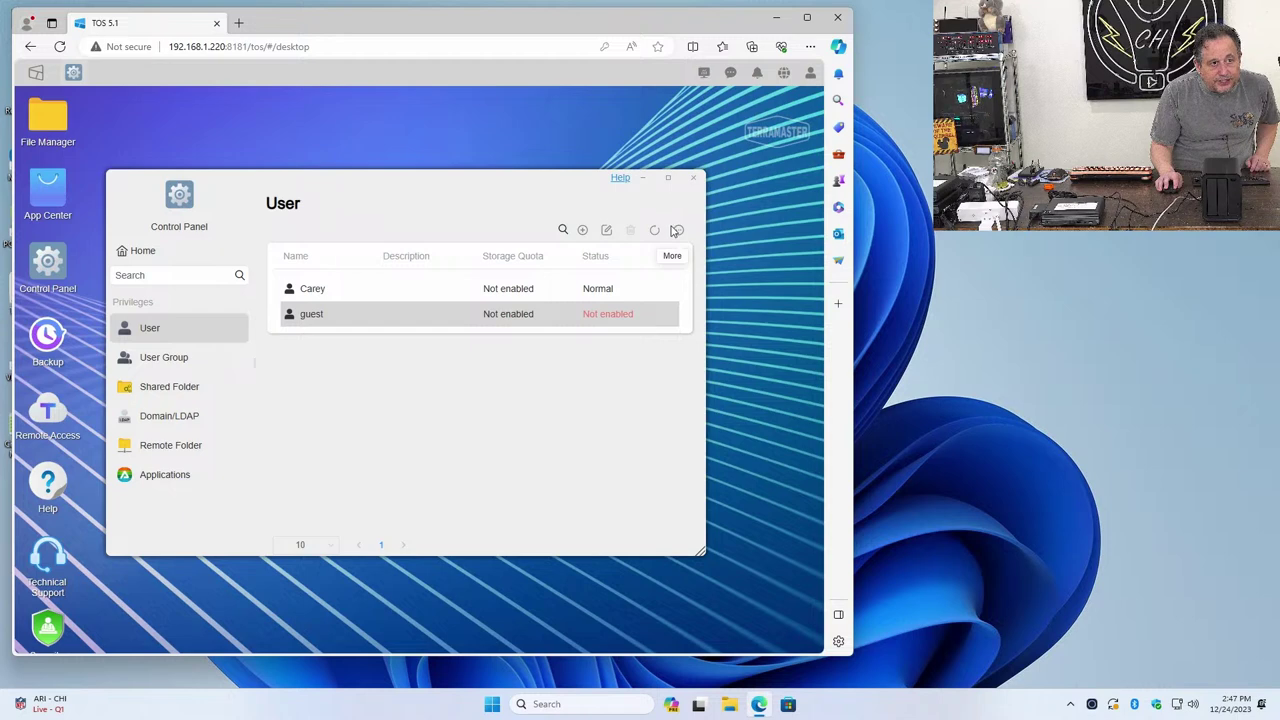
{"action": "left_click", "coordinate": [675, 231]}
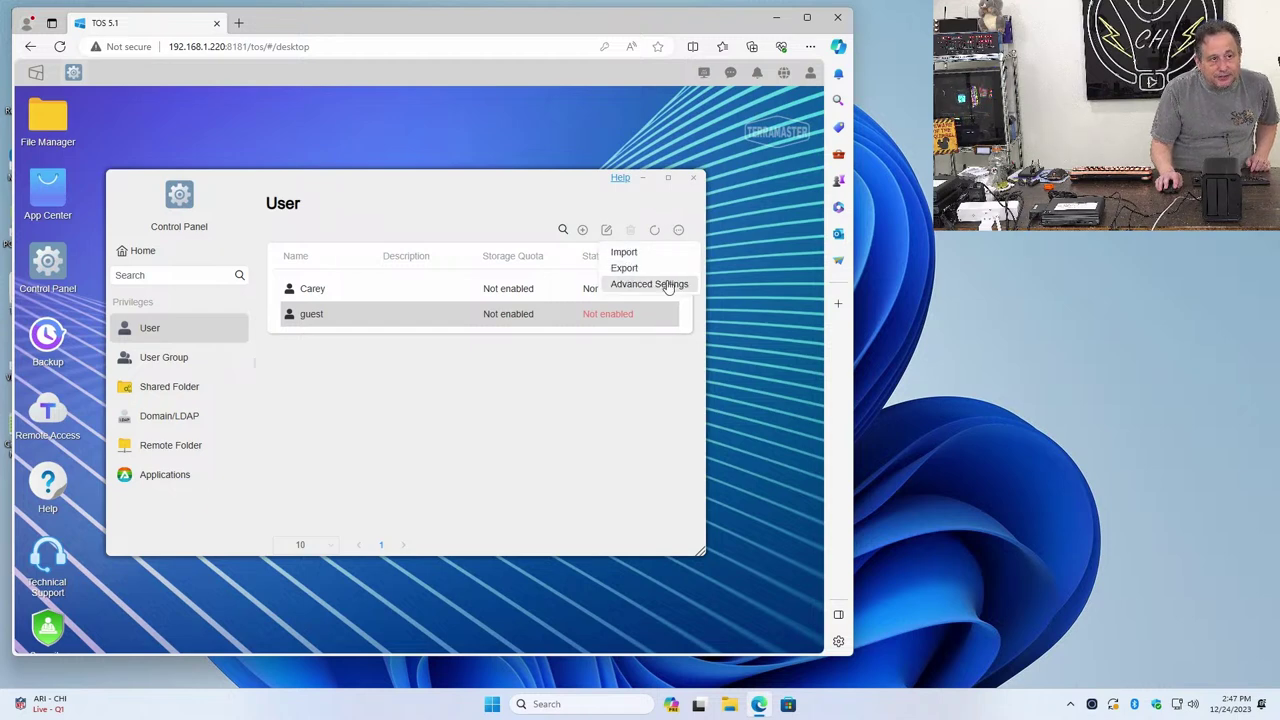
{"action": "left_click", "coordinate": [669, 287]}
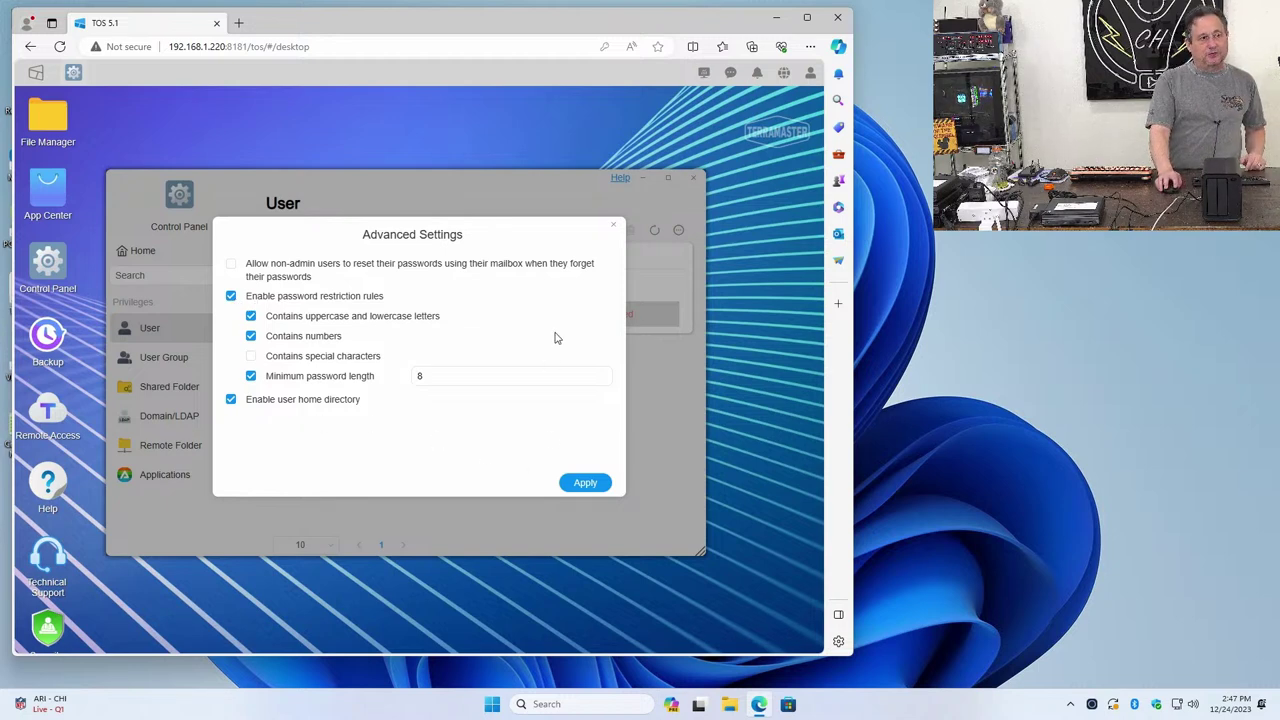
{"action": "left_click", "coordinate": [615, 227]}
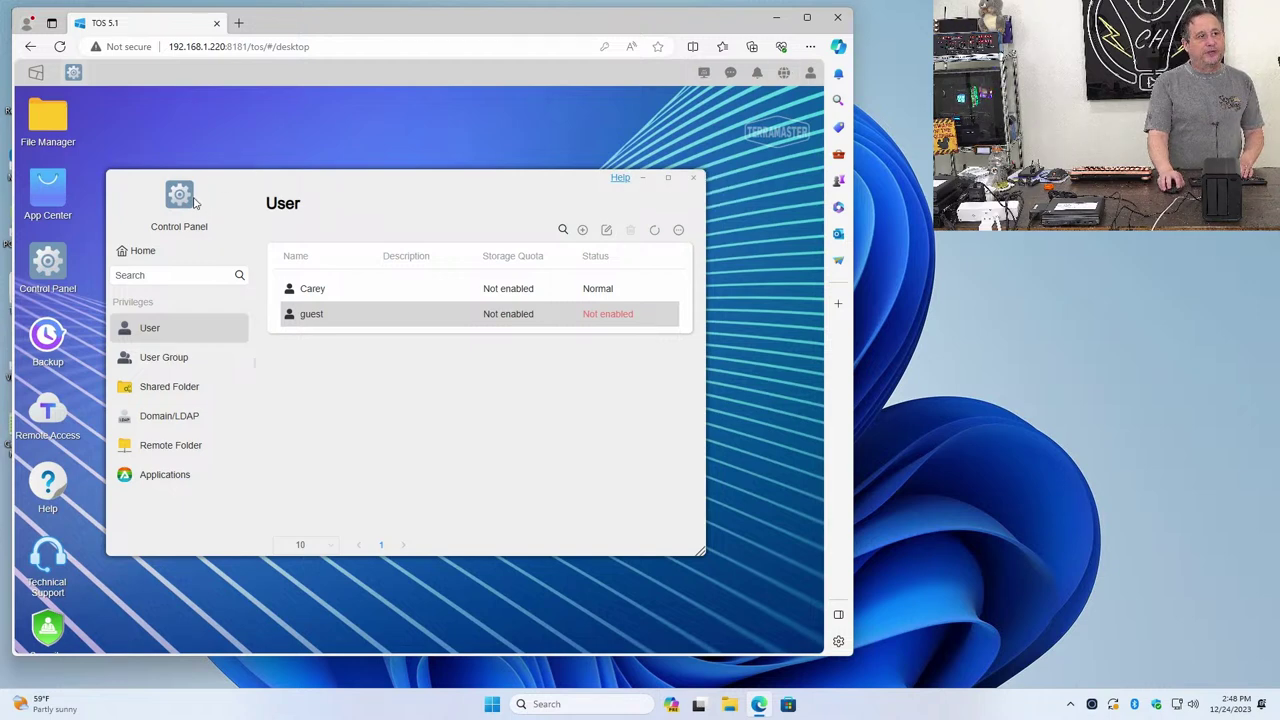
Go back to the Control Panel home and scroll down to the Storage Manager tools
{"action": "left_click", "coordinate": [123, 255]}
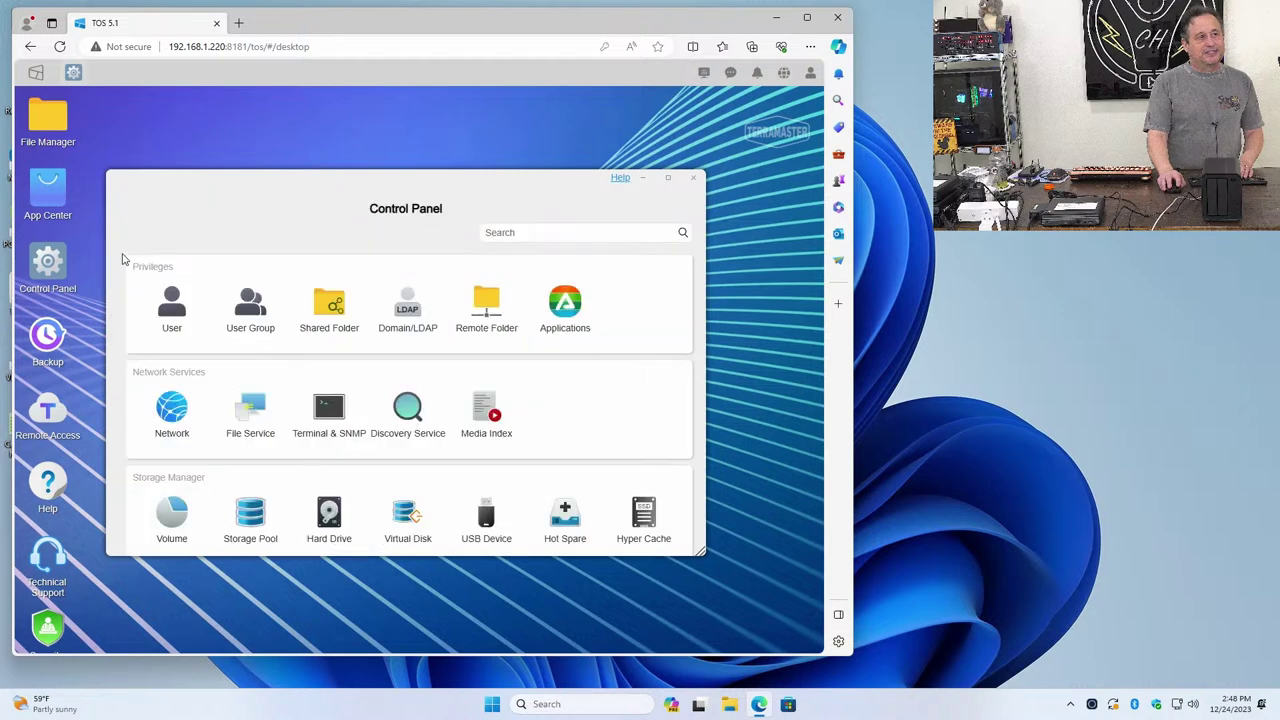
{"action": "scroll", "coordinate": [330, 468], "scroll_direction": "down", "scroll_amount": 1}
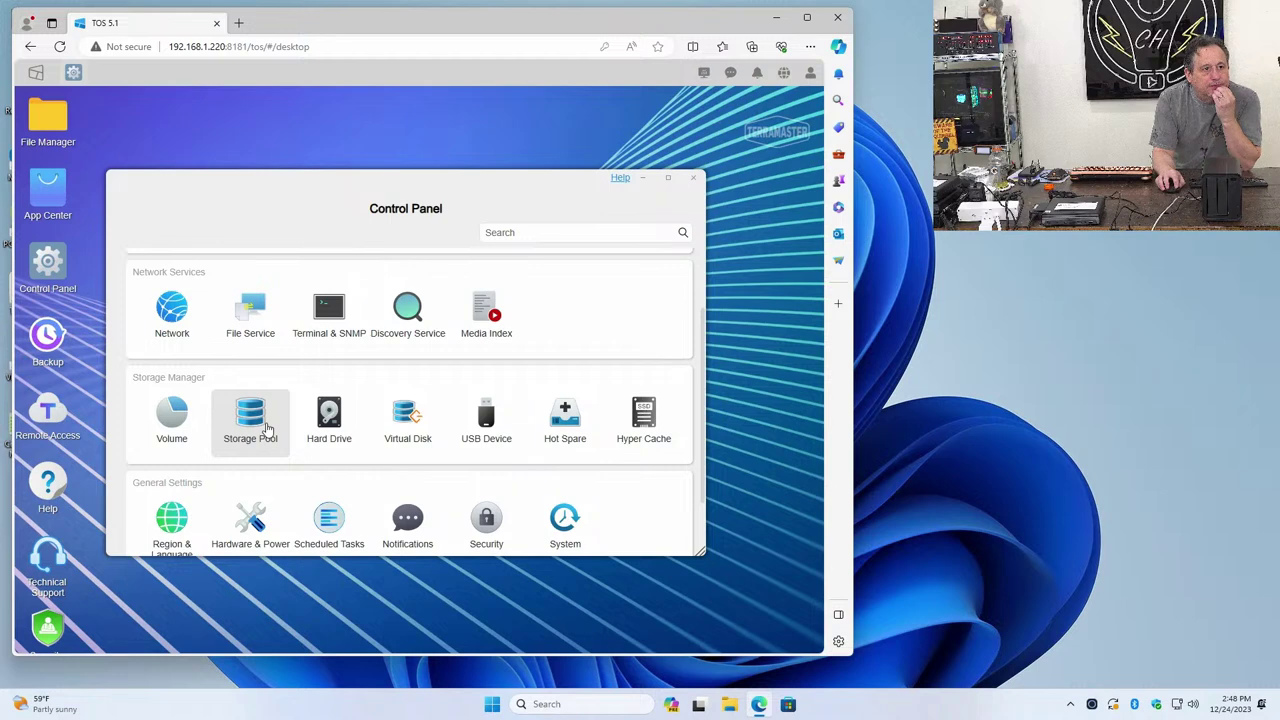
Inspect Storage Pool 1, then show BTRFS Volume 1 synchronizing at 1.38%
{"action": "left_click", "coordinate": [181, 427]}
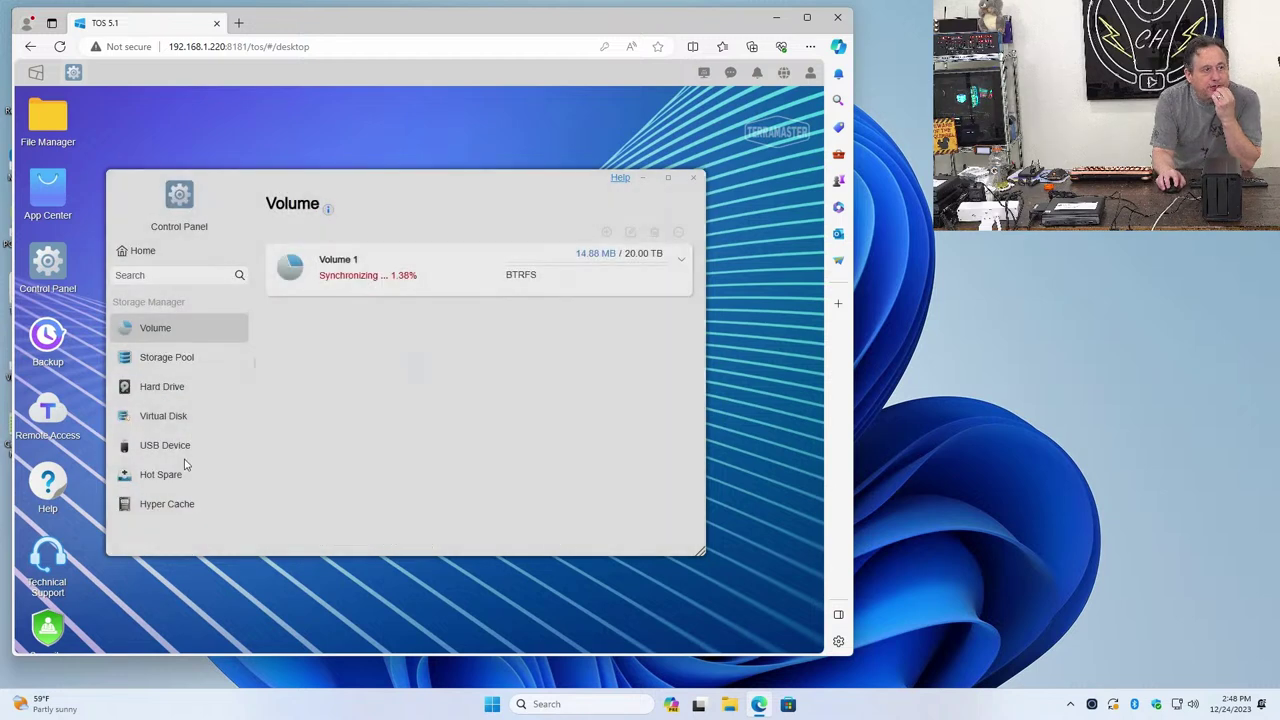
{"action": "left_click", "coordinate": [165, 362]}
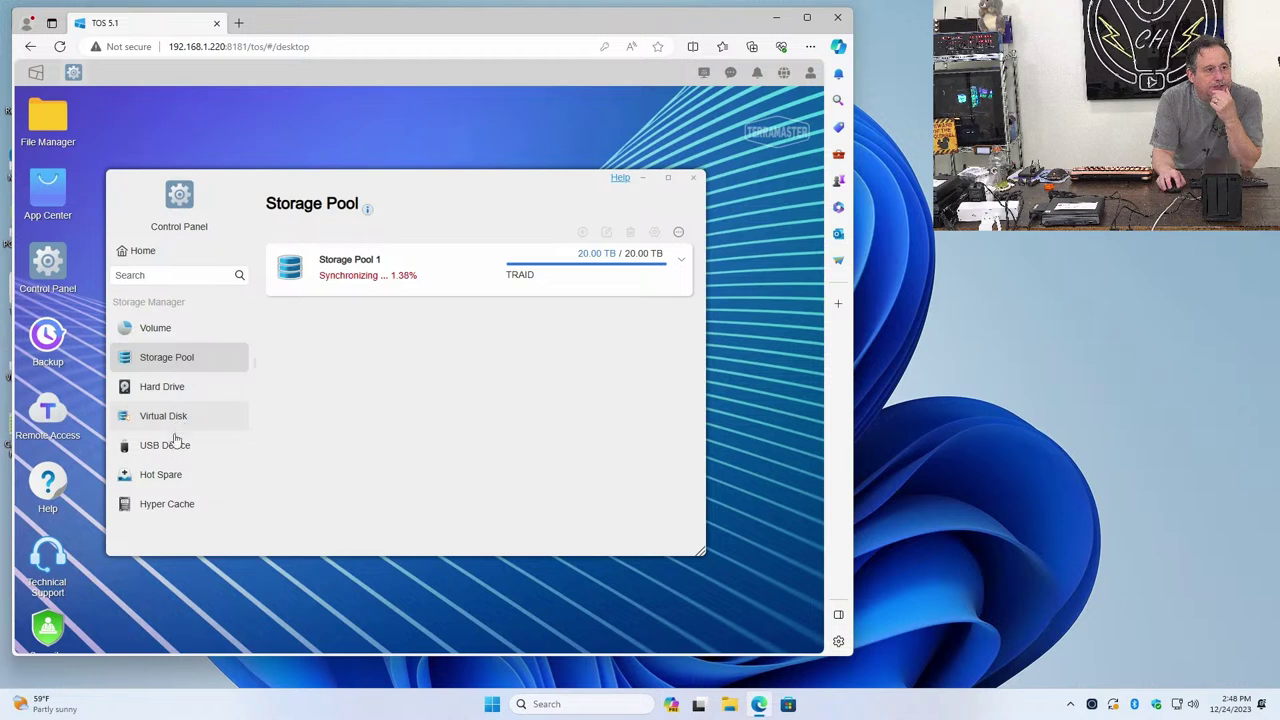
{"action": "left_click", "coordinate": [145, 333]}
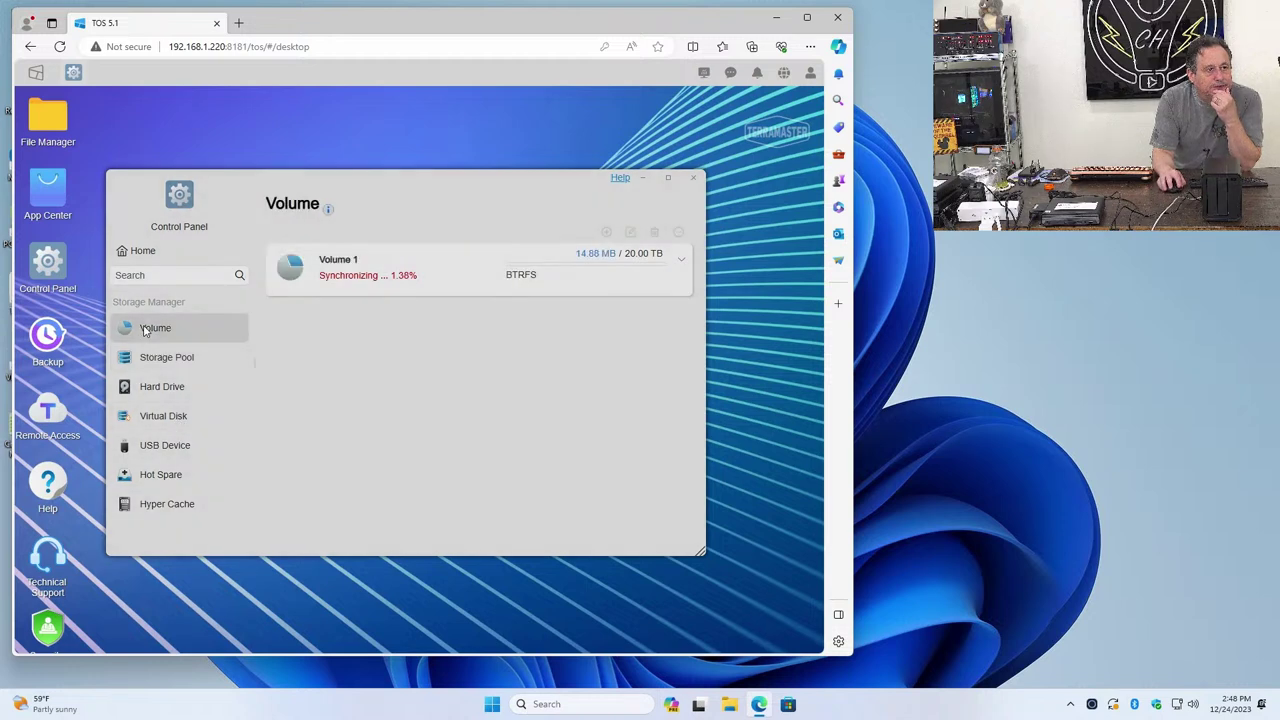
{"action": "left_click", "coordinate": [150, 358]}
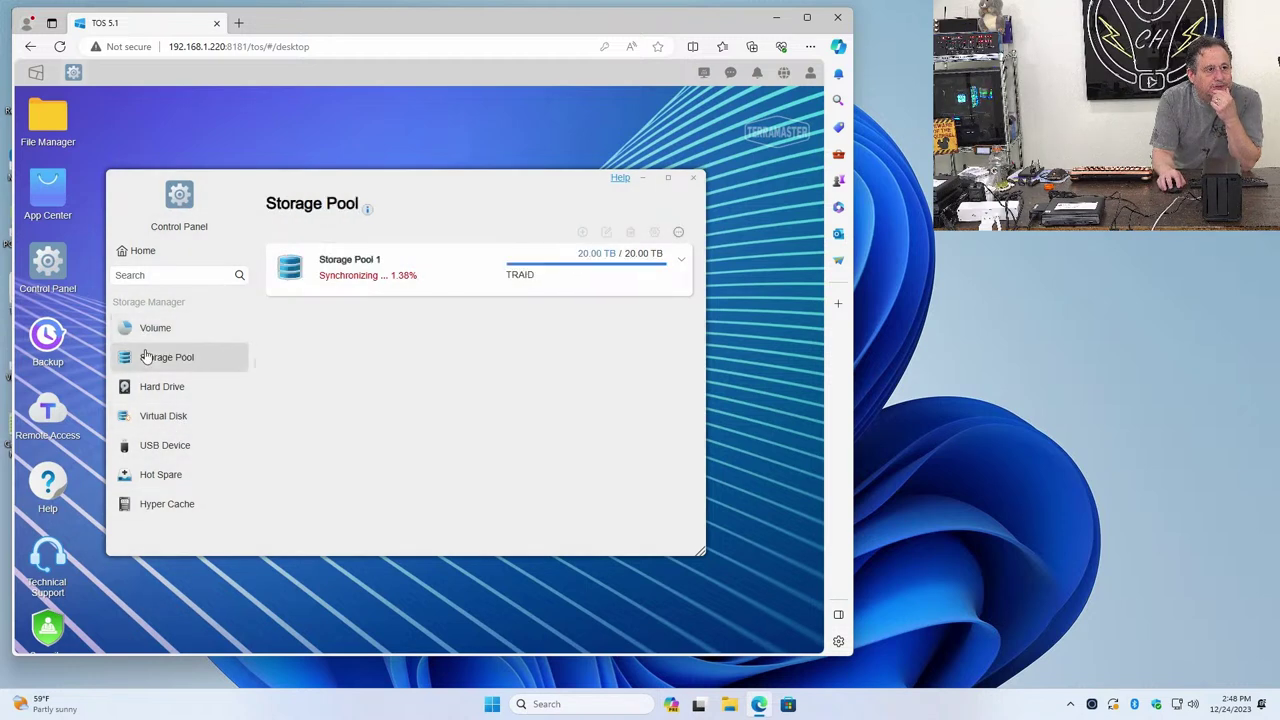
{"action": "left_click", "coordinate": [336, 277]}
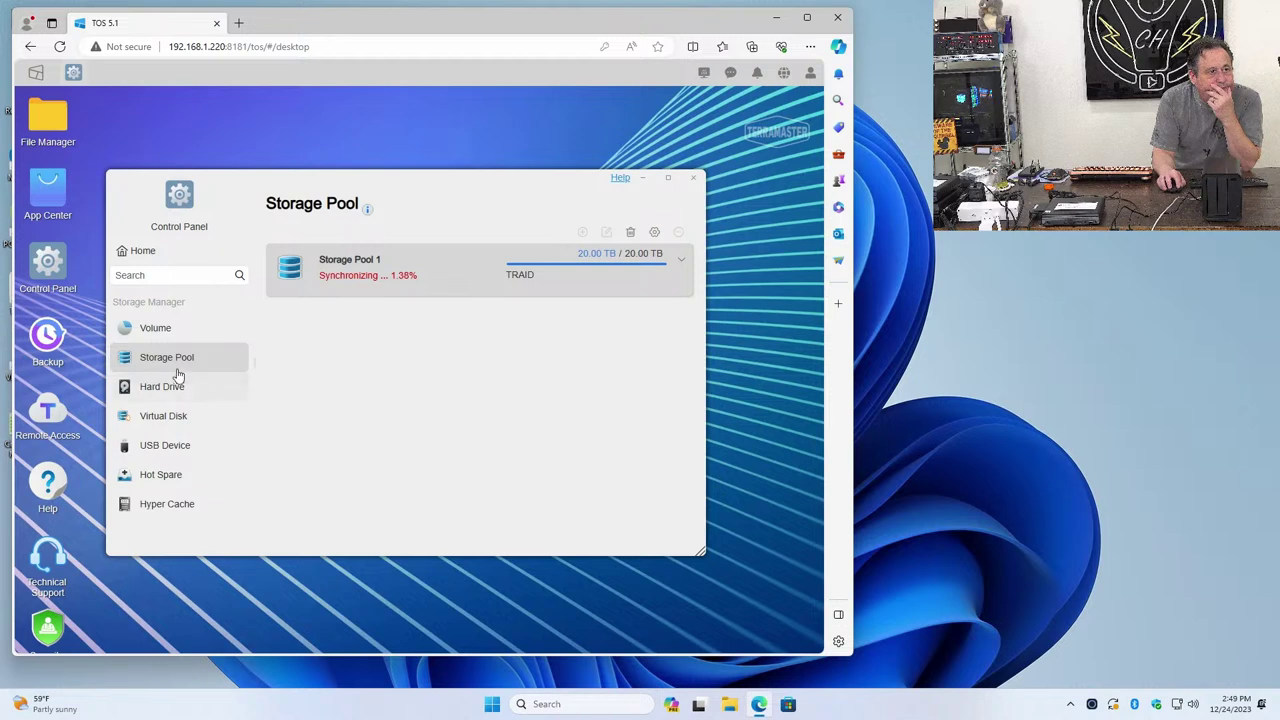
{"action": "left_click", "coordinate": [185, 332]}
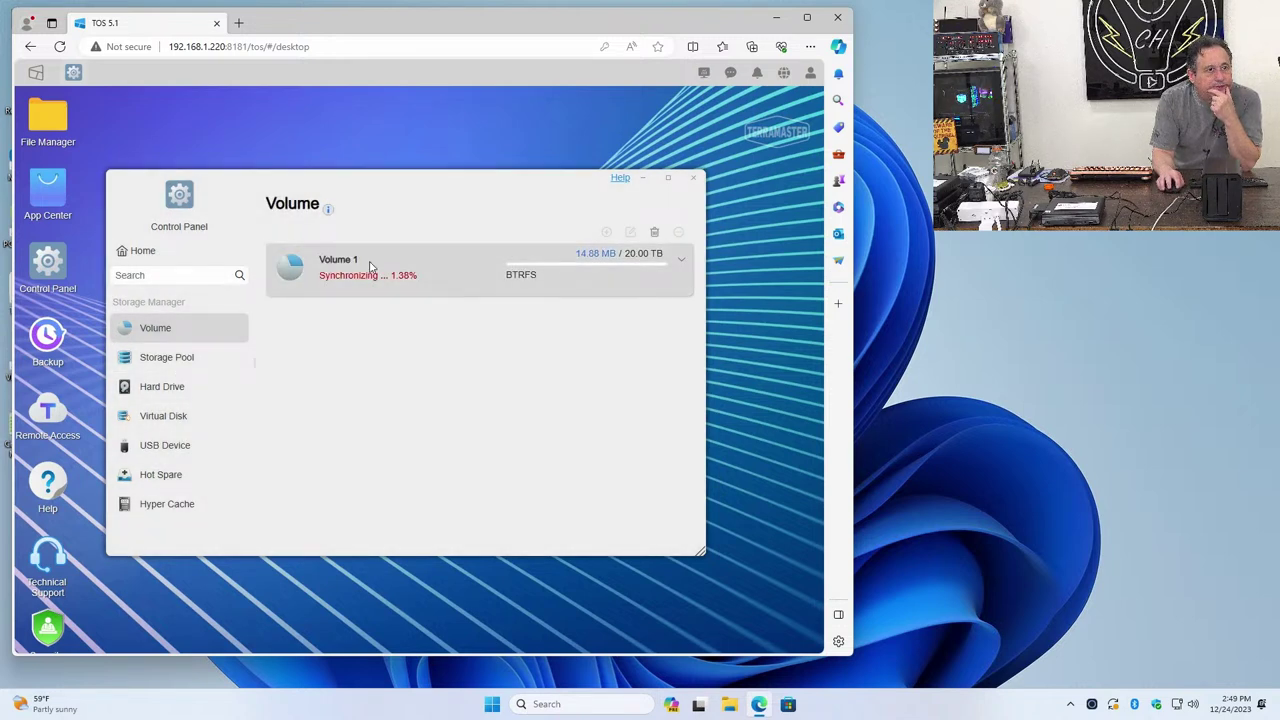
{"action": "left_click", "coordinate": [682, 262]}
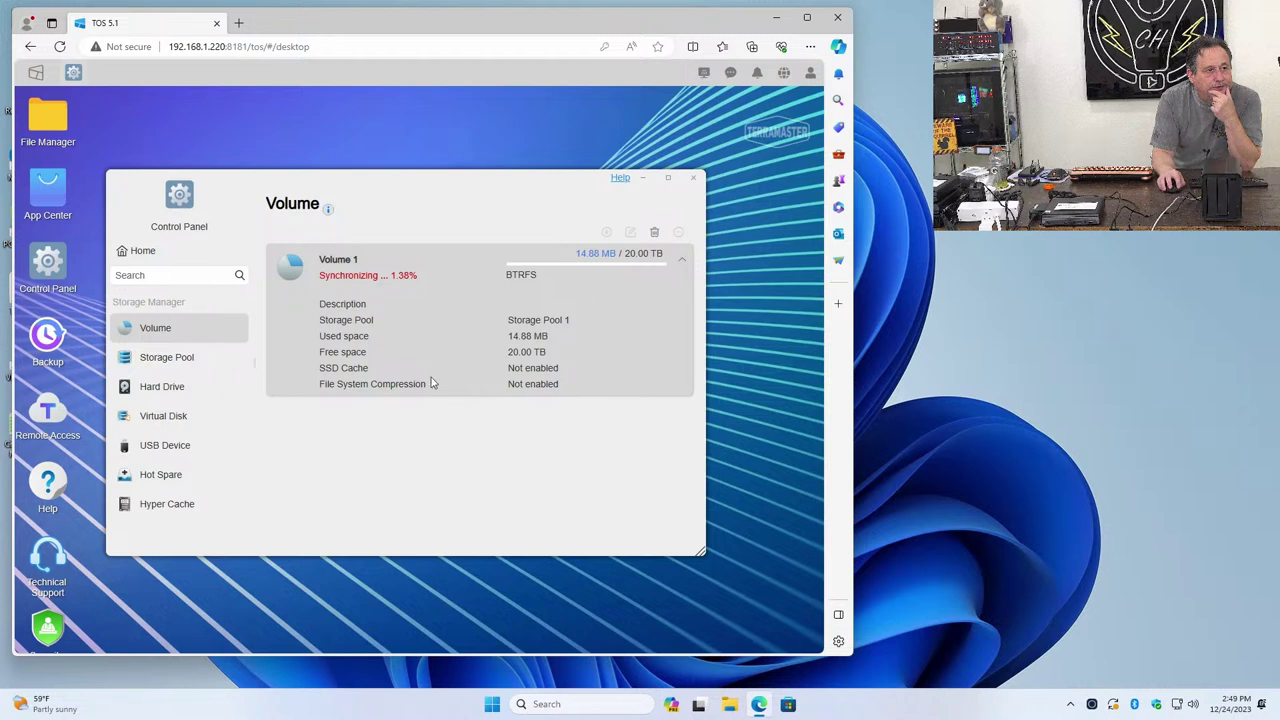
{"action": "left_click", "coordinate": [169, 362]}
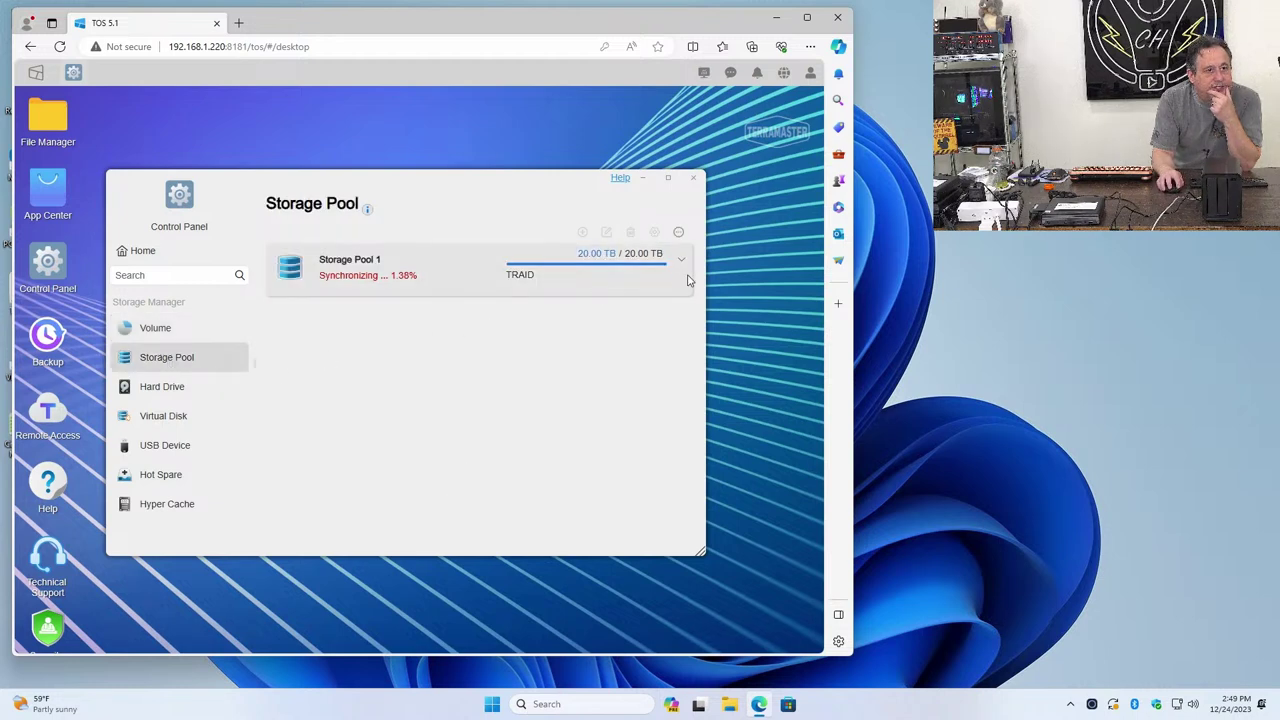
{"action": "left_click", "coordinate": [681, 263]}
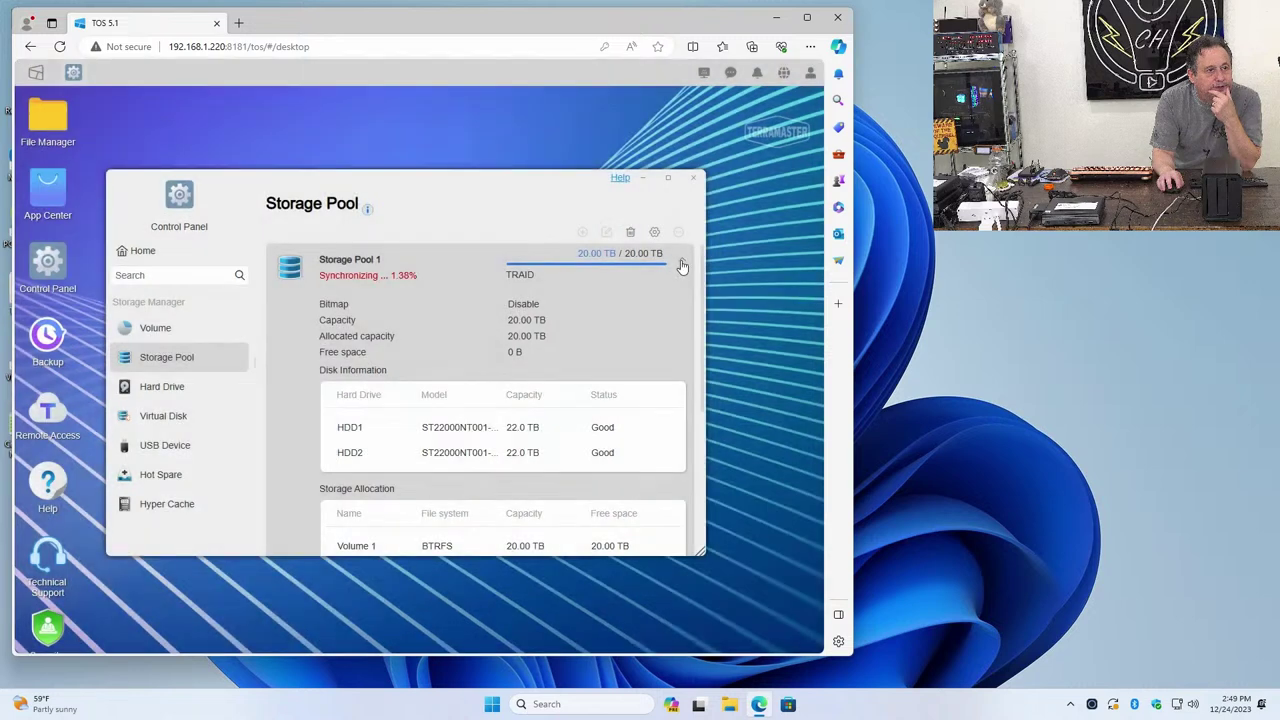
{"action": "scroll", "coordinate": [567, 375], "scroll_direction": "down", "scroll_amount": 2}
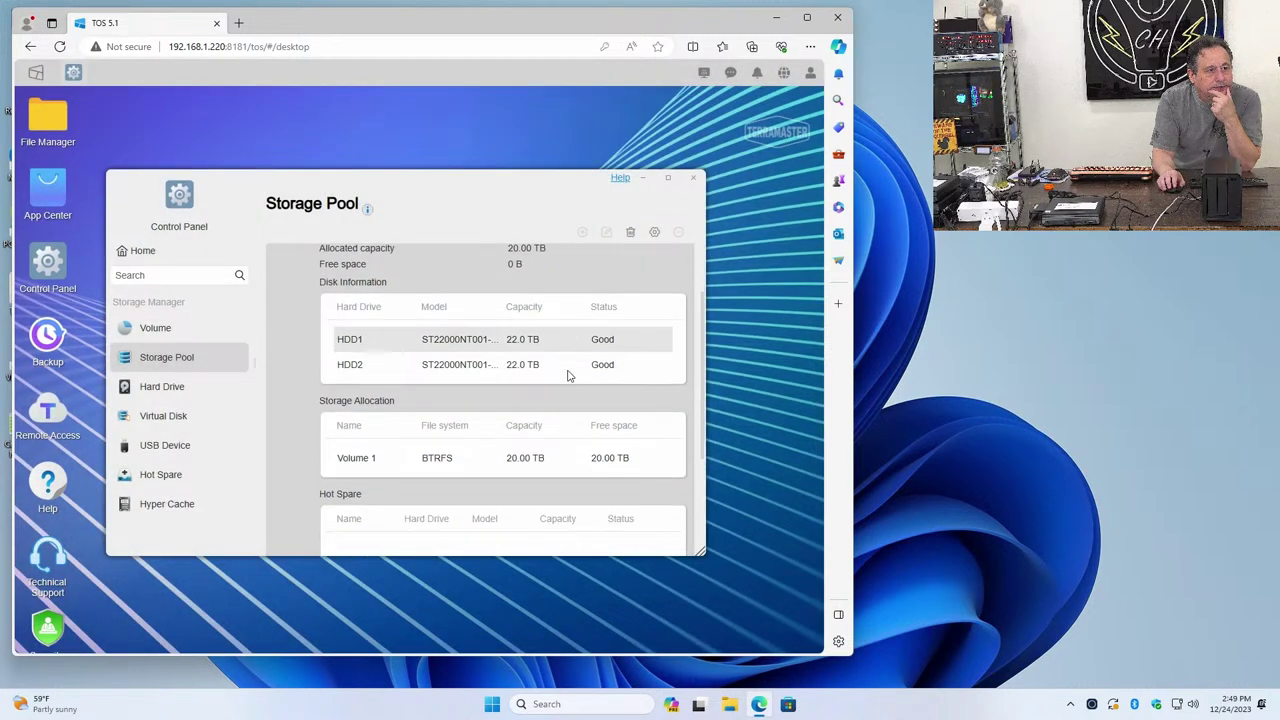
{"action": "scroll", "coordinate": [567, 375], "scroll_direction": "down", "scroll_amount": 2}
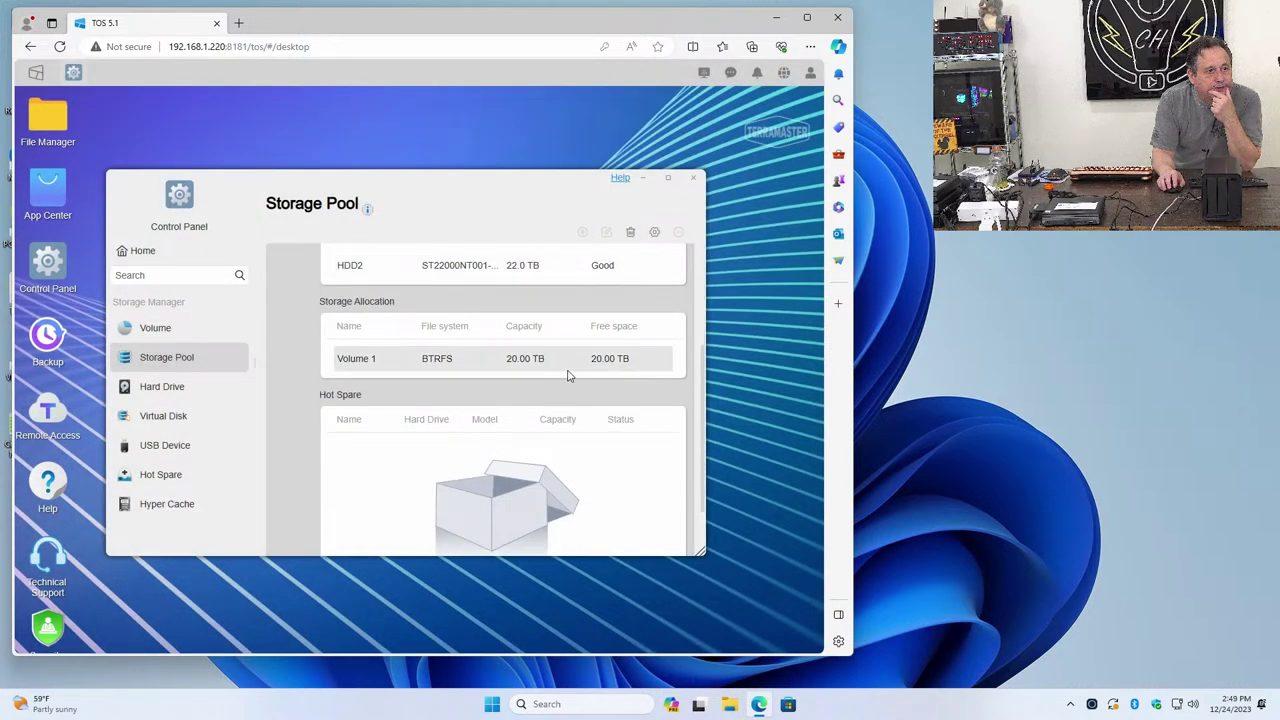
{"action": "scroll", "coordinate": [567, 375], "scroll_direction": "down", "scroll_amount": 2}
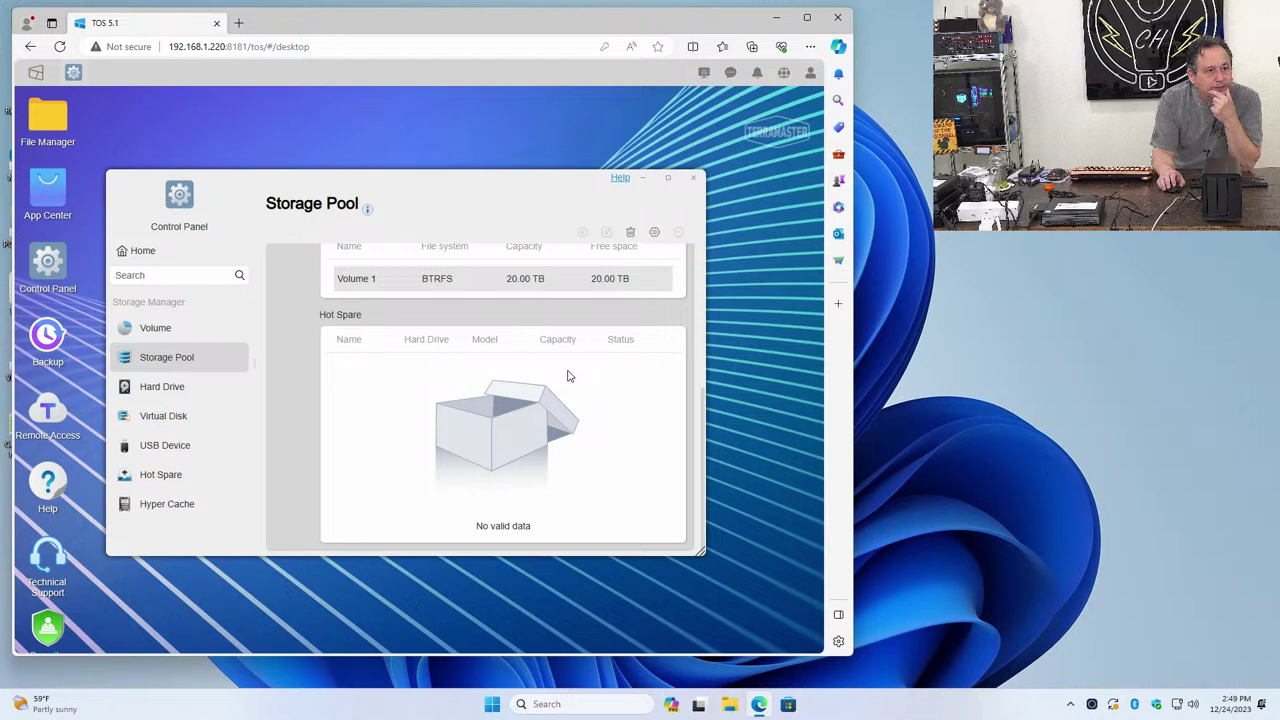
{"action": "scroll", "coordinate": [567, 375], "scroll_direction": "up", "scroll_amount": 3}
{"action": "scroll", "coordinate": [567, 375], "scroll_direction": "up", "scroll_amount": 2}
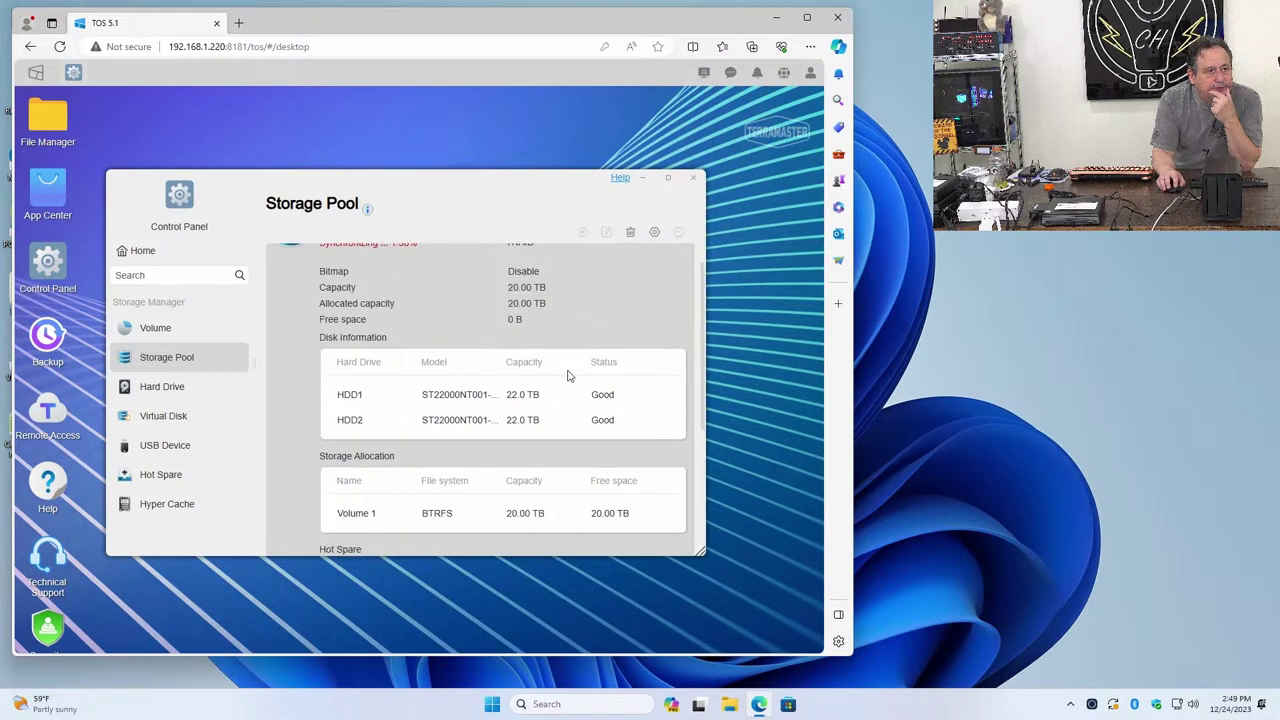
{"action": "scroll", "coordinate": [567, 375], "scroll_direction": "up", "scroll_amount": 1}
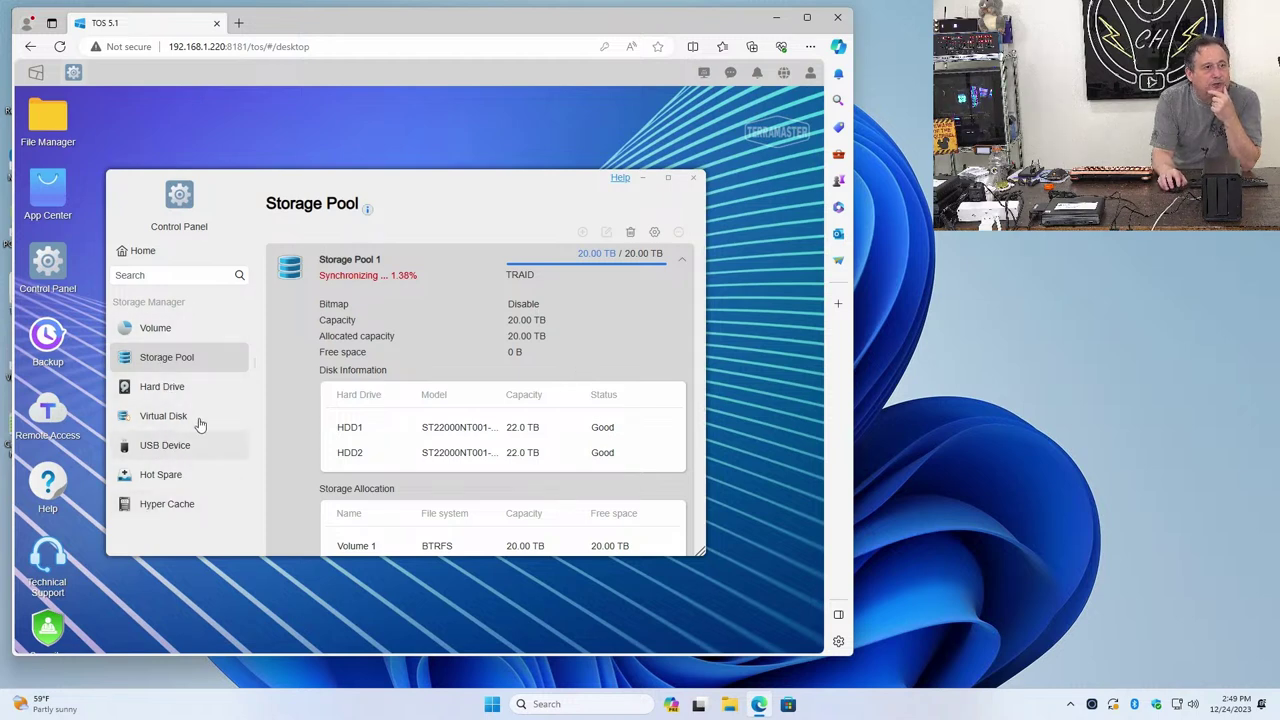
From the Control Panel home, open Shared Folder under Privileges to list public on Volume1
{"action": "left_click", "coordinate": [150, 256]}
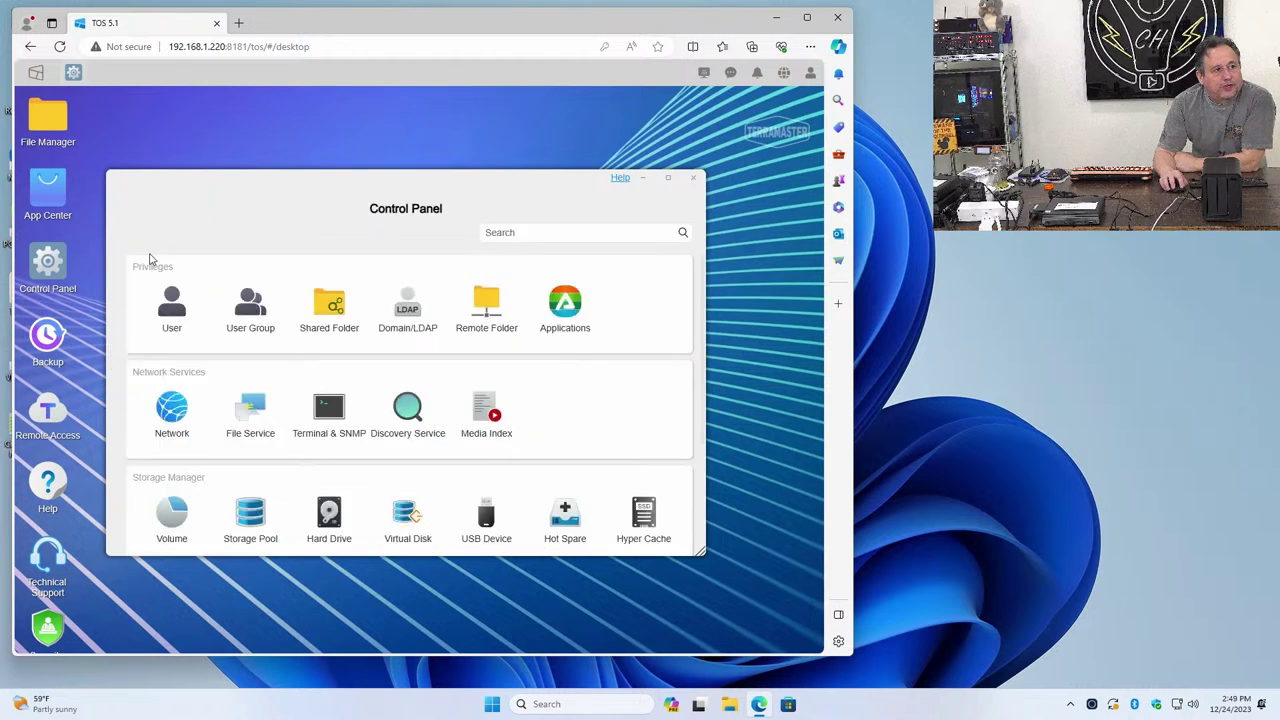
{"action": "scroll", "coordinate": [180, 370], "scroll_direction": "down", "scroll_amount": 2}
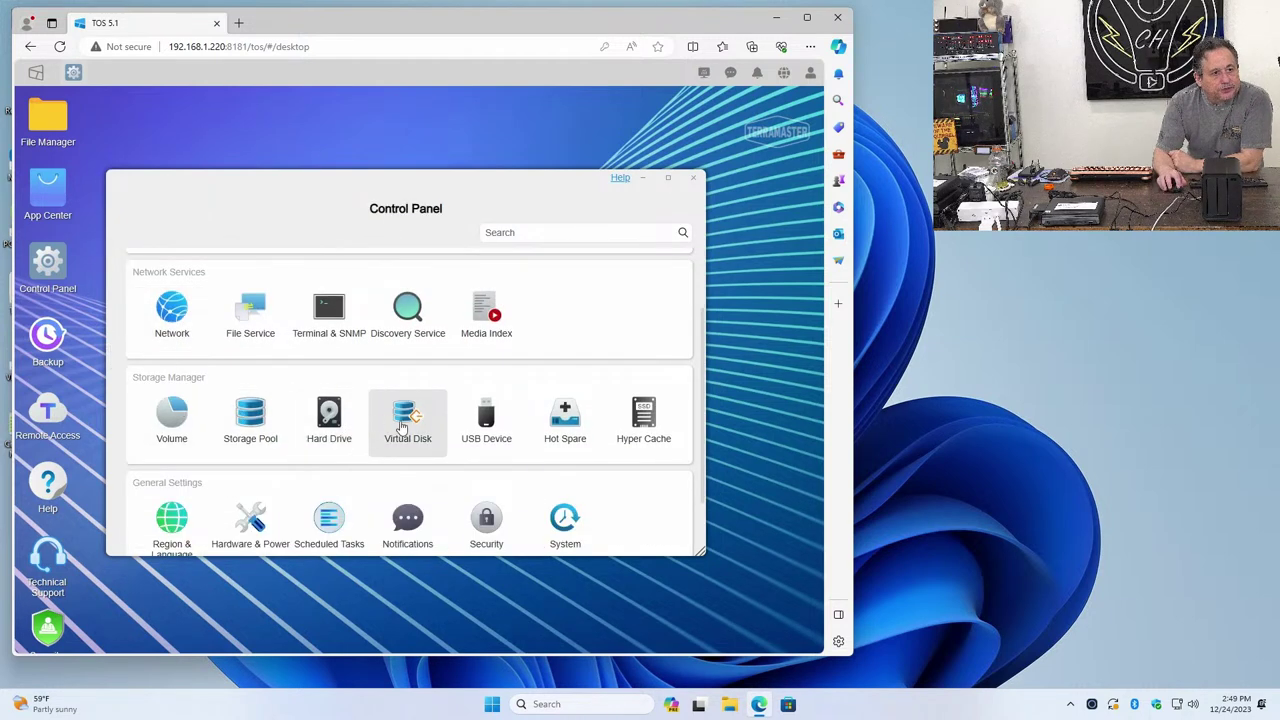
{"action": "scroll", "coordinate": [586, 420], "scroll_direction": "down", "scroll_amount": 2}
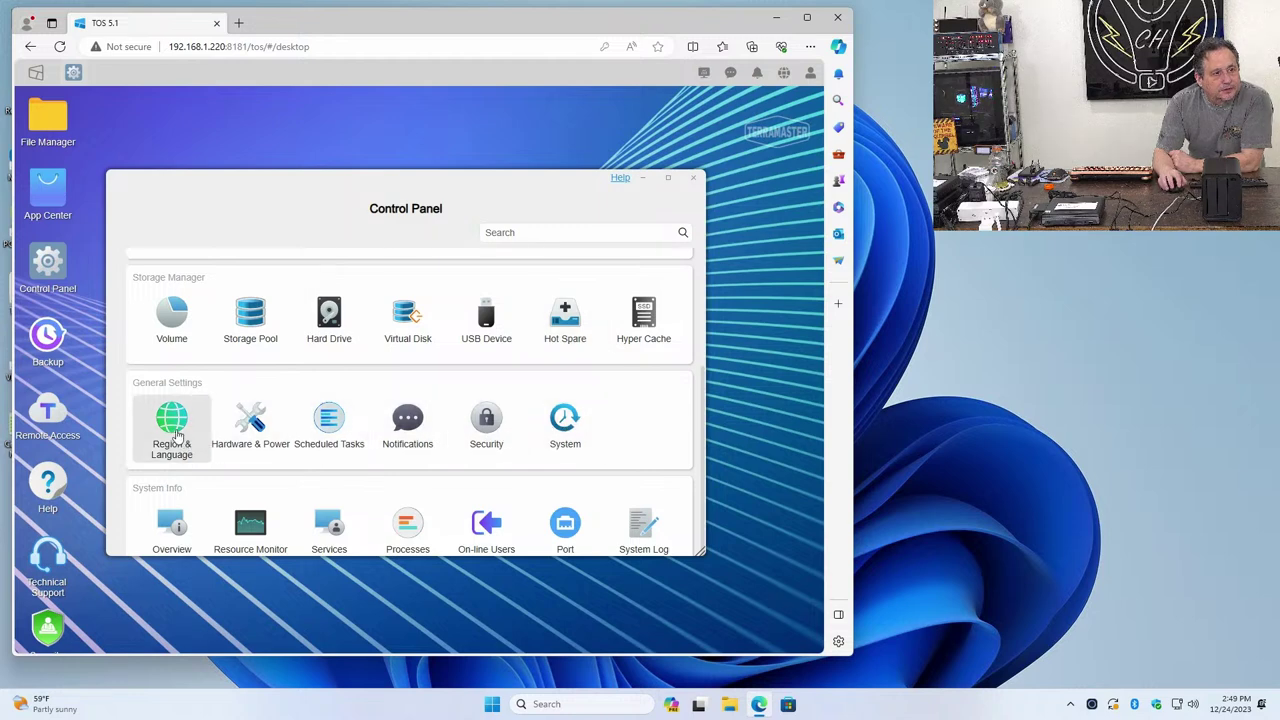
{"action": "scroll", "coordinate": [332, 454], "scroll_direction": "down", "scroll_amount": 1}
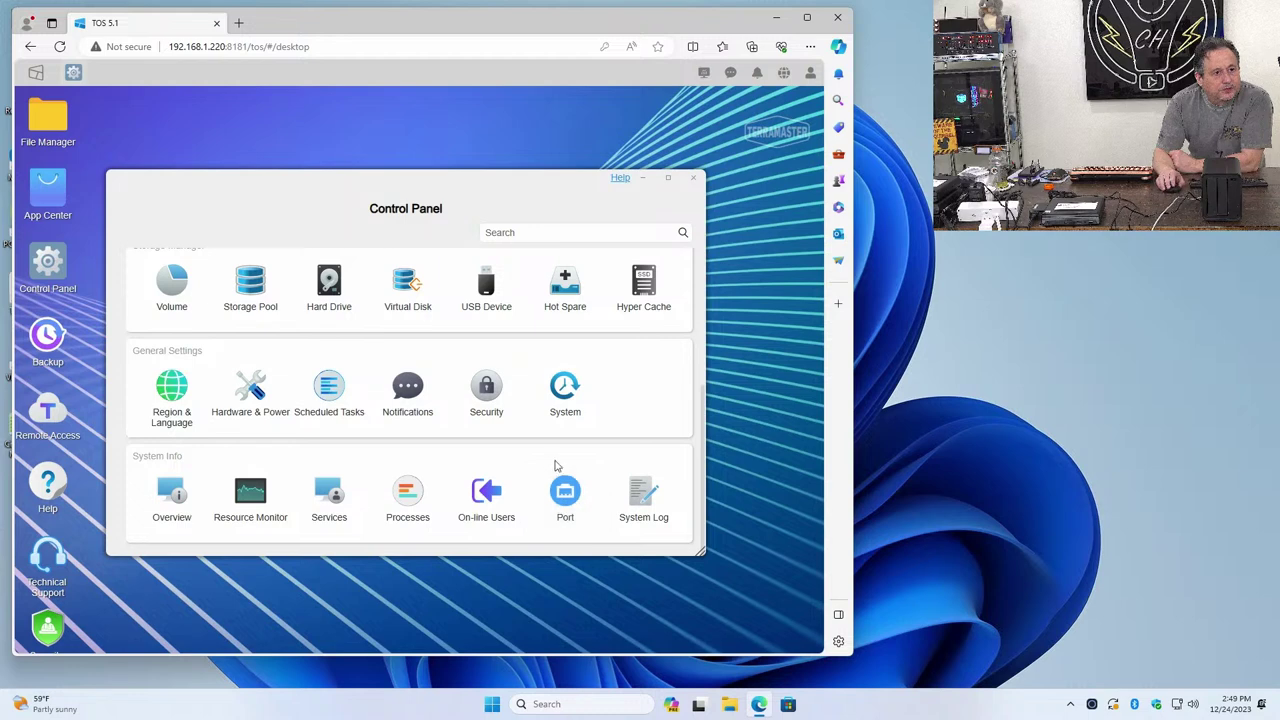
{"action": "scroll", "coordinate": [560, 470], "scroll_direction": "up", "scroll_amount": 5}
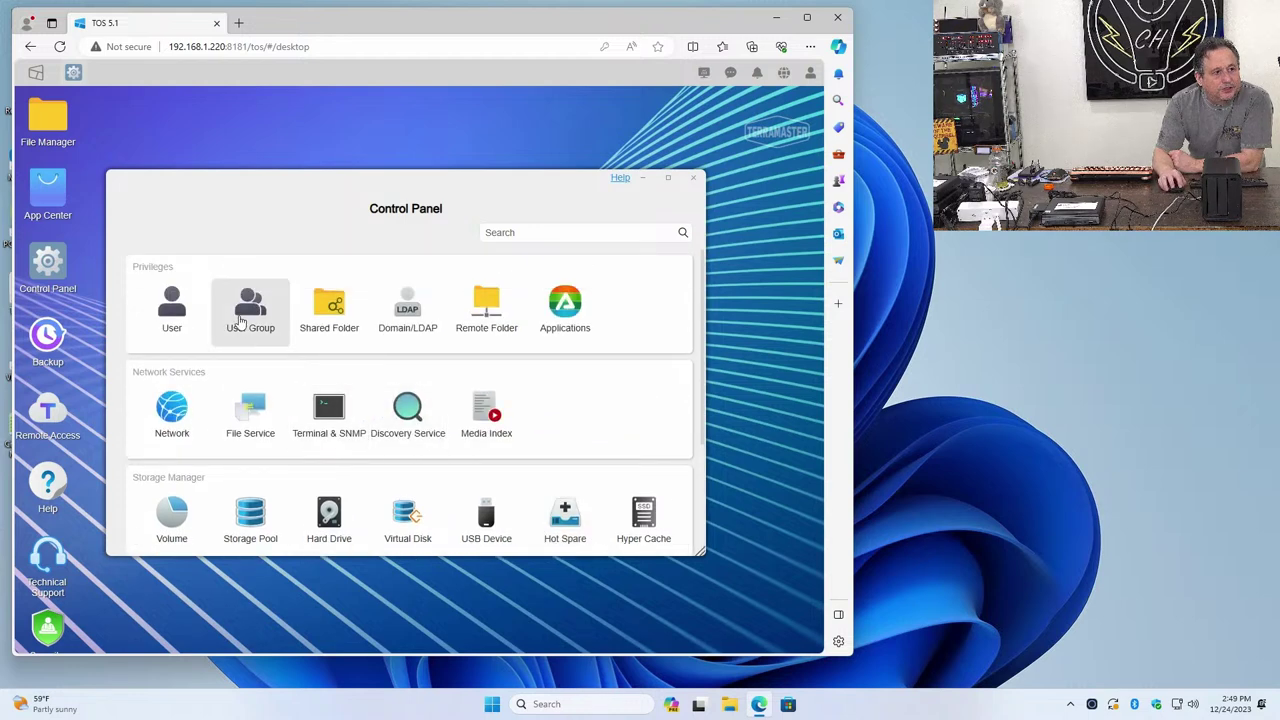
{"action": "left_click", "coordinate": [322, 326]}
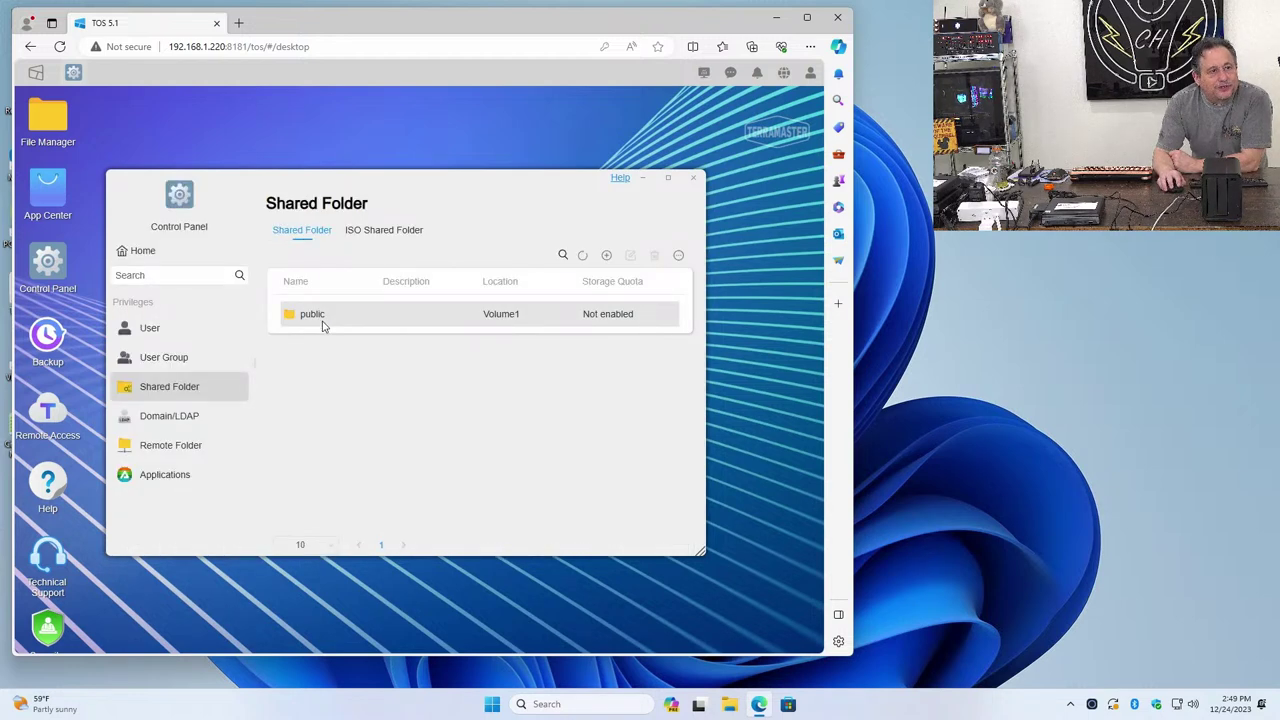
Open the Edit Shared Folder dialog for the public folder
{"action": "left_click", "coordinate": [322, 324]}
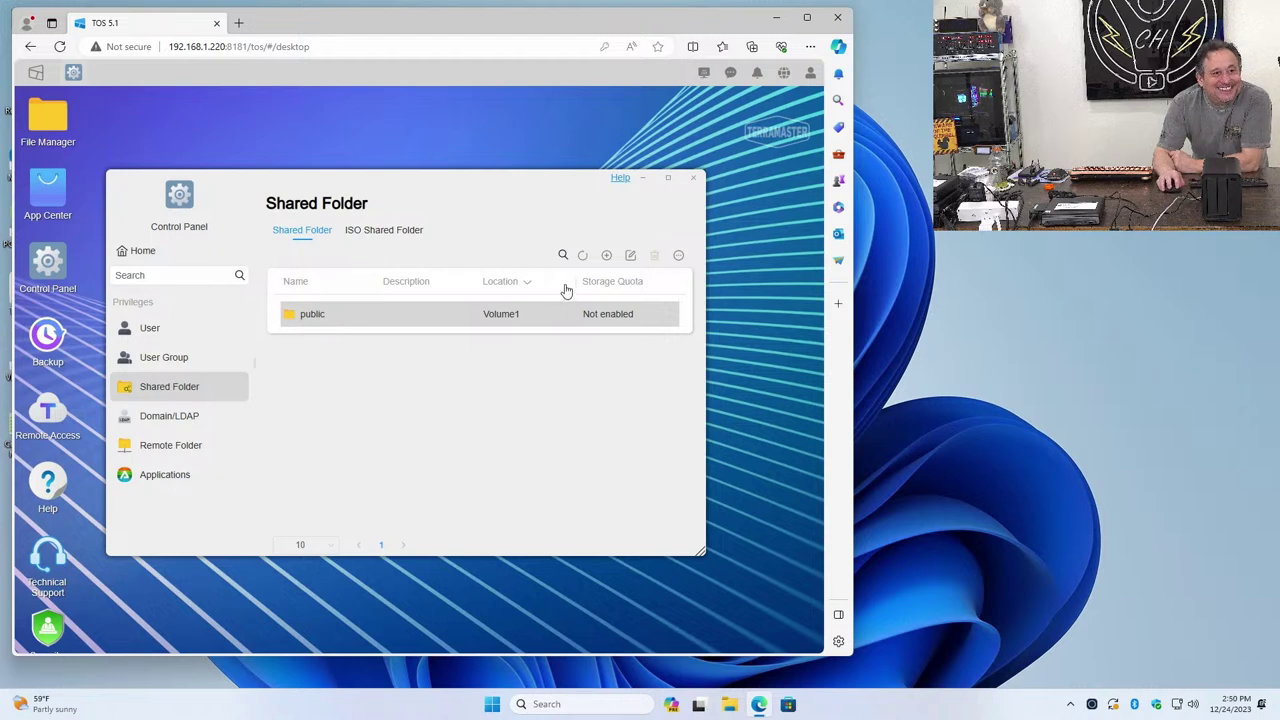
{"action": "left_click", "coordinate": [631, 257]}
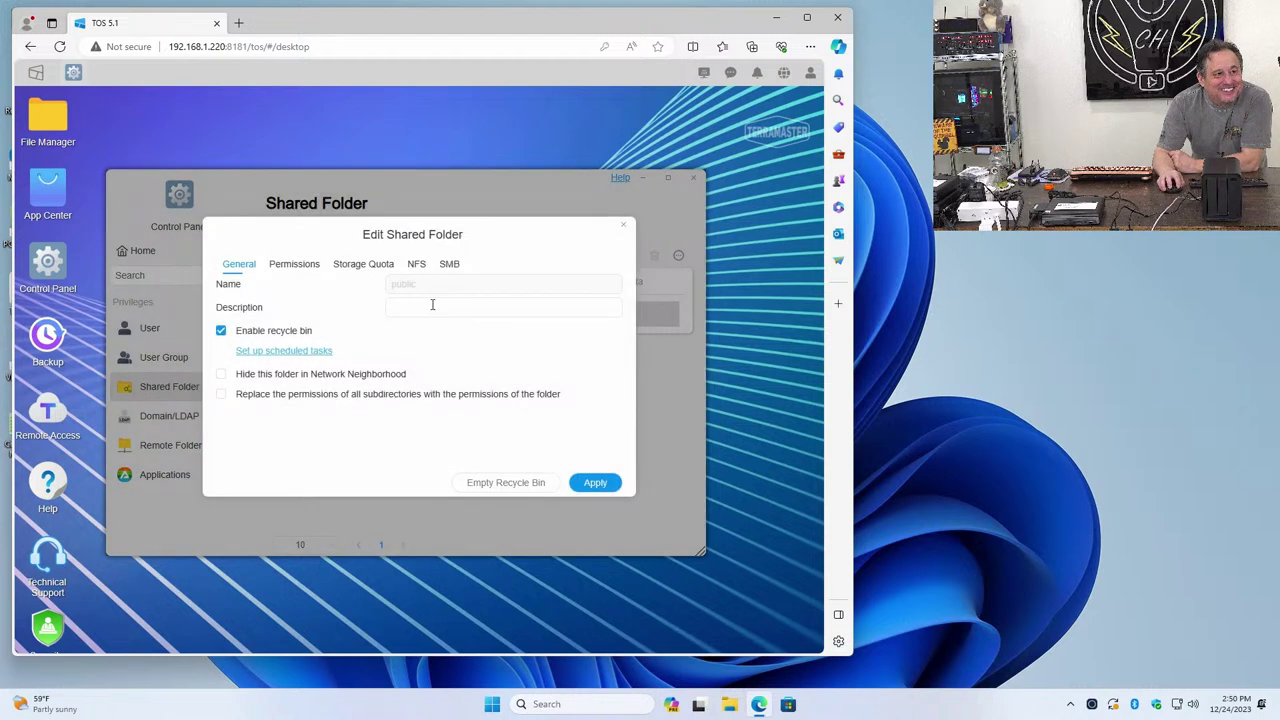
{"action": "left_click", "coordinate": [305, 273]}
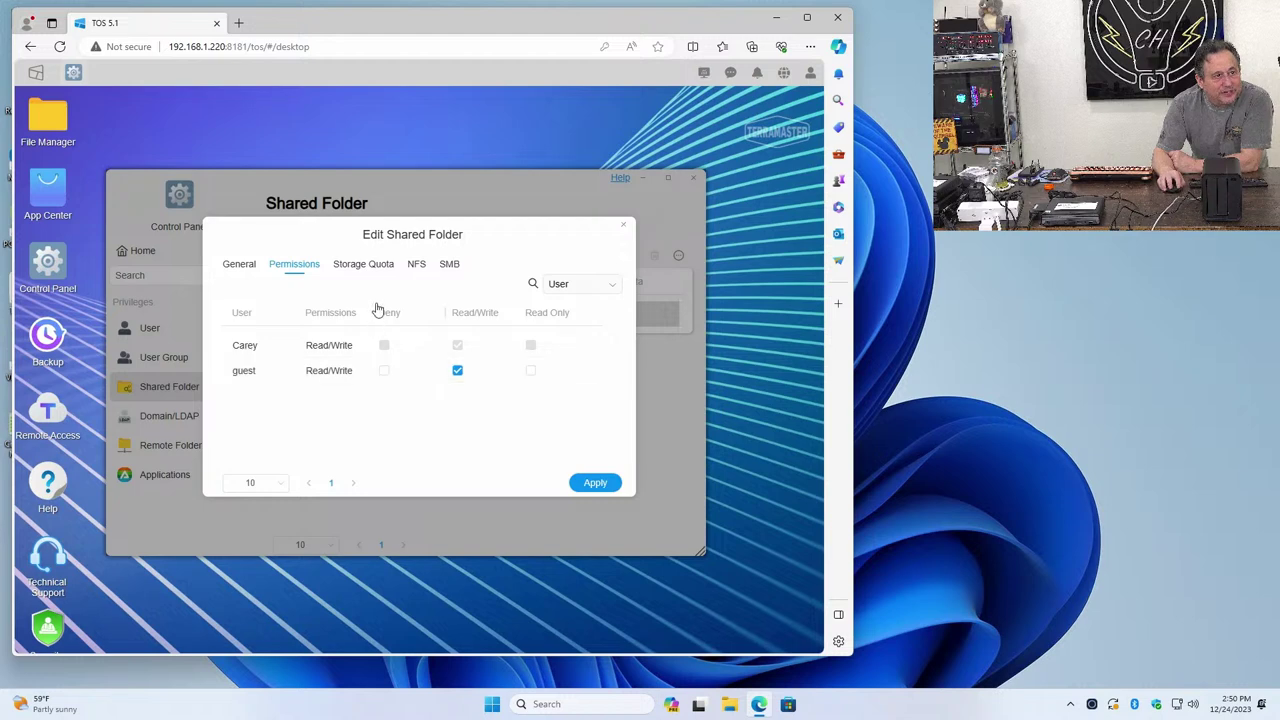
{"action": "left_click", "coordinate": [365, 265]}
{"action": "left_click", "coordinate": [403, 273]}
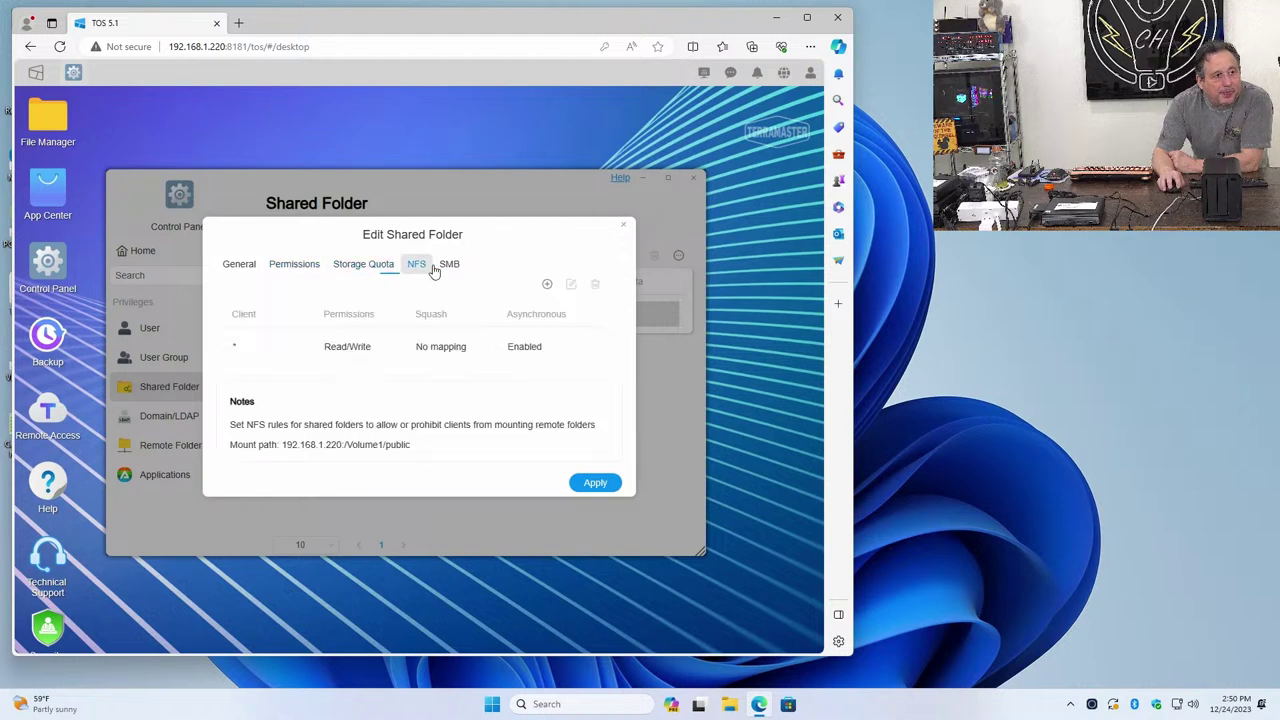
{"action": "left_click", "coordinate": [455, 270]}
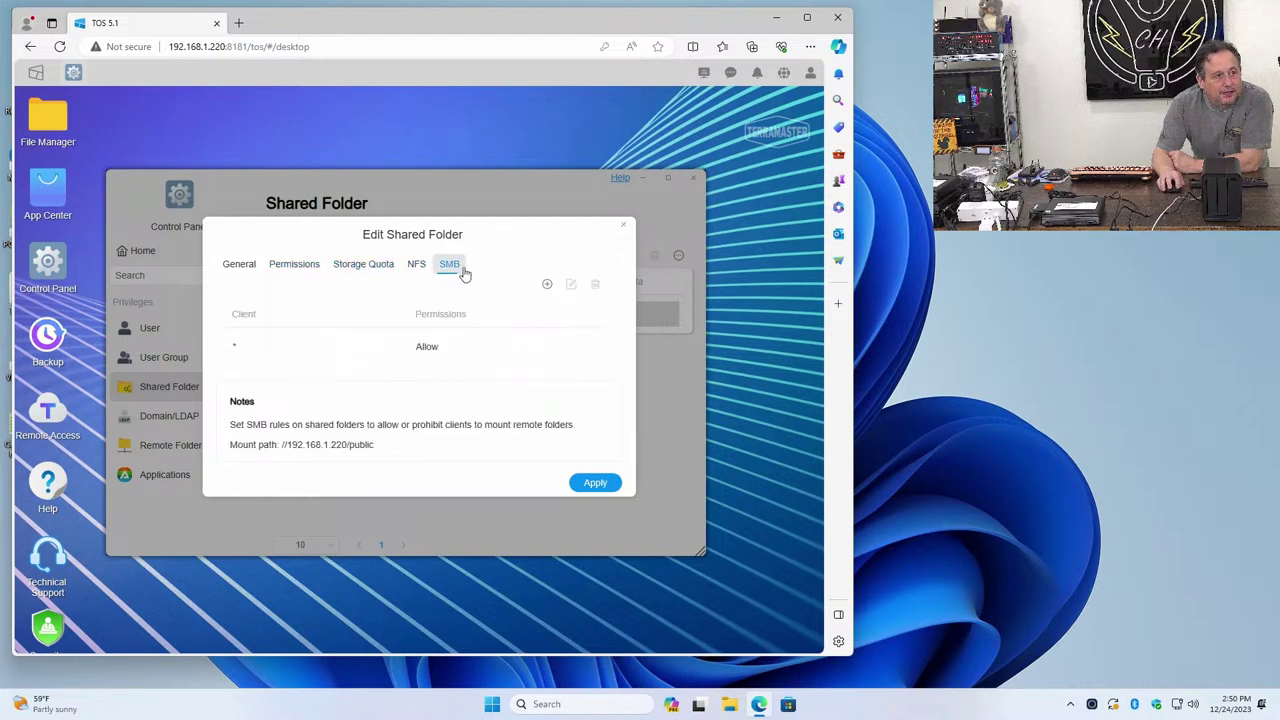
{"action": "left_click", "coordinate": [253, 270]}
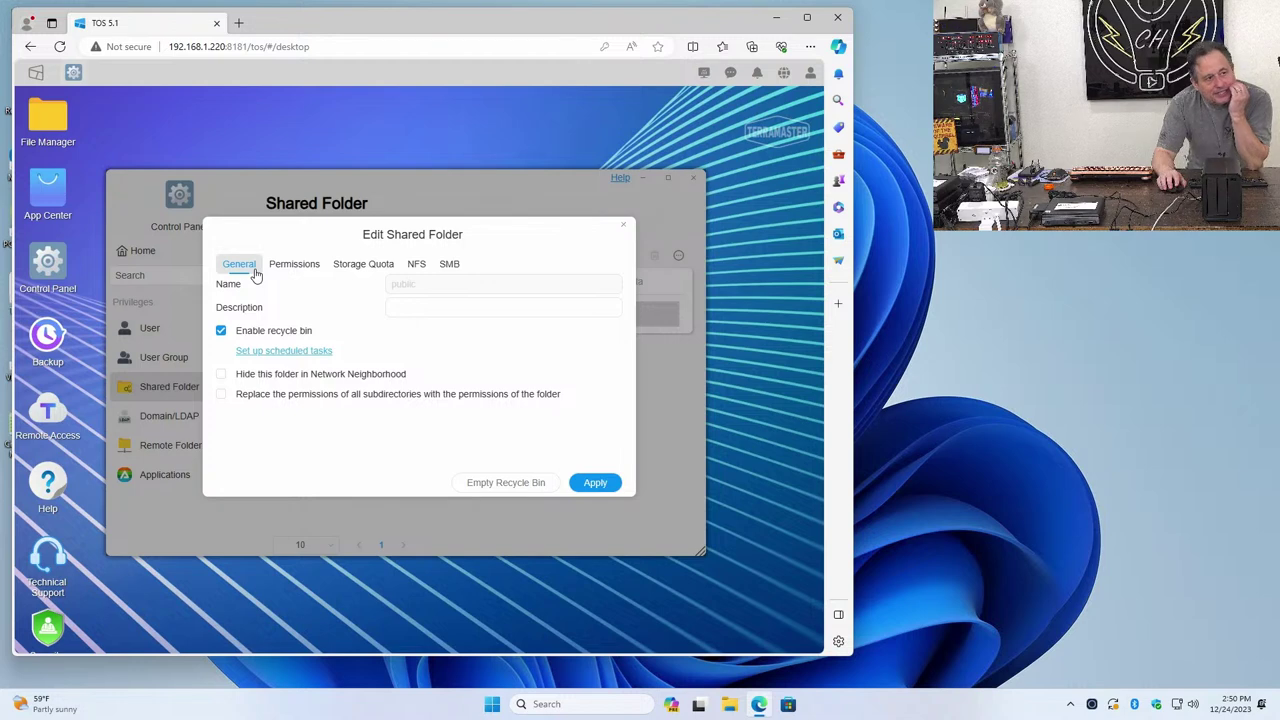
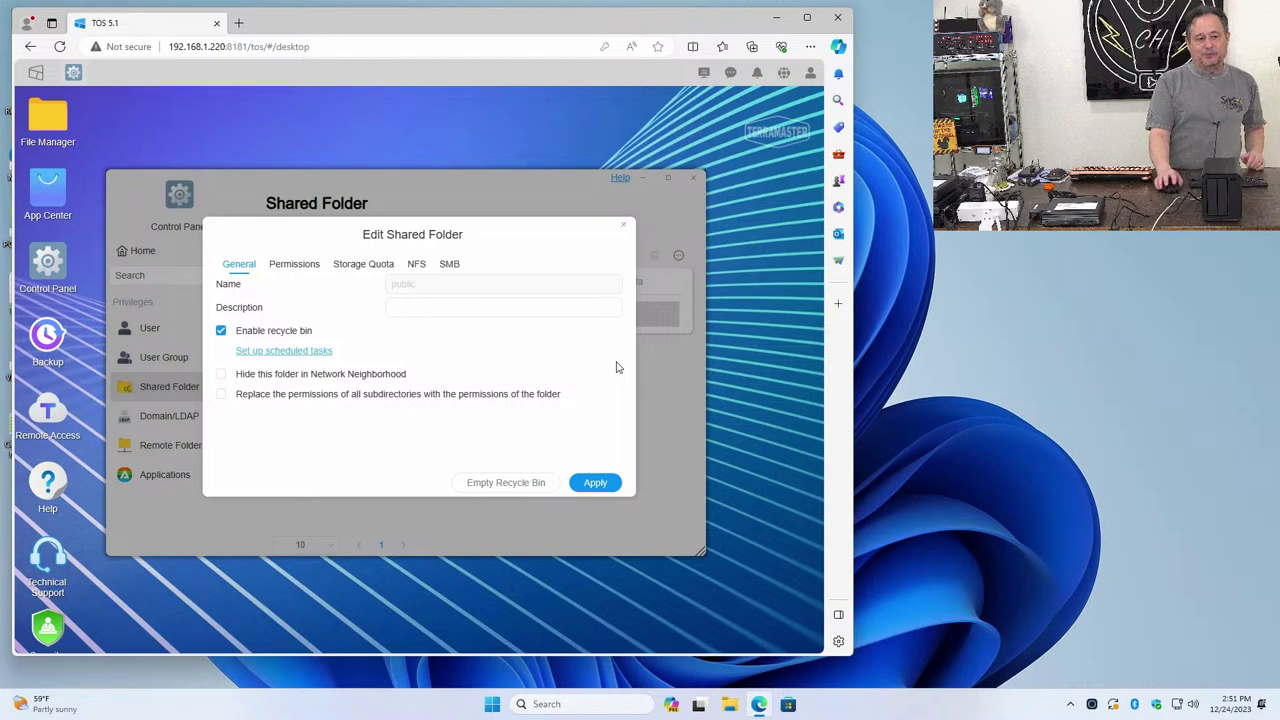
Close the public folder's Edit Shared Folder dialog to get back to the shared folder list
{"action": "left_click", "coordinate": [623, 228]}
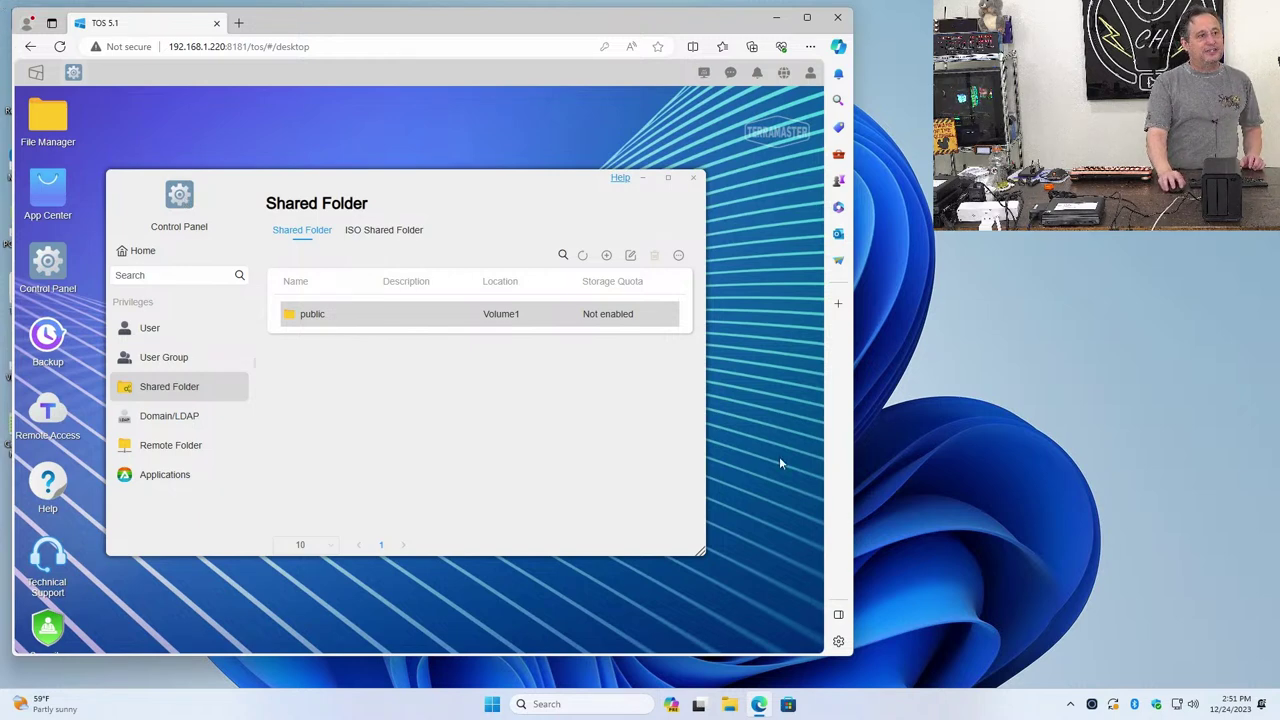
Select the guest account in the User list and open its Edit User settings
{"action": "left_click", "coordinate": [210, 334]}
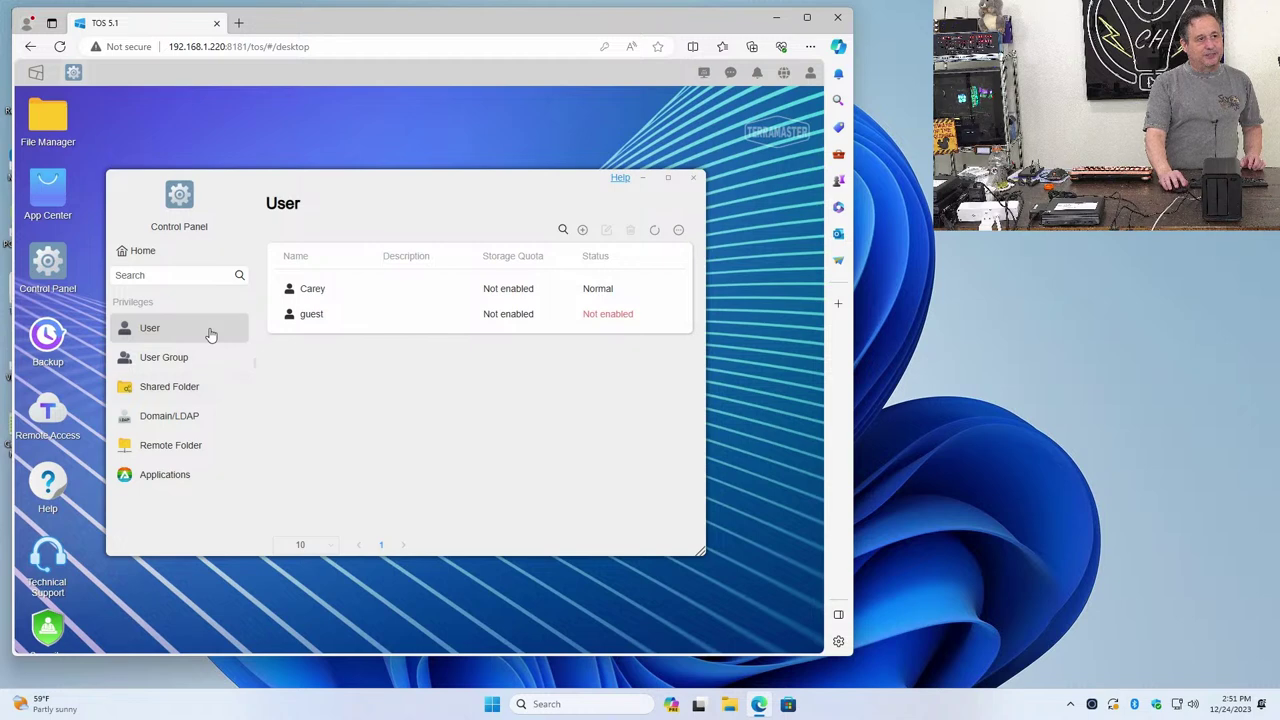
{"action": "left_click", "coordinate": [298, 322]}
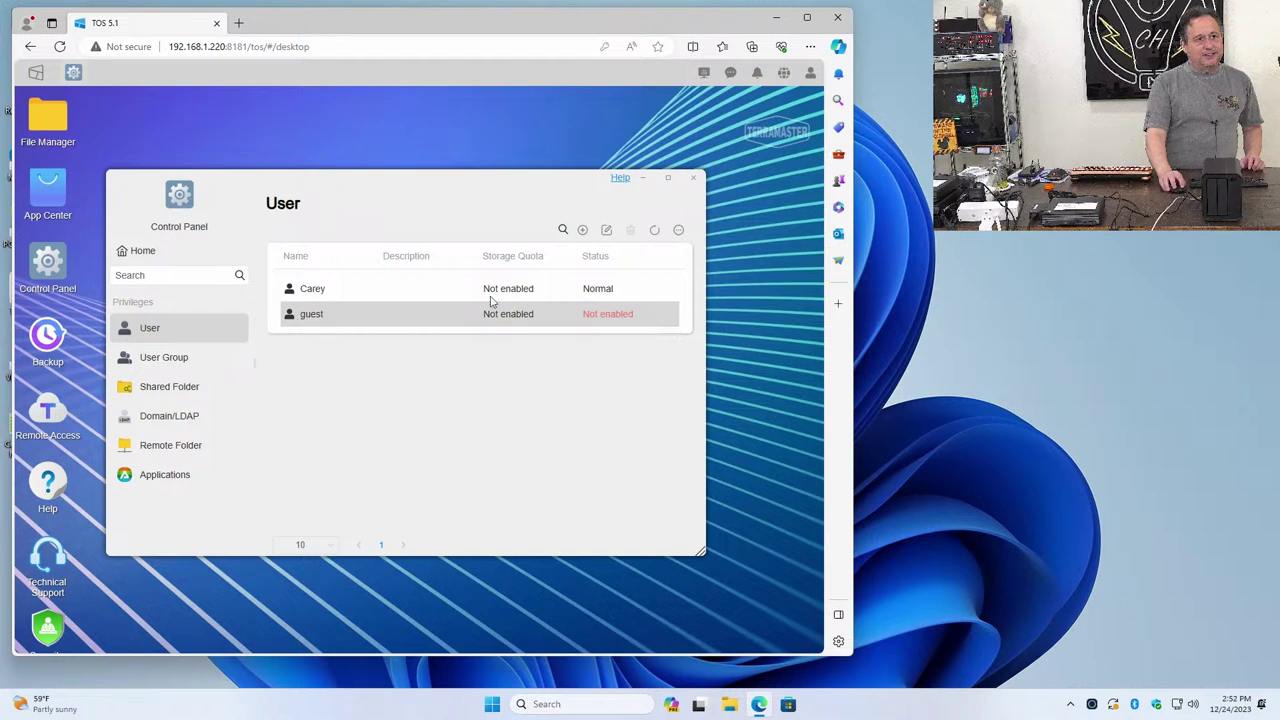
{"action": "left_click", "coordinate": [607, 231]}
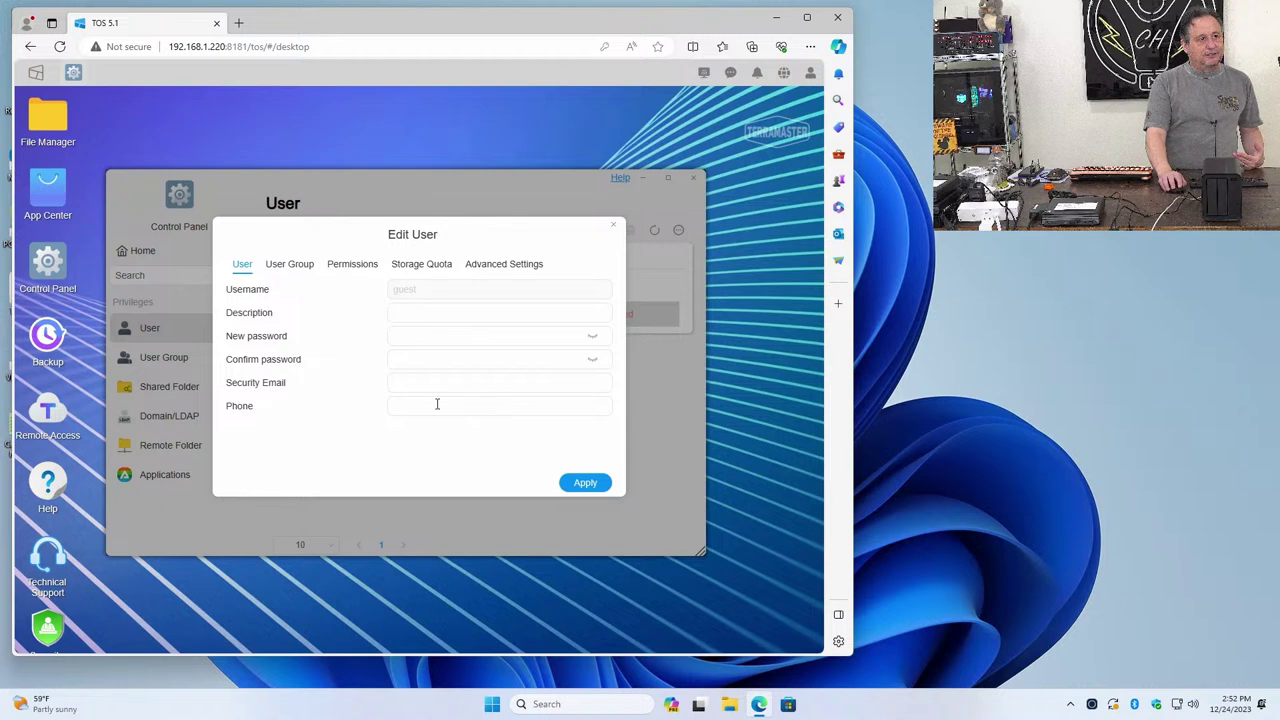
Review guest's User Group, Permissions, Storage Quota and Advanced Settings tabs
{"action": "left_click", "coordinate": [300, 264]}
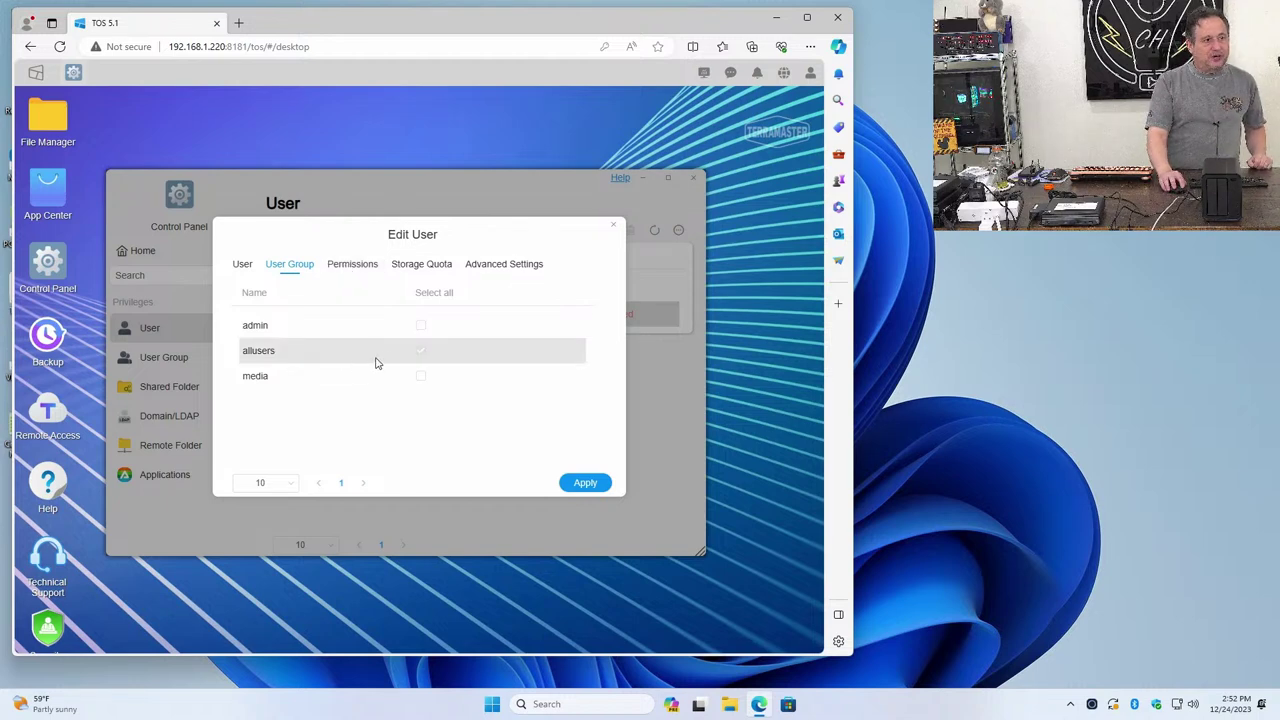
{"action": "left_click", "coordinate": [334, 270]}
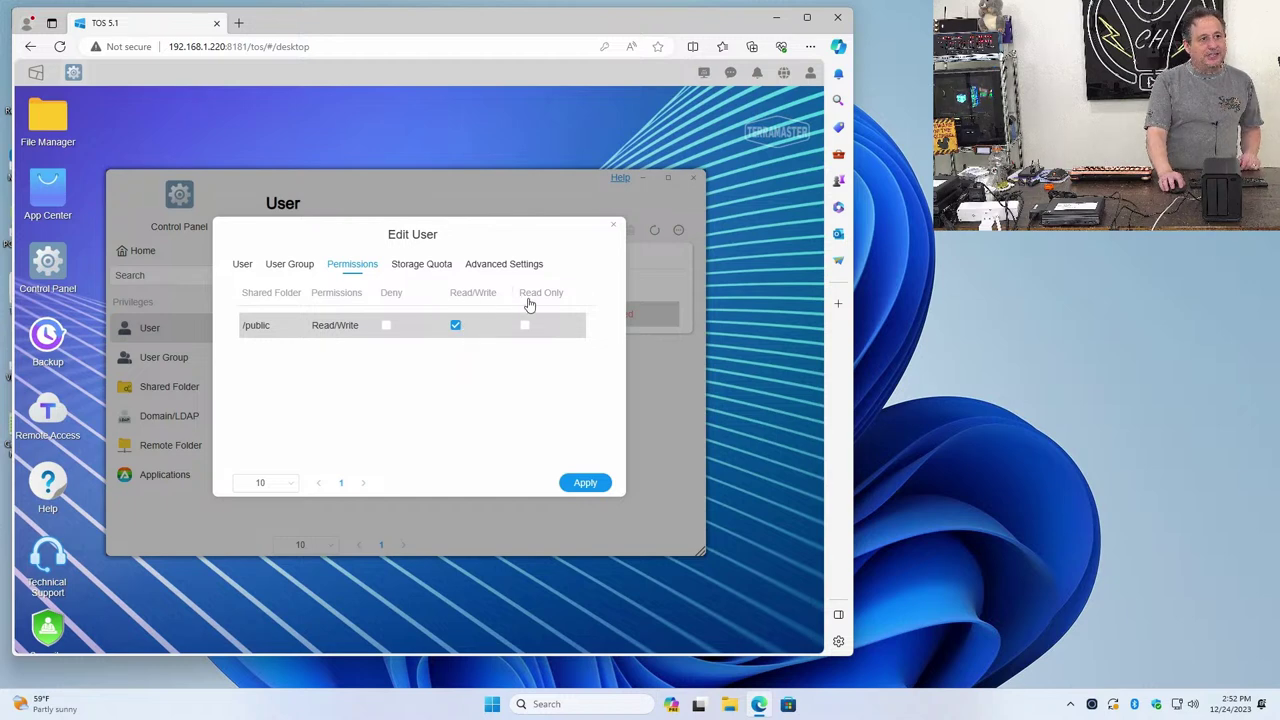
{"action": "left_click", "coordinate": [445, 266]}
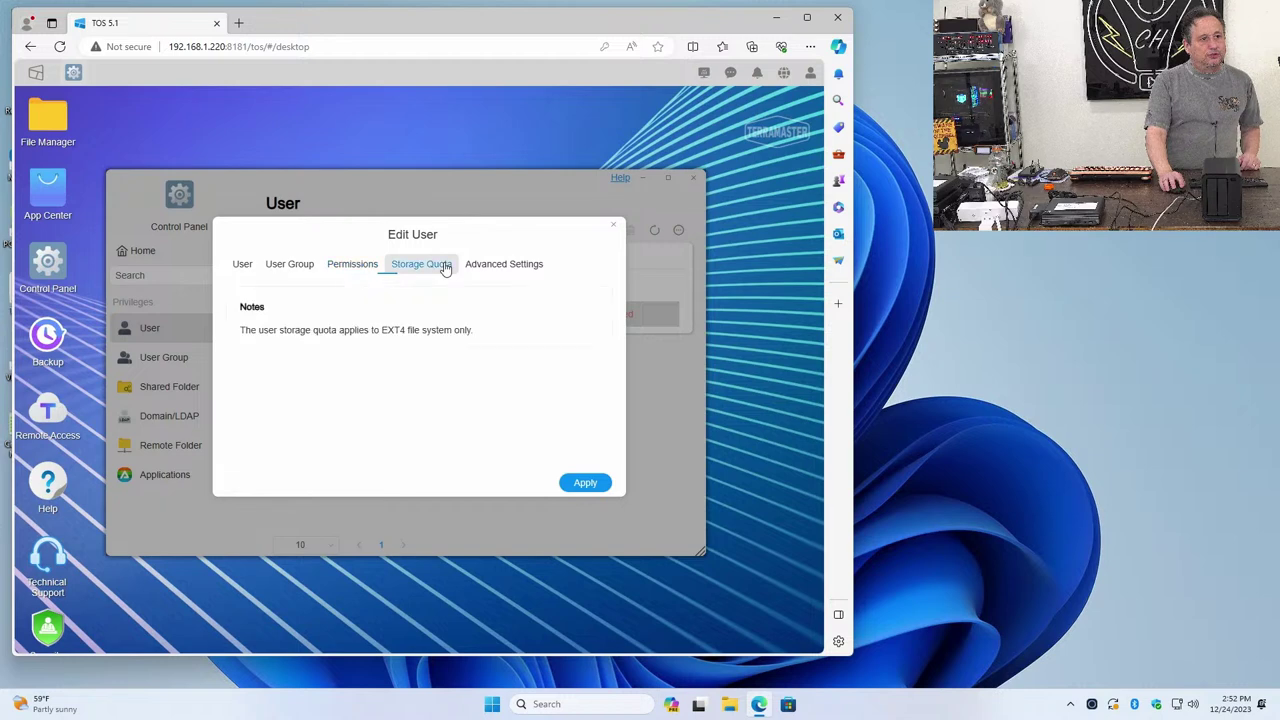
{"action": "left_click", "coordinate": [510, 270]}
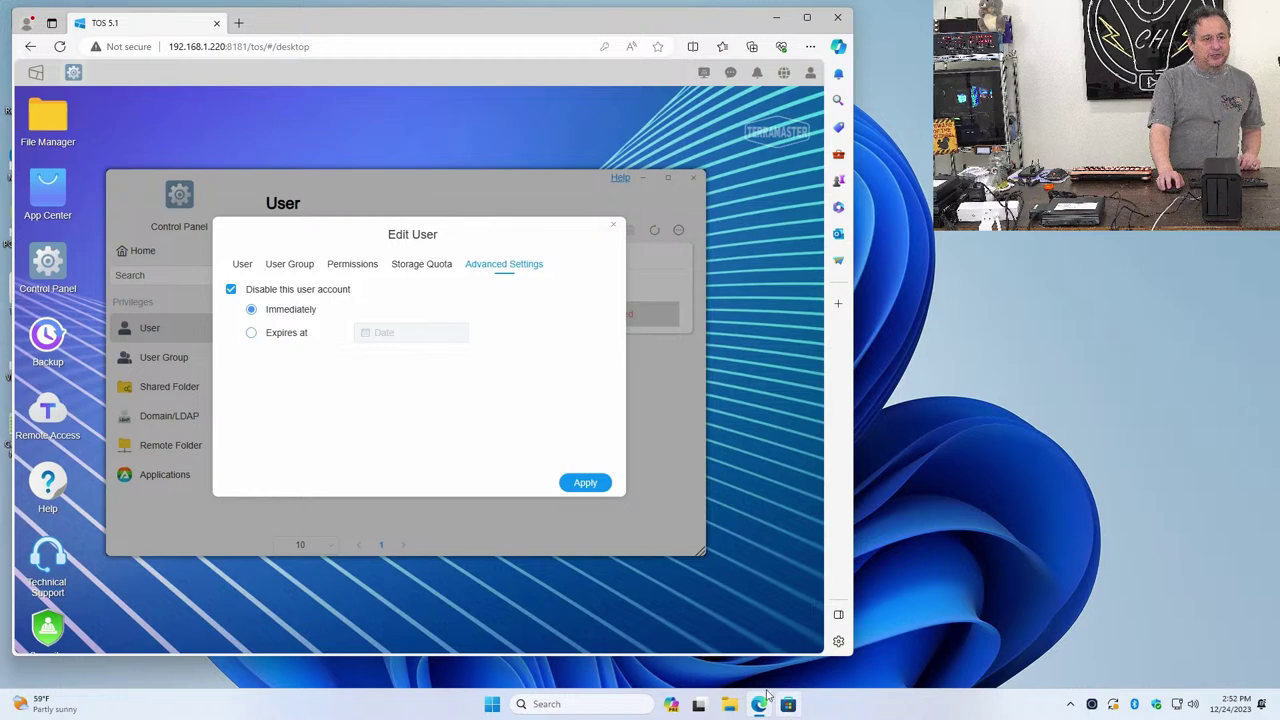
{"action": "left_click", "coordinate": [763, 703]}
{"action": "left_click", "coordinate": [760, 704]}
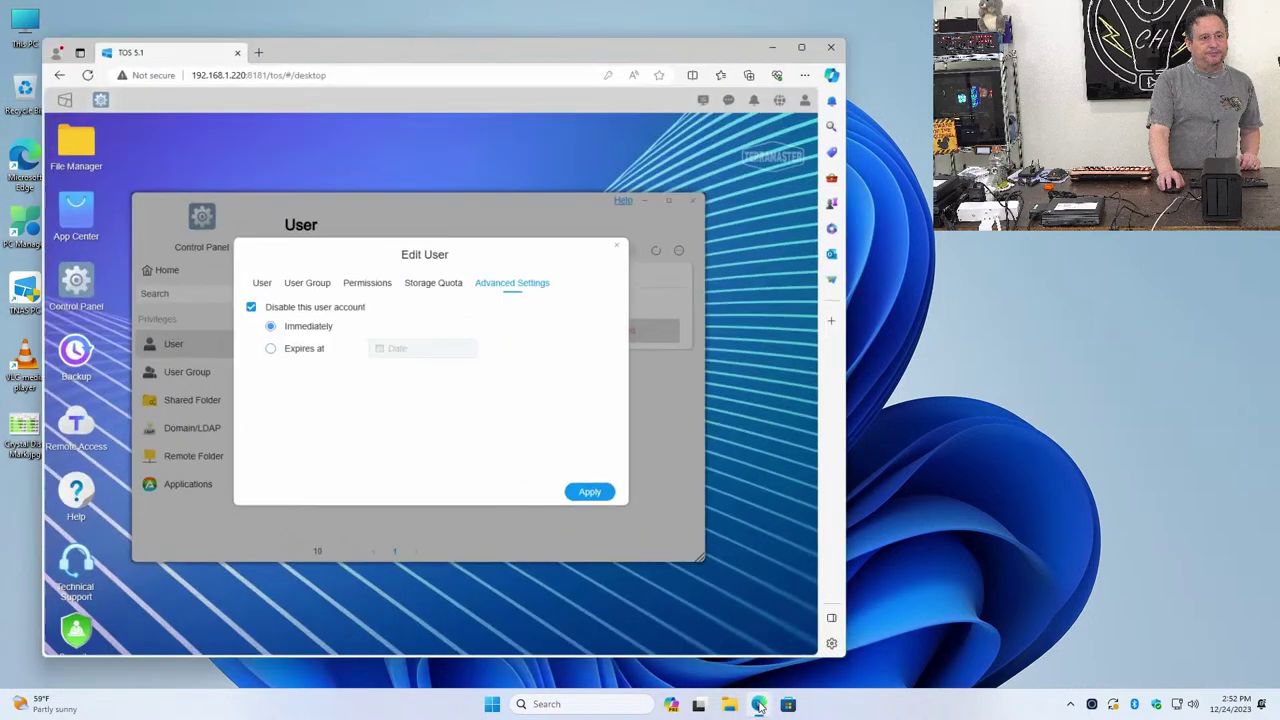
In a new tab, search Google for 'how to enable guest termmaster'
{"action": "left_click", "coordinate": [239, 22]}
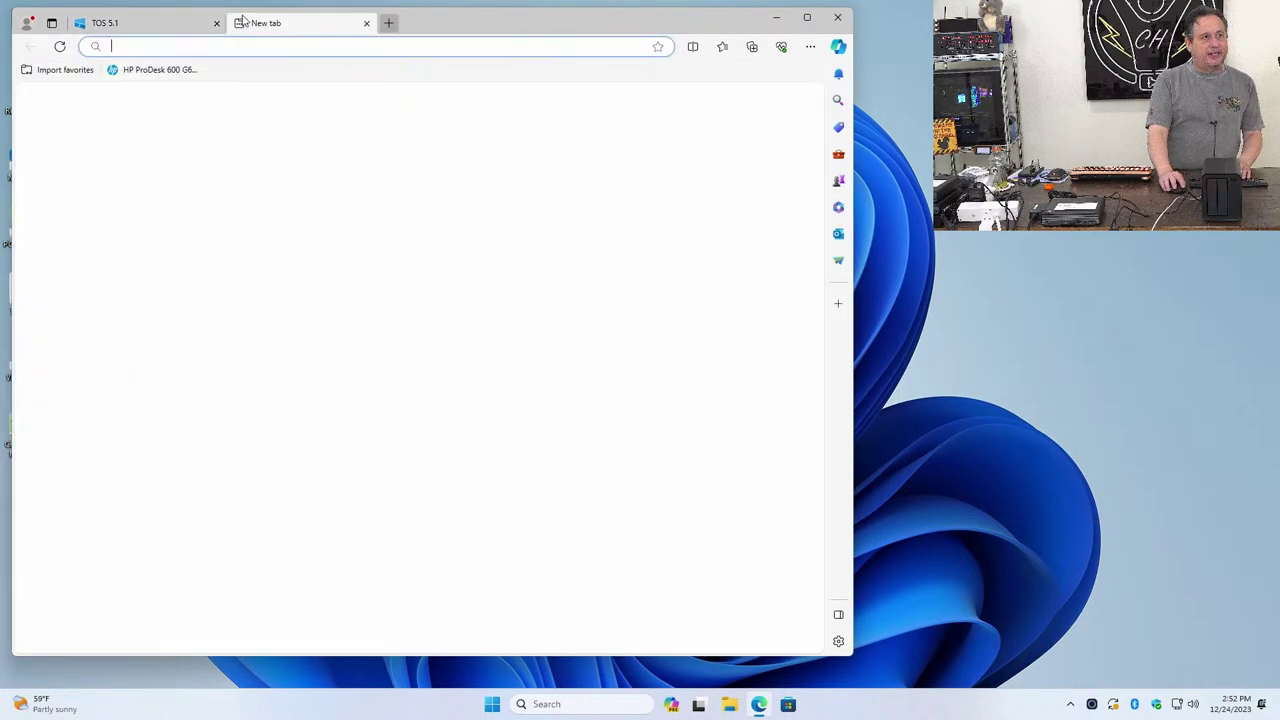
{"action": "type", "text": "google.com"}
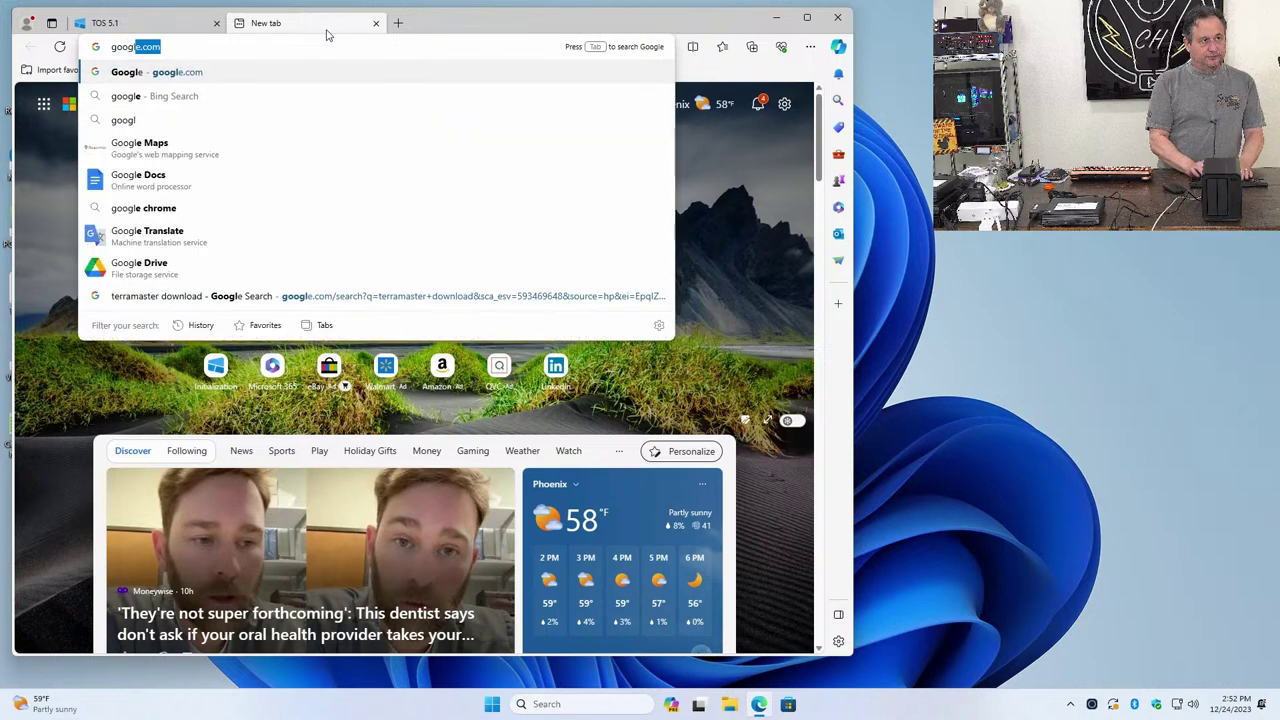
{"action": "key", "text": "Return"}
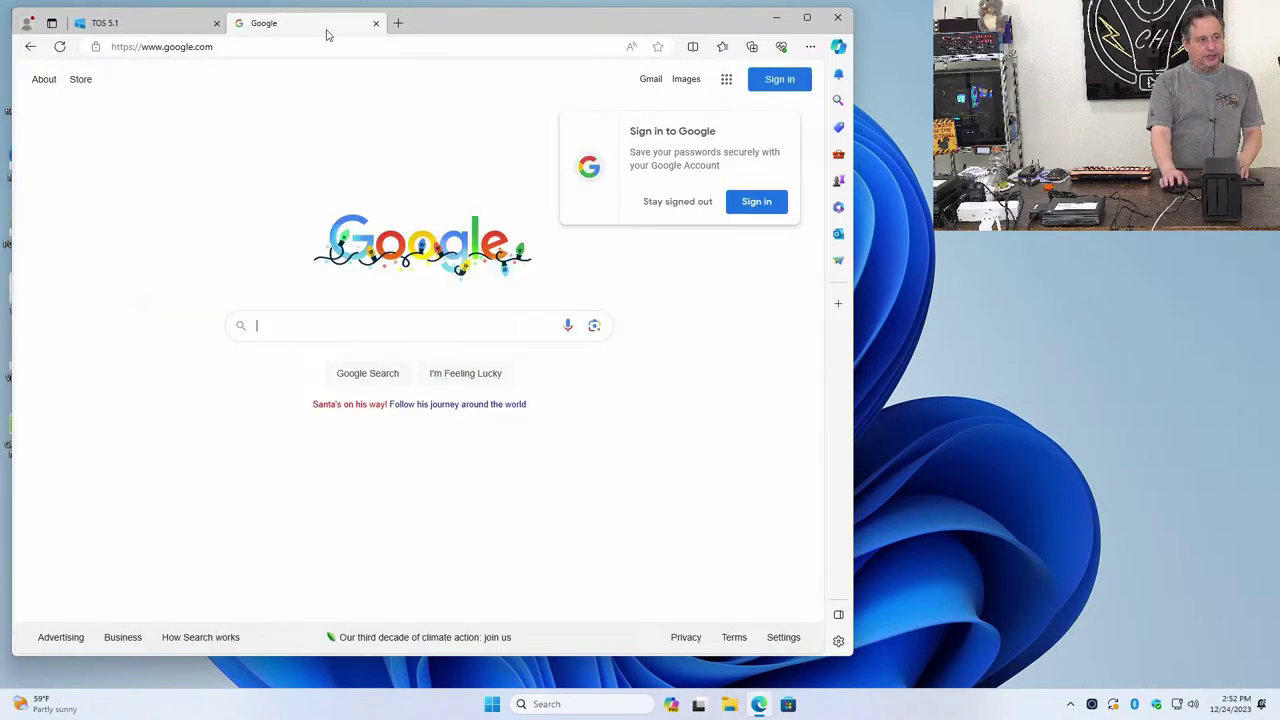
{"action": "type", "text": "how to en"}
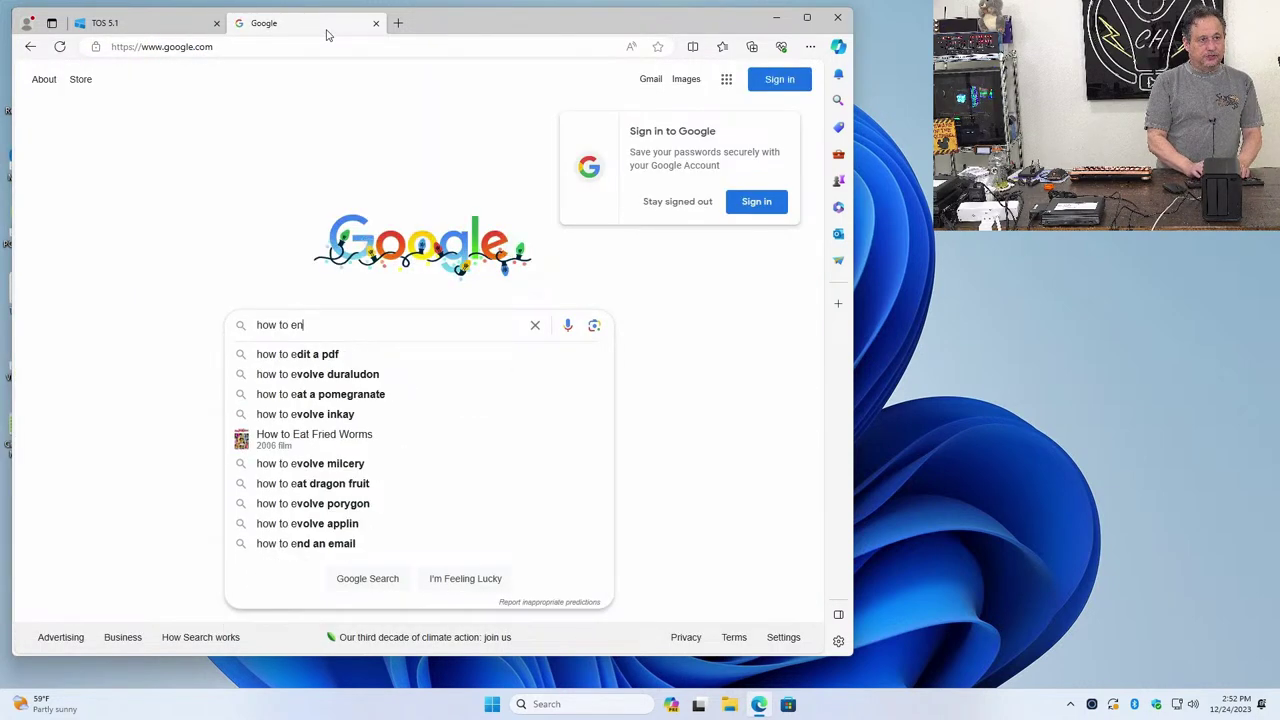
{"action": "type", "text": "able guest"}
{"action": "key", "text": "BackSpace"}
{"action": "key", "text": "BackSpace"}
{"action": "key", "text": "BackSpace"}
{"action": "key", "text": "BackSpace"}
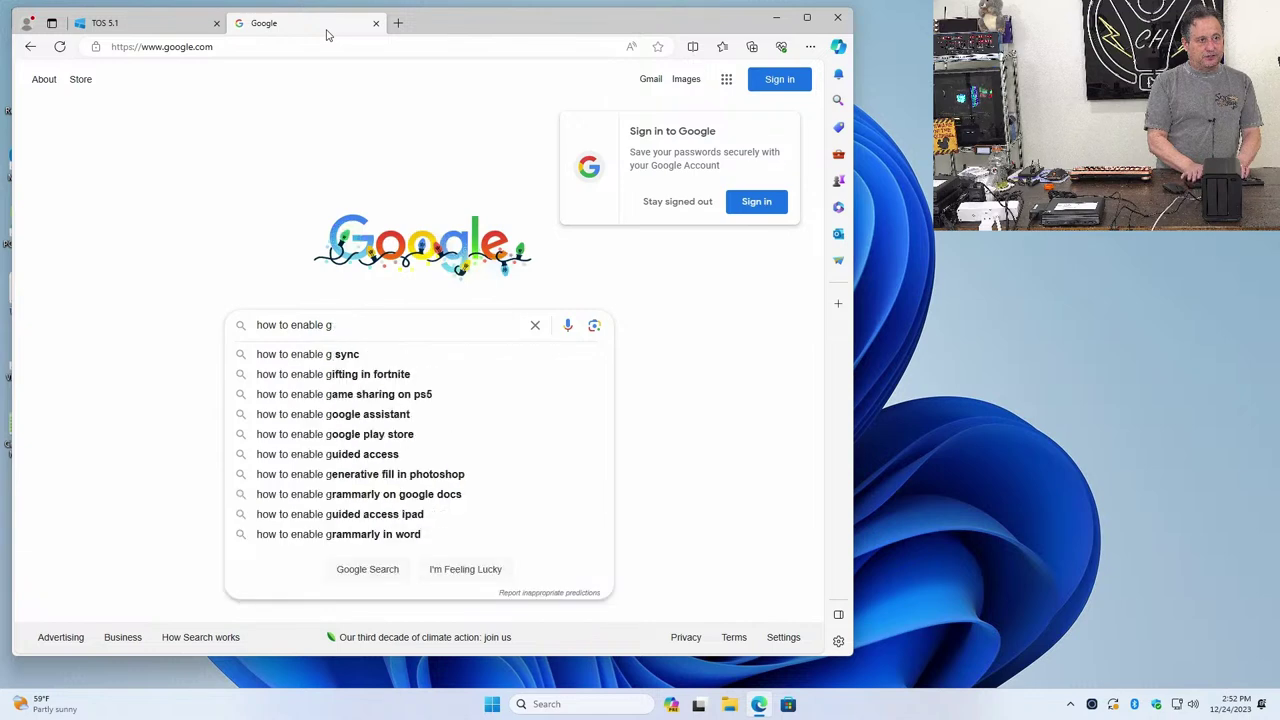
{"action": "type", "text": "uest"}
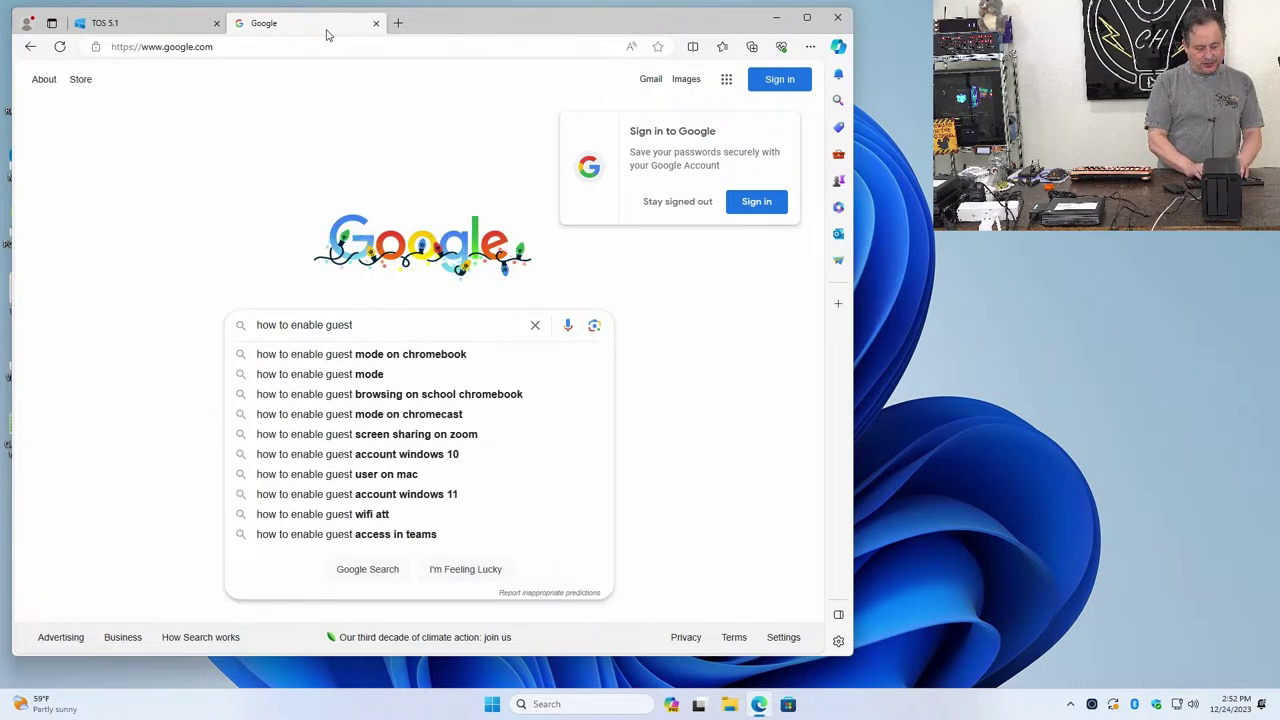
{"action": "type", "text": " termmaster"}
{"action": "key", "text": "Return"}
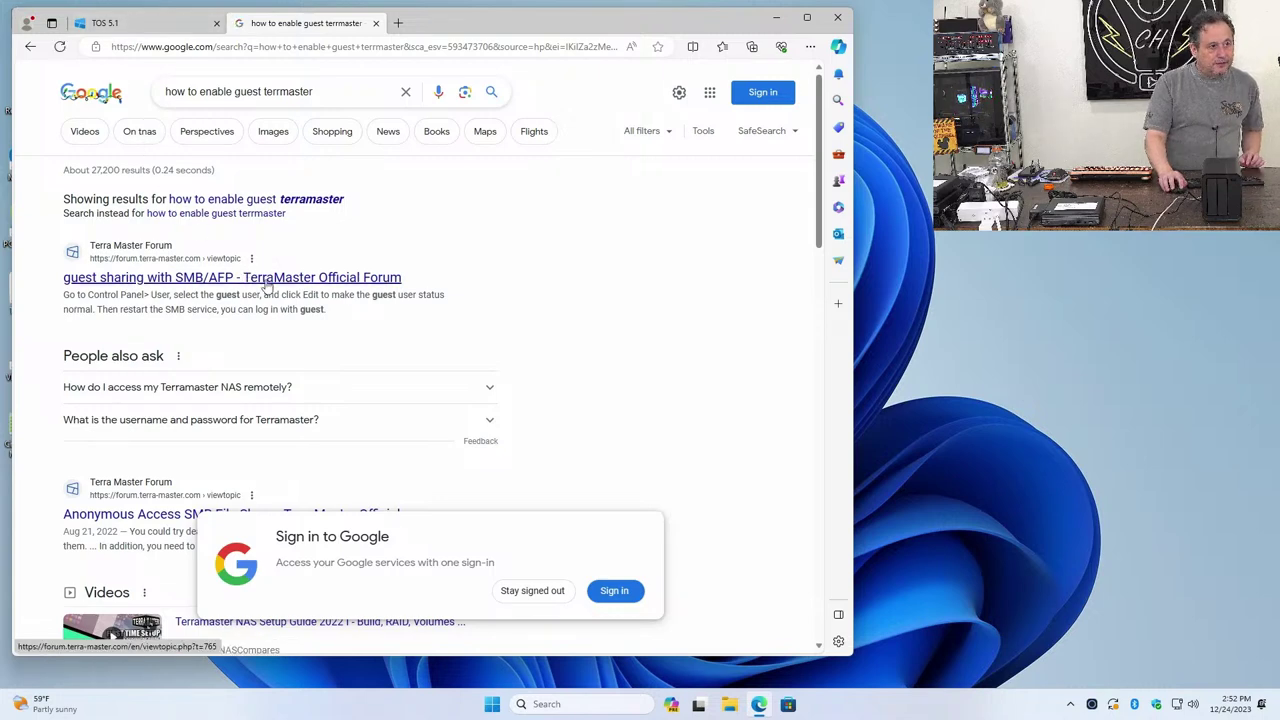
{"action": "left_click", "coordinate": [267, 287]}
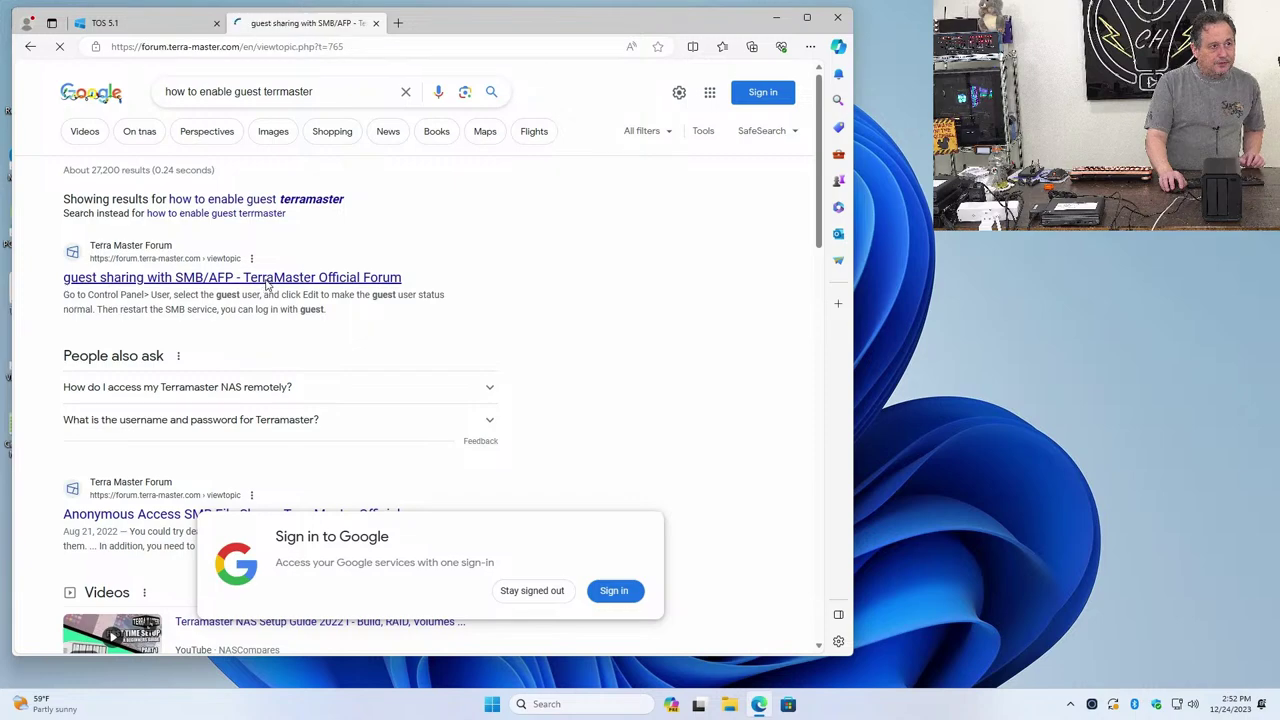
{"action": "scroll", "coordinate": [180, 436], "scroll_direction": "down", "scroll_amount": 3}
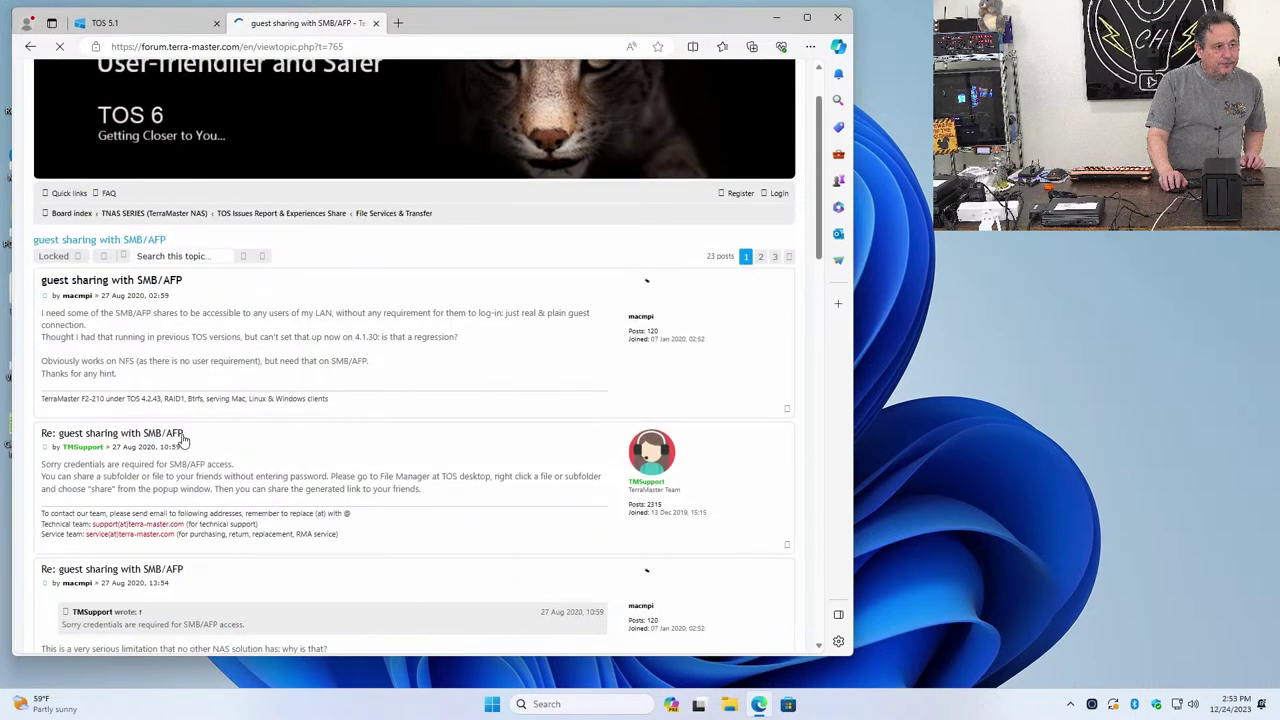
{"action": "scroll", "coordinate": [182, 438], "scroll_direction": "up", "scroll_amount": 3}
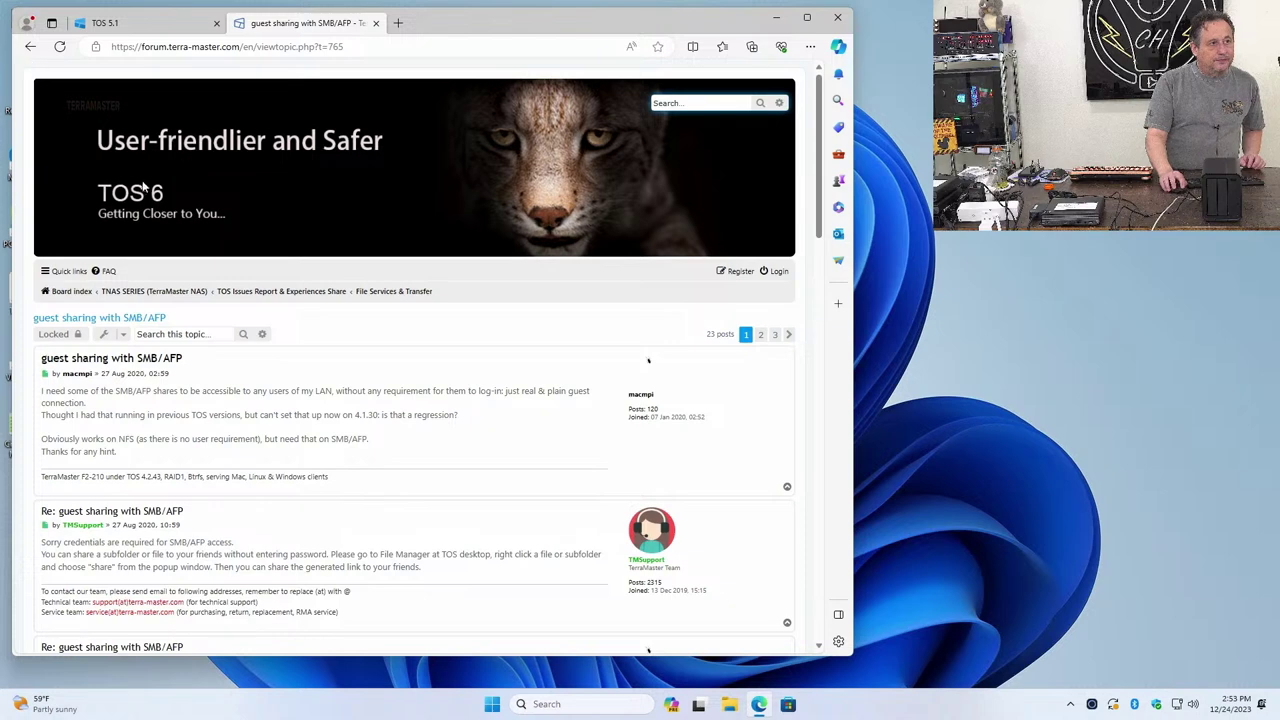
{"action": "left_click", "coordinate": [30, 46]}
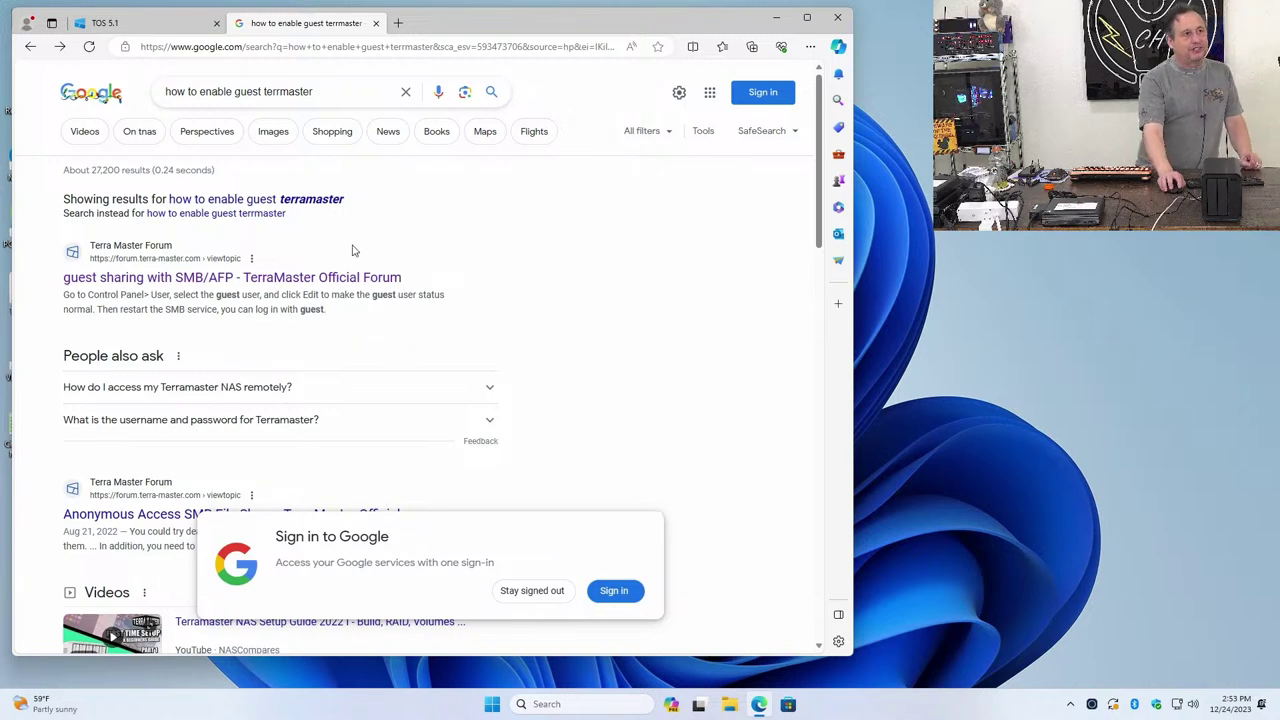
Back in TOS, check guest's basic details, close Edit User, and reselect guest in the list
{"action": "left_click", "coordinate": [170, 24]}
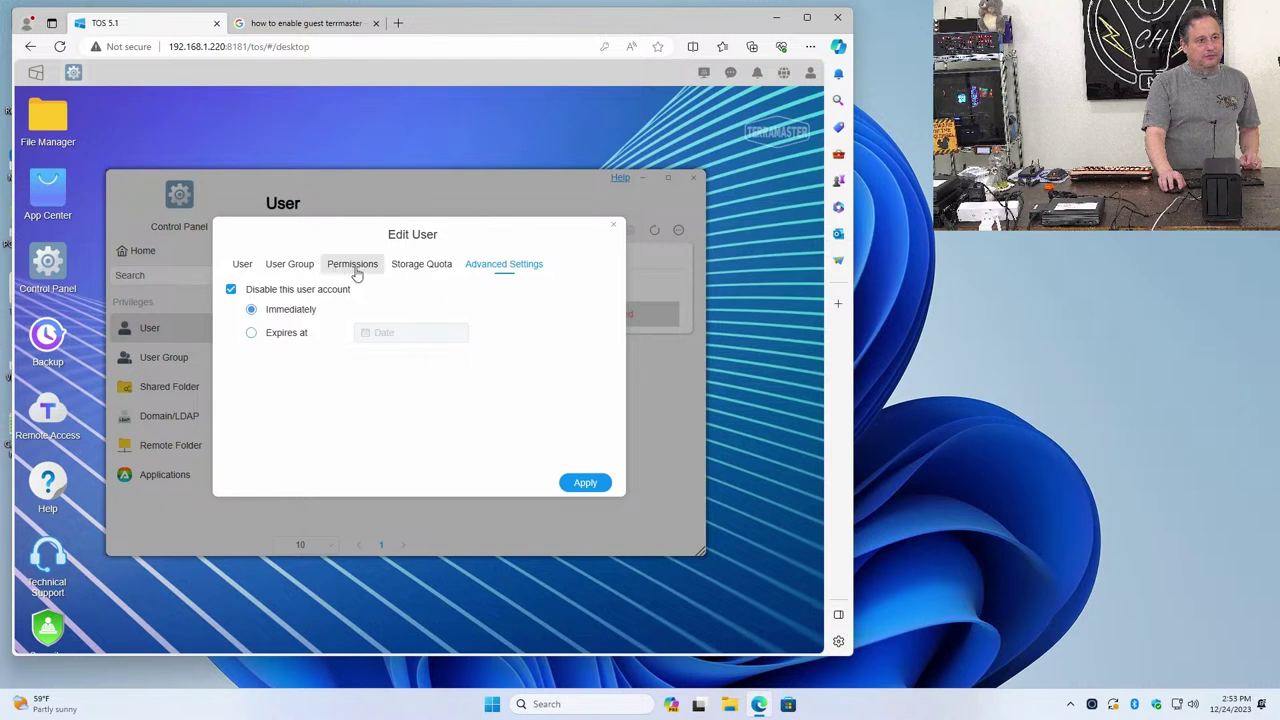
{"action": "left_click", "coordinate": [250, 264]}
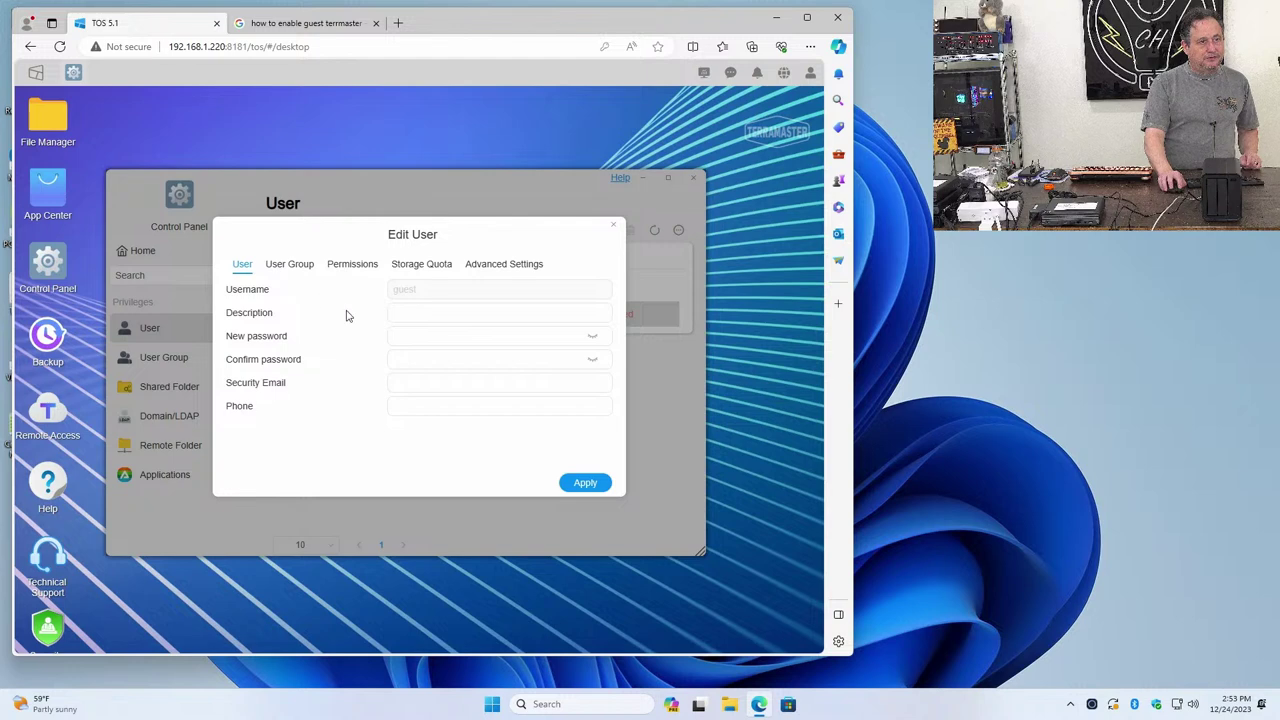
{"action": "left_click", "coordinate": [613, 224]}
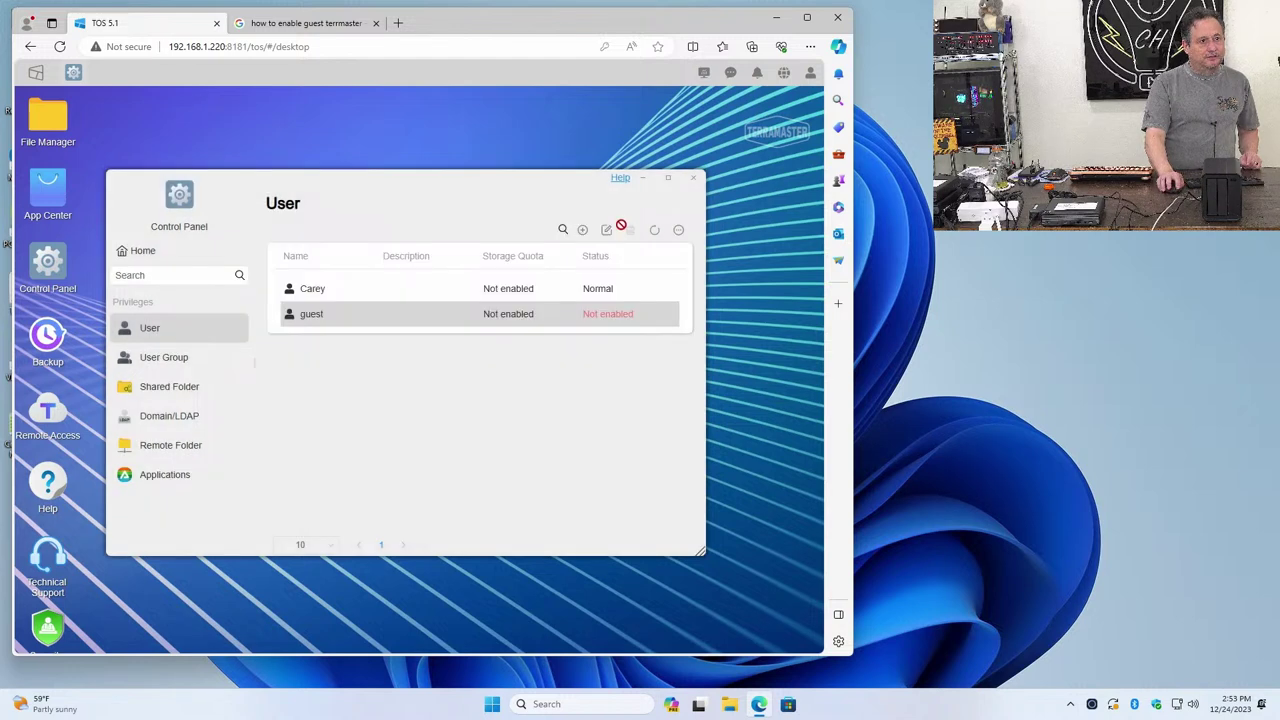
{"action": "left_click", "coordinate": [607, 323]}
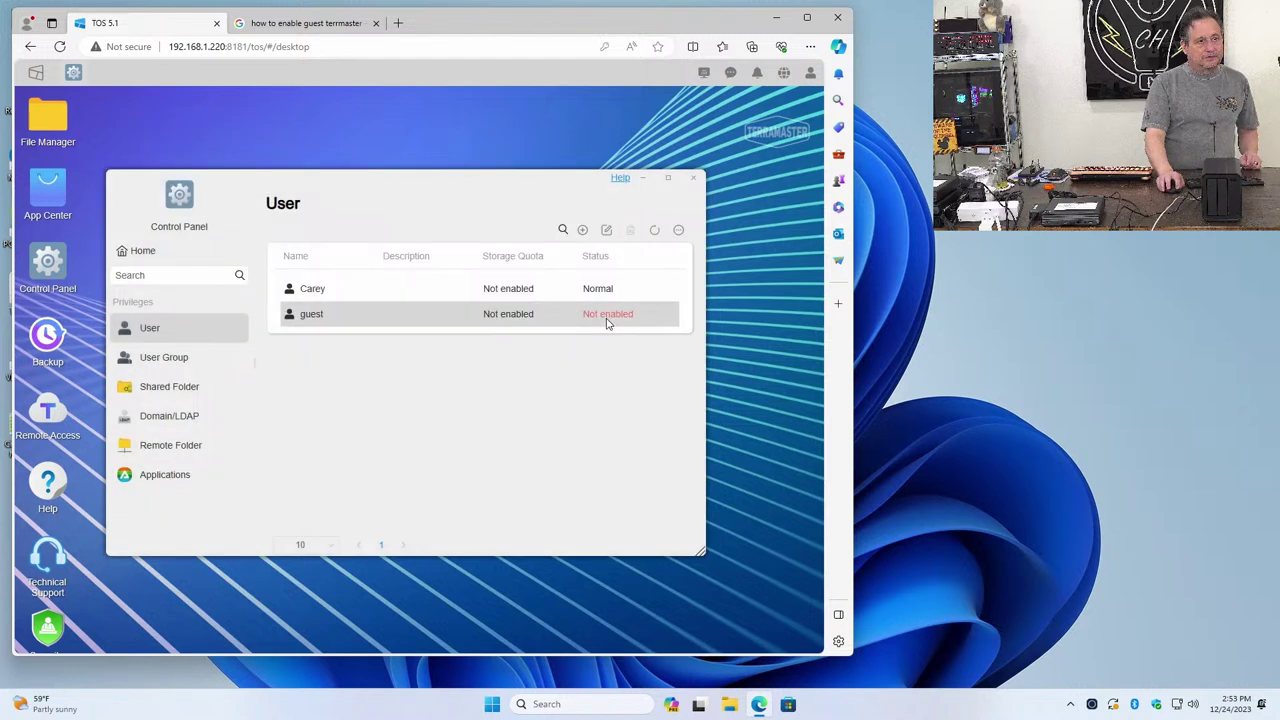
{"action": "left_click", "coordinate": [607, 323]}
{"action": "left_click", "coordinate": [607, 323]}
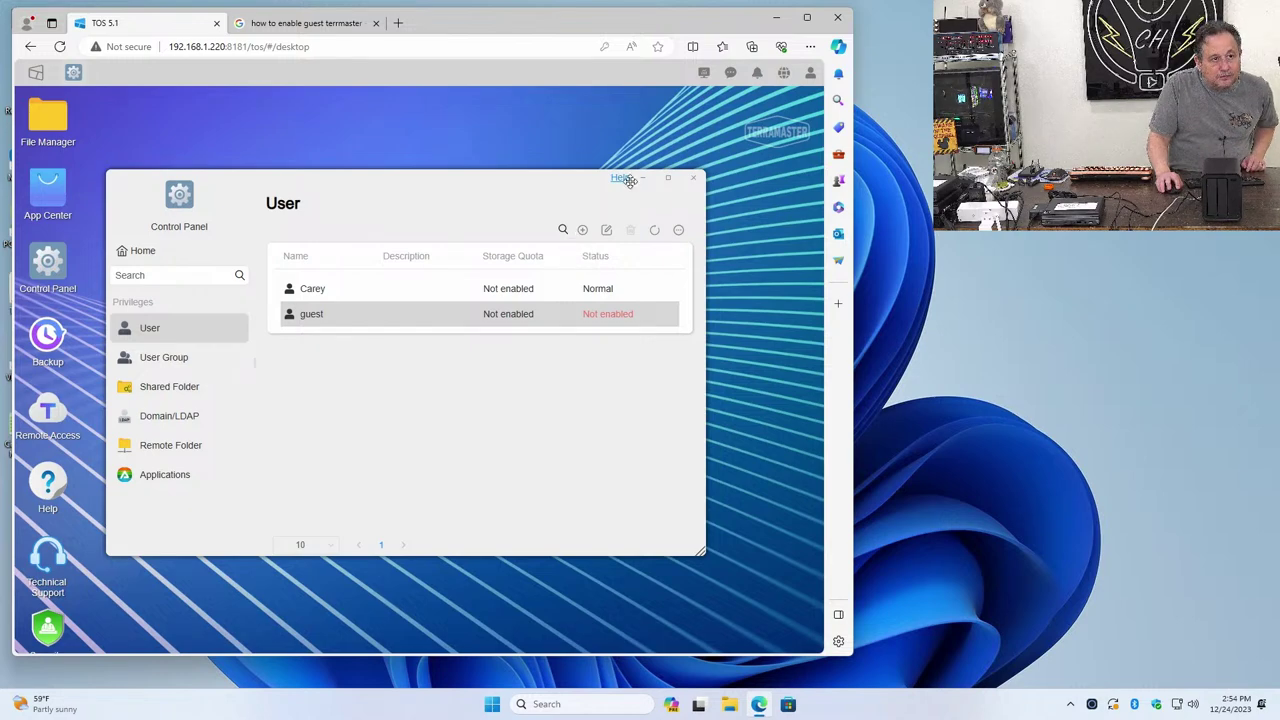
Open the forum thread on anonymous SMB file share access and read its replies
{"action": "left_click", "coordinate": [310, 22]}
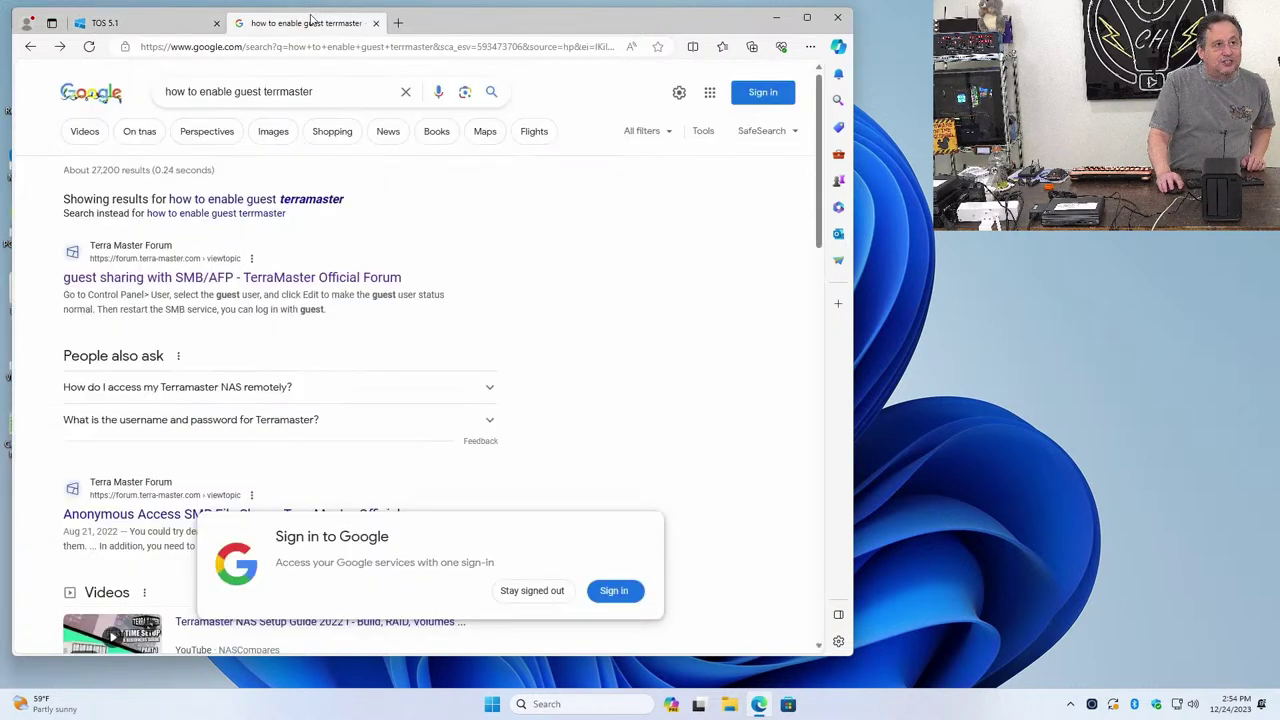
{"action": "scroll", "coordinate": [297, 345], "scroll_direction": "down", "scroll_amount": 1}
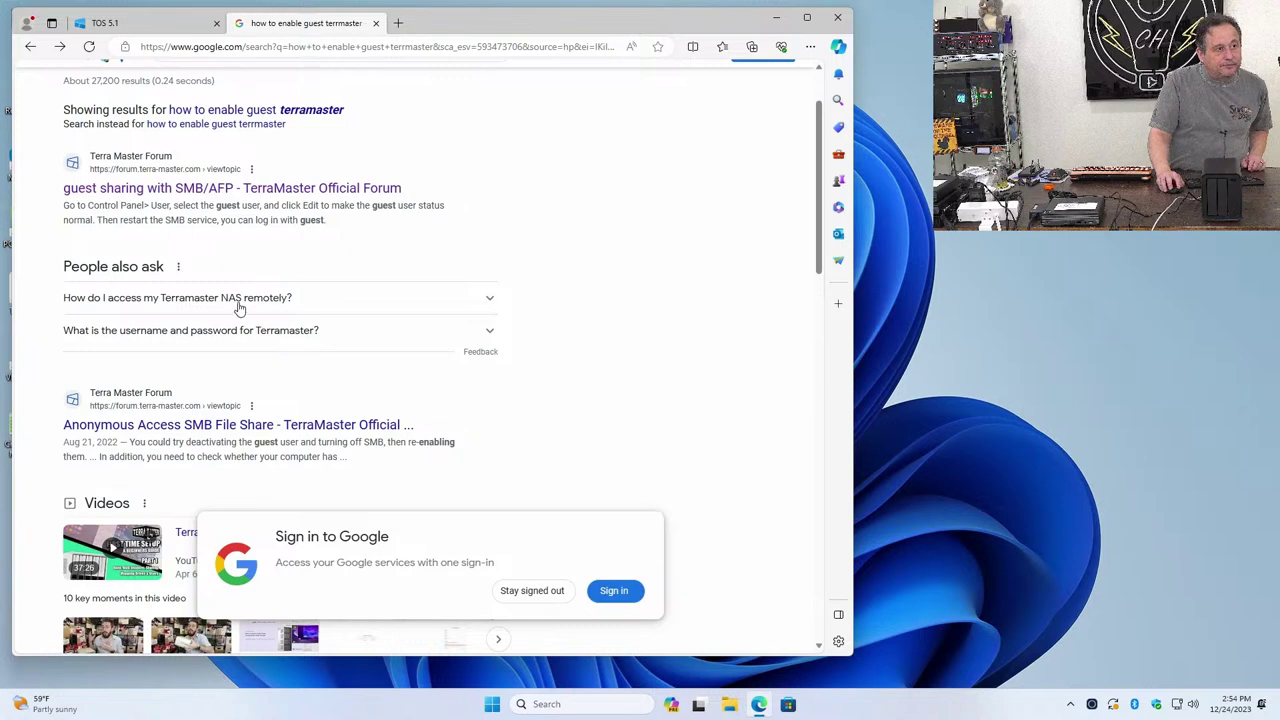
{"action": "left_click", "coordinate": [265, 428]}
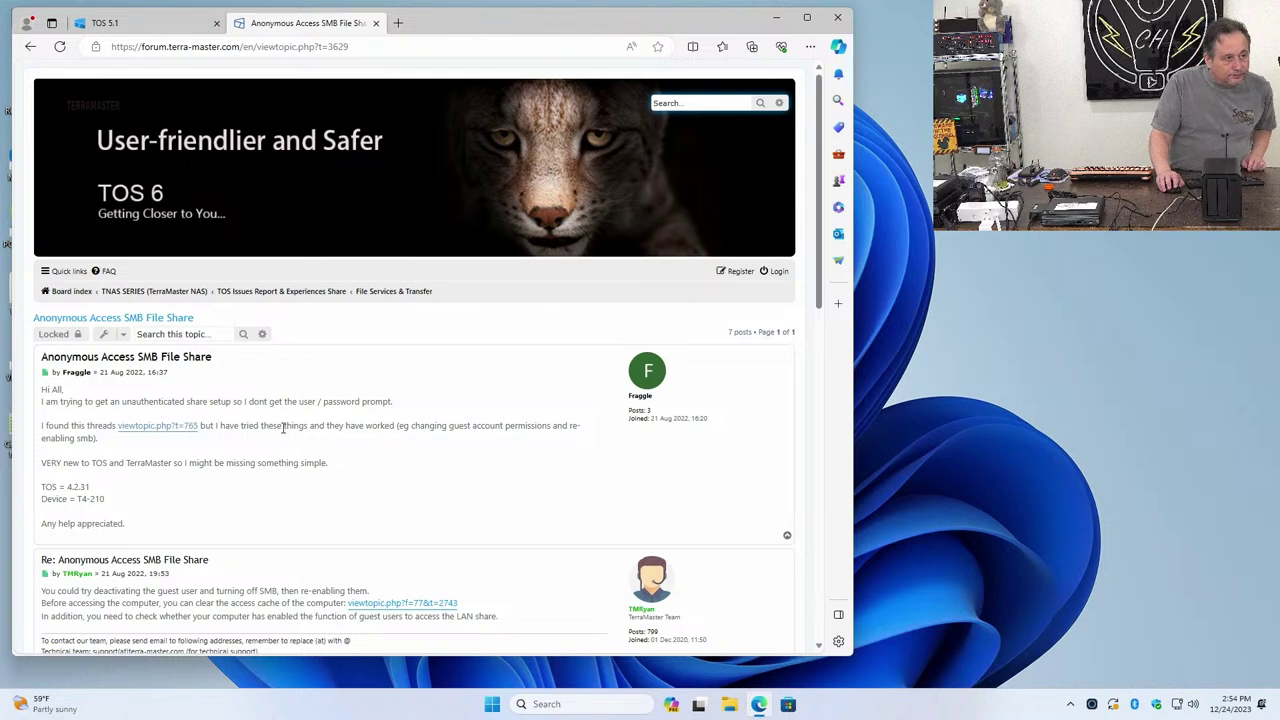
{"action": "scroll", "coordinate": [393, 449], "scroll_direction": "down", "scroll_amount": 2}
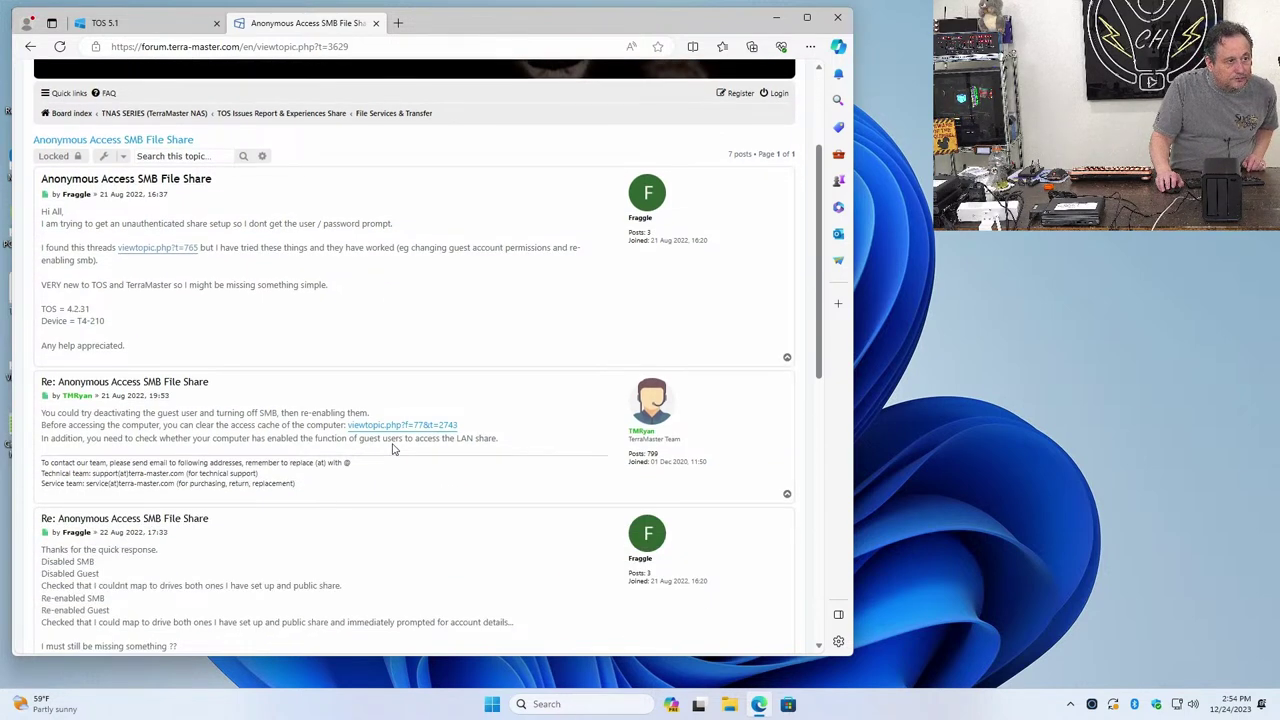
{"action": "scroll", "coordinate": [393, 449], "scroll_direction": "down", "scroll_amount": 1}
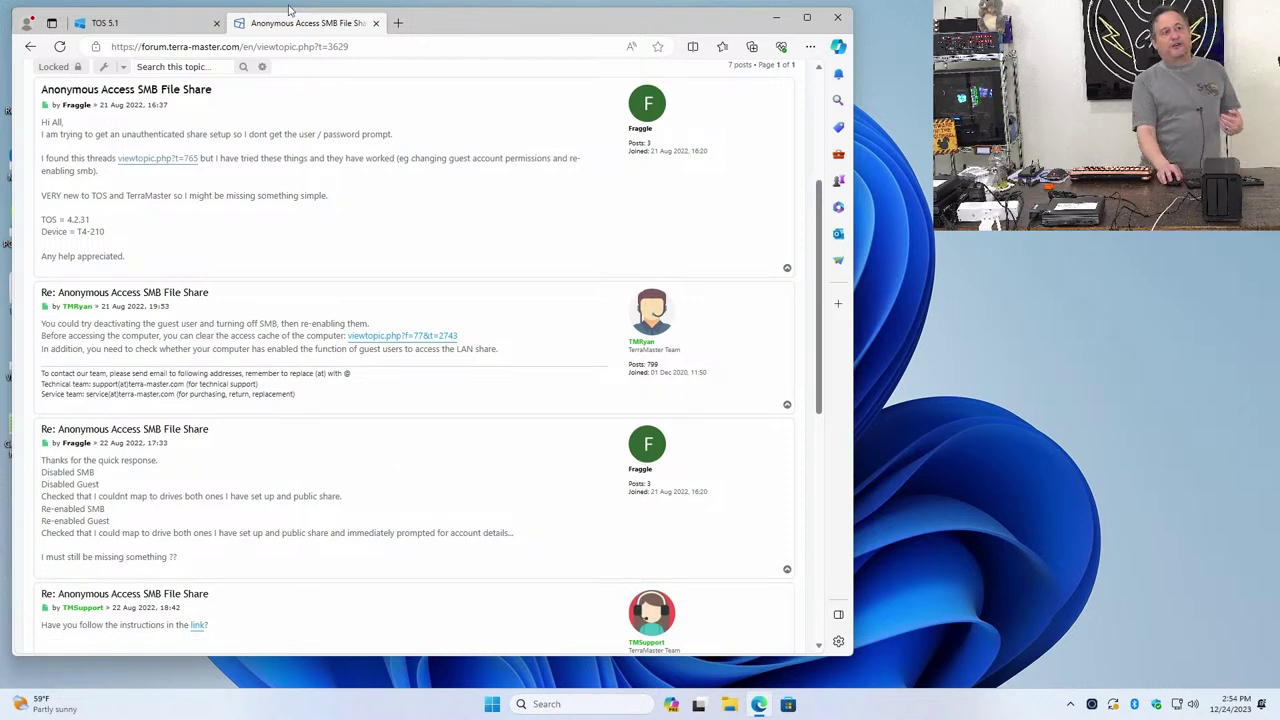
{"action": "left_click", "coordinate": [130, 22]}
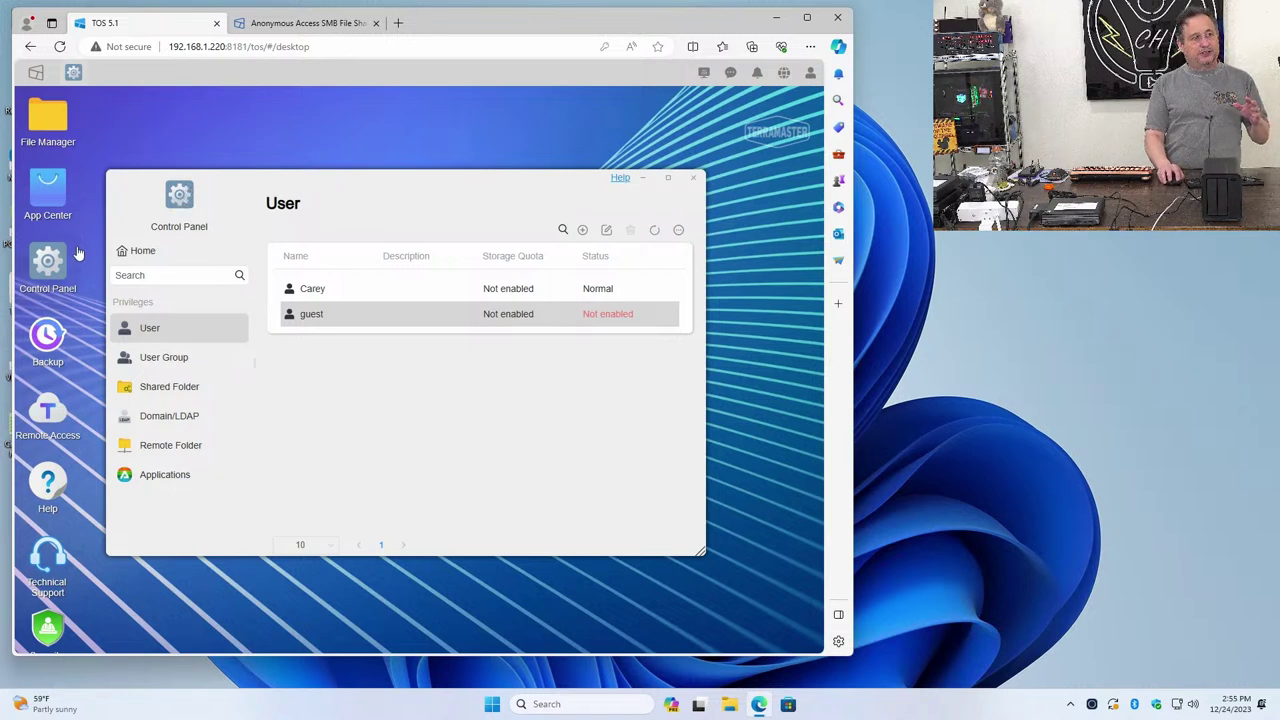
Open File Service from the Control Panel home and look through the SMB settings
{"action": "left_click", "coordinate": [120, 252]}
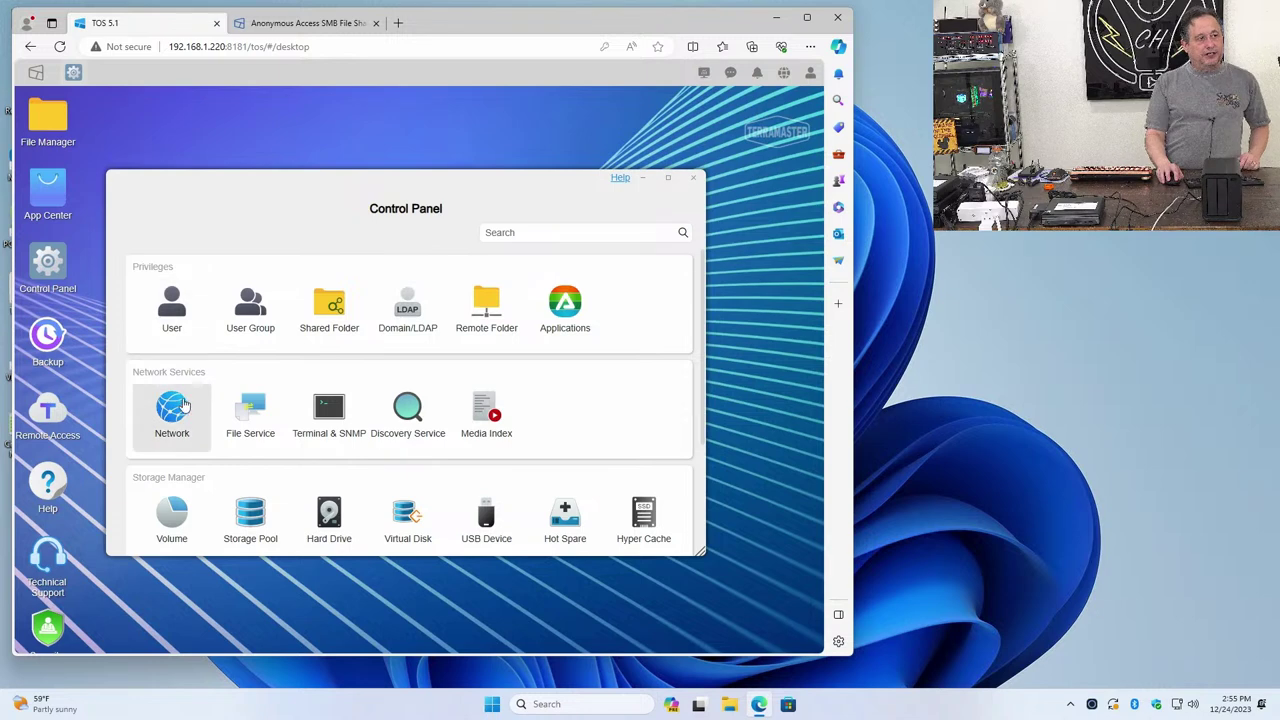
{"action": "left_click", "coordinate": [240, 408]}
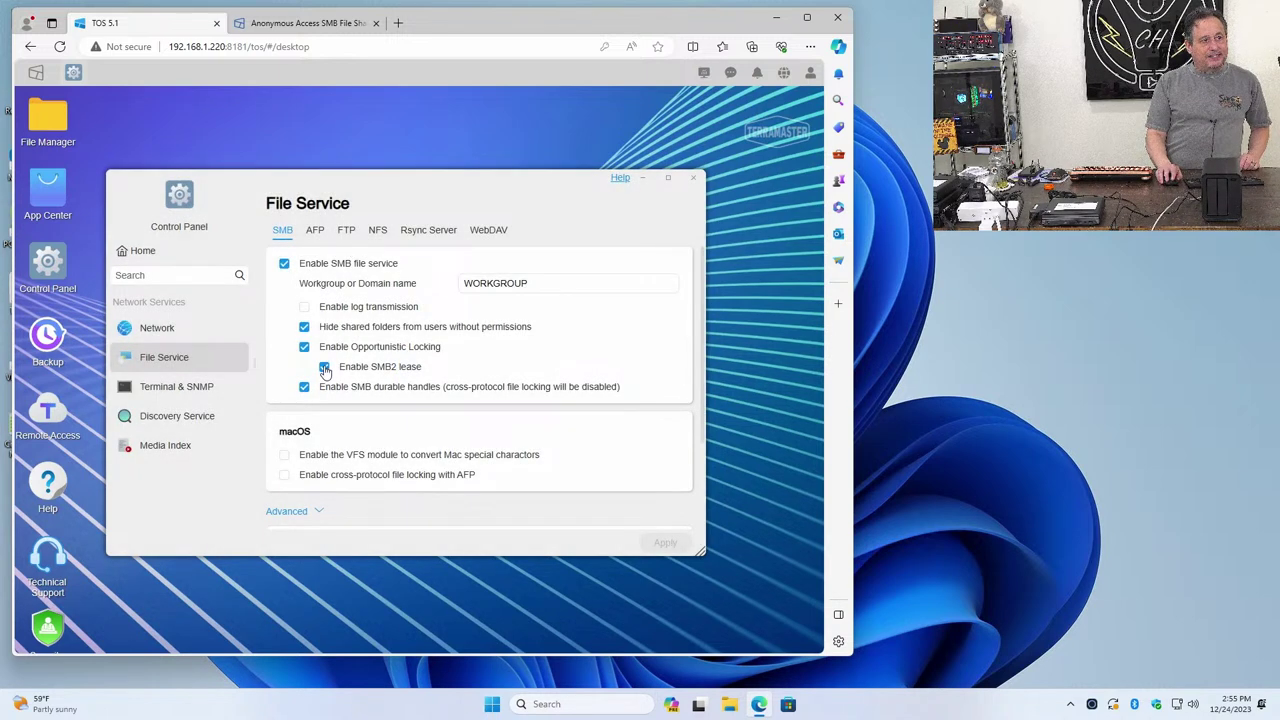
{"action": "scroll", "coordinate": [323, 378], "scroll_direction": "down", "scroll_amount": 2}
{"action": "scroll", "coordinate": [323, 378], "scroll_direction": "up", "scroll_amount": 2}
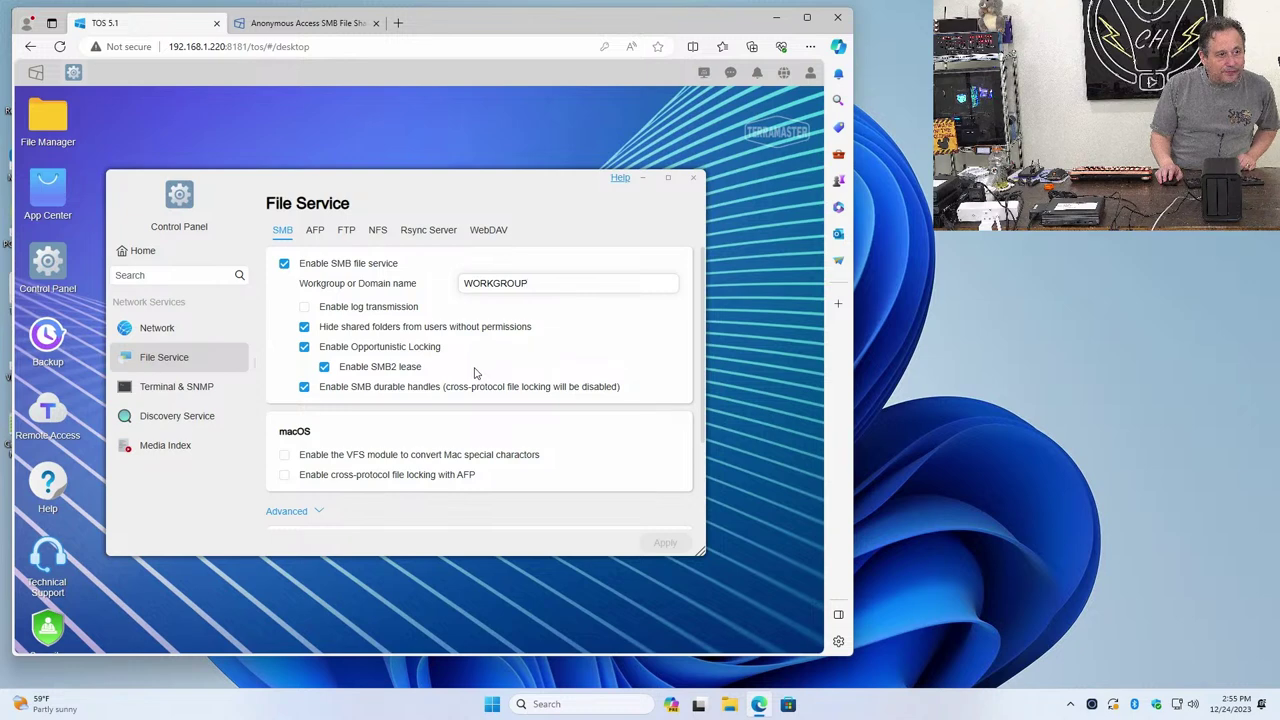
{"action": "scroll", "coordinate": [475, 372], "scroll_direction": "down", "scroll_amount": 3}
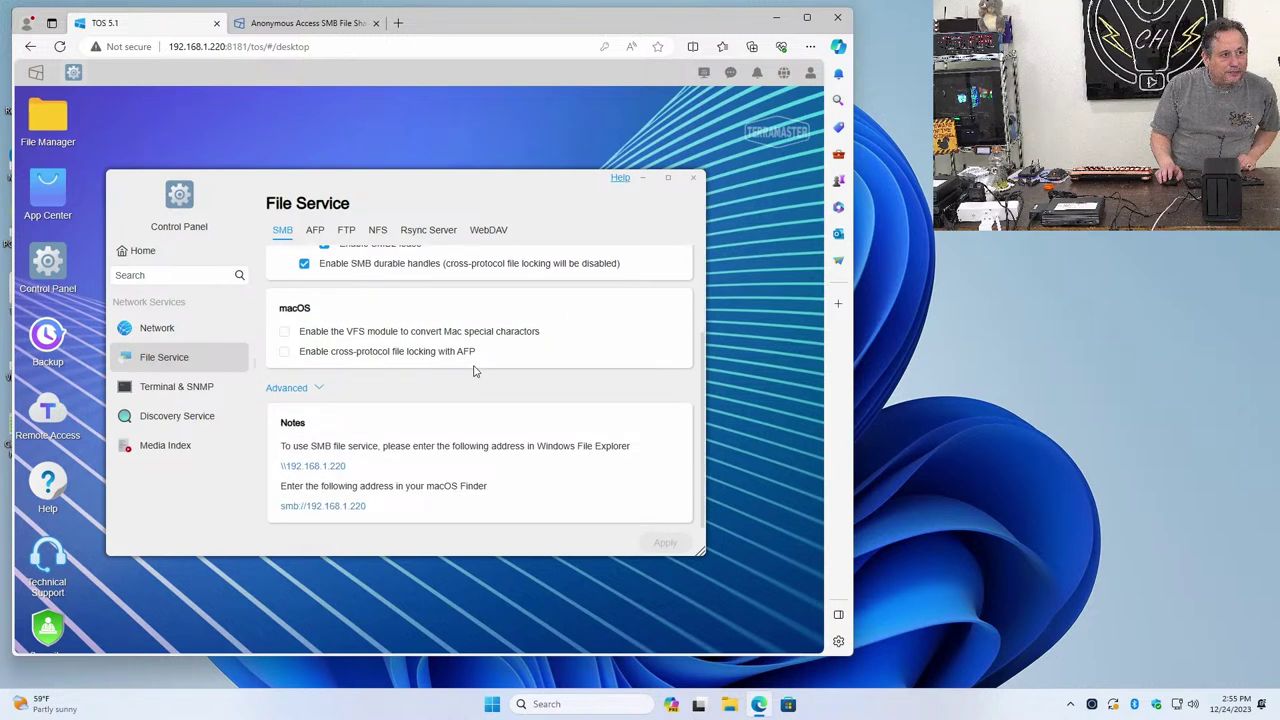
{"action": "scroll", "coordinate": [475, 371], "scroll_direction": "up", "scroll_amount": 1}
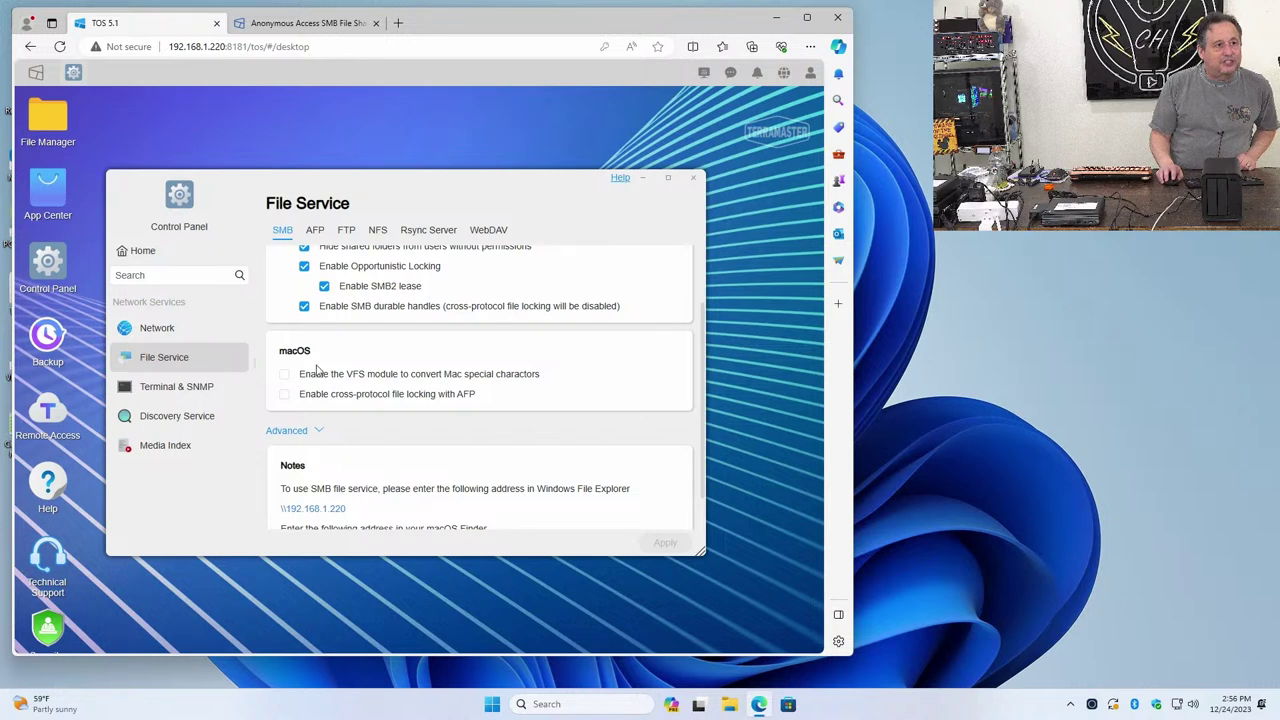
{"action": "scroll", "coordinate": [325, 371], "scroll_direction": "up", "scroll_amount": 1}
{"action": "scroll", "coordinate": [325, 371], "scroll_direction": "up", "scroll_amount": 1}
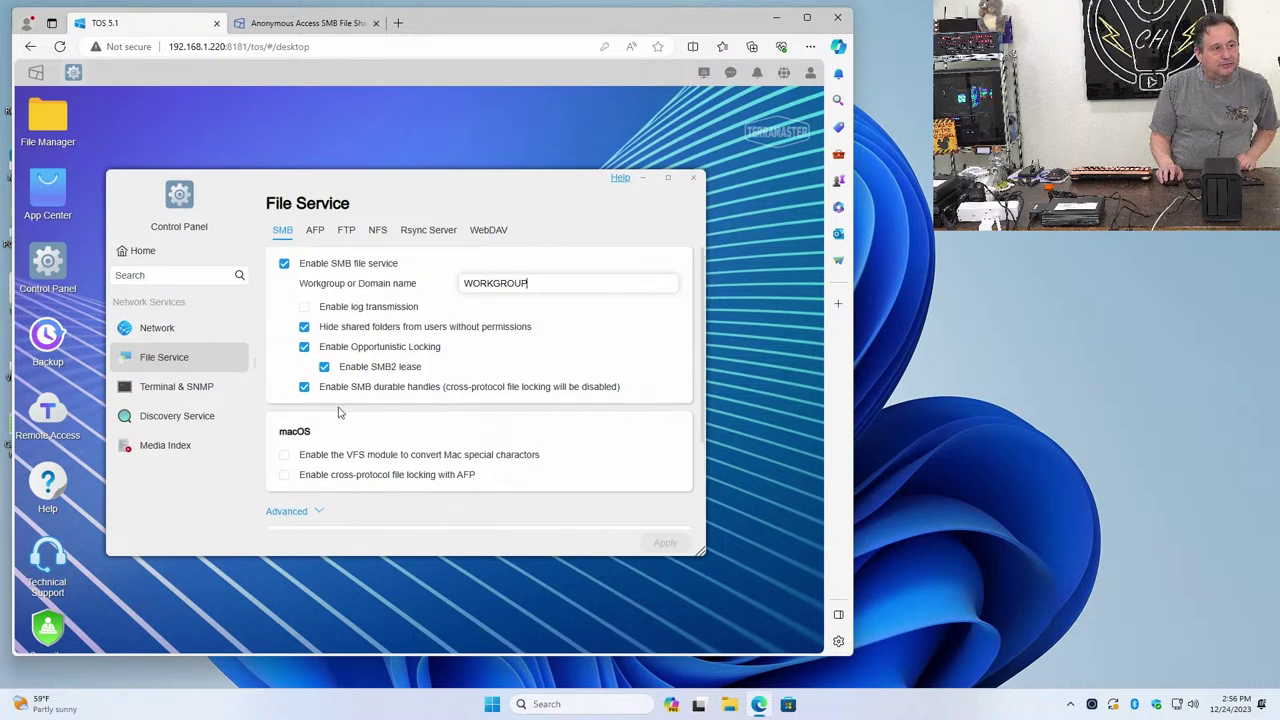
Review the AFP, FTP, NFS, Rsync Server and WebDAV settings, then return to SMB
{"action": "left_click", "coordinate": [316, 238]}
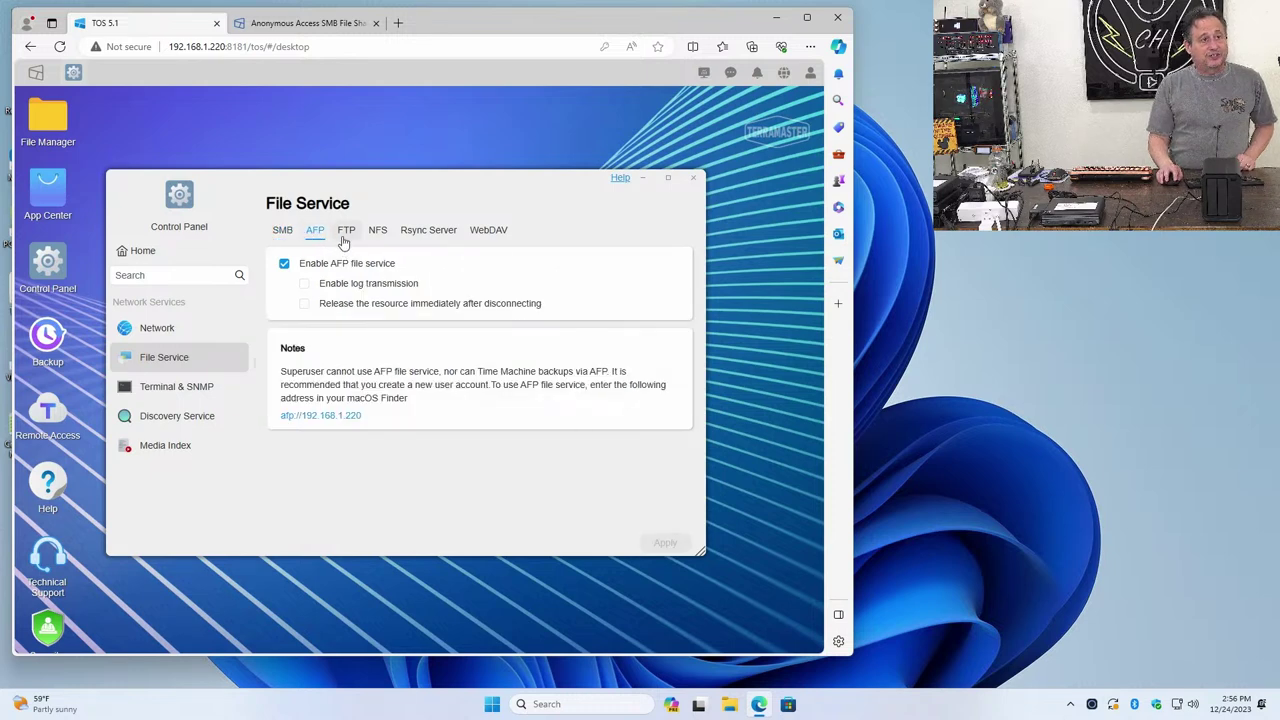
{"action": "left_click", "coordinate": [344, 236]}
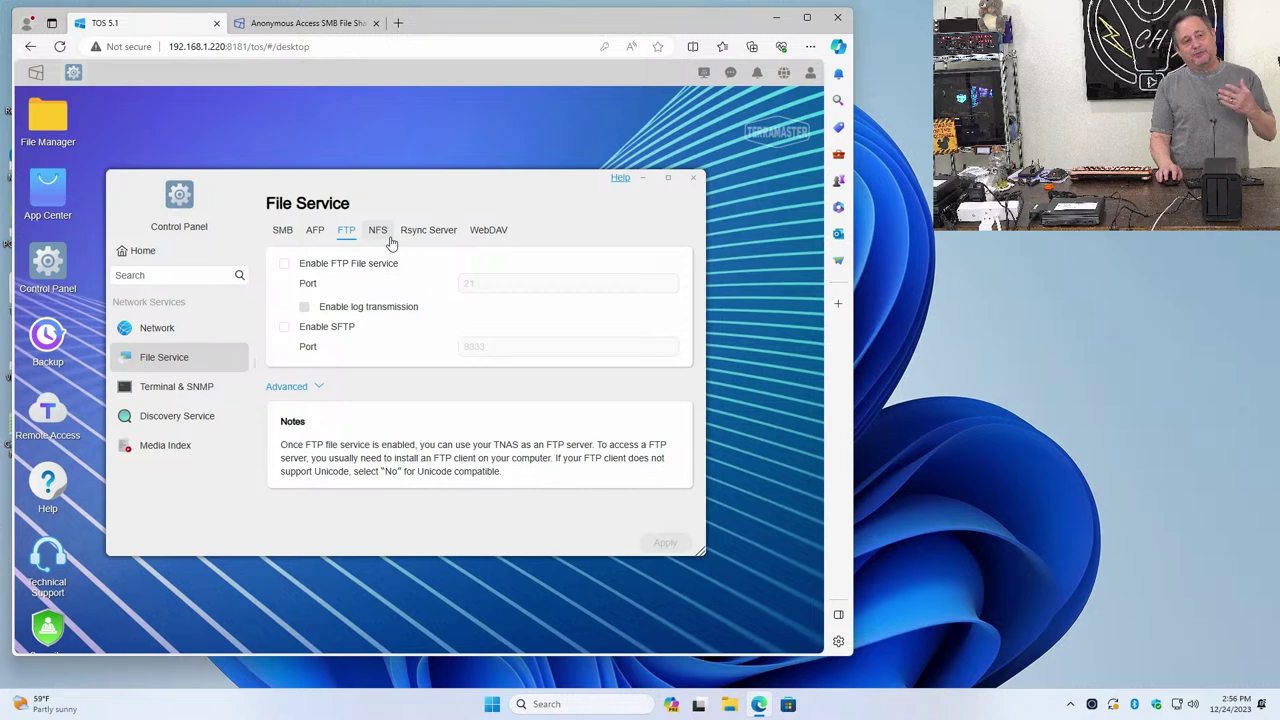
{"action": "left_click", "coordinate": [391, 243]}
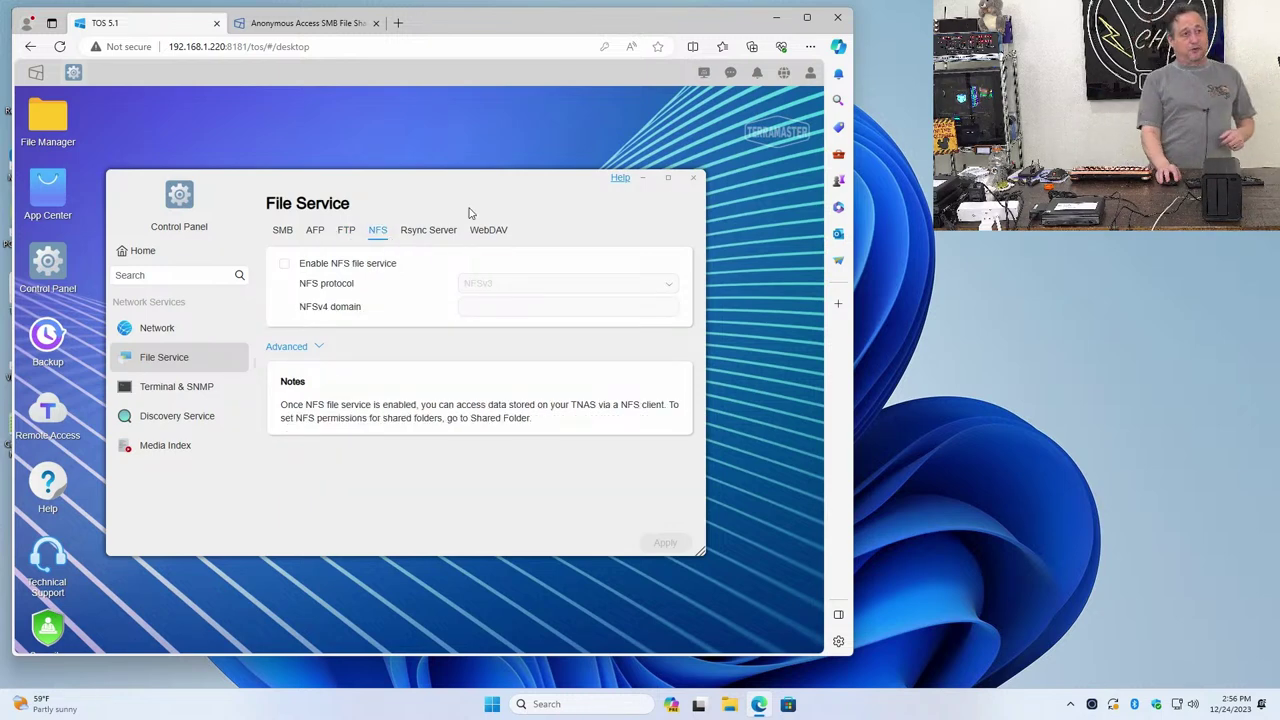
{"action": "left_click", "coordinate": [447, 231]}
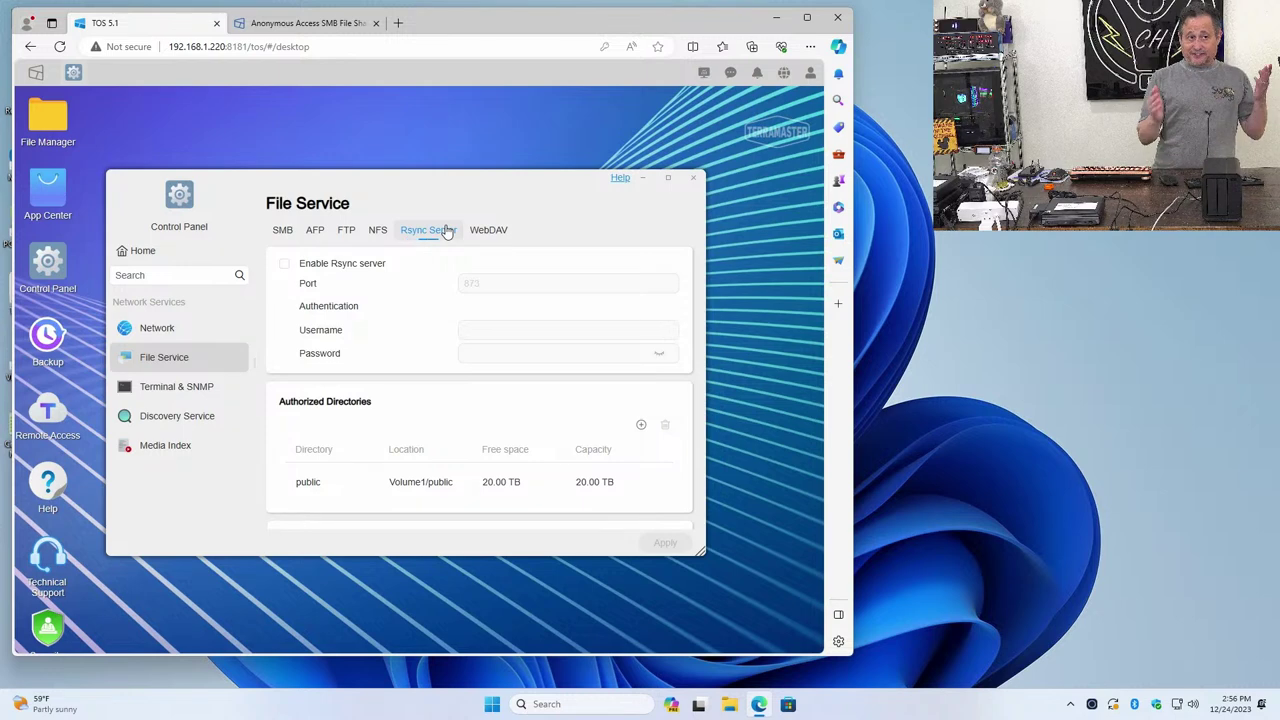
{"action": "left_click", "coordinate": [480, 231]}
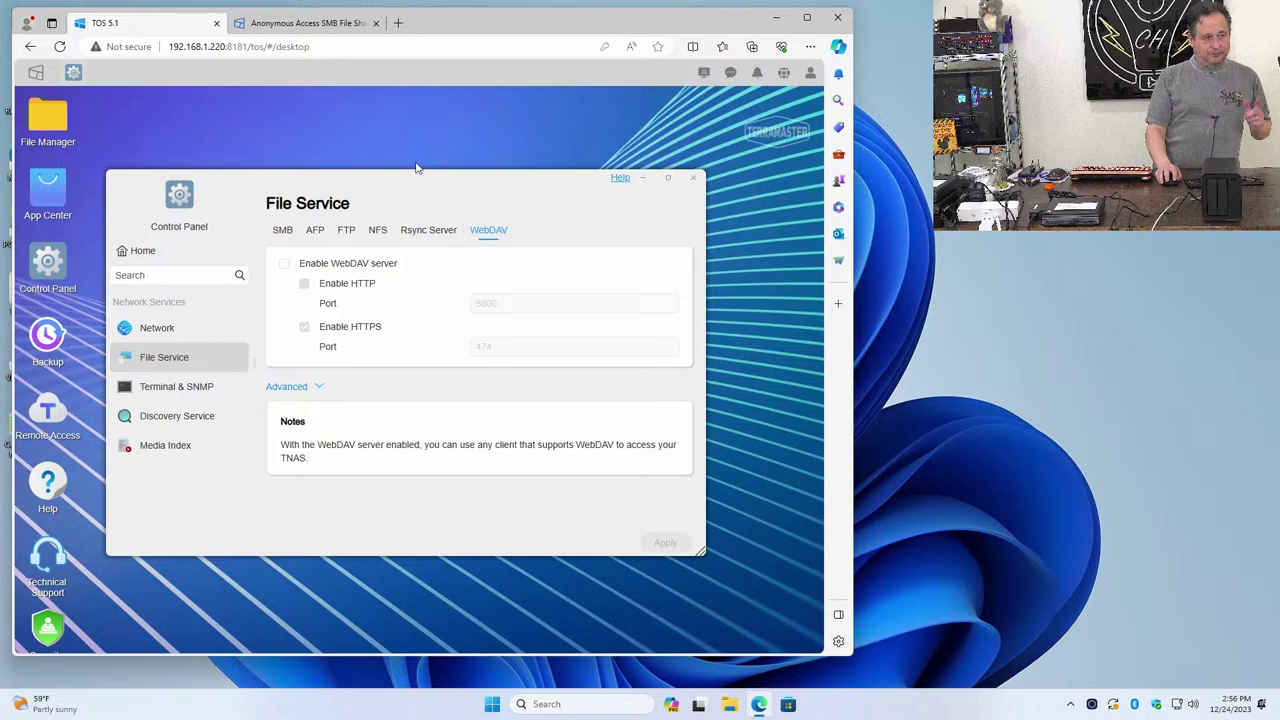
{"action": "left_click", "coordinate": [282, 230]}
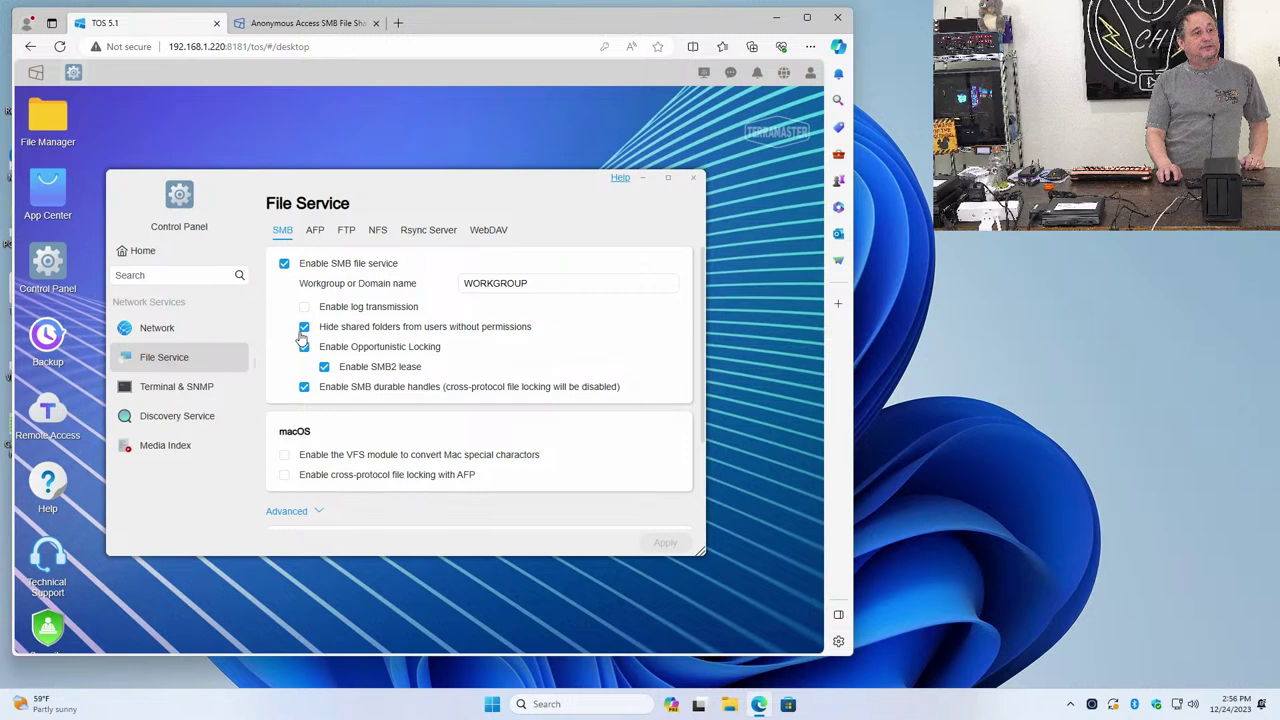
Untick 'Hide shared folders from users without permissions', apply it, and close Control Panel
{"action": "left_click", "coordinate": [304, 330]}
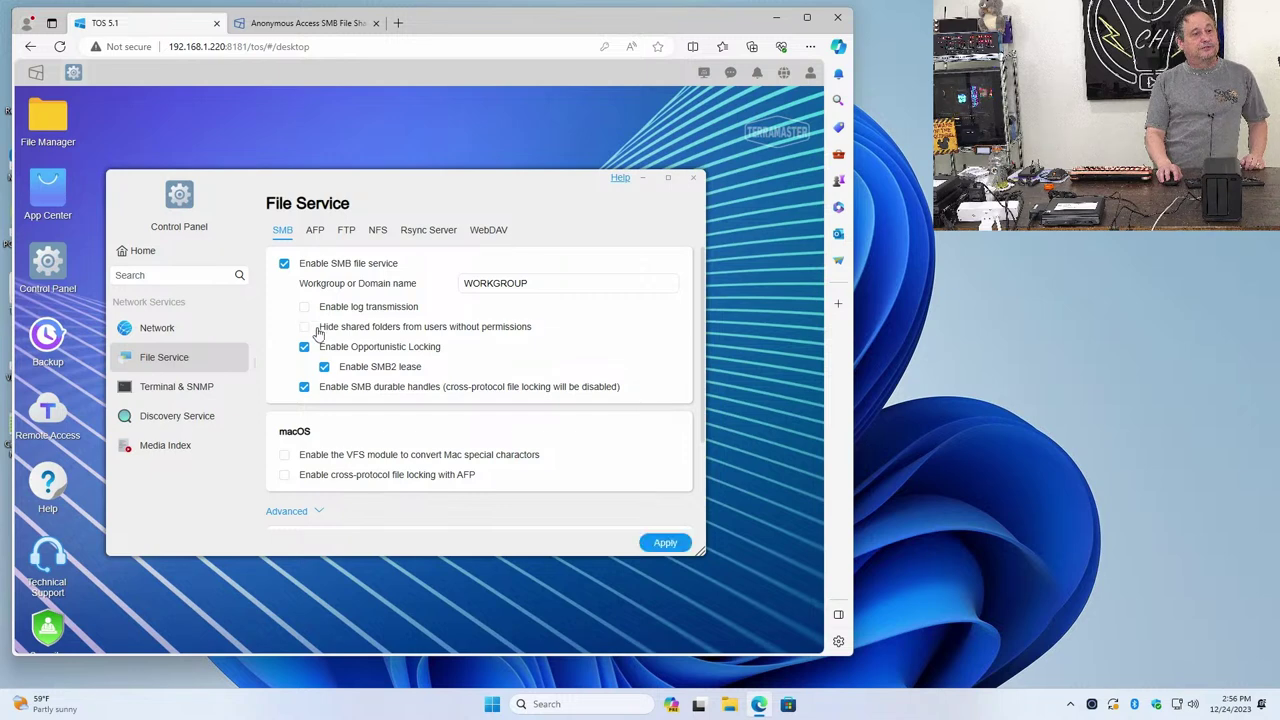
{"action": "left_click", "coordinate": [662, 545]}
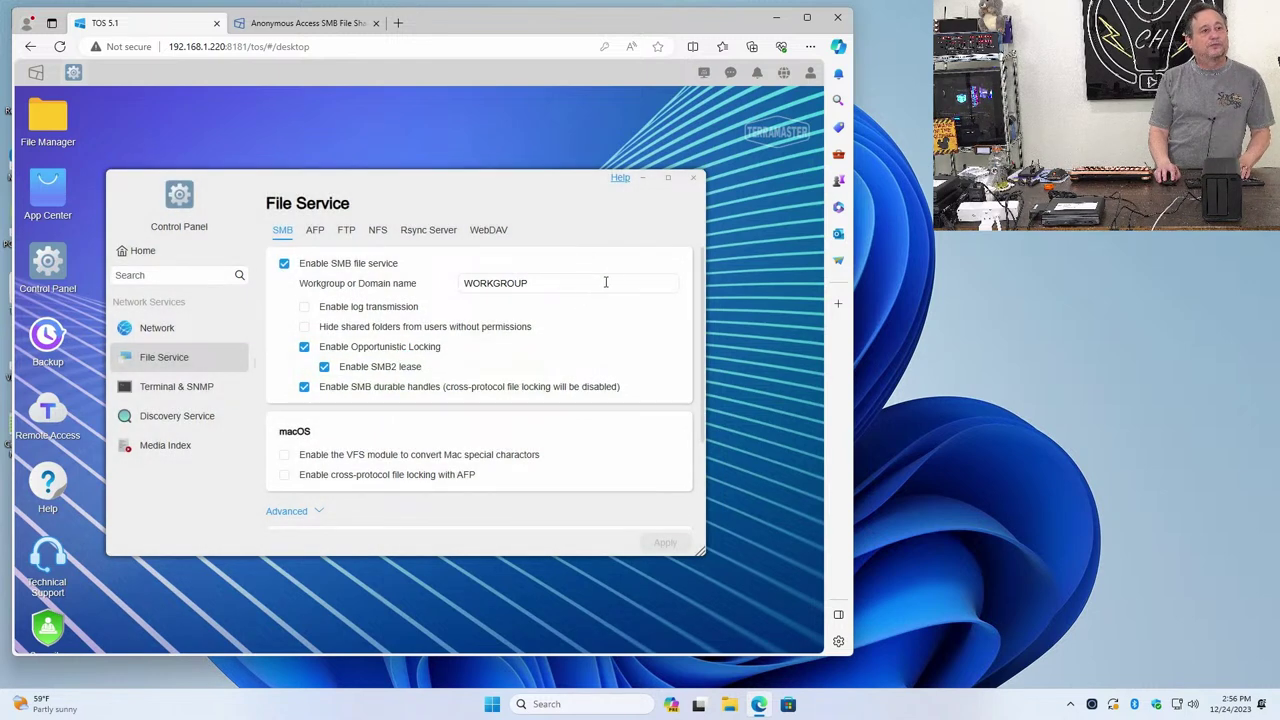
{"action": "left_click", "coordinate": [690, 179]}
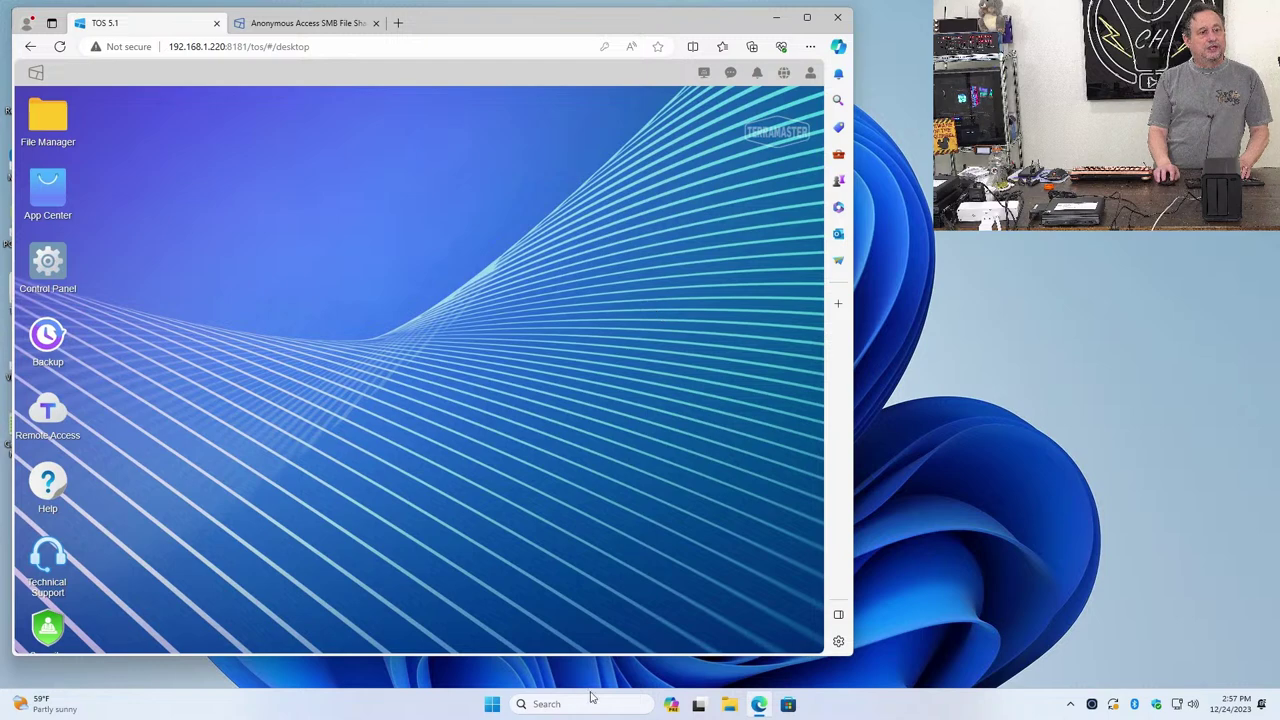
Open File Explorer's This PC window, hiding the browser, and view its drives
{"action": "left_click", "coordinate": [492, 704]}
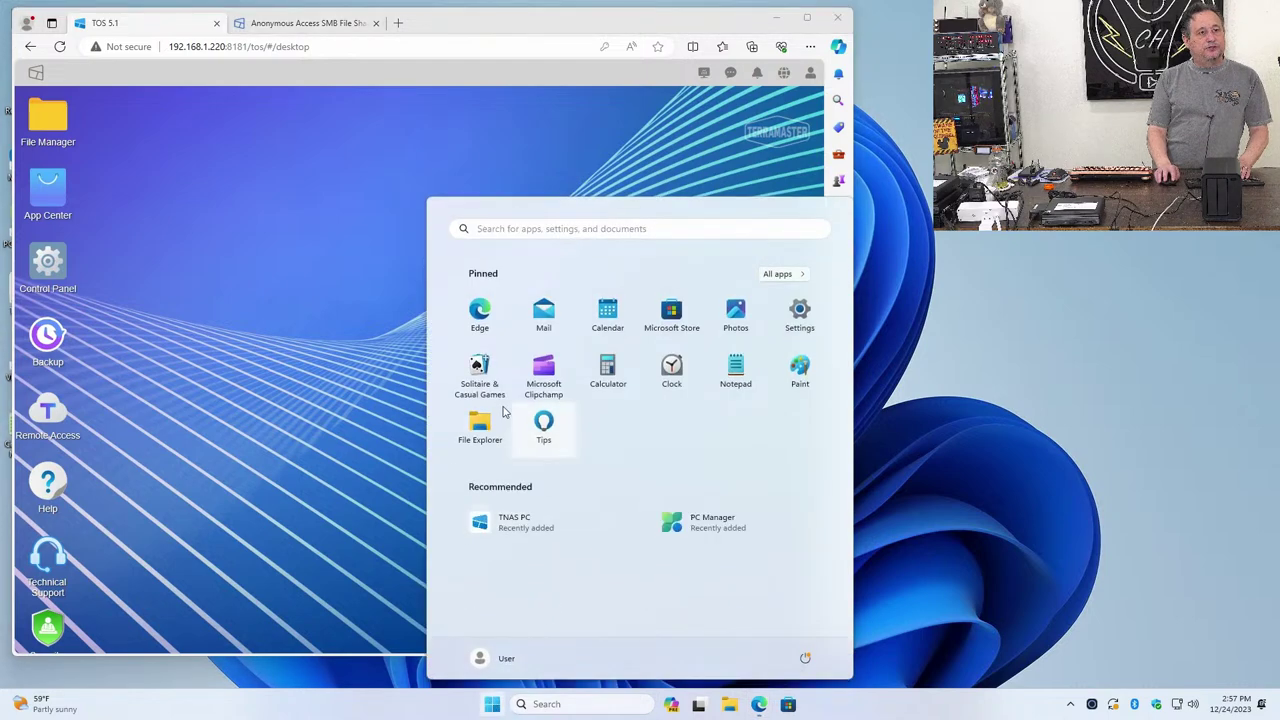
{"action": "left_click", "coordinate": [485, 436]}
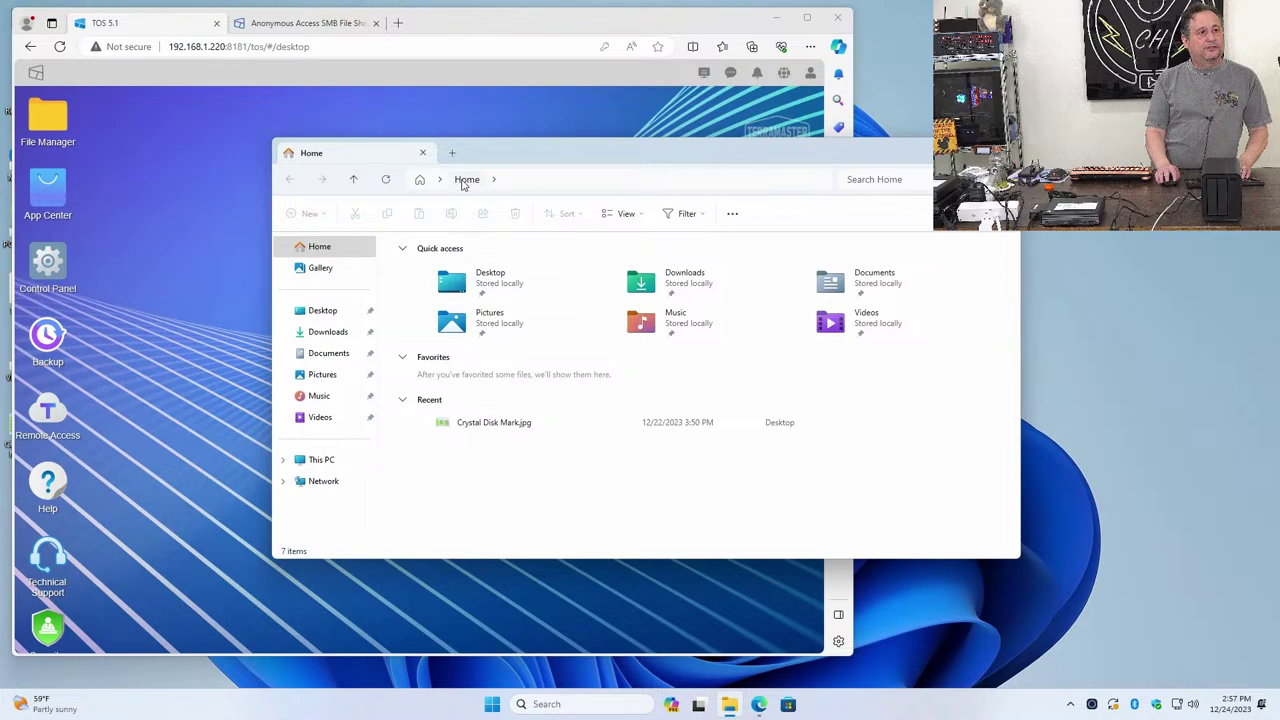
{"action": "left_click", "coordinate": [775, 23]}
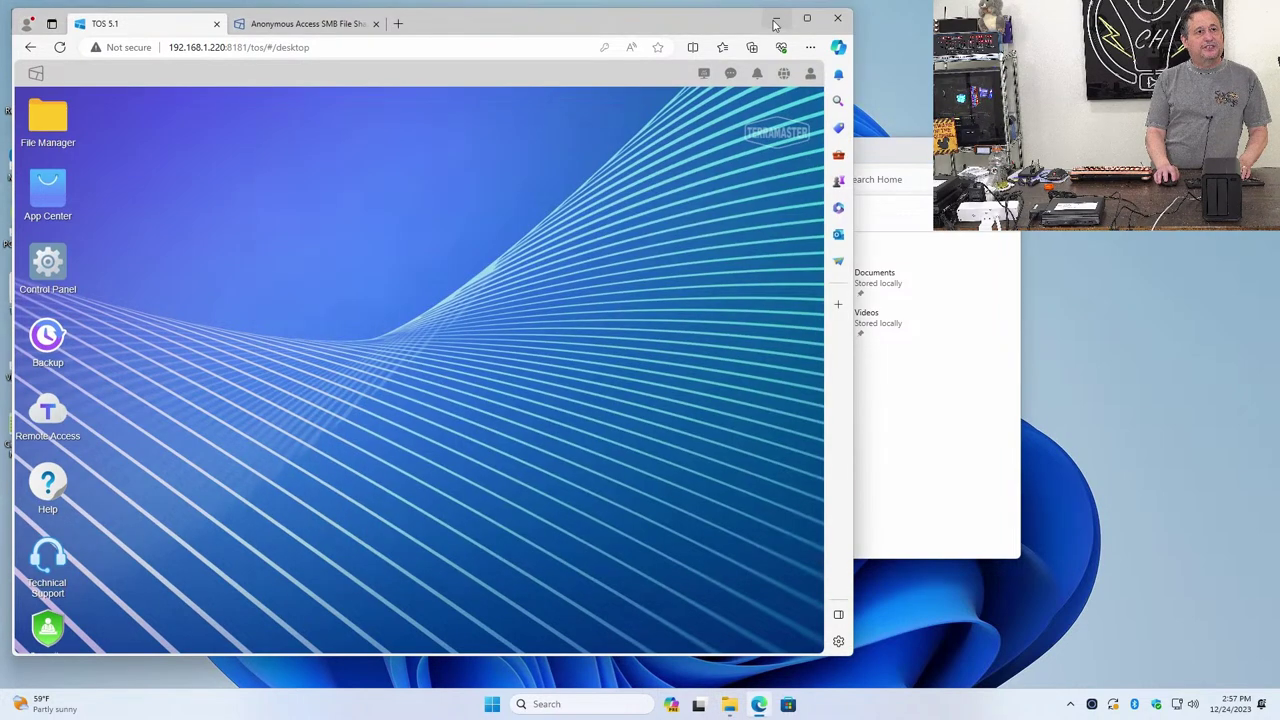
{"action": "left_click", "coordinate": [775, 20]}
{"action": "left_click", "coordinate": [942, 152]}
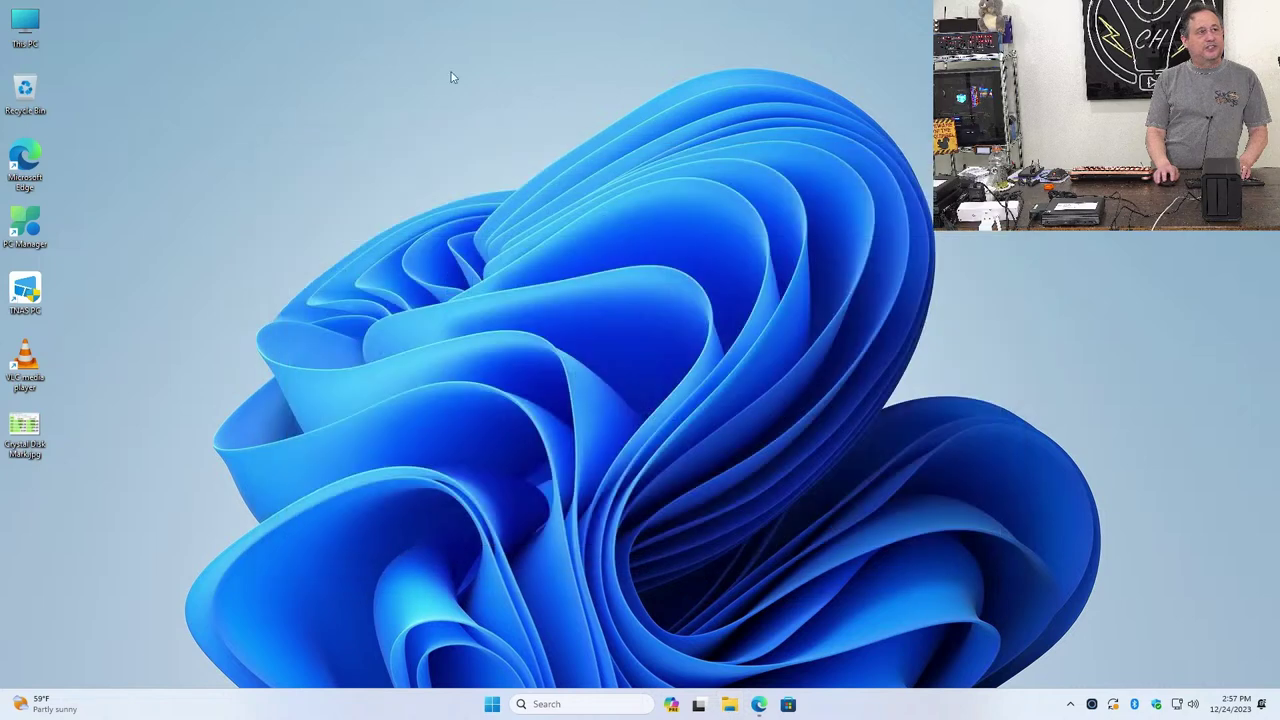
{"action": "double_click", "coordinate": [42, 30]}
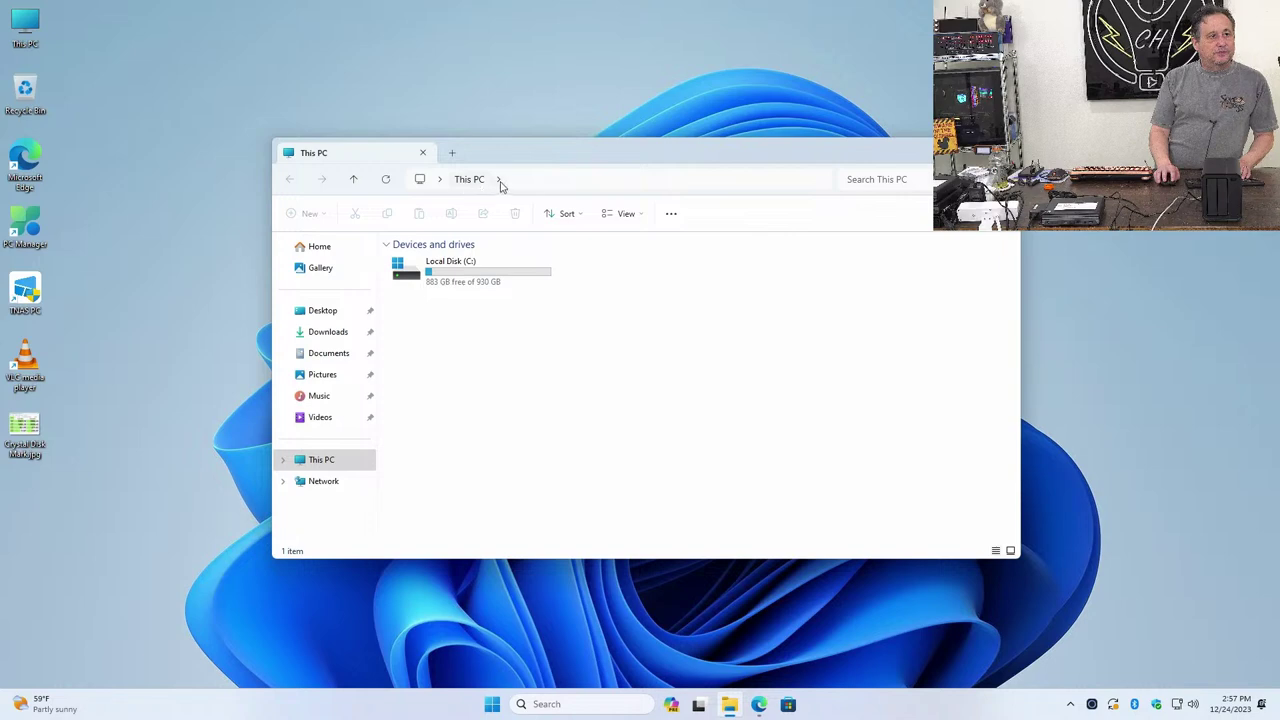
{"action": "left_click", "coordinate": [499, 182]}
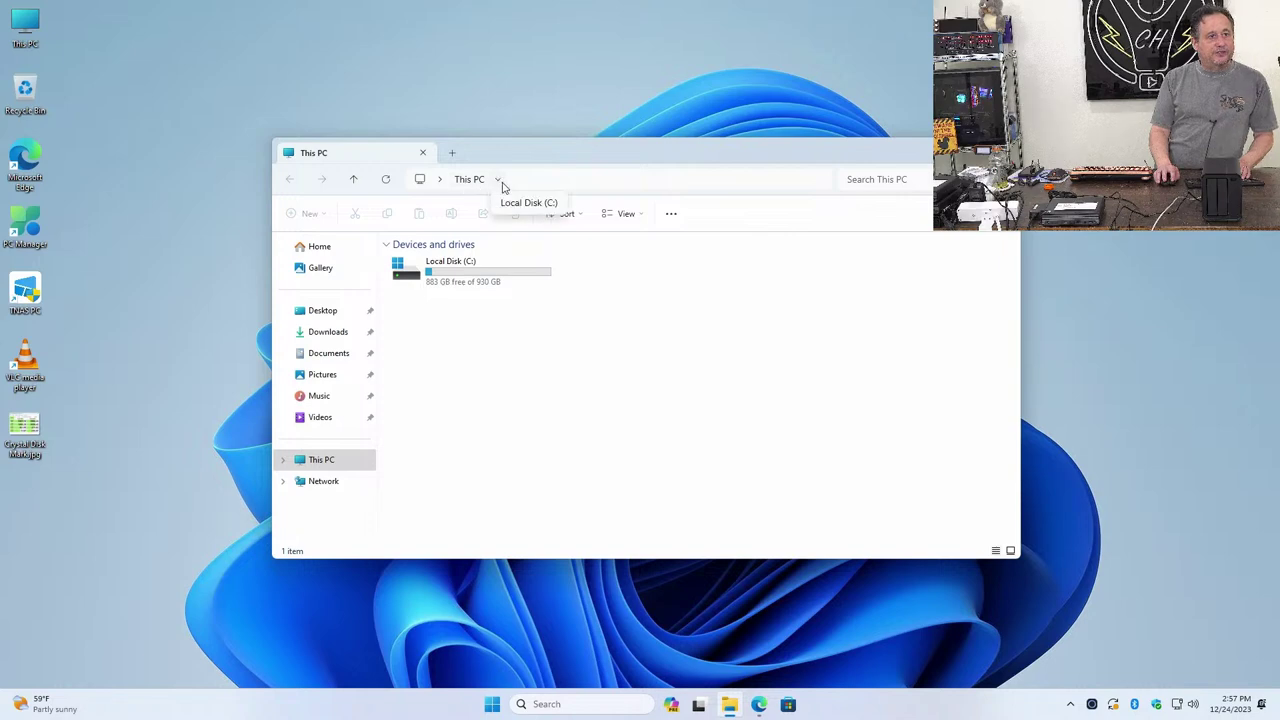
Start Map Network Drive for This PC and browse the network for the NAS share
{"action": "left_click", "coordinate": [671, 215]}
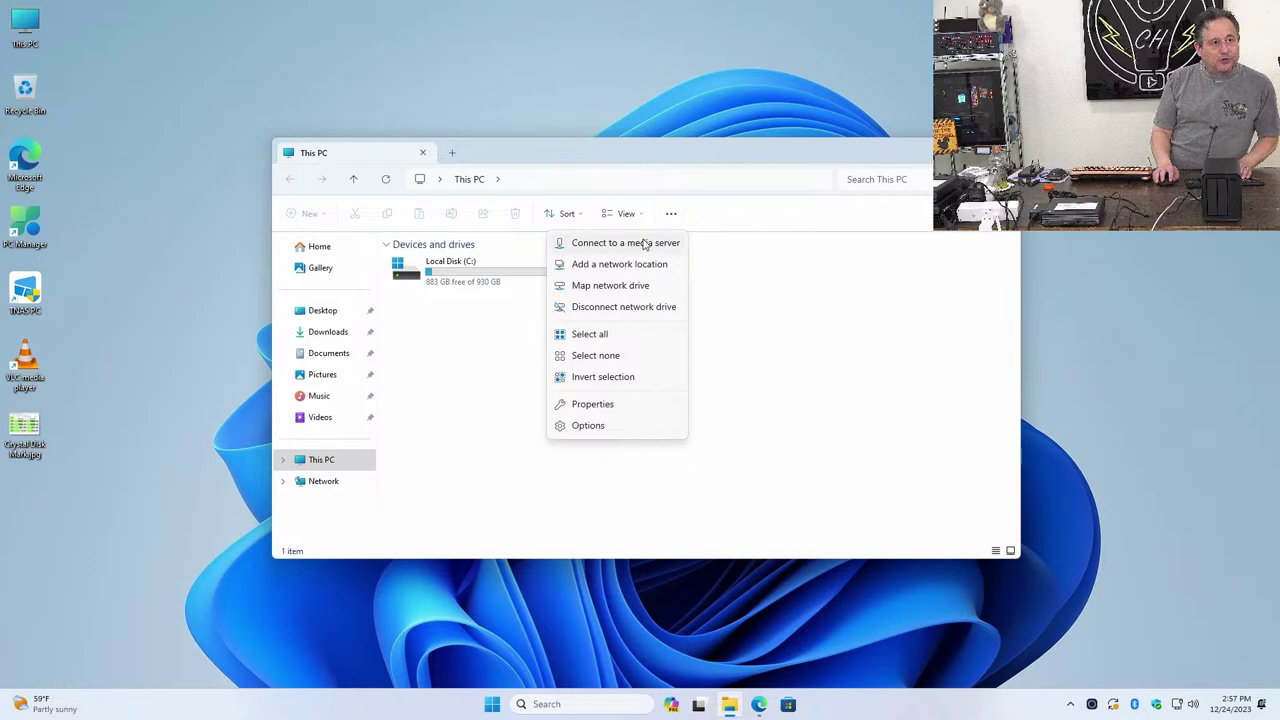
{"action": "left_click", "coordinate": [616, 287]}
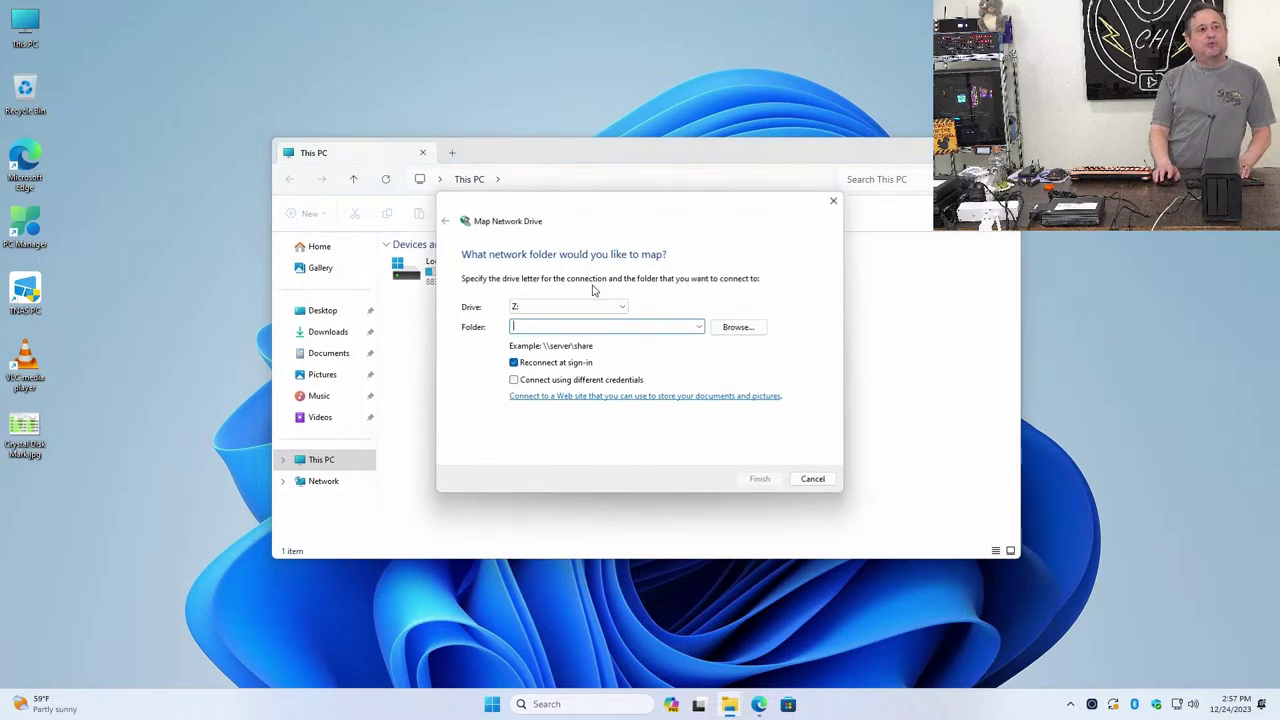
{"action": "left_click", "coordinate": [740, 327]}
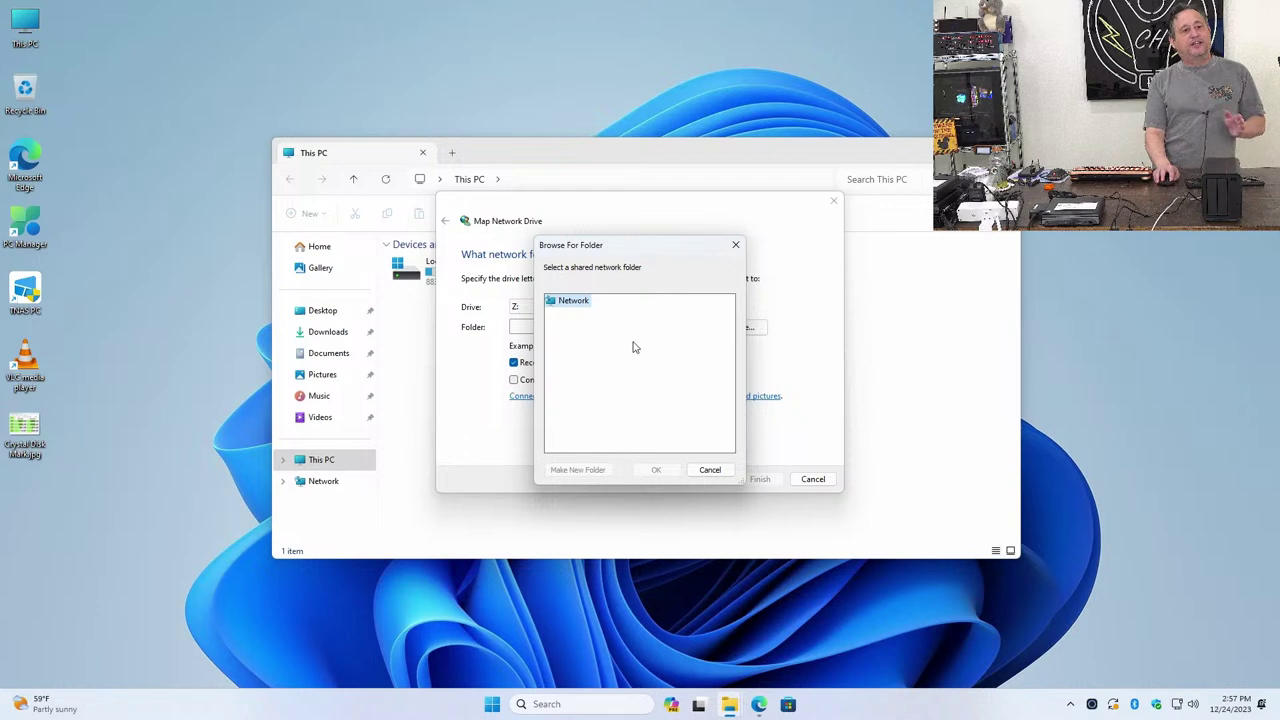
{"action": "double_click", "coordinate": [580, 313]}
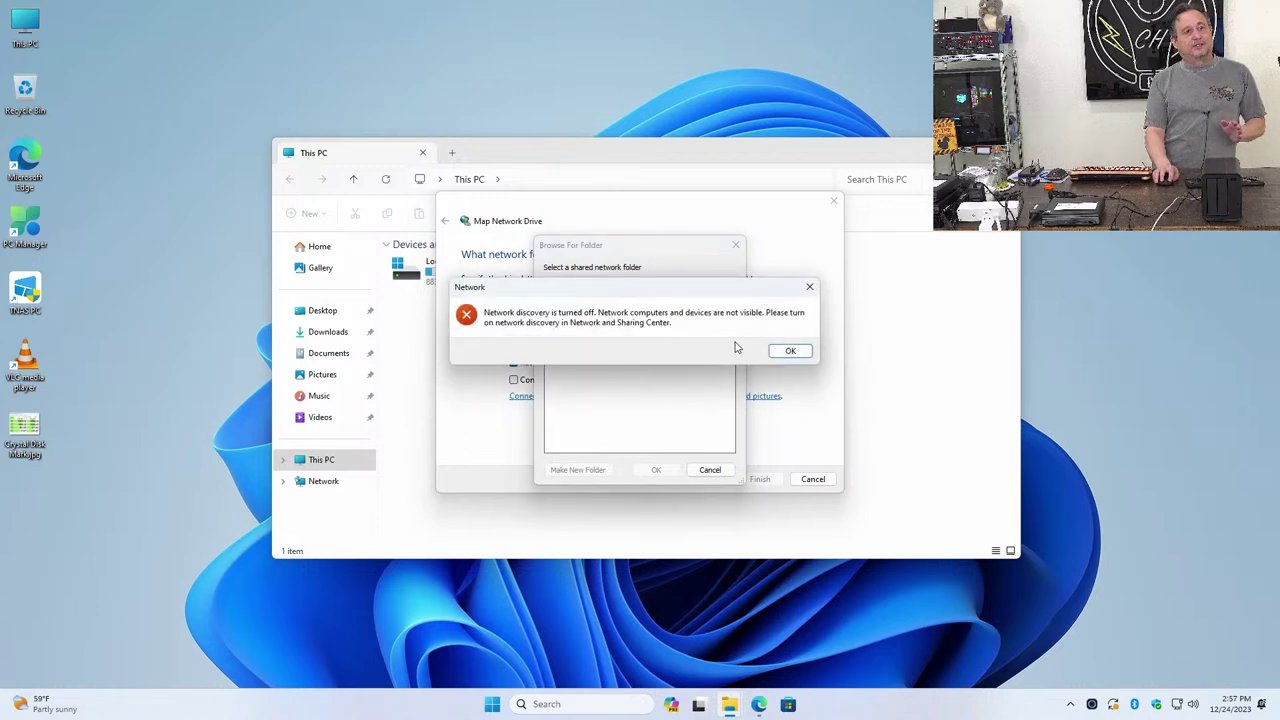
Dismiss the network discovery error, cancel Browse and Map Network Drive, and close This PC
{"action": "left_click", "coordinate": [787, 350]}
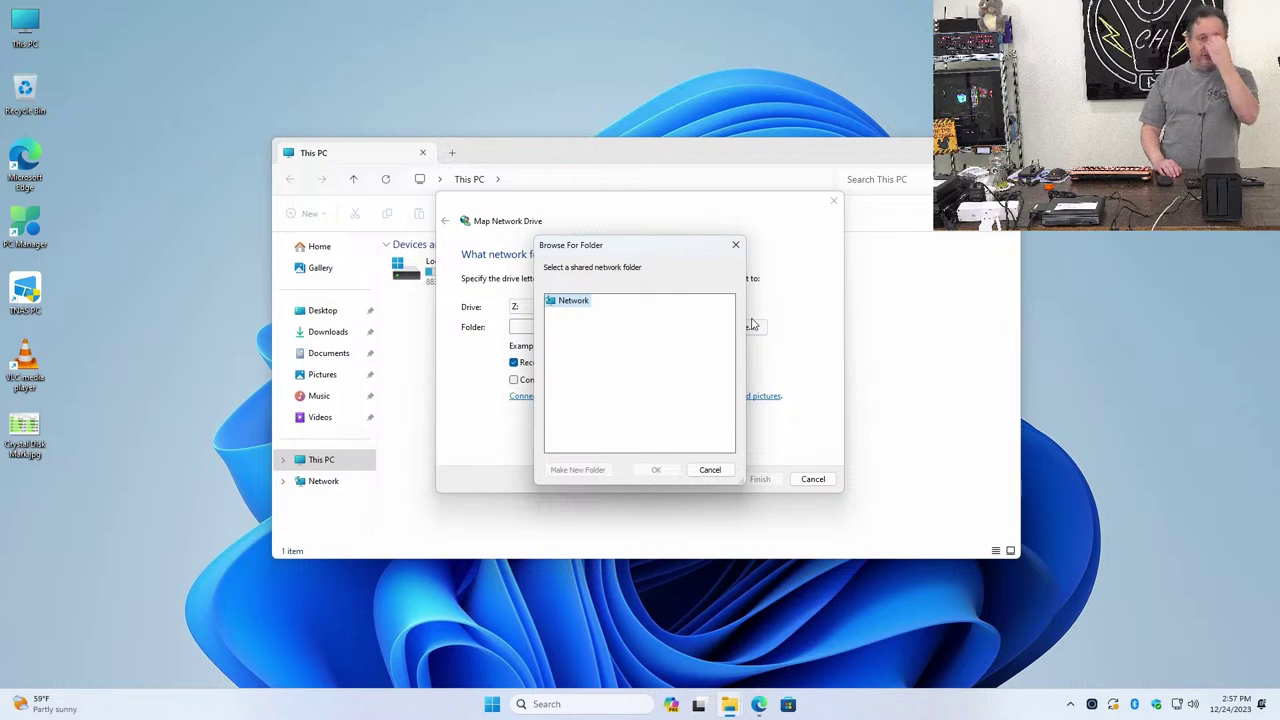
{"action": "left_click", "coordinate": [710, 470]}
{"action": "left_click", "coordinate": [574, 327]}
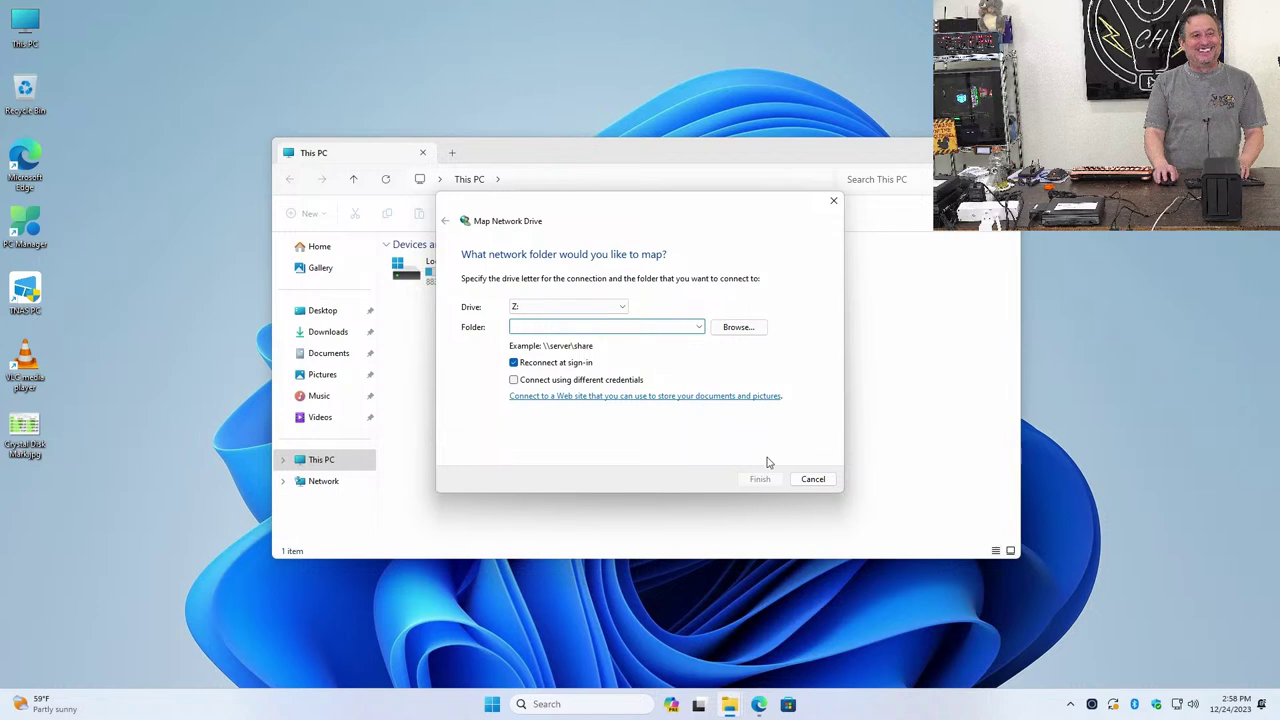
{"action": "left_click", "coordinate": [813, 479]}
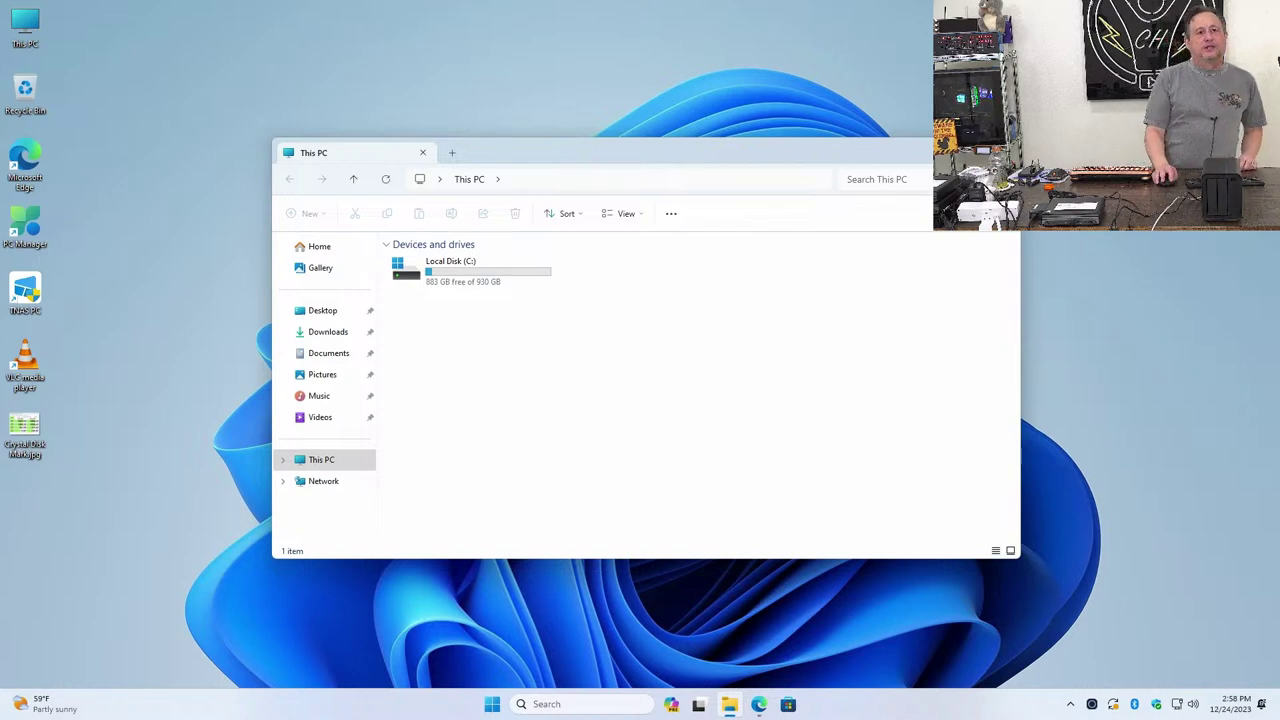
{"action": "key", "text": "alt+F4"}
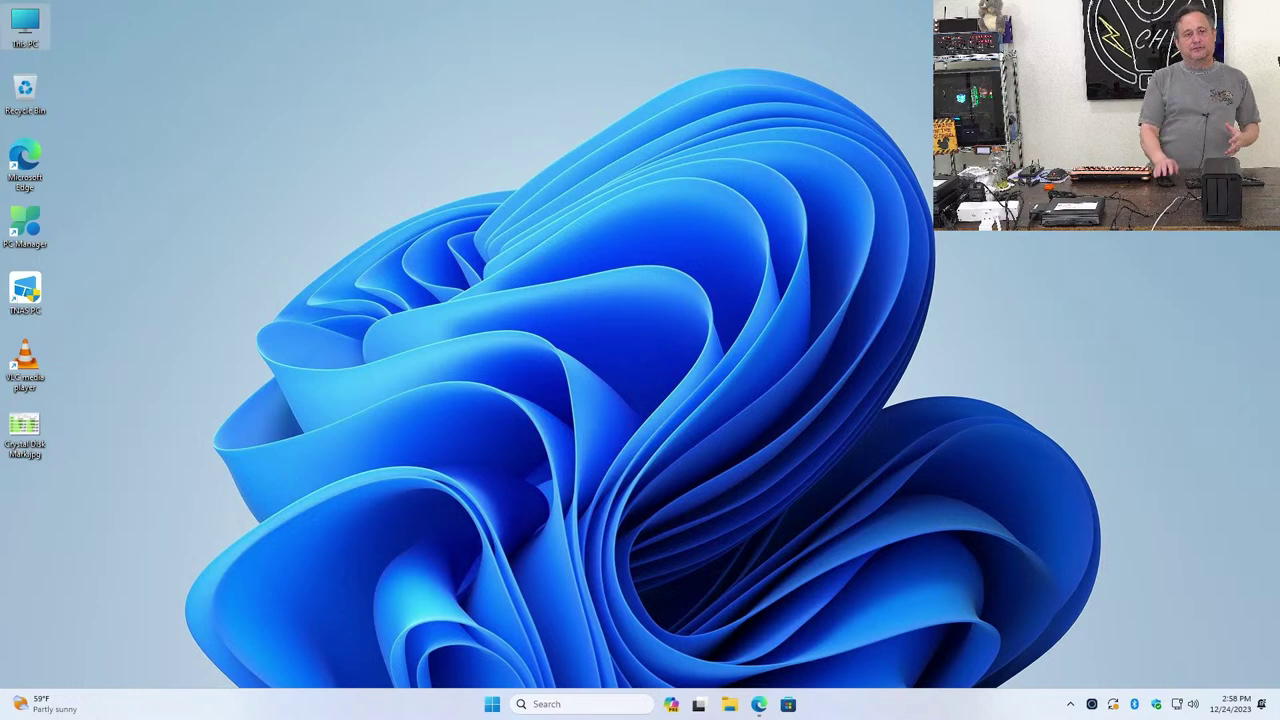
Go to Windows Settings' Network & internet > Advanced network settings > Advanced sharing settings
{"action": "left_click", "coordinate": [492, 706]}
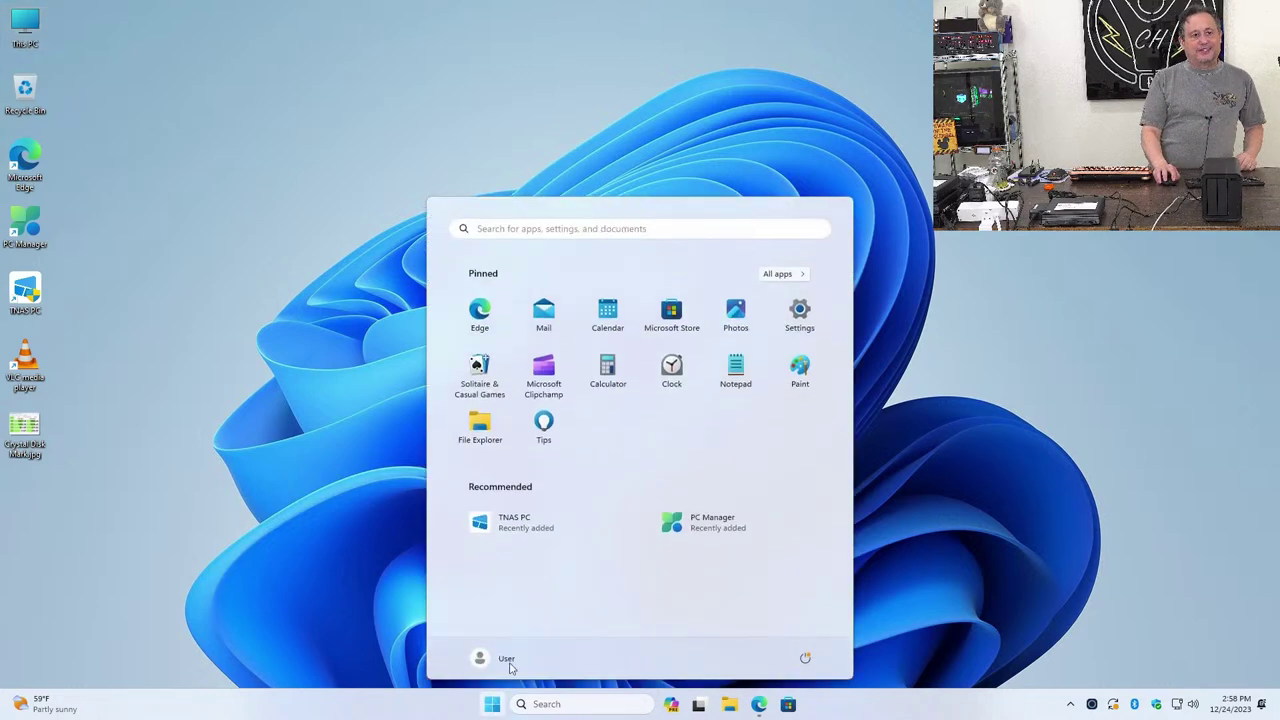
{"action": "left_click", "coordinate": [800, 310]}
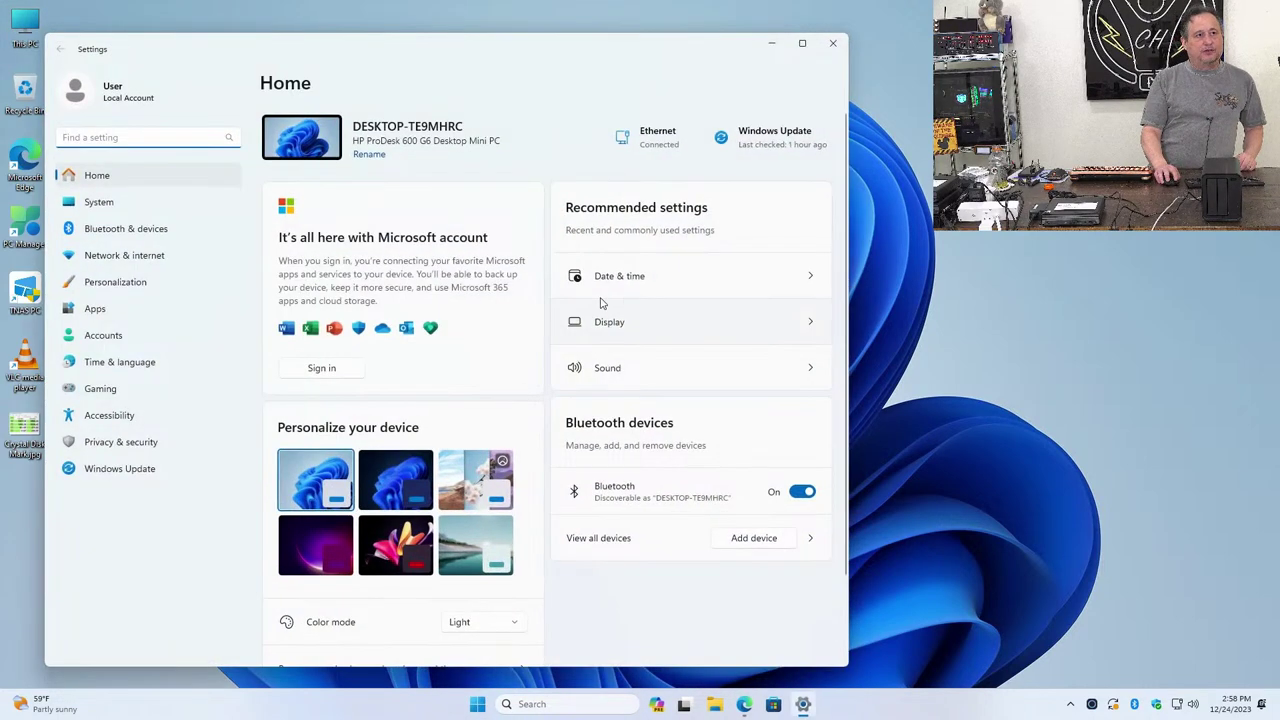
{"action": "left_click", "coordinate": [112, 258]}
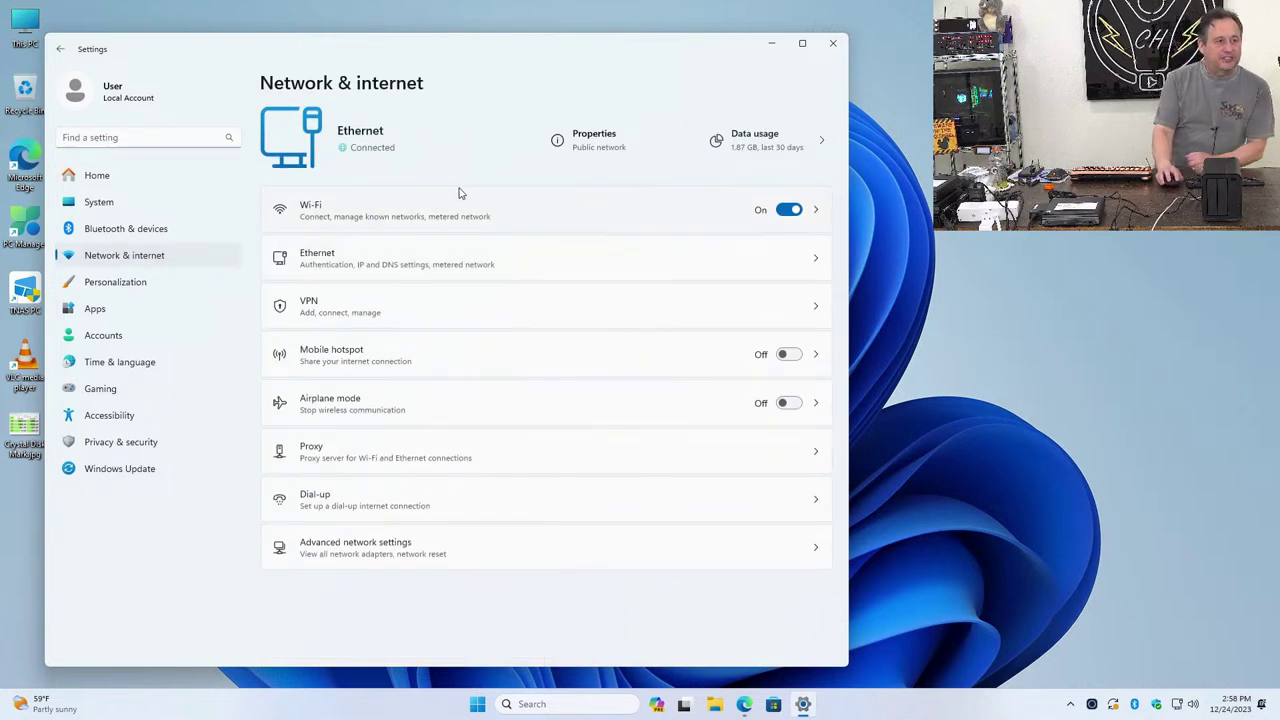
{"action": "left_click", "coordinate": [396, 558]}
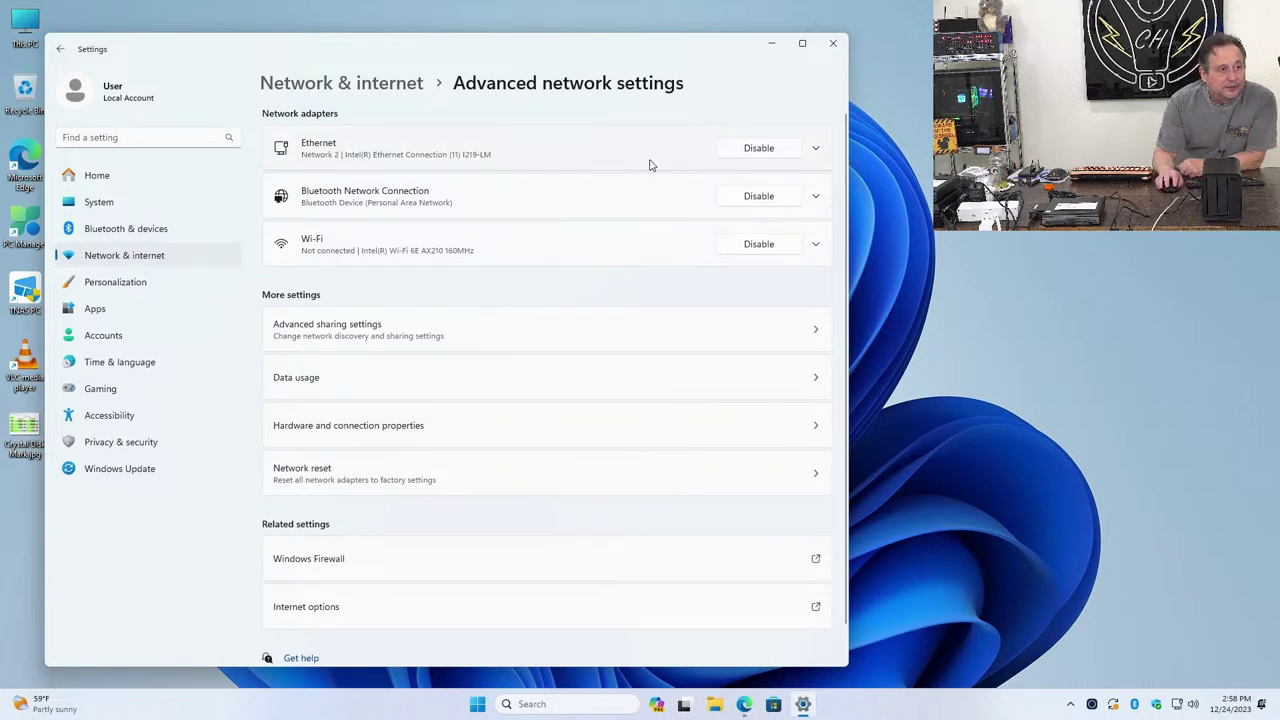
{"action": "left_click", "coordinate": [407, 348]}
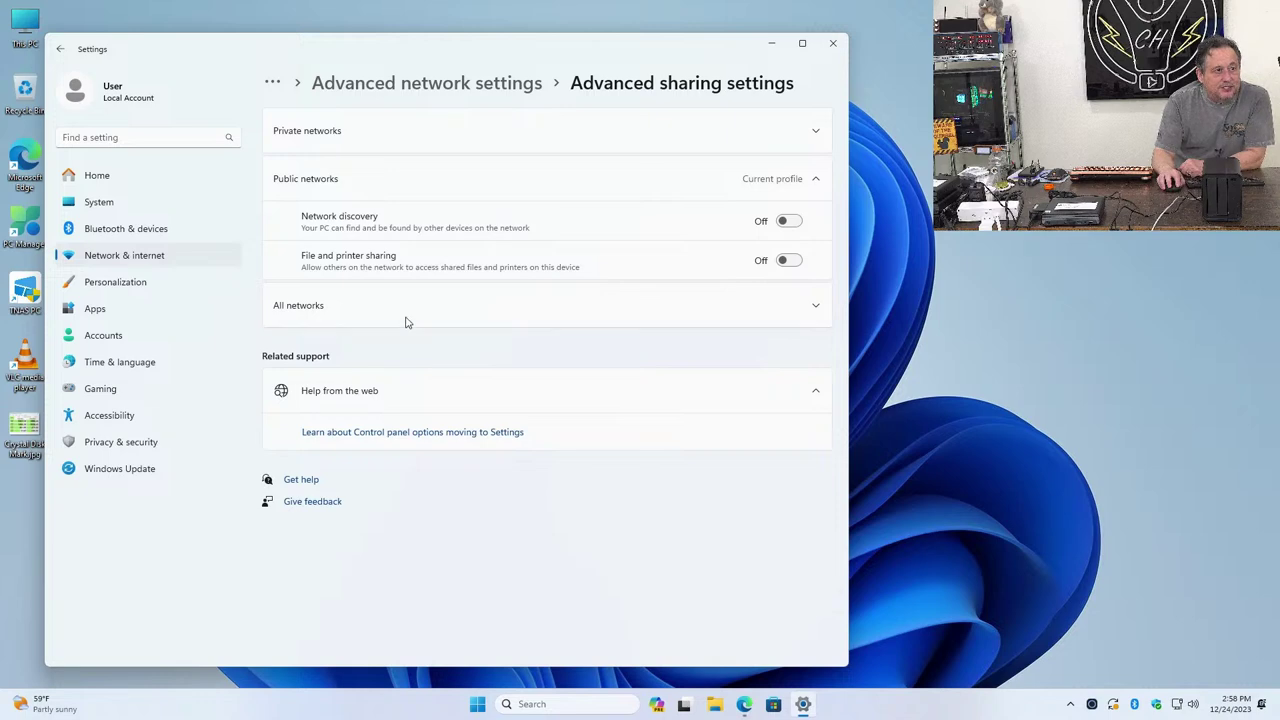
Switch on public-network discovery and file and printer sharing, then close Settings
{"action": "left_click", "coordinate": [784, 224]}
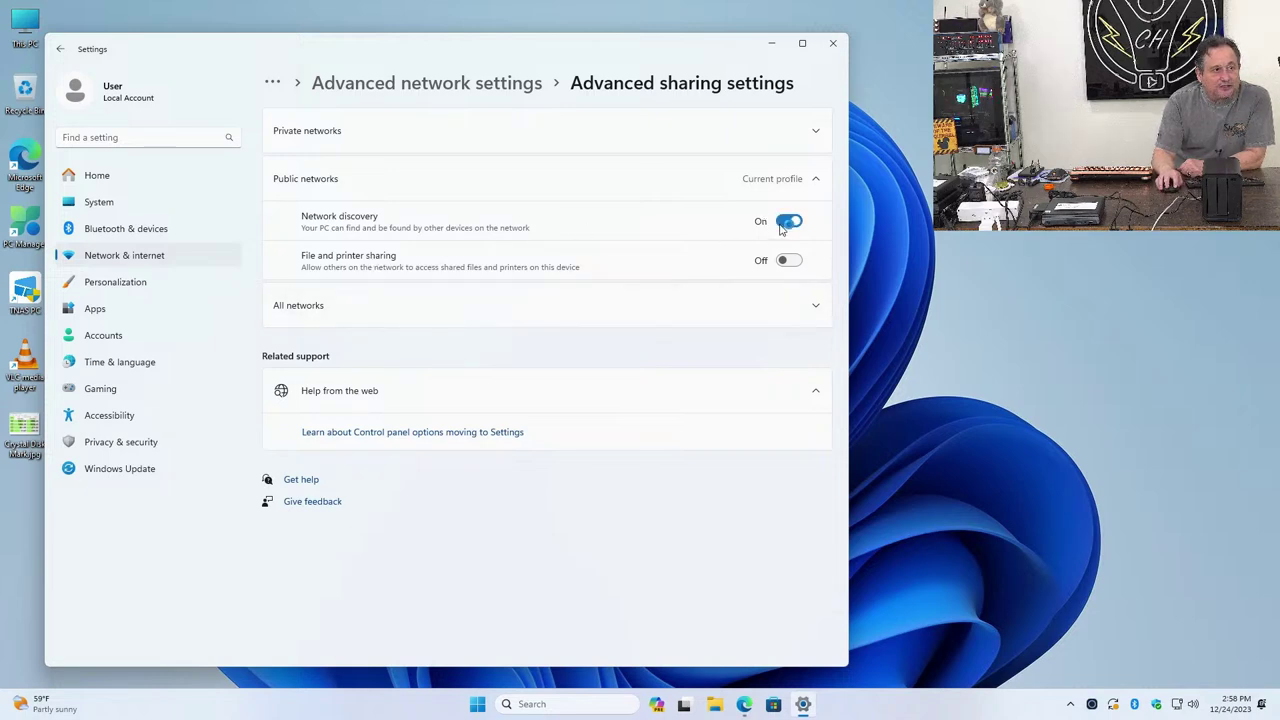
{"action": "left_click", "coordinate": [780, 261]}
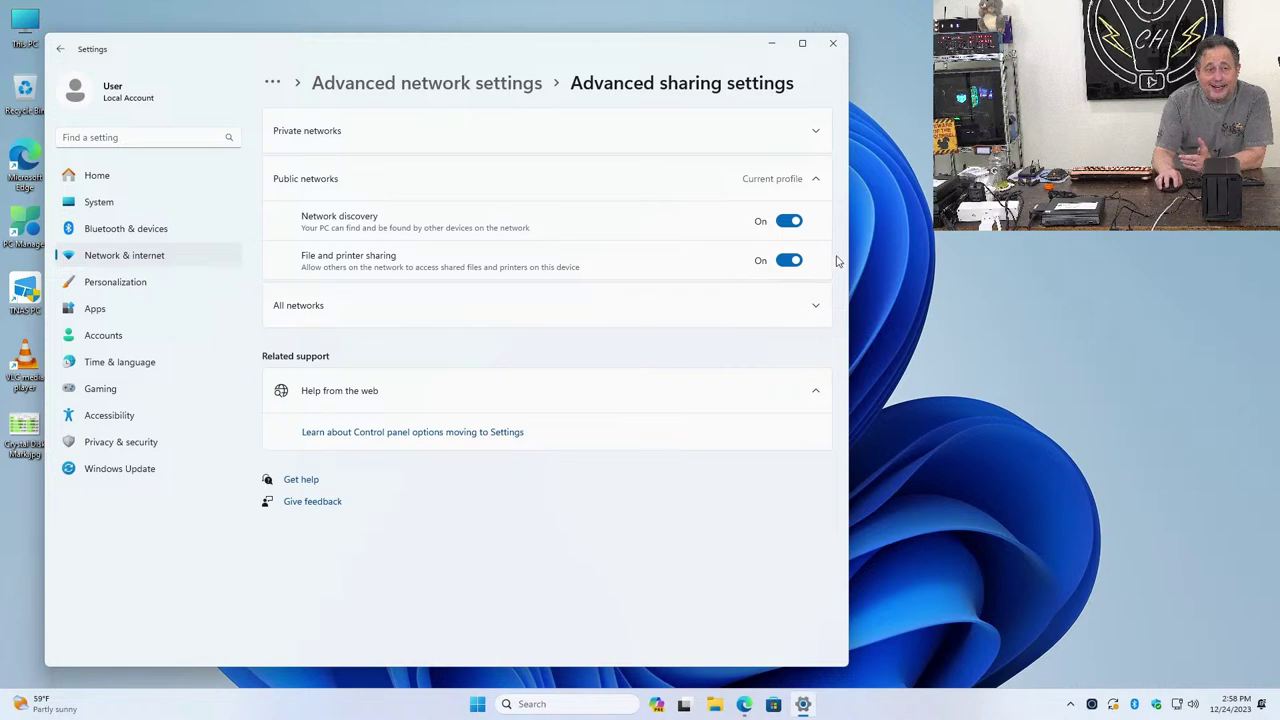
{"action": "left_click", "coordinate": [832, 43]}
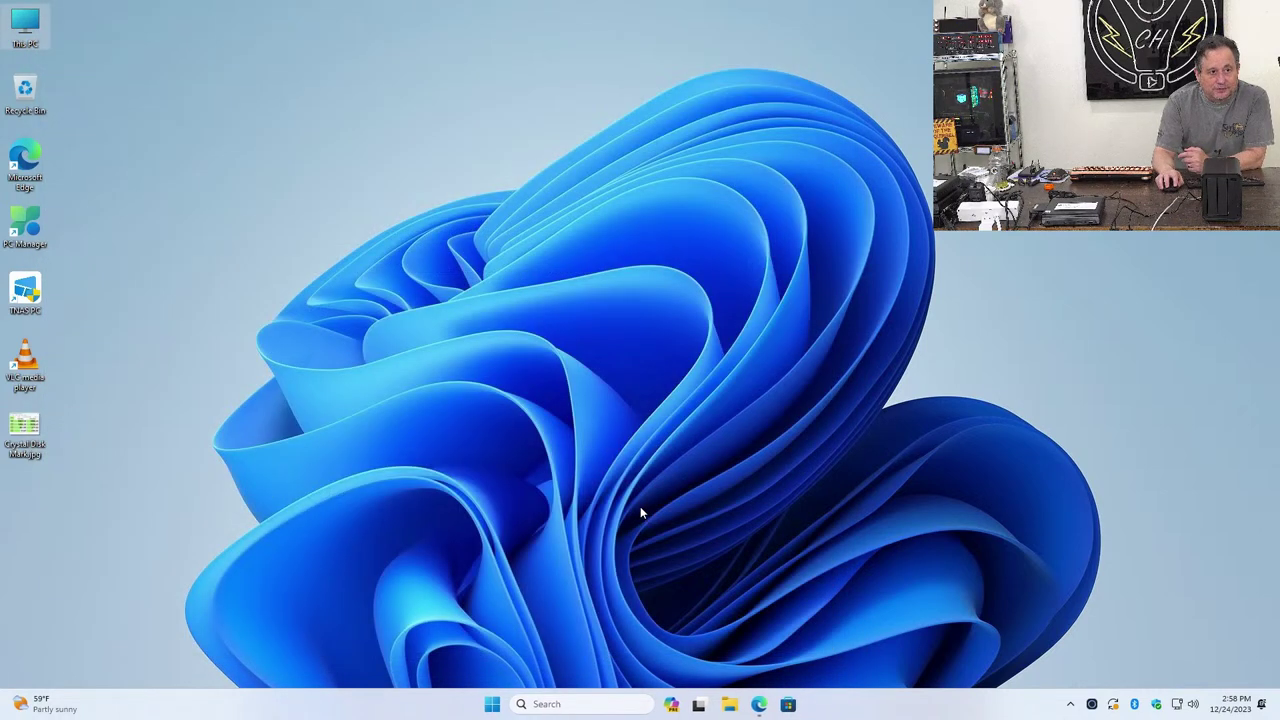
{"action": "left_click", "coordinate": [730, 704]}
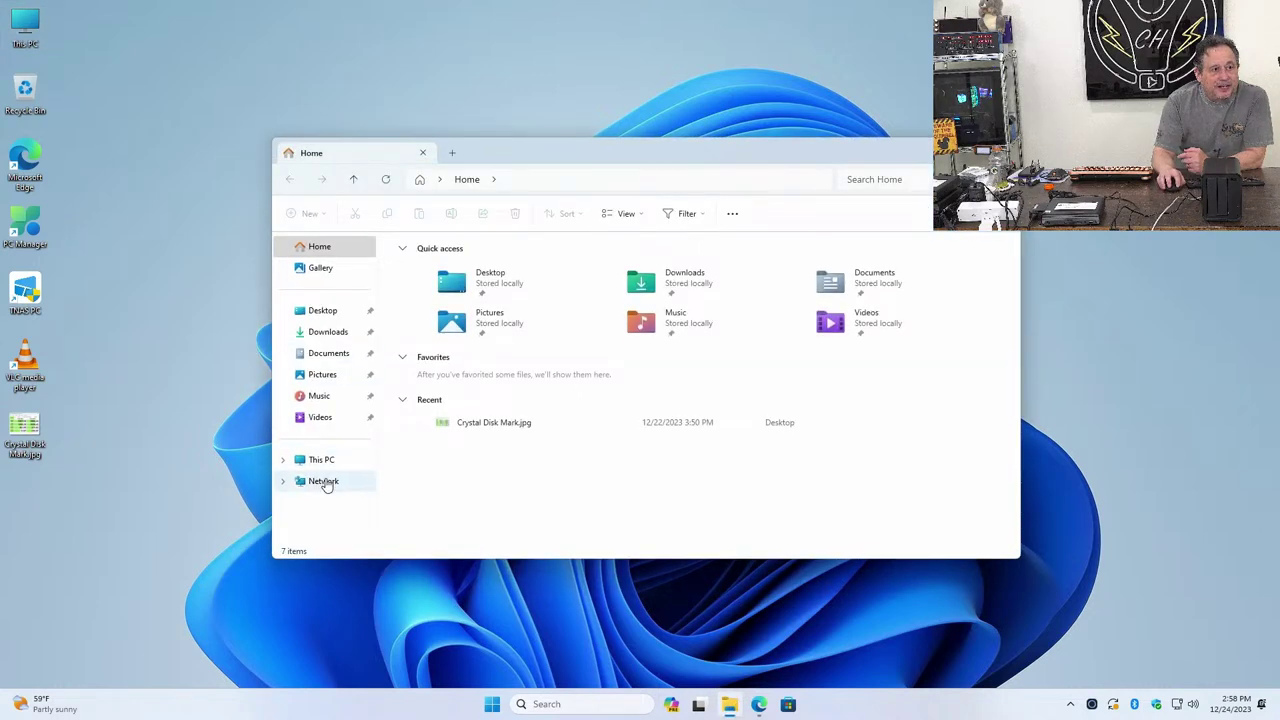
{"action": "left_click", "coordinate": [330, 481]}
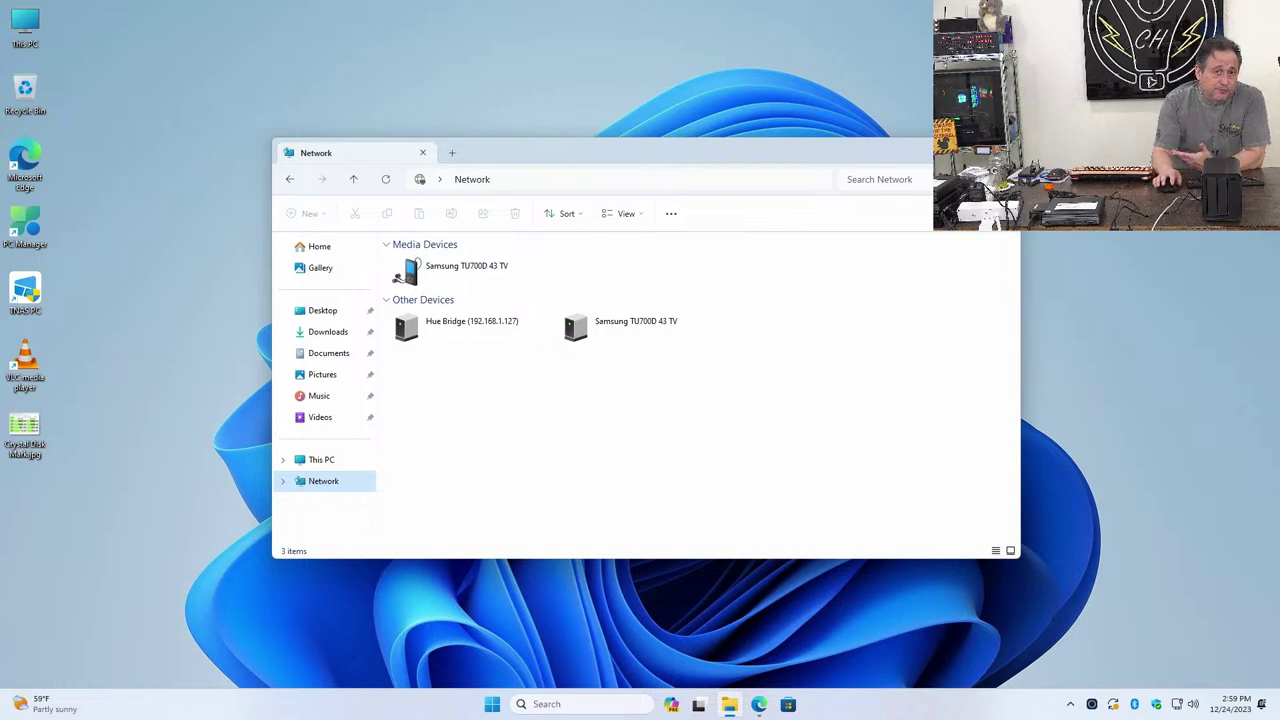
{"action": "key", "text": "alt+F4"}
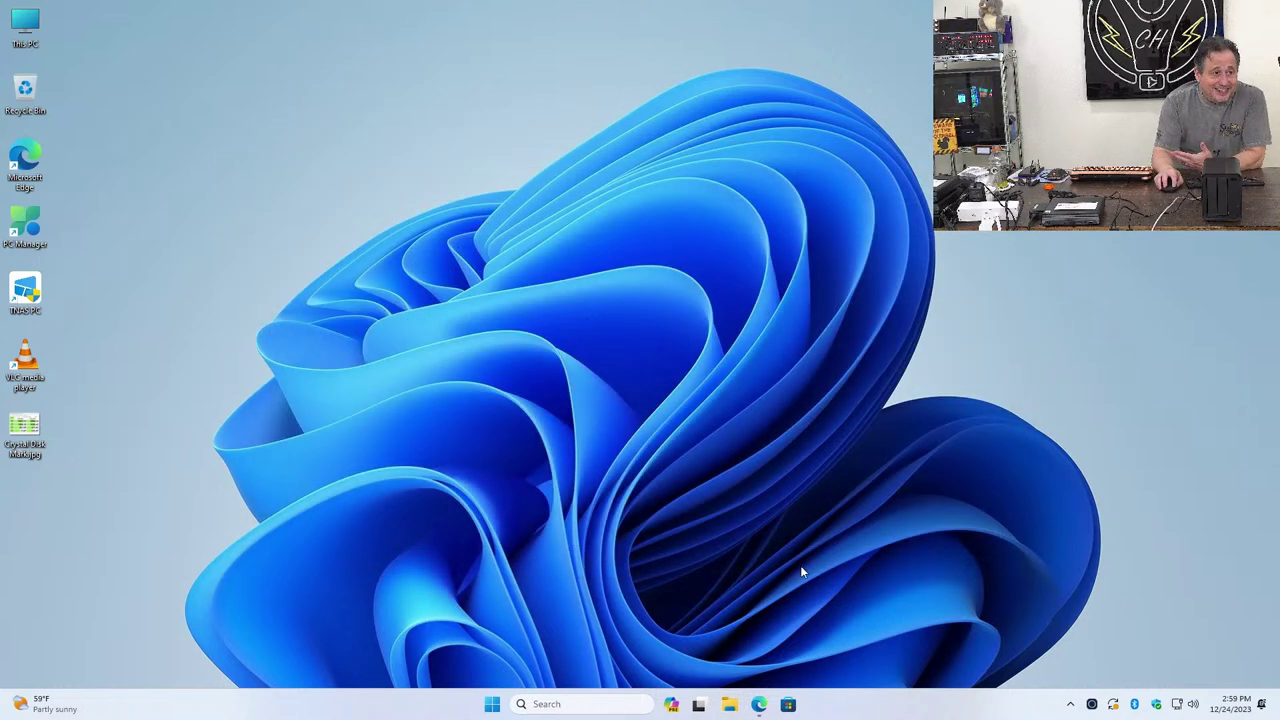
Open the NAS Control Panel from the TOS web desktop in Edge
{"action": "left_click", "coordinate": [769, 707]}
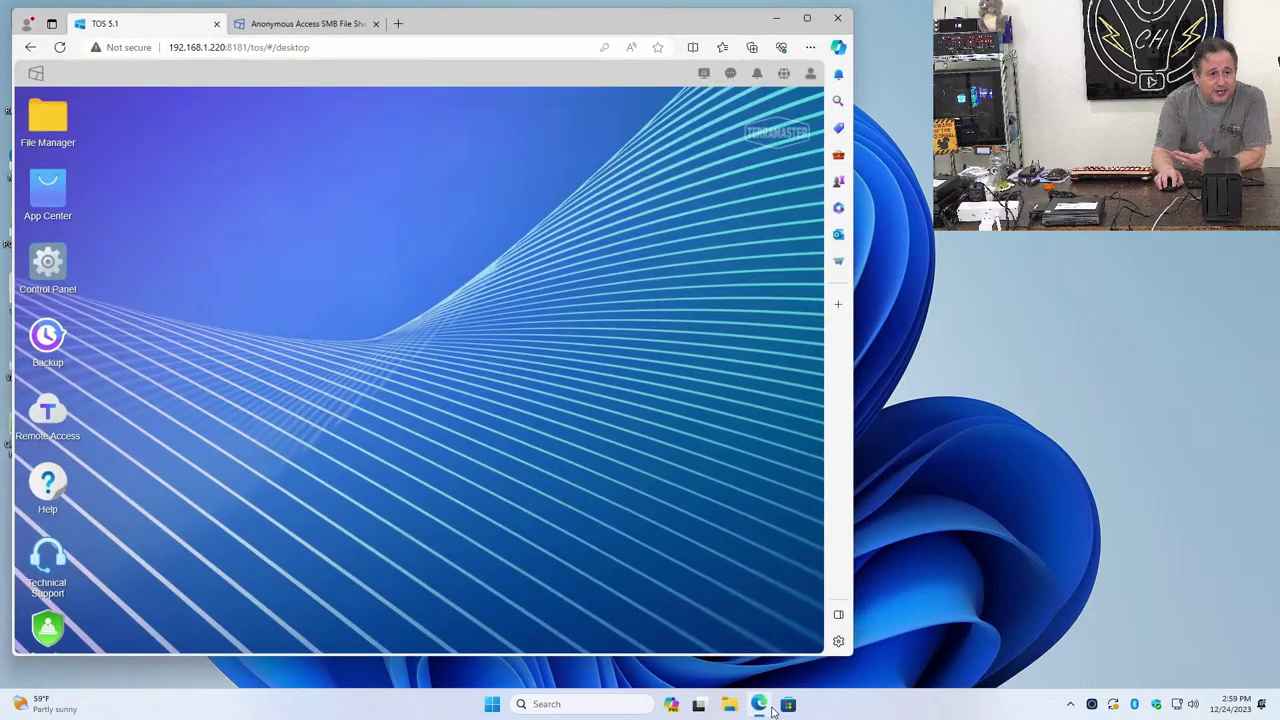
{"action": "double_click", "coordinate": [47, 262]}
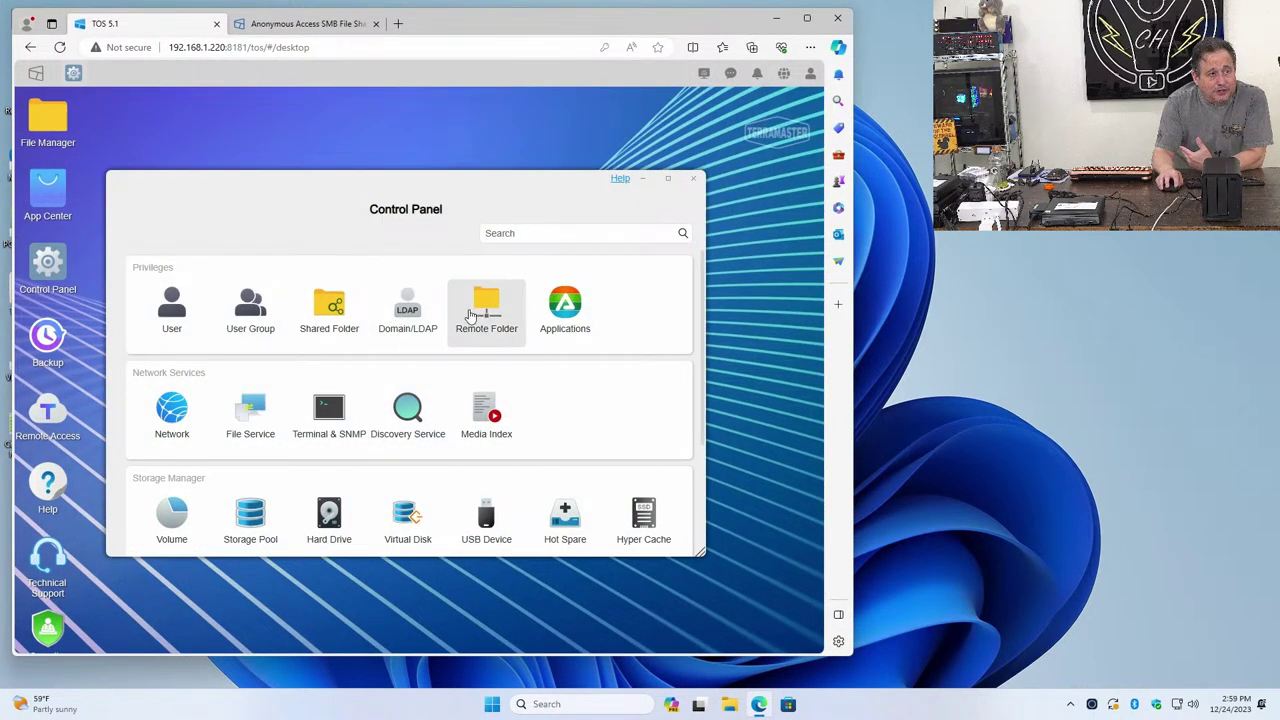
{"action": "scroll", "coordinate": [163, 375], "scroll_direction": "down", "scroll_amount": 4}
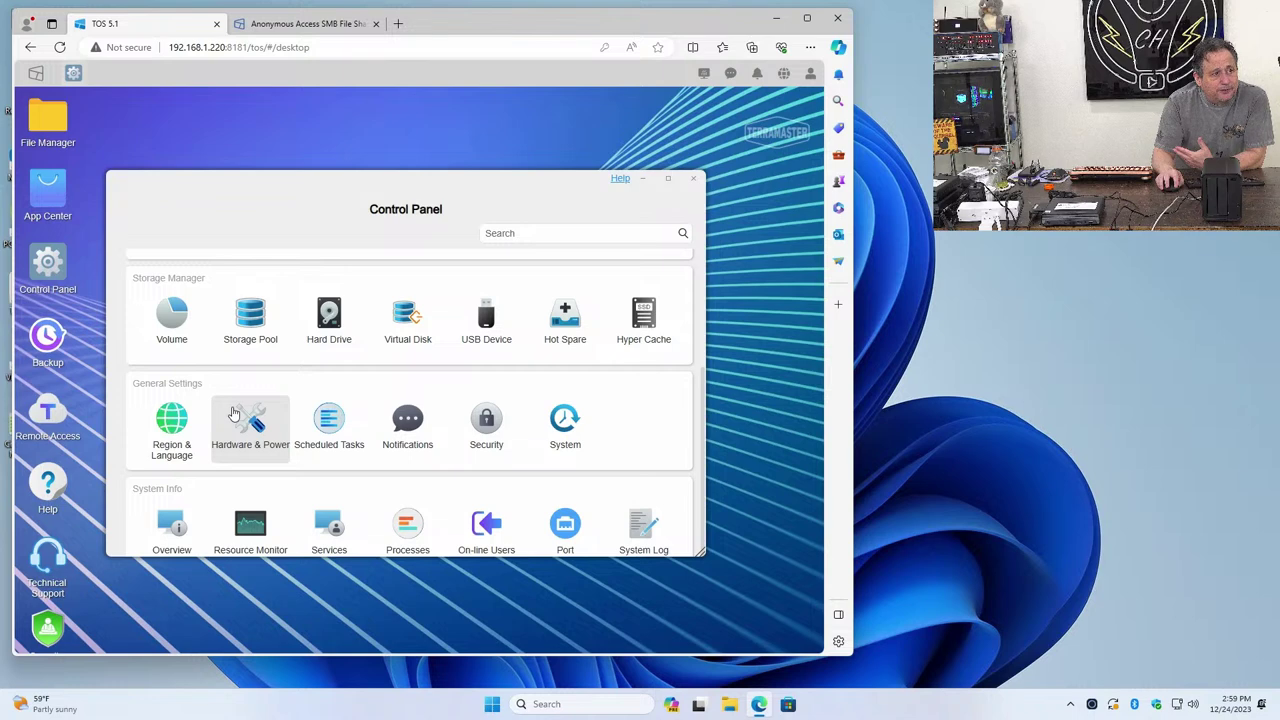
Browse Hardware & Power, Region & Language, Notifications, Security and system update pages, then return Home
{"action": "left_click", "coordinate": [233, 414]}
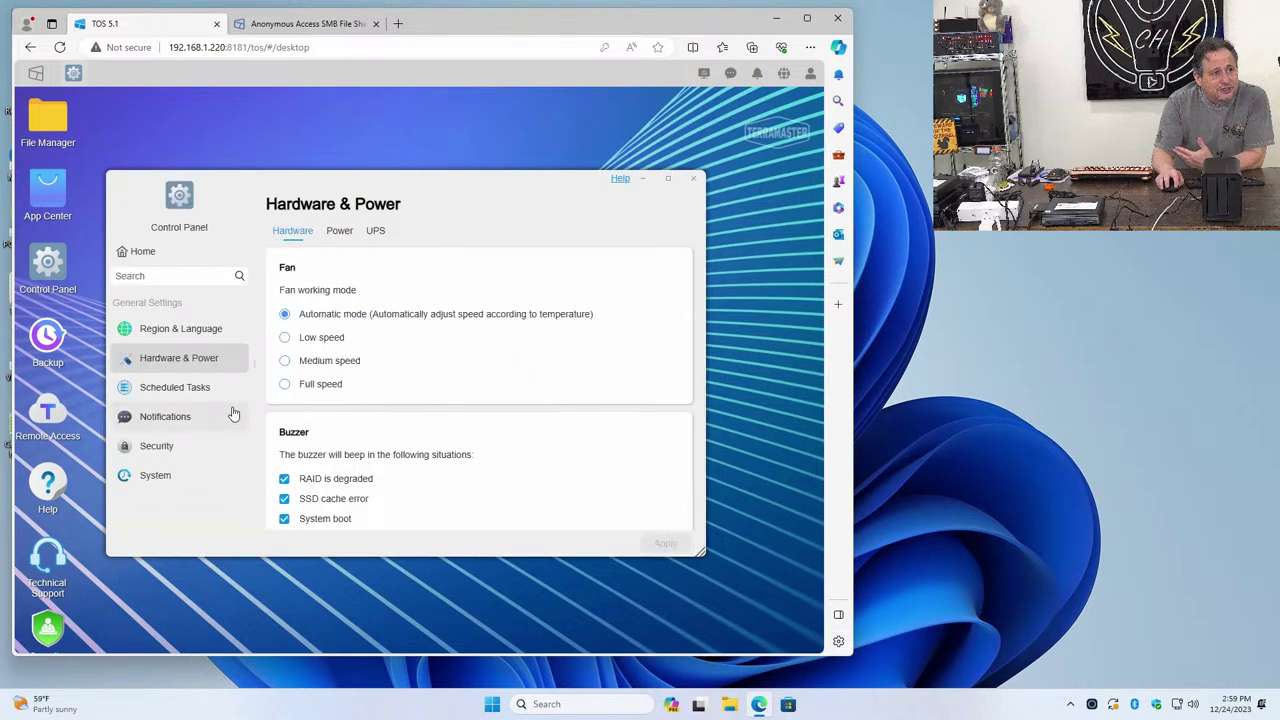
{"action": "left_click", "coordinate": [176, 334]}
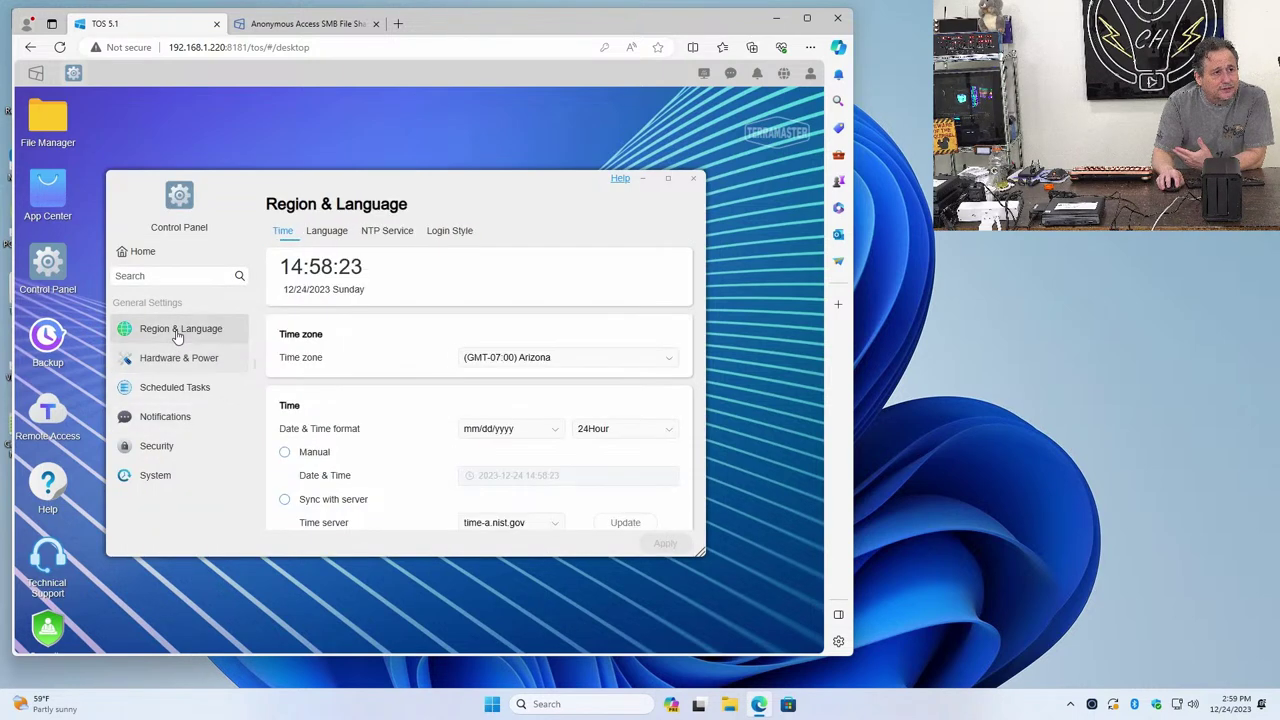
{"action": "left_click", "coordinate": [158, 414]}
{"action": "left_click", "coordinate": [152, 450]}
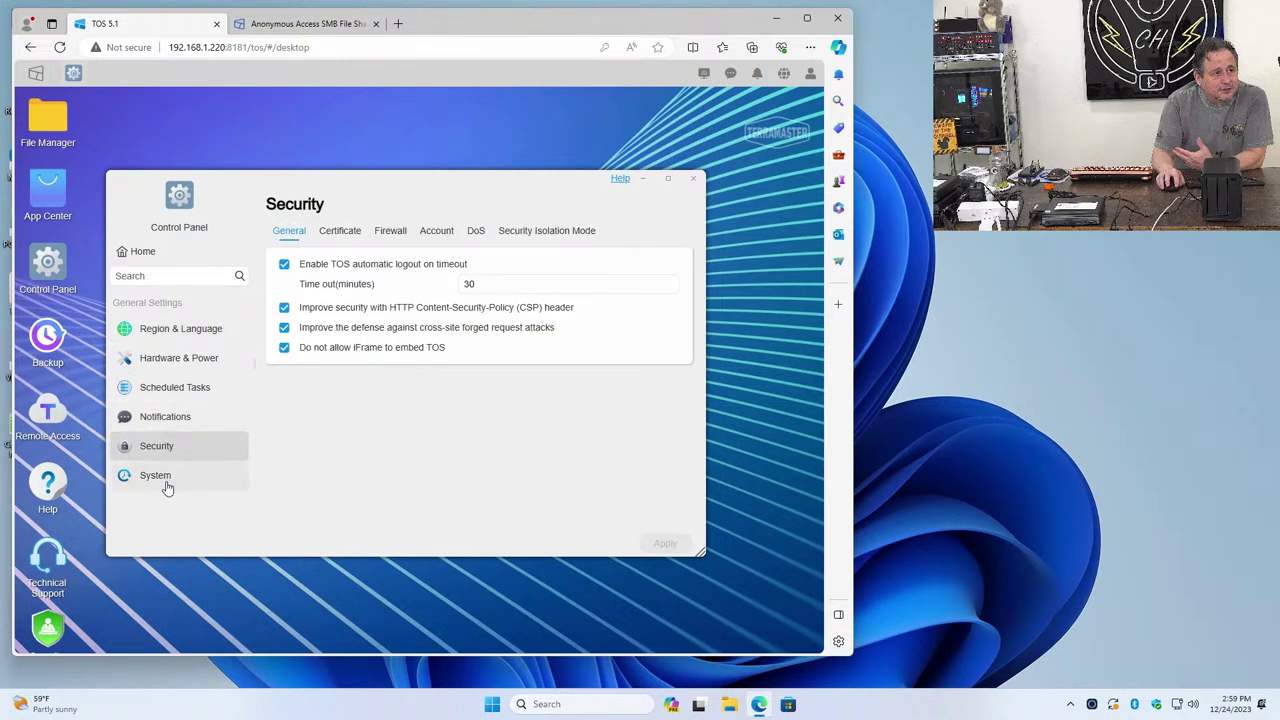
{"action": "left_click", "coordinate": [167, 486]}
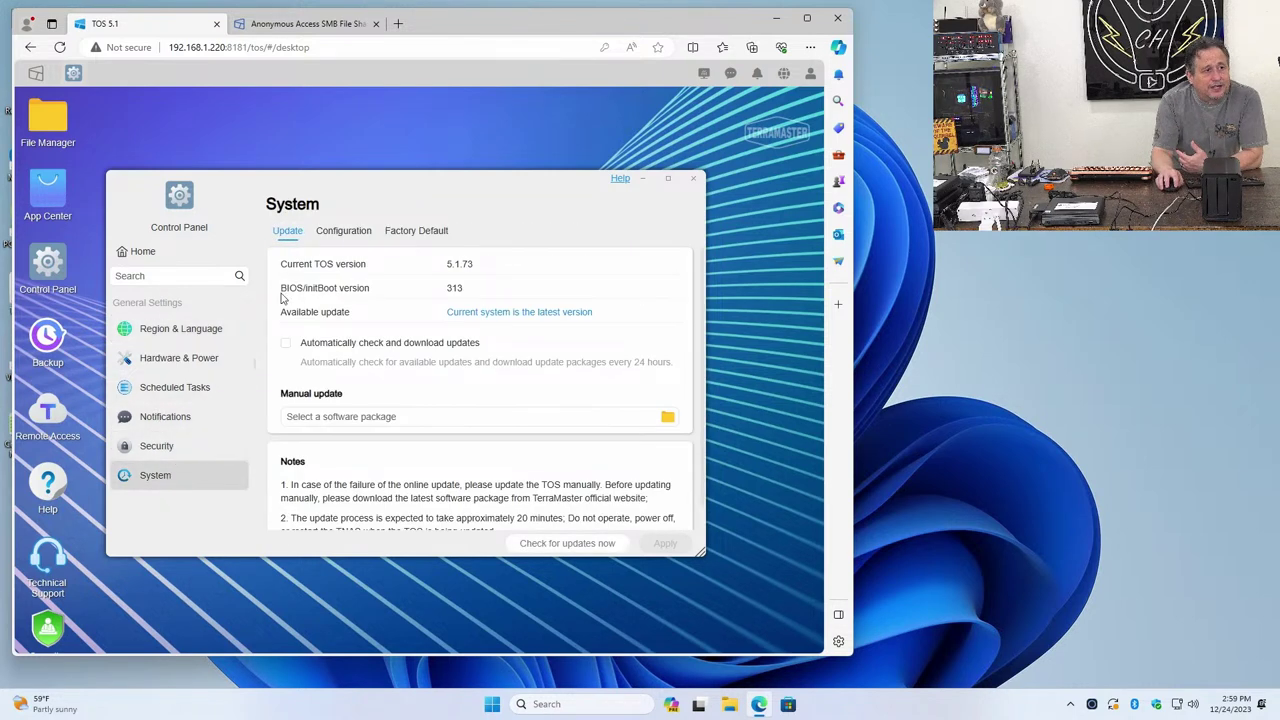
{"action": "left_click", "coordinate": [131, 266]}
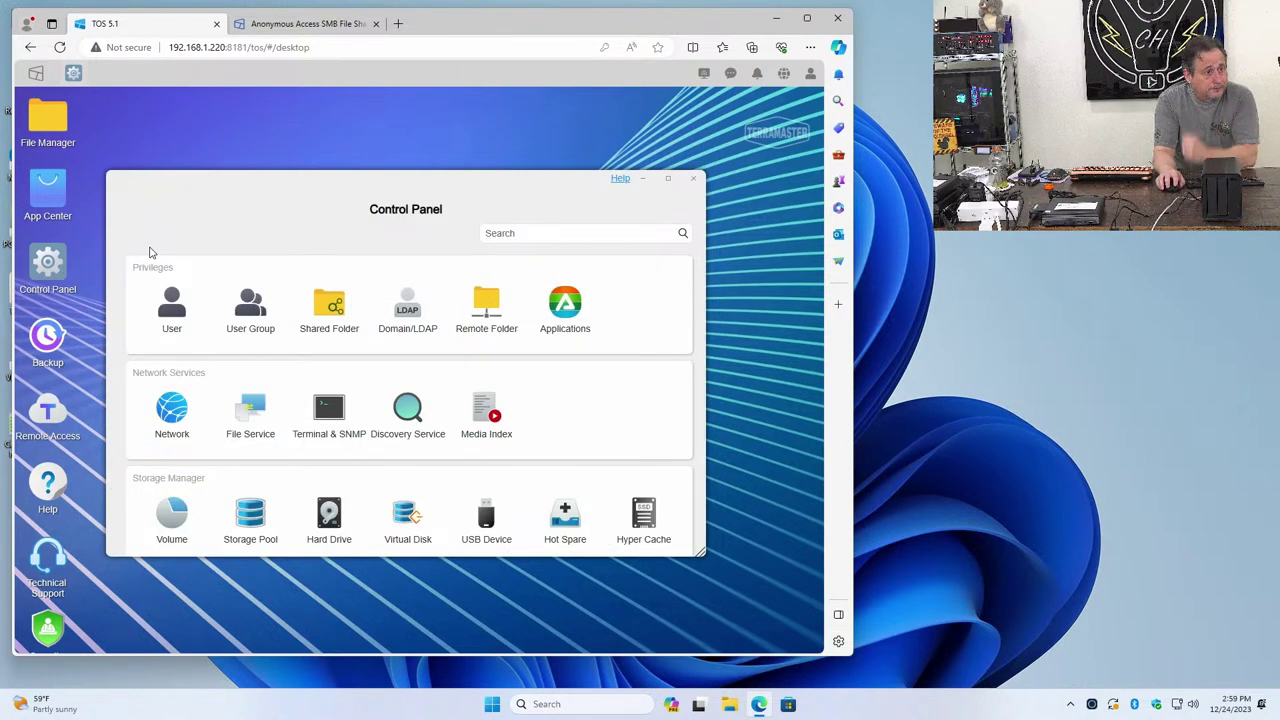
Change the NAS device name from TNAS-3811 to 'server', apply it, and close Network settings
{"action": "left_click", "coordinate": [185, 421]}
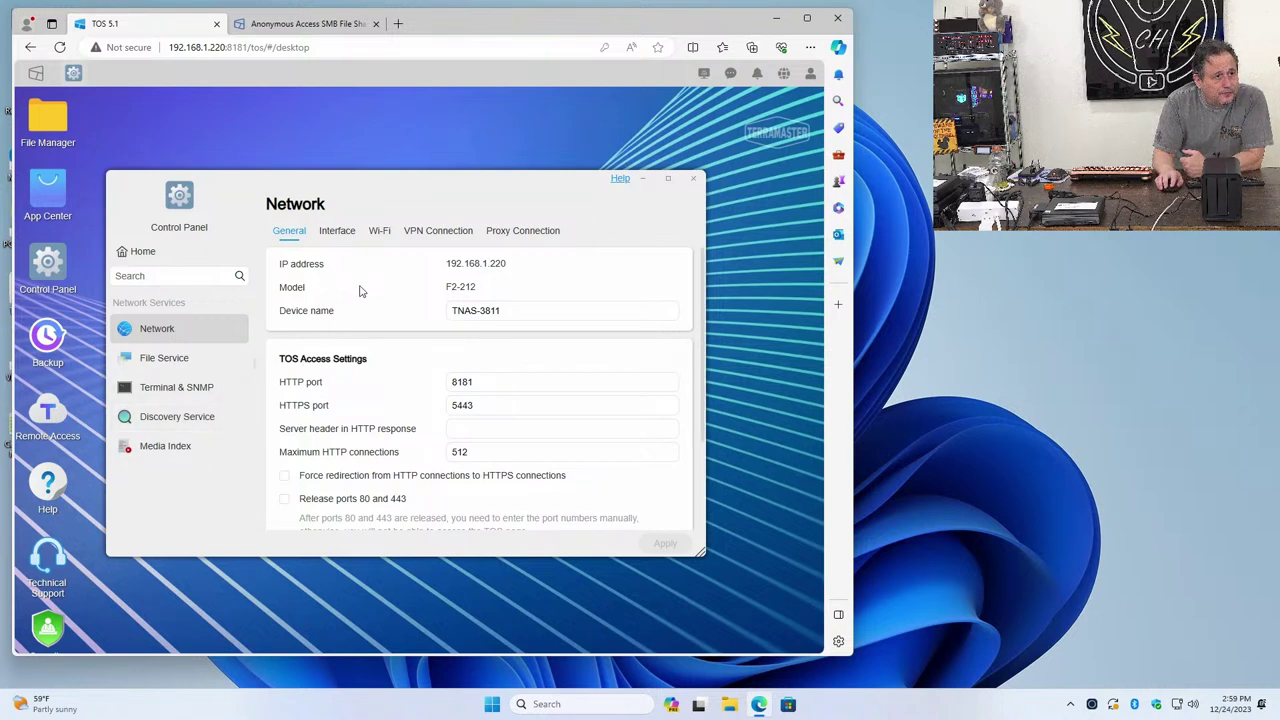
{"action": "scroll", "coordinate": [361, 291], "scroll_direction": "down", "scroll_amount": 3}
{"action": "scroll", "coordinate": [363, 305], "scroll_direction": "up", "scroll_amount": 2}
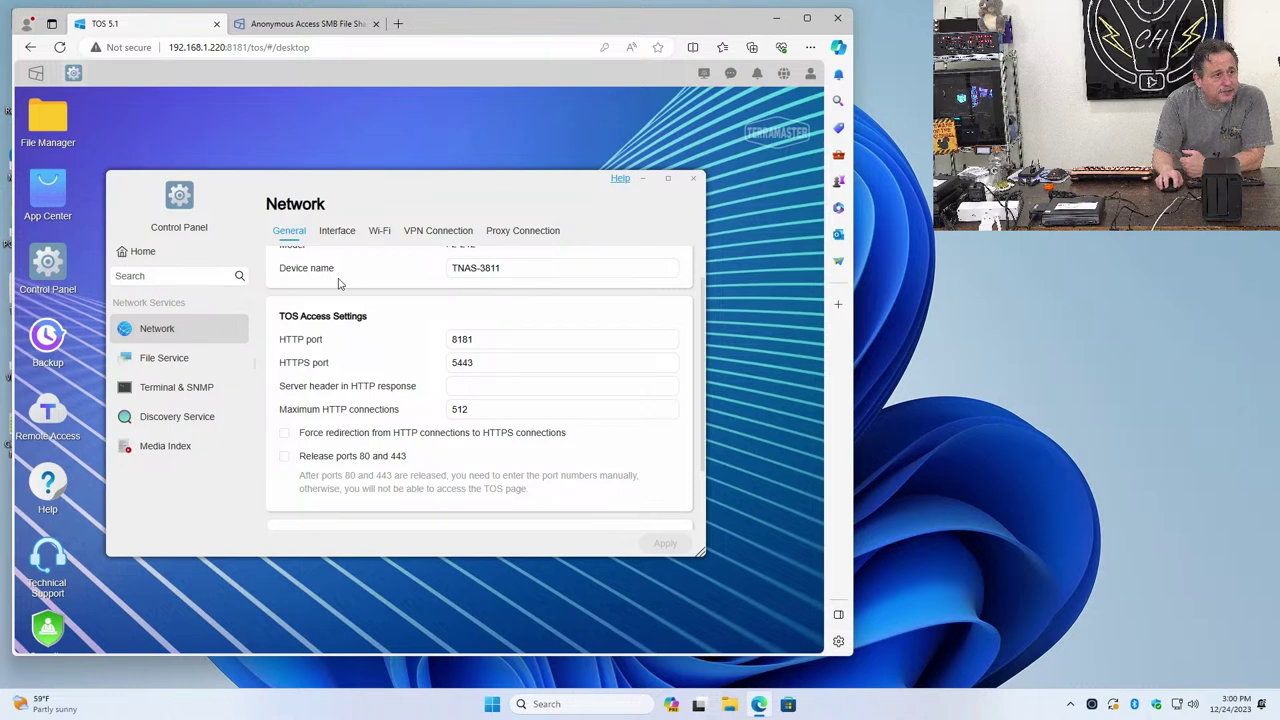
{"action": "left_click_drag", "start_coordinate": [505, 268], "coordinate": [442, 270]}
{"action": "left_click", "coordinate": [454, 267]}
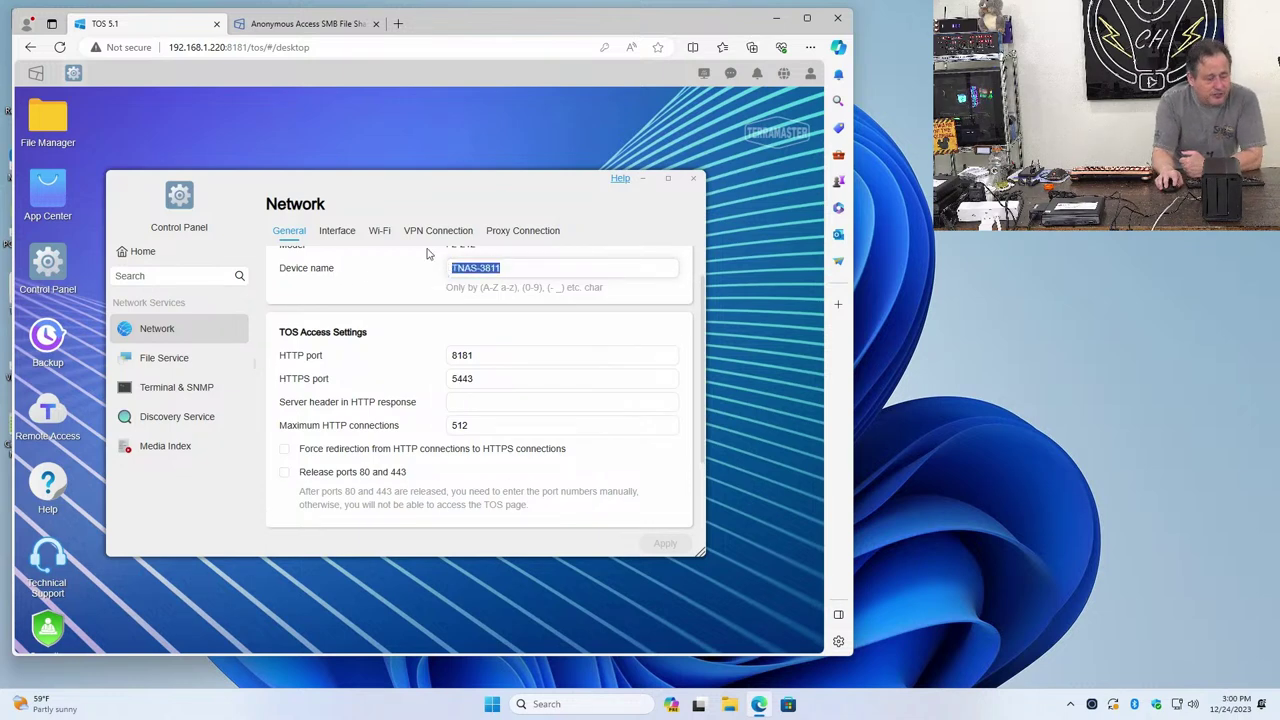
{"action": "type", "text": "server"}
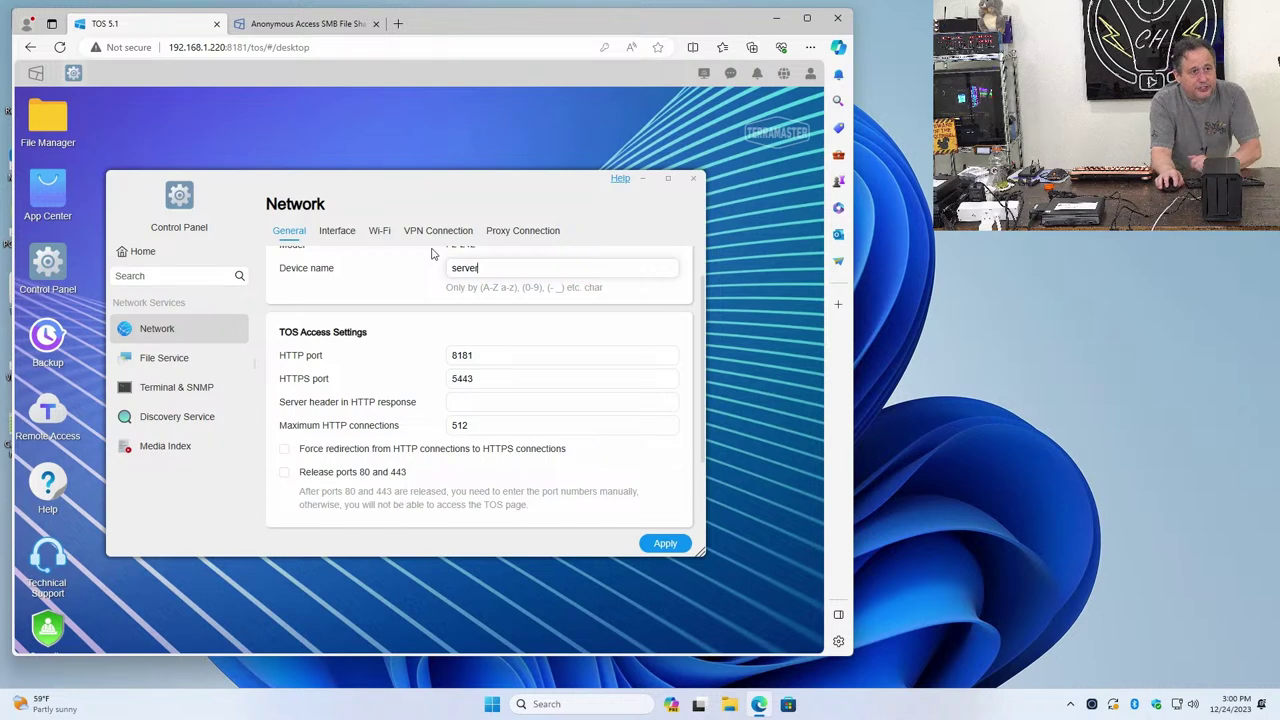
{"action": "left_click", "coordinate": [676, 543]}
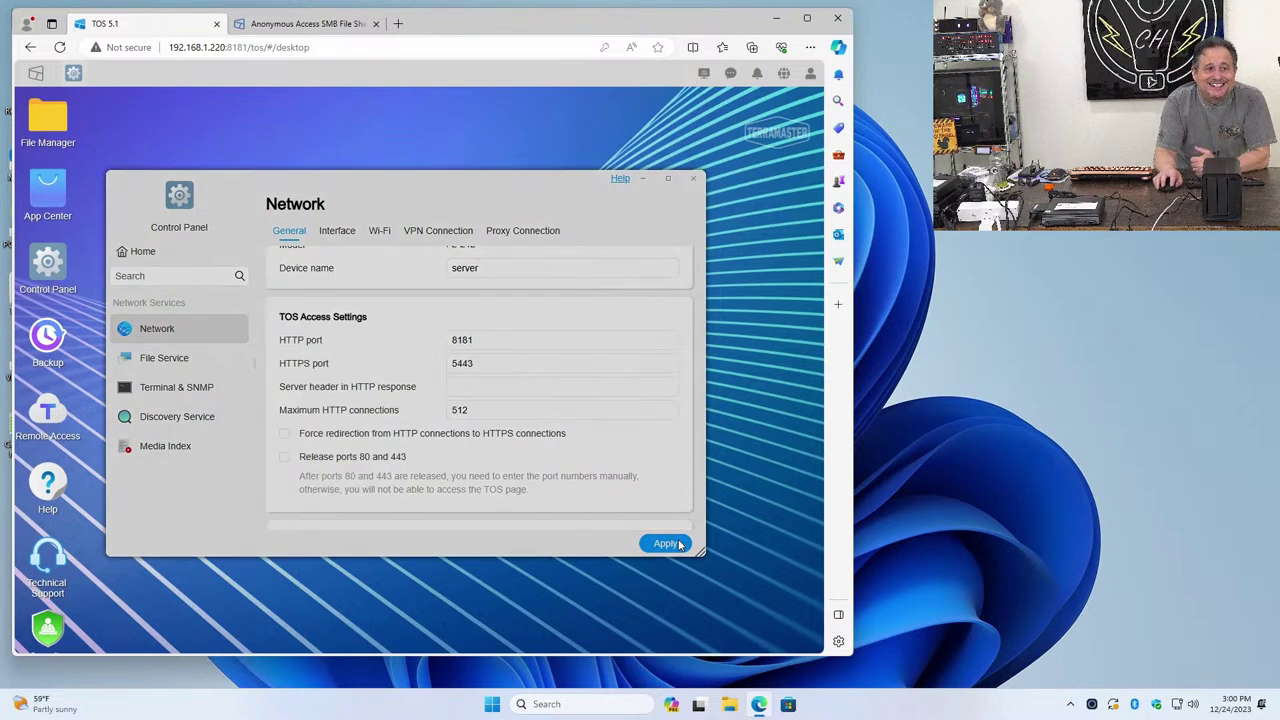
{"action": "left_click", "coordinate": [679, 543]}
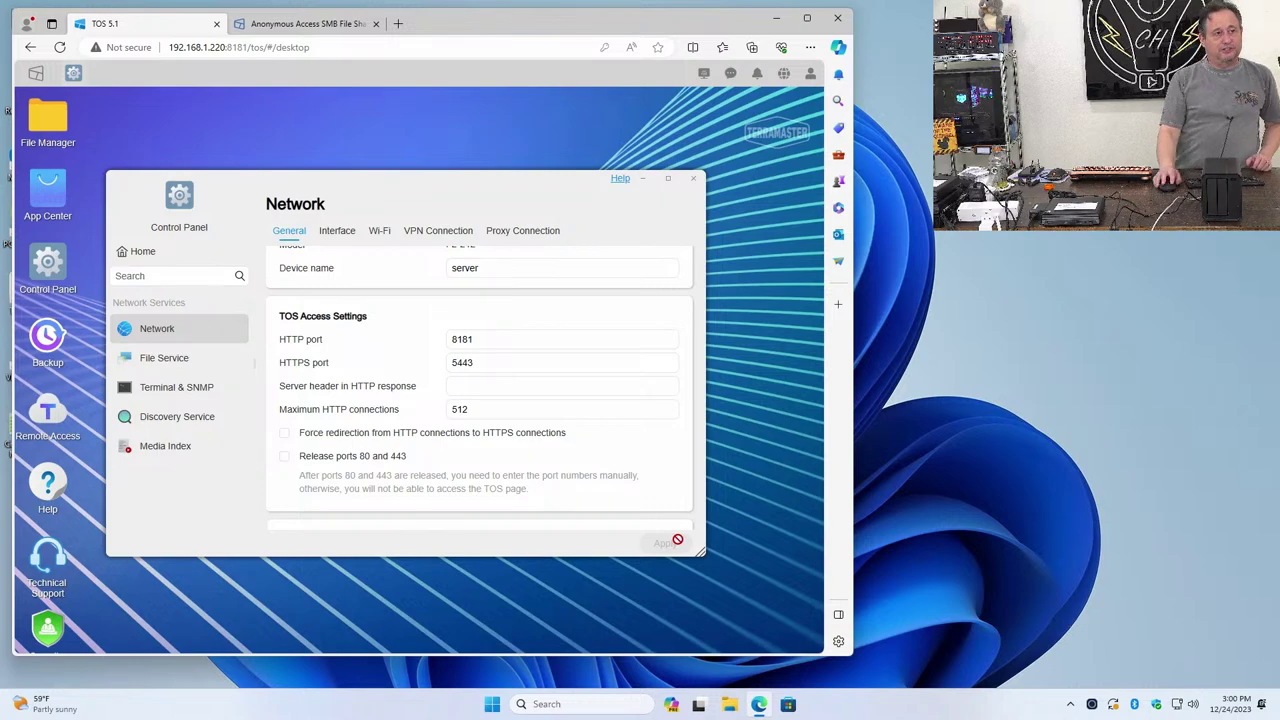
{"action": "left_click", "coordinate": [693, 178]}
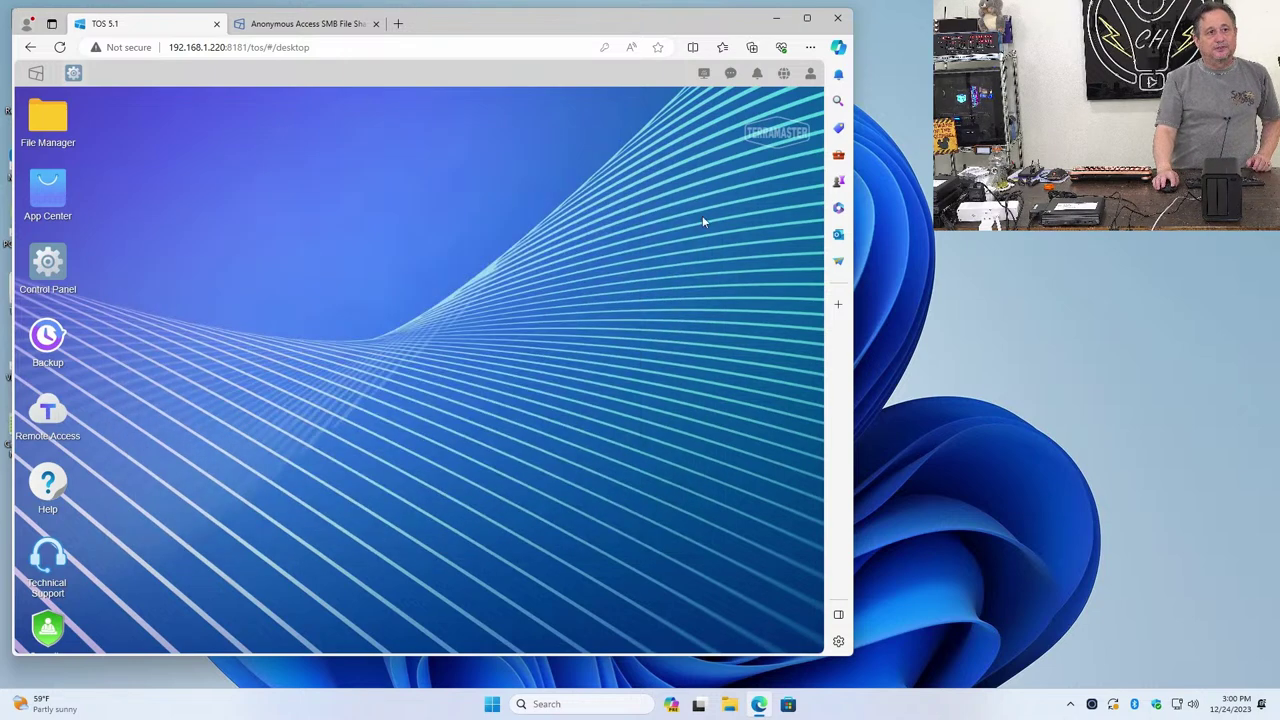
Try opening \\server\public through Windows search's Run result, then minimize the TOS browser
{"action": "left_click", "coordinate": [596, 710]}
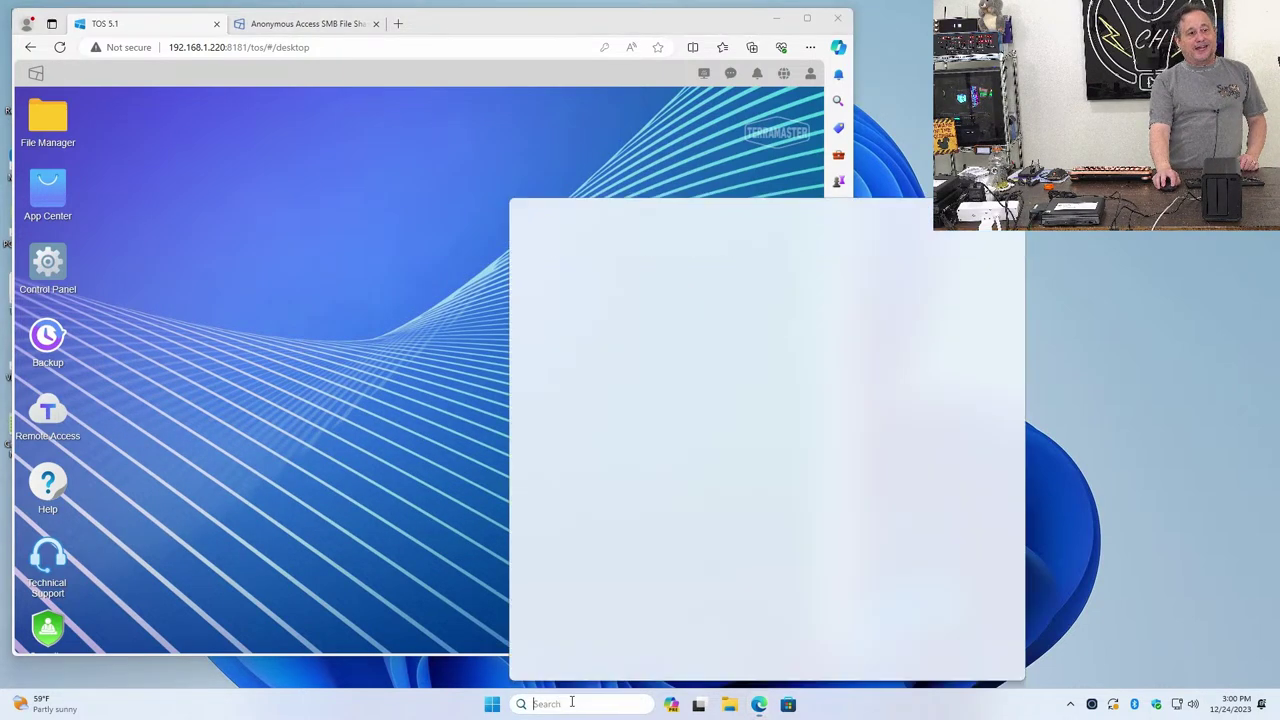
{"action": "type", "text": "\\\\"}
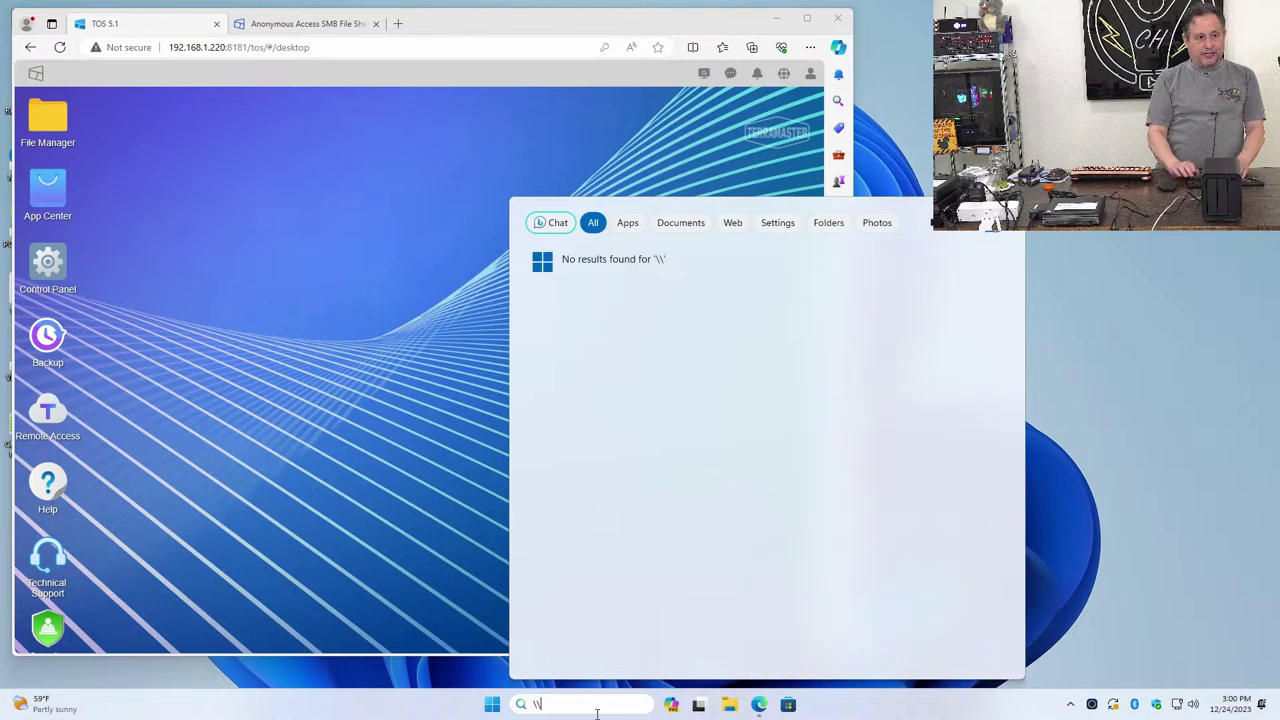
{"action": "type", "text": "server"}
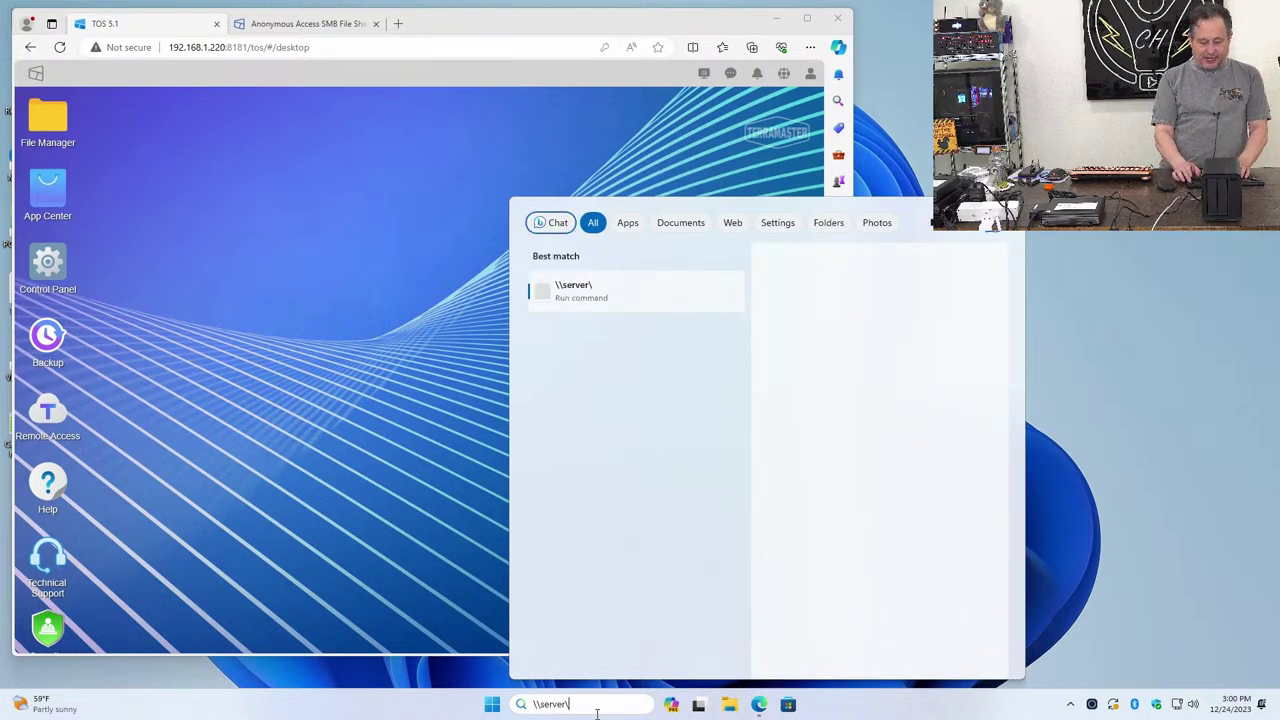
{"action": "type", "text": "\\public"}
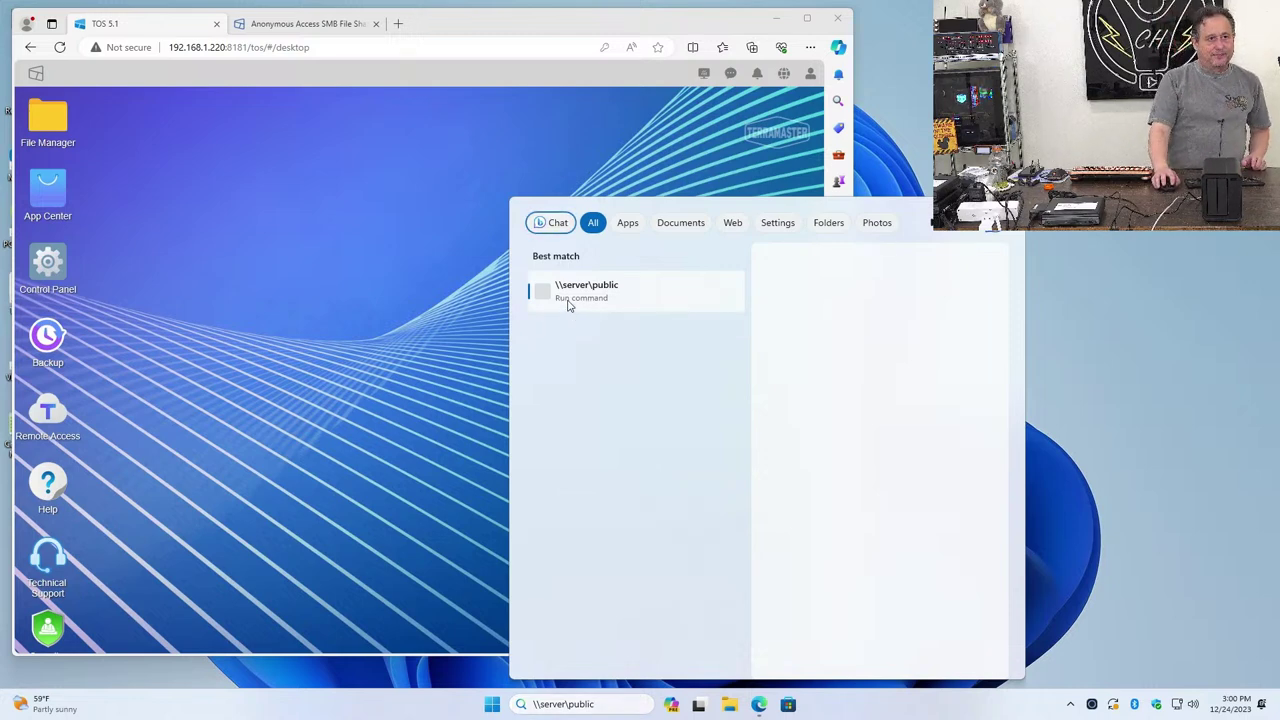
{"action": "left_click", "coordinate": [371, 340]}
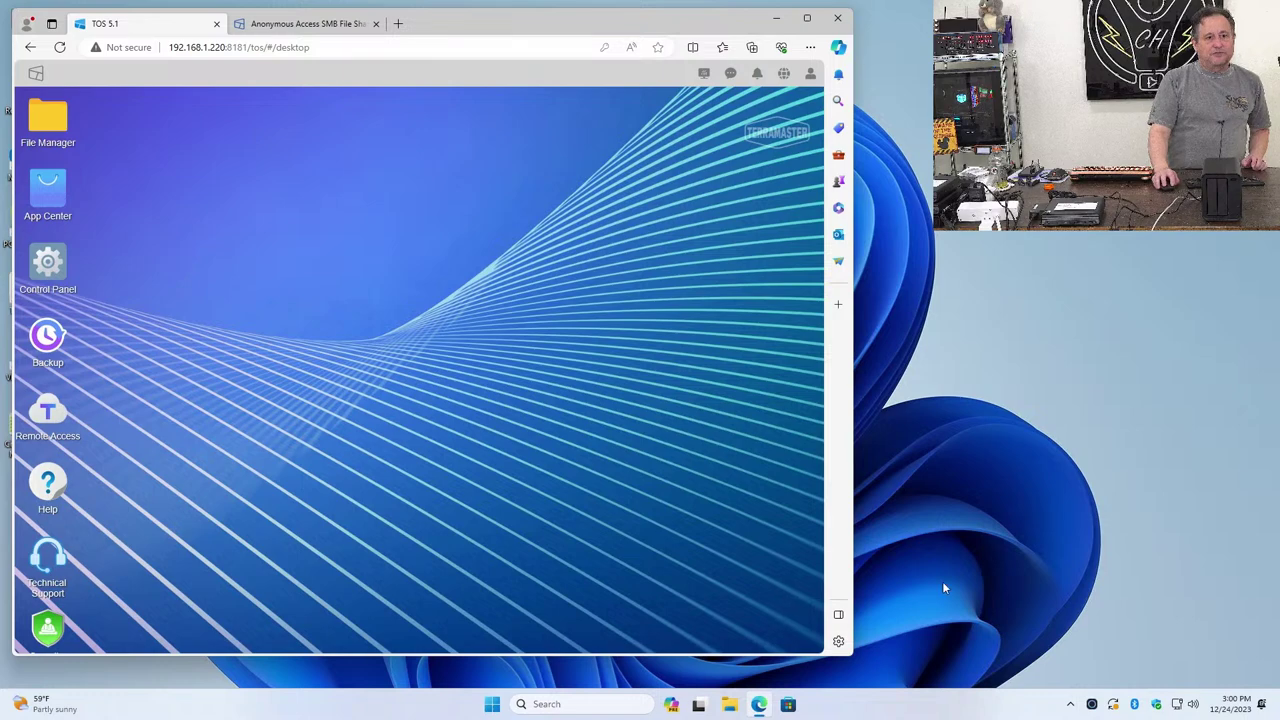
{"action": "left_click", "coordinate": [773, 22]}
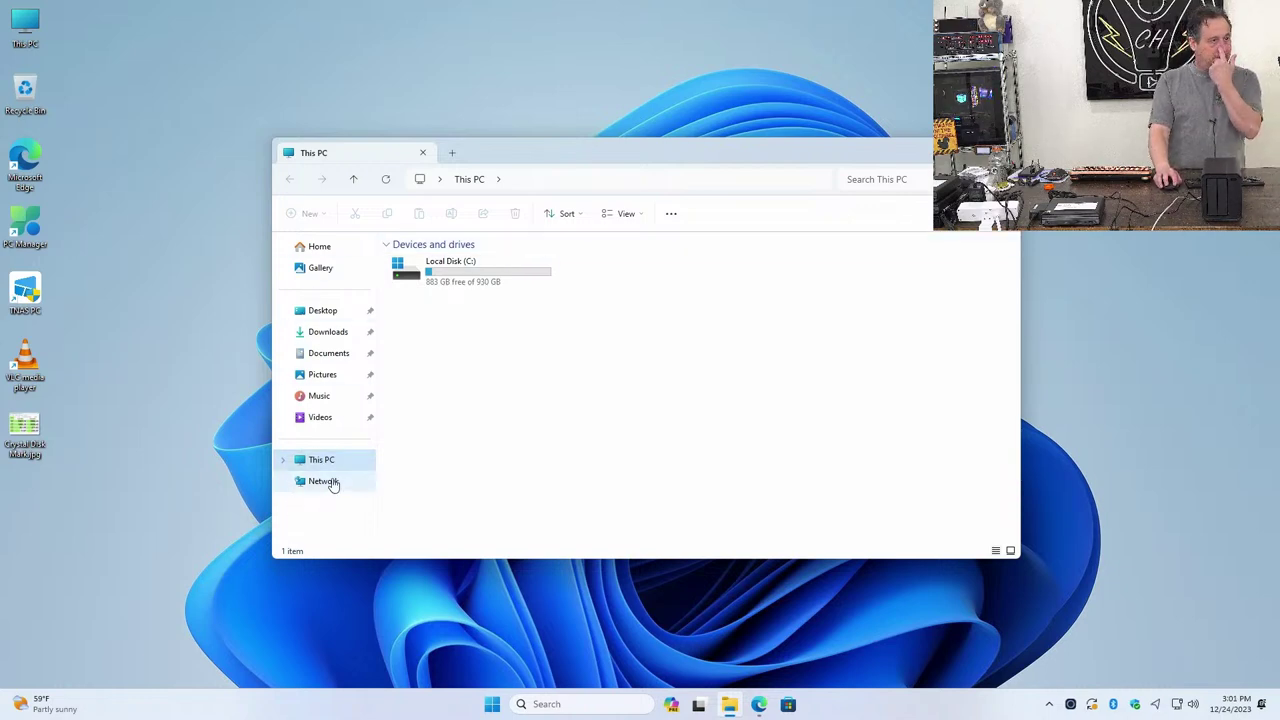
Check File Explorer's Network view (only Samsung TV and Hue Bridge), close it, and return to Edge
{"action": "left_click", "coordinate": [330, 482]}
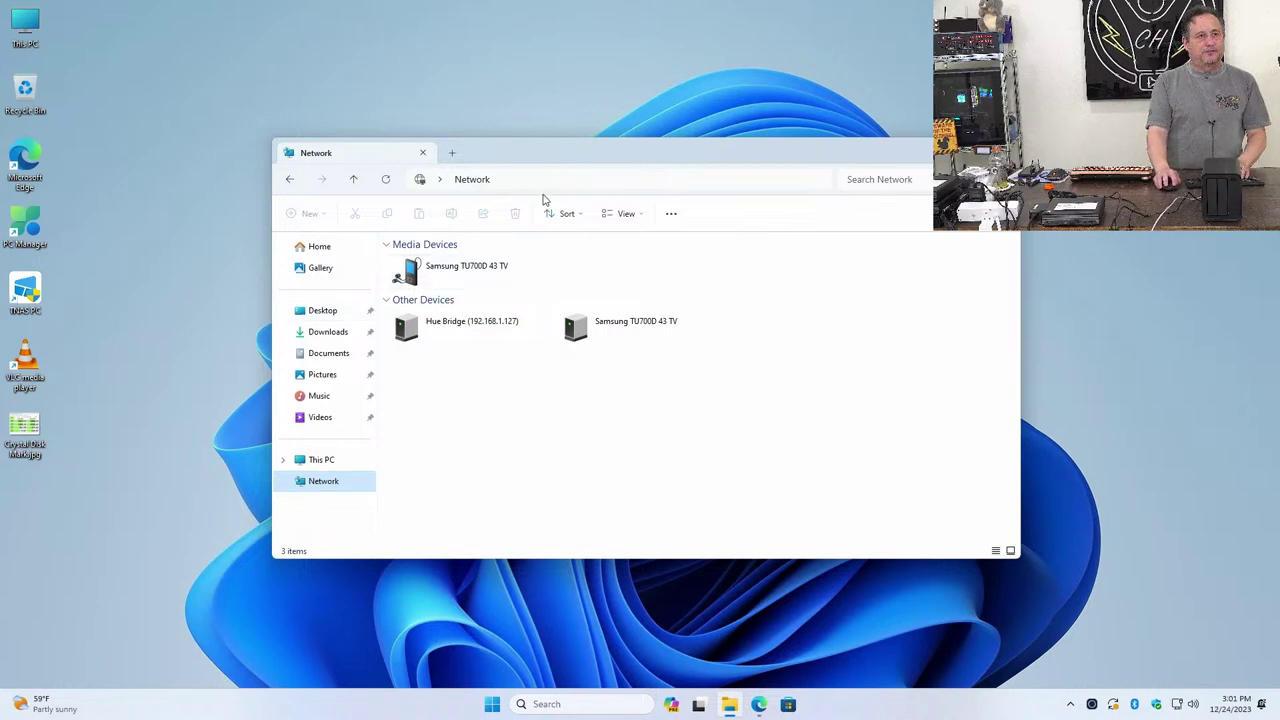
{"action": "left_click", "coordinate": [1000, 152]}
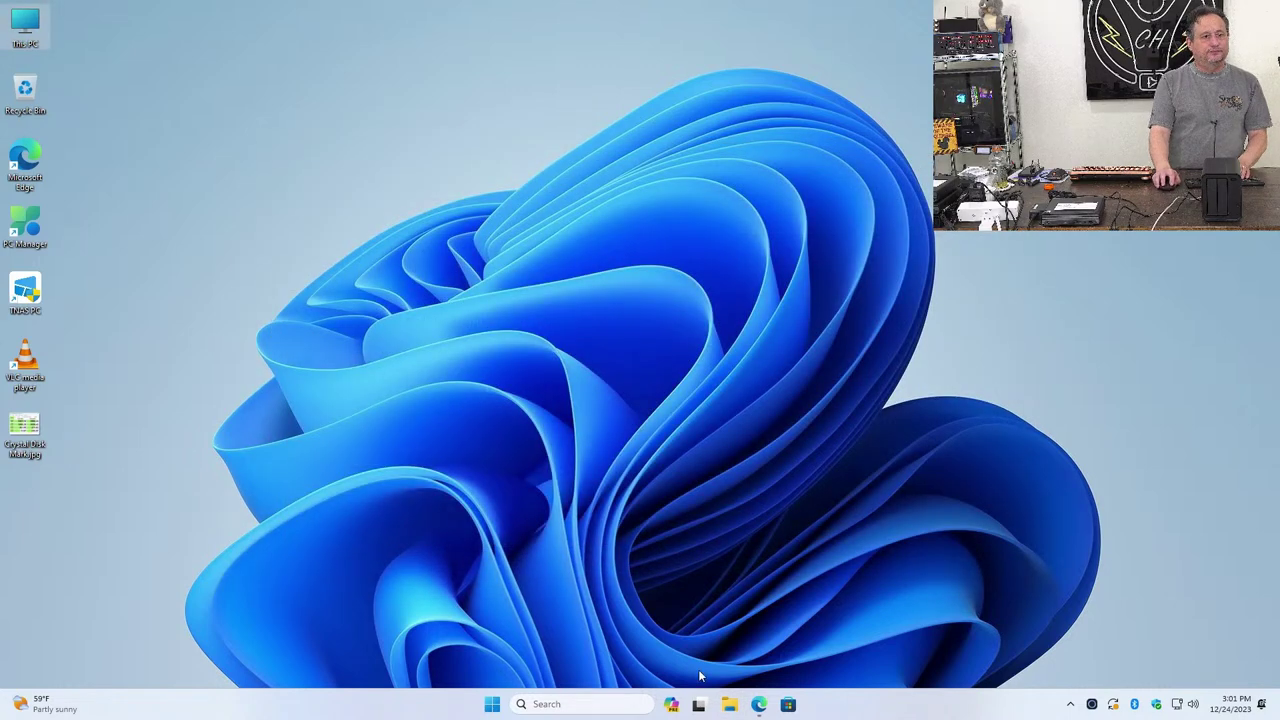
{"action": "left_click", "coordinate": [759, 704]}
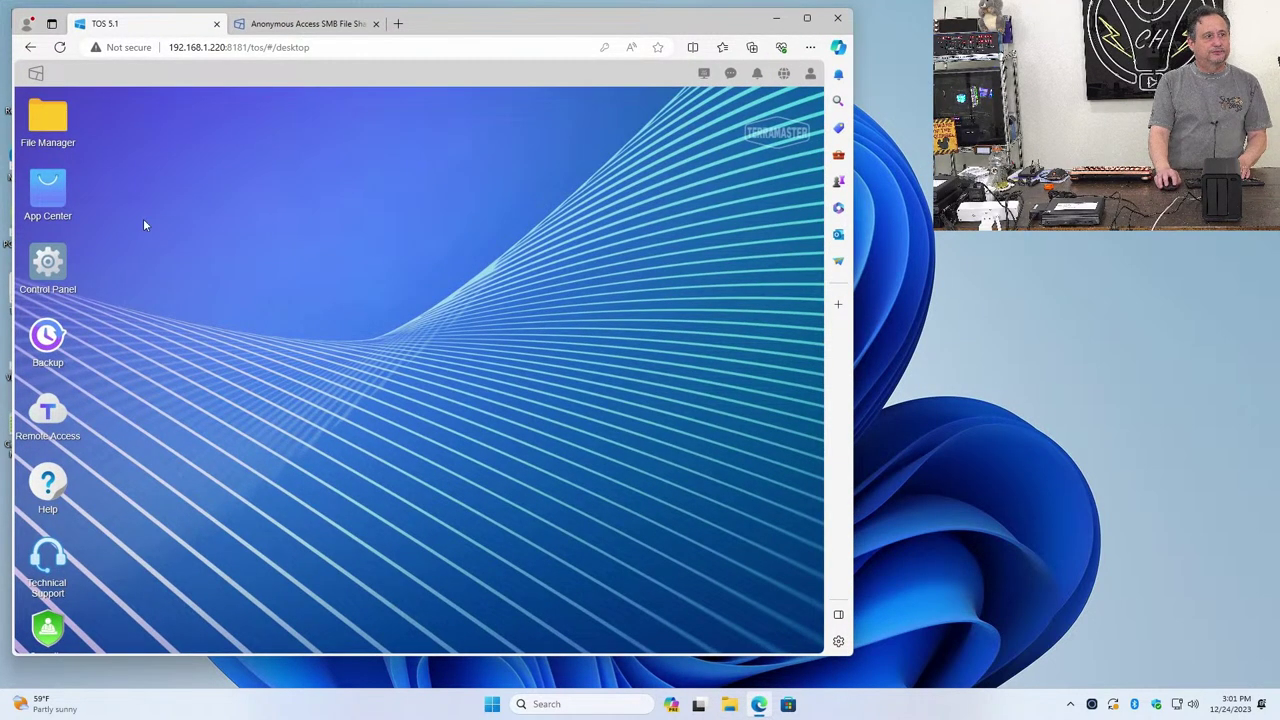
Go to Control Panel > User, select the guest account, and open its Edit User dialog
{"action": "left_click", "coordinate": [71, 270]}
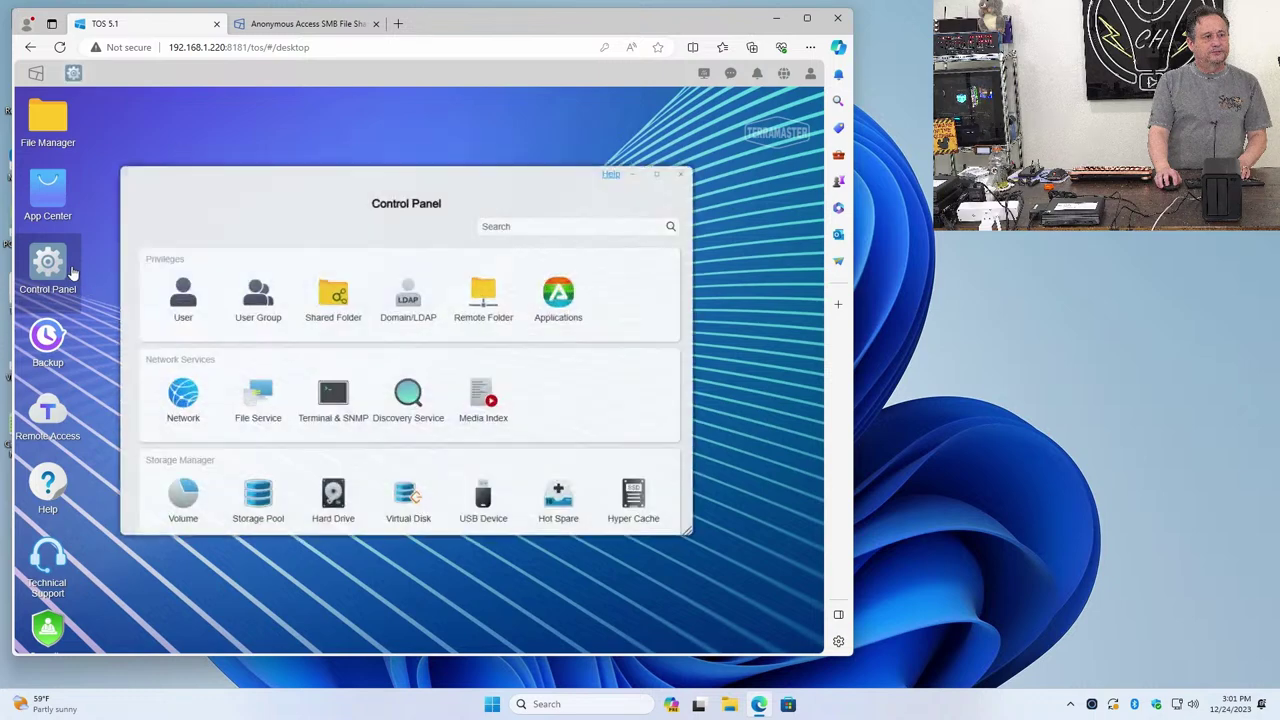
{"action": "left_click", "coordinate": [188, 303]}
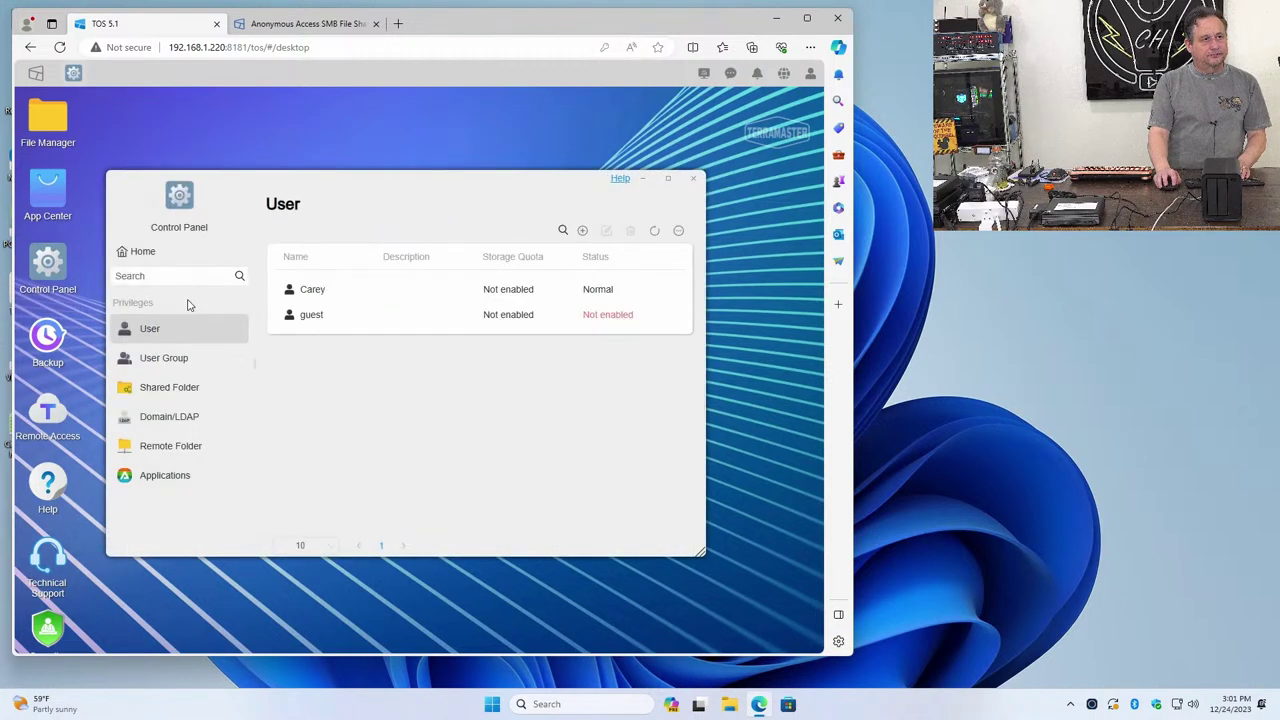
{"action": "left_click", "coordinate": [478, 316]}
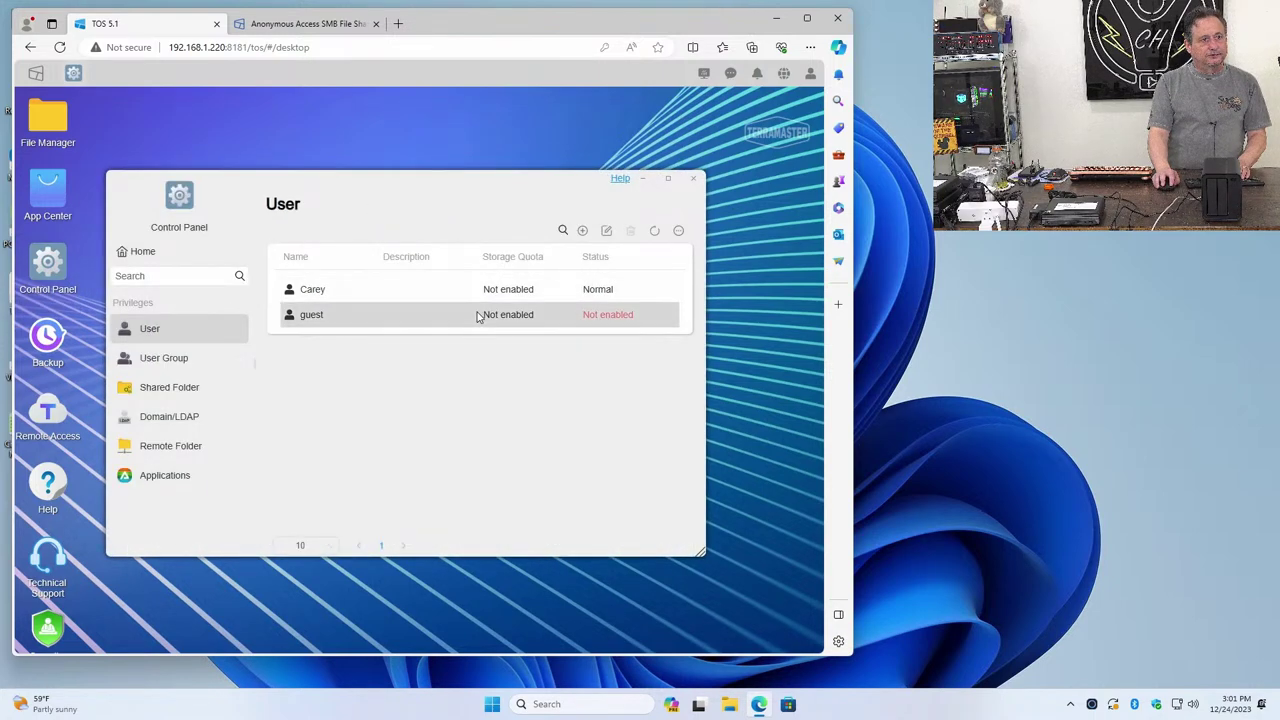
{"action": "left_click", "coordinate": [557, 316]}
{"action": "left_click", "coordinate": [557, 316]}
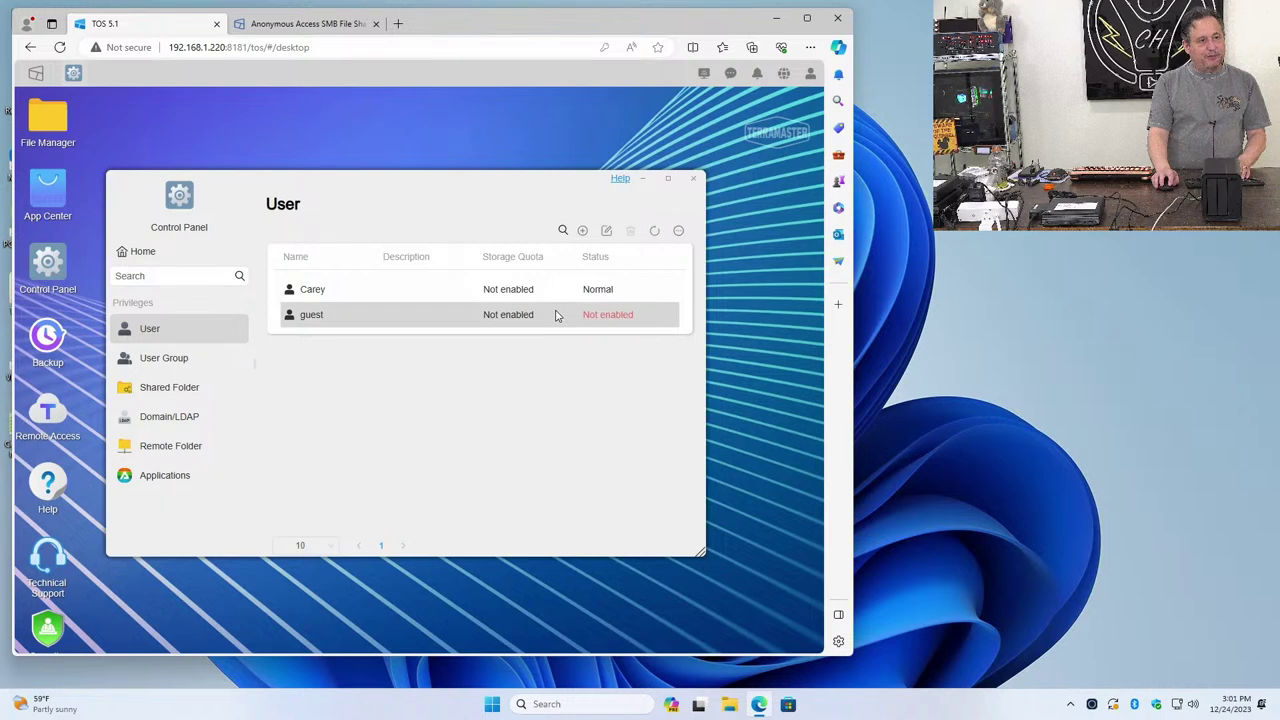
{"action": "left_click", "coordinate": [601, 229]}
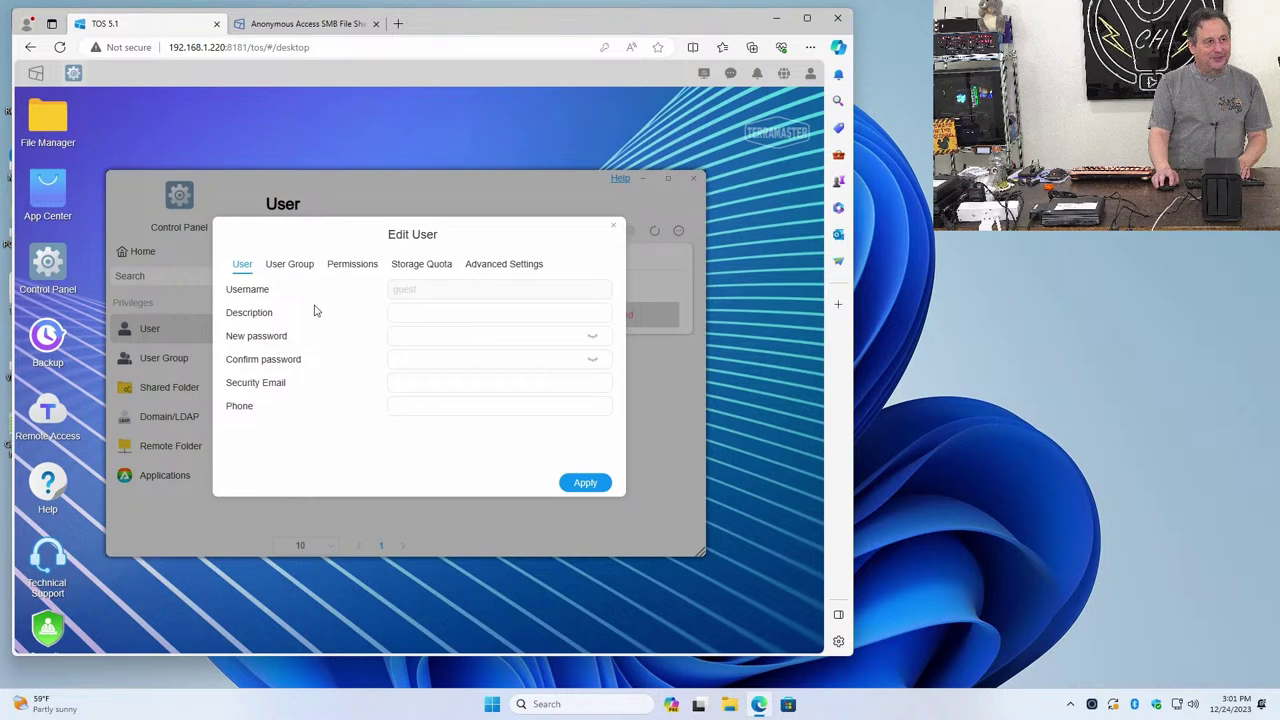
Verify guest has Read/Write permission on /public and apply the guest user settings
{"action": "left_click", "coordinate": [353, 266]}
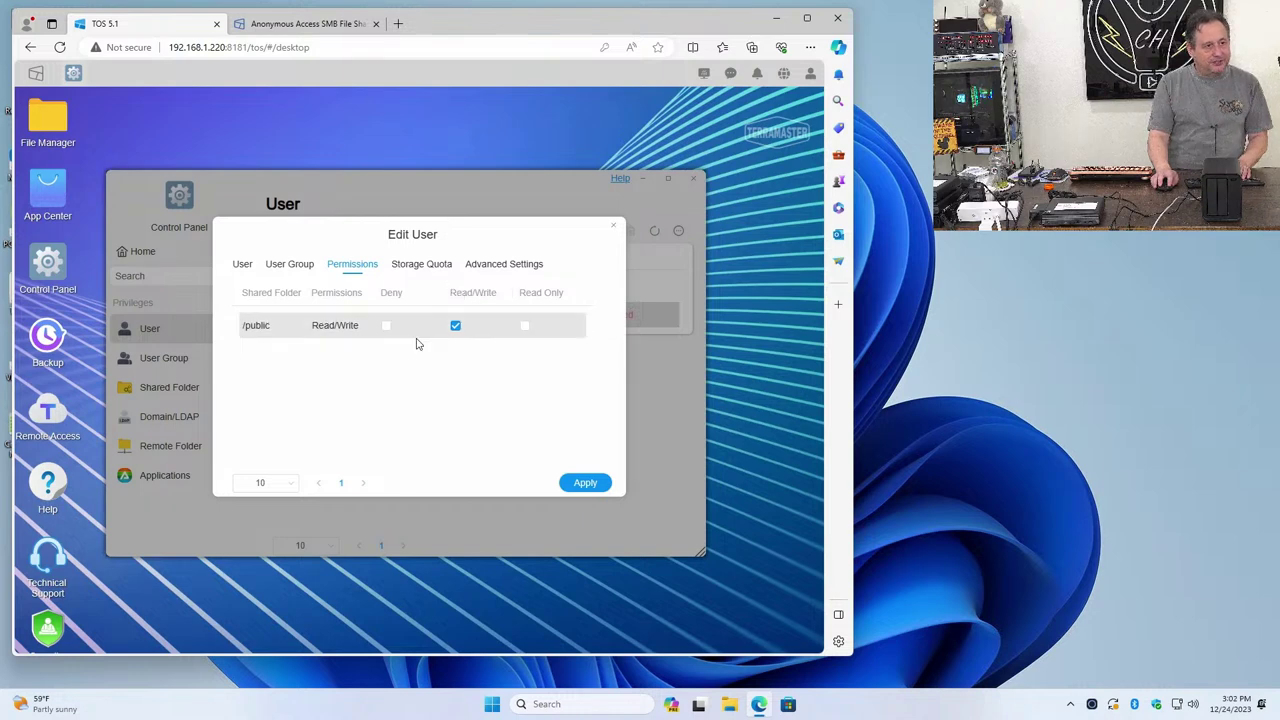
{"action": "left_click", "coordinate": [298, 486]}
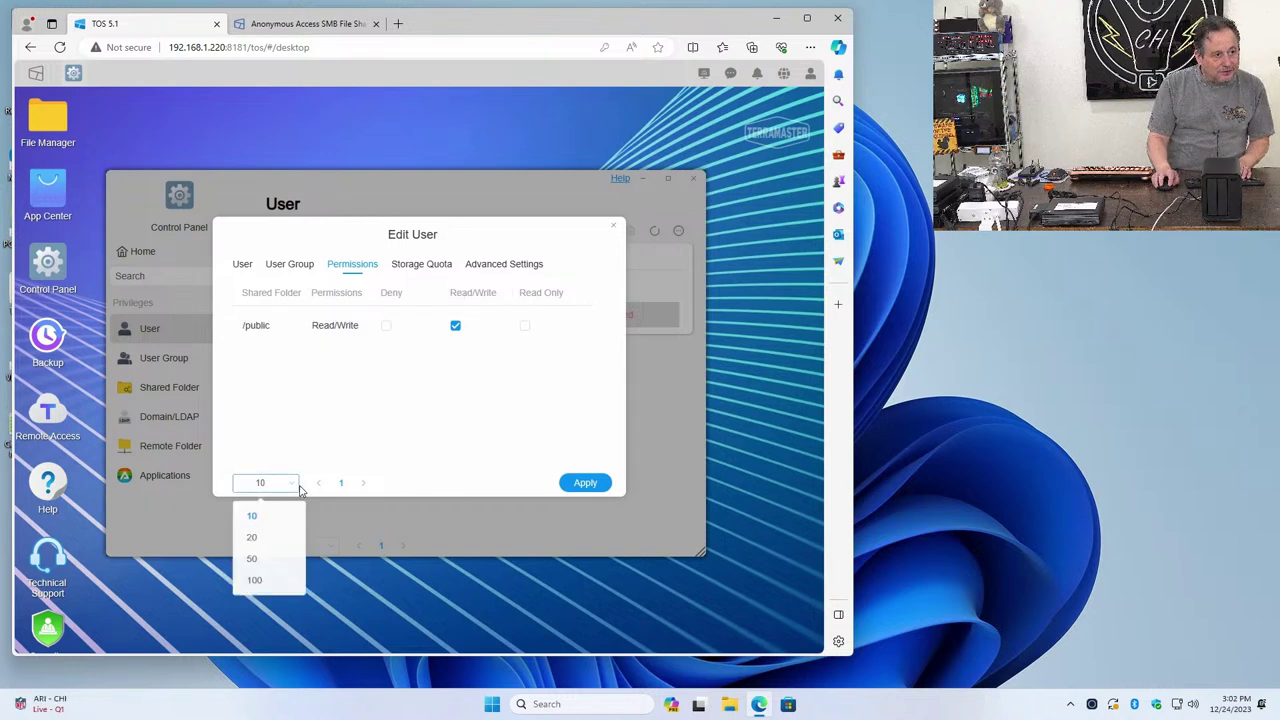
{"action": "left_click", "coordinate": [298, 486]}
{"action": "left_click", "coordinate": [297, 487]}
{"action": "left_click", "coordinate": [297, 487]}
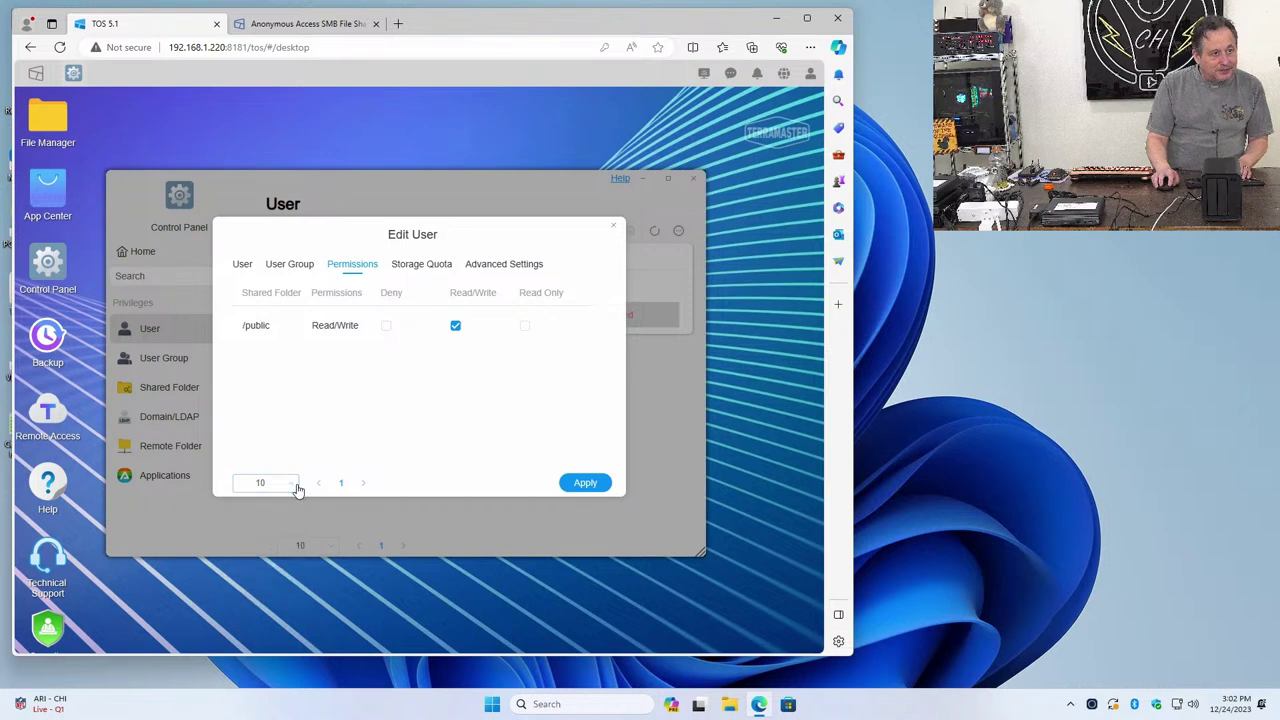
{"action": "left_click", "coordinate": [562, 483]}
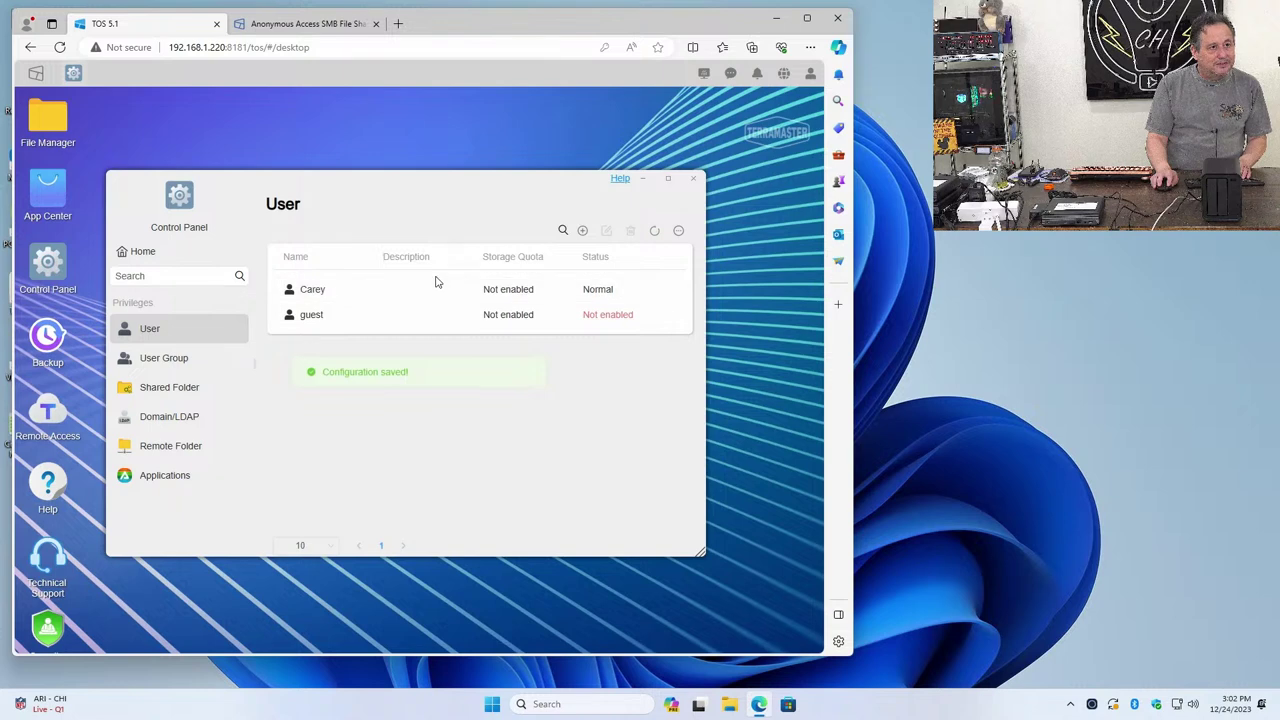
{"action": "left_click", "coordinate": [527, 322]}
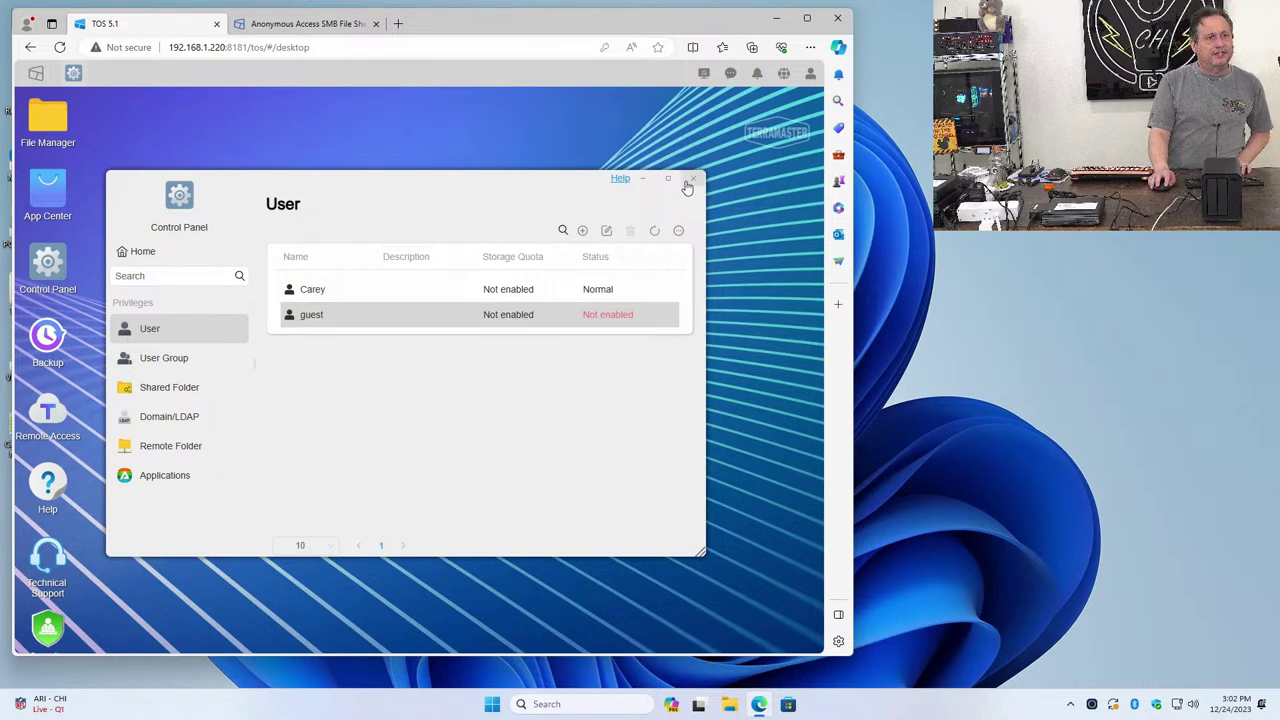
Open Control Panel's Network General settings showing IP 192.168.1.220 and device name server
{"action": "left_click", "coordinate": [125, 252]}
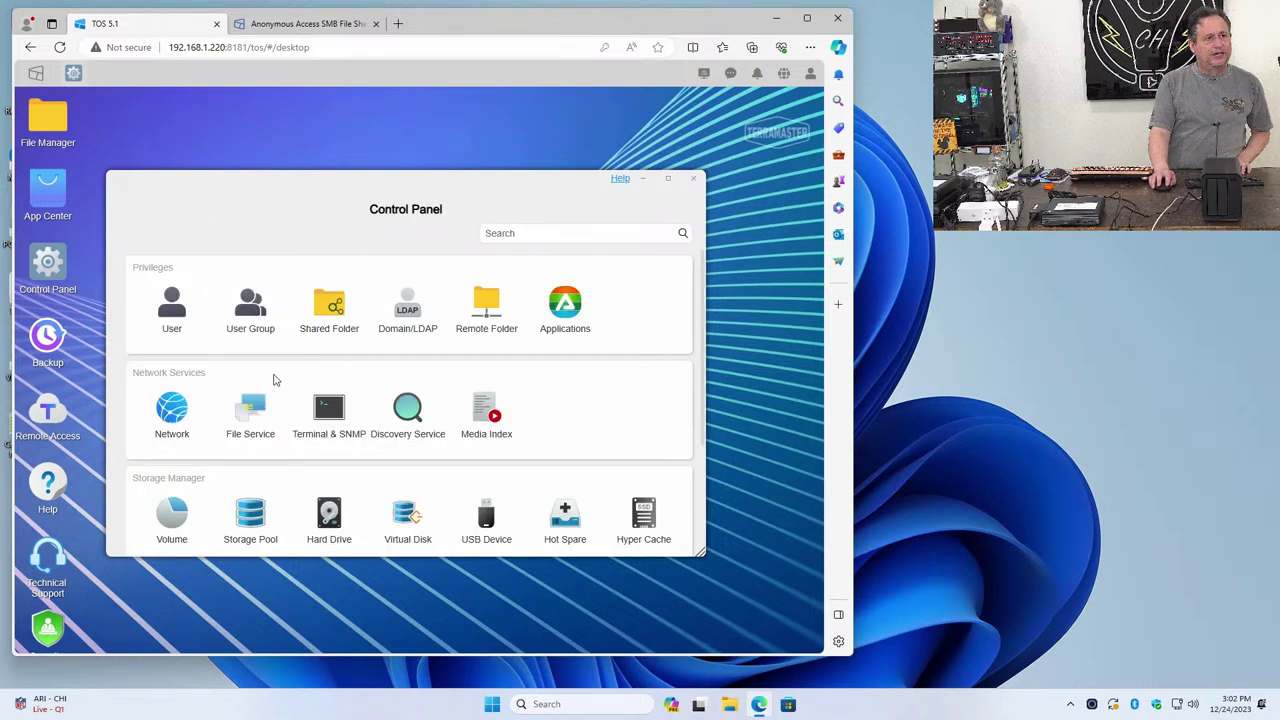
{"action": "left_click", "coordinate": [172, 420]}
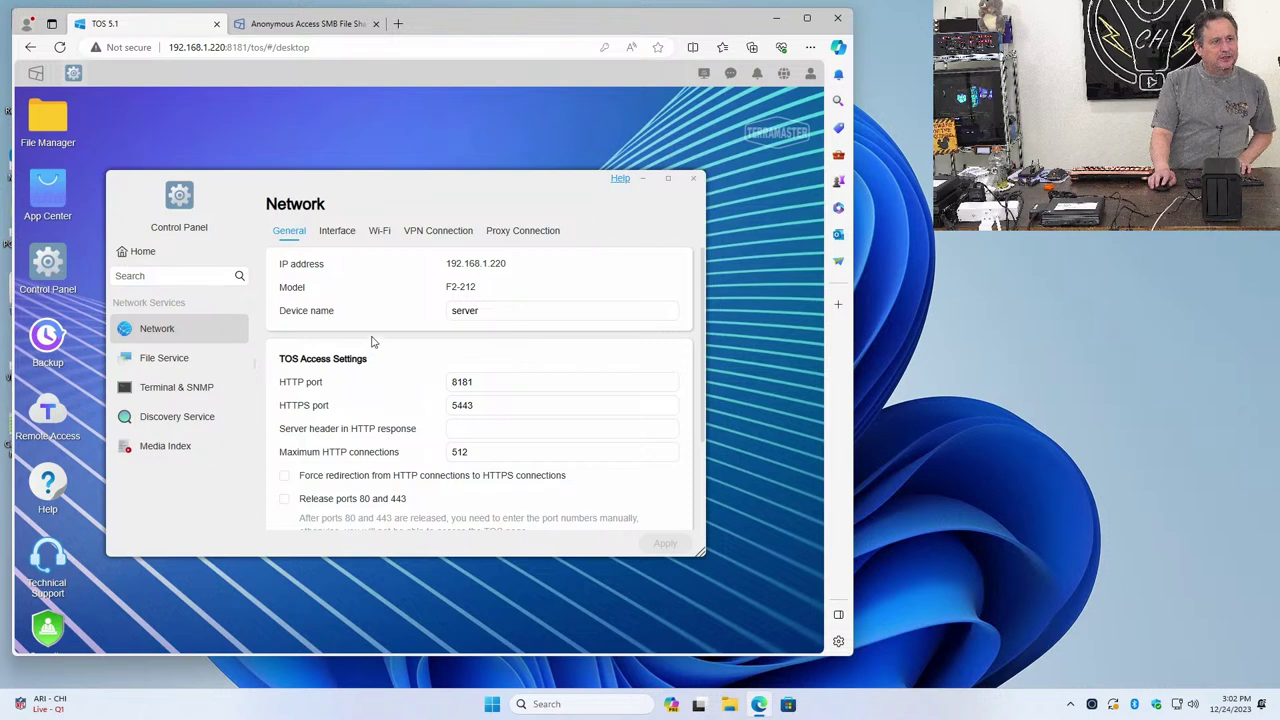
{"action": "scroll", "coordinate": [371, 341], "scroll_direction": "down", "scroll_amount": 2}
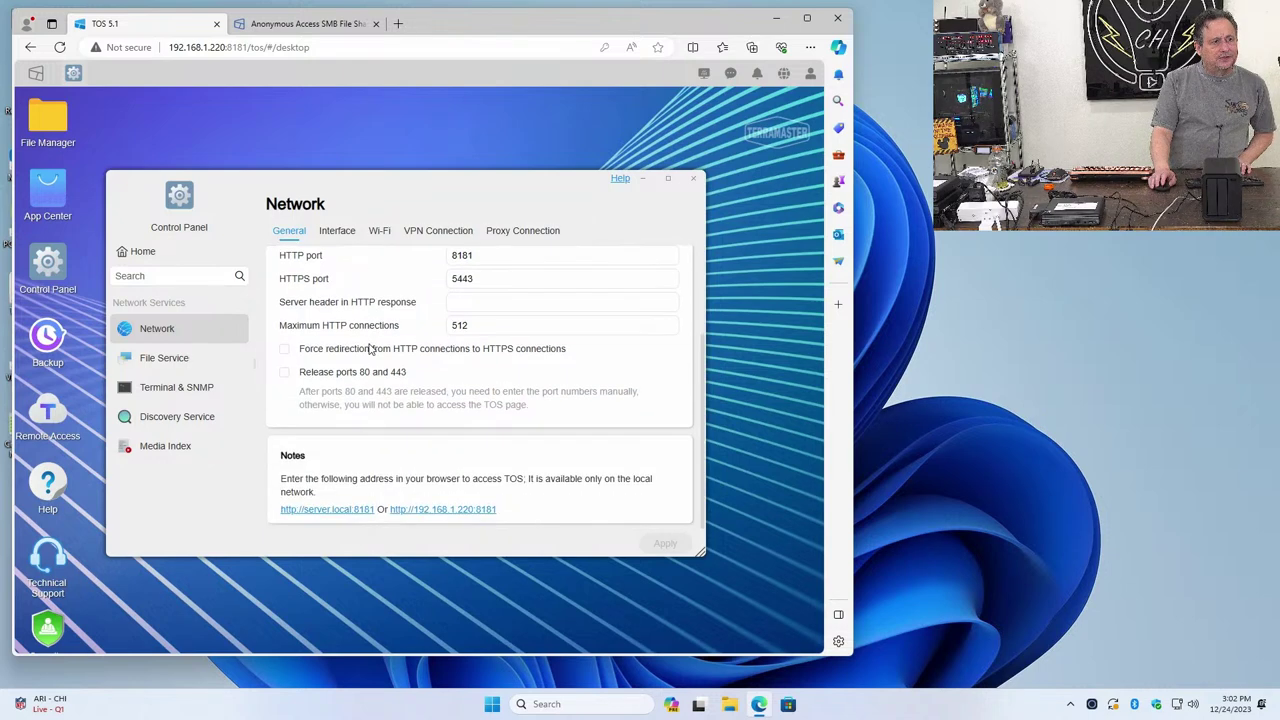
{"action": "scroll", "coordinate": [371, 348], "scroll_direction": "up", "scroll_amount": 2}
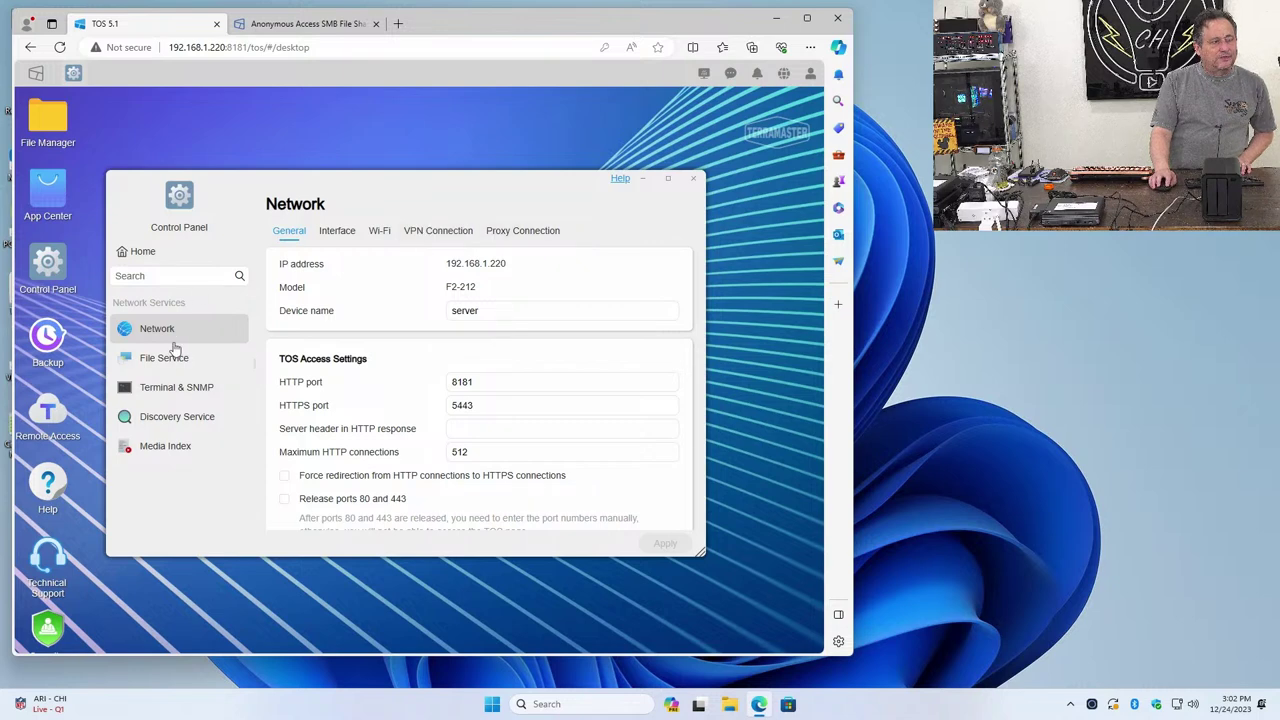
In File Service, hide shared folders from users without permissions and apply the change
{"action": "left_click", "coordinate": [210, 371]}
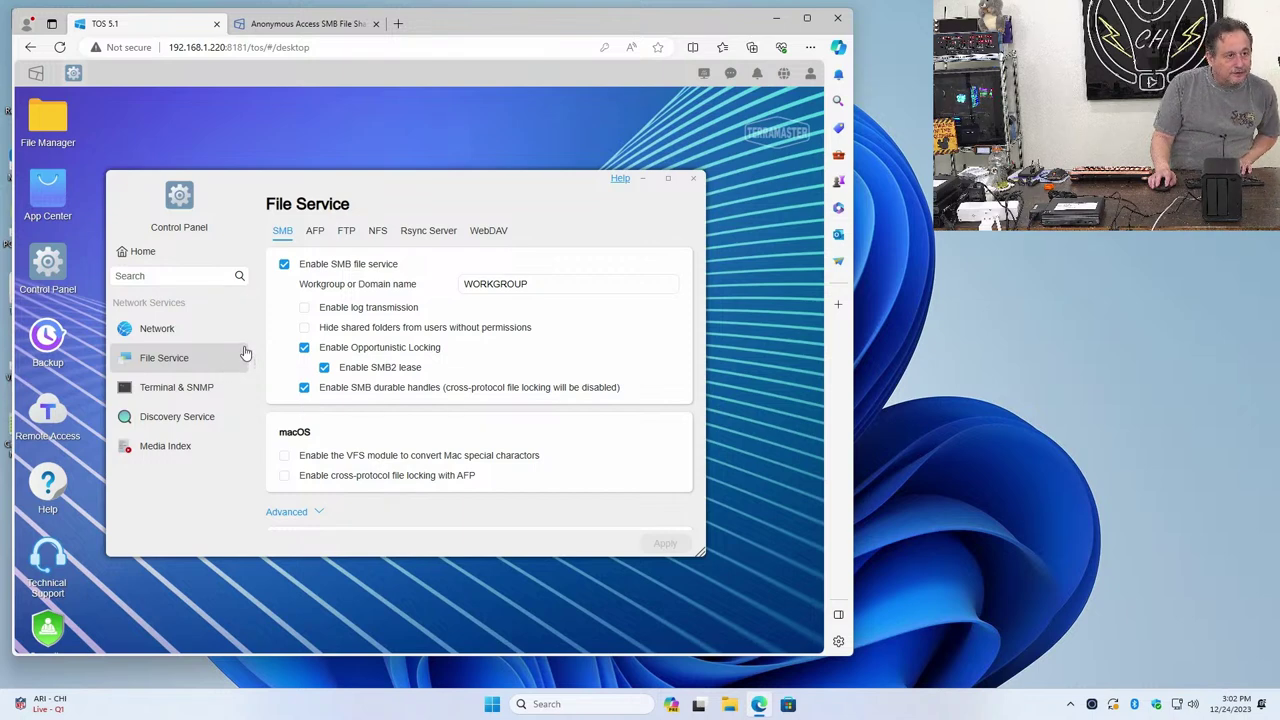
{"action": "left_click", "coordinate": [305, 328]}
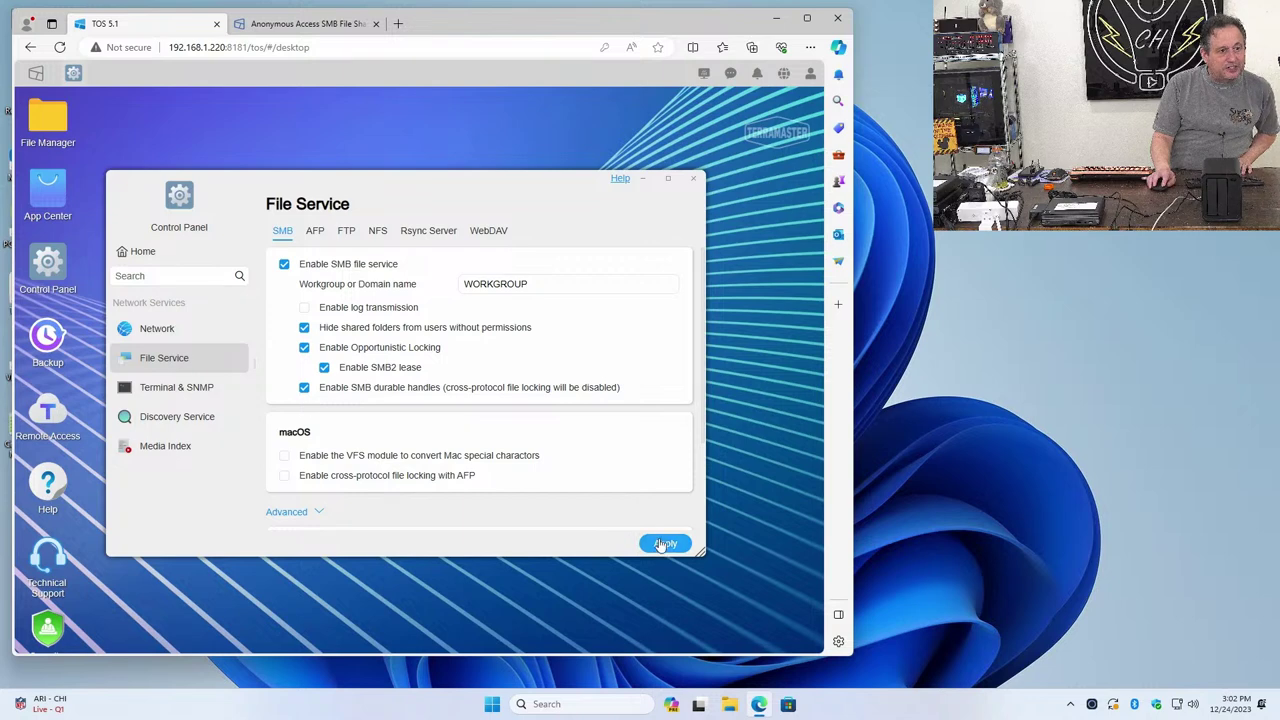
{"action": "left_click", "coordinate": [664, 543]}
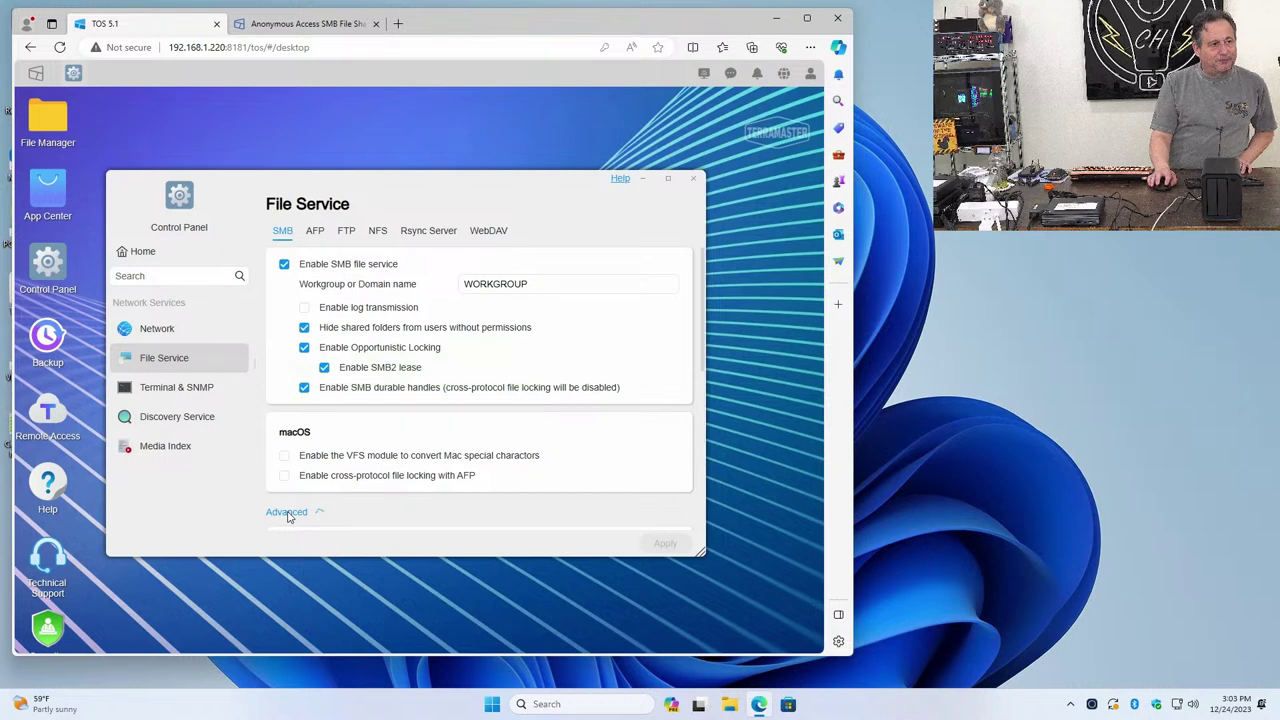
Expand SMB Advanced to read the notes listing \\192.168.1.220 and smb://192.168.1.220
{"action": "left_click", "coordinate": [288, 512]}
{"action": "scroll", "coordinate": [383, 493], "scroll_direction": "down", "scroll_amount": 2}
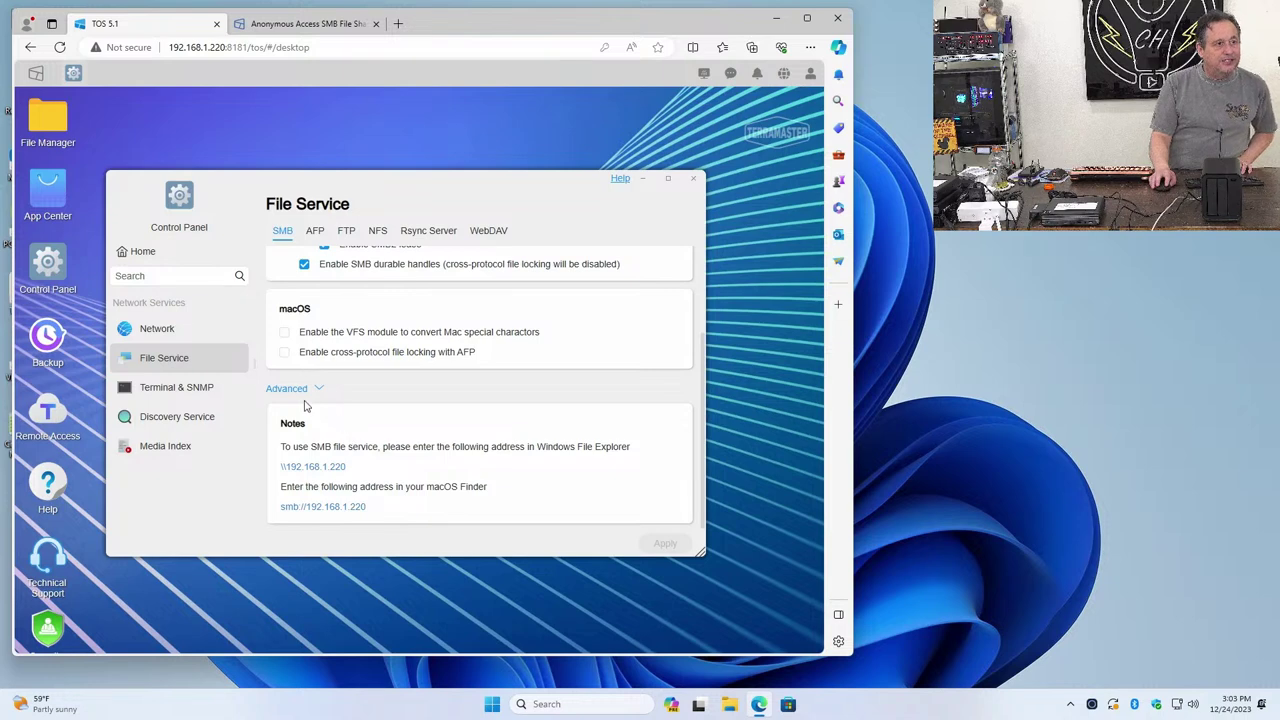
{"action": "left_click", "coordinate": [235, 422]}
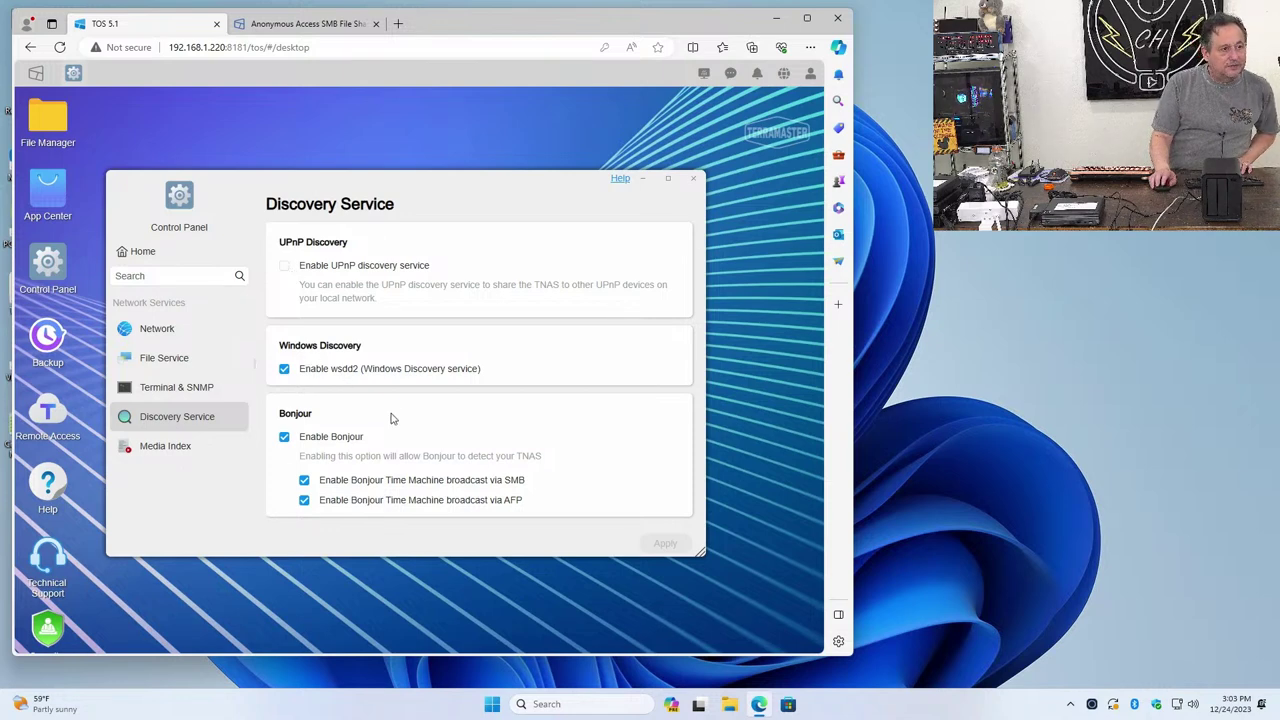
Uncheck Enable Bonjour in Discovery Service, apply it, and return to the User list
{"action": "left_click", "coordinate": [286, 438]}
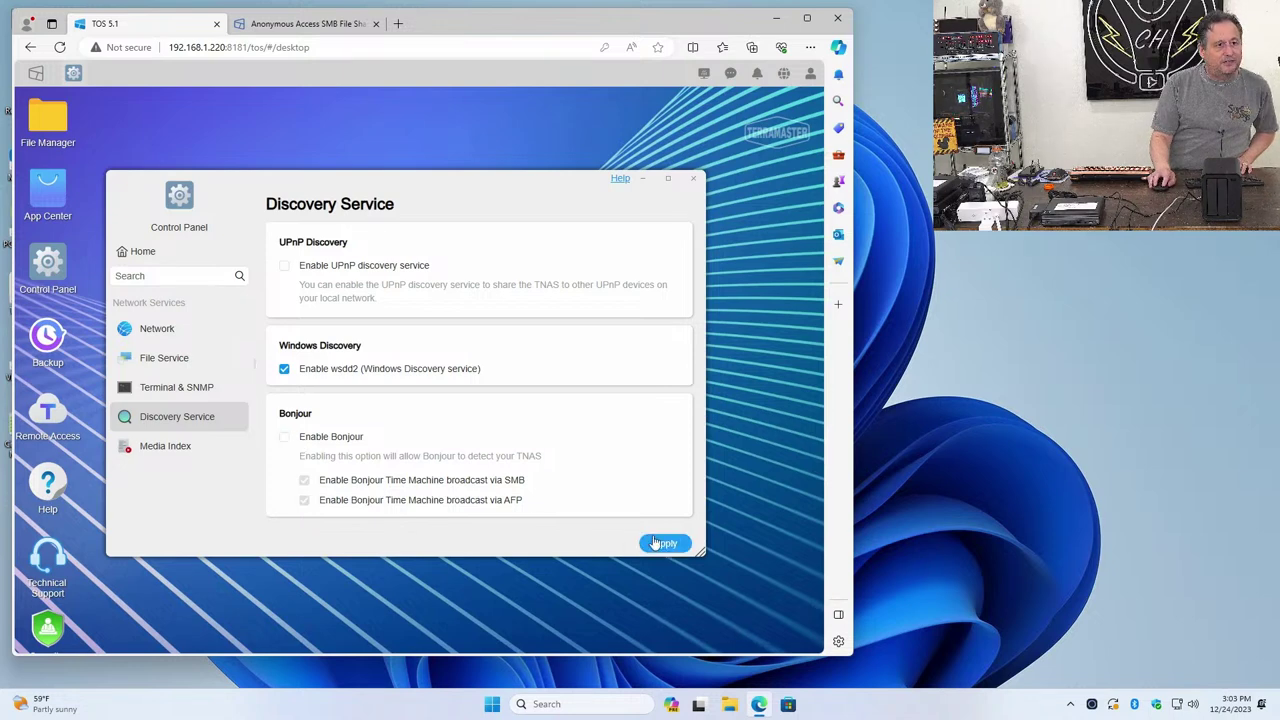
{"action": "left_click", "coordinate": [655, 542]}
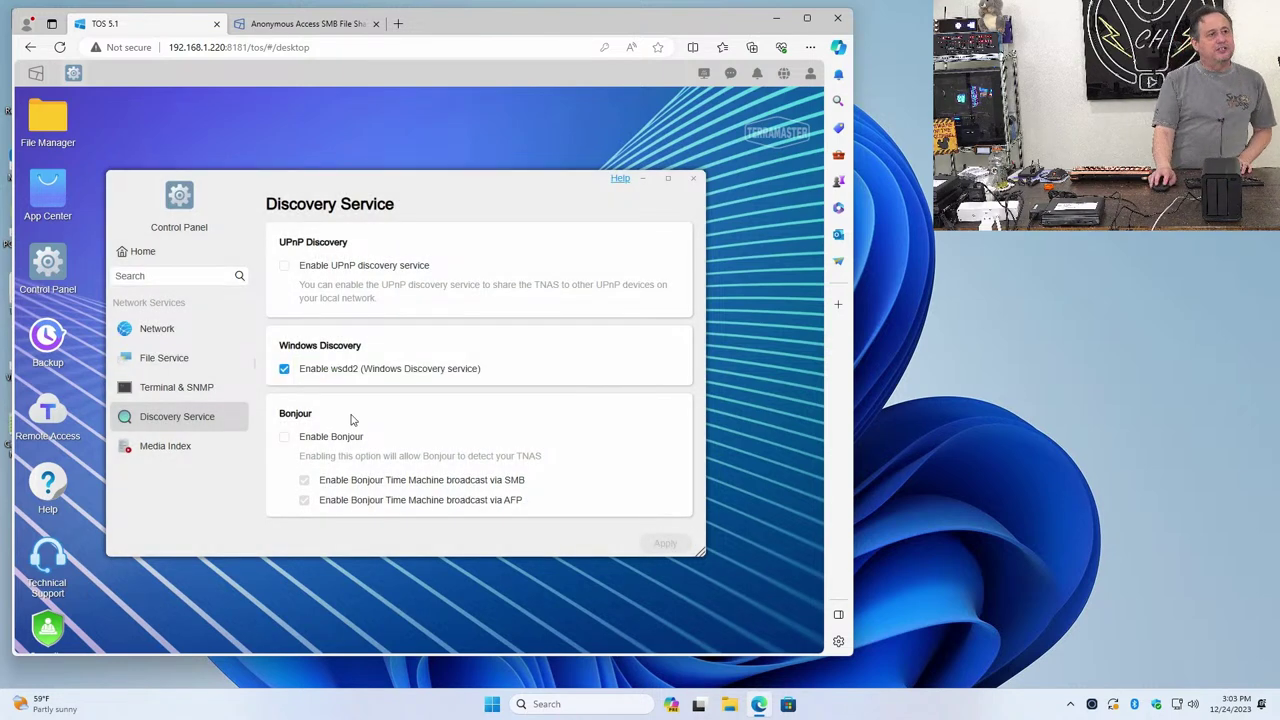
{"action": "left_click", "coordinate": [138, 251]}
{"action": "left_click", "coordinate": [166, 294]}
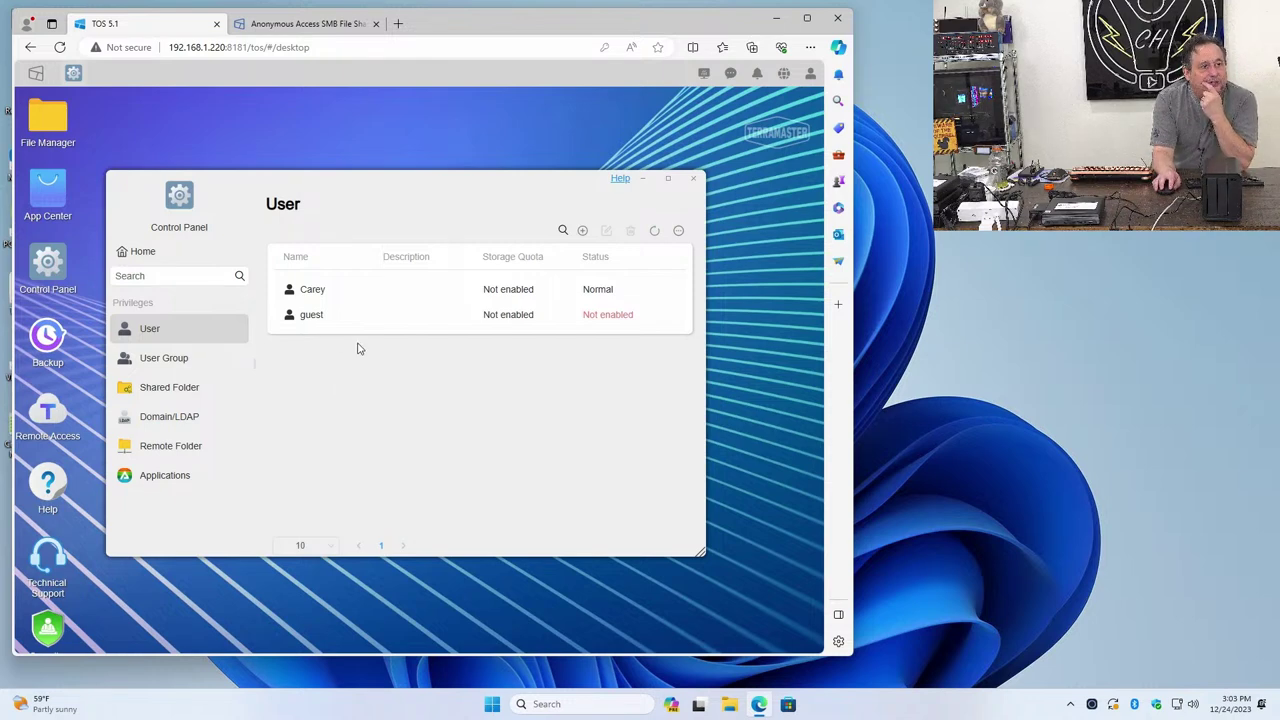
Enable the guest account by unchecking Disable this user account, apply, and close Control Panel
{"action": "left_click", "coordinate": [528, 318]}
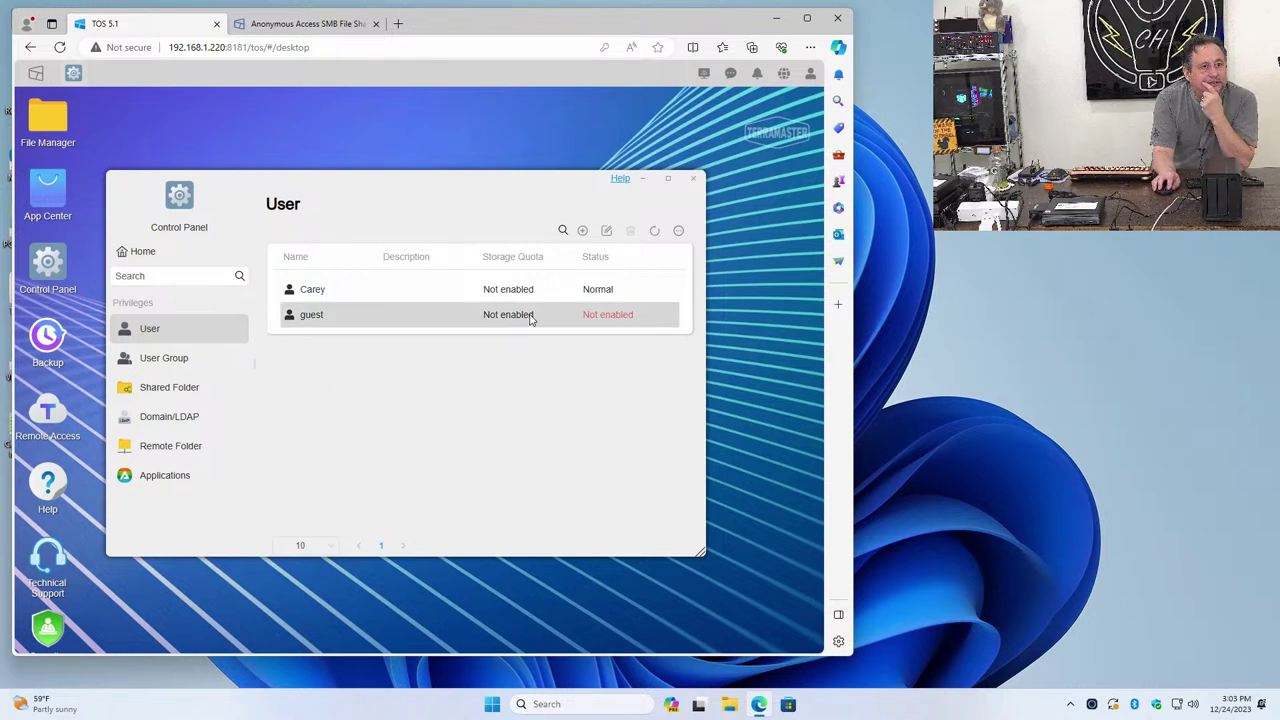
{"action": "left_click", "coordinate": [604, 229]}
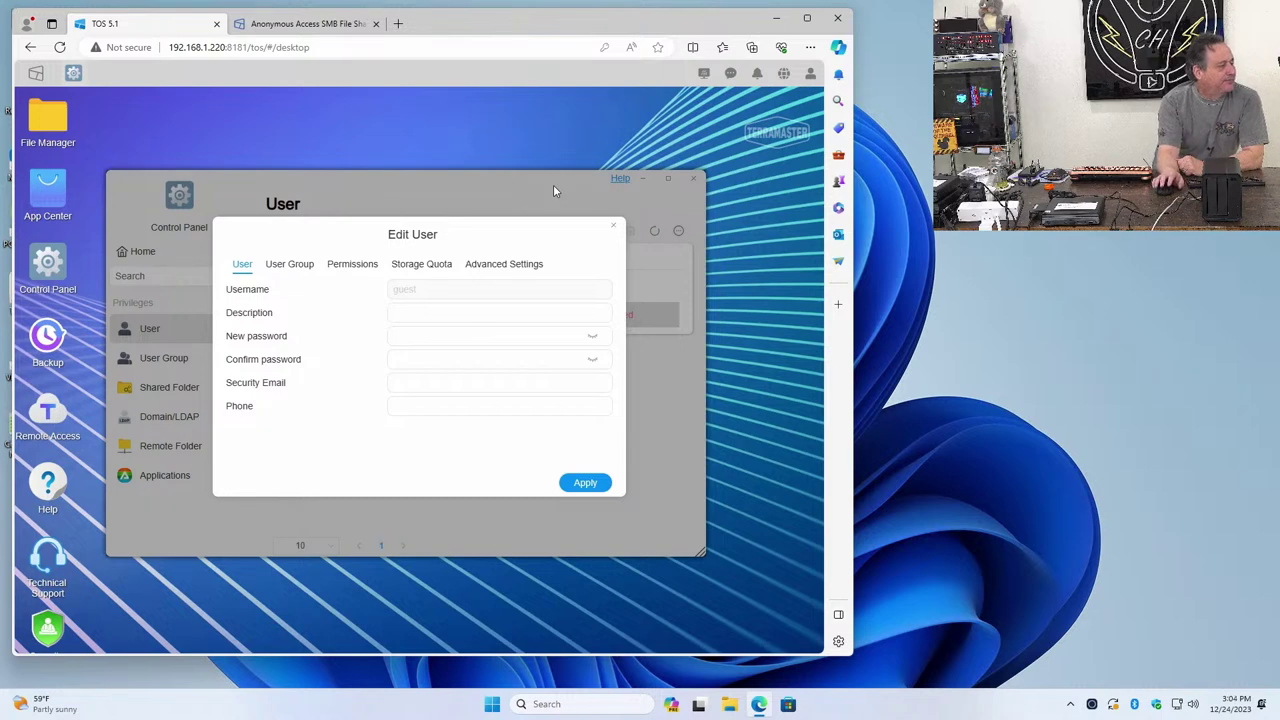
{"action": "left_click", "coordinate": [540, 270]}
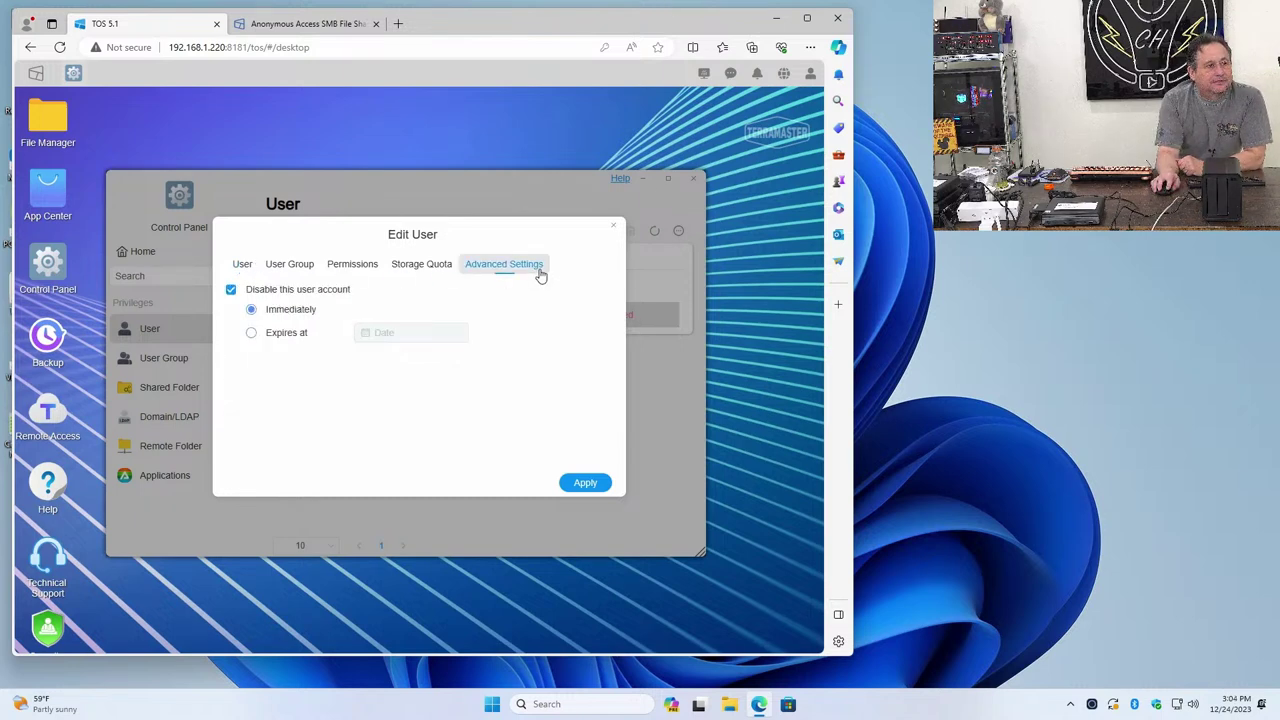
{"action": "left_click", "coordinate": [236, 297]}
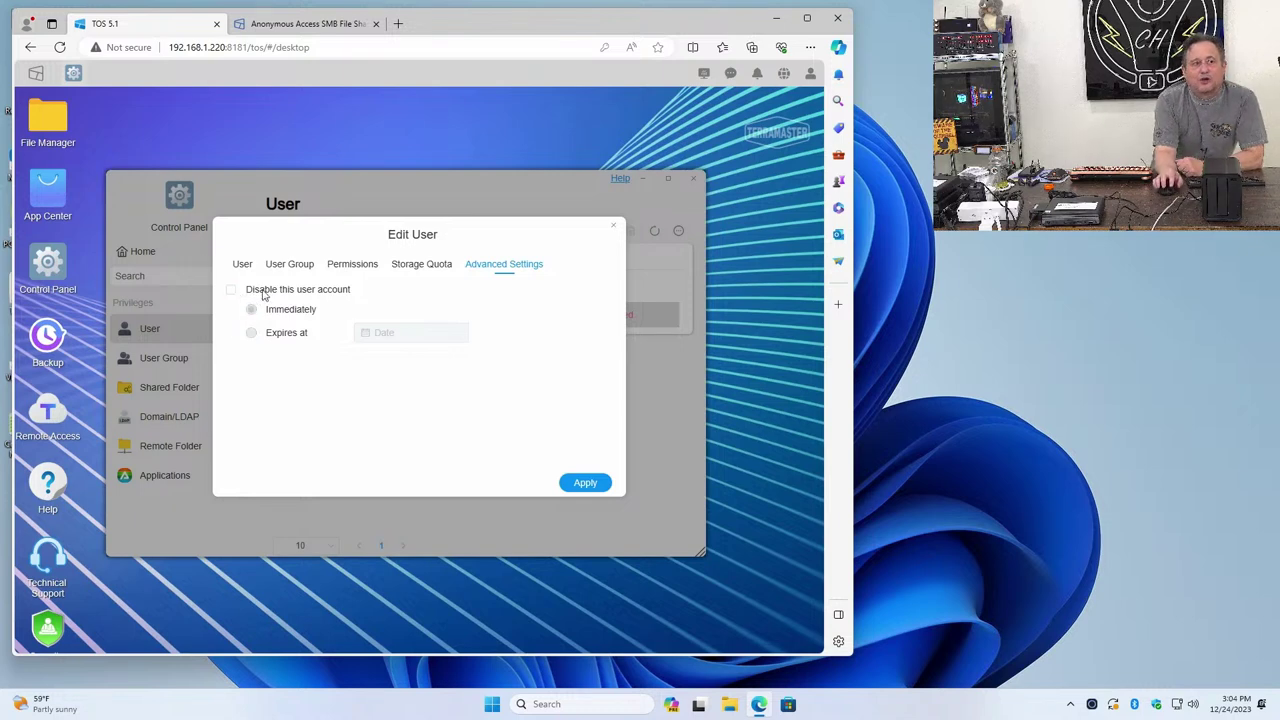
{"action": "left_click", "coordinate": [590, 484]}
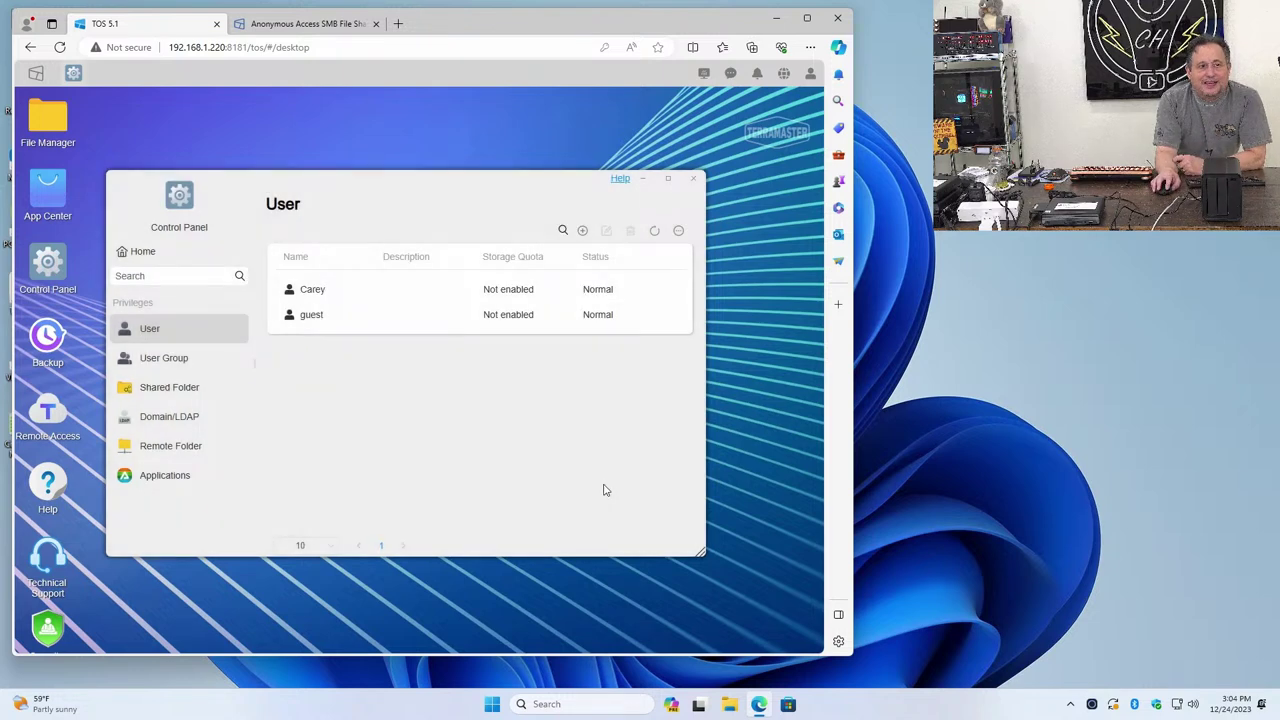
{"action": "left_click", "coordinate": [692, 179]}
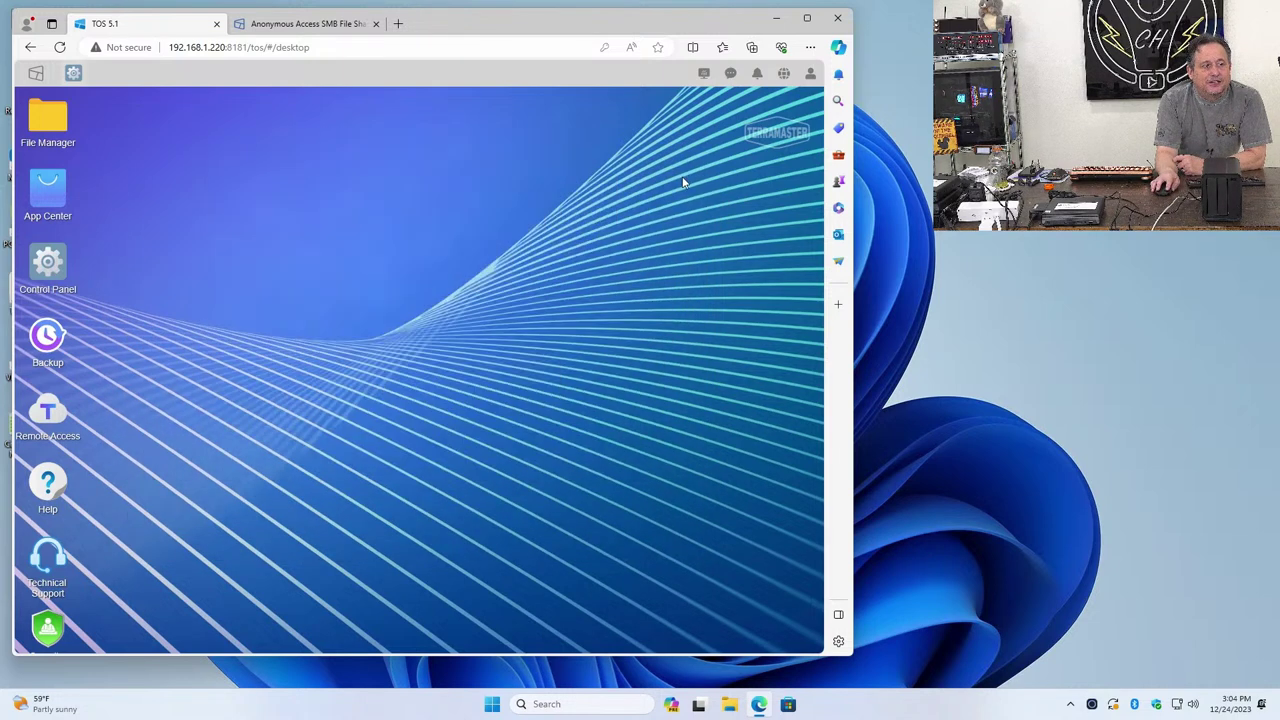
Open \\server\public from Windows search, see only a #recycle folder, then close it
{"action": "left_click", "coordinate": [771, 18]}
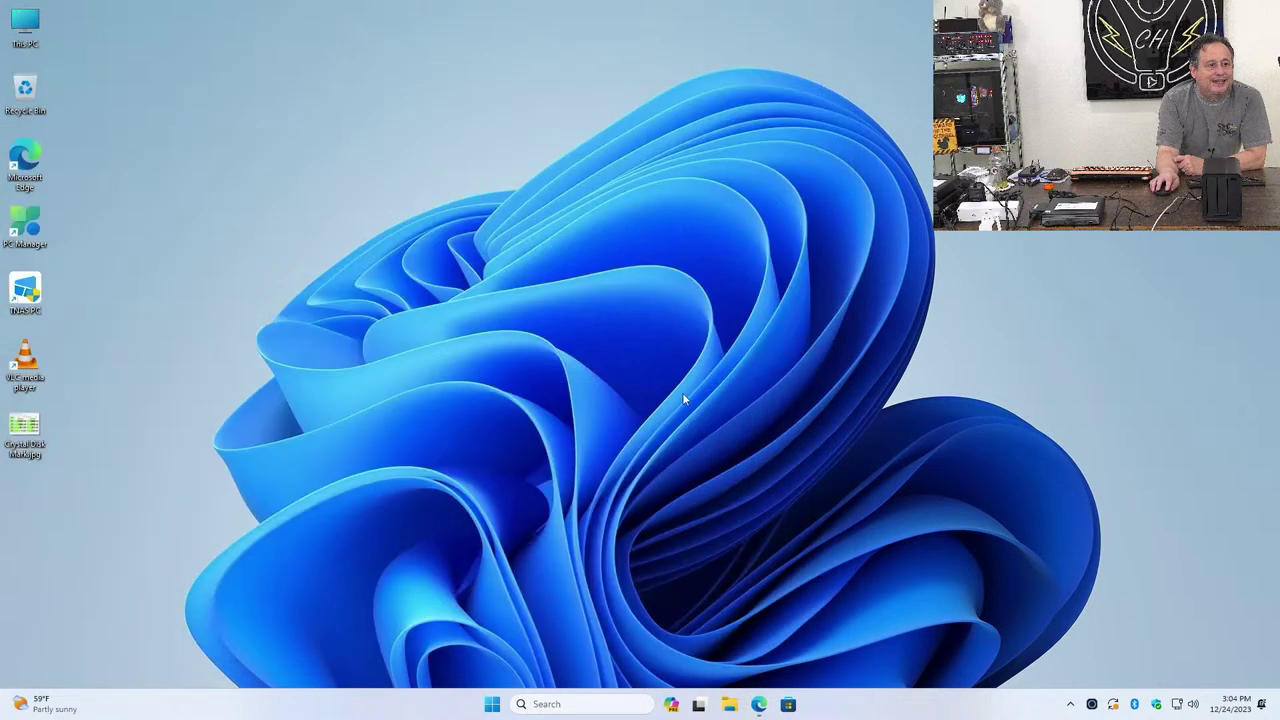
{"action": "left_click", "coordinate": [574, 700]}
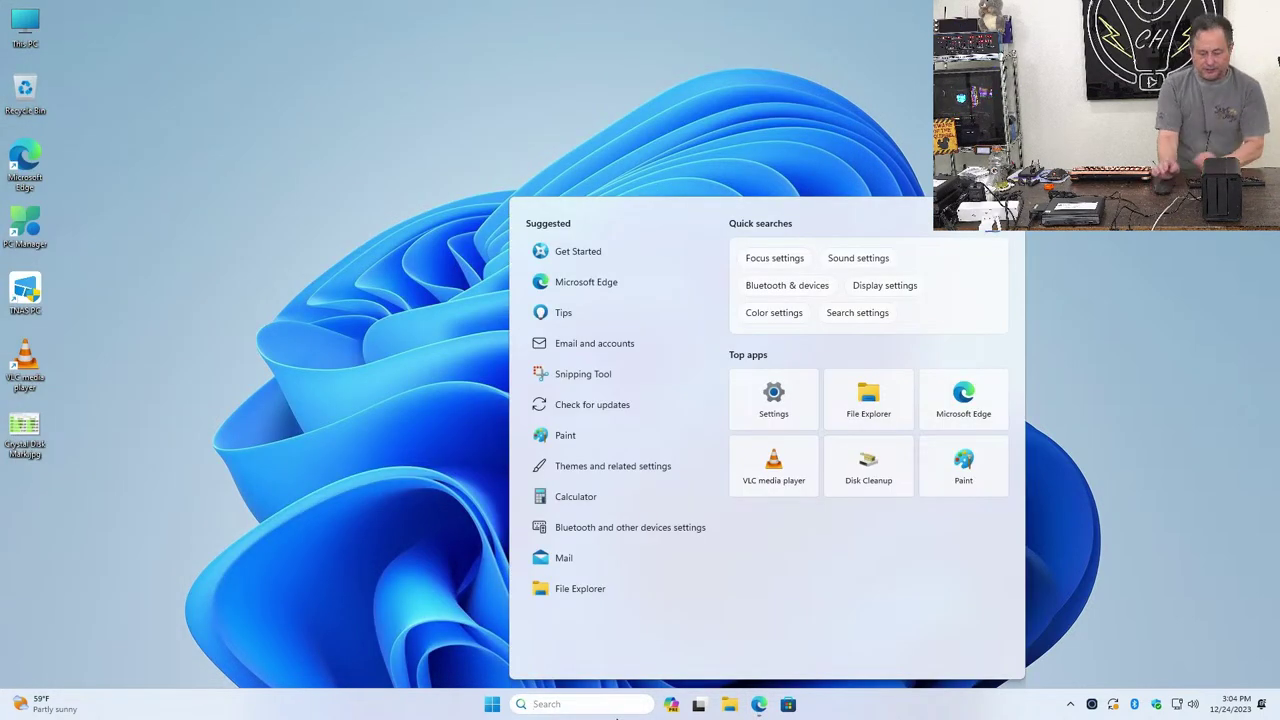
{"action": "type", "text": "\\\\server"}
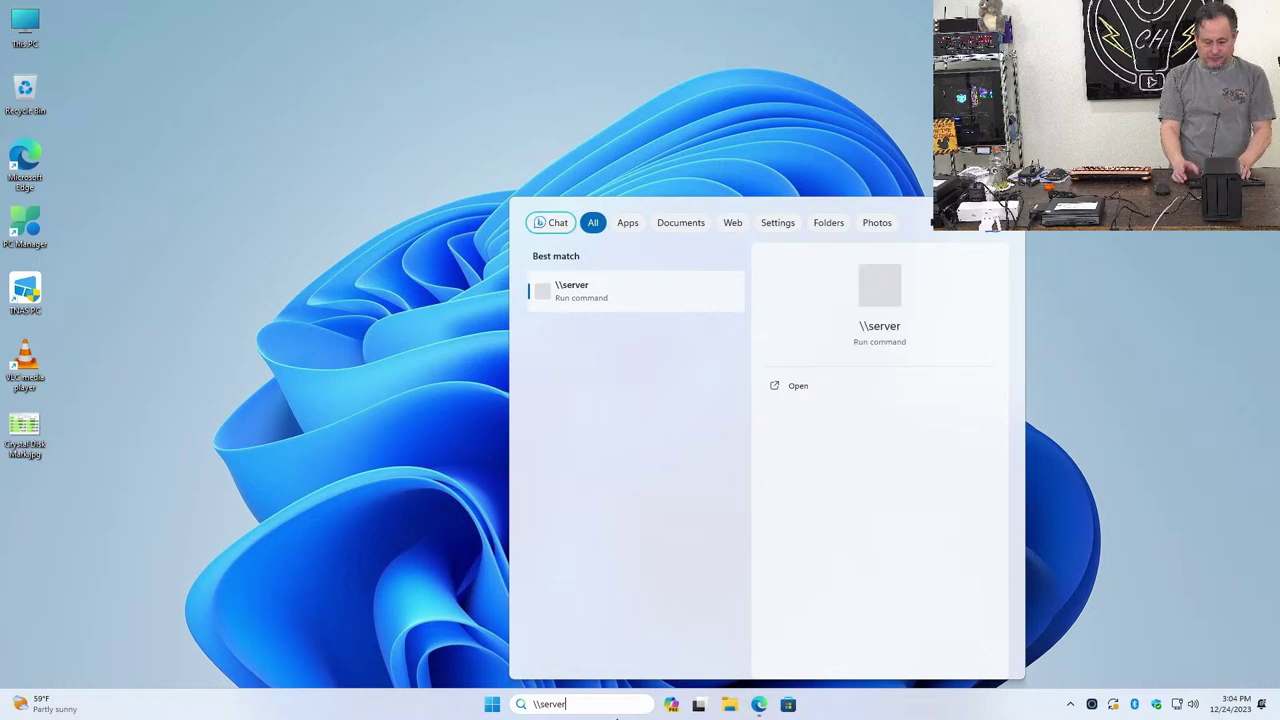
{"action": "type", "text": "\\public"}
{"action": "key", "text": "Return"}
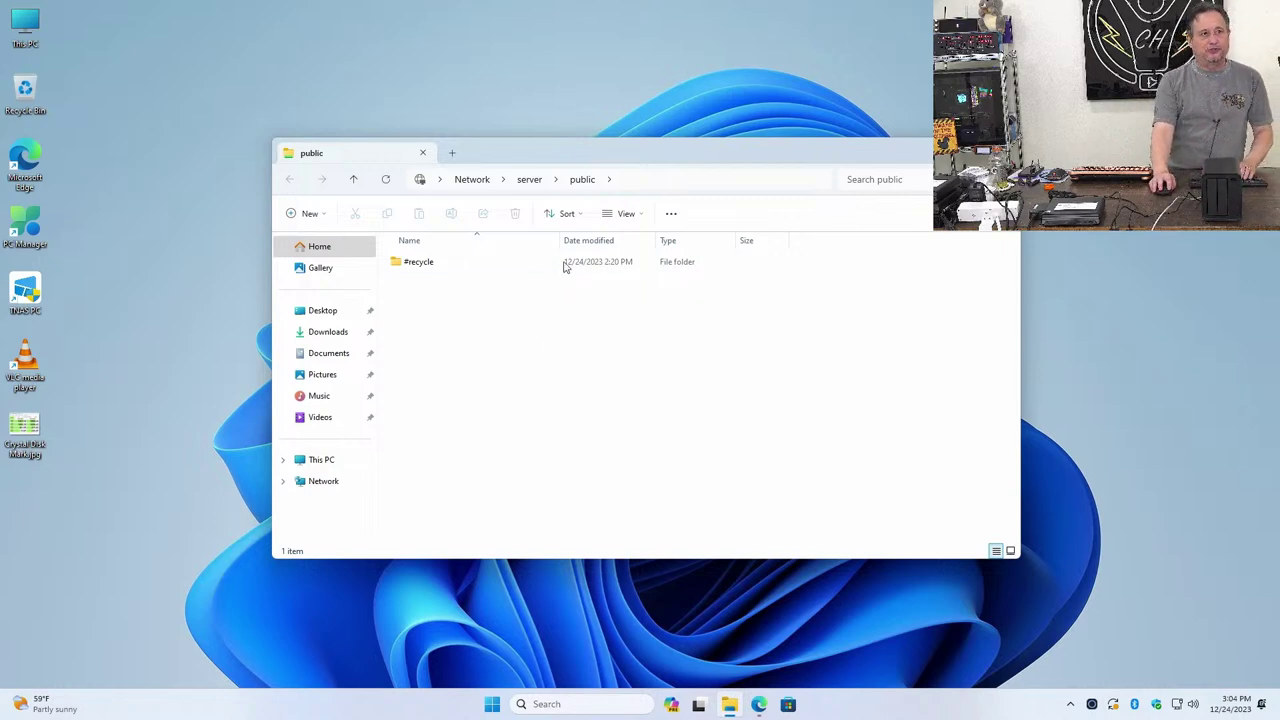
{"action": "left_click", "coordinate": [664, 213]}
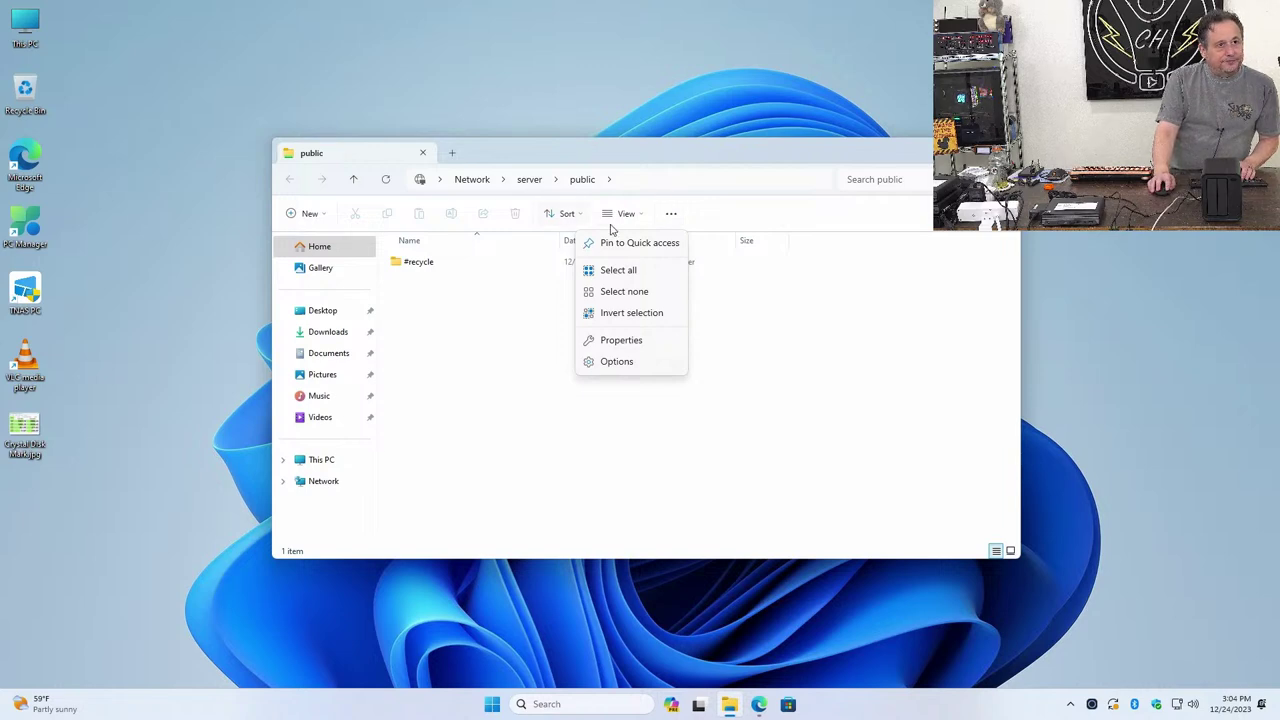
{"action": "left_click", "coordinate": [669, 215]}
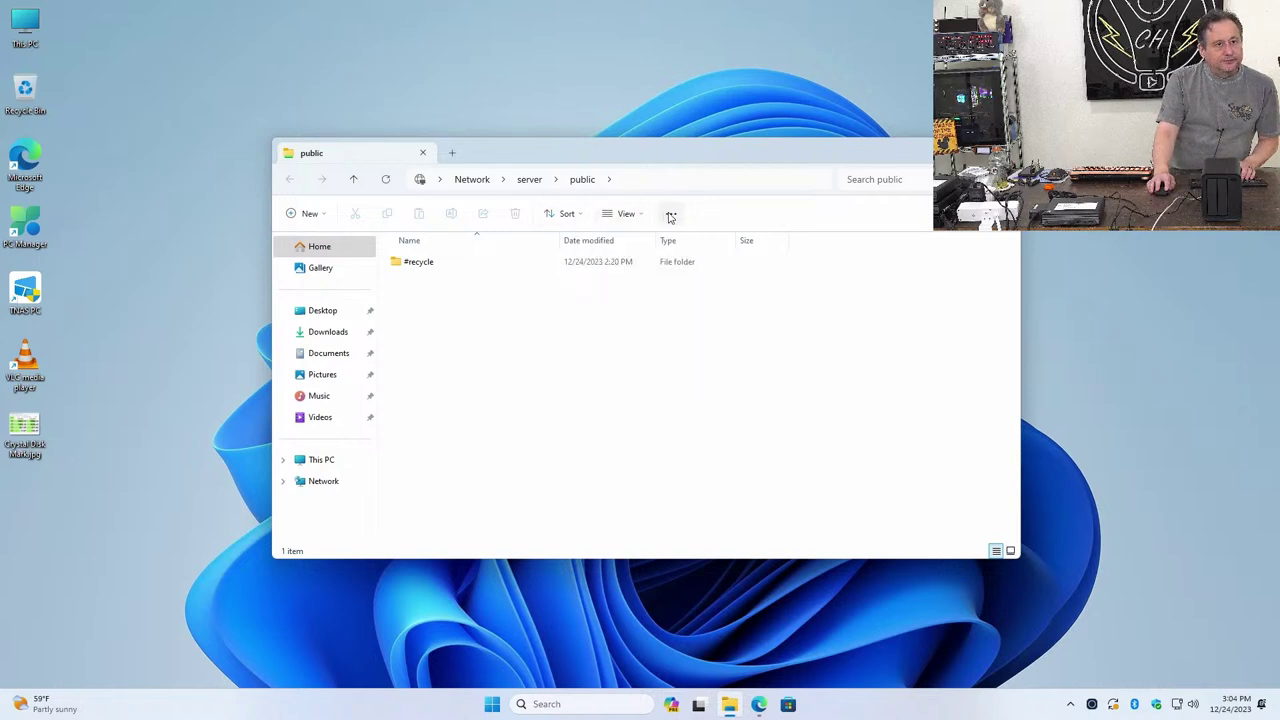
{"action": "key", "text": "alt+F4"}
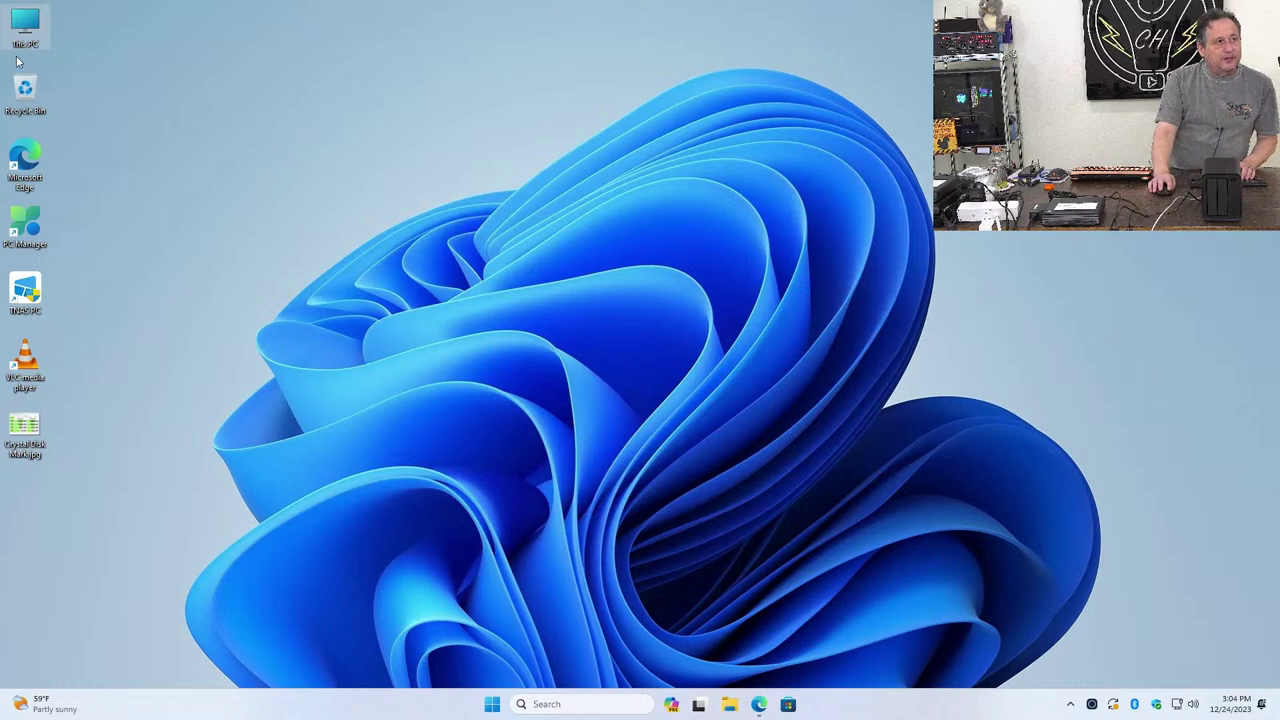
Open This PC and start Map network drive from the See more menu, with Z: selected
{"action": "double_click", "coordinate": [43, 31]}
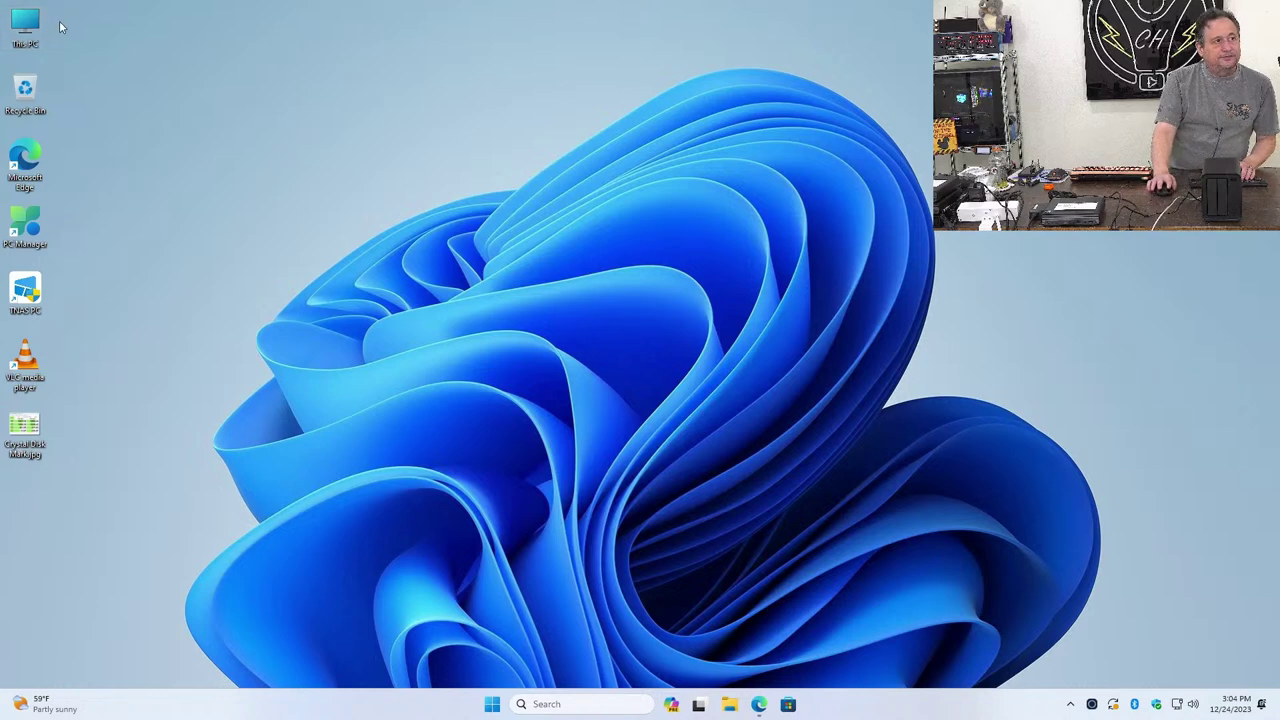
{"action": "left_click", "coordinate": [671, 213]}
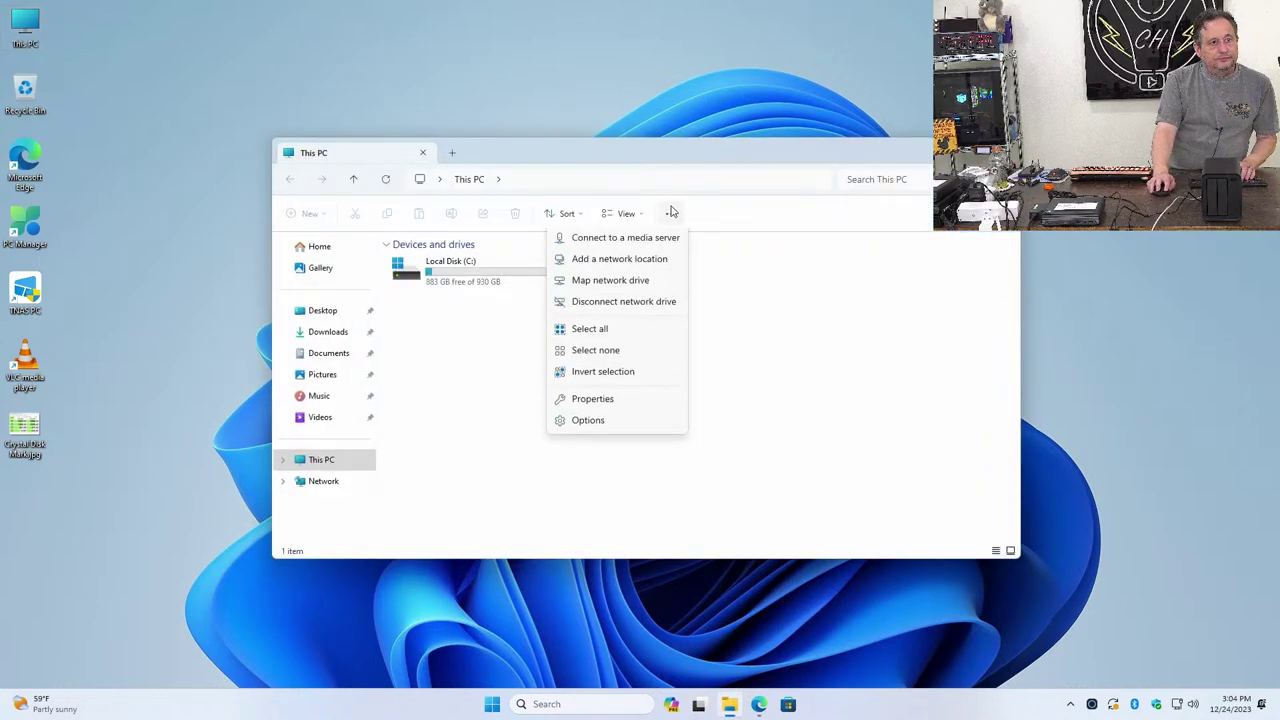
{"action": "left_click", "coordinate": [605, 286]}
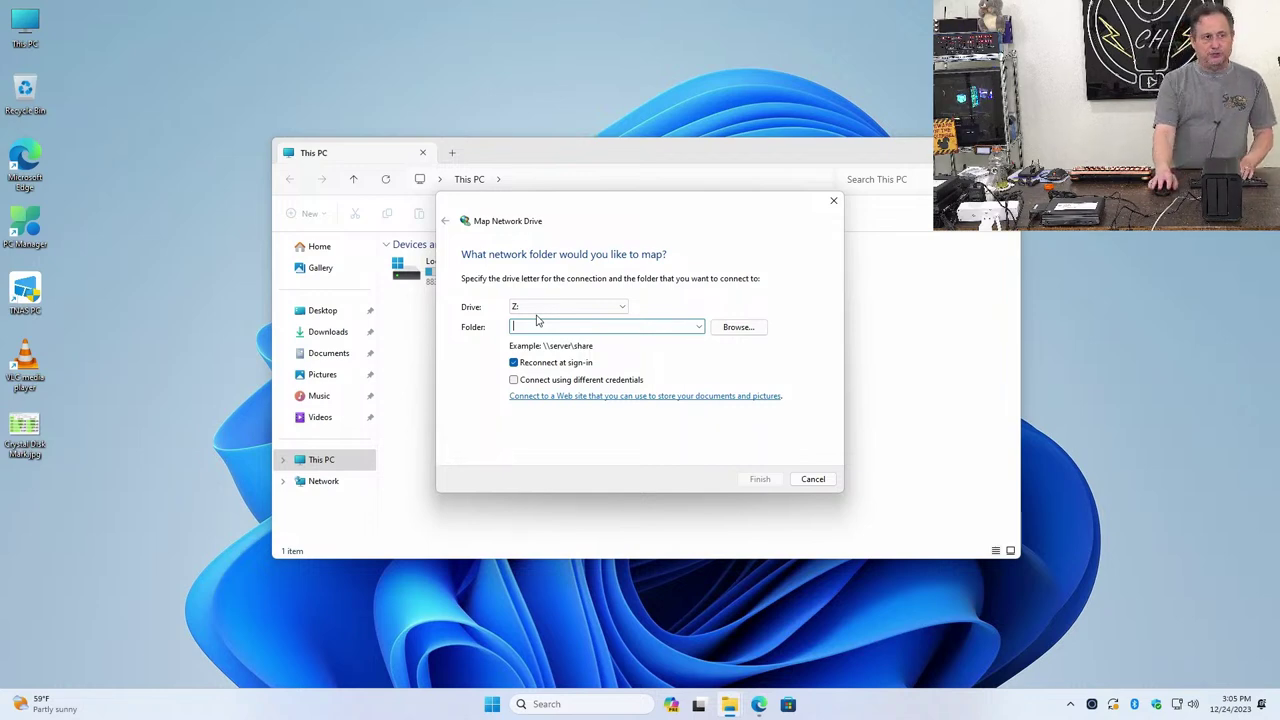
Skip browsing and map the \\server\public share path as drive Z:
{"action": "left_click", "coordinate": [740, 327]}
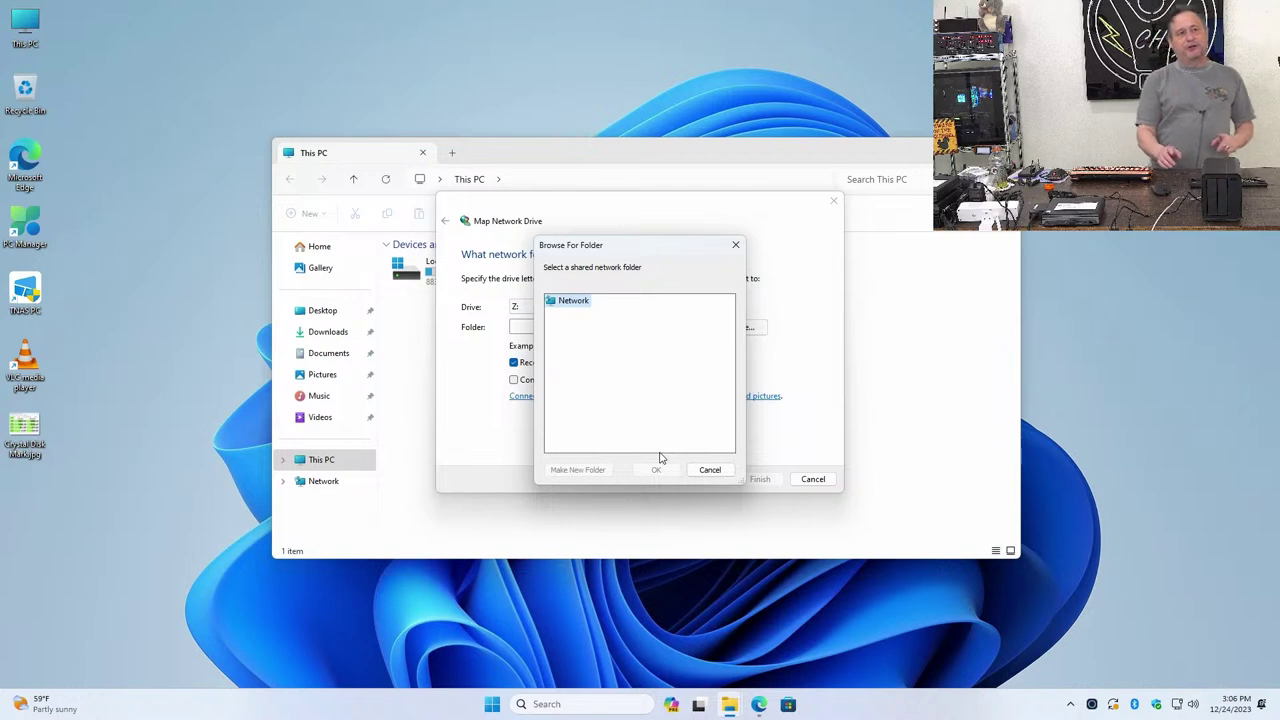
{"action": "left_click", "coordinate": [700, 471]}
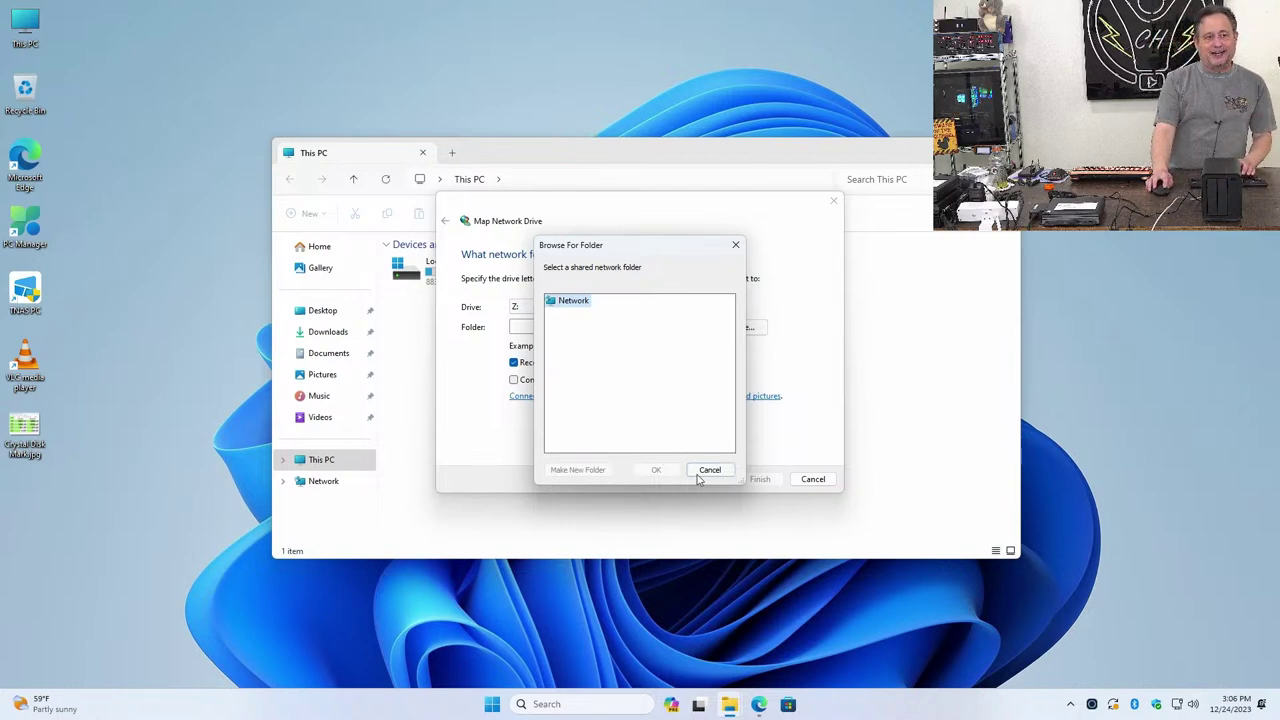
{"action": "left_click", "coordinate": [553, 327]}
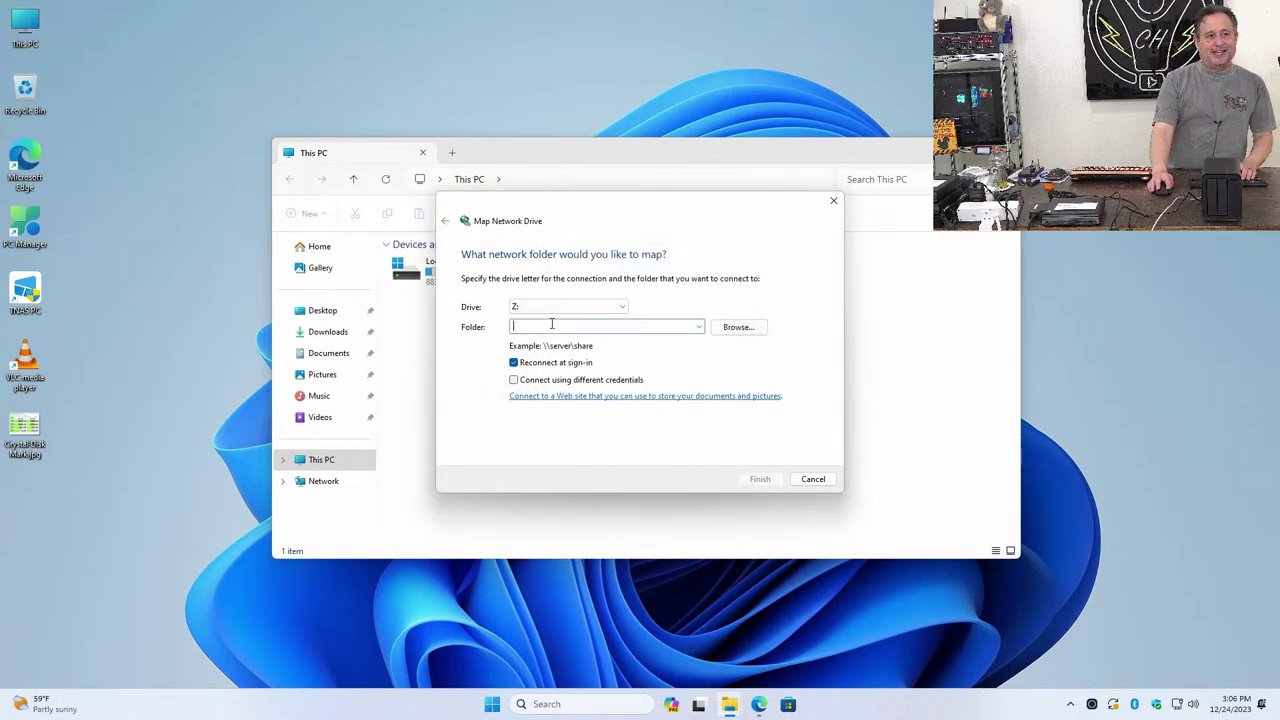
{"action": "type", "text": "\\"}
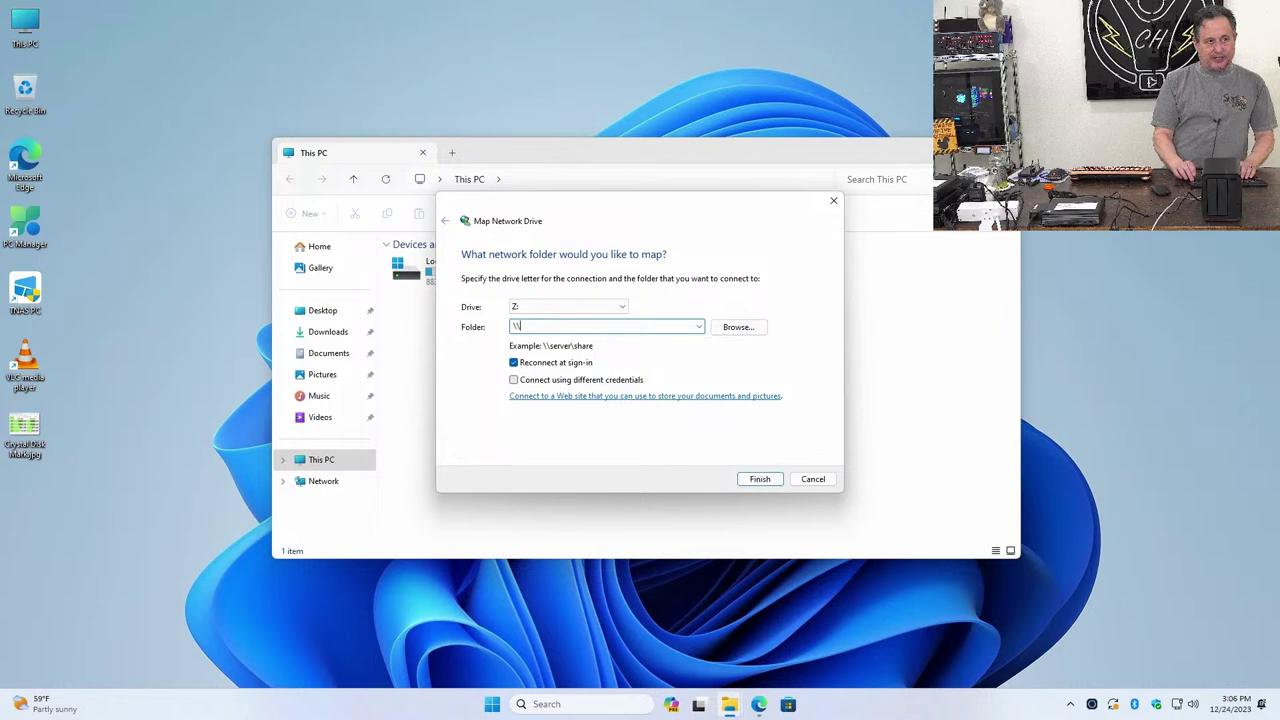
{"action": "type", "text": "server\\share"}
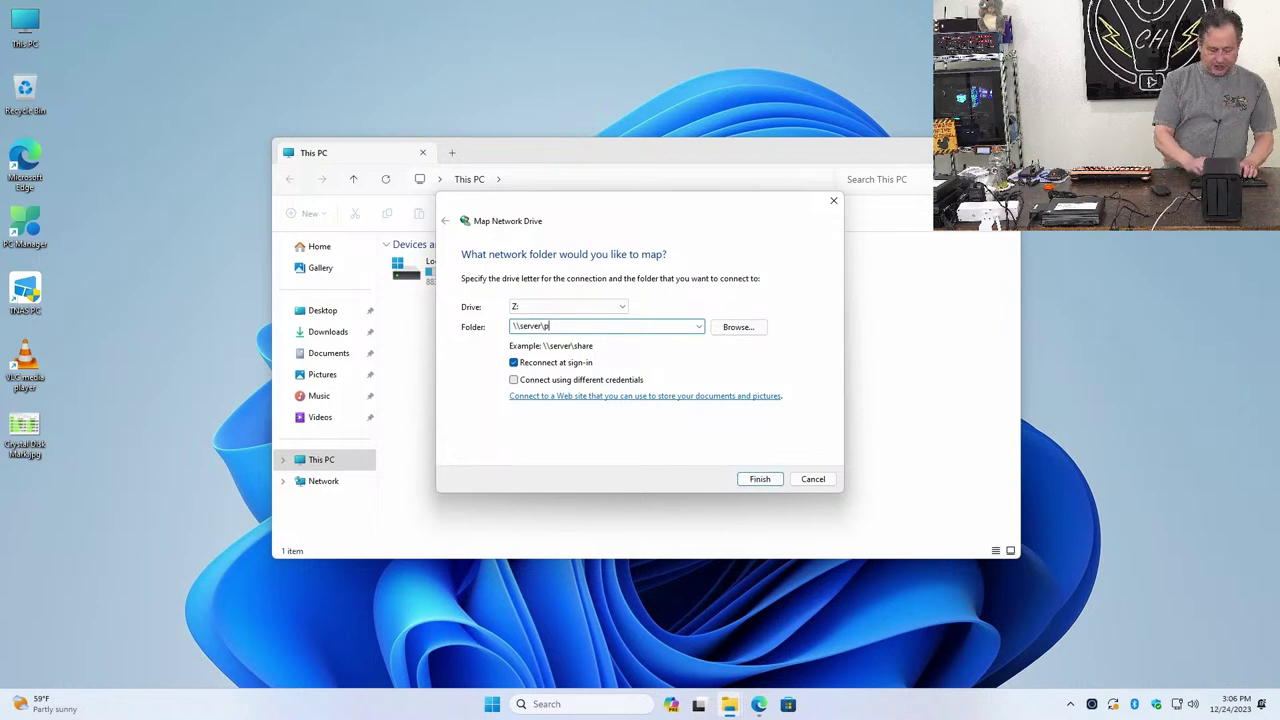
{"action": "key", "text": "Return"}
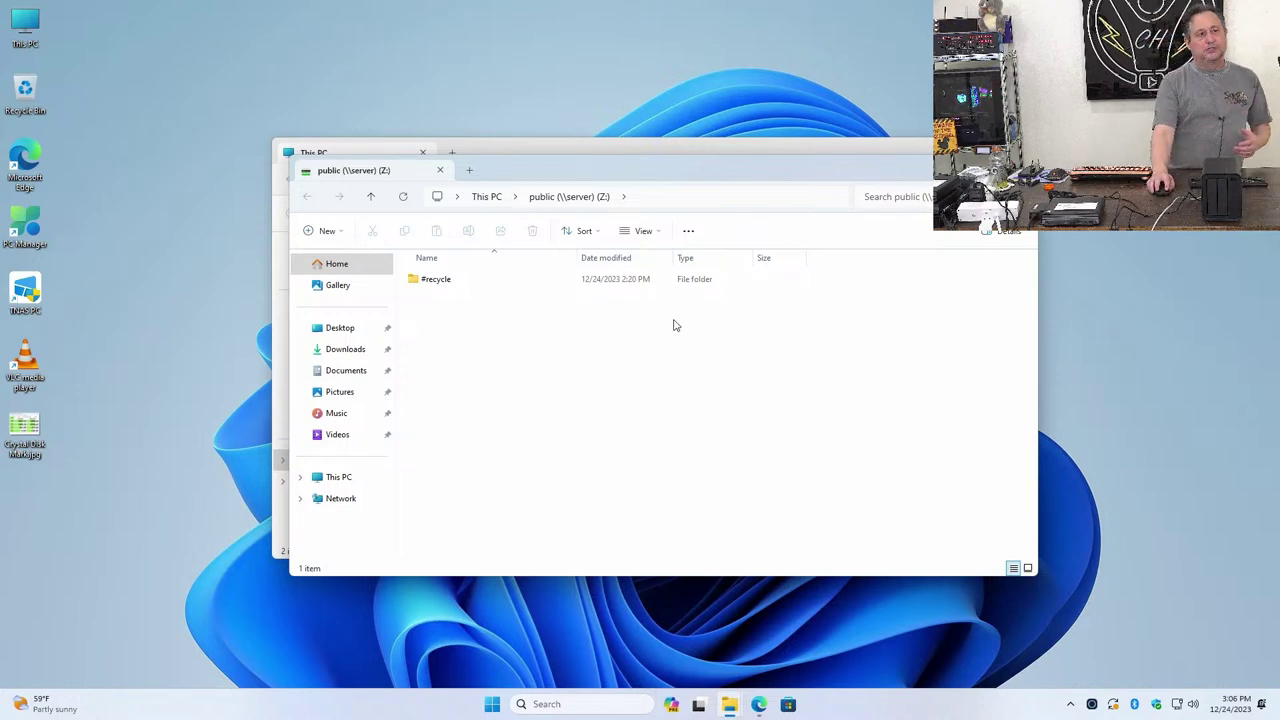
Close both Explorer windows, reopen public (\\server) (Z:) from This PC to check it, then close it
{"action": "key", "text": "ctrl+w"}
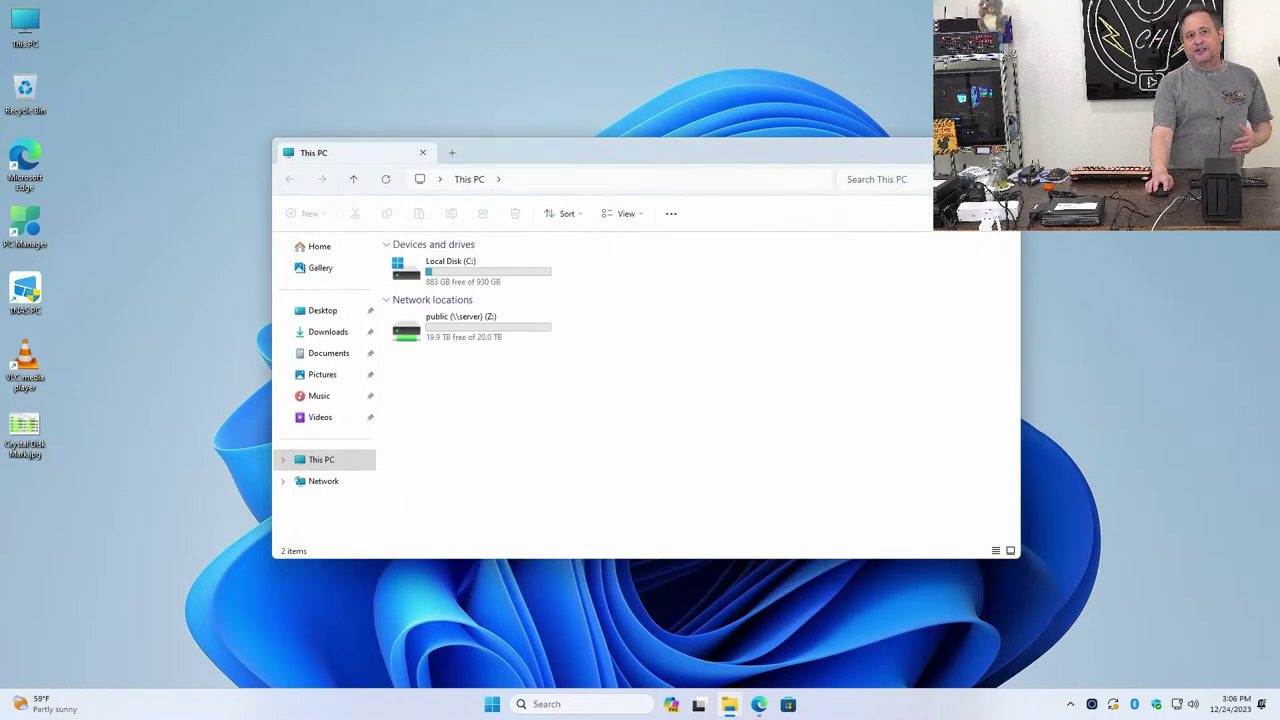
{"action": "key", "text": "ctrl+w"}
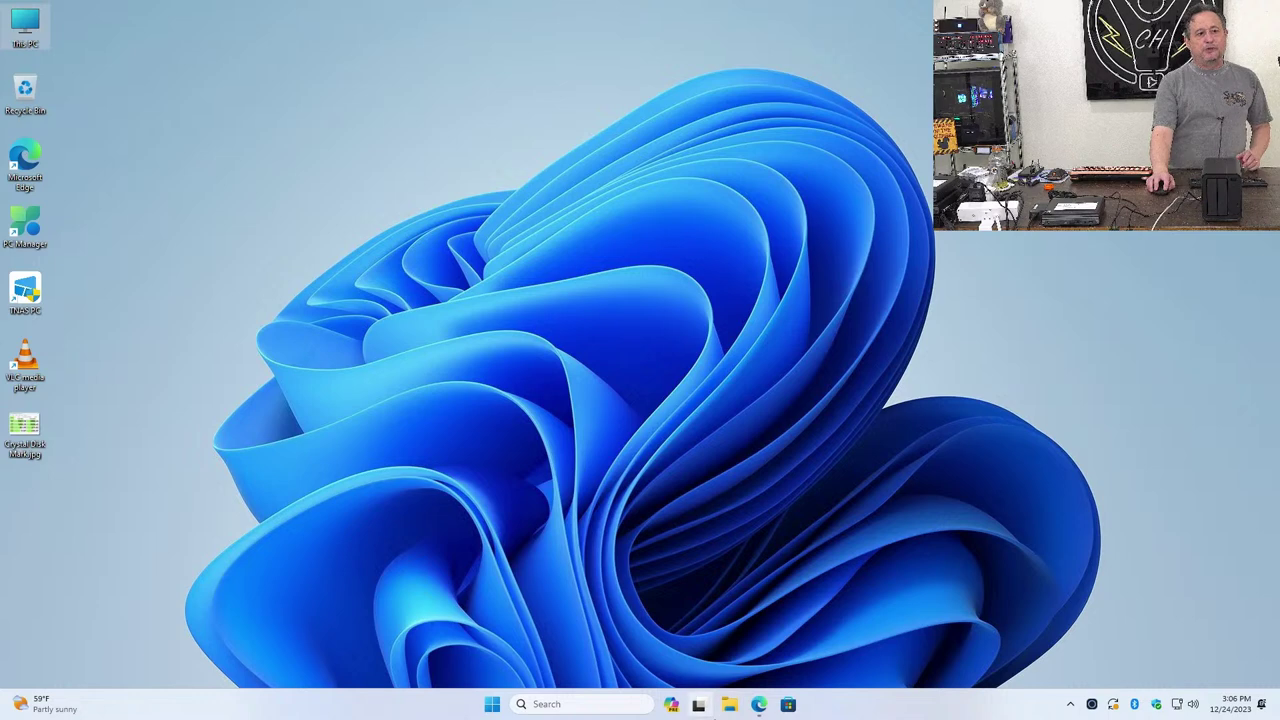
{"action": "left_click", "coordinate": [724, 708]}
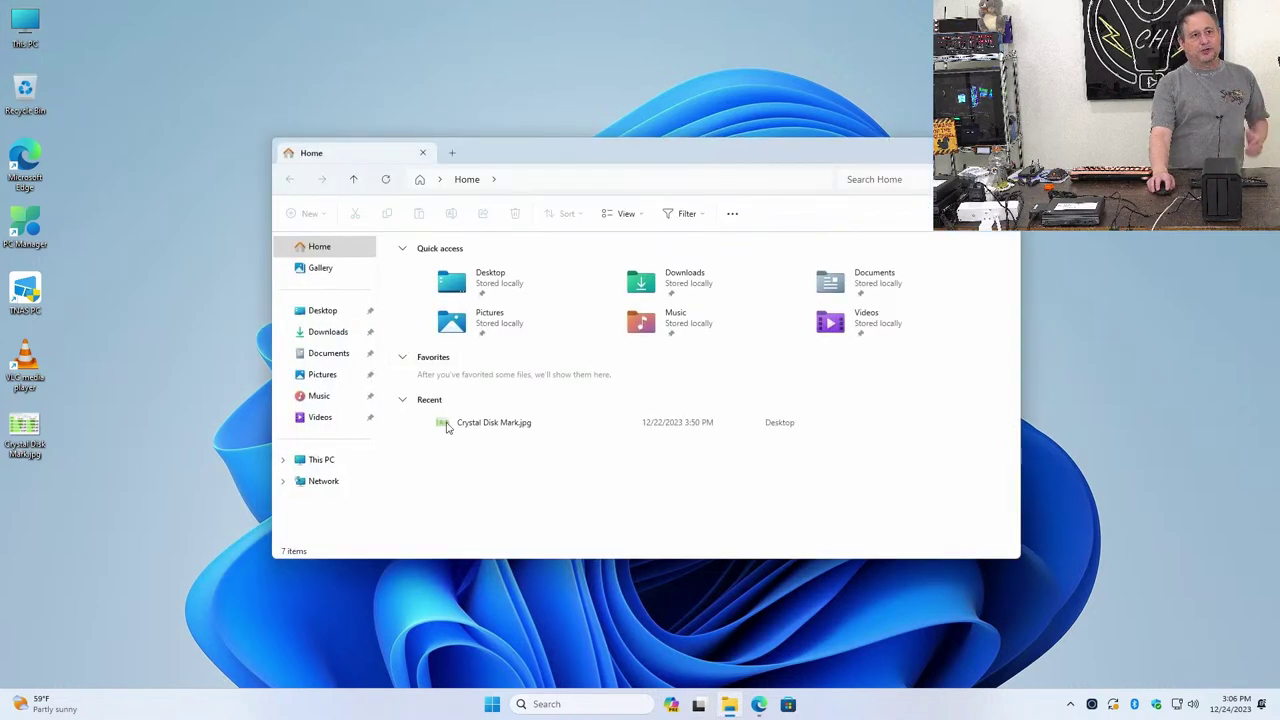
{"action": "left_click", "coordinate": [320, 460]}
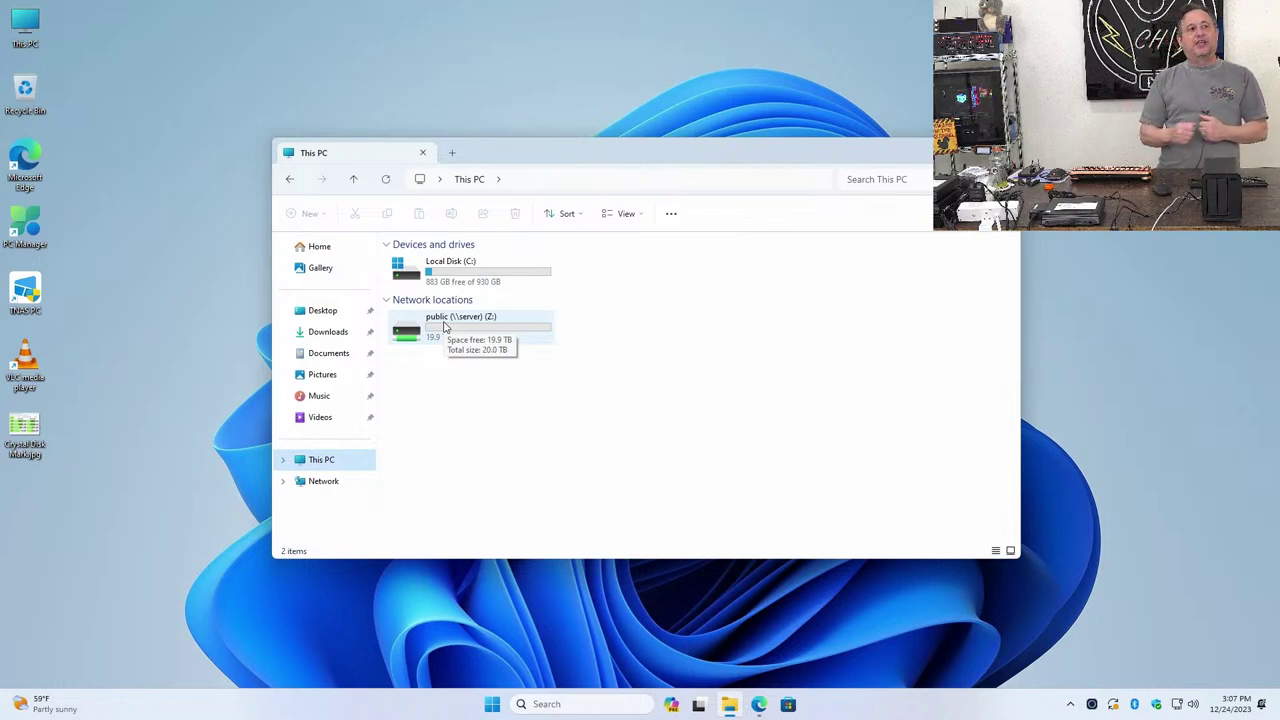
{"action": "double_click", "coordinate": [445, 327]}
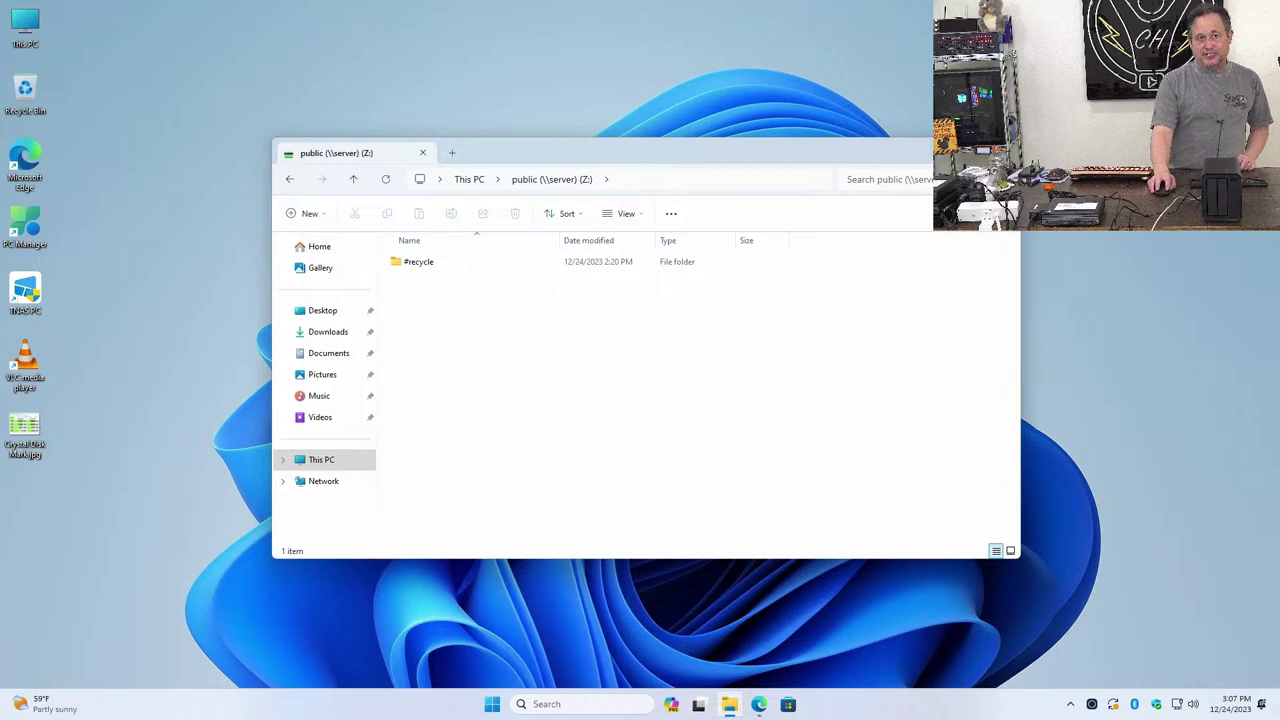
{"action": "key", "text": "alt+F4"}
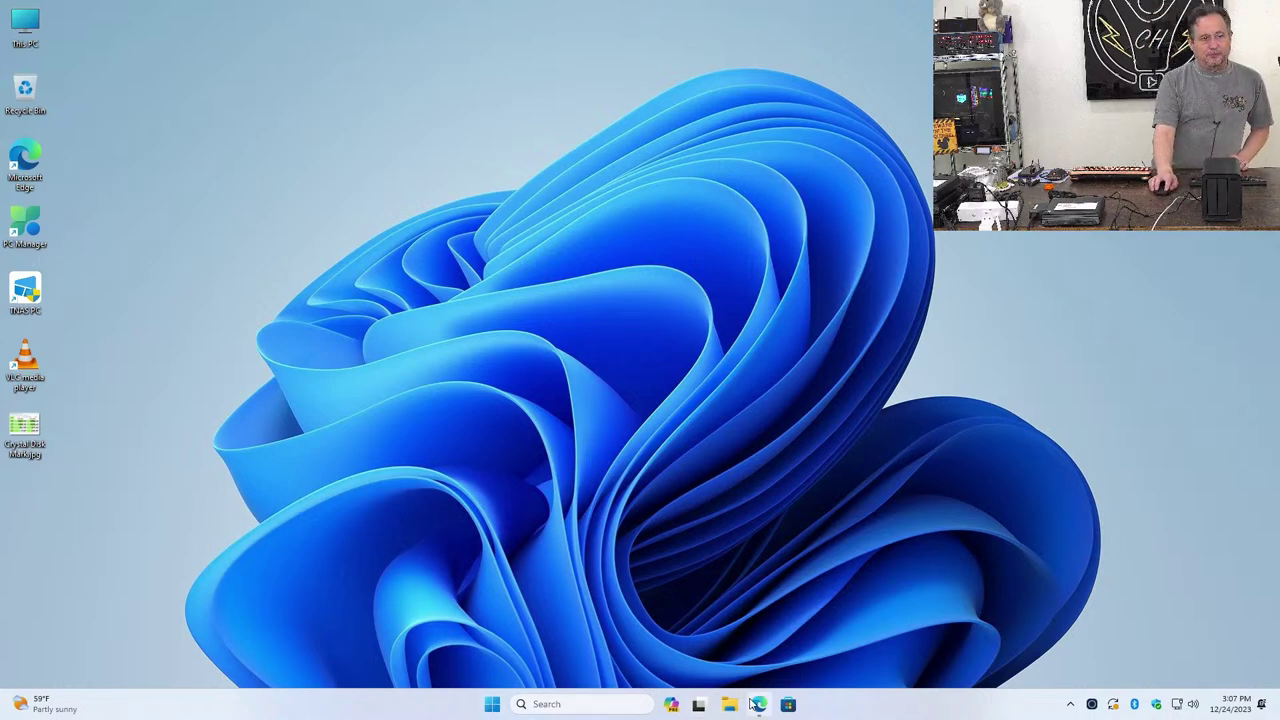
Close the Edge NAS admin window, then choose Update and restart from the Start menu's power options
{"action": "left_click", "coordinate": [758, 704]}
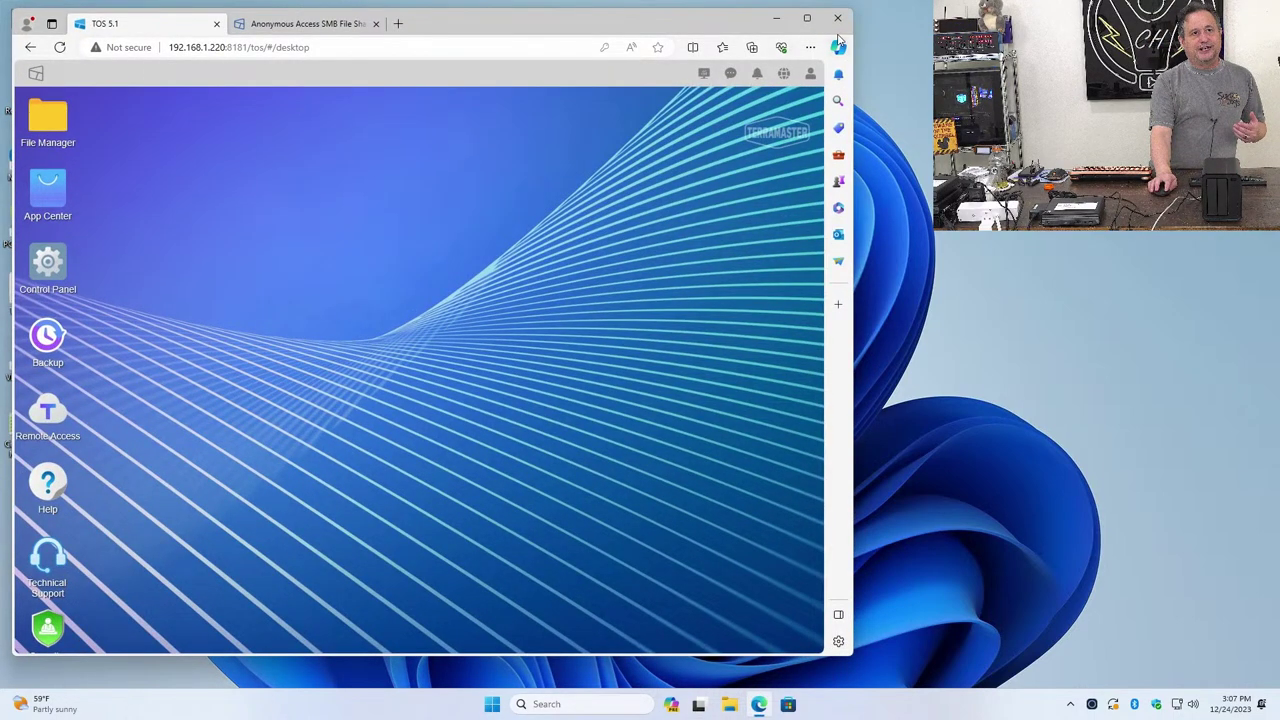
{"action": "left_click", "coordinate": [837, 20]}
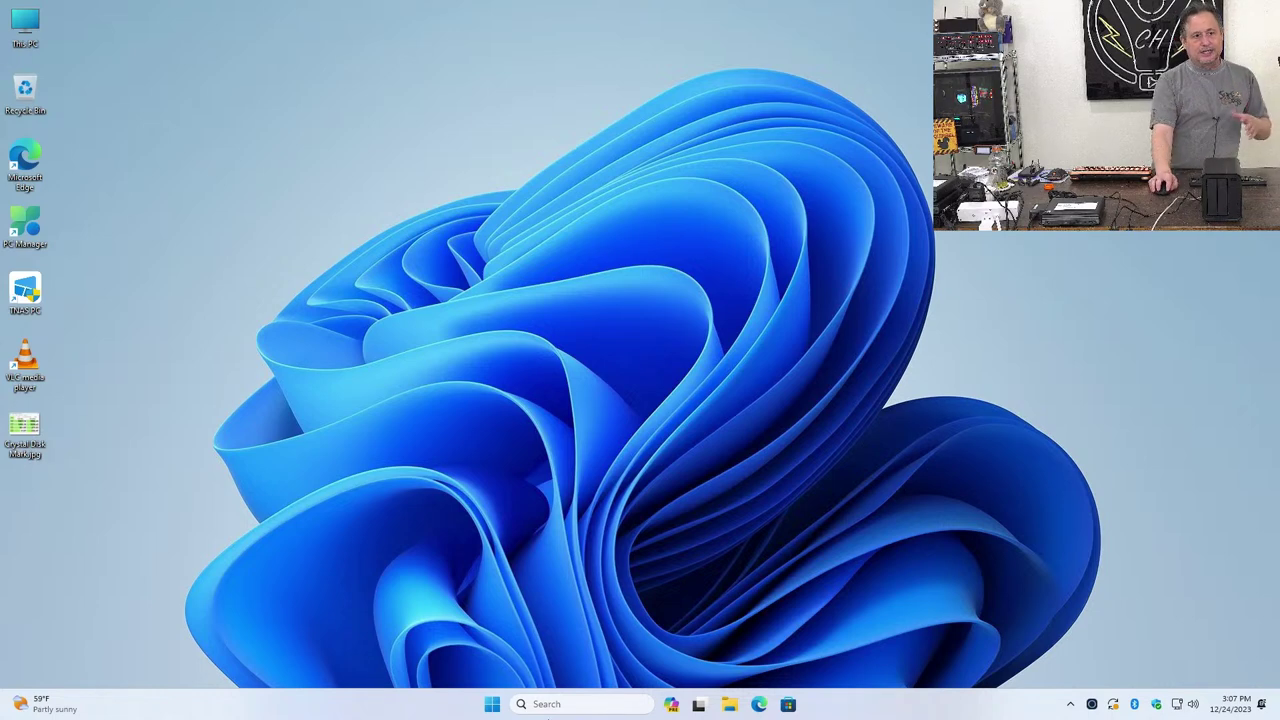
{"action": "left_click", "coordinate": [491, 704]}
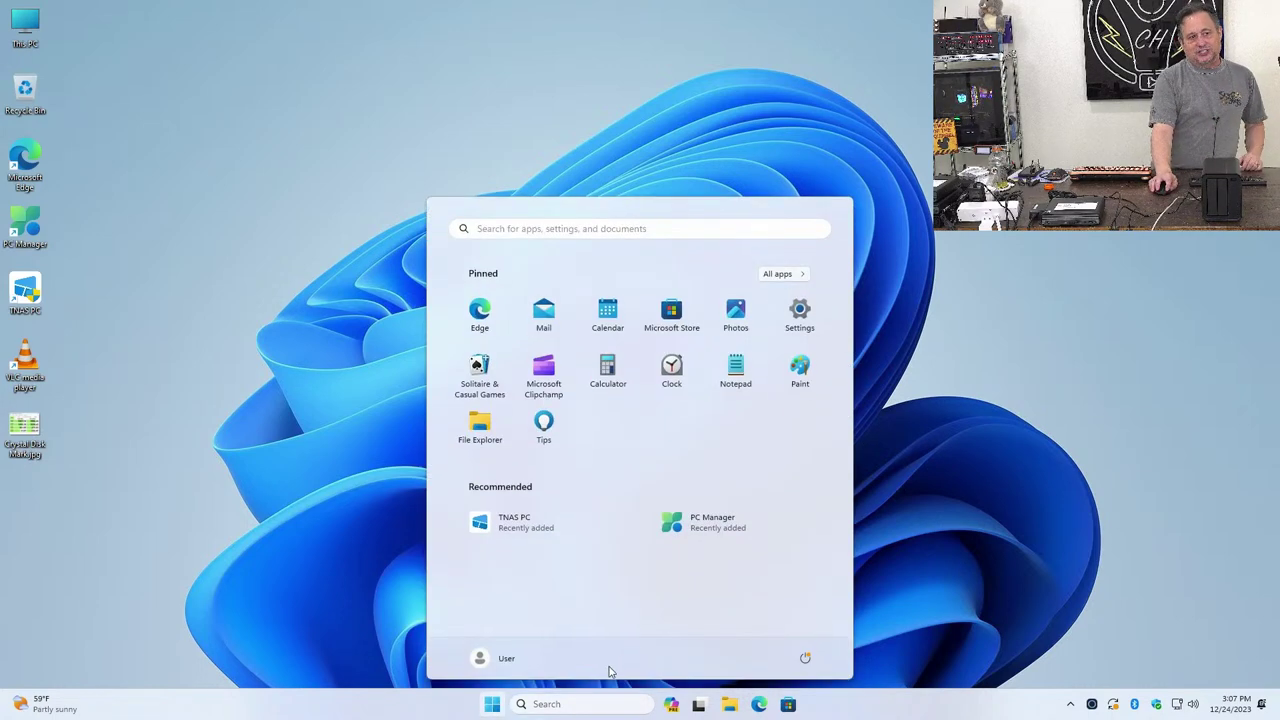
{"action": "left_click", "coordinate": [804, 658]}
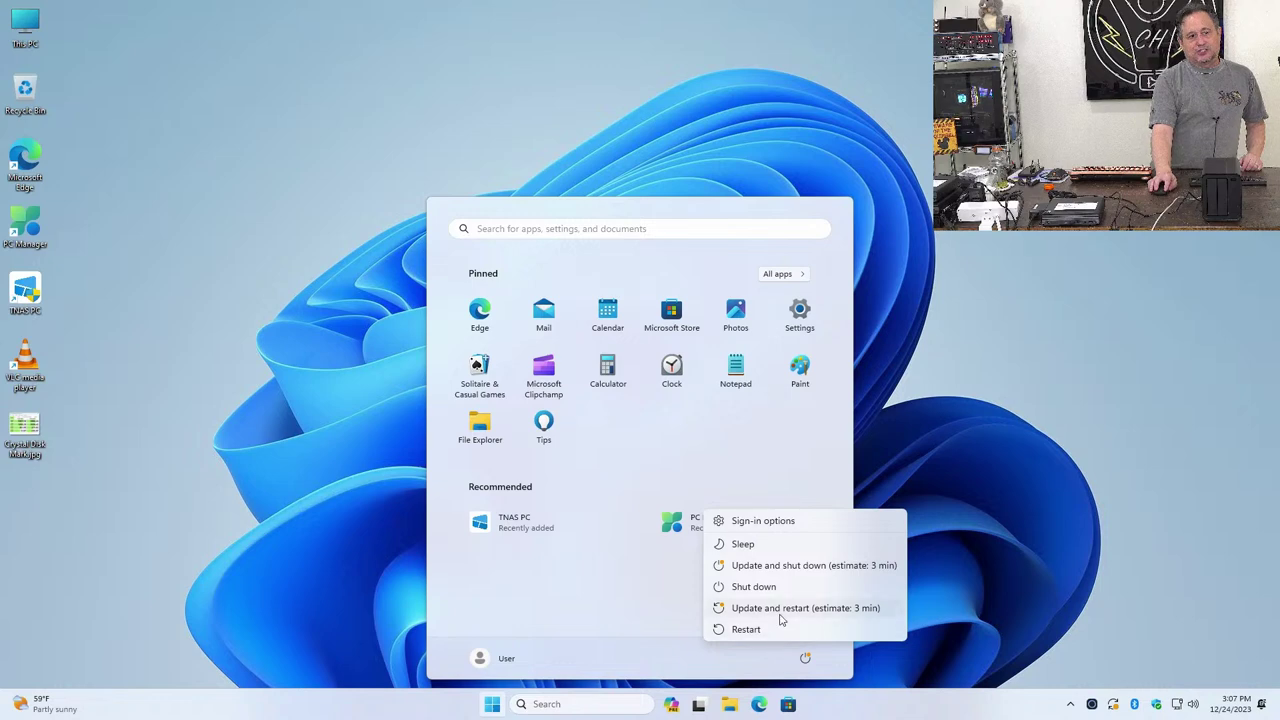
{"action": "left_click", "coordinate": [780, 612]}
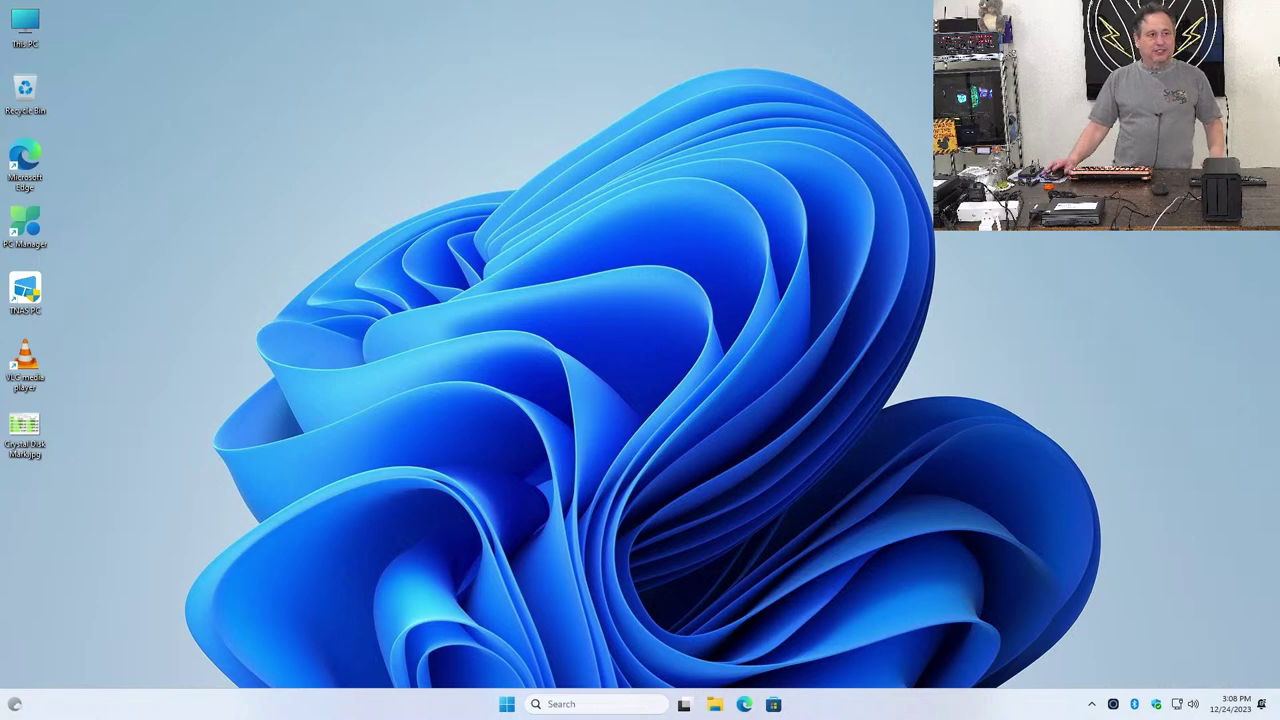
Open This PC and switch to Network to list the Samsung TU700D 43 TV and Archer BE800
{"action": "double_click", "coordinate": [30, 25]}
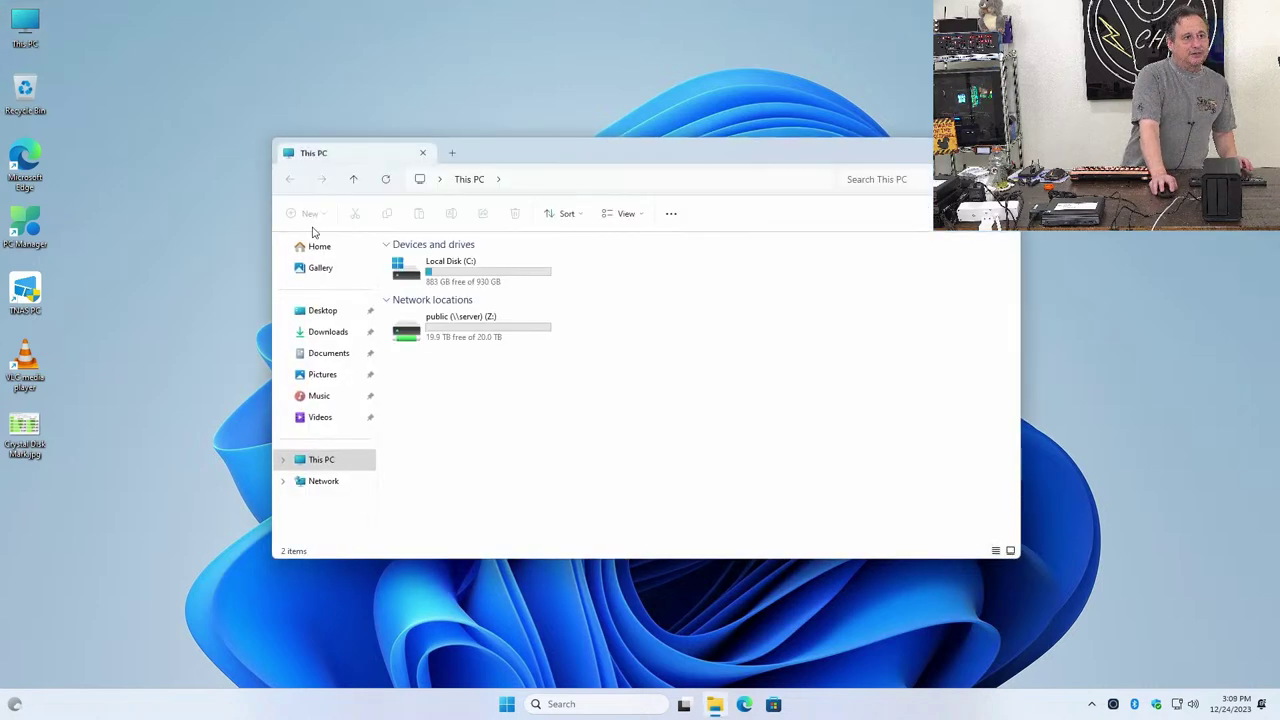
{"action": "left_click", "coordinate": [307, 484]}
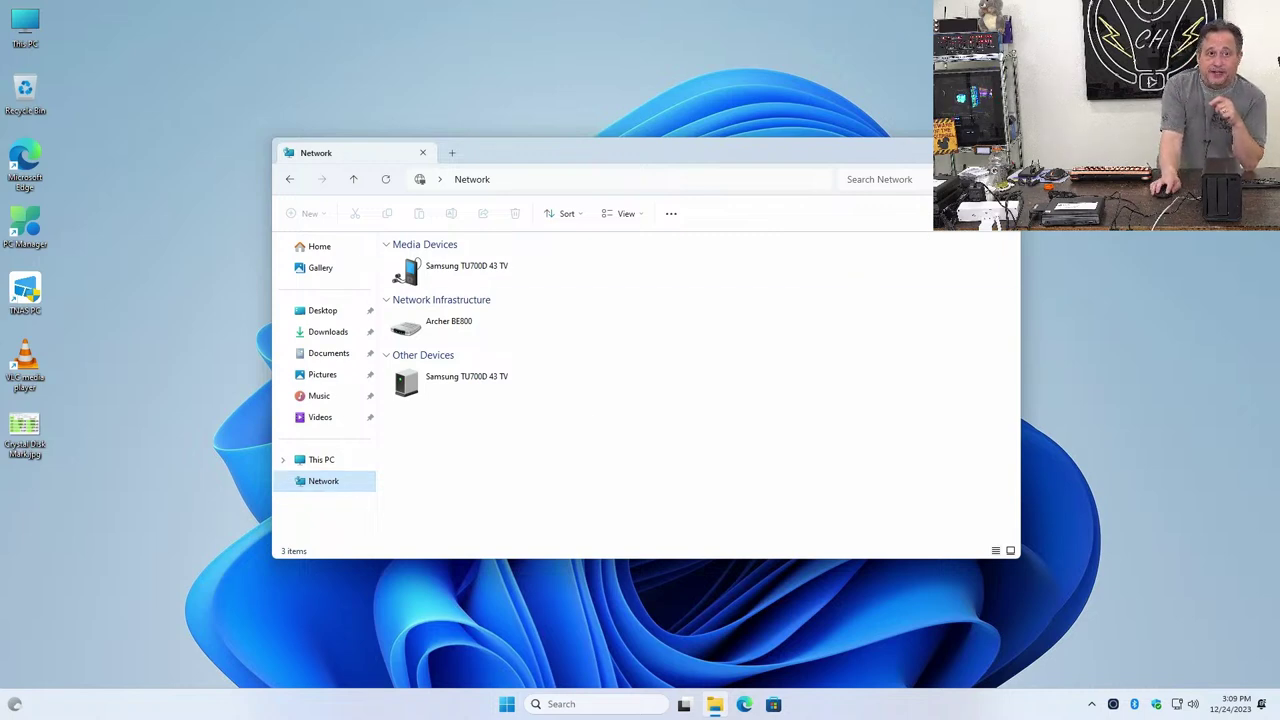
Close the Network Explorer window
{"action": "left_click", "coordinate": [997, 152]}
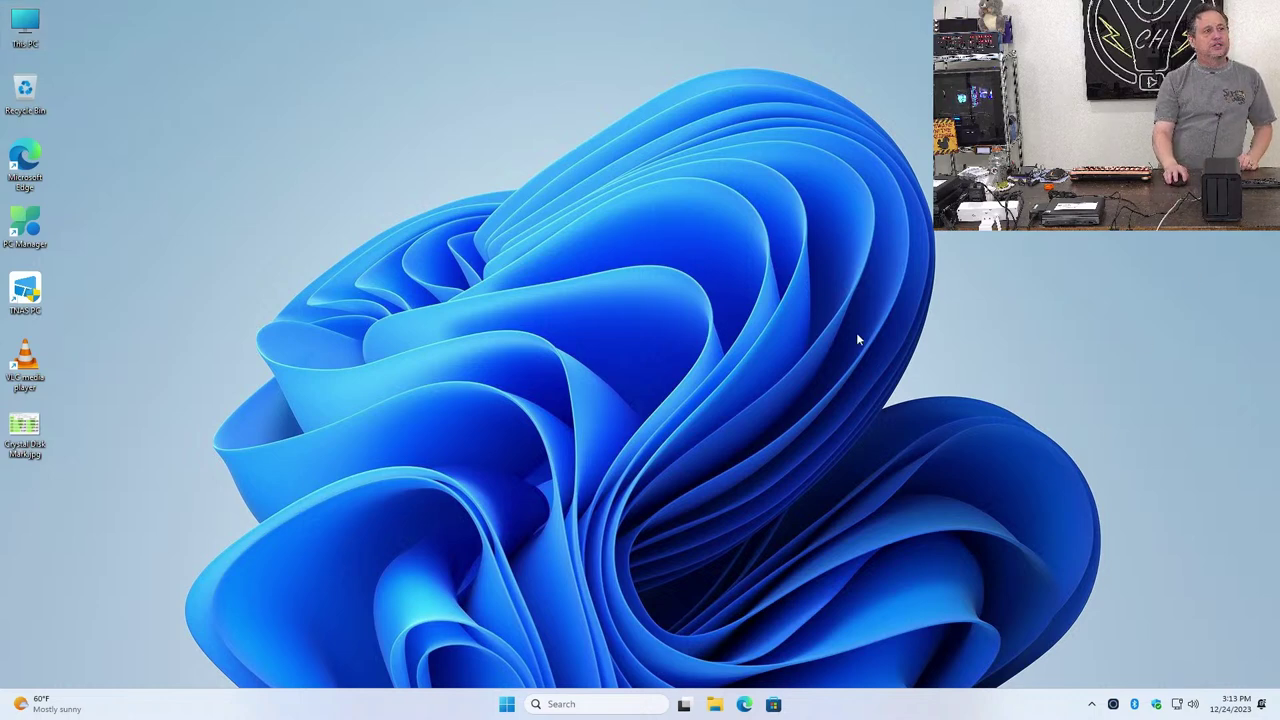
Reopen This PC and show the Network view with the TV, Archer BE800 and Hue Bridge
{"action": "double_click", "coordinate": [22, 32]}
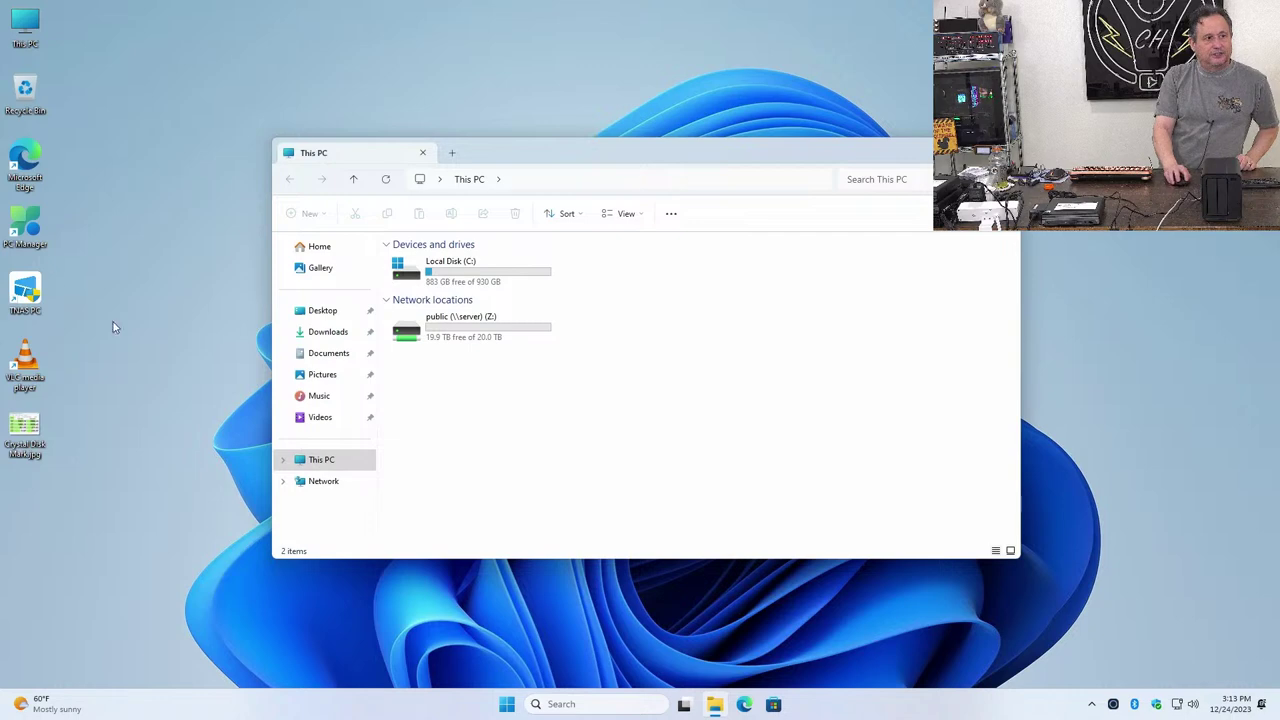
{"action": "left_click", "coordinate": [313, 482]}
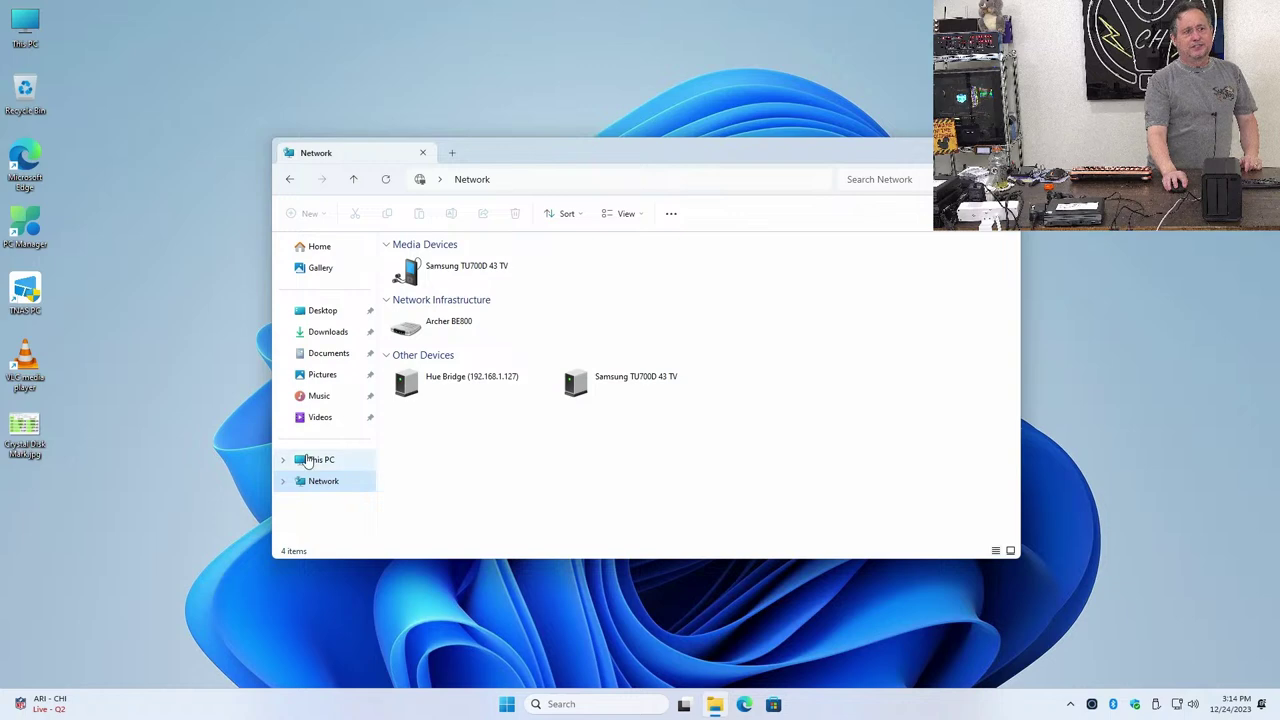
Check the contents of USB Drive (D:) and the public (Z:) network drive
{"action": "left_click", "coordinate": [310, 458]}
{"action": "double_click", "coordinate": [600, 286]}
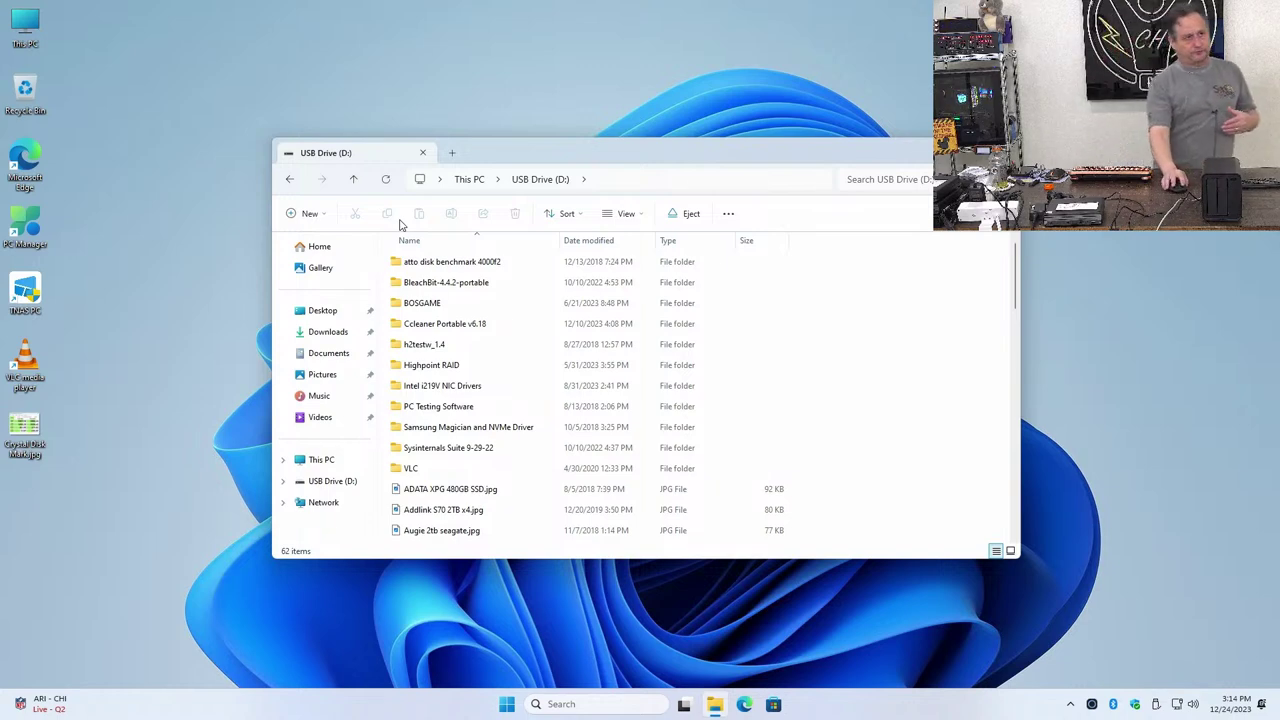
{"action": "left_click", "coordinate": [291, 181]}
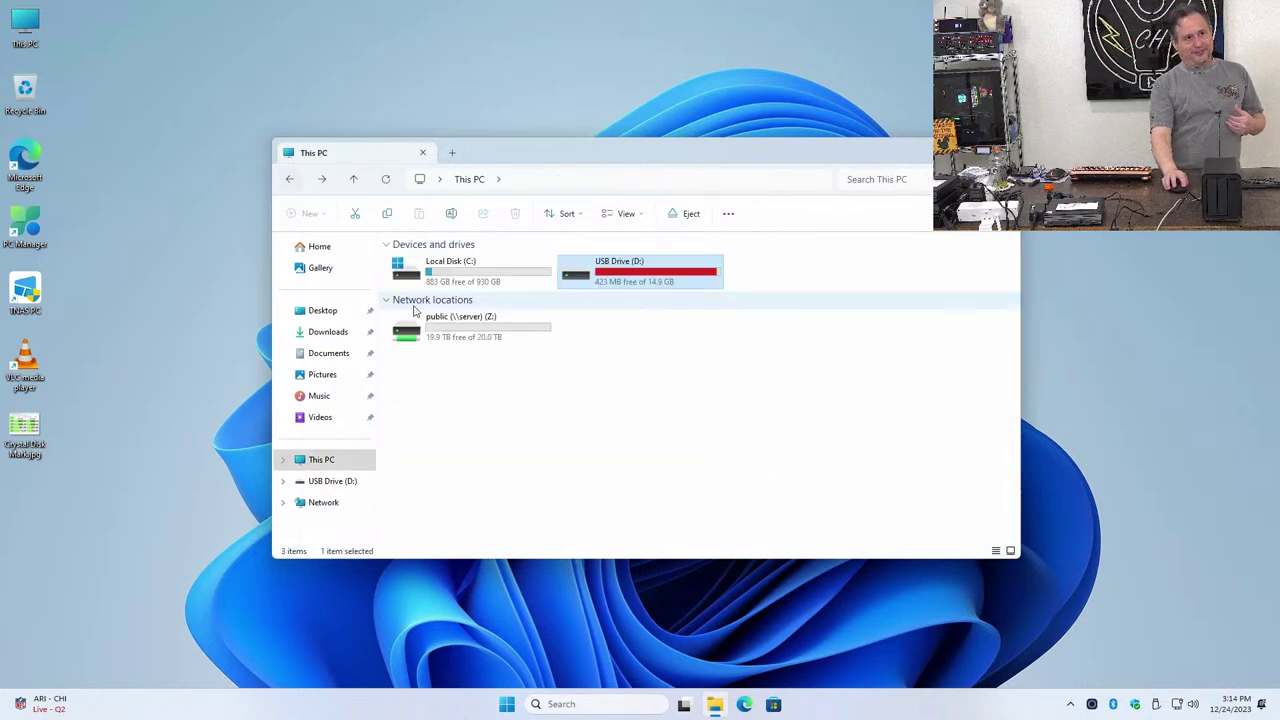
{"action": "double_click", "coordinate": [430, 325]}
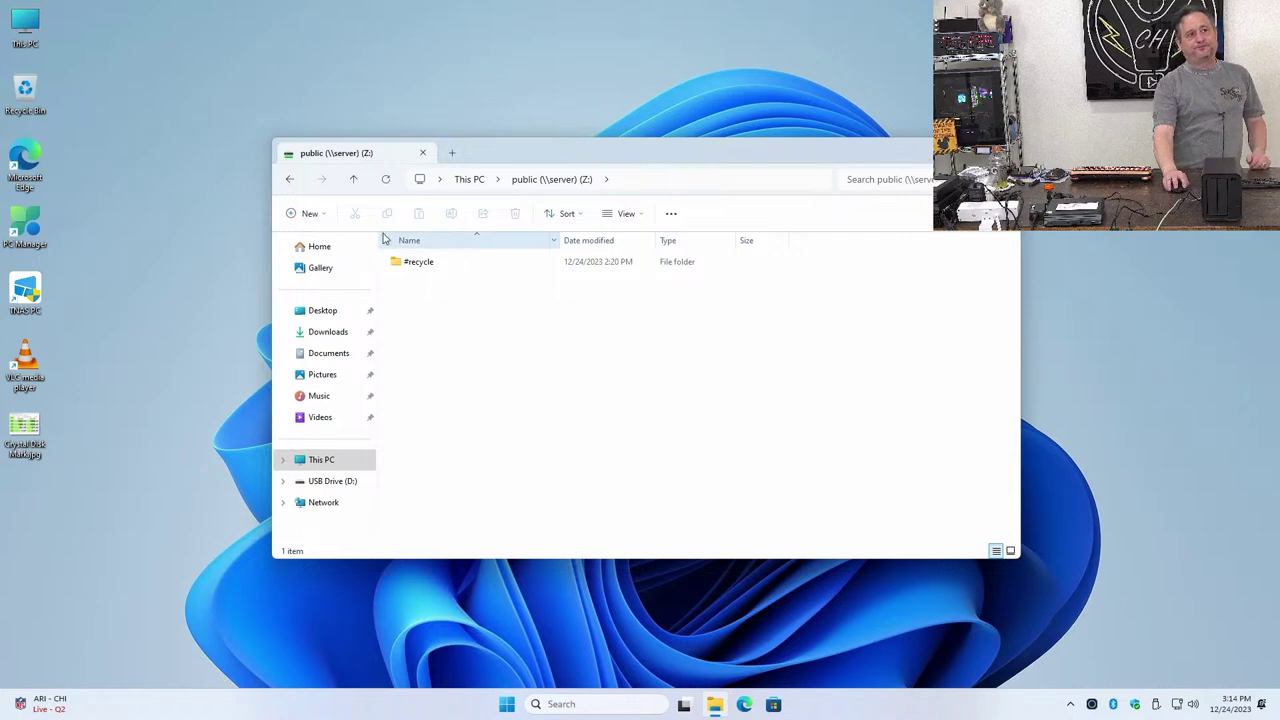
{"action": "left_click", "coordinate": [290, 180]}
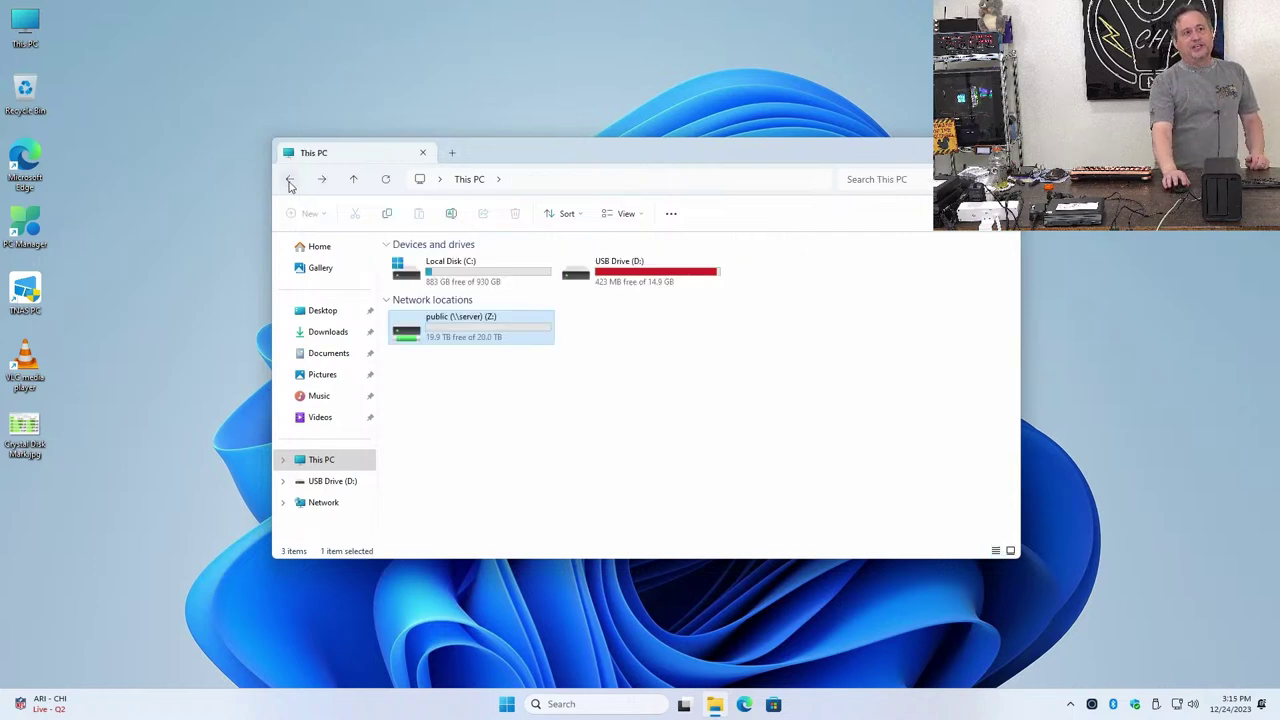
Copy all 62 items from USB Drive (D:), then open the public Z: drive
{"action": "double_click", "coordinate": [658, 274]}
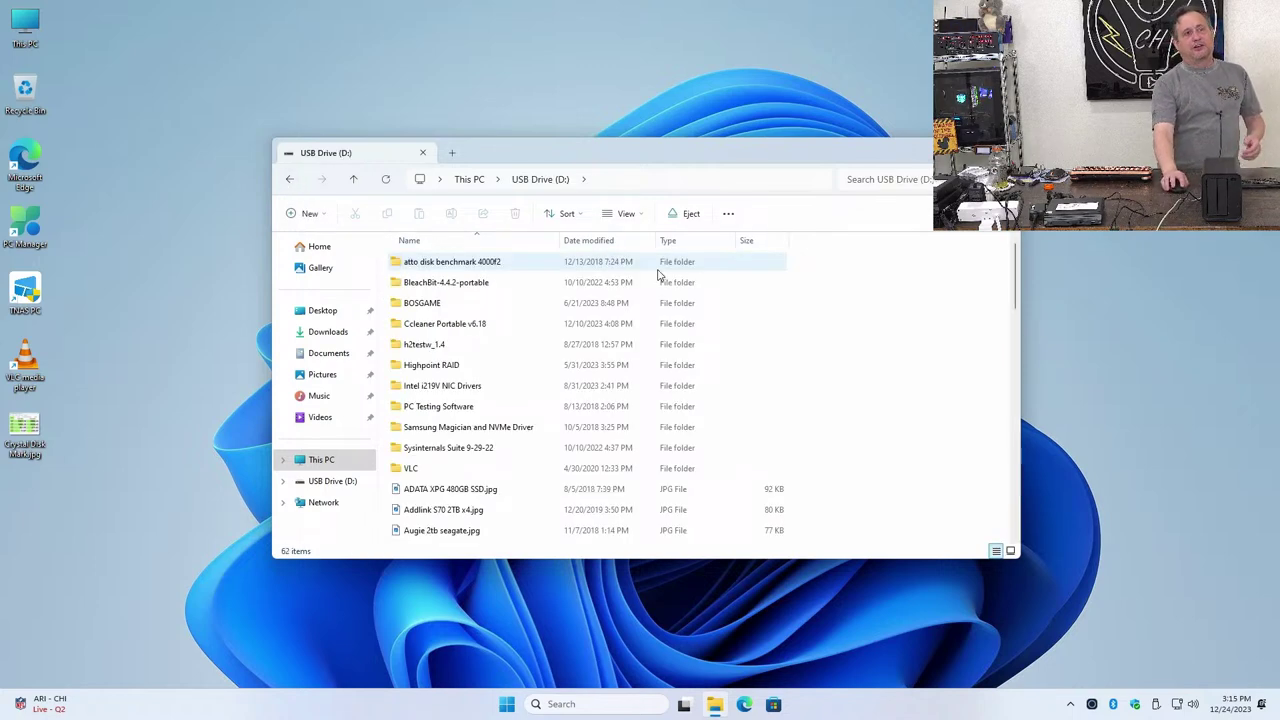
{"action": "key", "text": "ctrl+a"}
{"action": "right_click", "coordinate": [612, 322]}
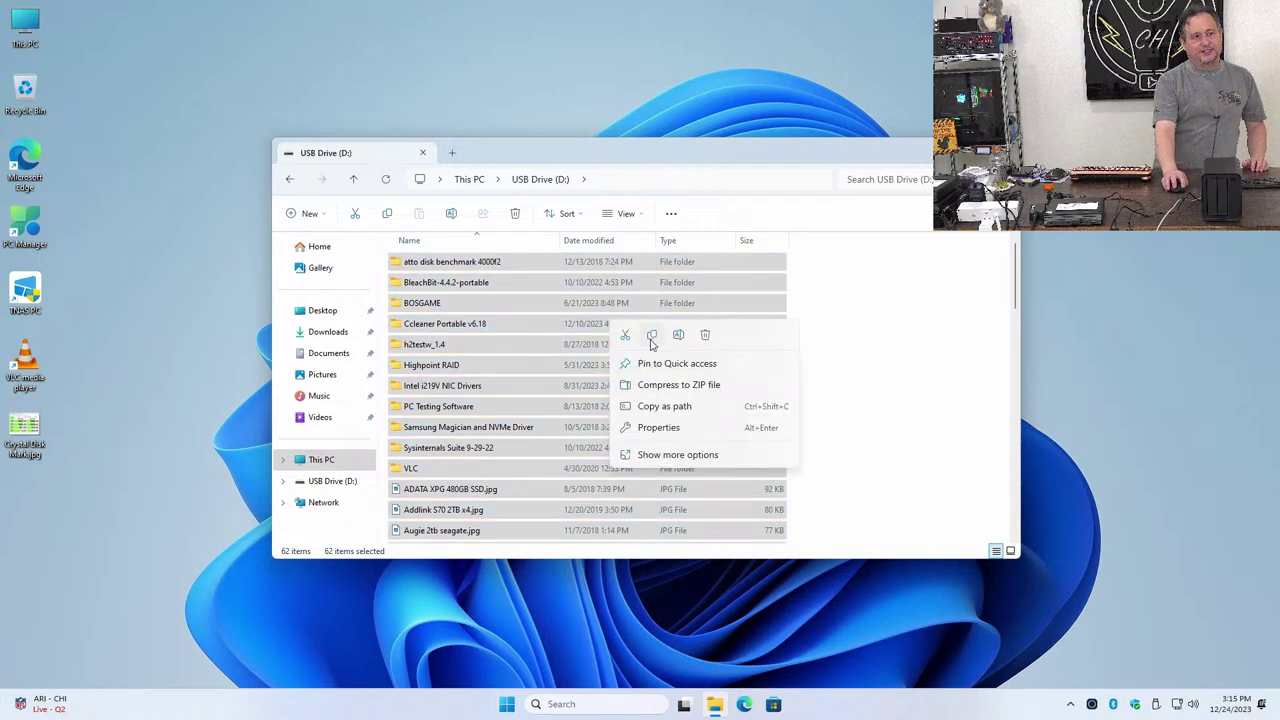
{"action": "left_click", "coordinate": [652, 336]}
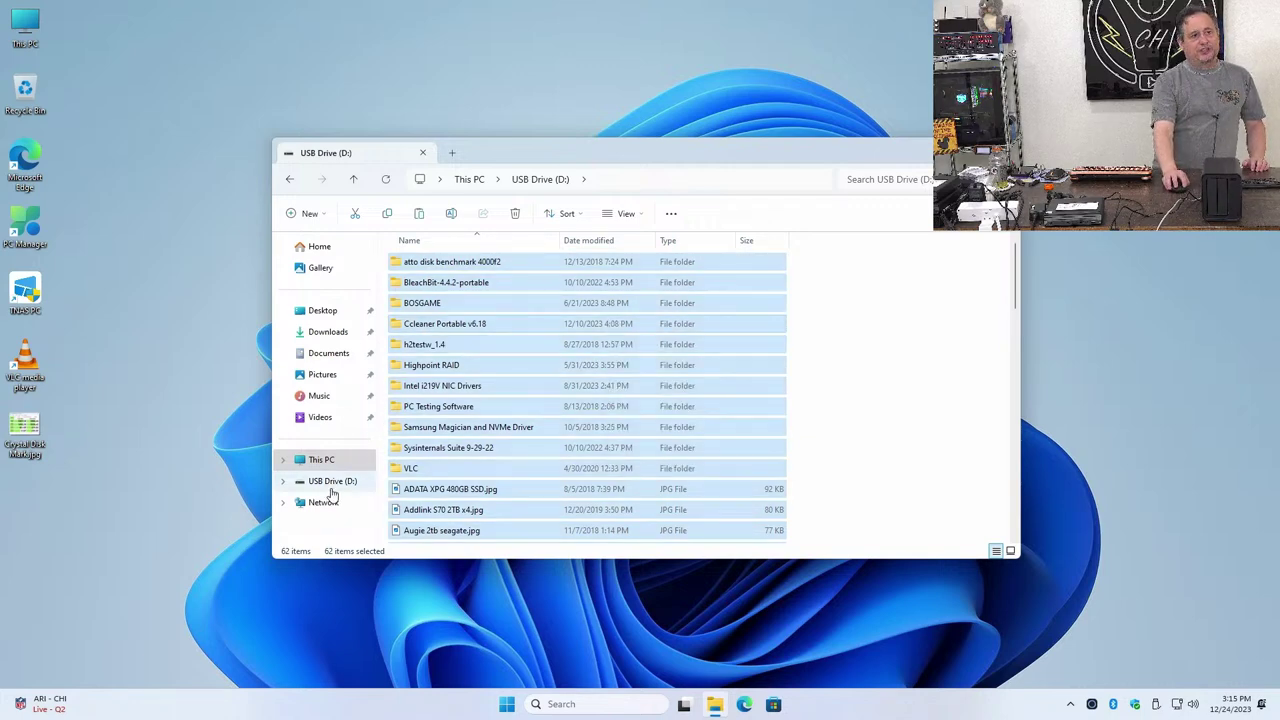
{"action": "left_click", "coordinate": [338, 459]}
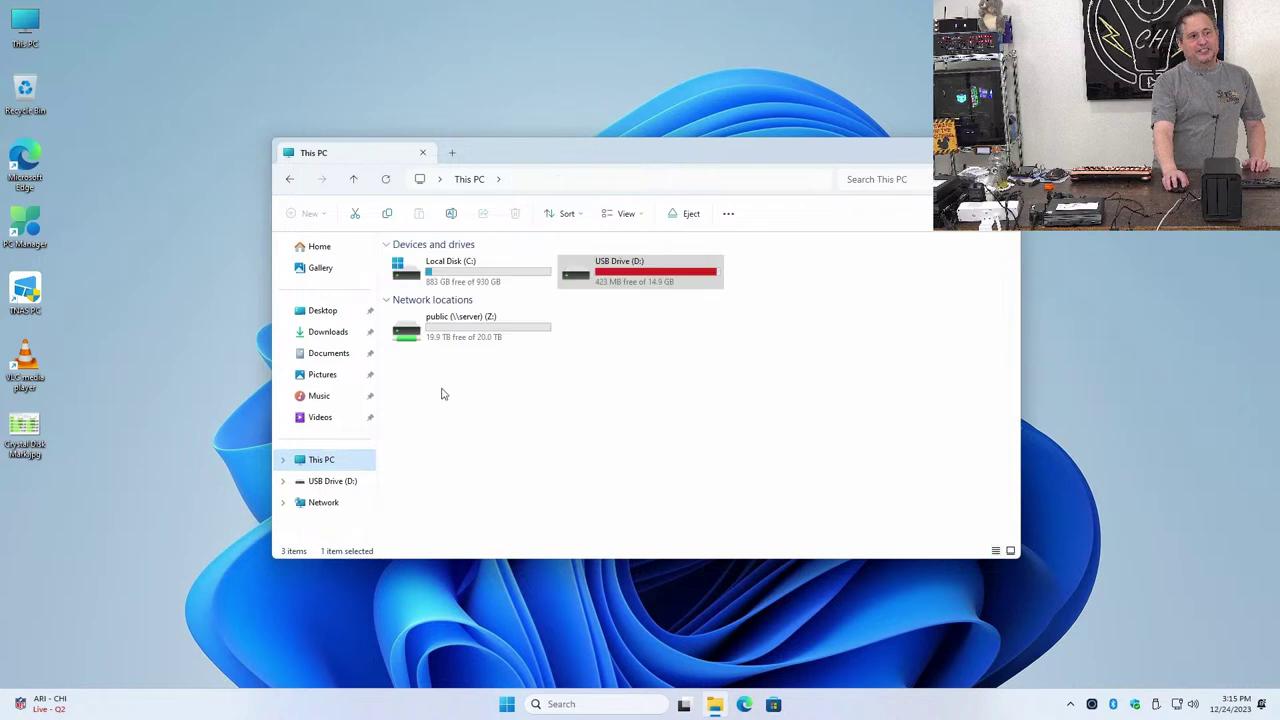
{"action": "double_click", "coordinate": [449, 334]}
Create a new folder named Utilities on Z: and right-click inside it for paste options
{"action": "right_click", "coordinate": [450, 332]}
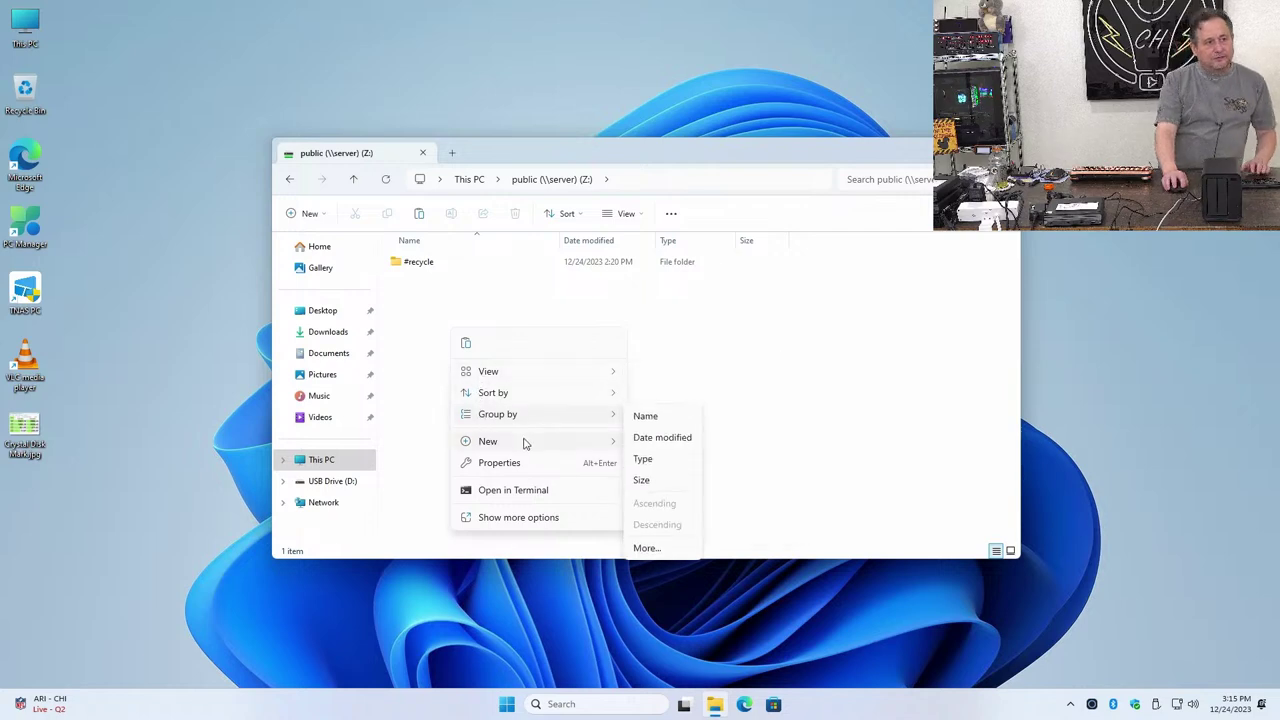
{"action": "left_click", "coordinate": [660, 452]}
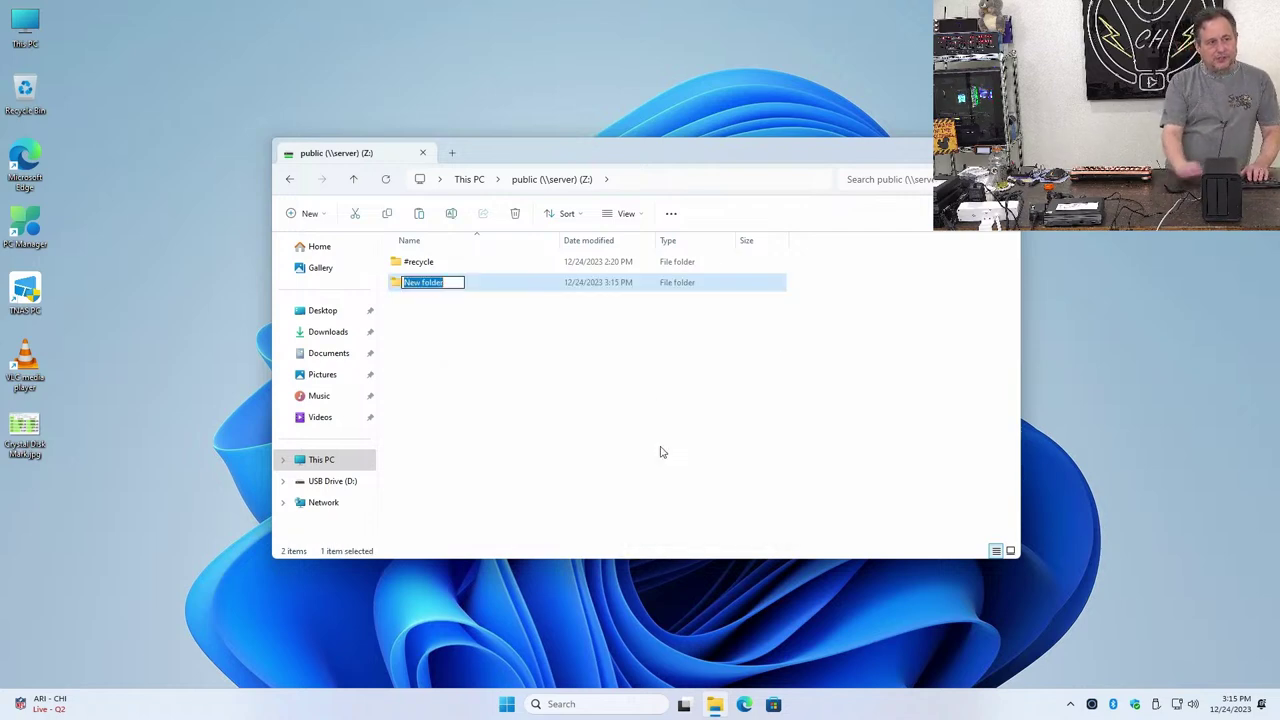
{"action": "type", "text": "Uti"}
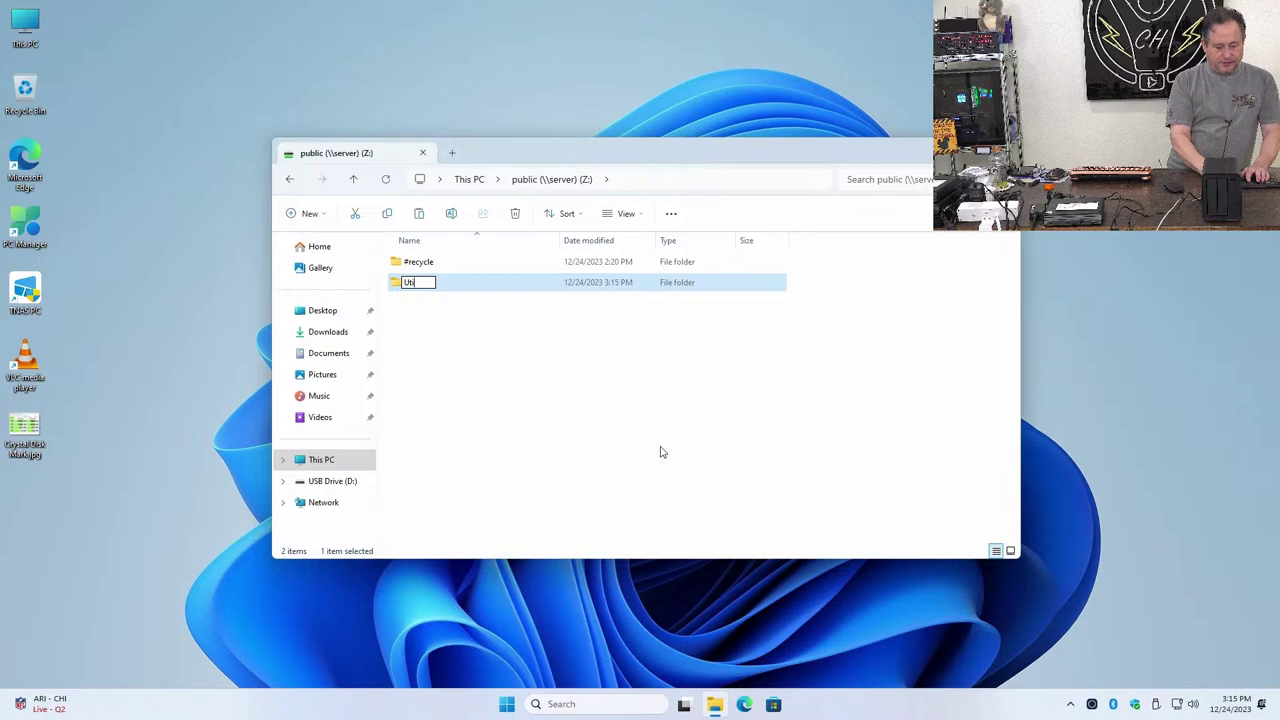
{"action": "key", "text": "BackSpace"}
{"action": "key", "text": "BackSpace"}
{"action": "key", "text": "BackSpace"}
{"action": "type", "text": "Utilities"}
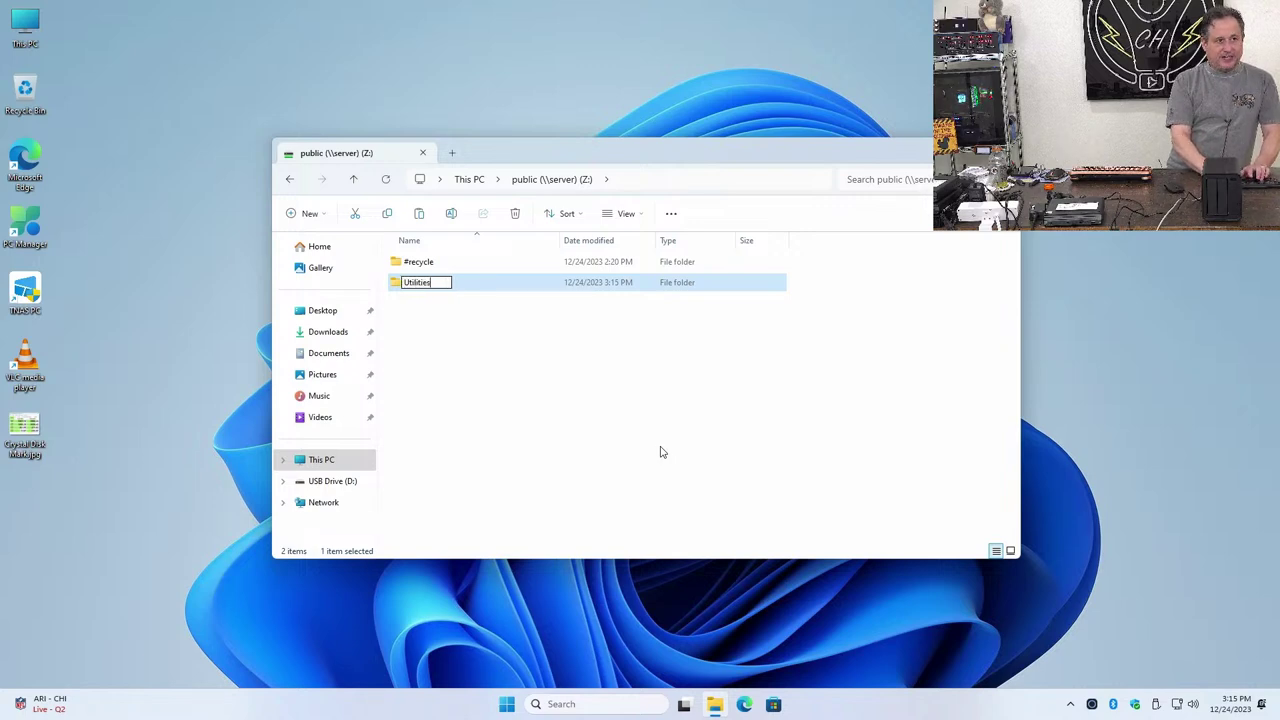
{"action": "key", "text": "Return"}
{"action": "key", "text": "Return"}
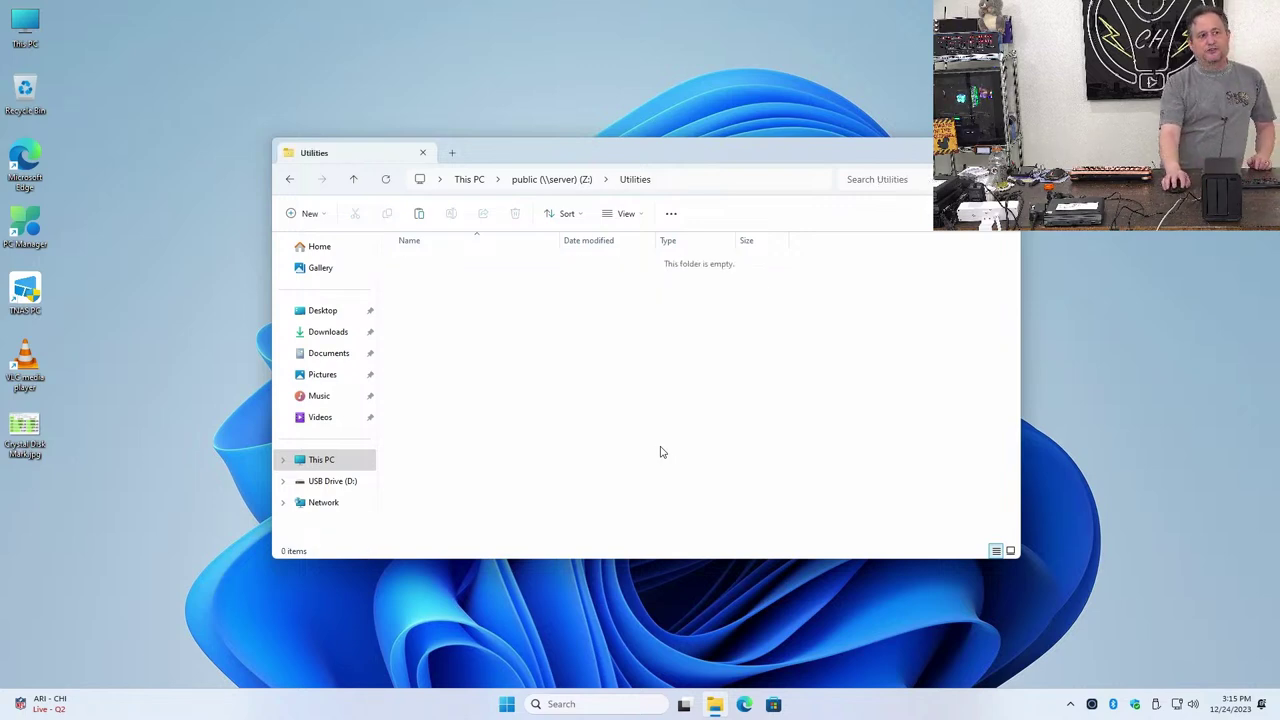
{"action": "right_click", "coordinate": [661, 257]}
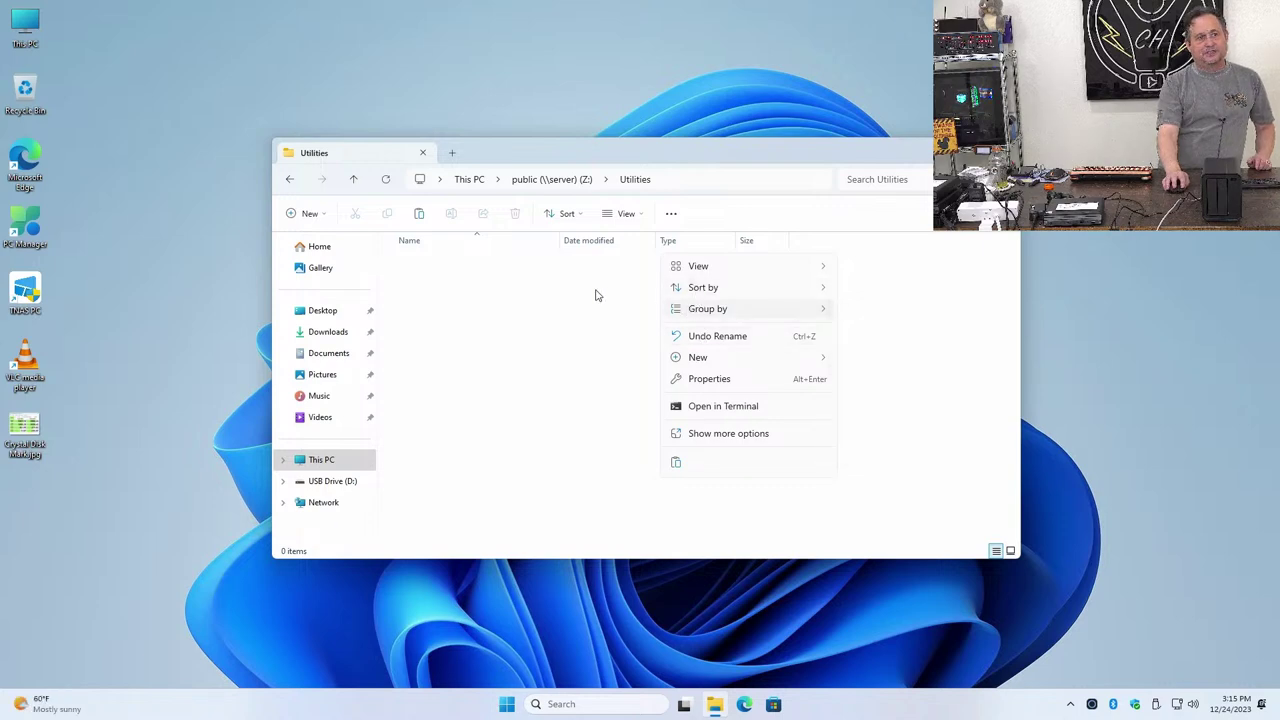
Paste the 9,491 USB items into Z:\Utilities and show the copy dialog's detailed progress
{"action": "left_click", "coordinate": [674, 463]}
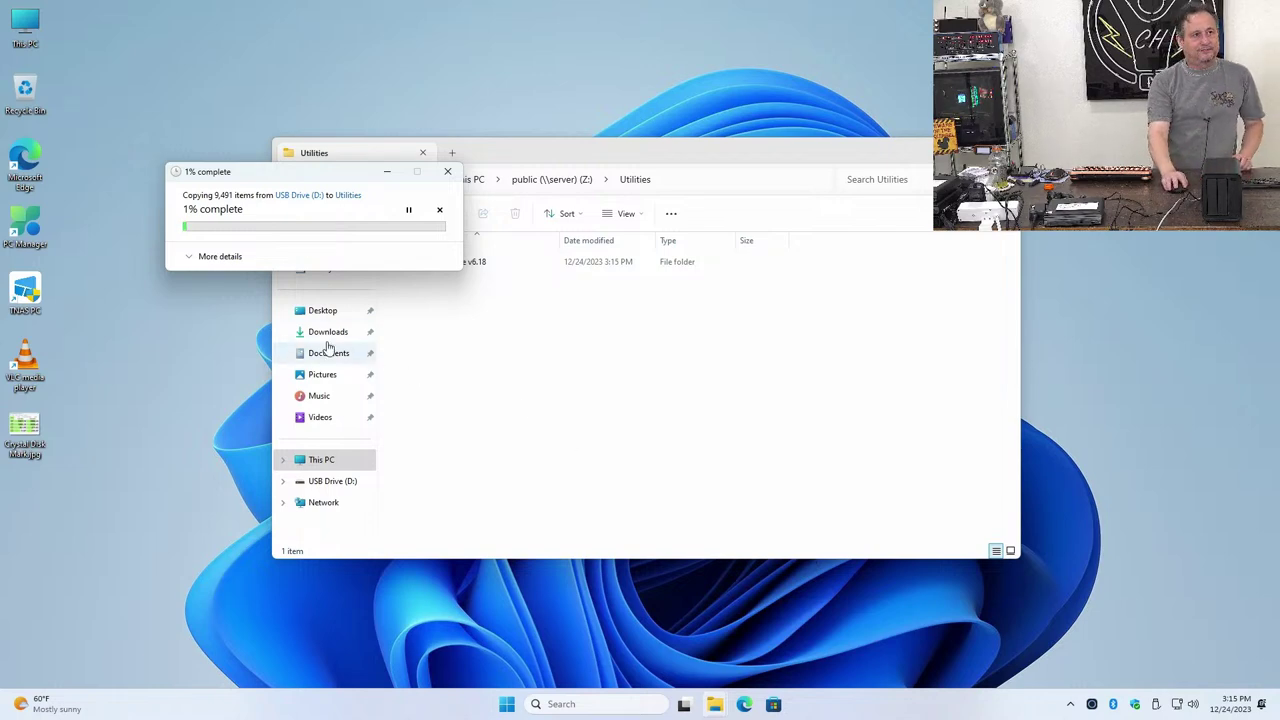
{"action": "left_click", "coordinate": [200, 262]}
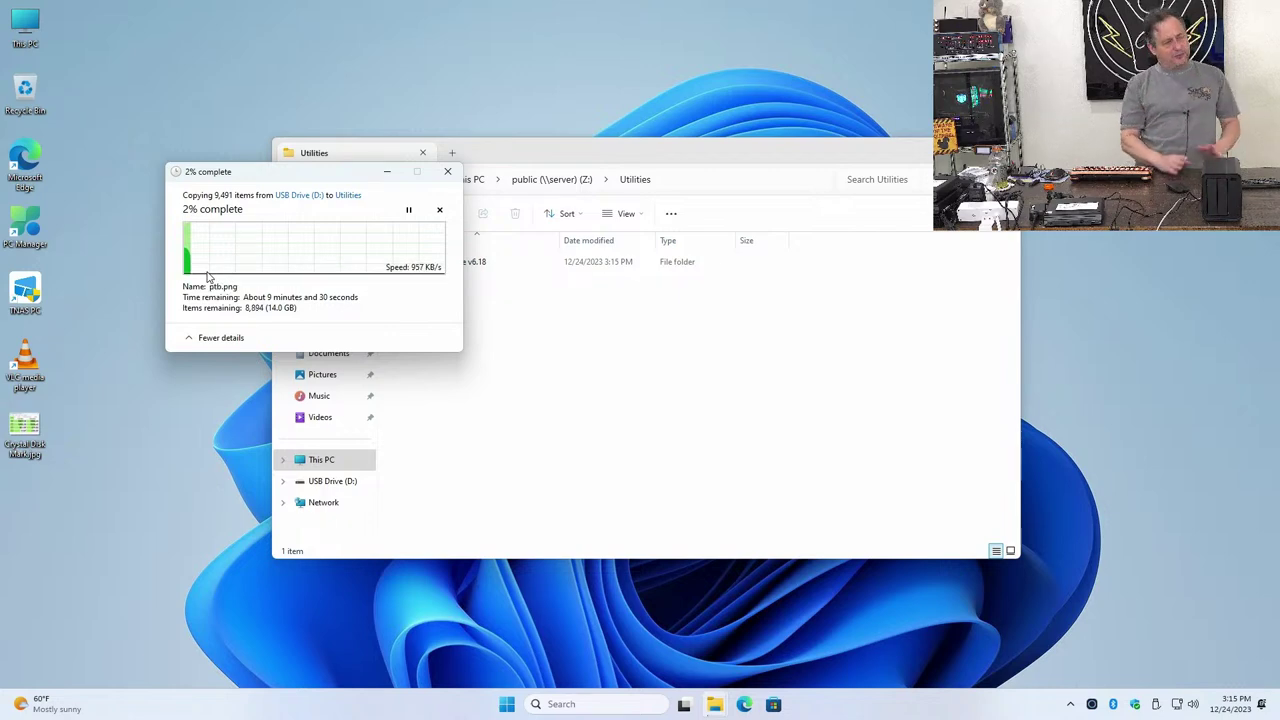
{"action": "left_click", "coordinate": [514, 471]}
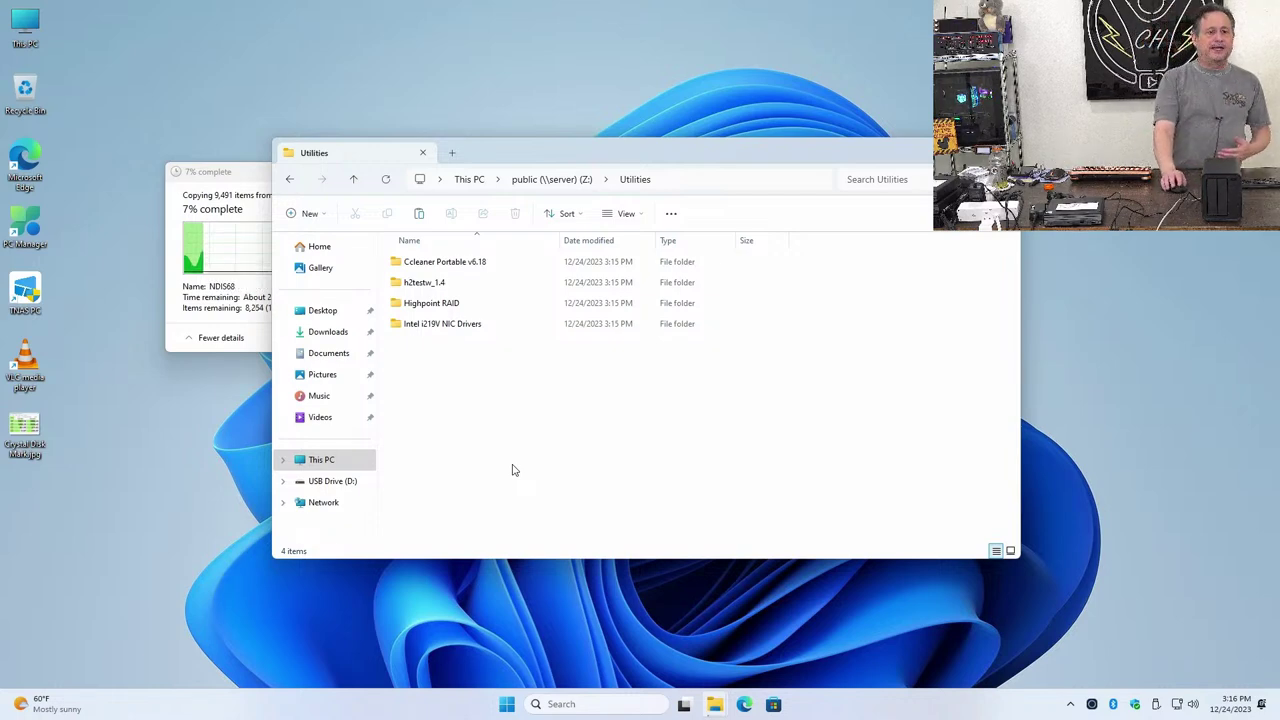
{"action": "mouse_move", "coordinate": [708, 712]}
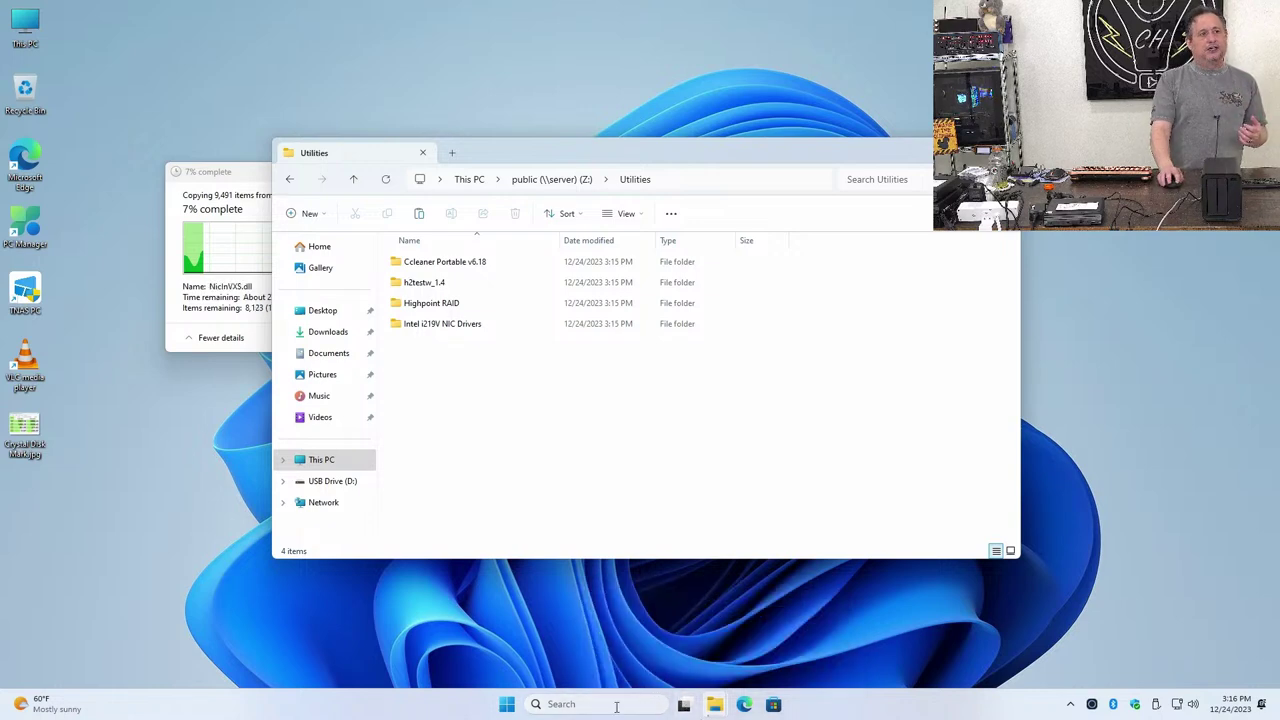
Copy the Windows 10 NetFix.exe from USB Drive (D:) to the desktop and launch it
{"action": "left_click", "coordinate": [343, 487]}
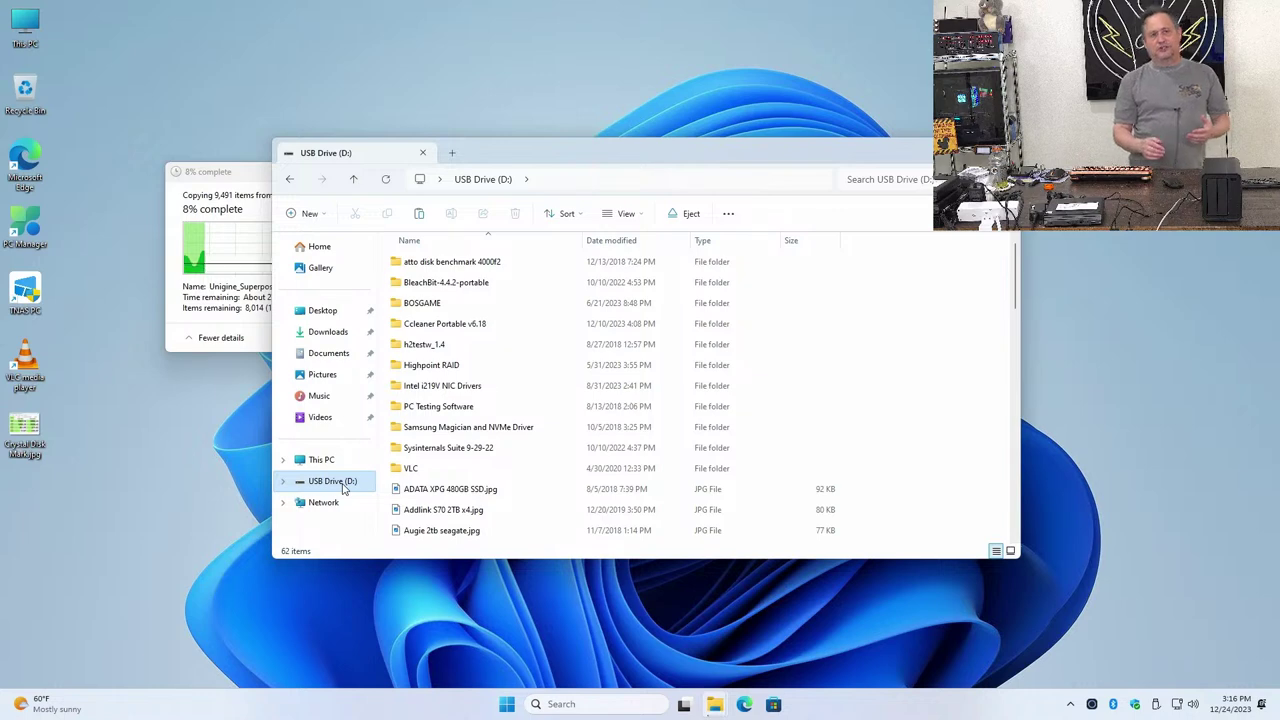
{"action": "scroll", "coordinate": [458, 490], "scroll_direction": "down", "scroll_amount": 15}
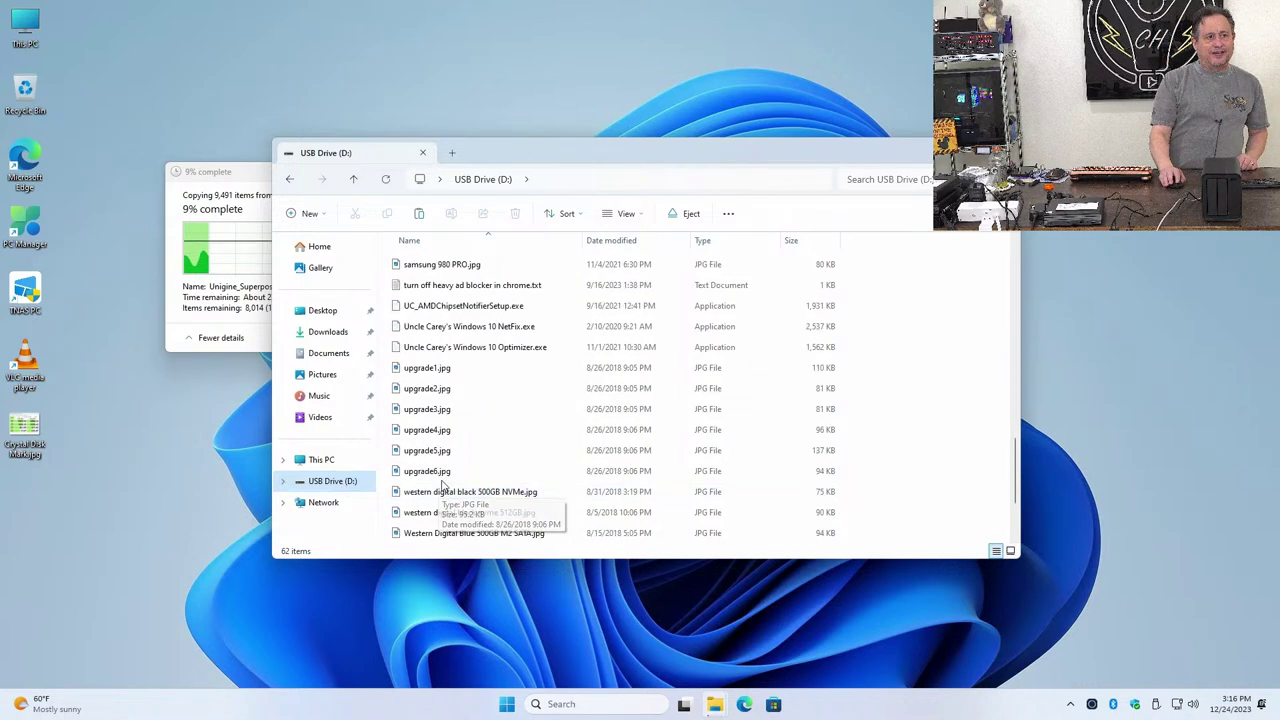
{"action": "scroll", "coordinate": [460, 440], "scroll_direction": "up", "scroll_amount": 3}
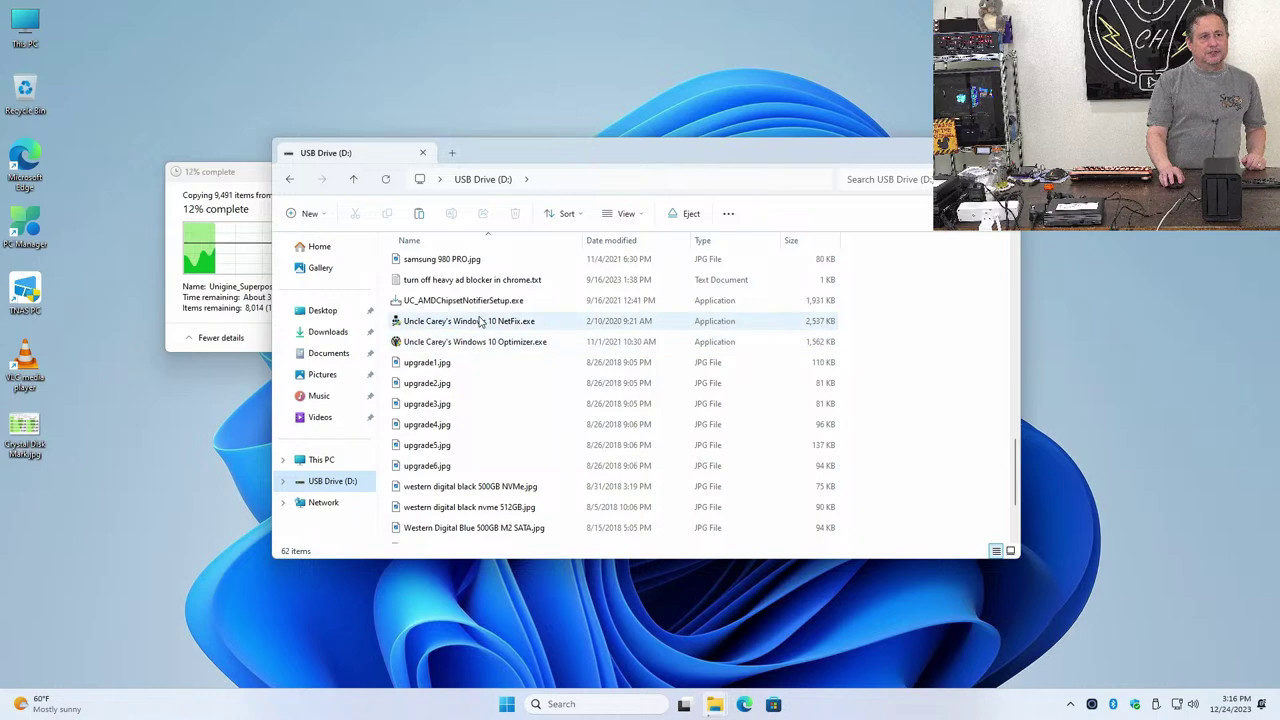
{"action": "left_click_drag", "start_coordinate": [443, 321], "coordinate": [188, 480]}
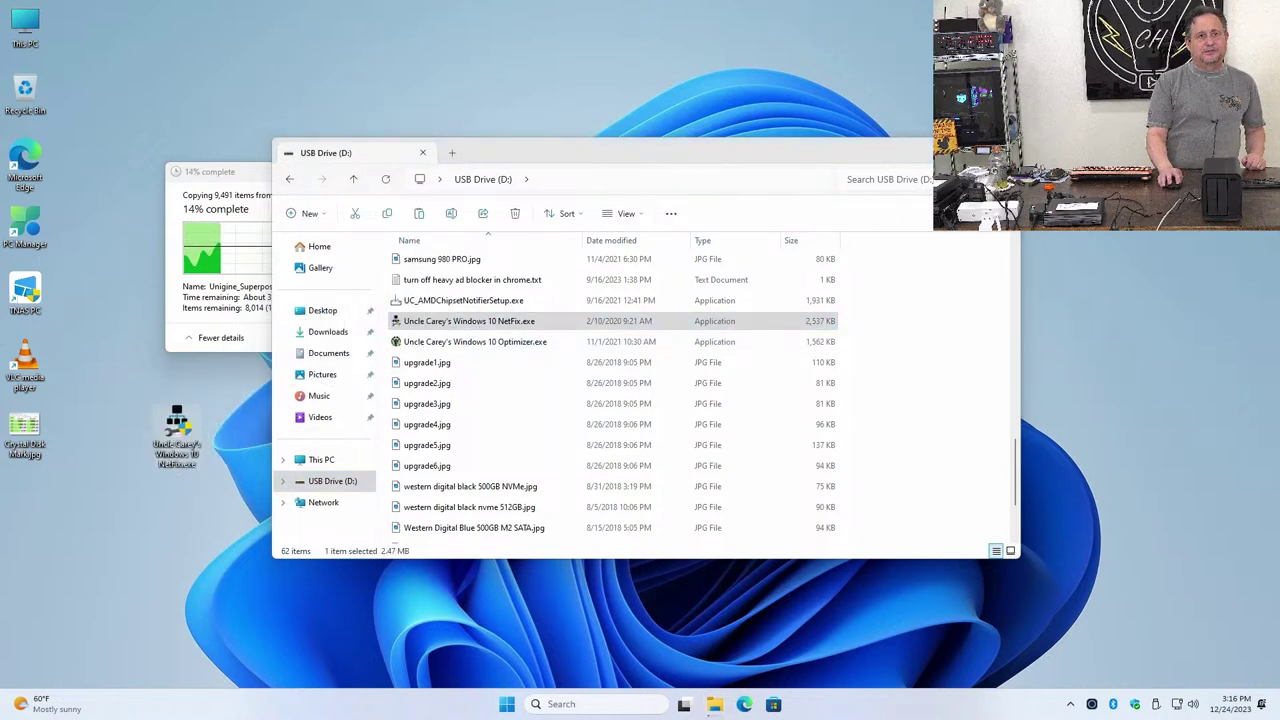
{"action": "left_click", "coordinate": [995, 152]}
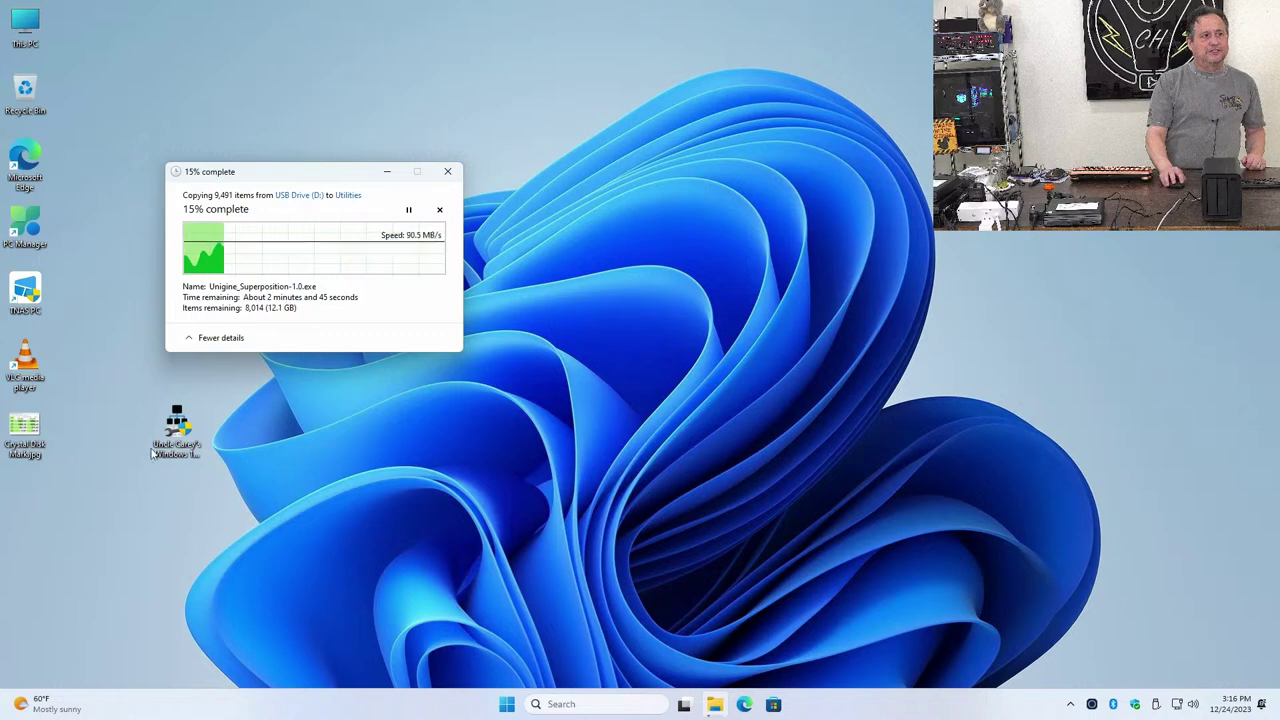
{"action": "double_click", "coordinate": [177, 428]}
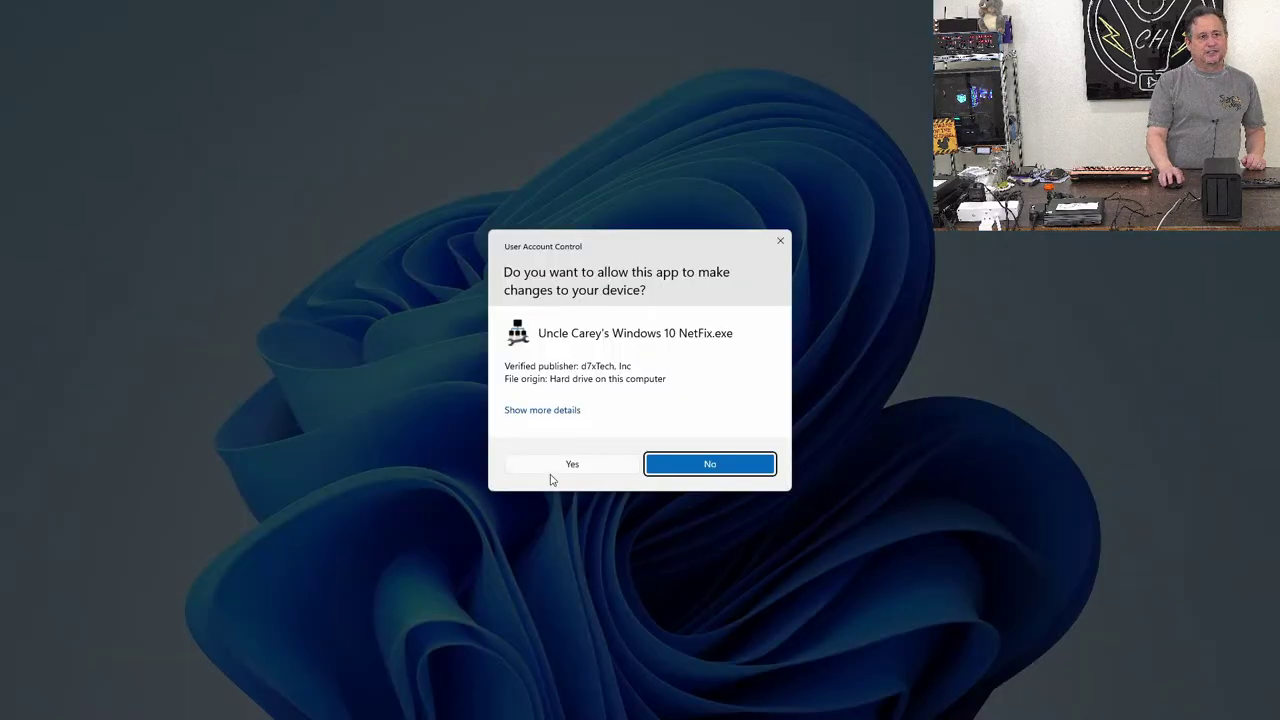
Allow NetFix through UAC, apply its sharing fixes, and cancel the copy to Utilities
{"action": "left_click", "coordinate": [550, 472]}
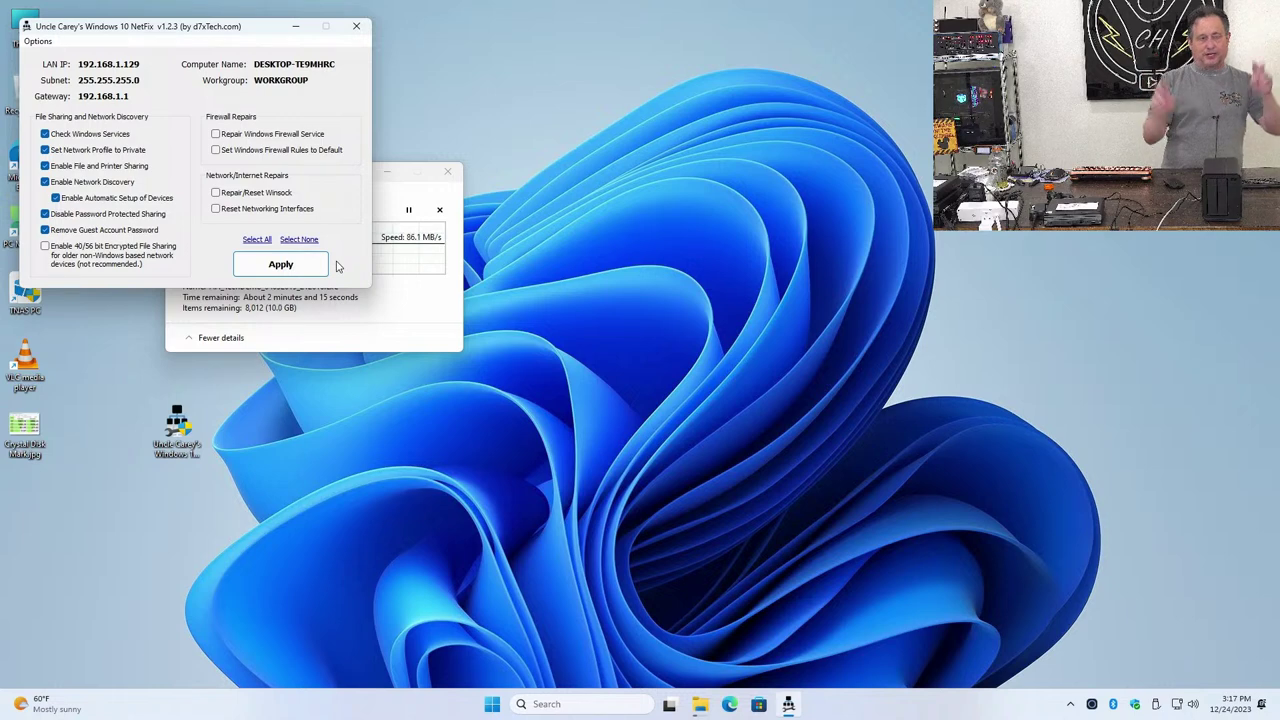
{"action": "left_click", "coordinate": [322, 268]}
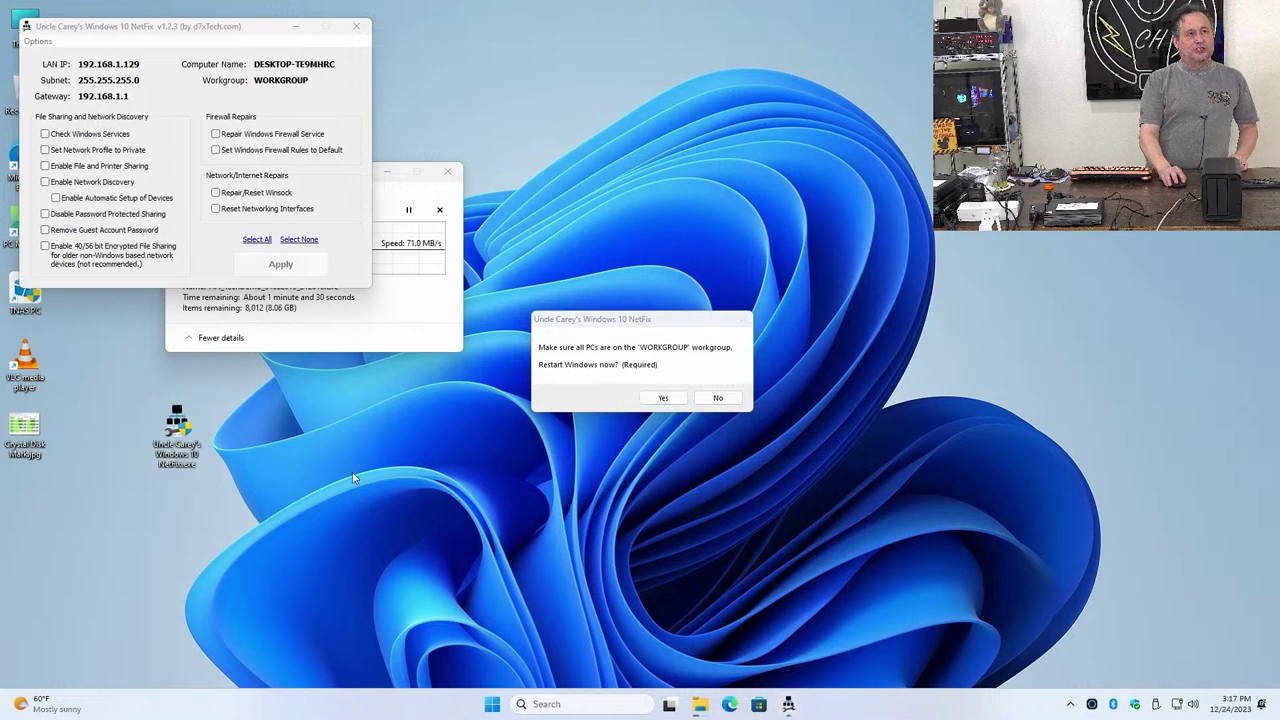
{"action": "left_click", "coordinate": [350, 342]}
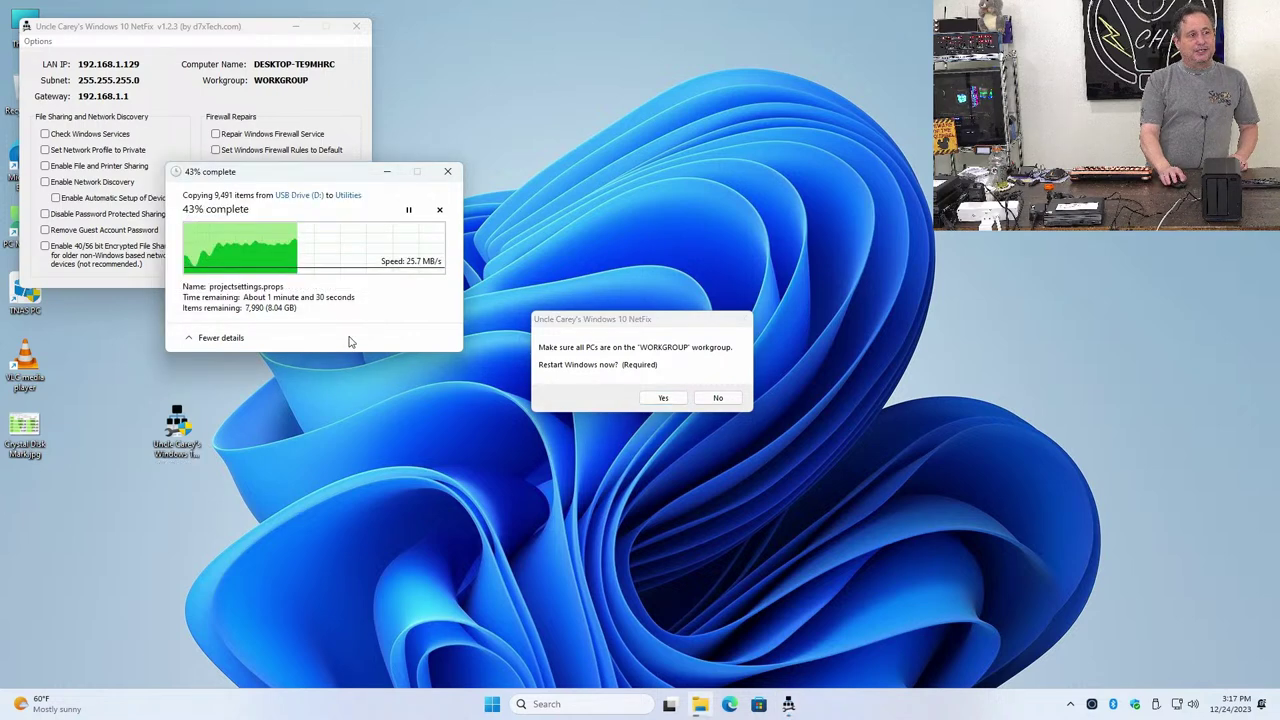
{"action": "left_click", "coordinate": [438, 213]}
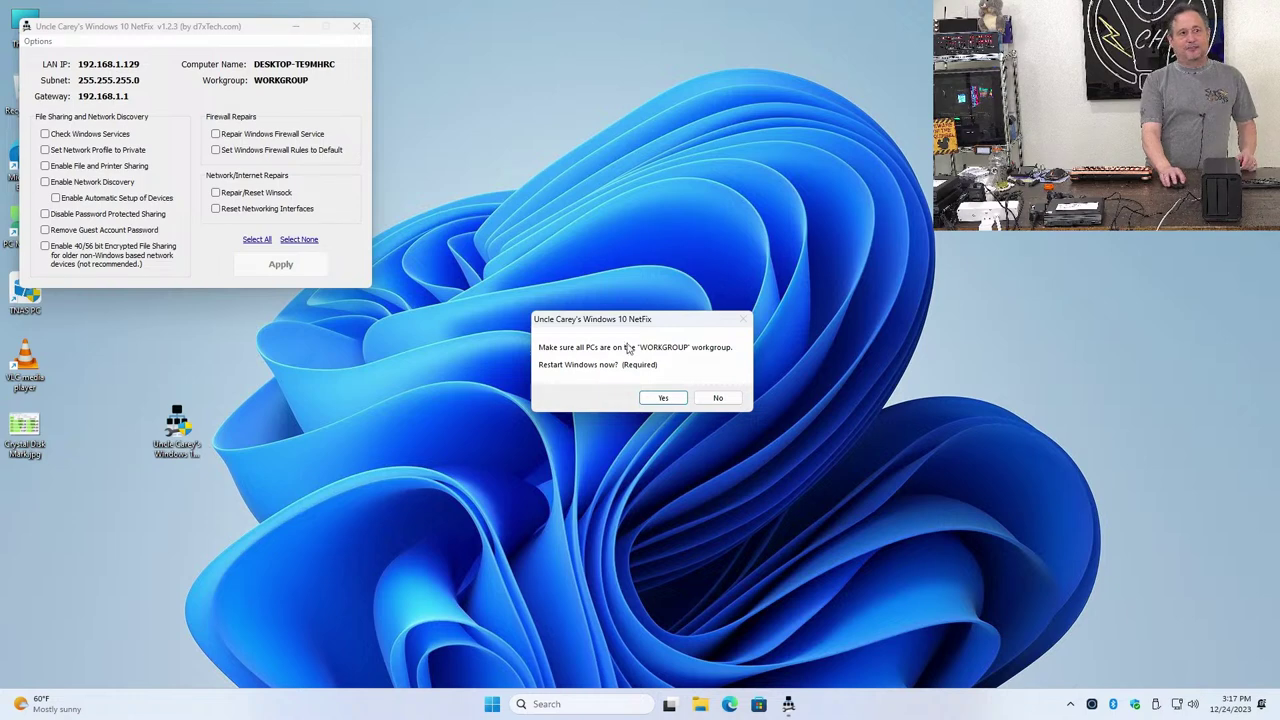
Confirm the NetFix restart prompt so Windows 11 reboots to the desktop
{"action": "left_click", "coordinate": [666, 398]}
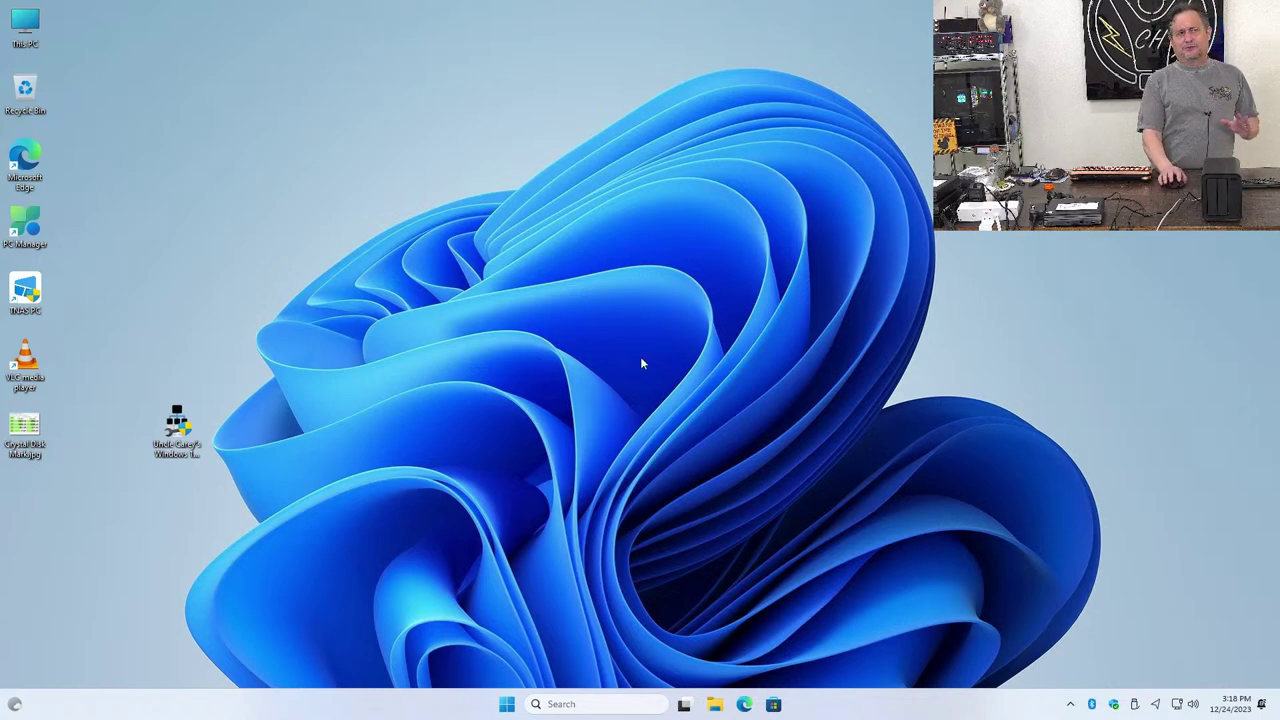
Open the Network view from This PC to list the discovered TVs, router and Hue Bridge
{"action": "double_click", "coordinate": [27, 27]}
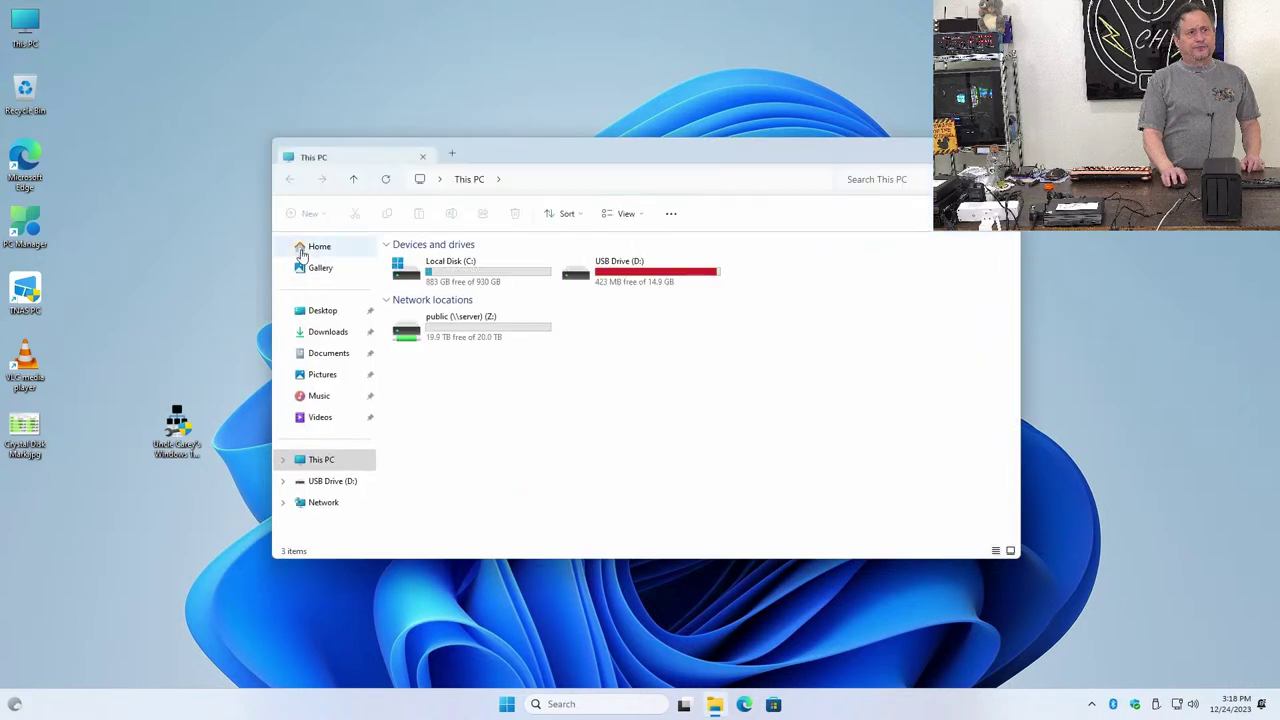
{"action": "left_click", "coordinate": [325, 503]}
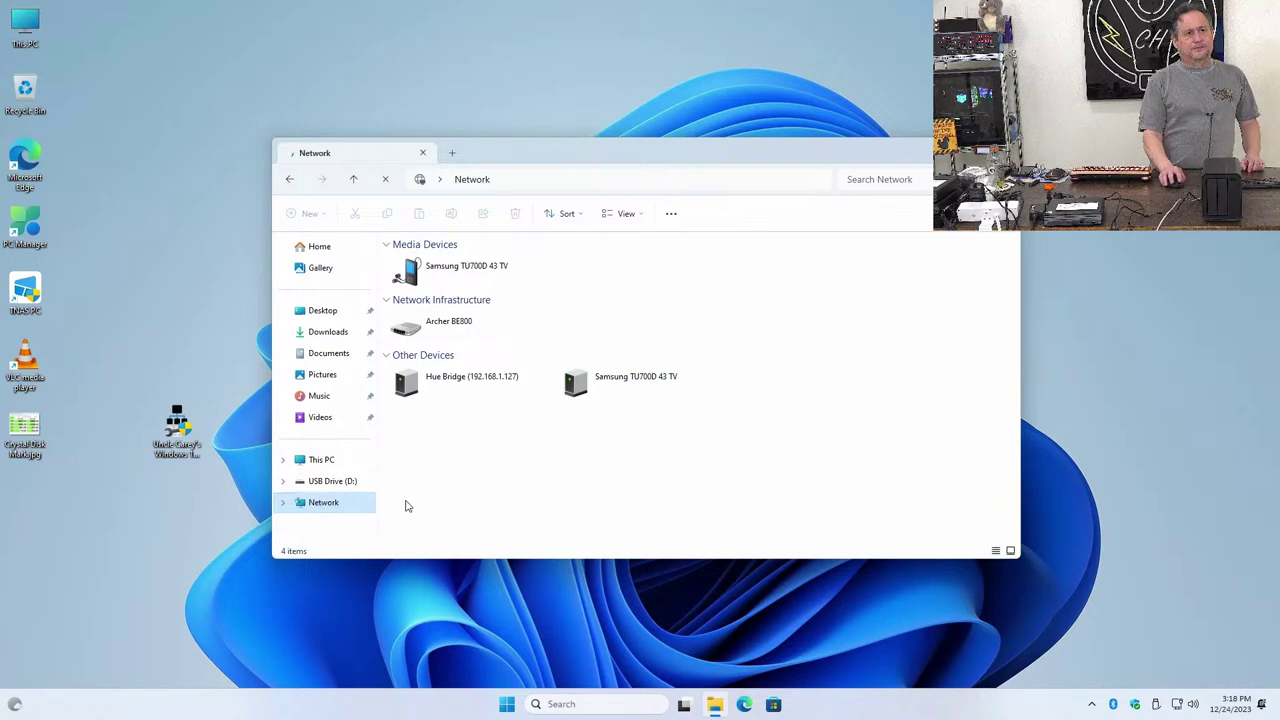
{"action": "right_click", "coordinate": [464, 477]}
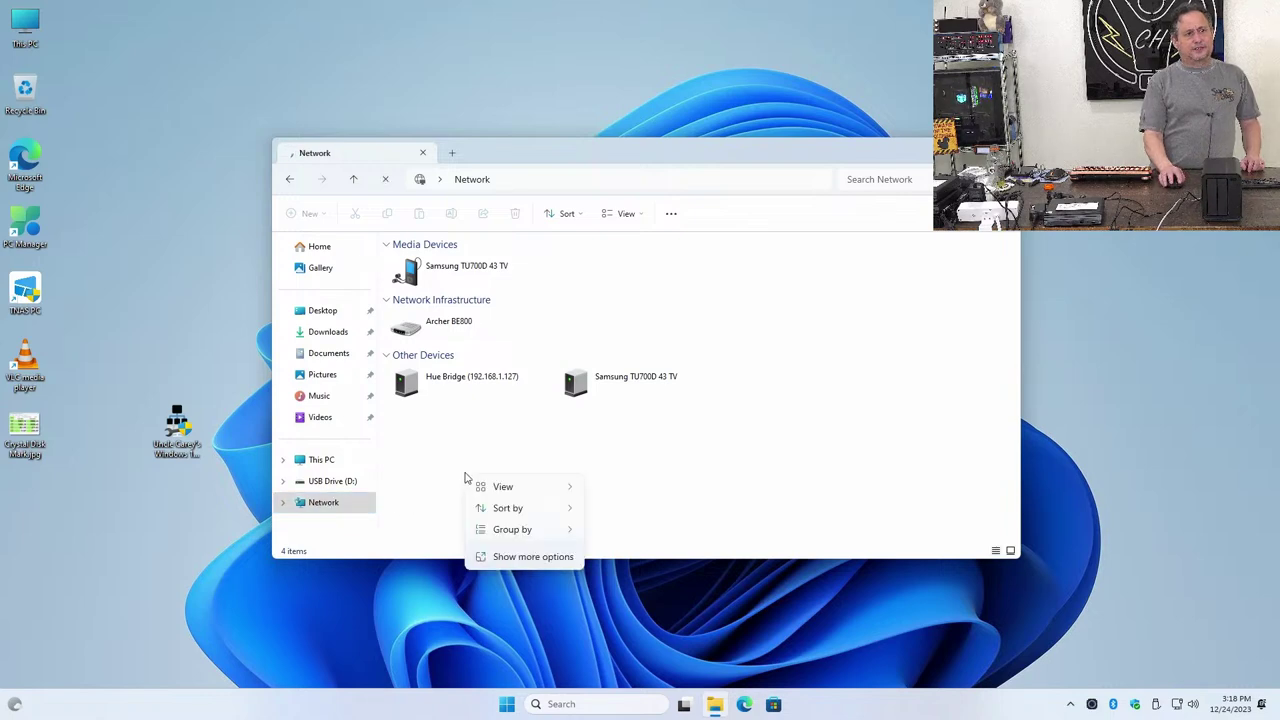
{"action": "mouse_move", "coordinate": [523, 527]}
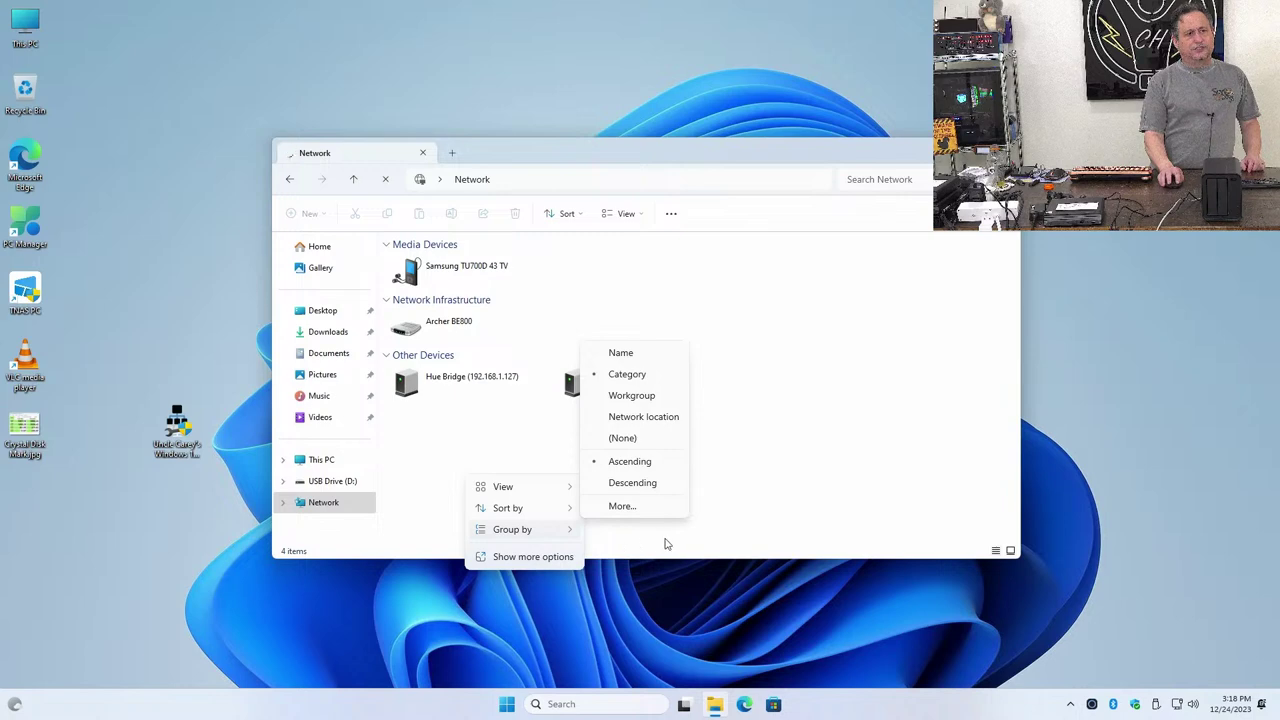
{"action": "left_click", "coordinate": [717, 528]}
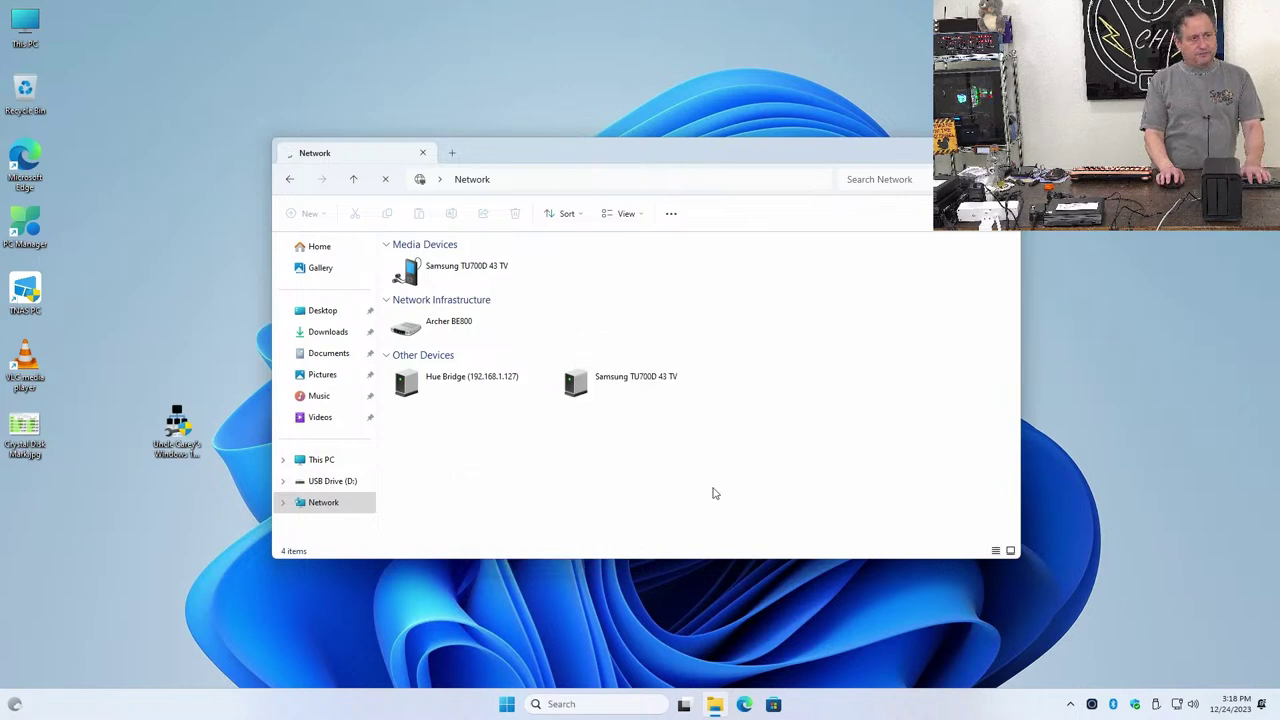
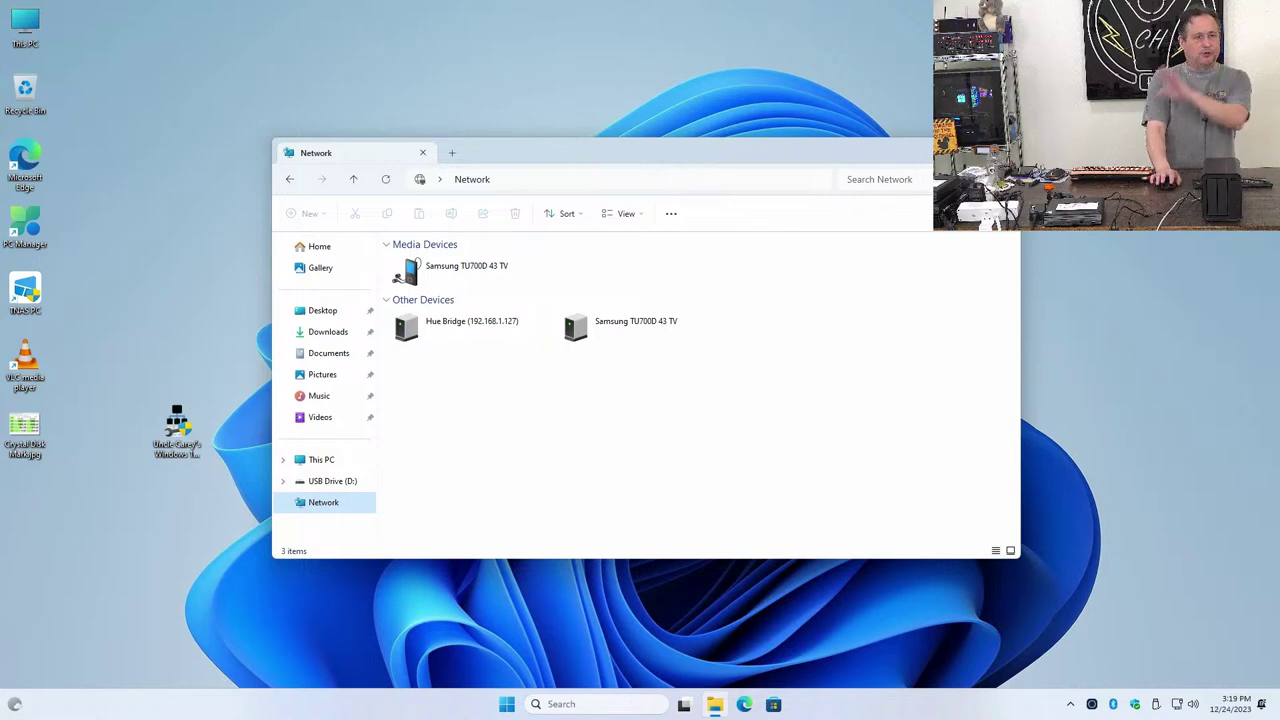
Close the Network window and launch TNAS PC from its desktop shortcut
{"action": "key", "text": "ctrl+w"}
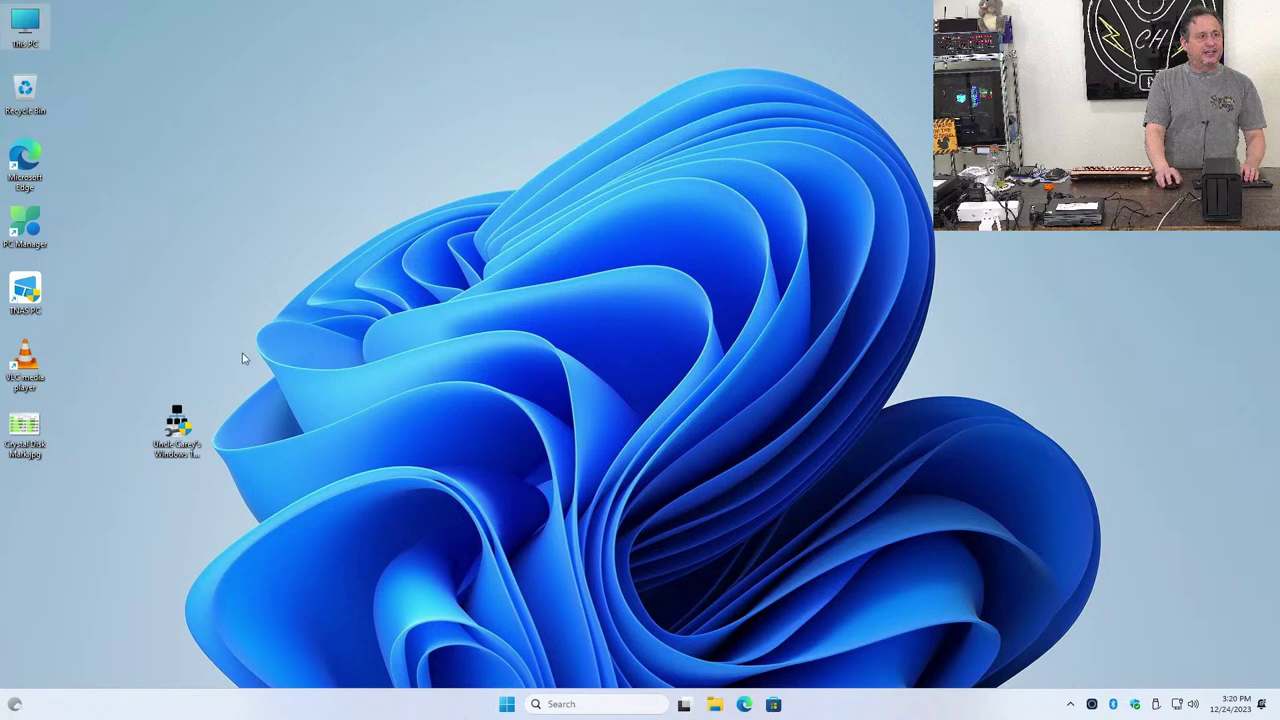
{"action": "double_click", "coordinate": [27, 293]}
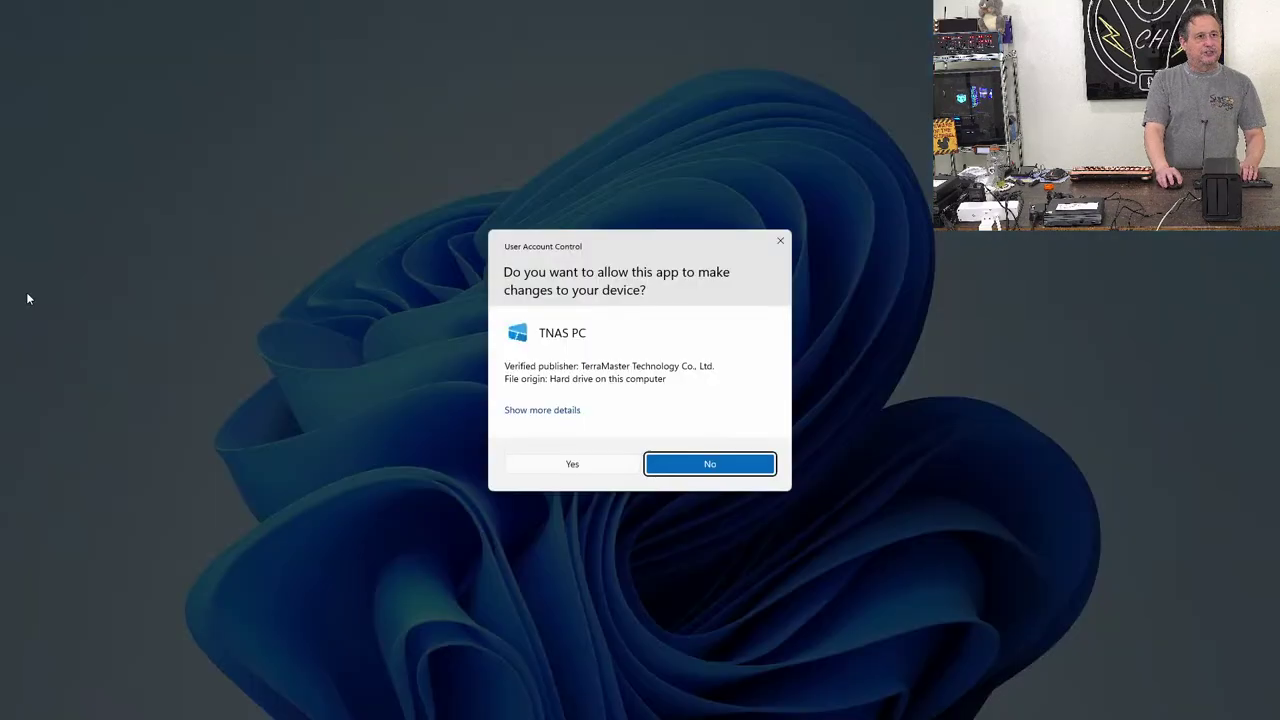
Allow TNAS PC through UAC and the firewall, then pick the server NAS to log in
{"action": "left_click", "coordinate": [575, 462]}
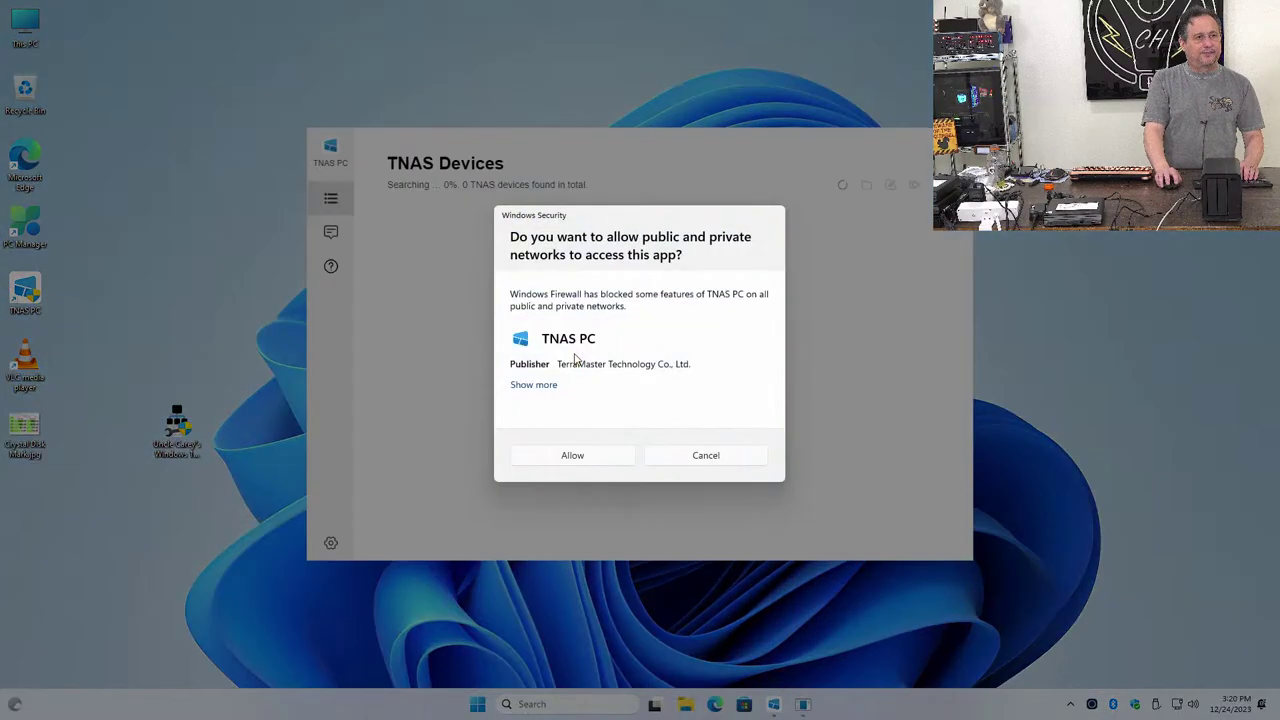
{"action": "left_click", "coordinate": [597, 457]}
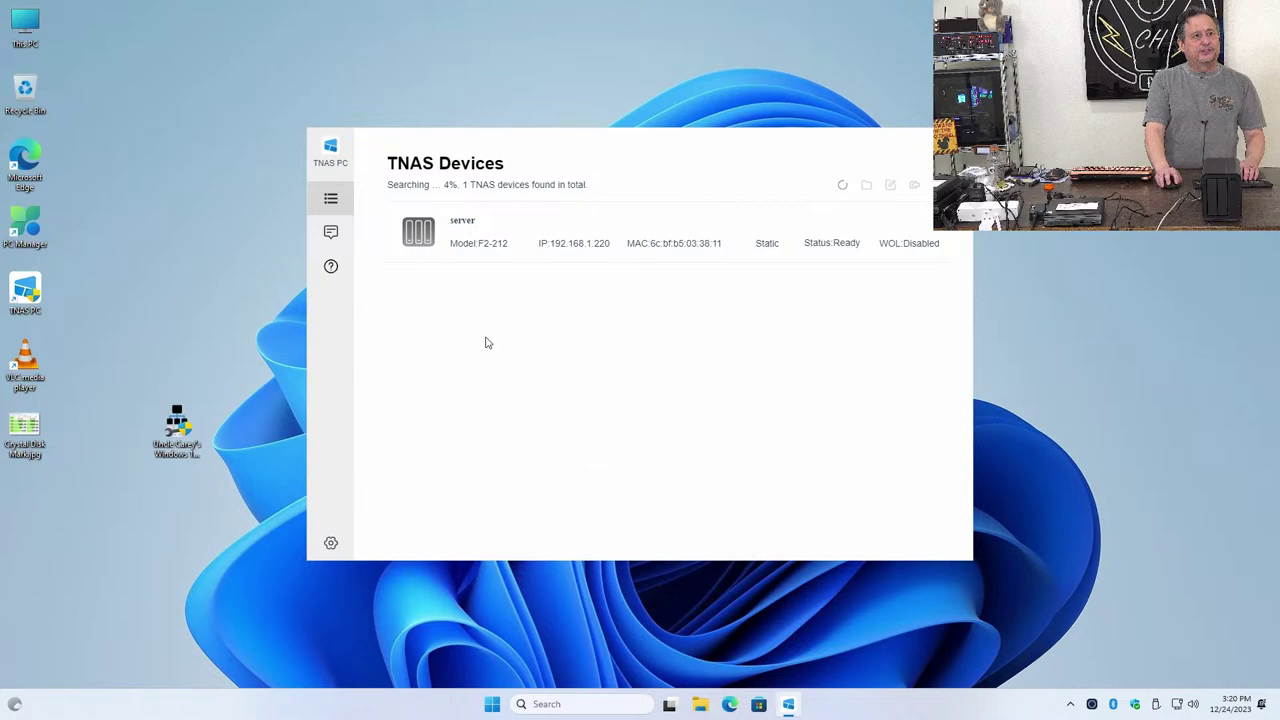
{"action": "left_click", "coordinate": [489, 247]}
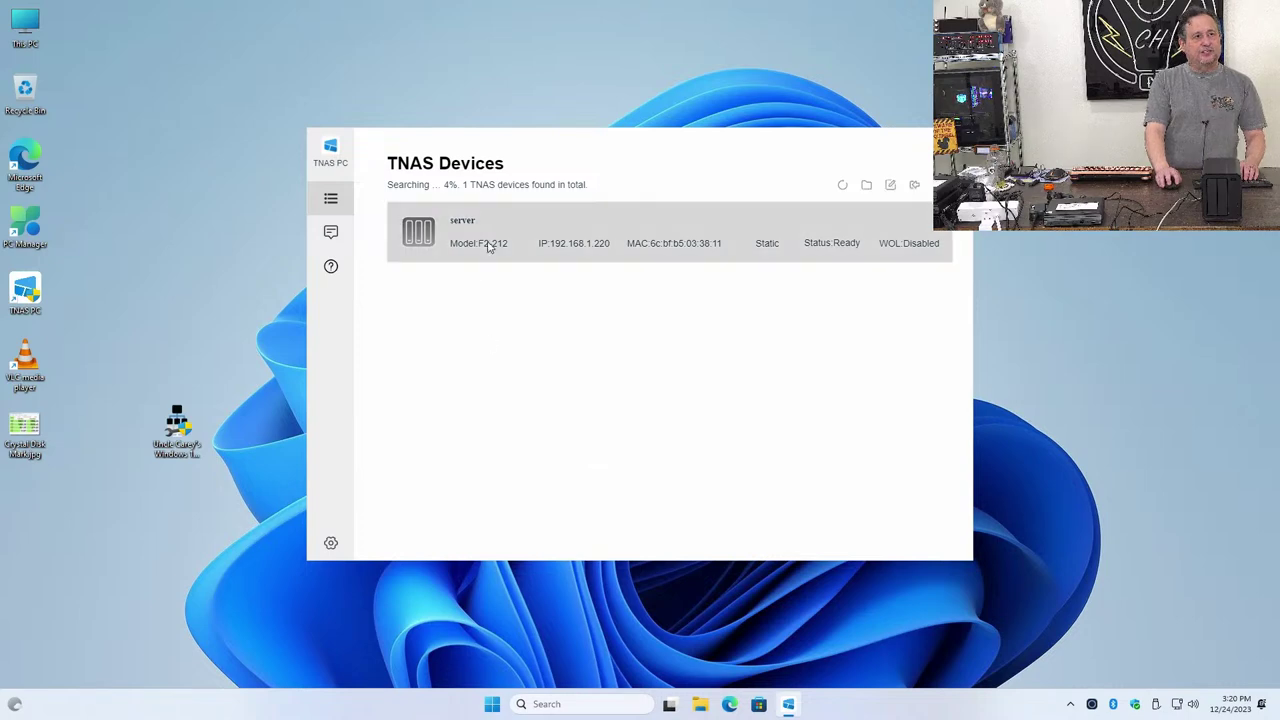
{"action": "left_click", "coordinate": [913, 186]}
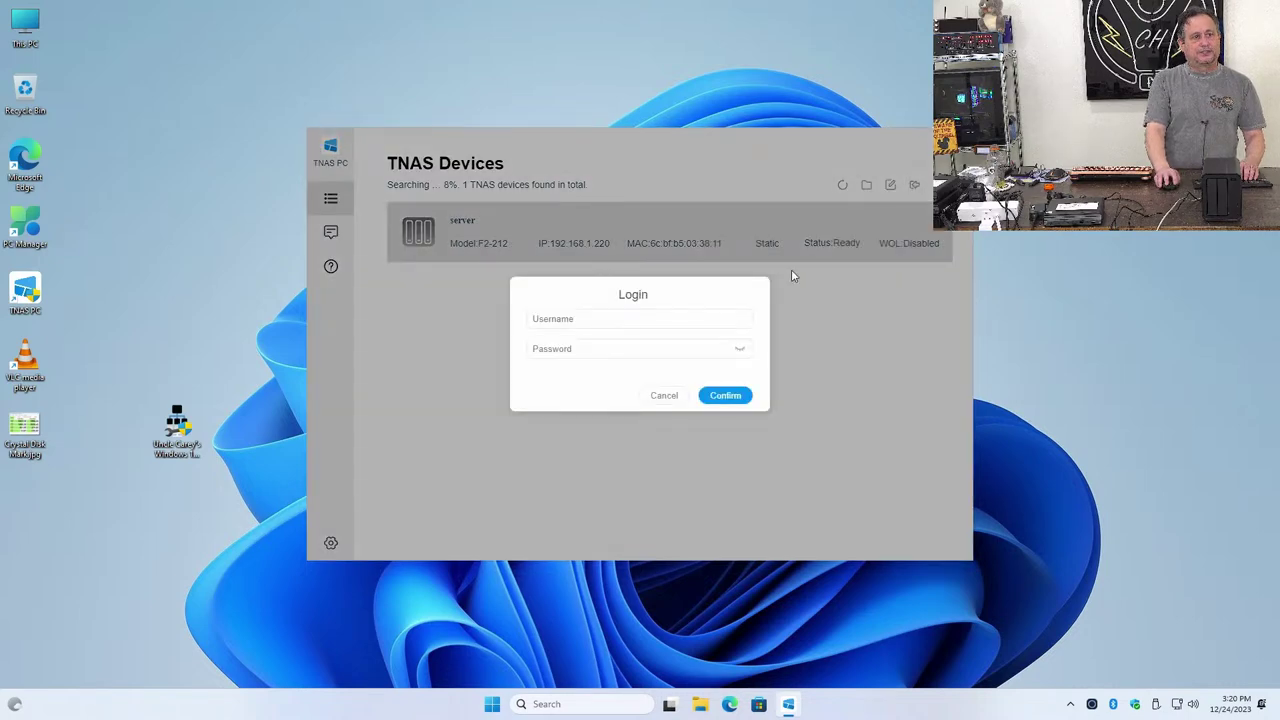
Enter the admin username and password and submit the login
{"action": "left_click", "coordinate": [652, 320]}
{"action": "type", "text": "carey"}
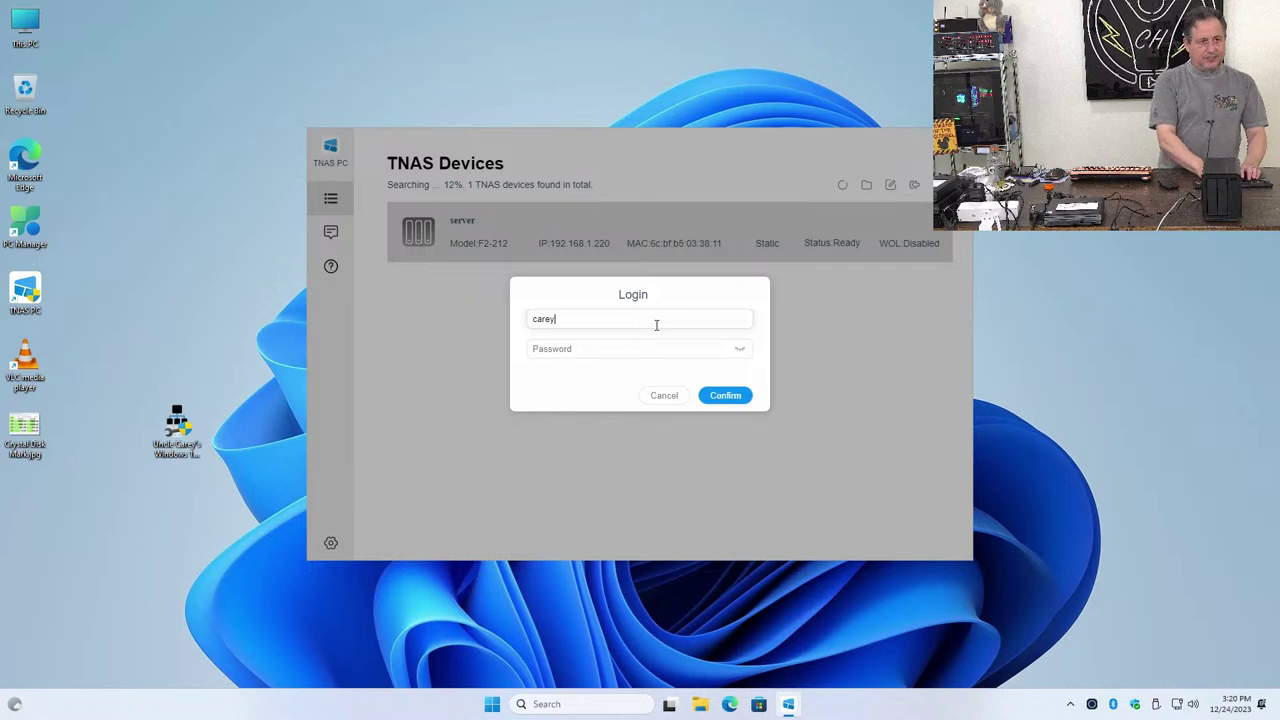
{"action": "key", "text": "Tab"}
{"action": "type", "text": "****"}
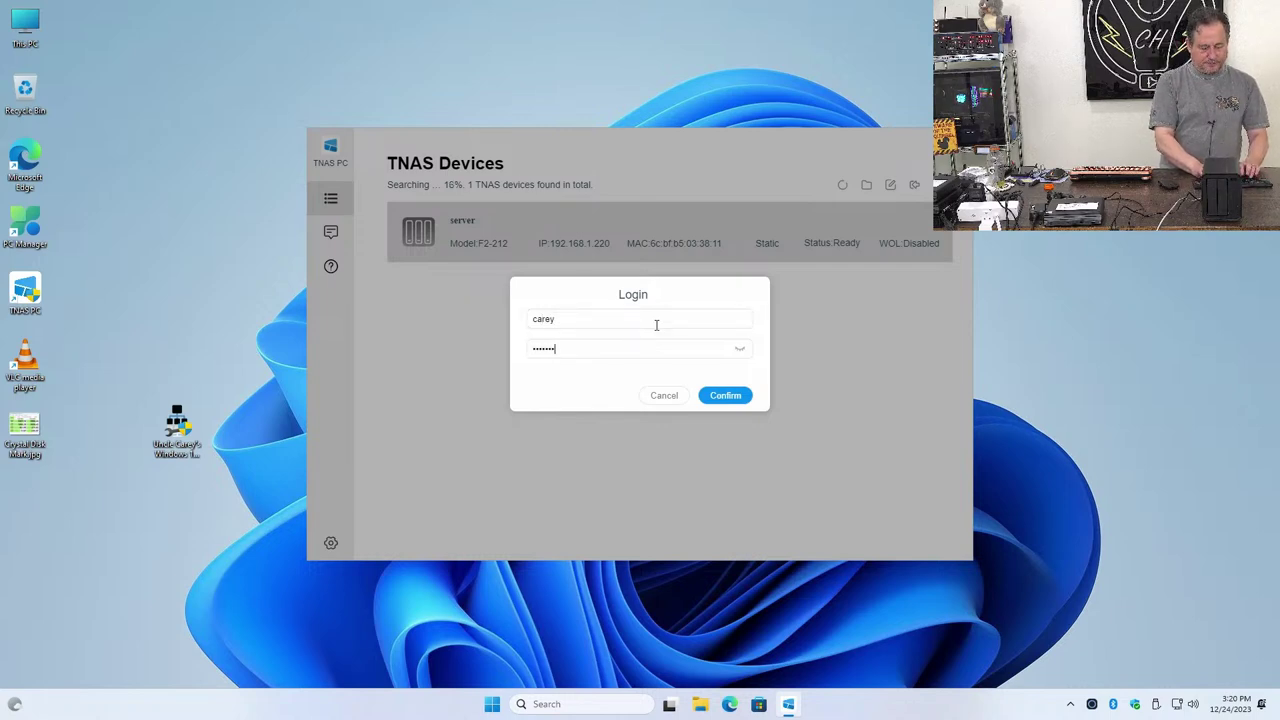
{"action": "type", "text": "************"}
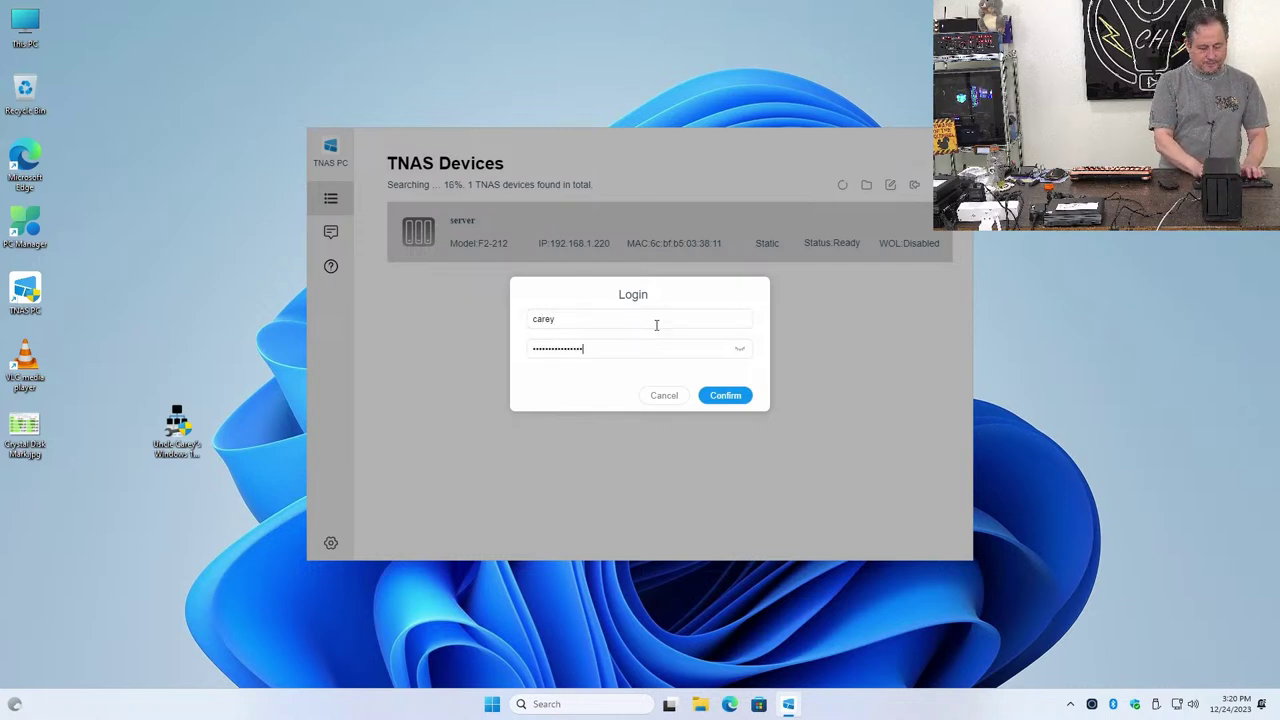
{"action": "type", "text": "**"}
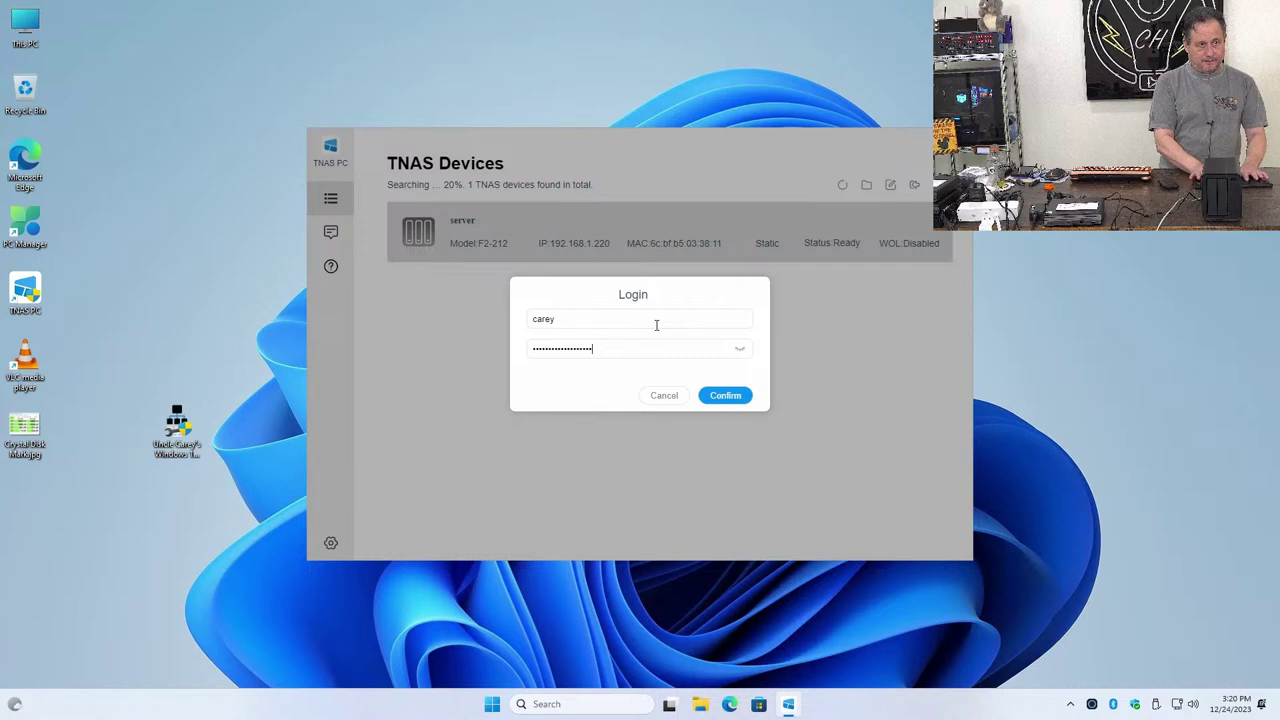
{"action": "type", "text": "*"}
{"action": "key", "text": "Return"}
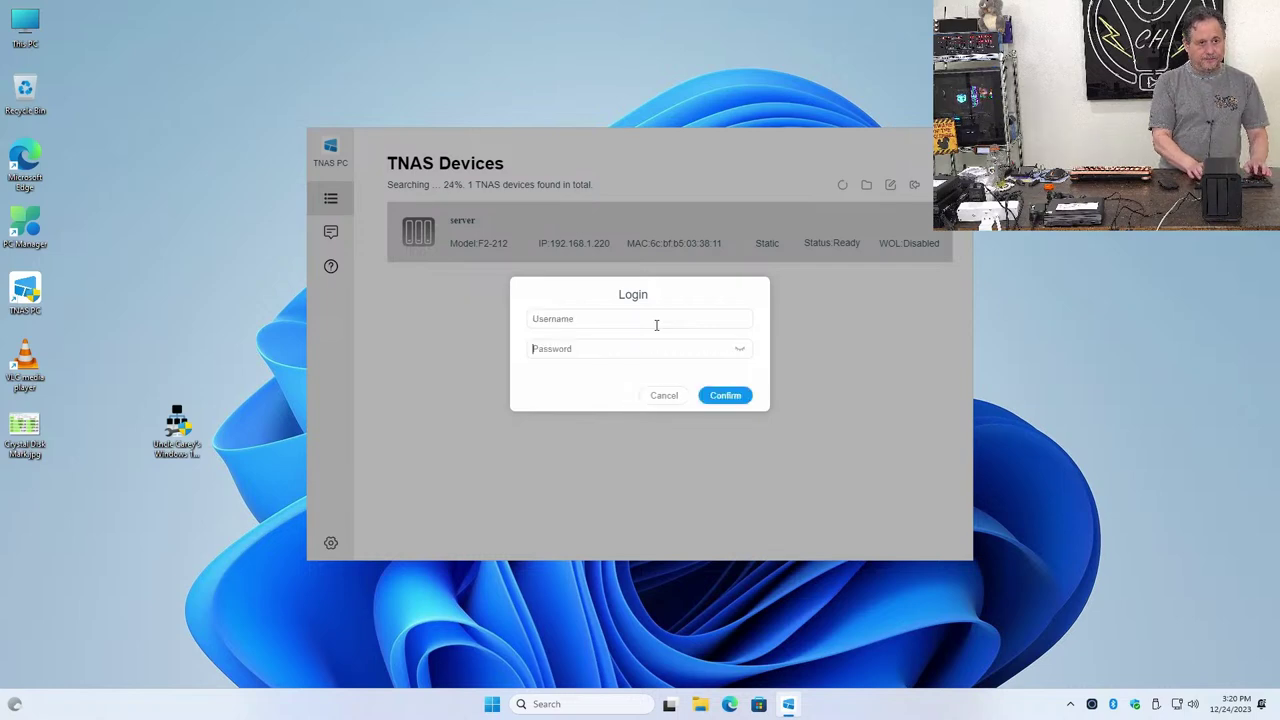
Retry the login by re-entering the admin username and password
{"action": "type", "text": "****"}
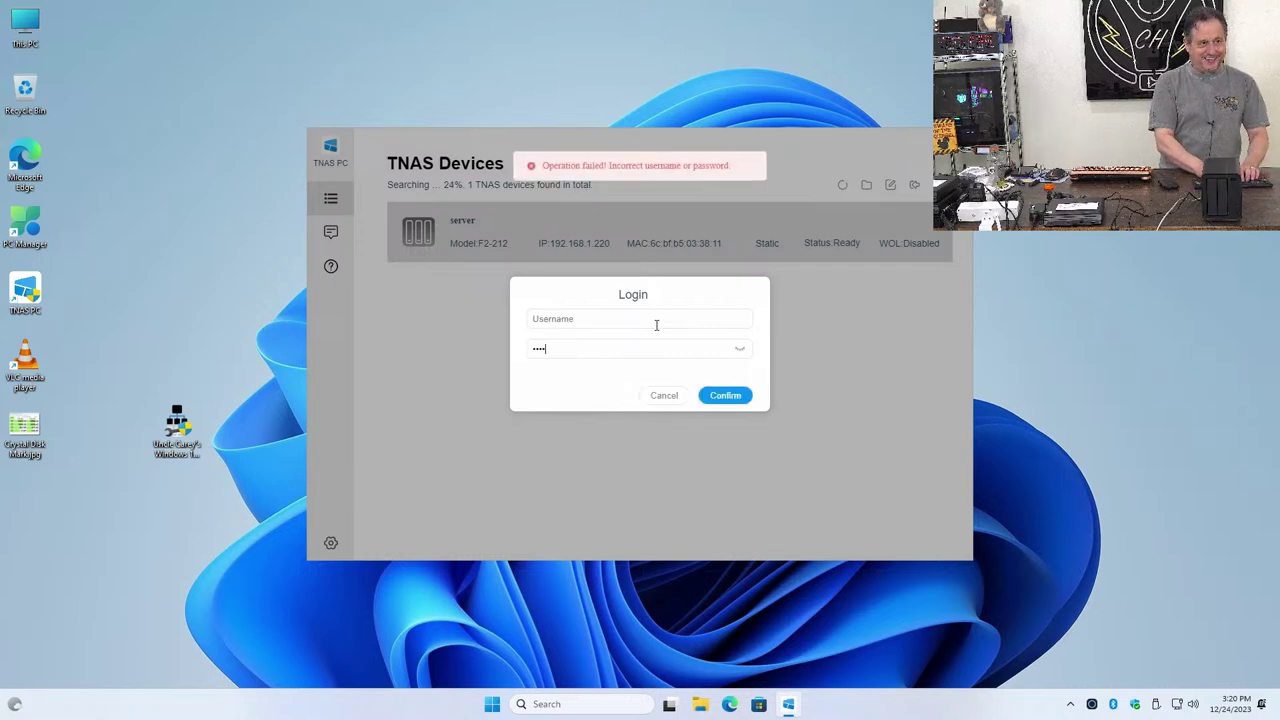
{"action": "key", "text": "BackSpace"}
{"action": "left_click", "coordinate": [656, 325]}
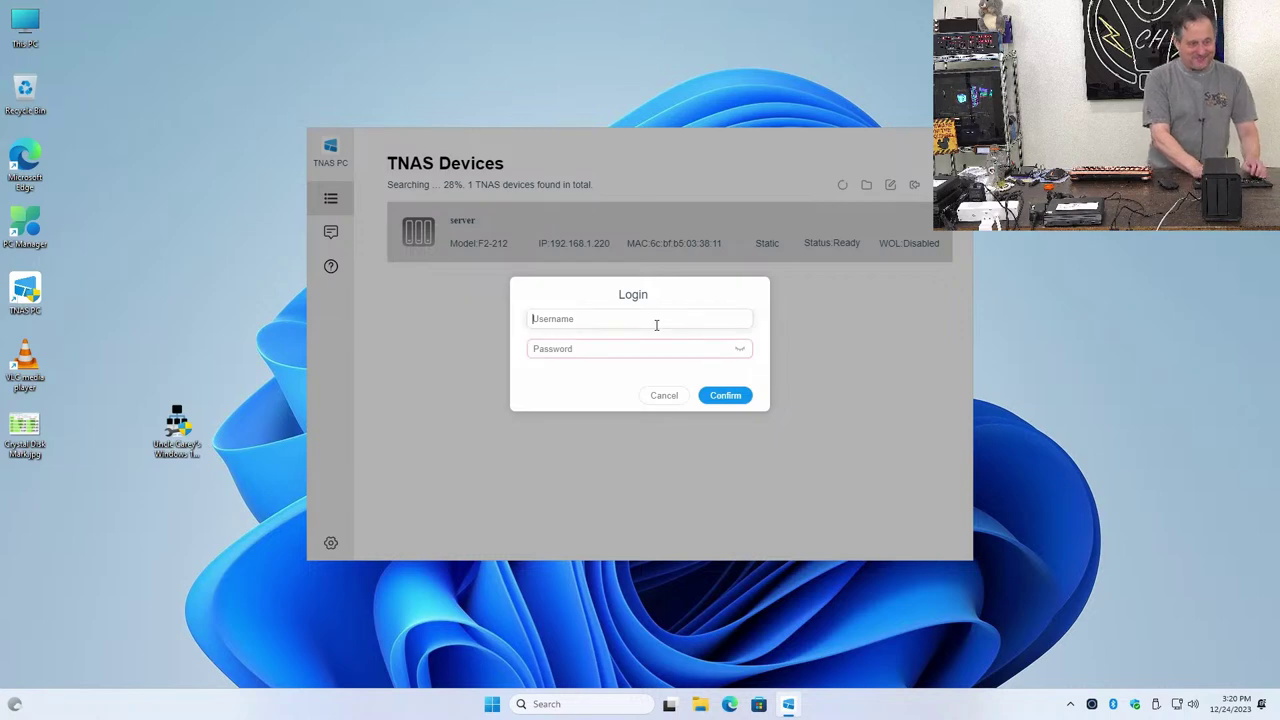
{"action": "type", "text": "carey"}
{"action": "key", "text": "Tab"}
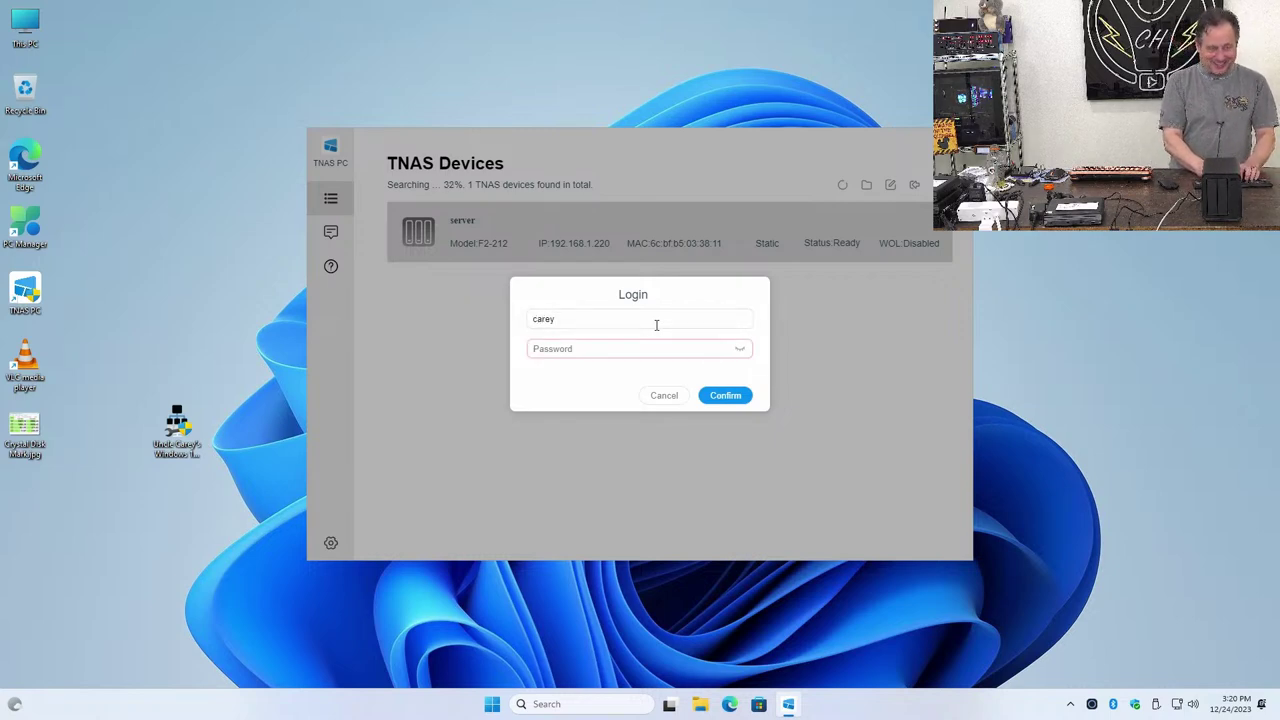
{"action": "type", "text": "********"}
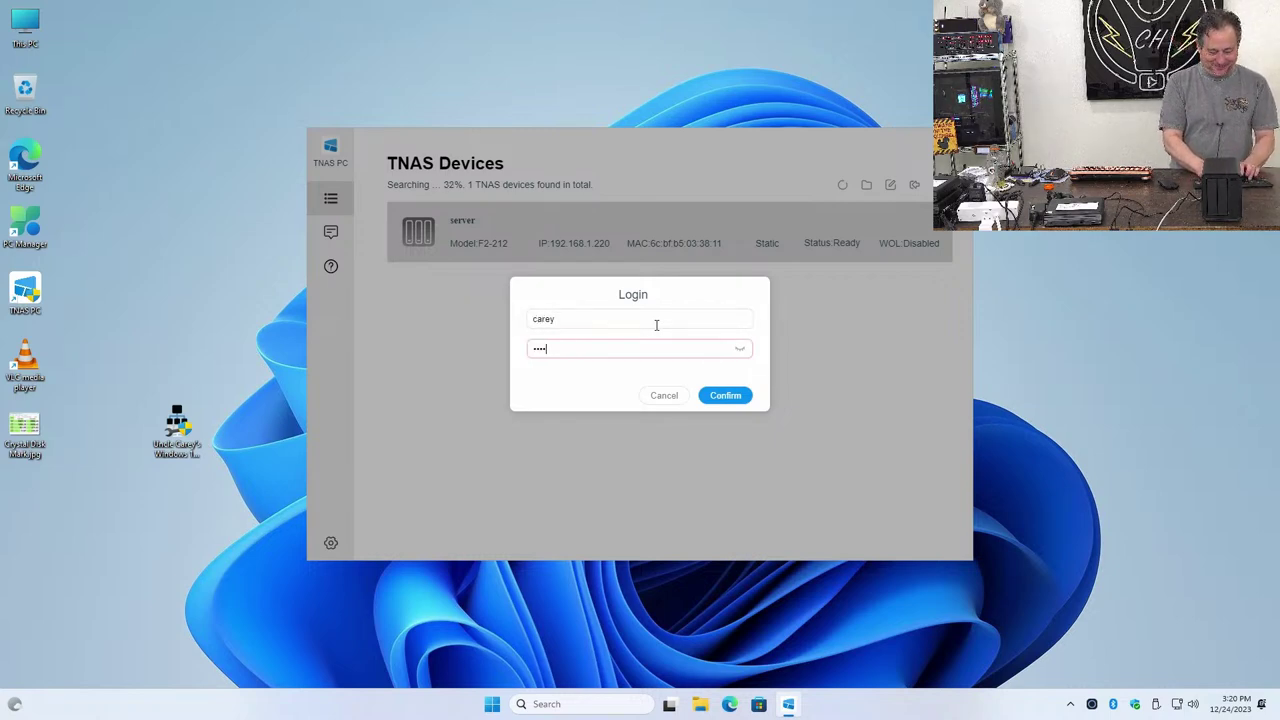
{"action": "type", "text": "********"}
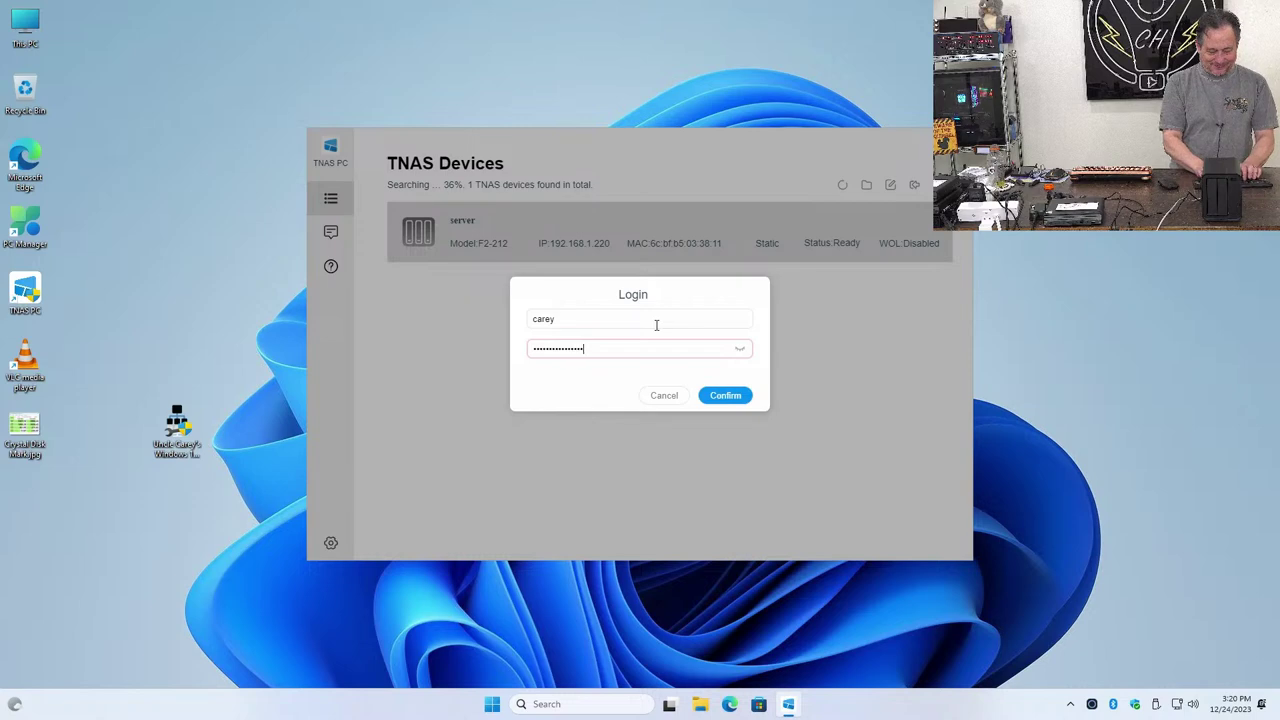
{"action": "type", "text": "*"}
{"action": "key", "text": "Return"}
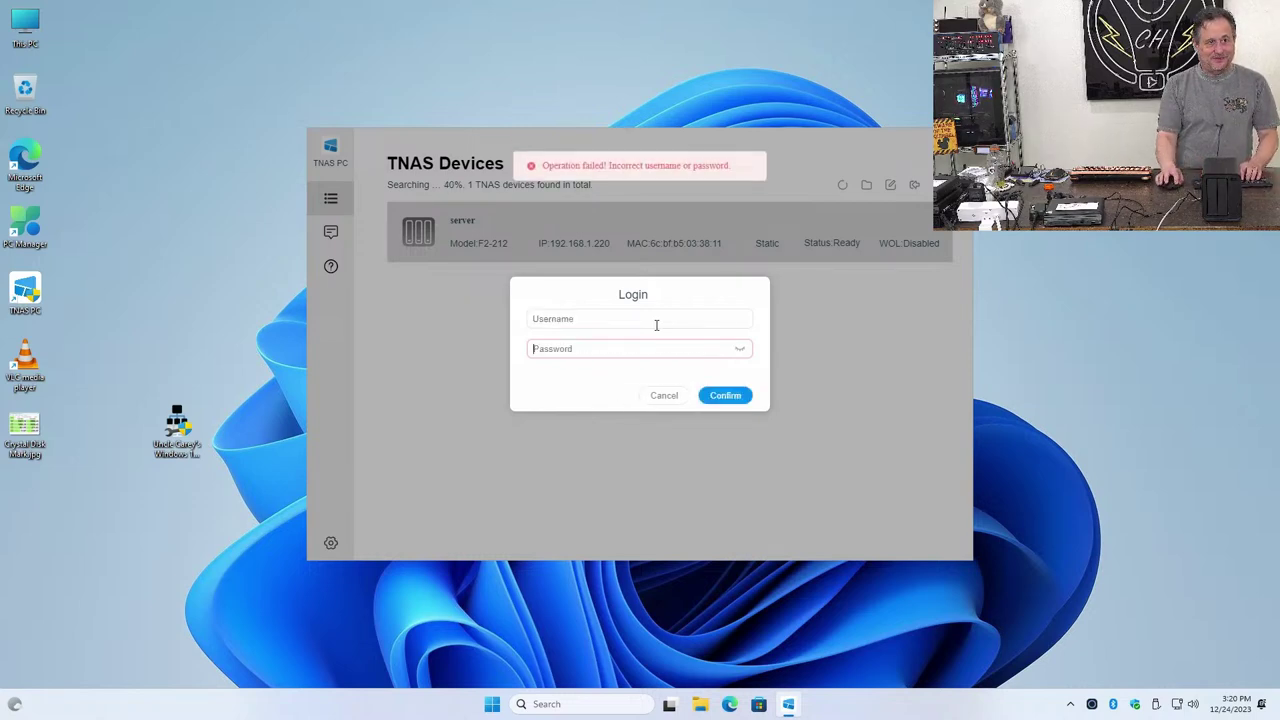
Log in with the capitalized username and password, opening the server dashboard
{"action": "left_click", "coordinate": [656, 320]}
{"action": "type", "text": "C"}
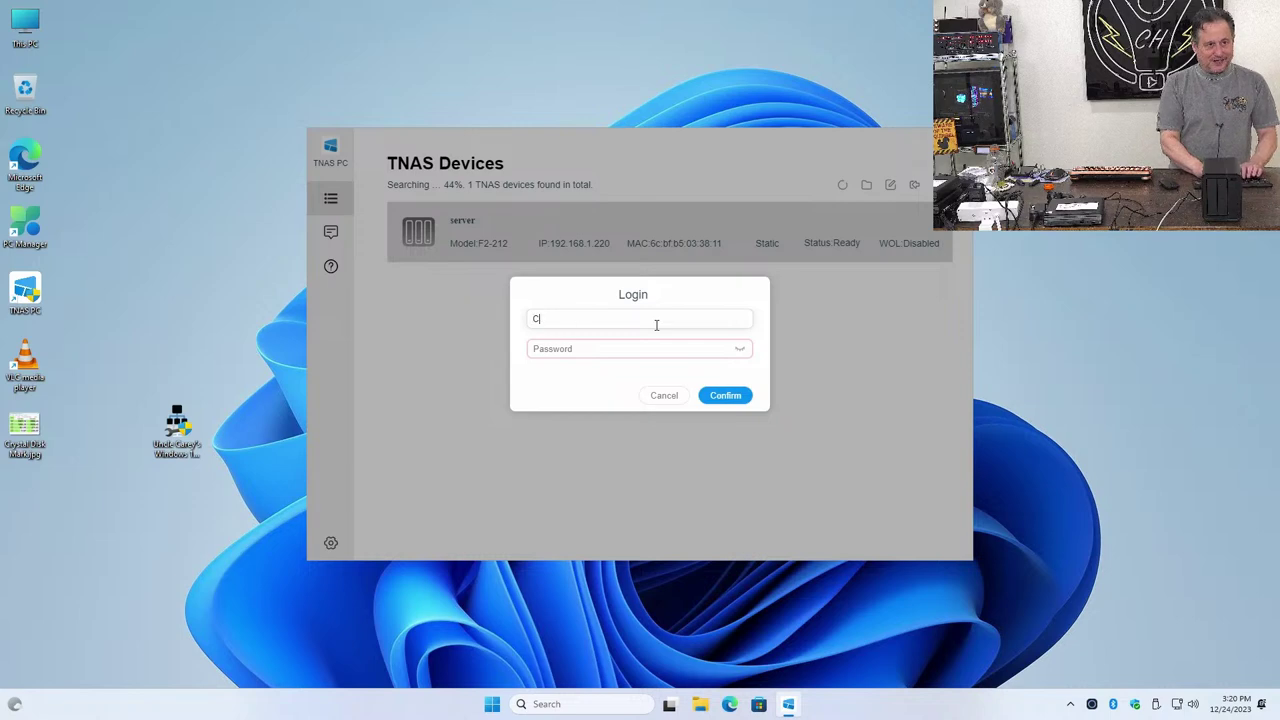
{"action": "type", "text": "arey"}
{"action": "key", "text": "Tab"}
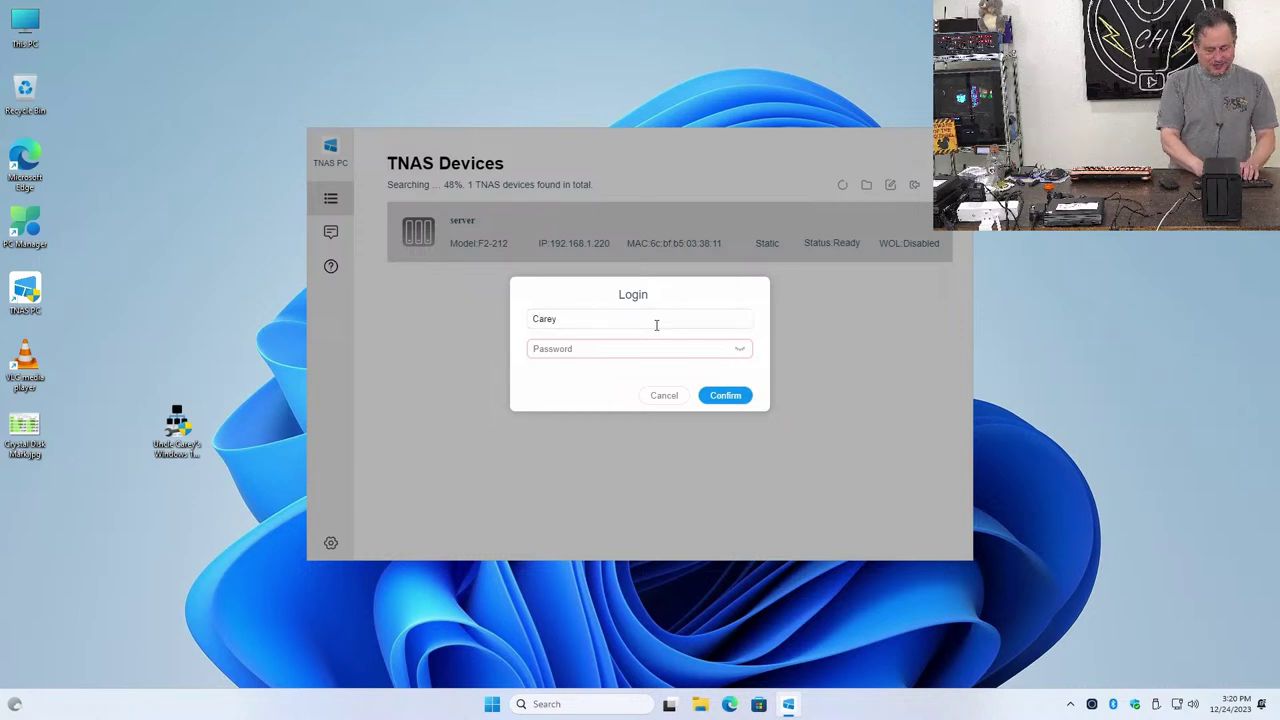
{"action": "type", "text": "•••••••"}
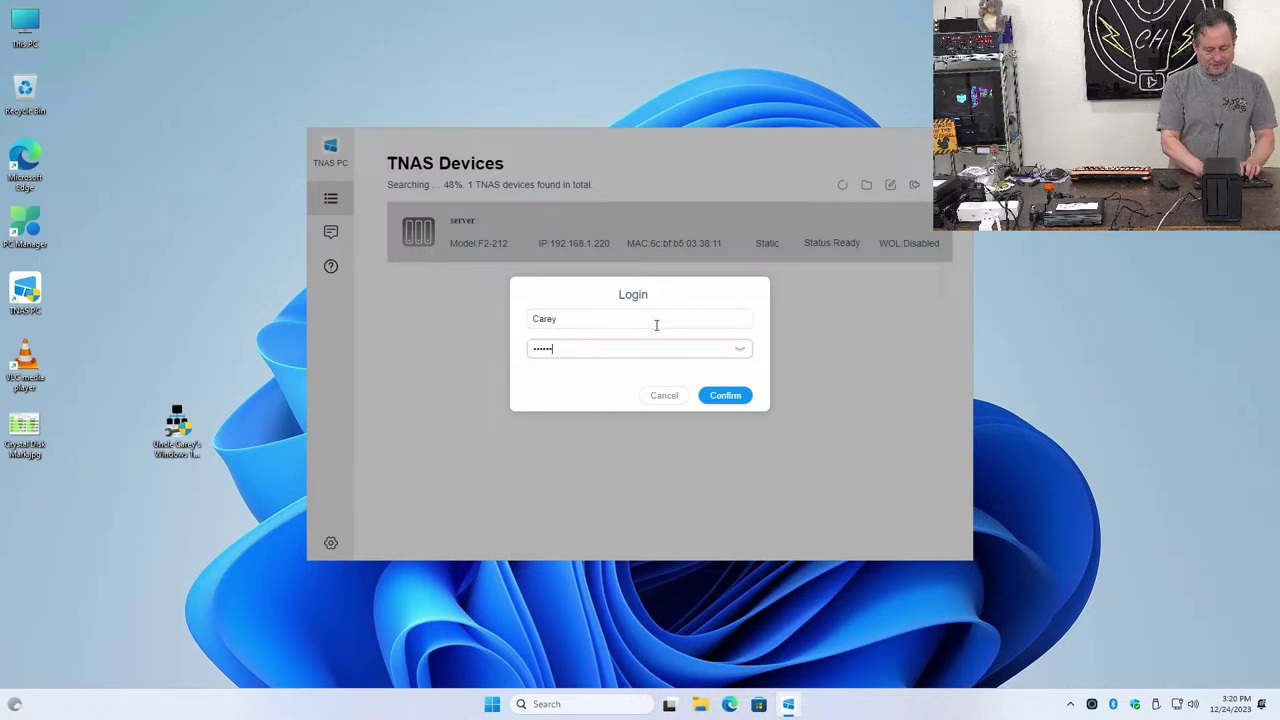
{"action": "type", "text": "•"}
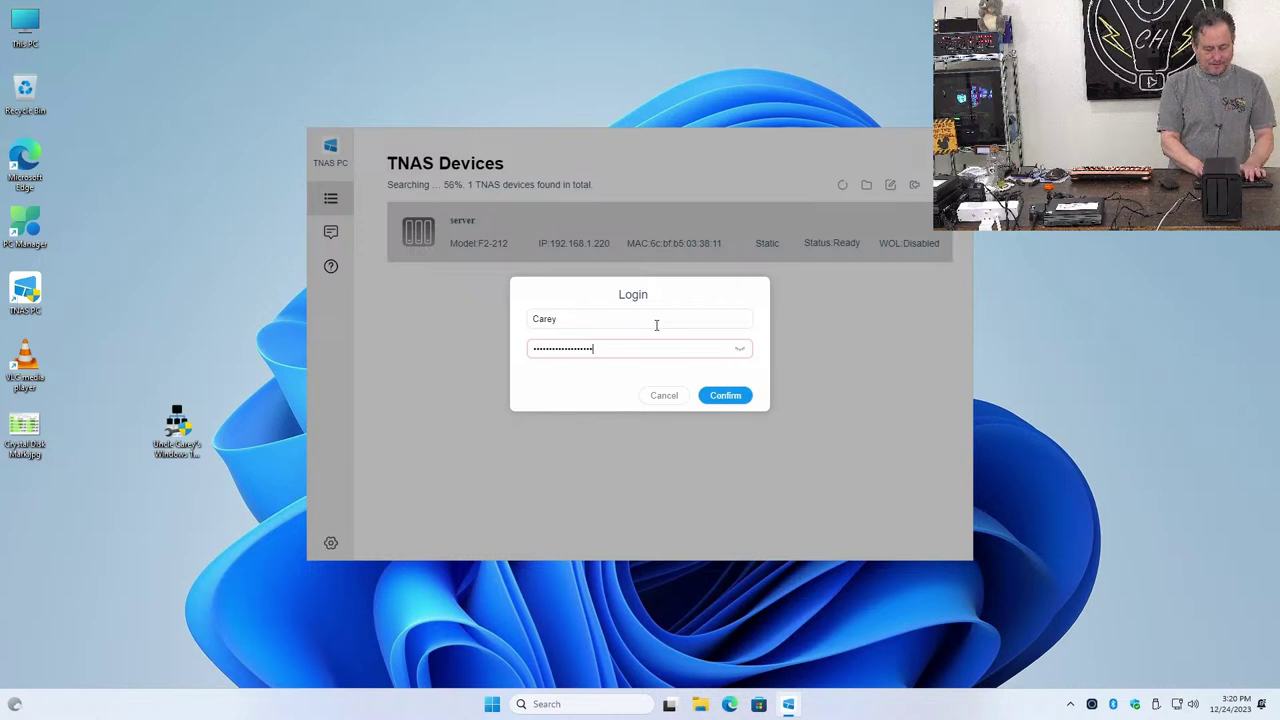
{"action": "key", "text": "Return"}
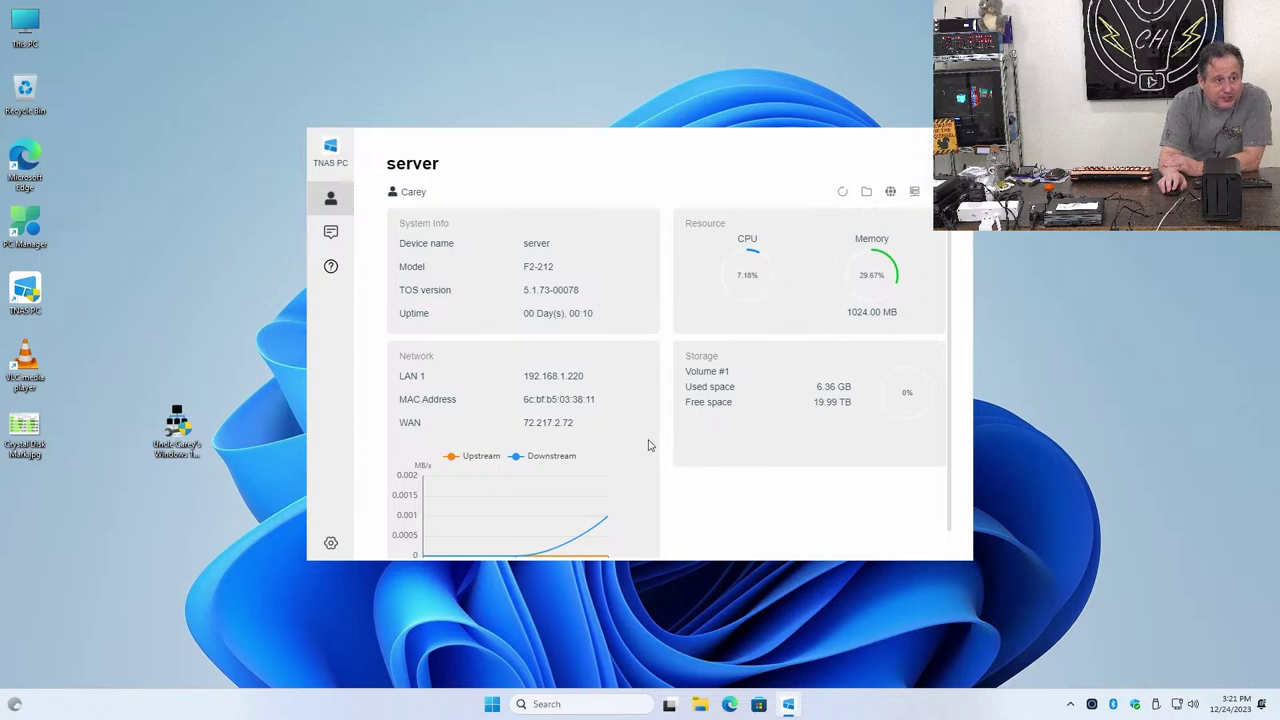
{"action": "scroll", "coordinate": [569, 437], "scroll_direction": "down", "scroll_amount": 1}
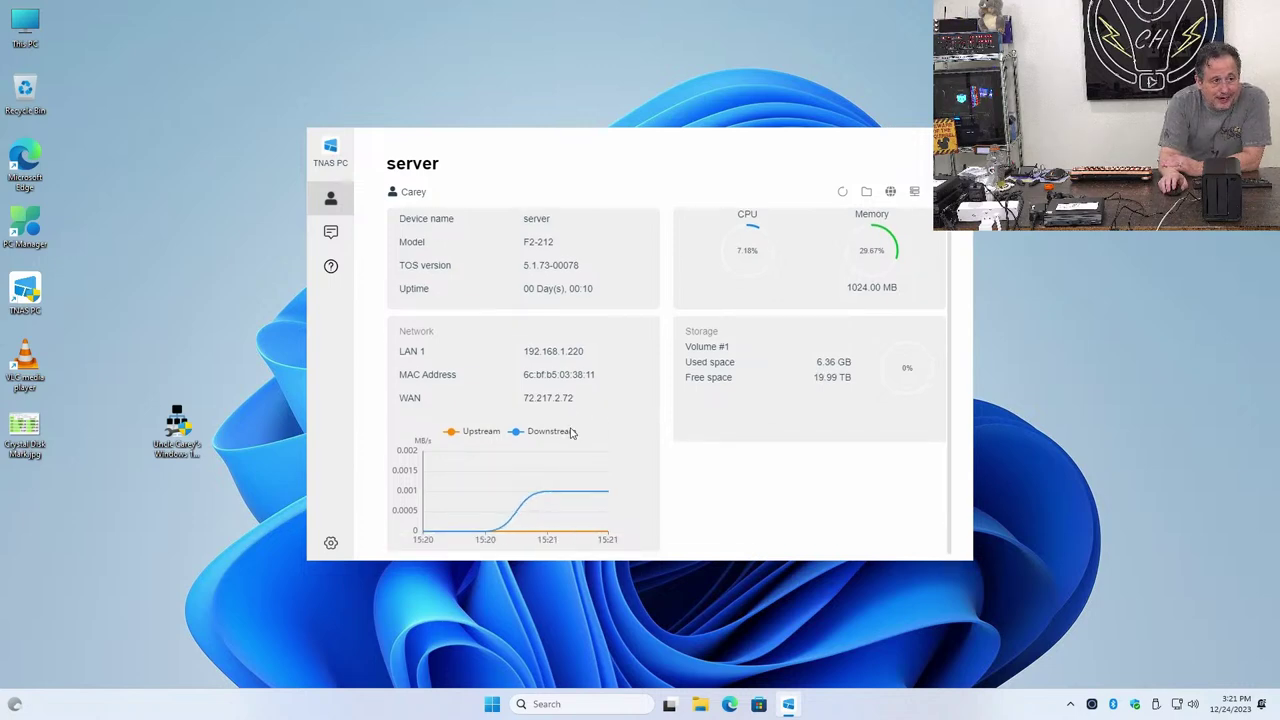
{"action": "mouse_move", "coordinate": [548, 475]}
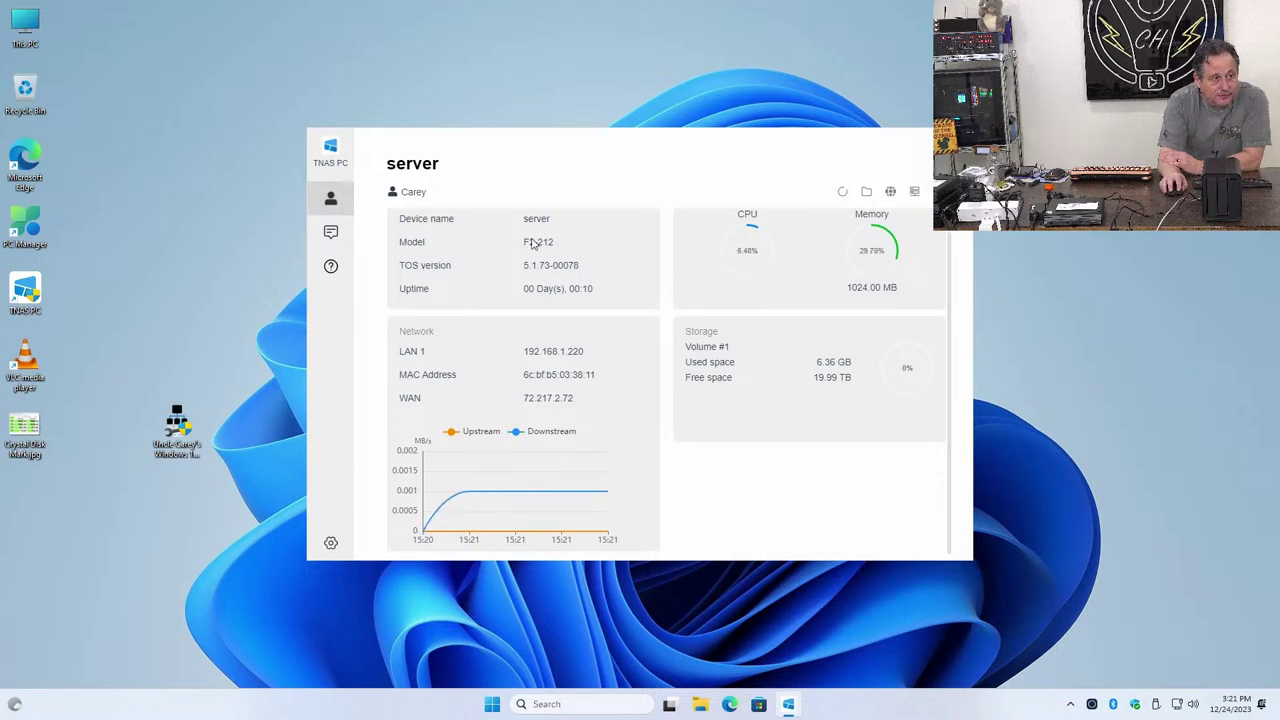
{"action": "left_click", "coordinate": [340, 199]}
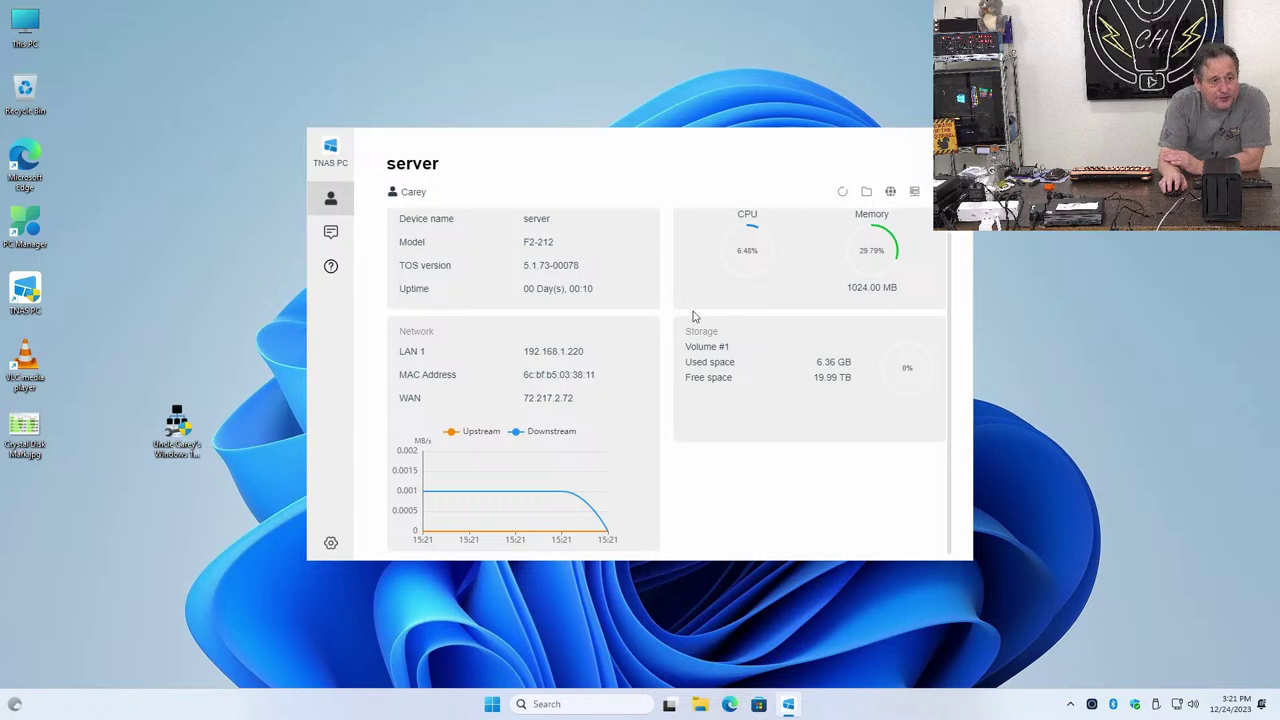
{"action": "left_click", "coordinate": [334, 543]}
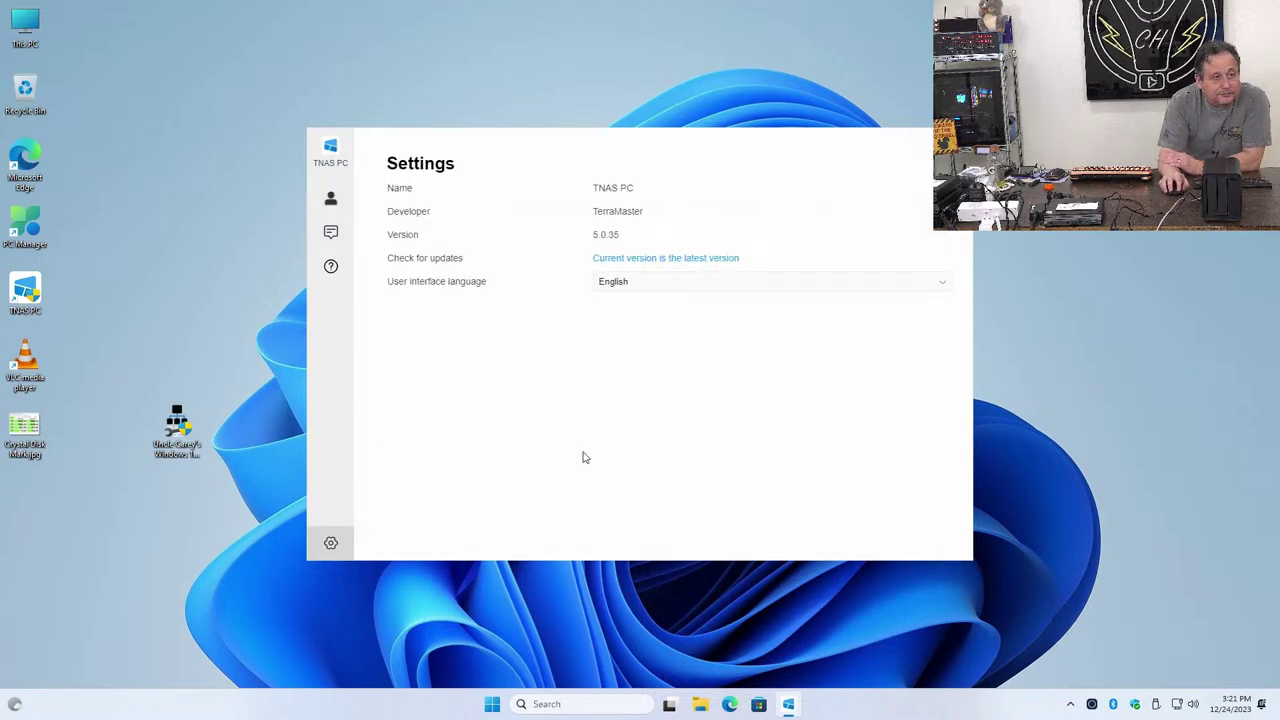
{"action": "left_click", "coordinate": [318, 197]}
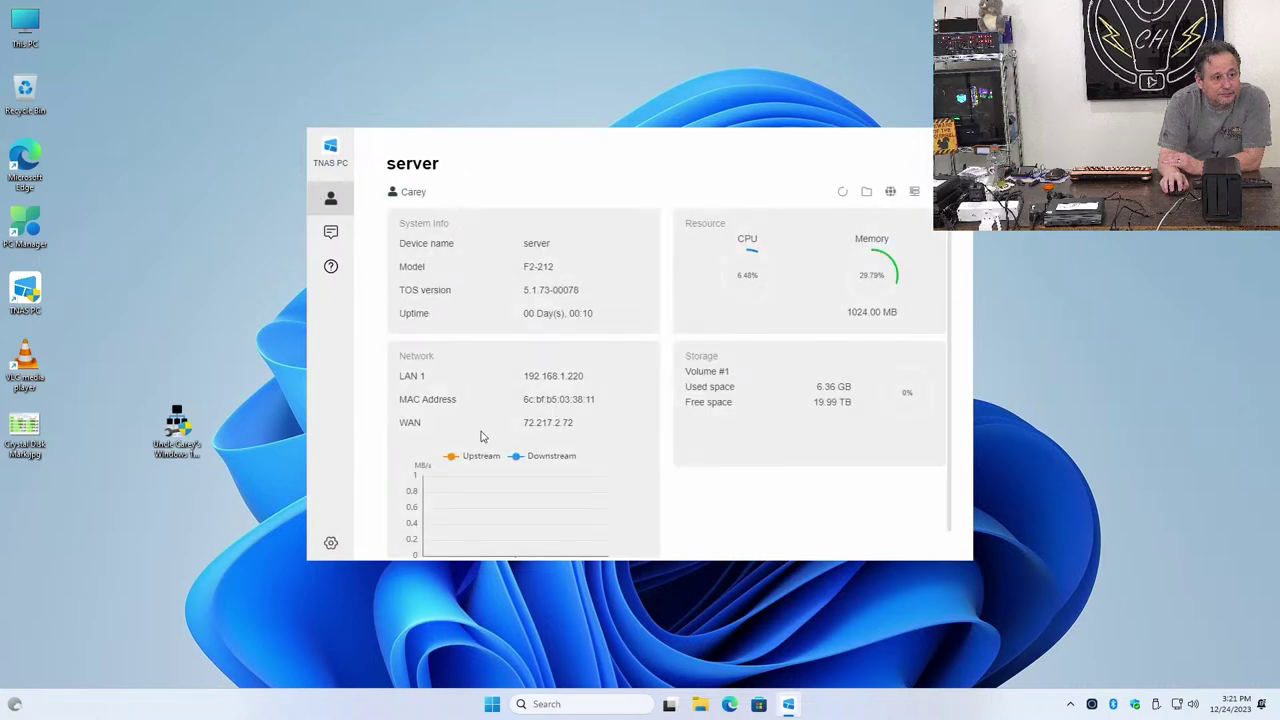
{"action": "scroll", "coordinate": [705, 432], "scroll_direction": "down", "scroll_amount": 1}
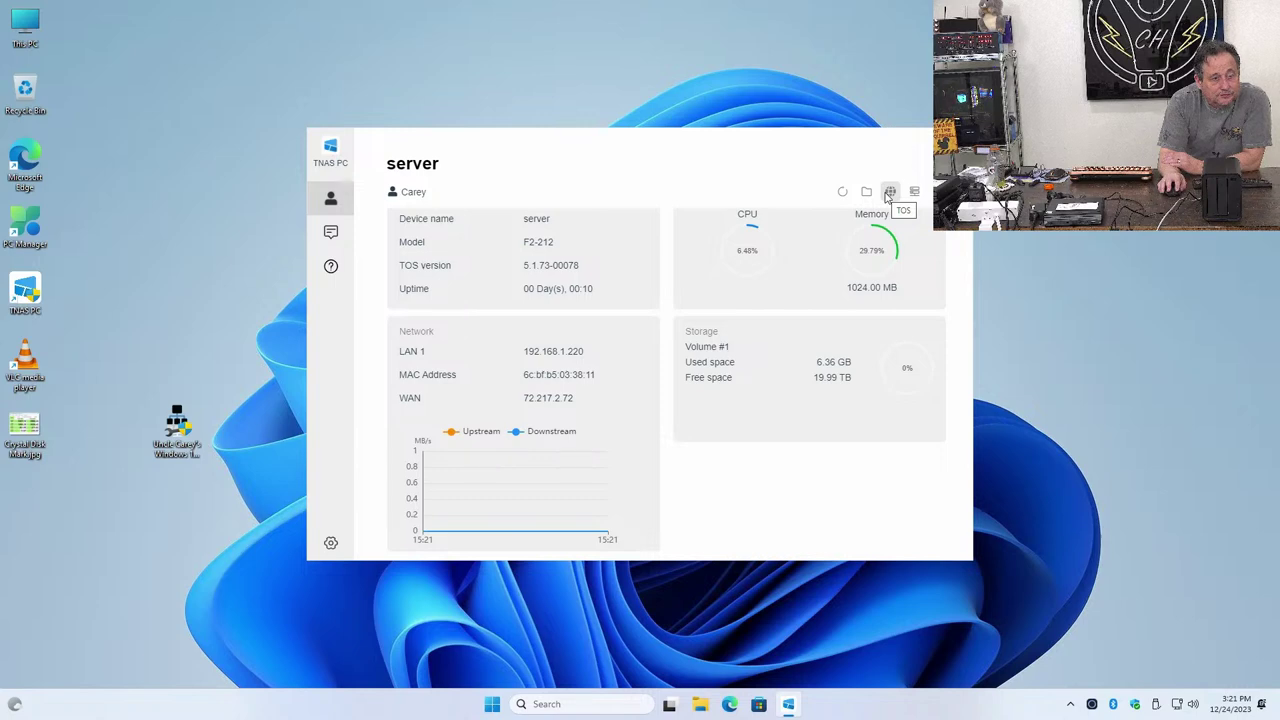
Open the TOS web desktop past the certificate warning and go to Control Panel > Network
{"action": "left_click", "coordinate": [888, 193]}
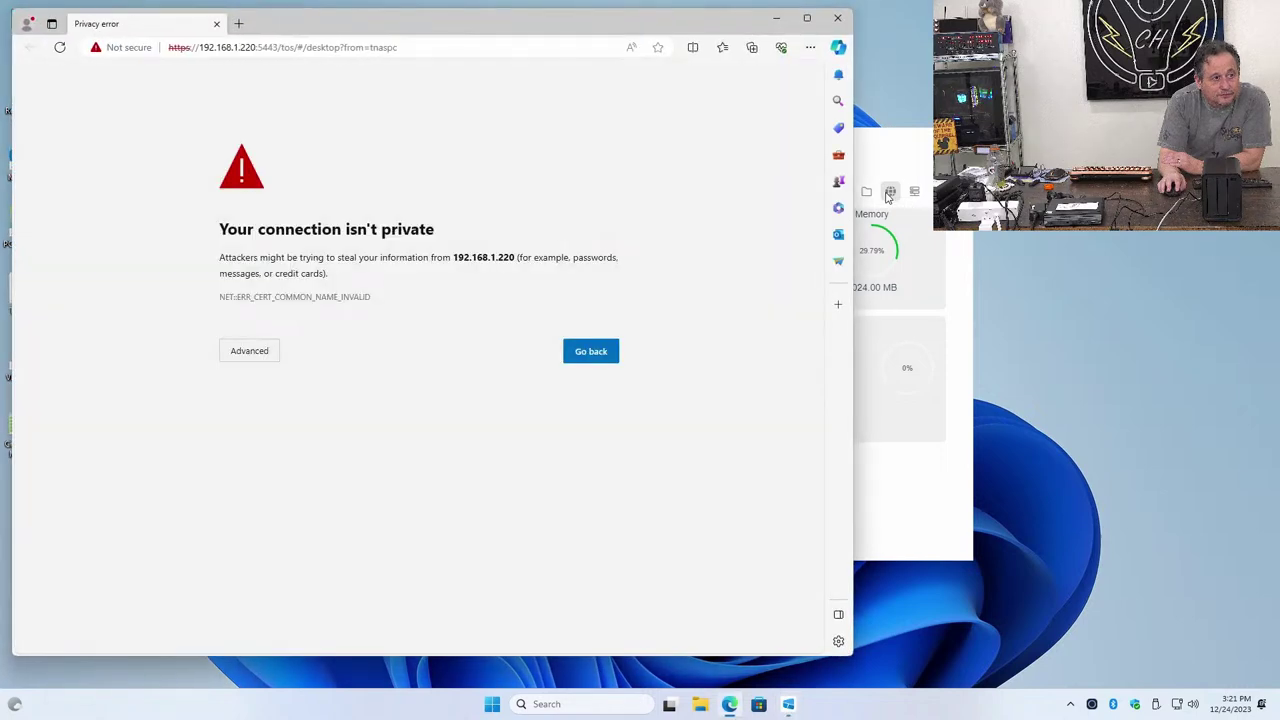
{"action": "left_click", "coordinate": [247, 354]}
{"action": "left_click", "coordinate": [290, 438]}
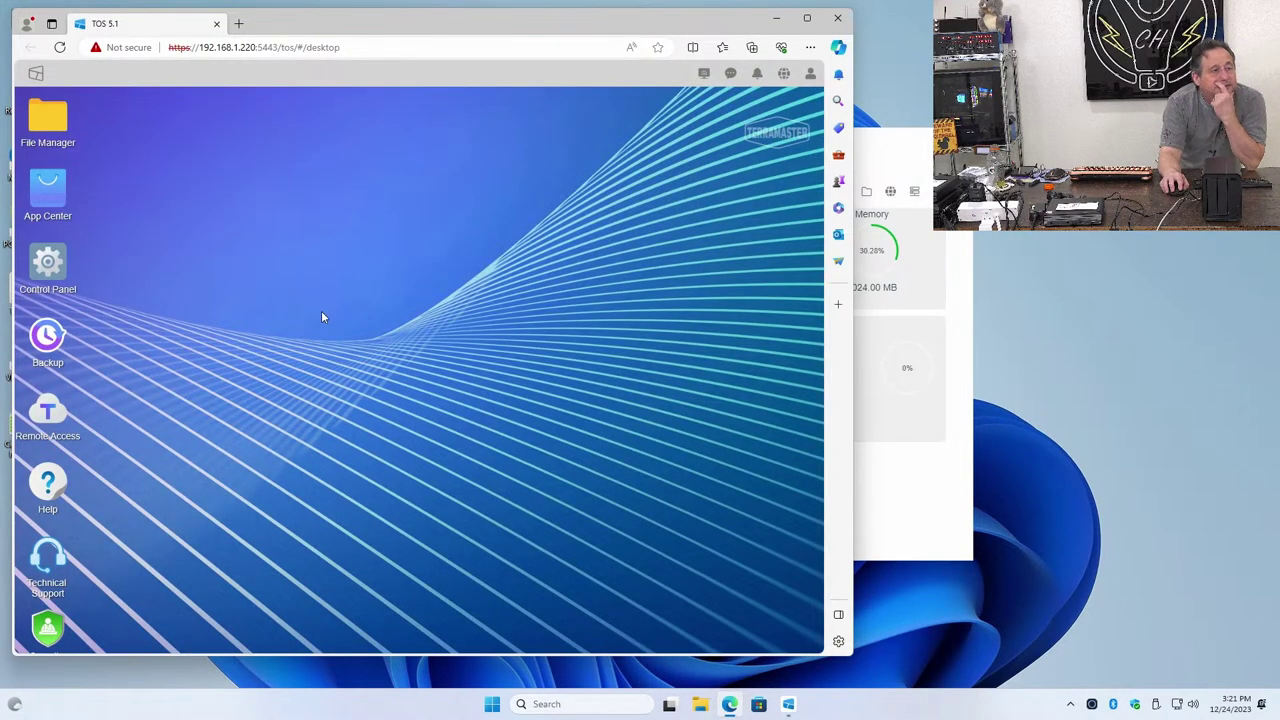
{"action": "left_click", "coordinate": [38, 298]}
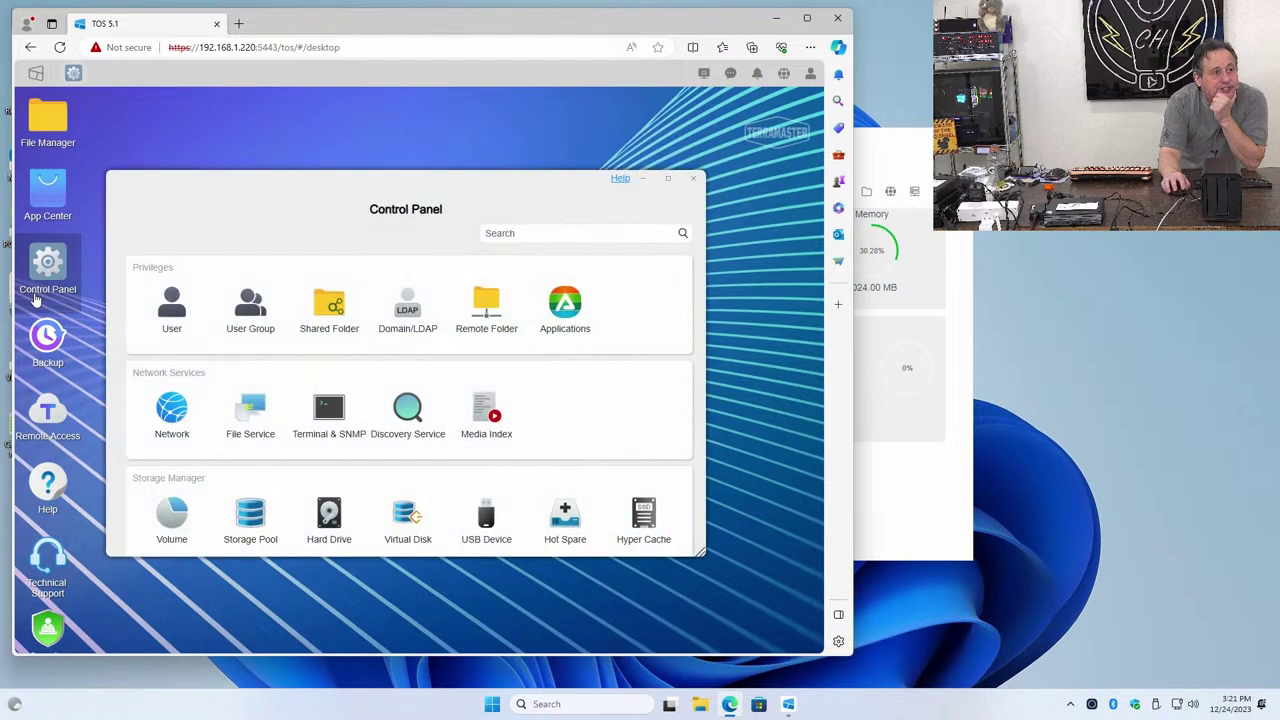
{"action": "left_click", "coordinate": [145, 409]}
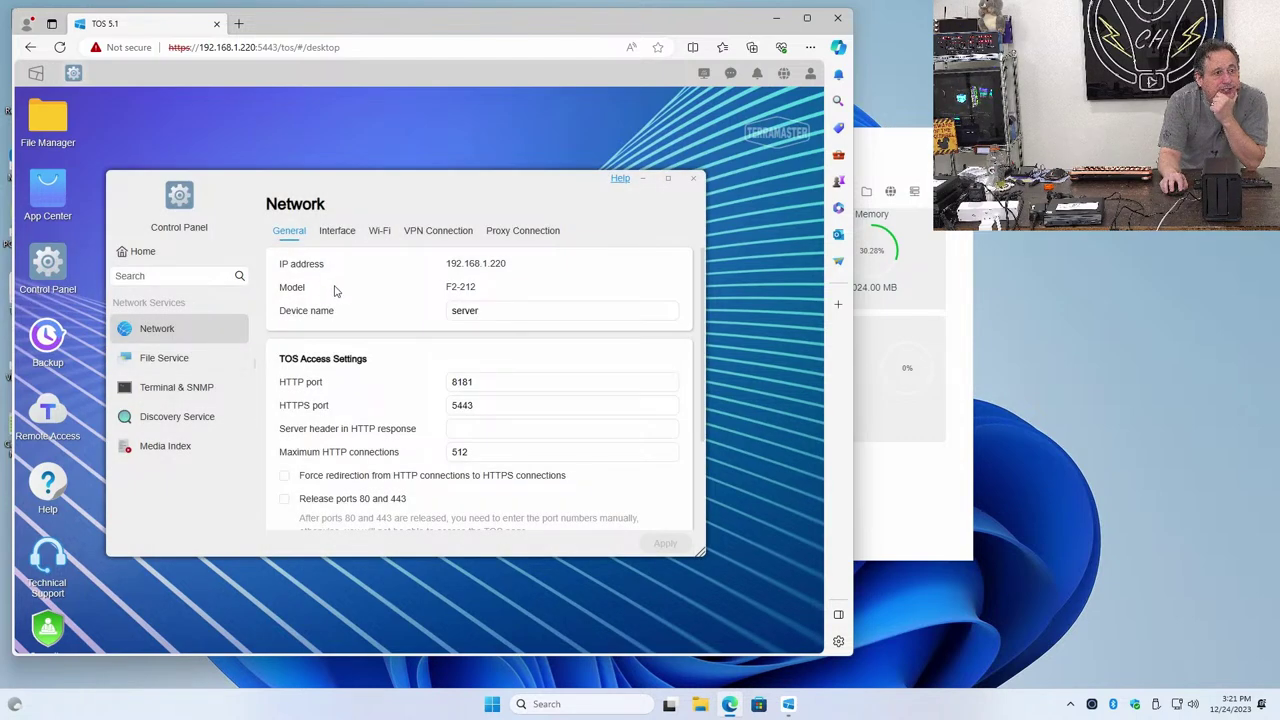
Check the network interfaces, LAN 1, Wi-Fi, VPN and proxy tabs, ending on File Service
{"action": "scroll", "coordinate": [371, 368], "scroll_direction": "down", "scroll_amount": 1}
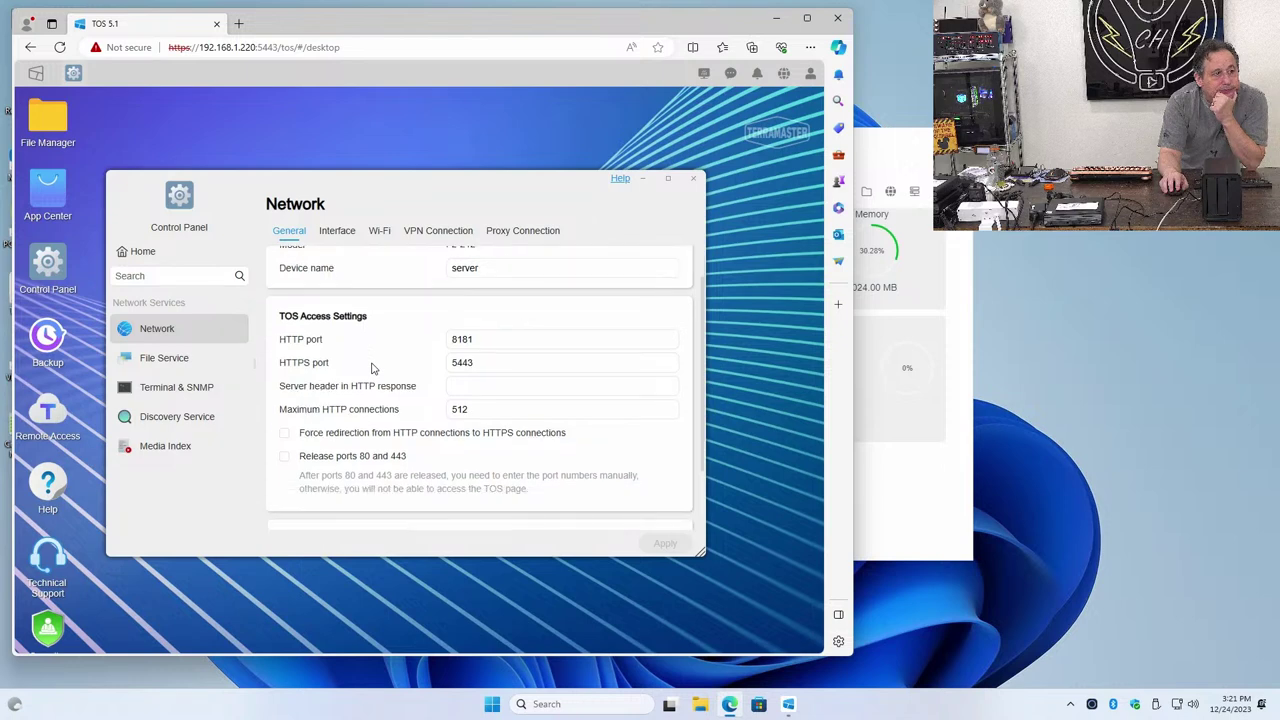
{"action": "scroll", "coordinate": [371, 368], "scroll_direction": "down", "scroll_amount": 2}
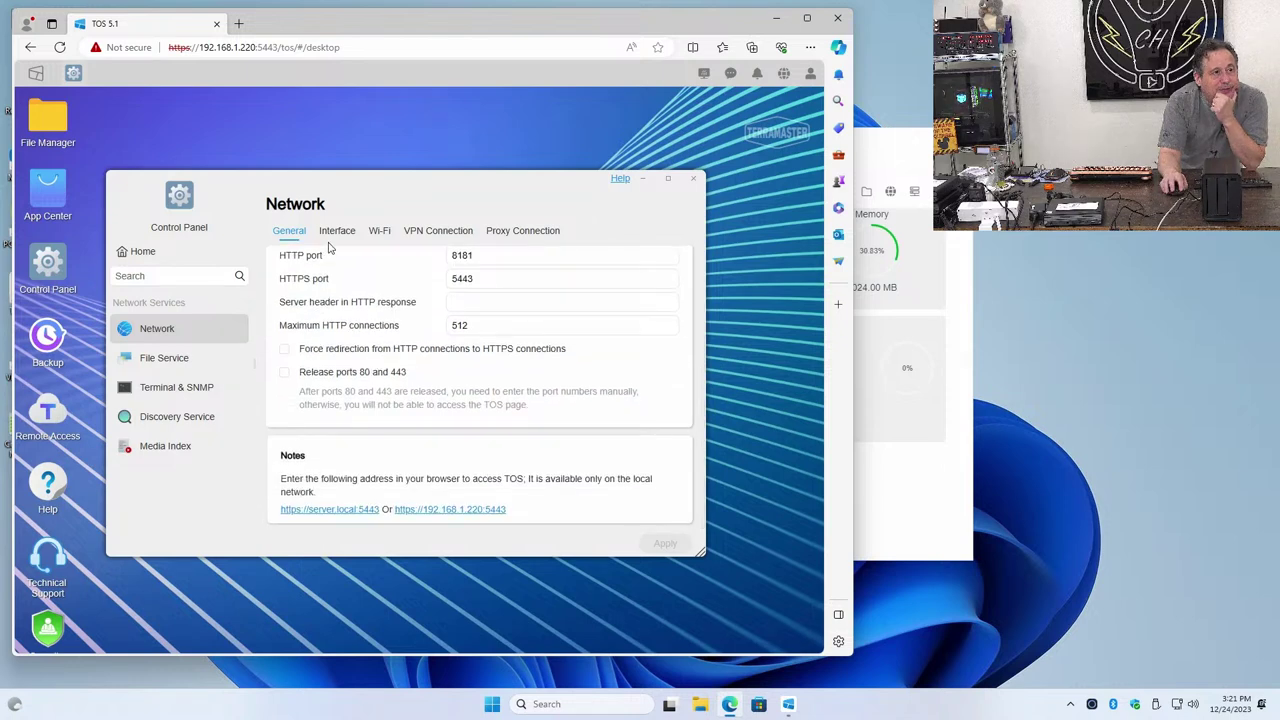
{"action": "scroll", "coordinate": [355, 300], "scroll_direction": "up", "scroll_amount": 3}
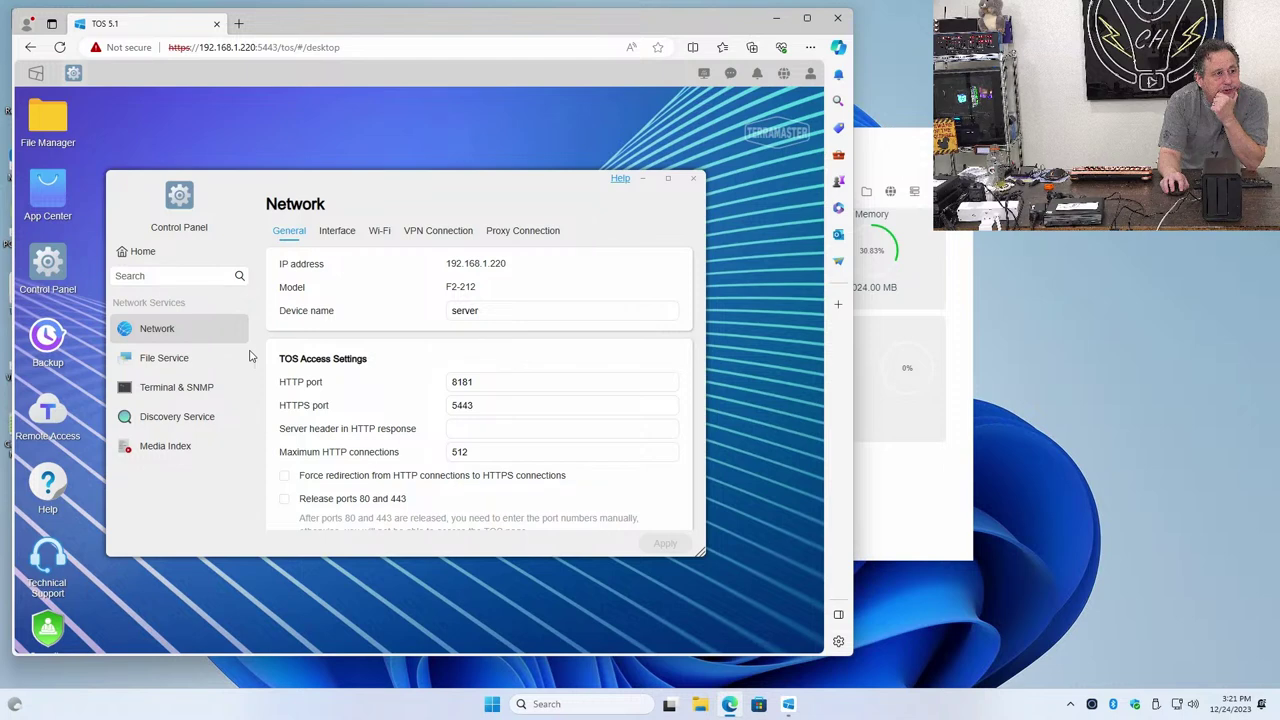
{"action": "left_click", "coordinate": [336, 230]}
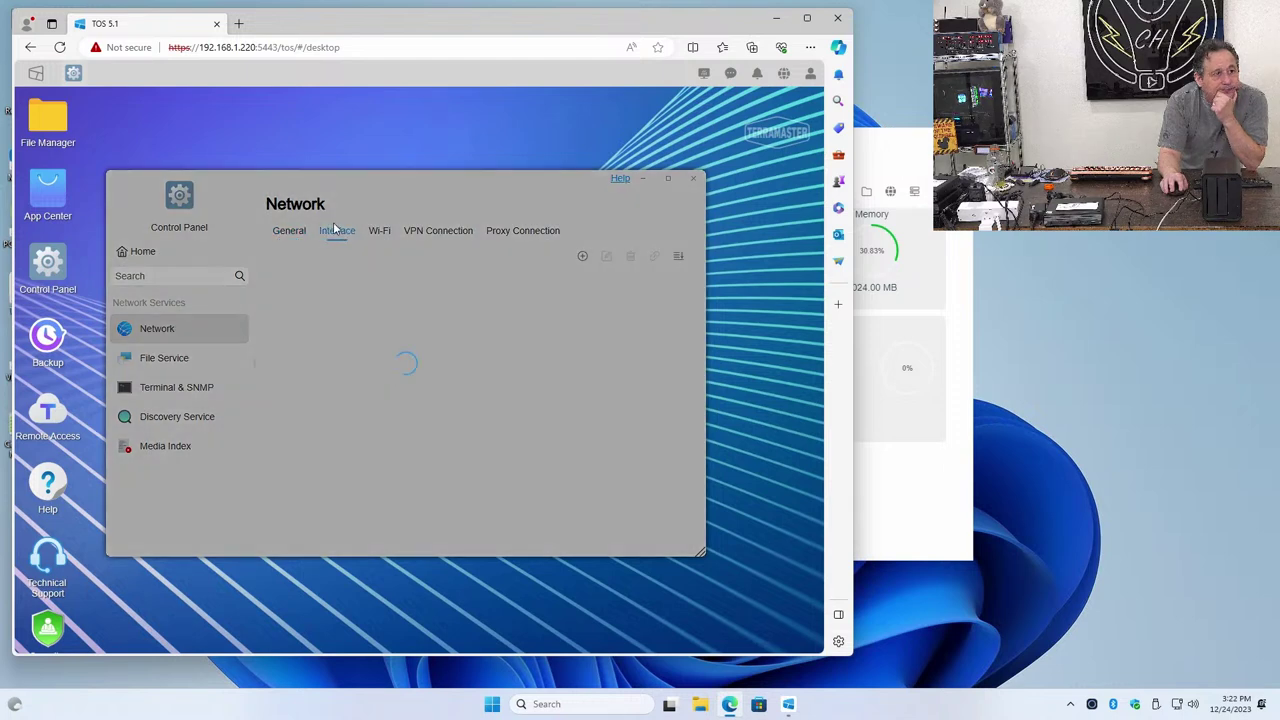
{"action": "left_click", "coordinate": [340, 282]}
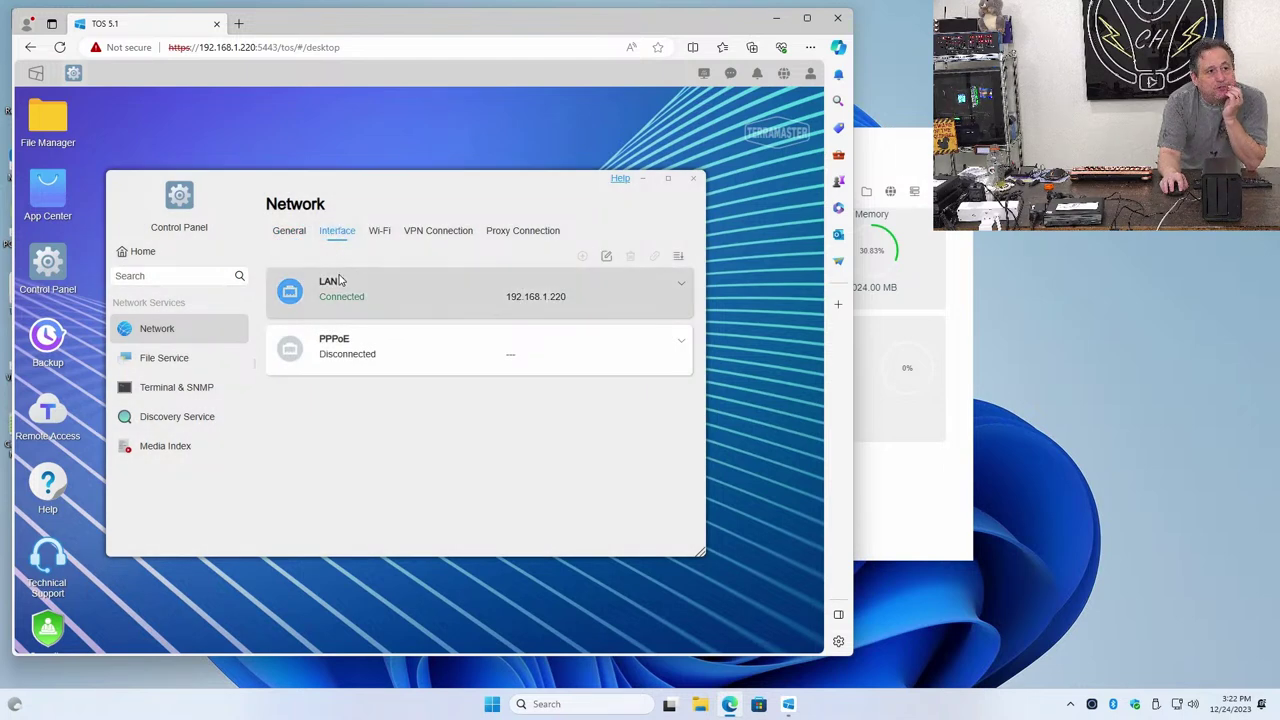
{"action": "left_click", "coordinate": [677, 290]}
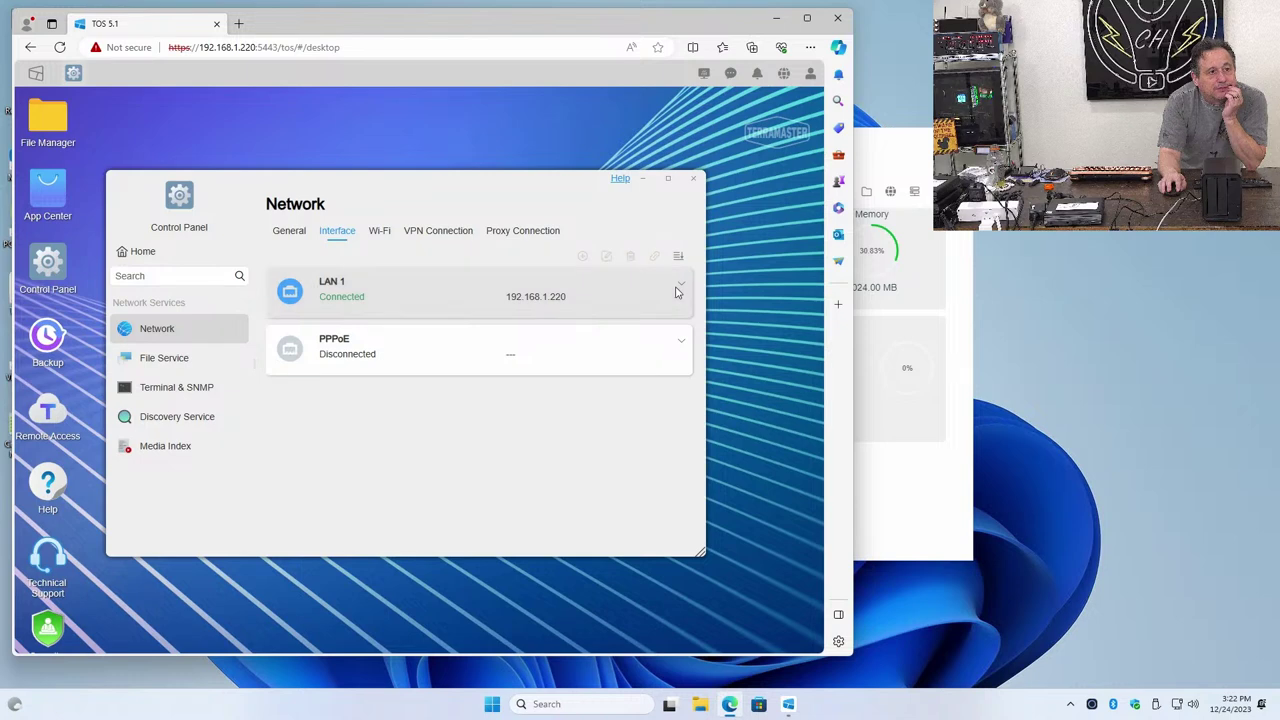
{"action": "left_click", "coordinate": [389, 237]}
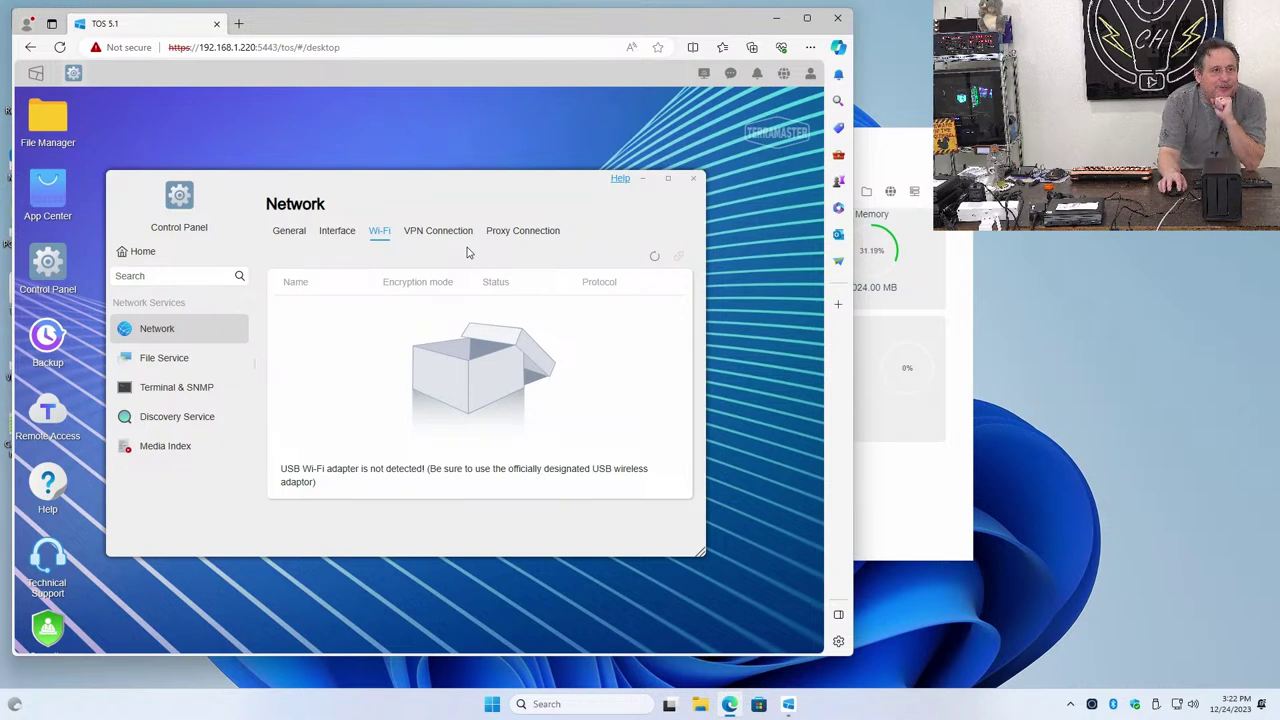
{"action": "left_click", "coordinate": [423, 229]}
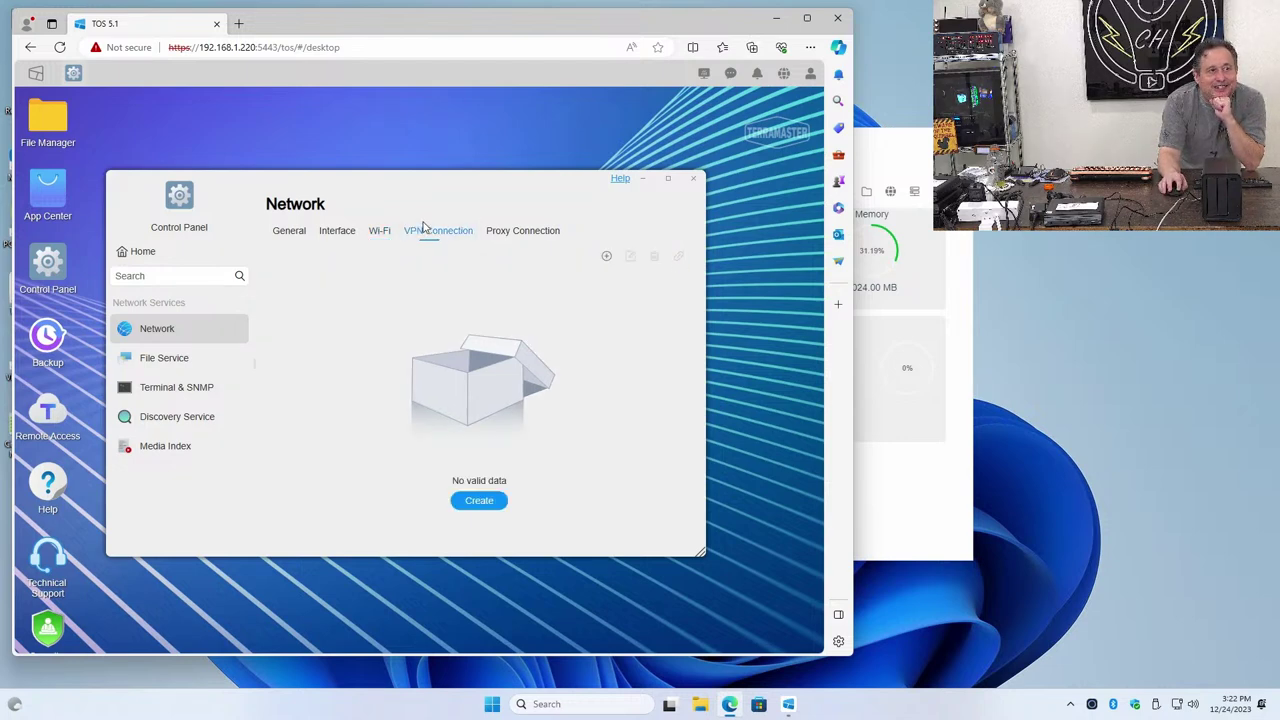
{"action": "left_click", "coordinate": [495, 232]}
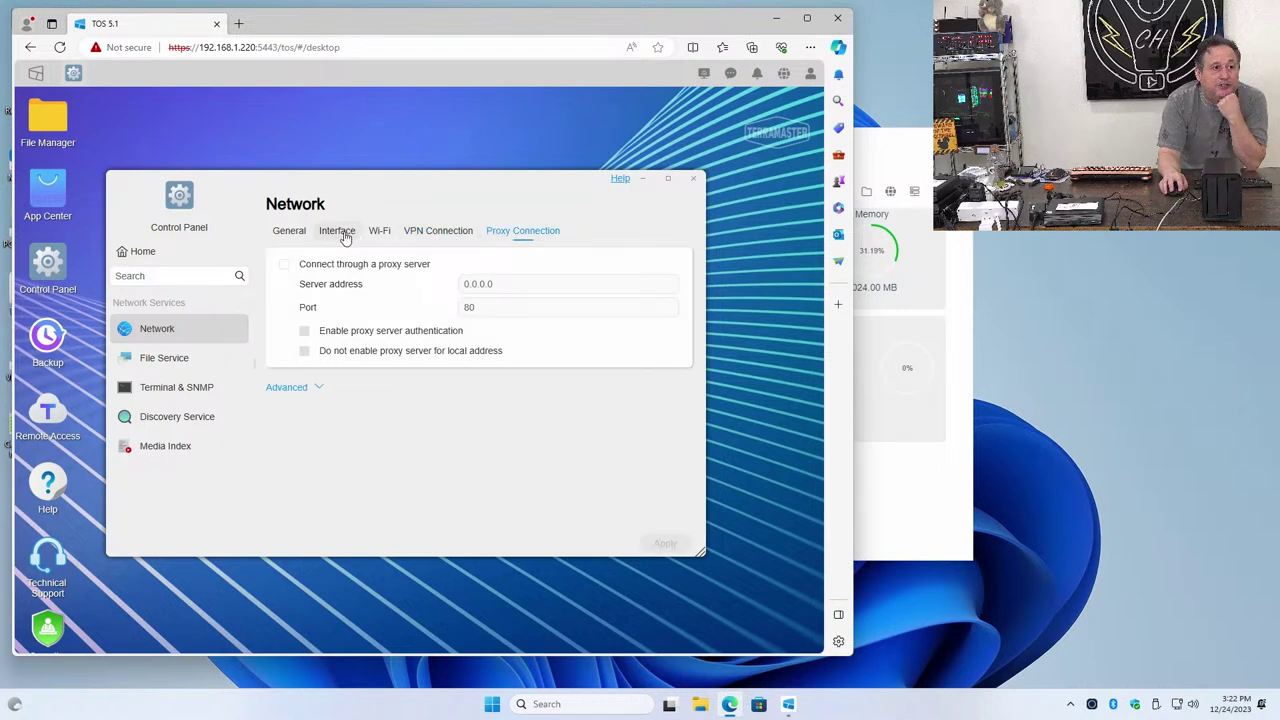
{"action": "left_click", "coordinate": [305, 240]}
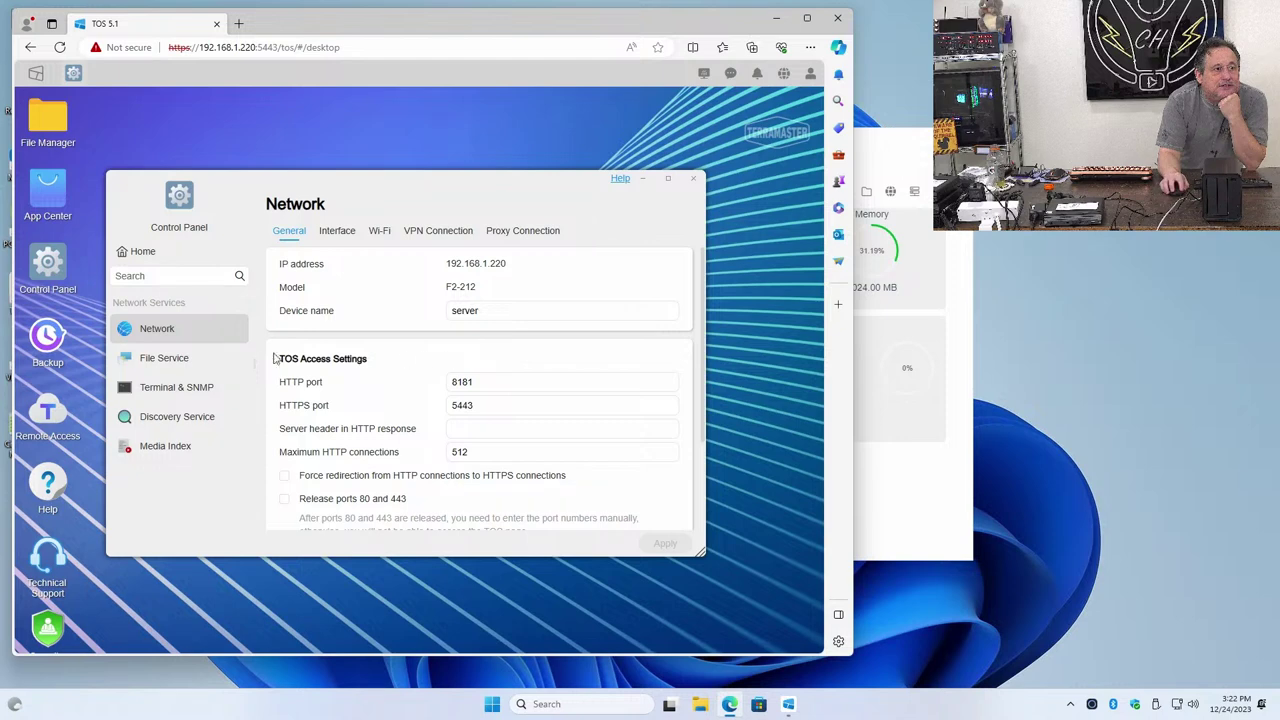
{"action": "left_click", "coordinate": [223, 367]}
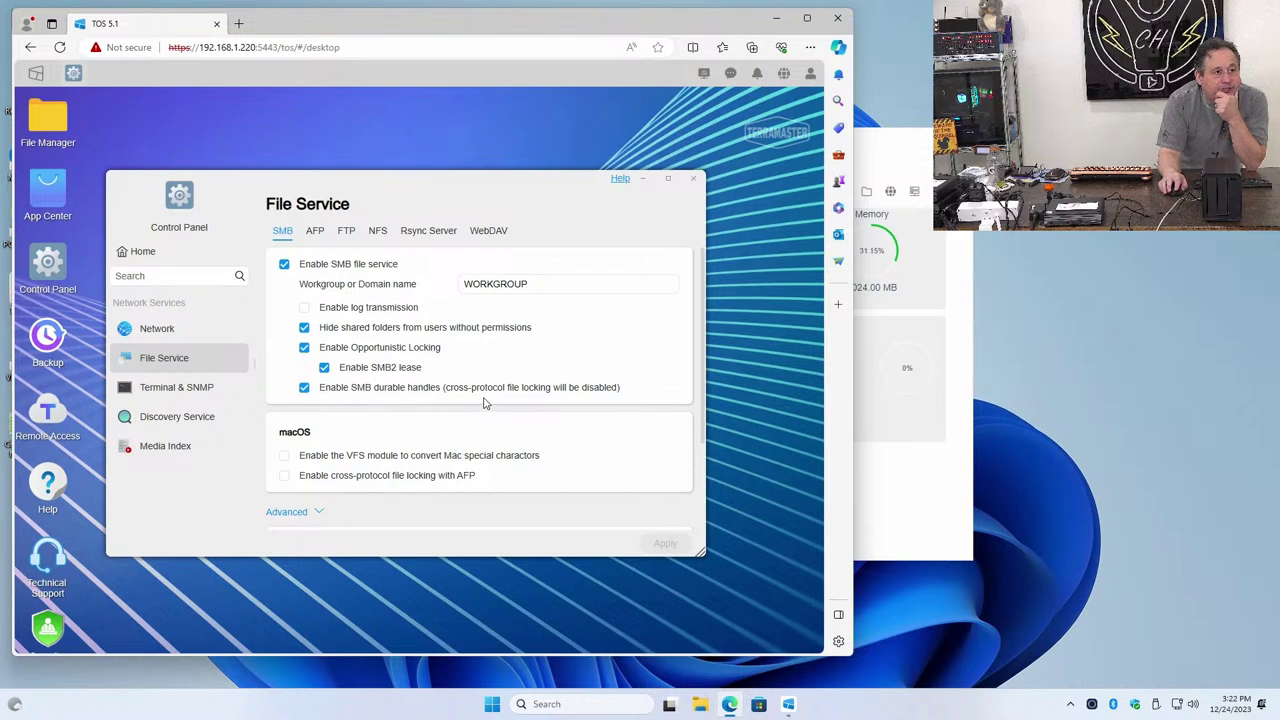
Look through the AFP, FTP, NFS, Rsync Server and WebDAV service tabs
{"action": "scroll", "coordinate": [483, 403], "scroll_direction": "down", "scroll_amount": 2}
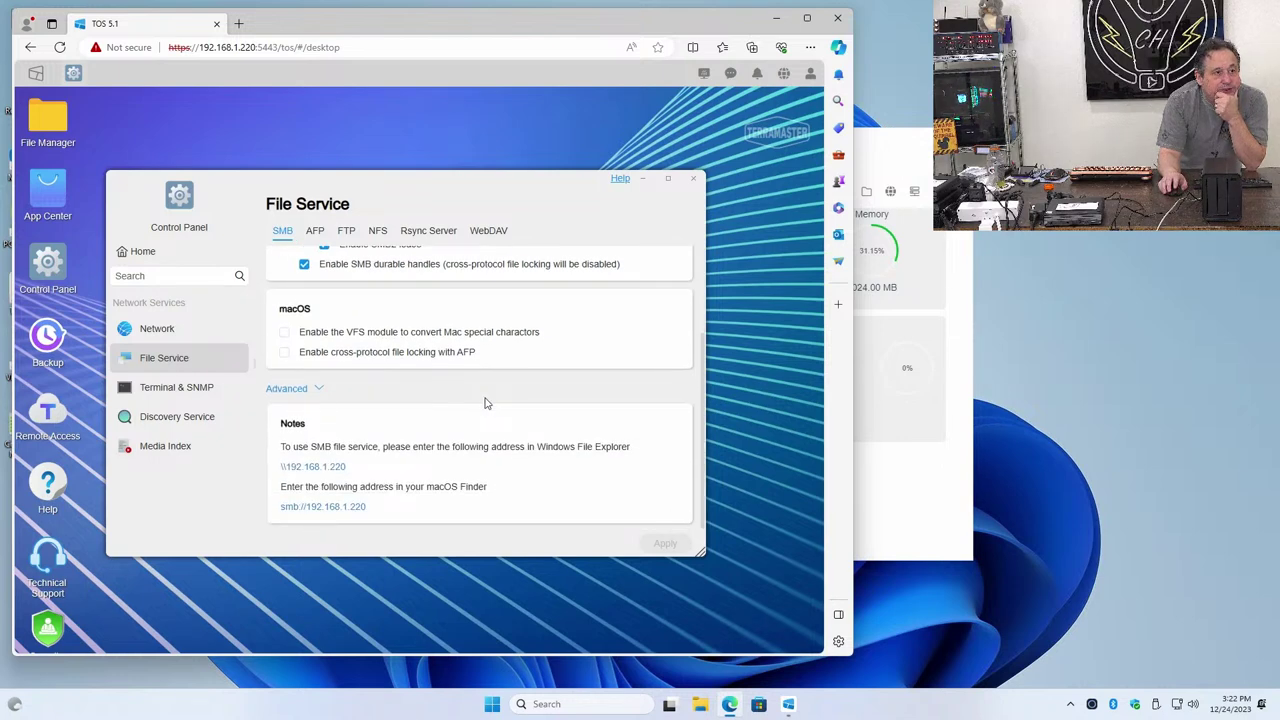
{"action": "scroll", "coordinate": [428, 367], "scroll_direction": "up", "scroll_amount": 2}
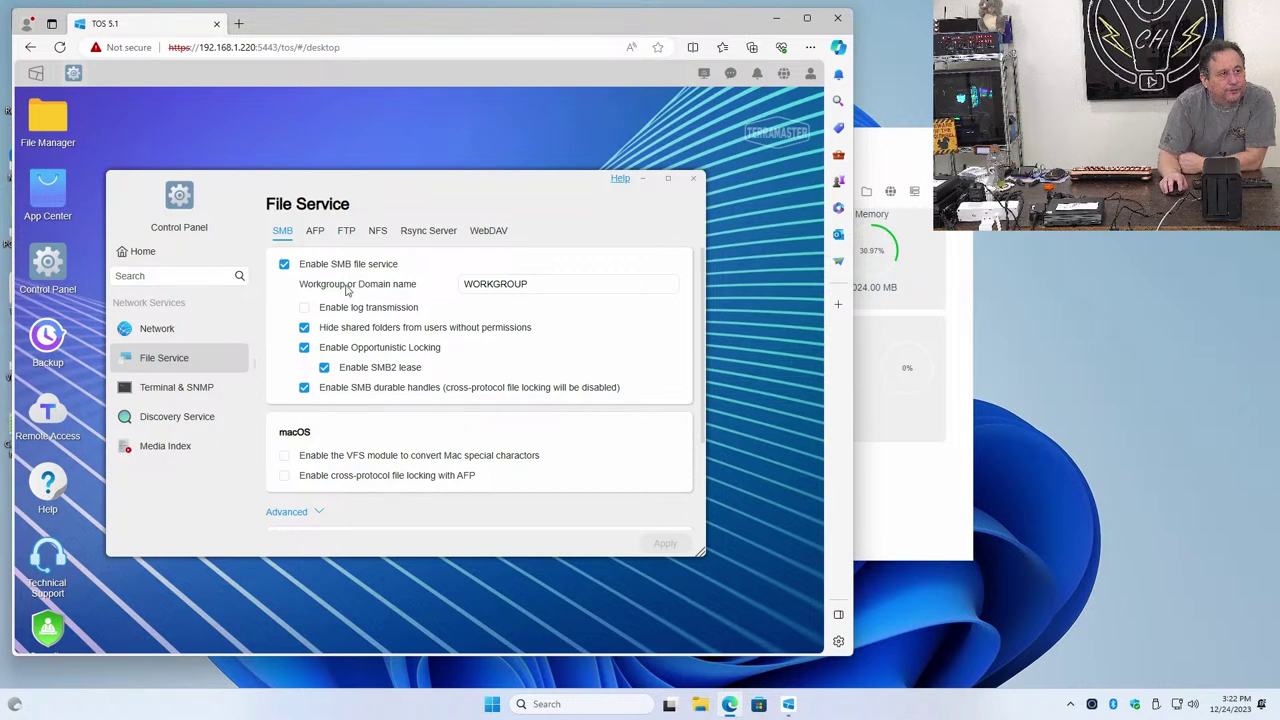
{"action": "left_click", "coordinate": [315, 232]}
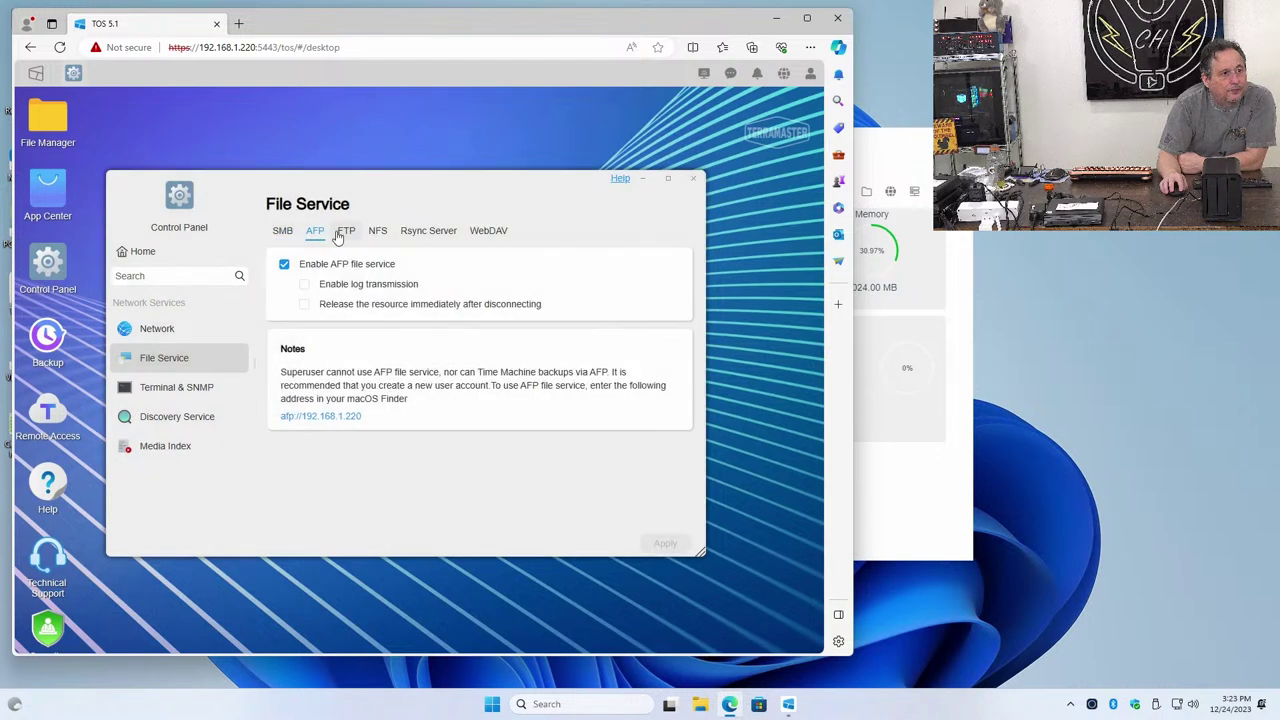
{"action": "left_click", "coordinate": [345, 232]}
{"action": "left_click", "coordinate": [376, 238]}
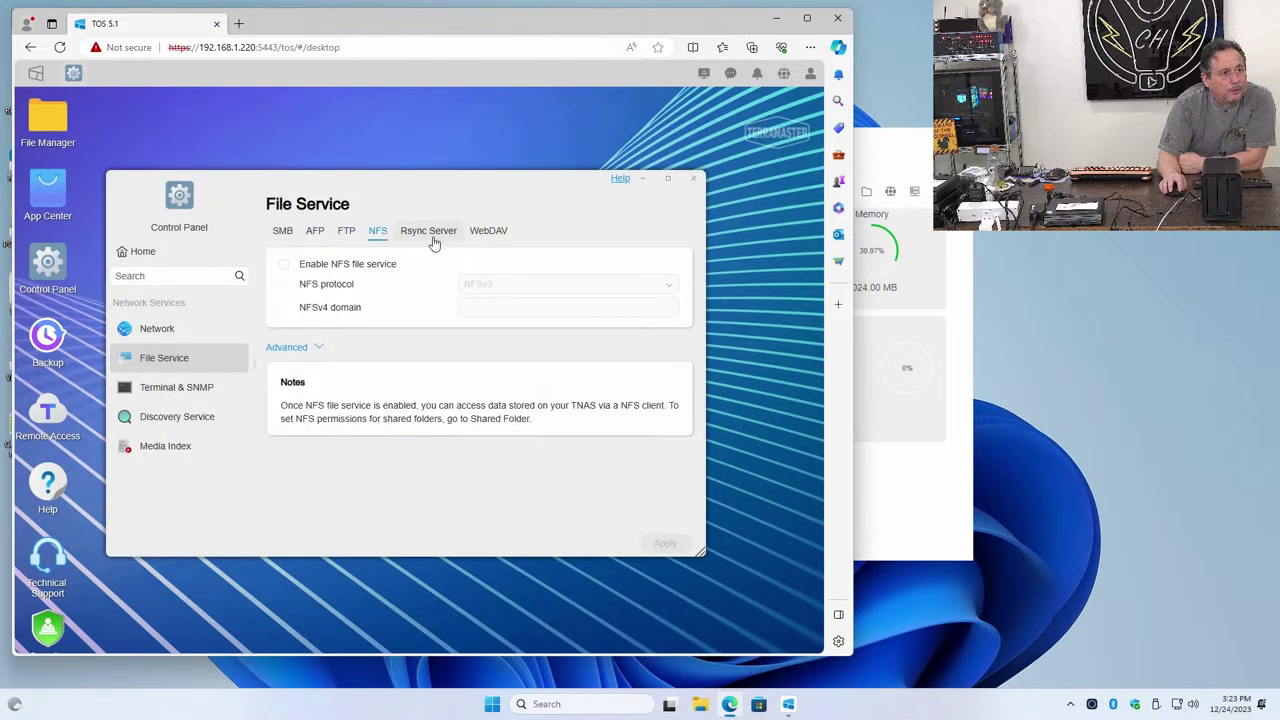
{"action": "left_click", "coordinate": [432, 239]}
{"action": "left_click", "coordinate": [487, 233]}
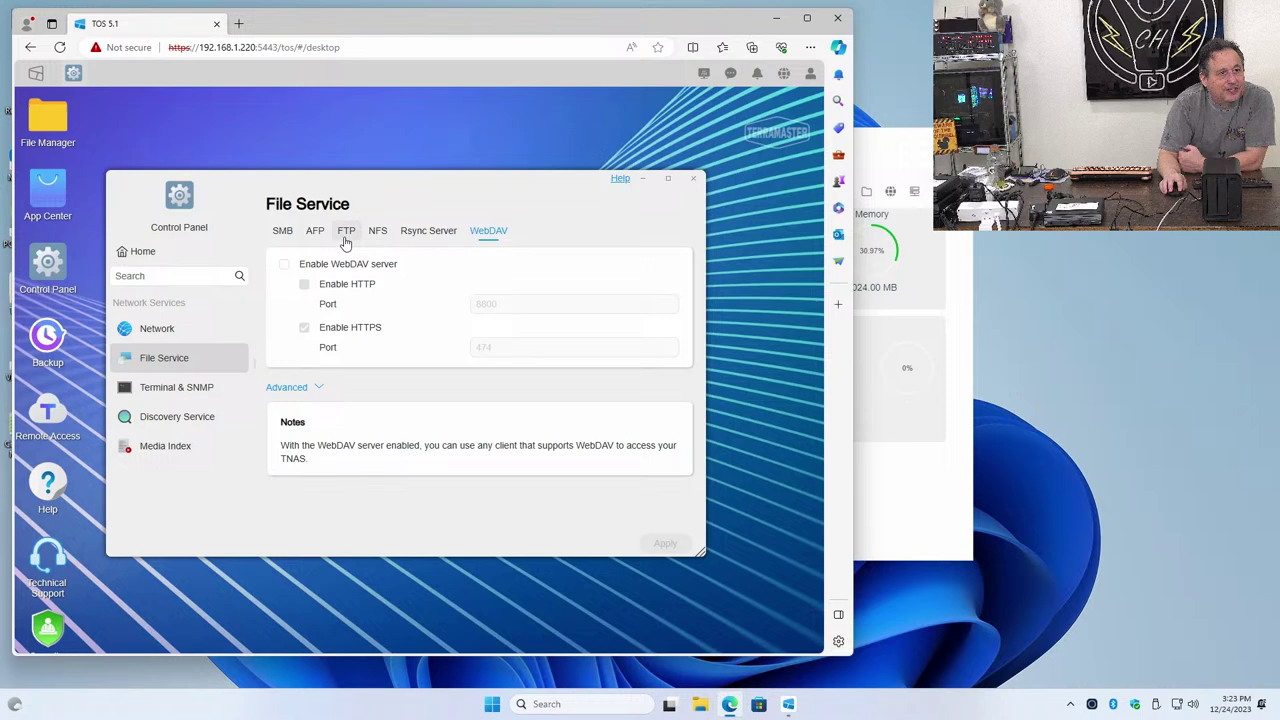
Return to SMB and expand Advanced to show the WINS, SMB version and veto options
{"action": "left_click", "coordinate": [286, 234]}
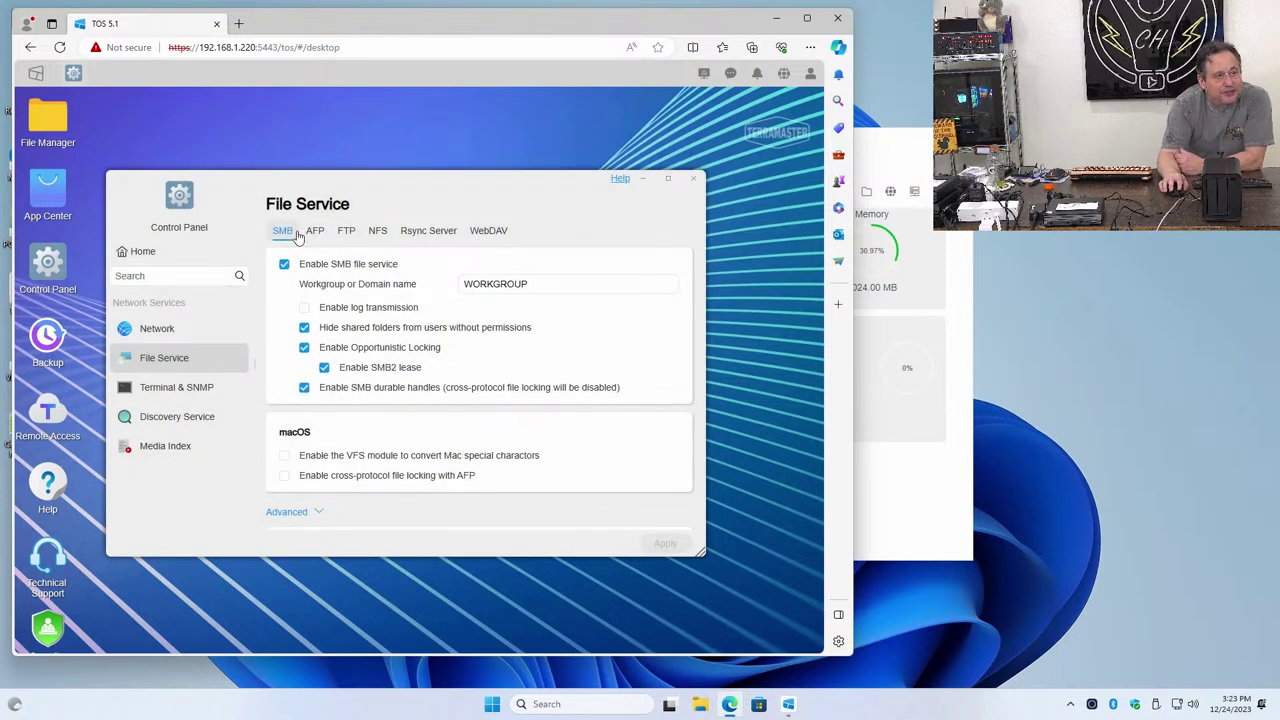
{"action": "left_click", "coordinate": [300, 513]}
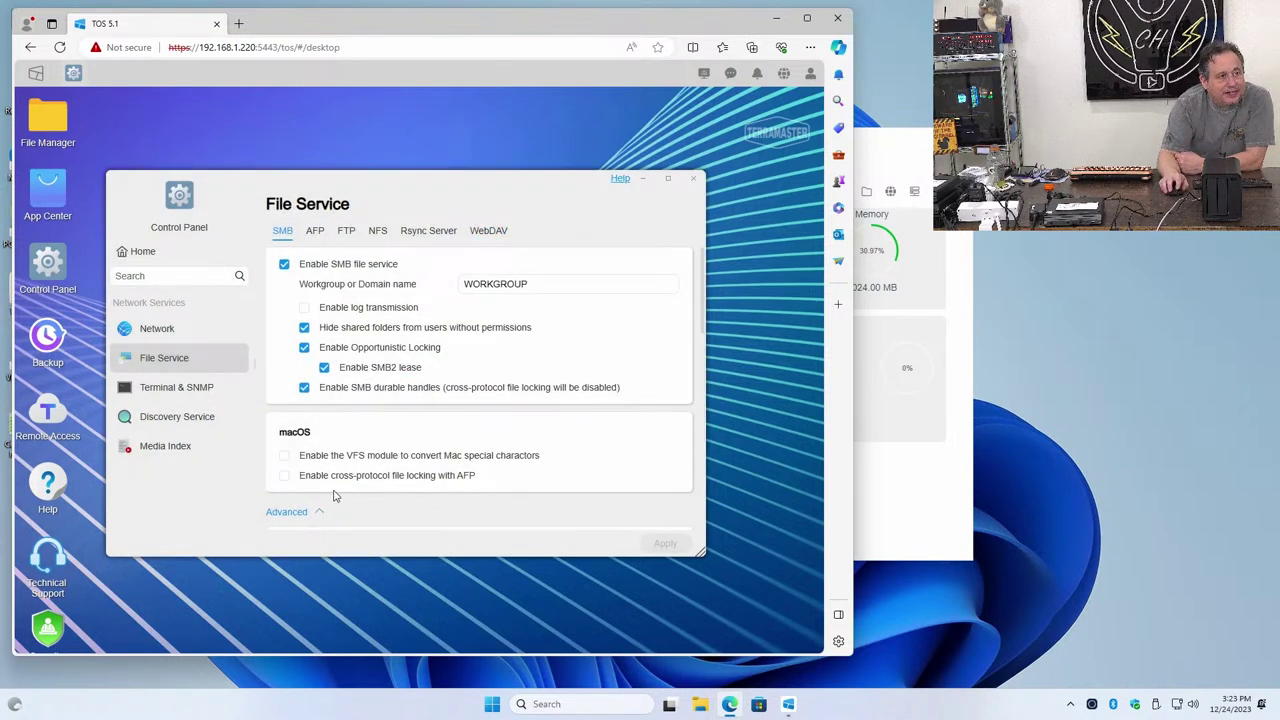
{"action": "scroll", "coordinate": [350, 480], "scroll_direction": "down", "scroll_amount": 5}
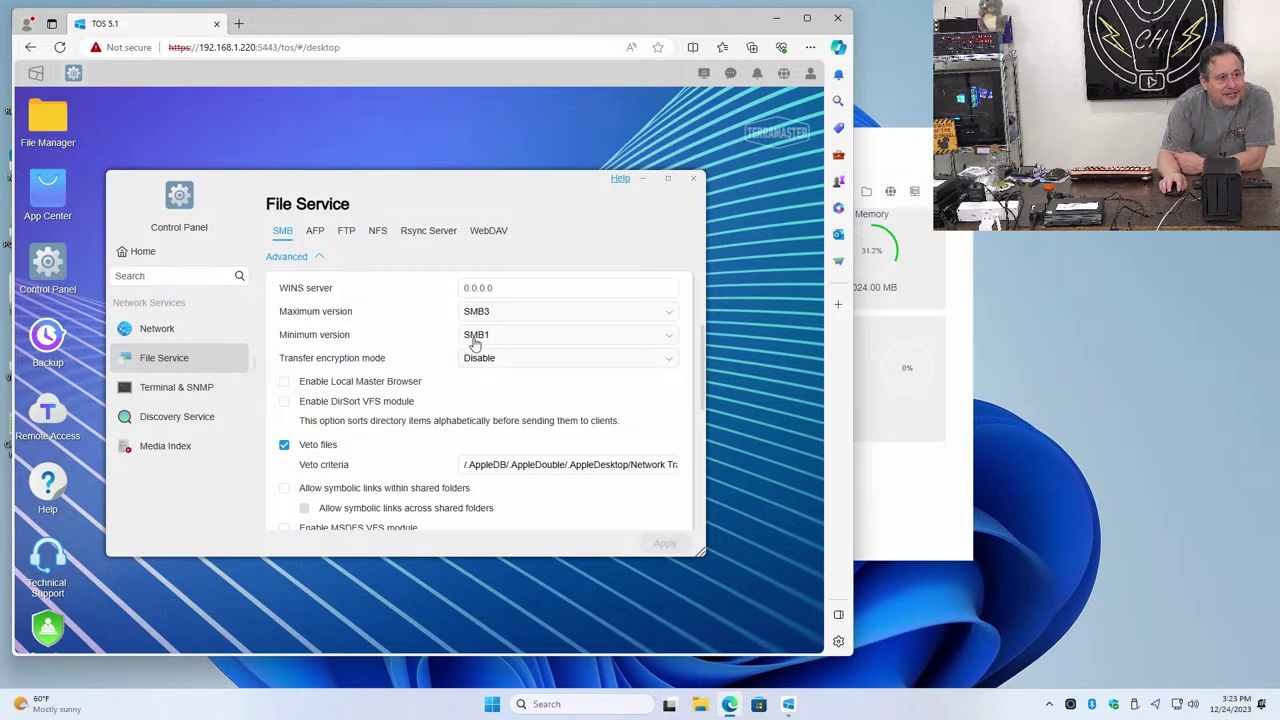
Choose SMB2 as the minimum SMB version and tick Enable Local Master Browser
{"action": "left_click", "coordinate": [475, 340]}
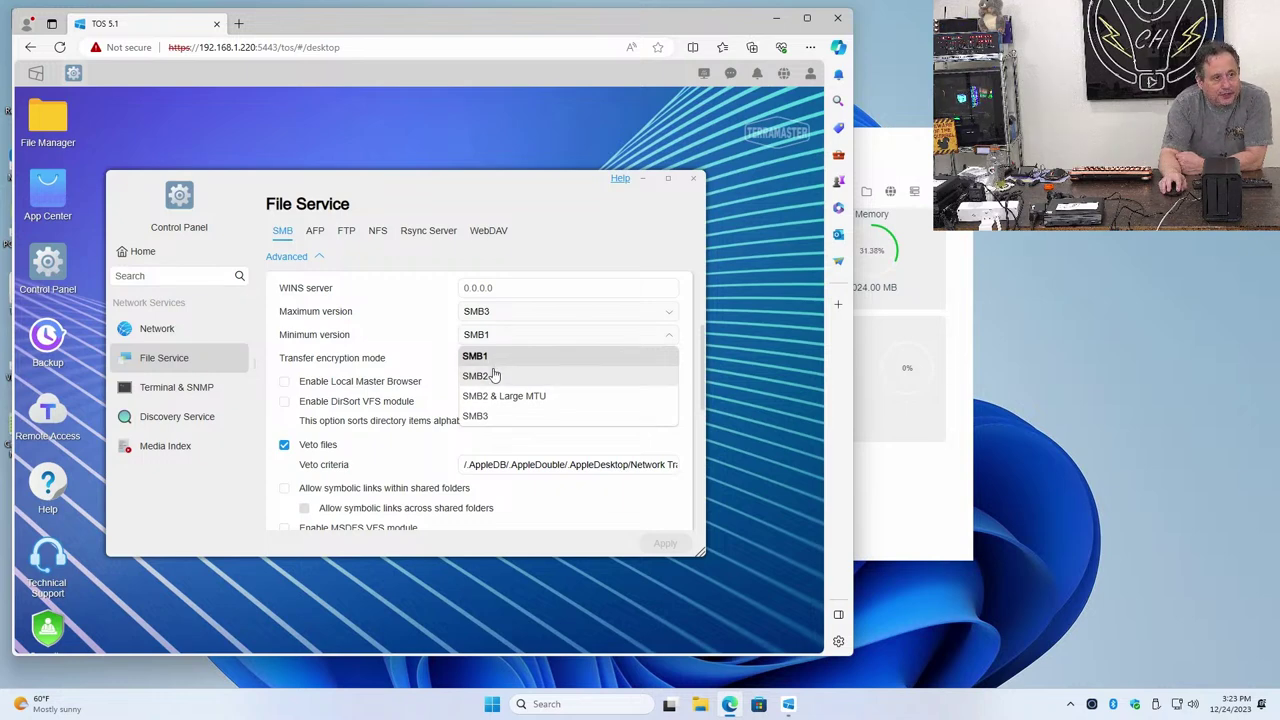
{"action": "left_click", "coordinate": [493, 375]}
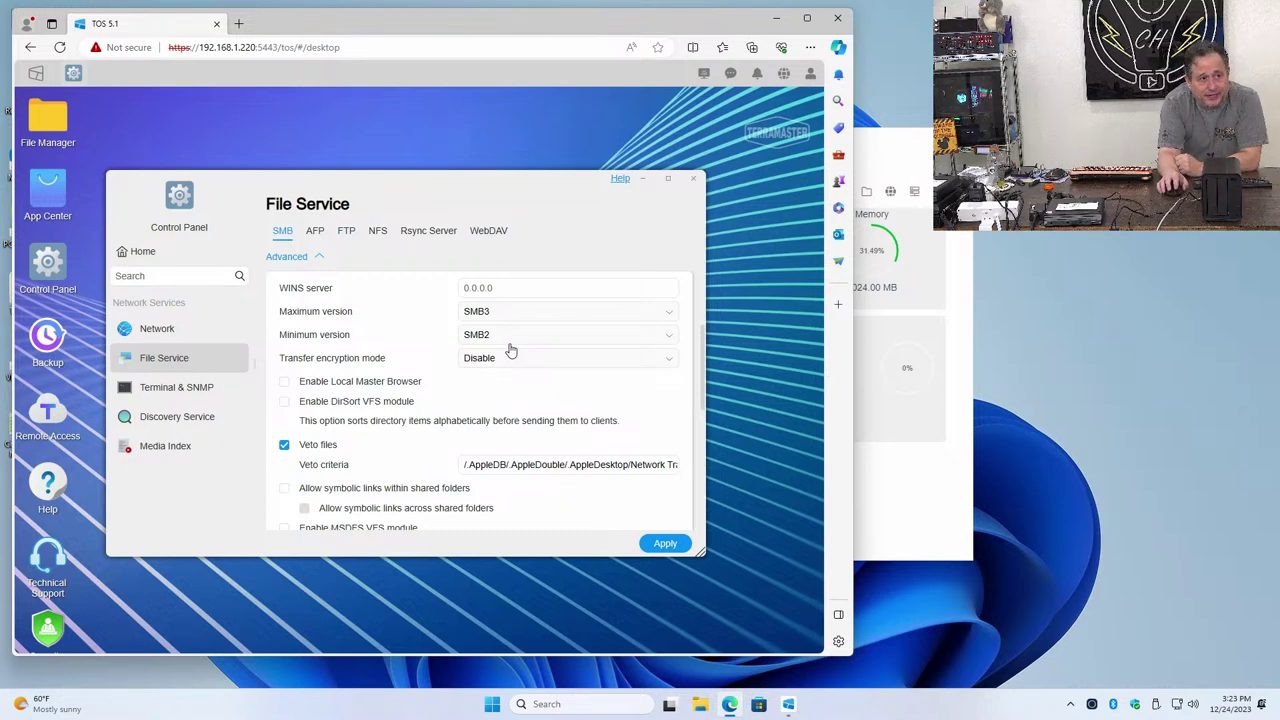
{"action": "left_click", "coordinate": [284, 382]}
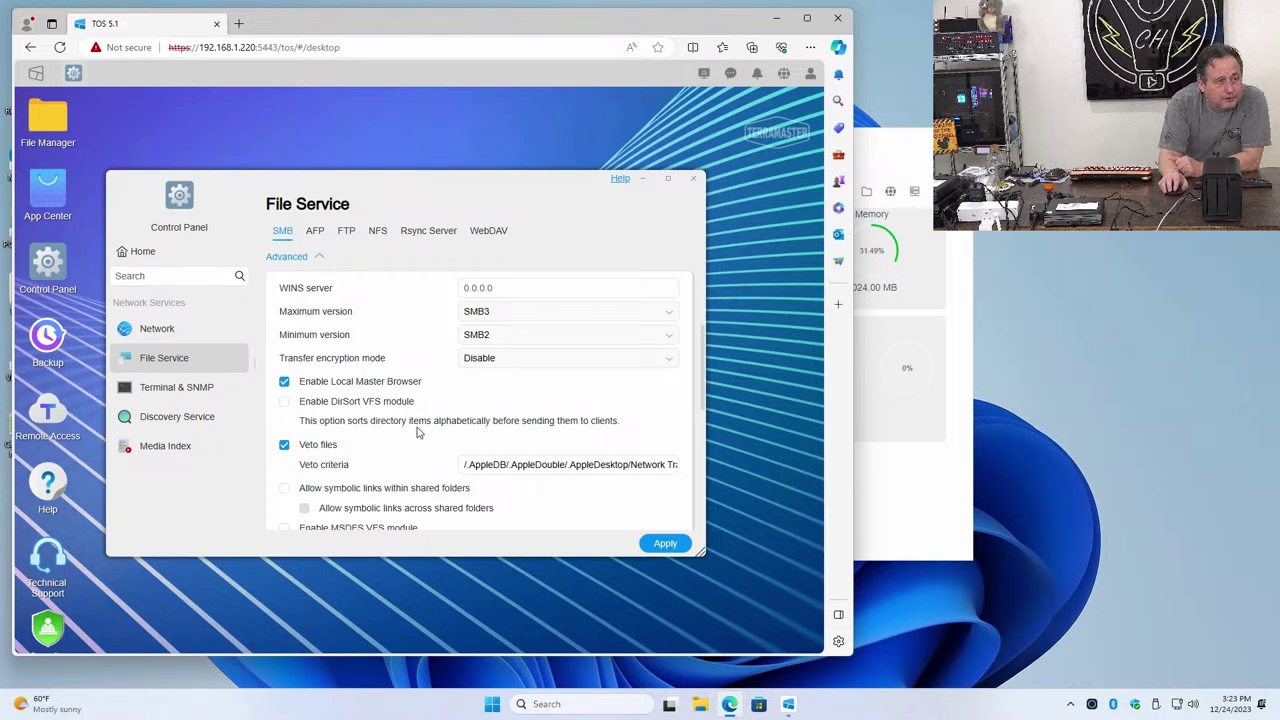
Scroll to the bottom of the SMB page and apply the changes
{"action": "scroll", "coordinate": [418, 432], "scroll_direction": "down", "scroll_amount": 1}
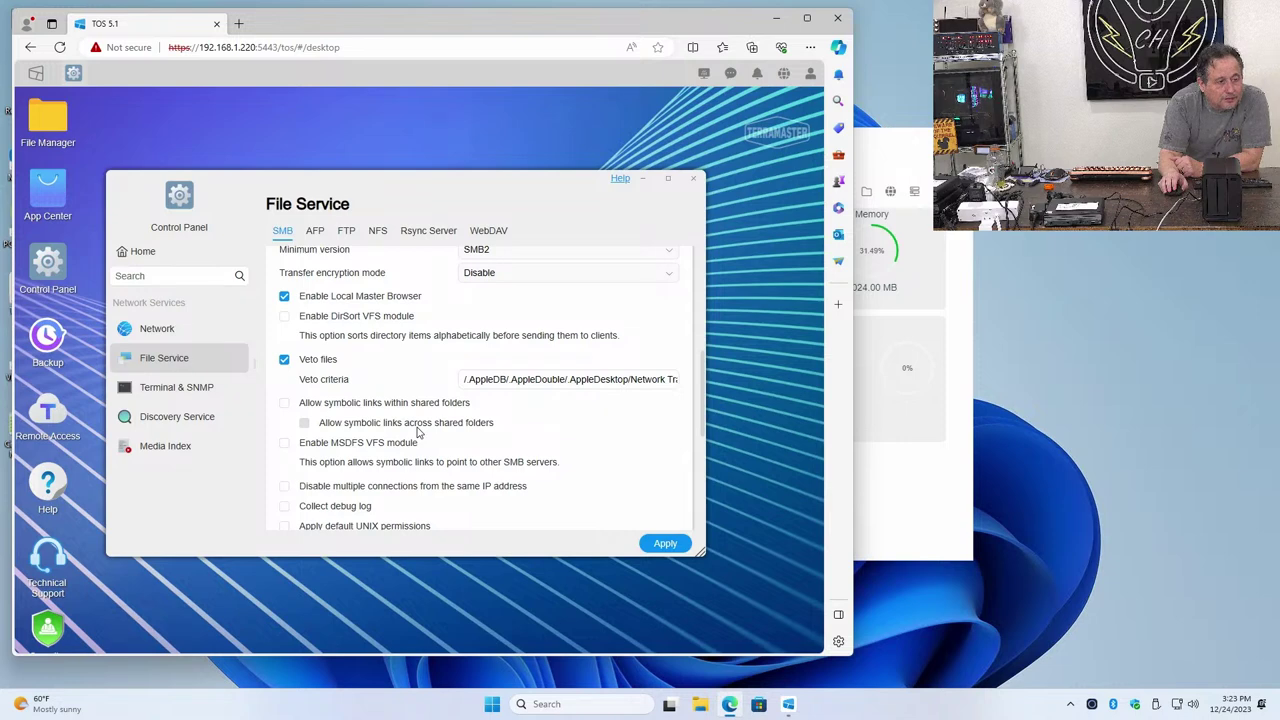
{"action": "scroll", "coordinate": [387, 420], "scroll_direction": "down", "scroll_amount": 1}
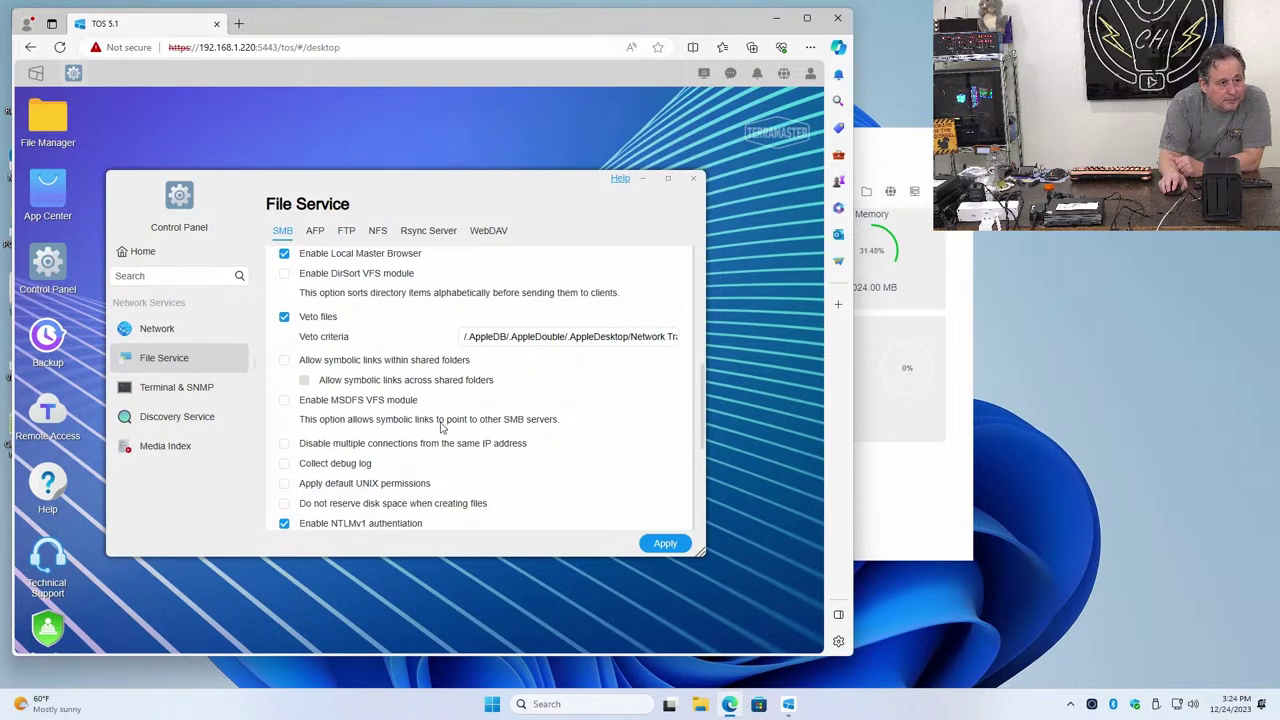
{"action": "scroll", "coordinate": [418, 465], "scroll_direction": "down", "scroll_amount": 1}
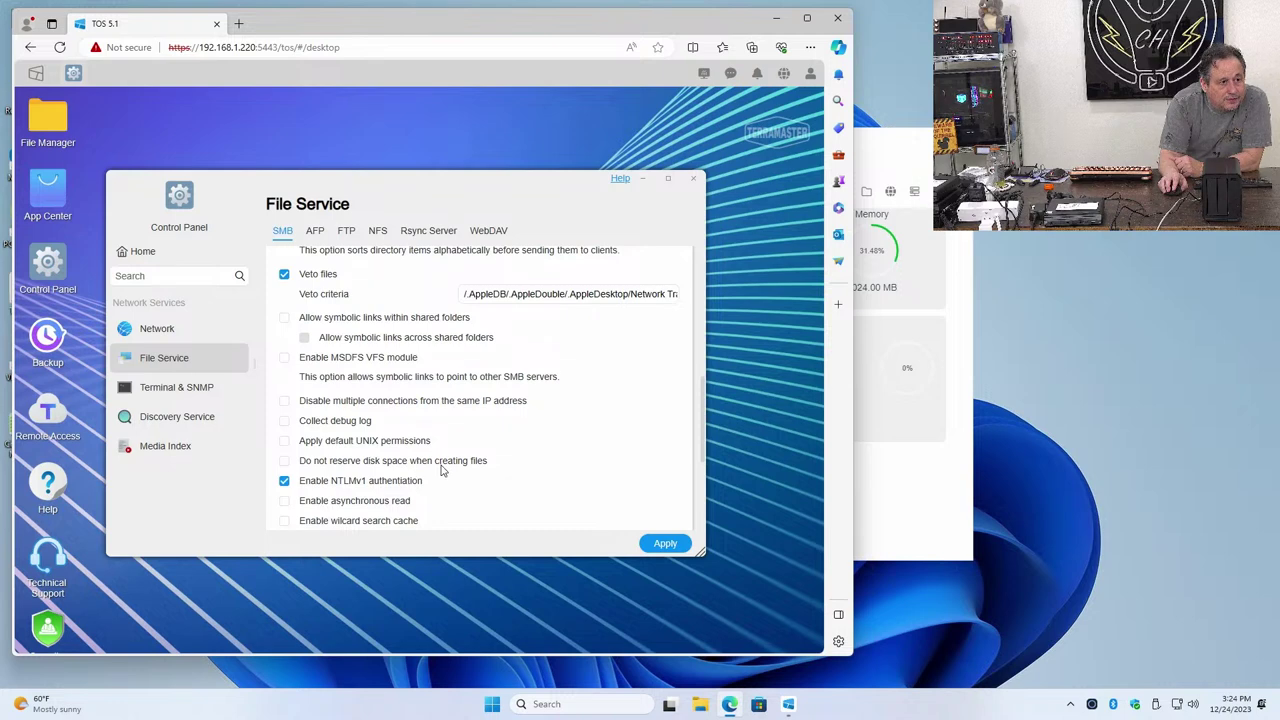
{"action": "scroll", "coordinate": [443, 470], "scroll_direction": "down", "scroll_amount": 1}
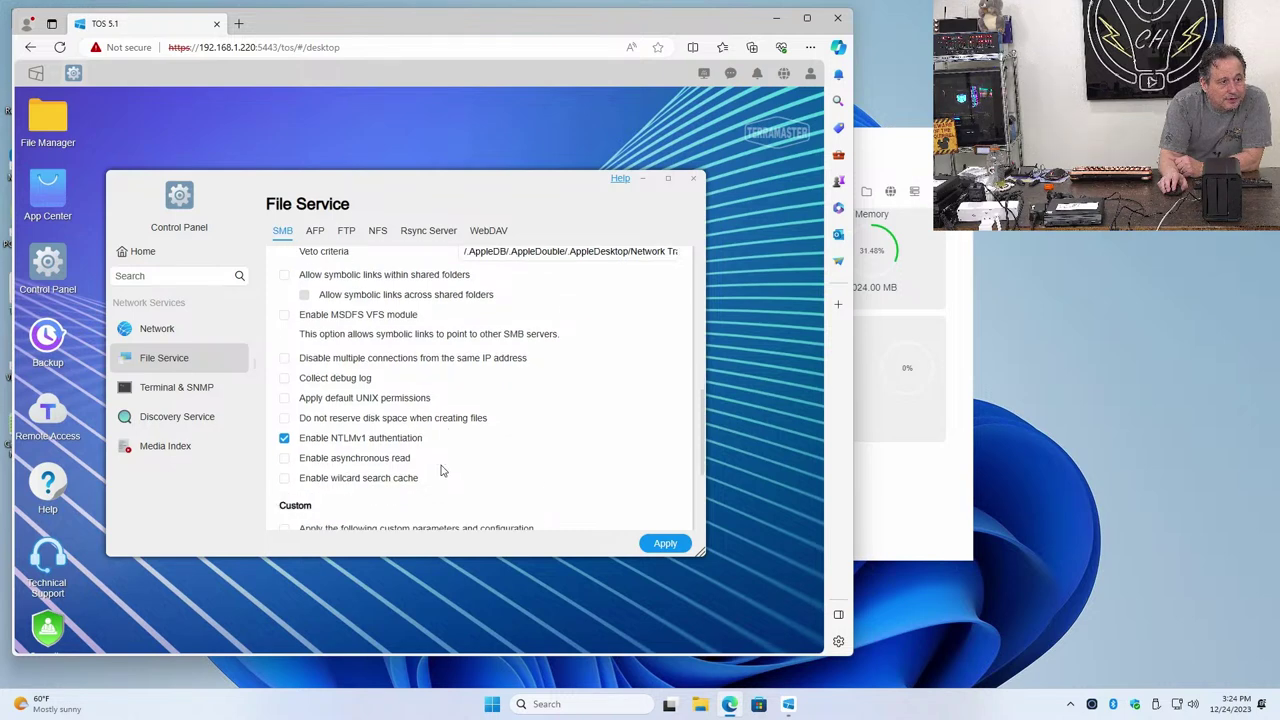
{"action": "scroll", "coordinate": [443, 470], "scroll_direction": "down", "scroll_amount": 2}
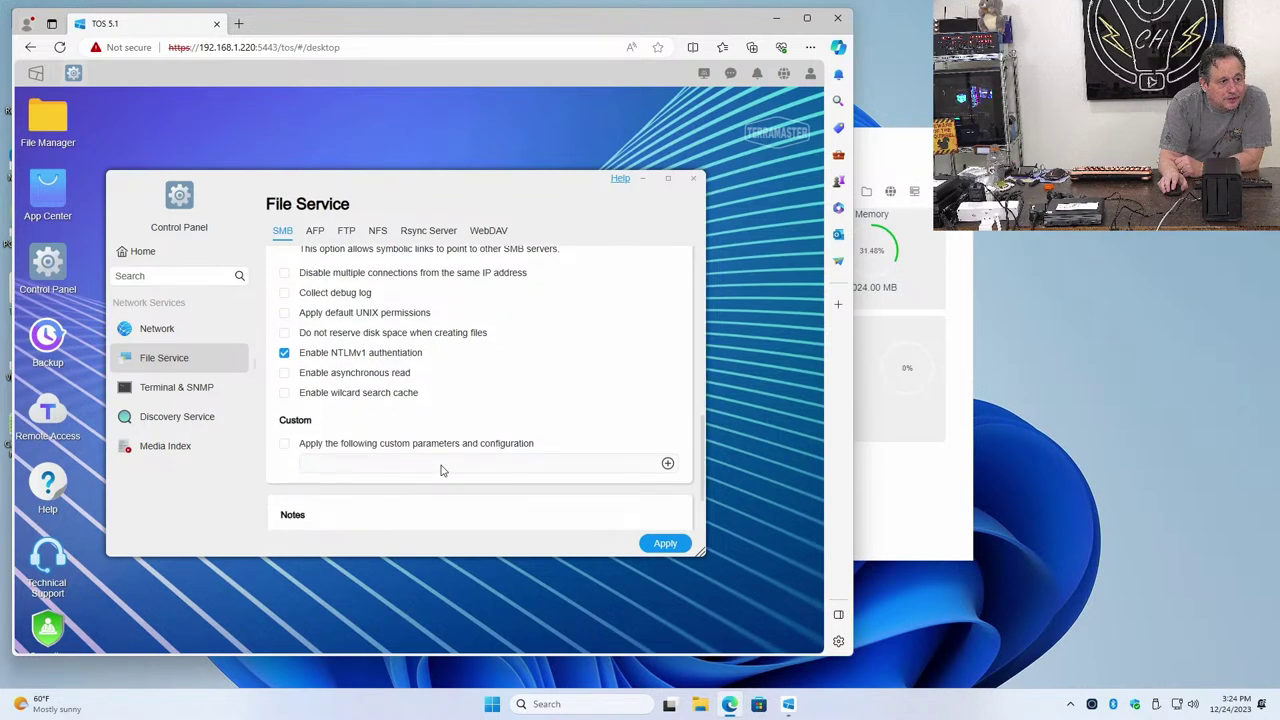
{"action": "scroll", "coordinate": [443, 470], "scroll_direction": "down", "scroll_amount": 2}
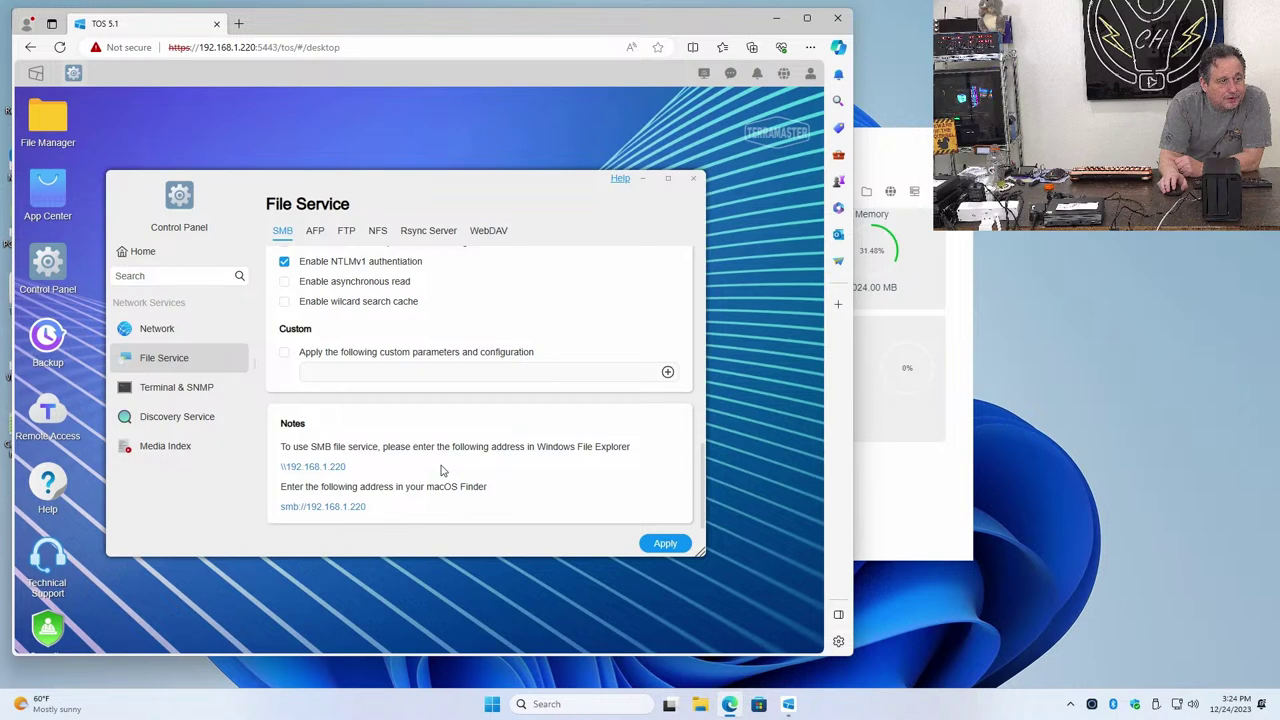
{"action": "left_click", "coordinate": [668, 545]}
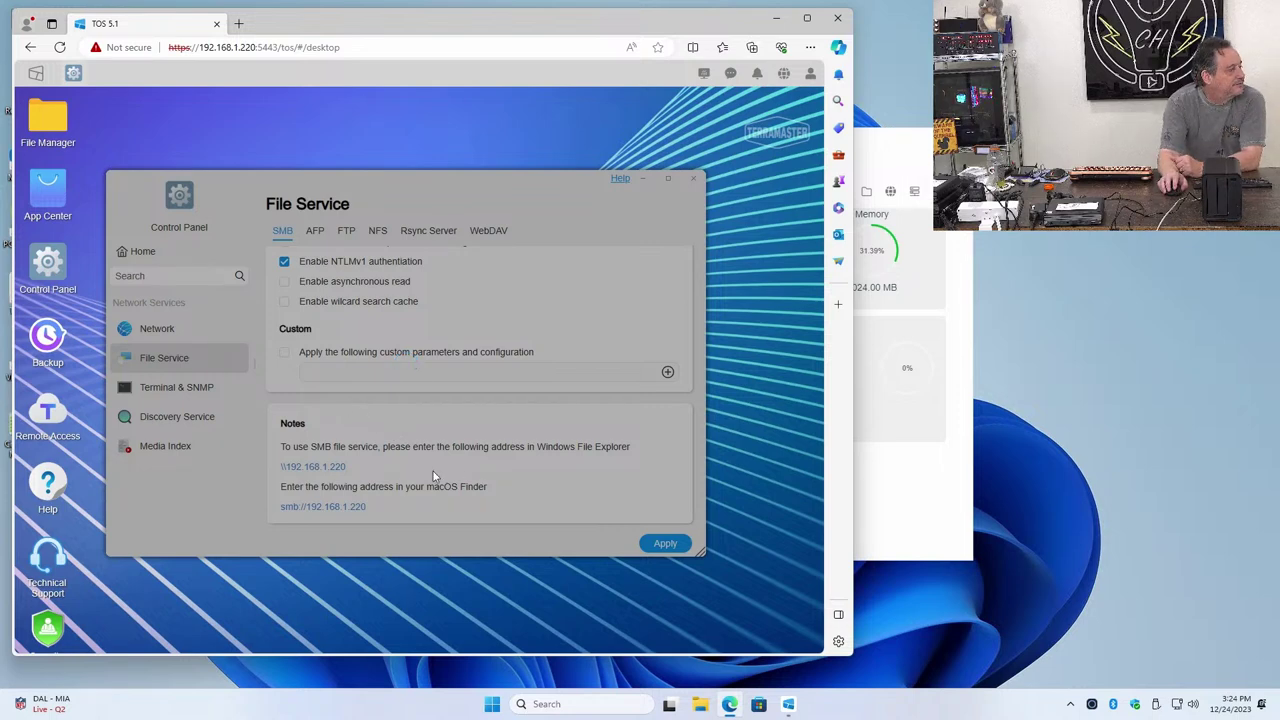
{"action": "left_click", "coordinate": [481, 708]}
{"action": "left_click", "coordinate": [482, 440]}
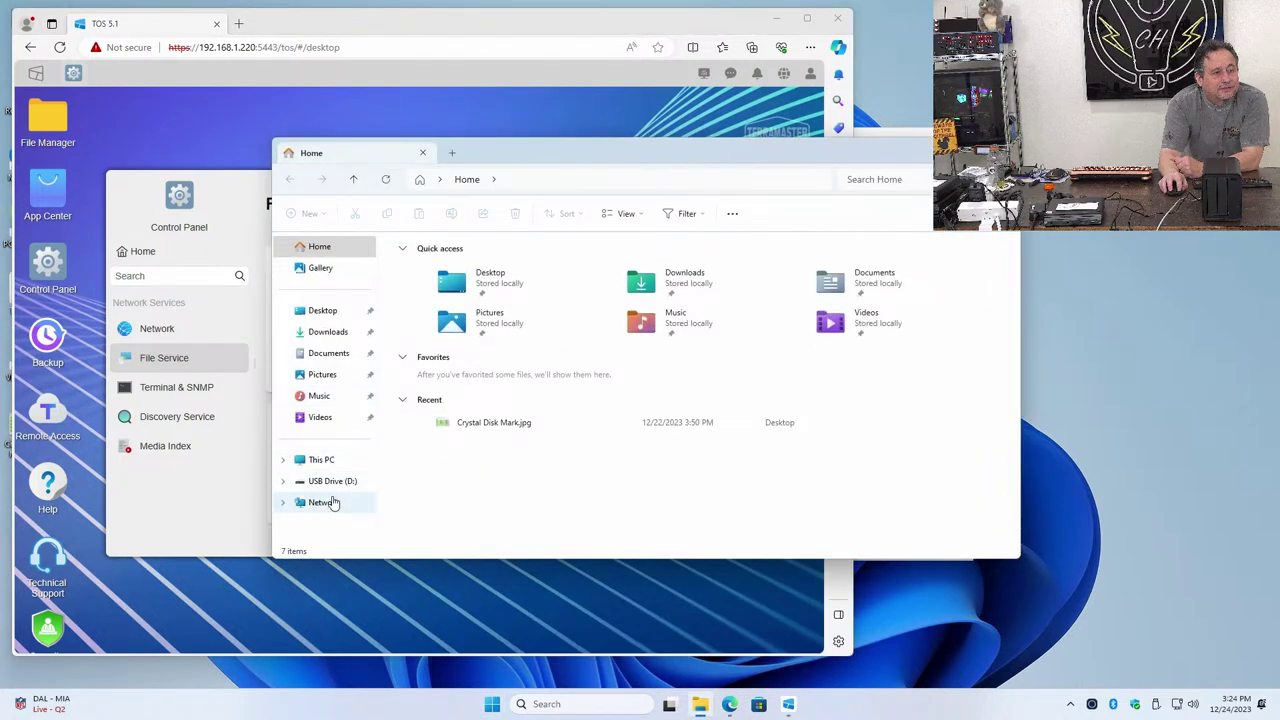
{"action": "left_click", "coordinate": [325, 502]}
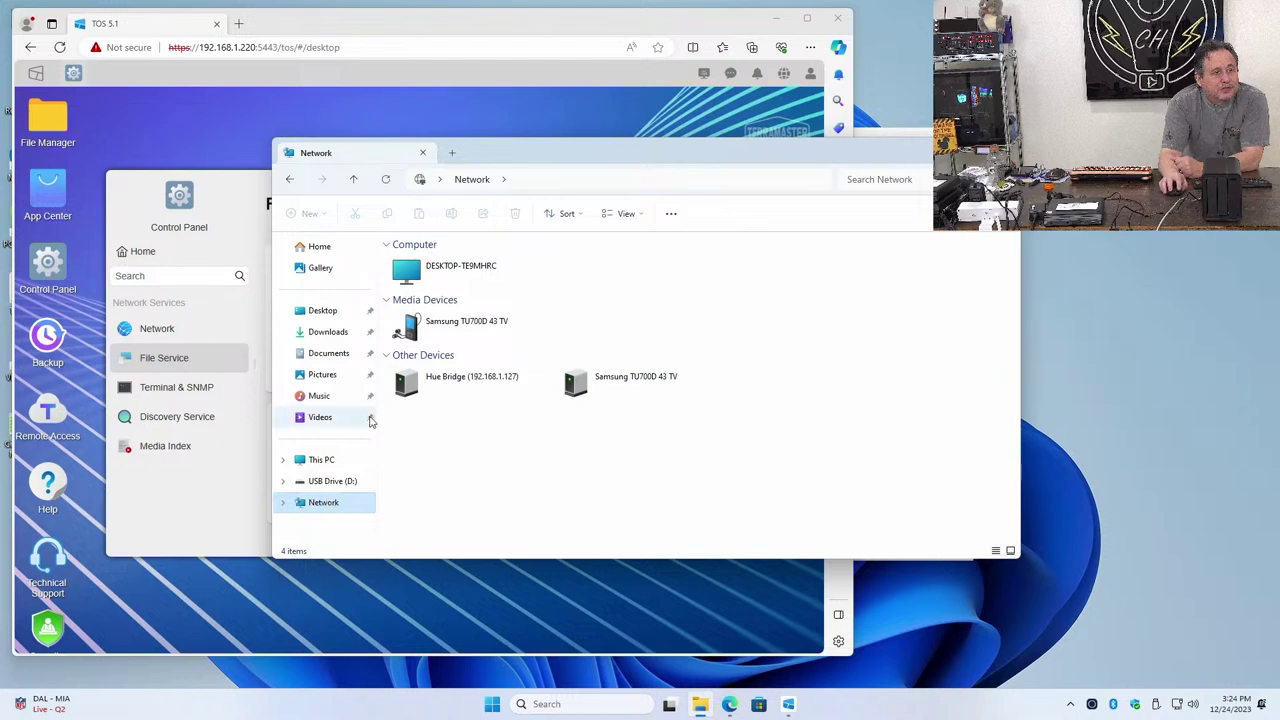
{"action": "left_click", "coordinate": [419, 281]}
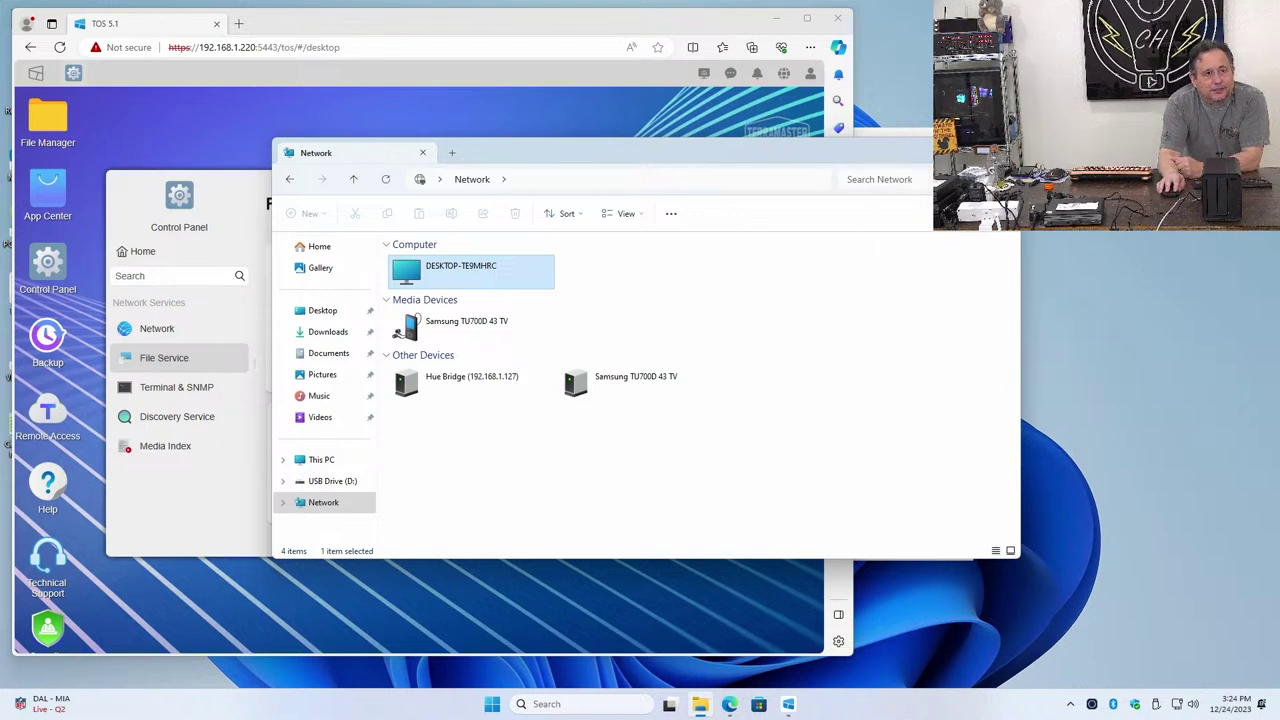
{"action": "left_click", "coordinate": [997, 152]}
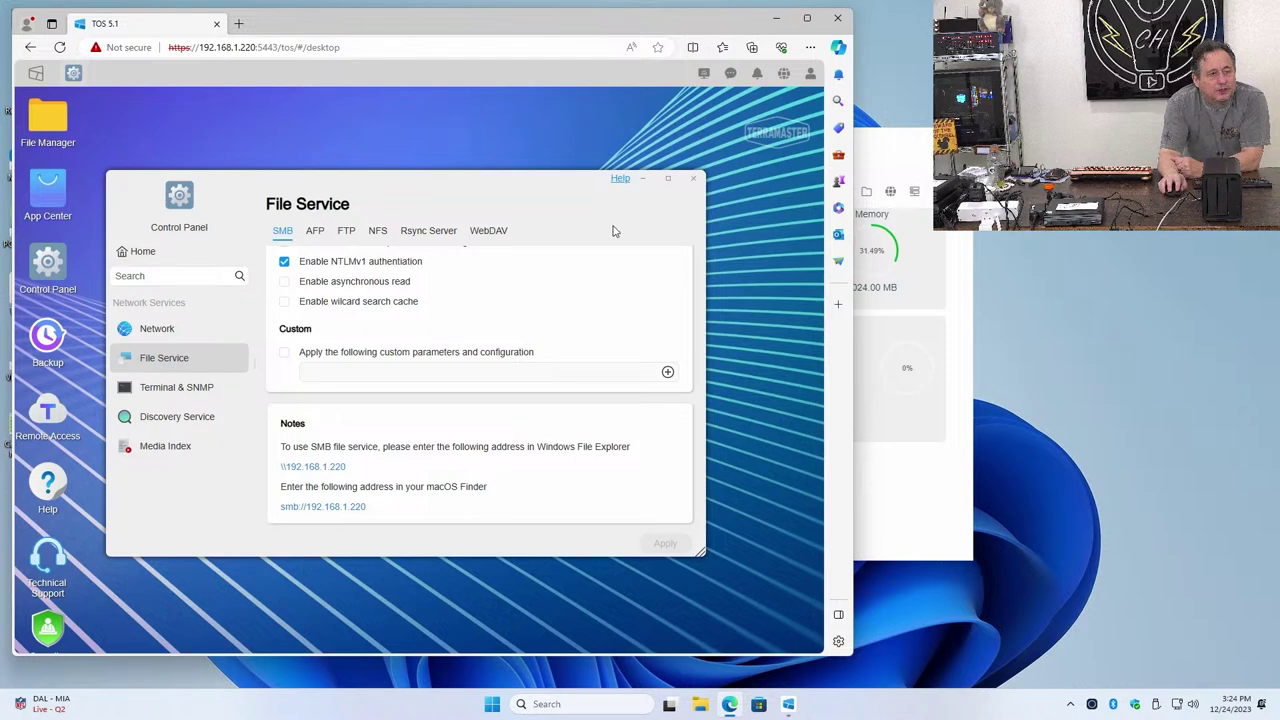
Close Control Panel and restart the NAS from the user menu, confirming the restart
{"action": "left_click", "coordinate": [692, 181]}
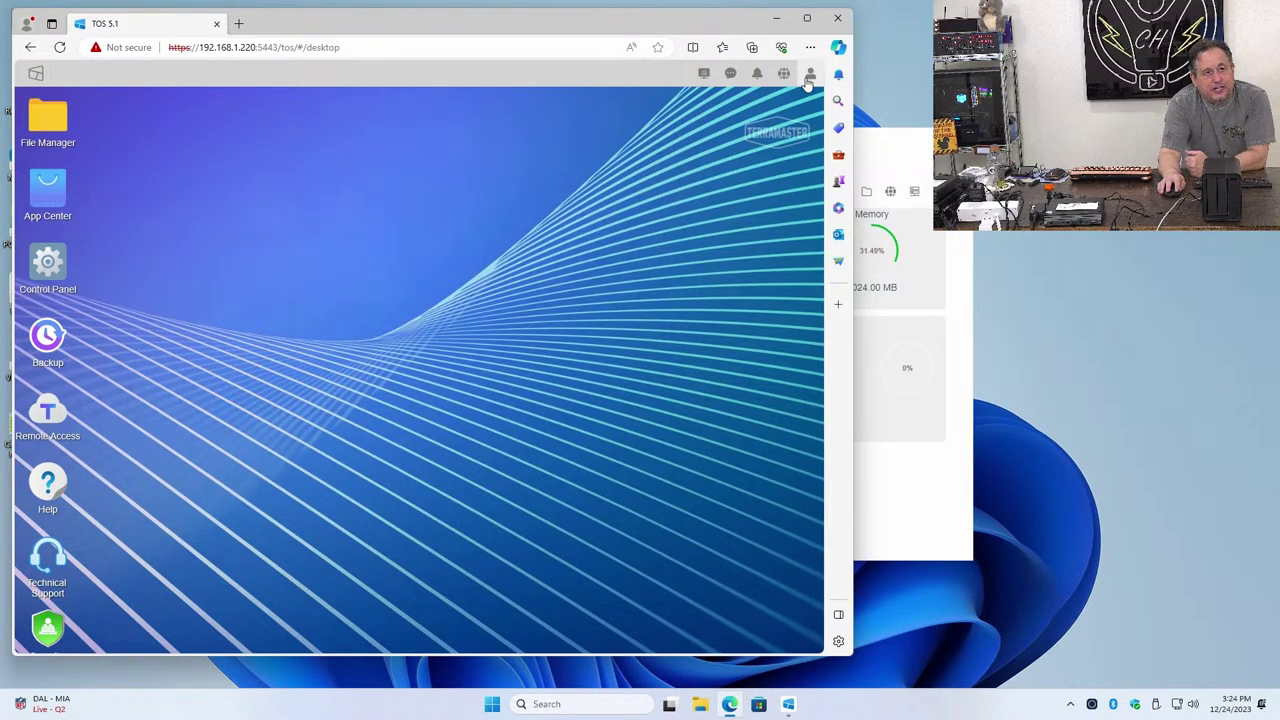
{"action": "left_click", "coordinate": [808, 78]}
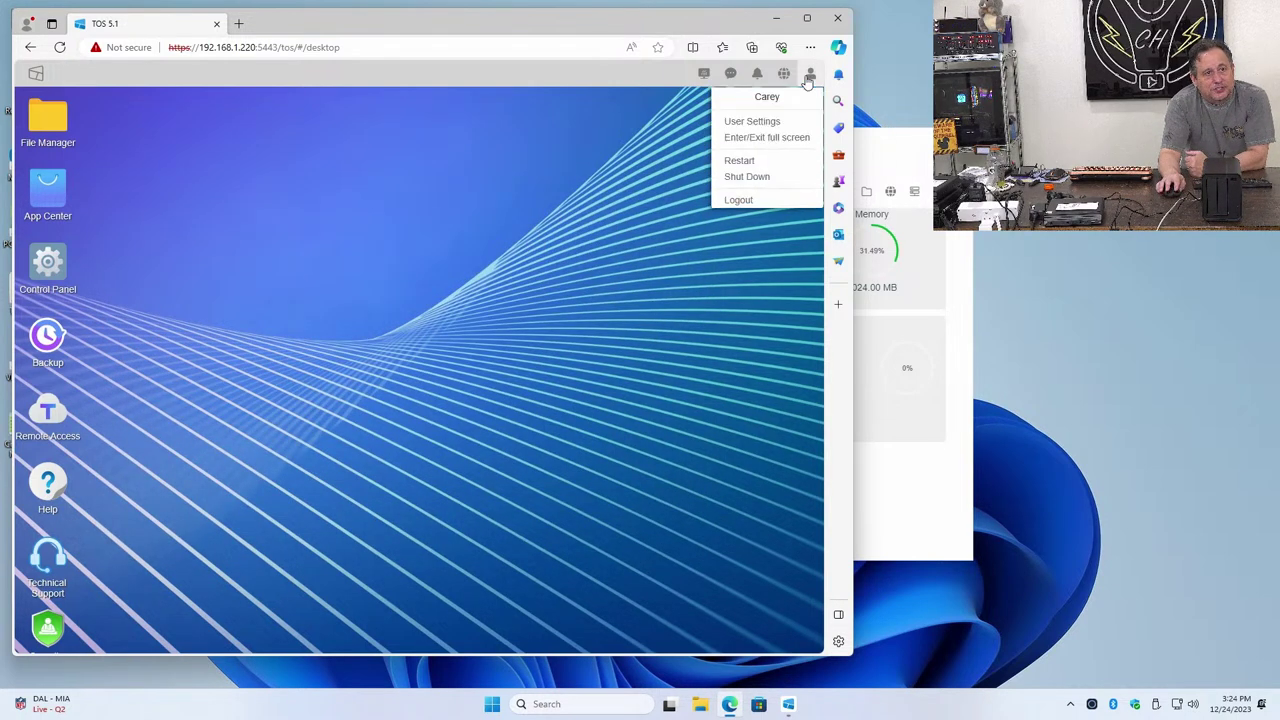
{"action": "left_click", "coordinate": [740, 161]}
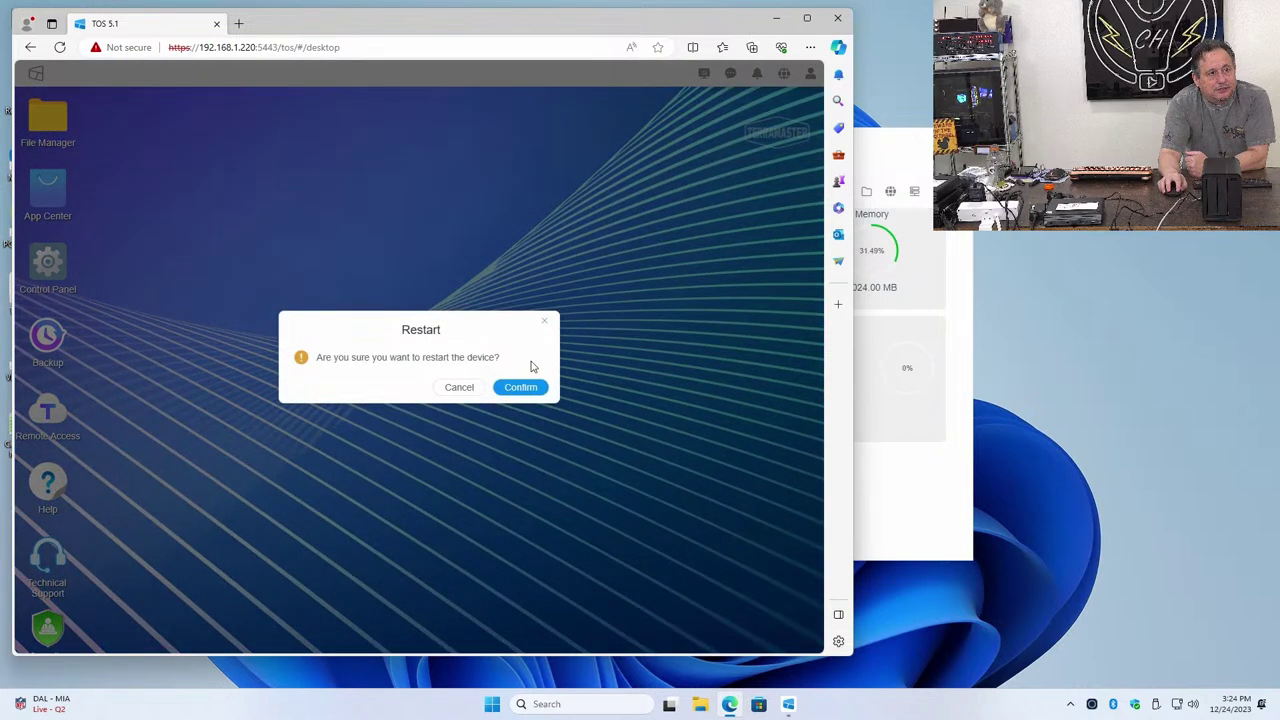
{"action": "left_click", "coordinate": [516, 387]}
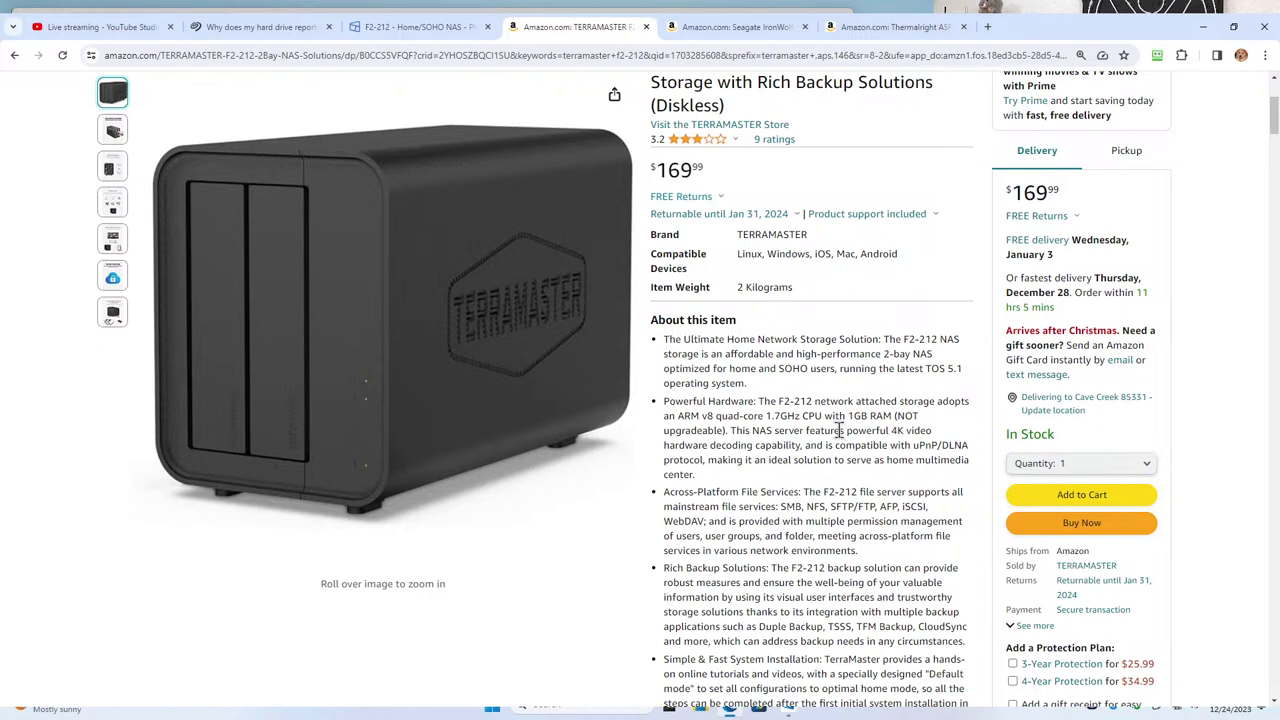
Highlight the 1GB RAM (not upgradeable) spec and scroll through the NAS Applications and Multimedia Hub sections
{"action": "left_click_drag", "start_coordinate": [838, 416], "coordinate": [726, 443]}
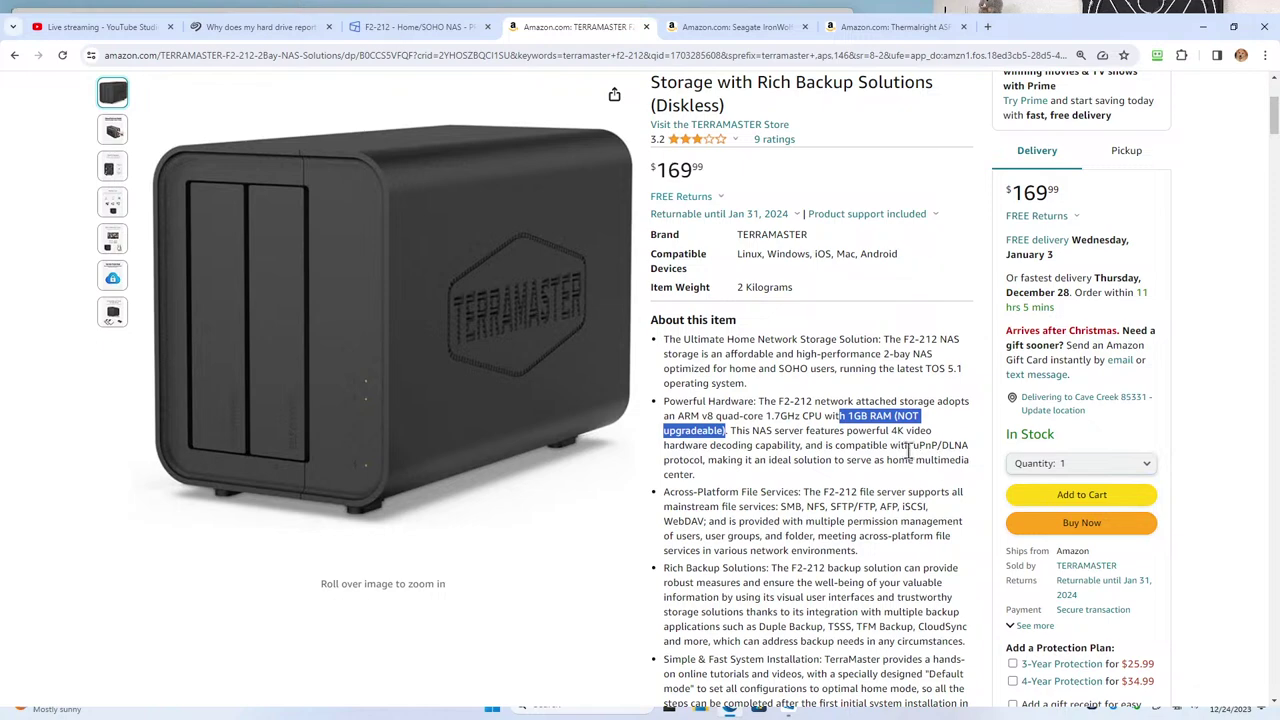
{"action": "scroll", "coordinate": [909, 452], "scroll_direction": "down", "scroll_amount": 3}
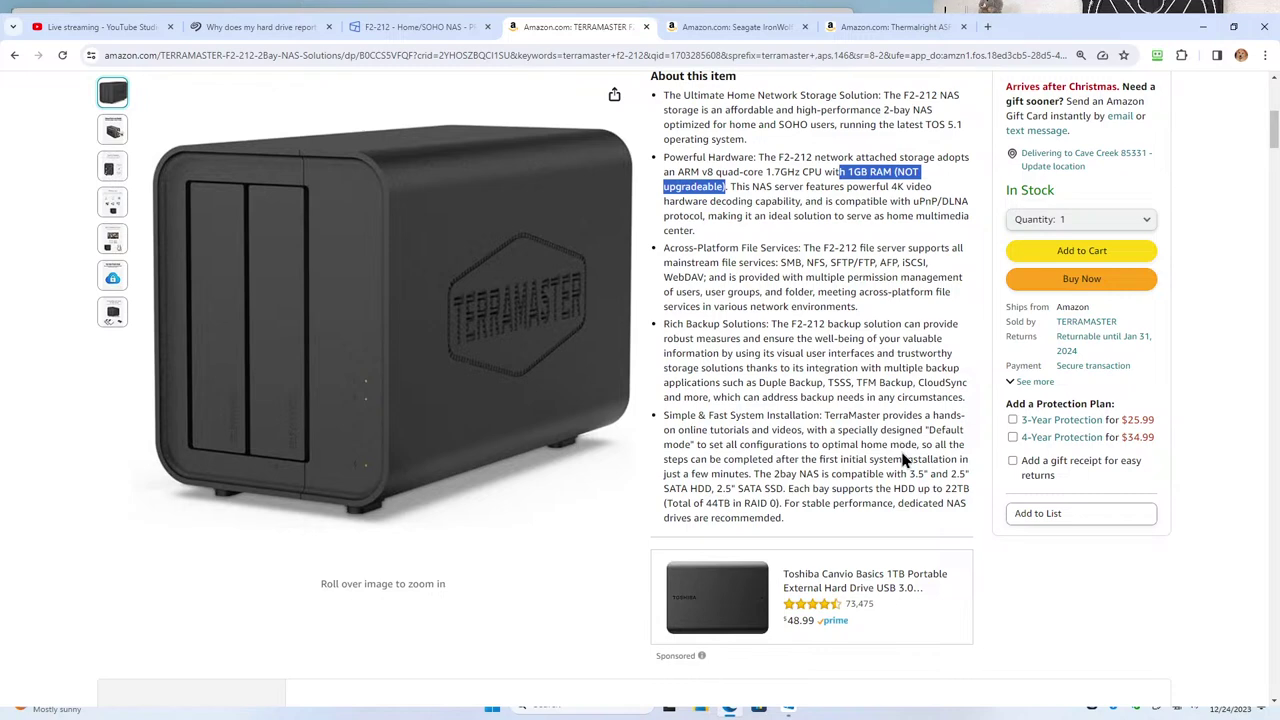
{"action": "scroll", "coordinate": [903, 459], "scroll_direction": "up", "scroll_amount": 6}
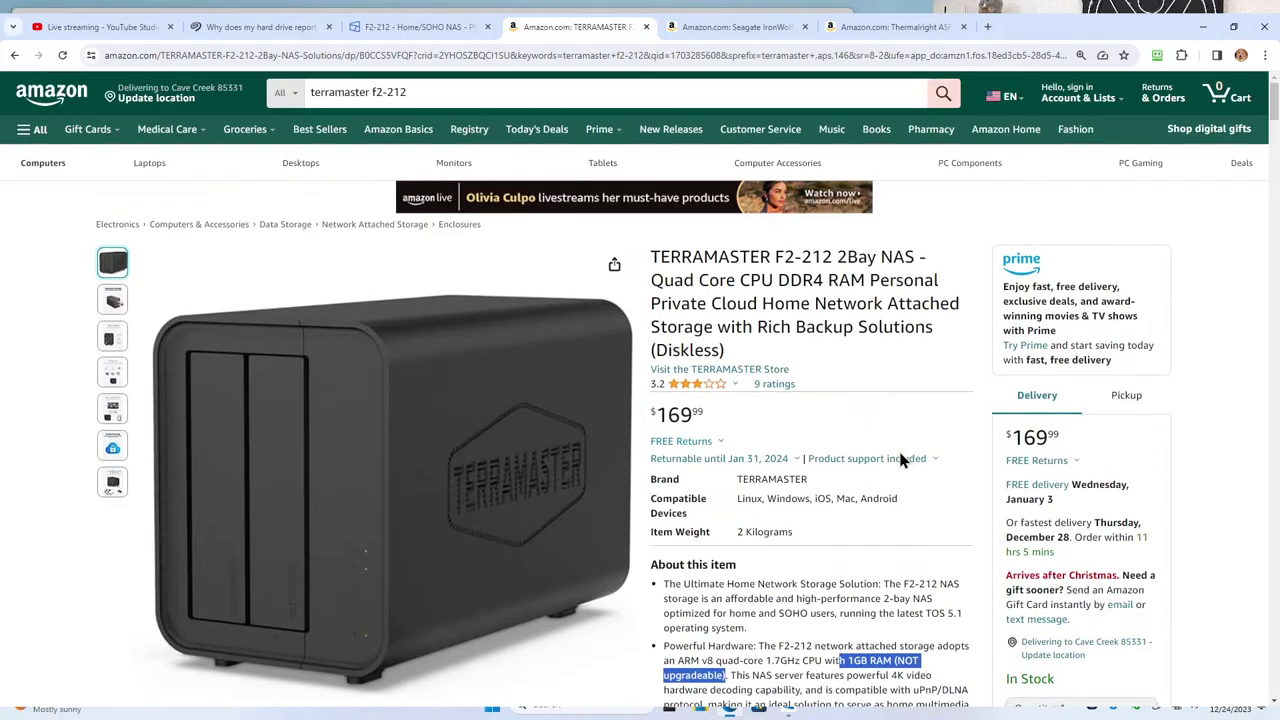
{"action": "scroll", "coordinate": [903, 459], "scroll_direction": "down", "scroll_amount": 3}
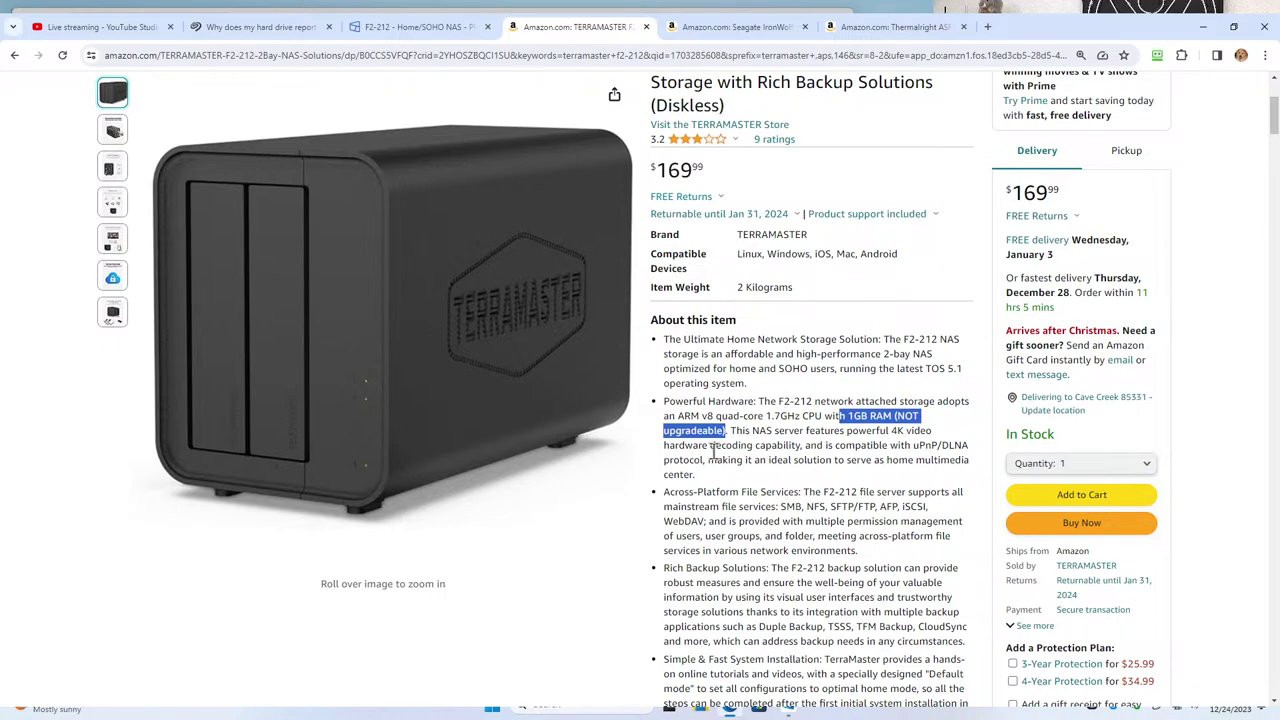
{"action": "scroll", "coordinate": [690, 510], "scroll_direction": "down", "scroll_amount": 2}
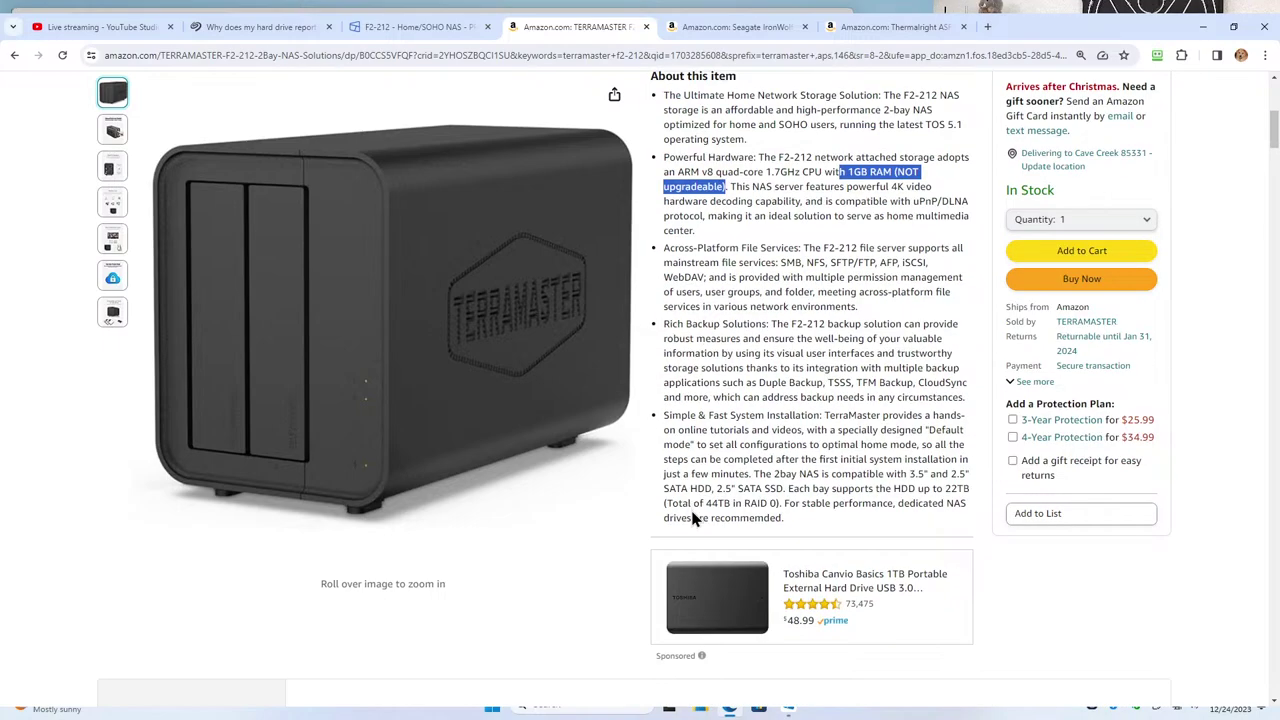
{"action": "scroll", "coordinate": [693, 519], "scroll_direction": "down", "scroll_amount": 20}
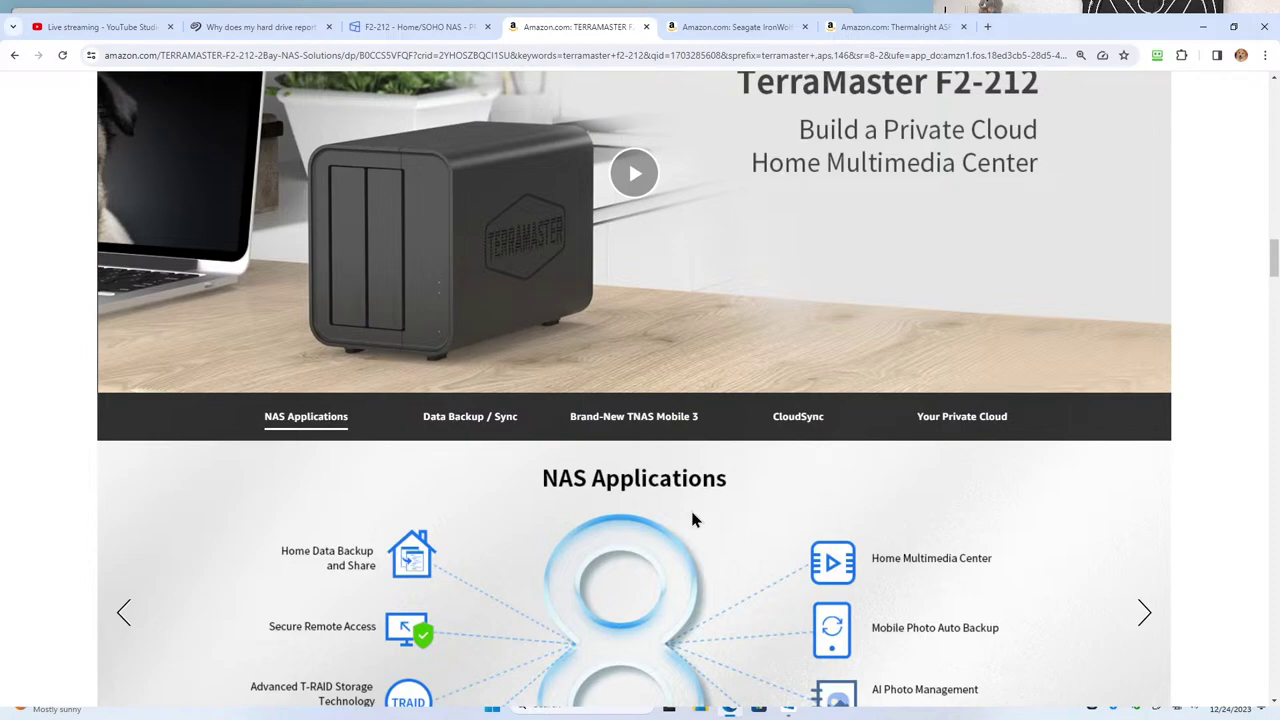
{"action": "scroll", "coordinate": [693, 519], "scroll_direction": "down", "scroll_amount": 2}
{"action": "scroll", "coordinate": [693, 519], "scroll_direction": "down", "scroll_amount": 6}
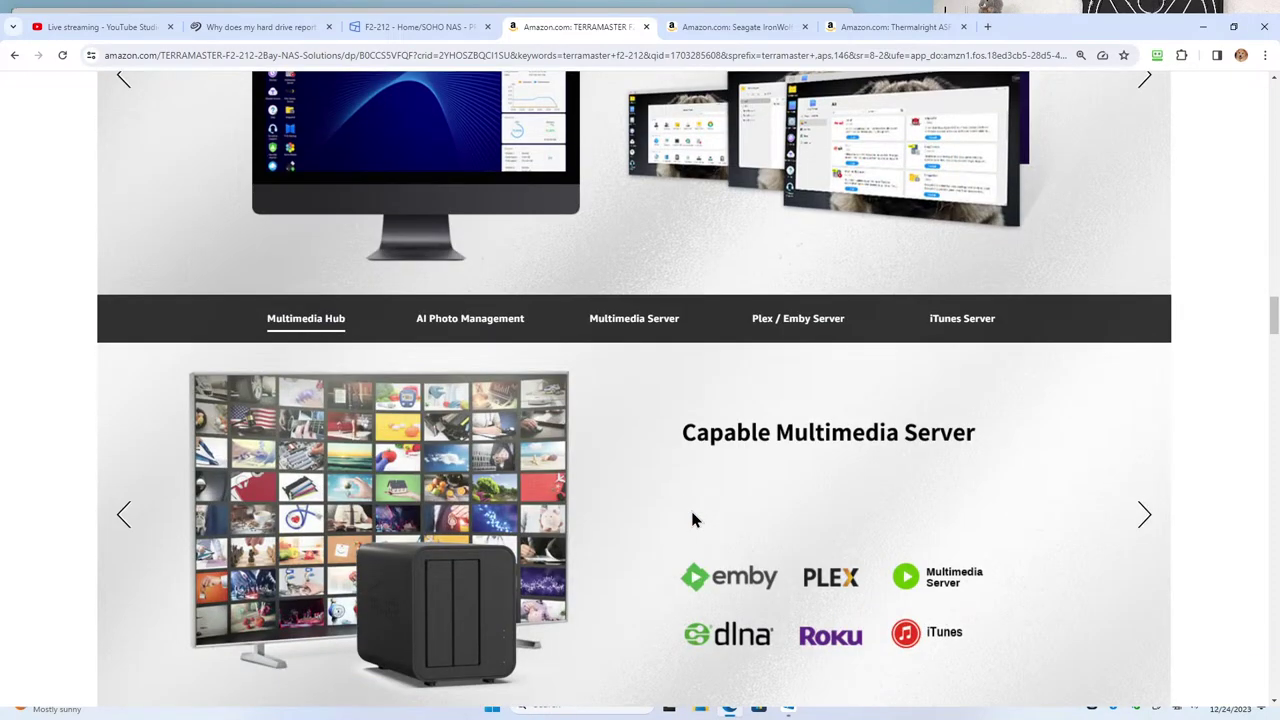
{"action": "scroll", "coordinate": [693, 519], "scroll_direction": "down", "scroll_amount": 4}
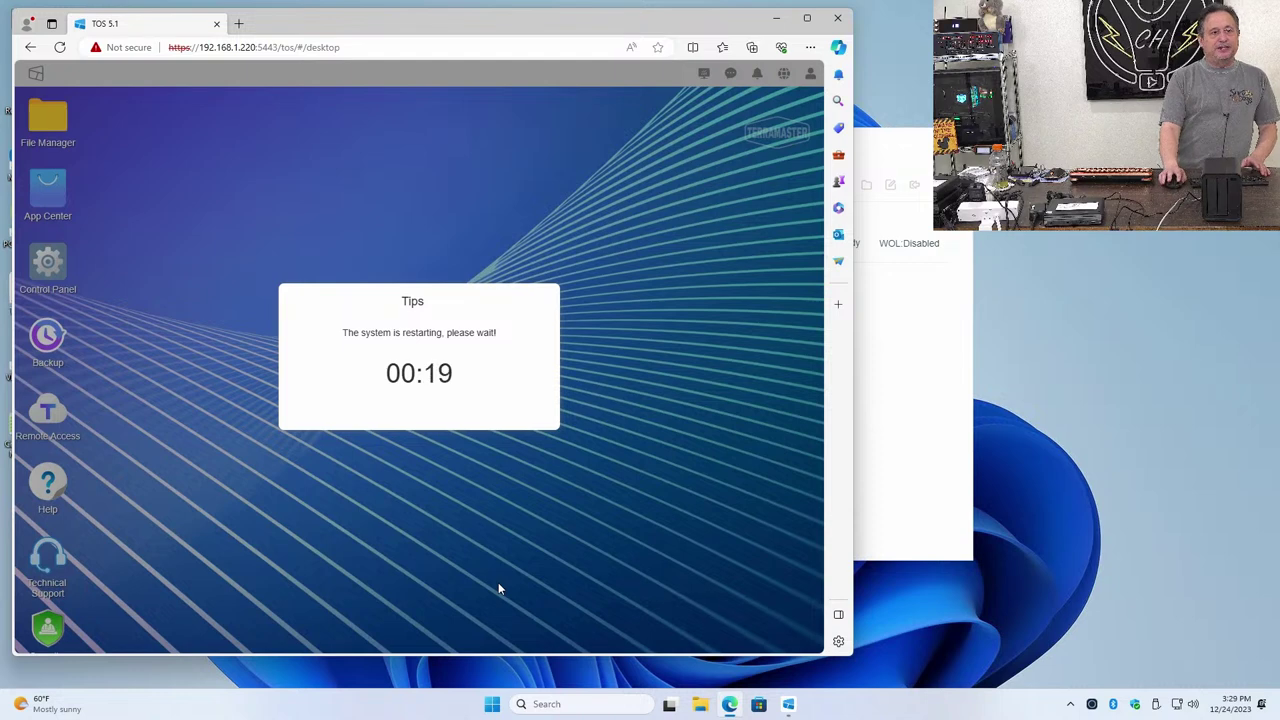
Open File Explorer from the taskbar and go to Network in the navigation pane
{"action": "left_click", "coordinate": [702, 705]}
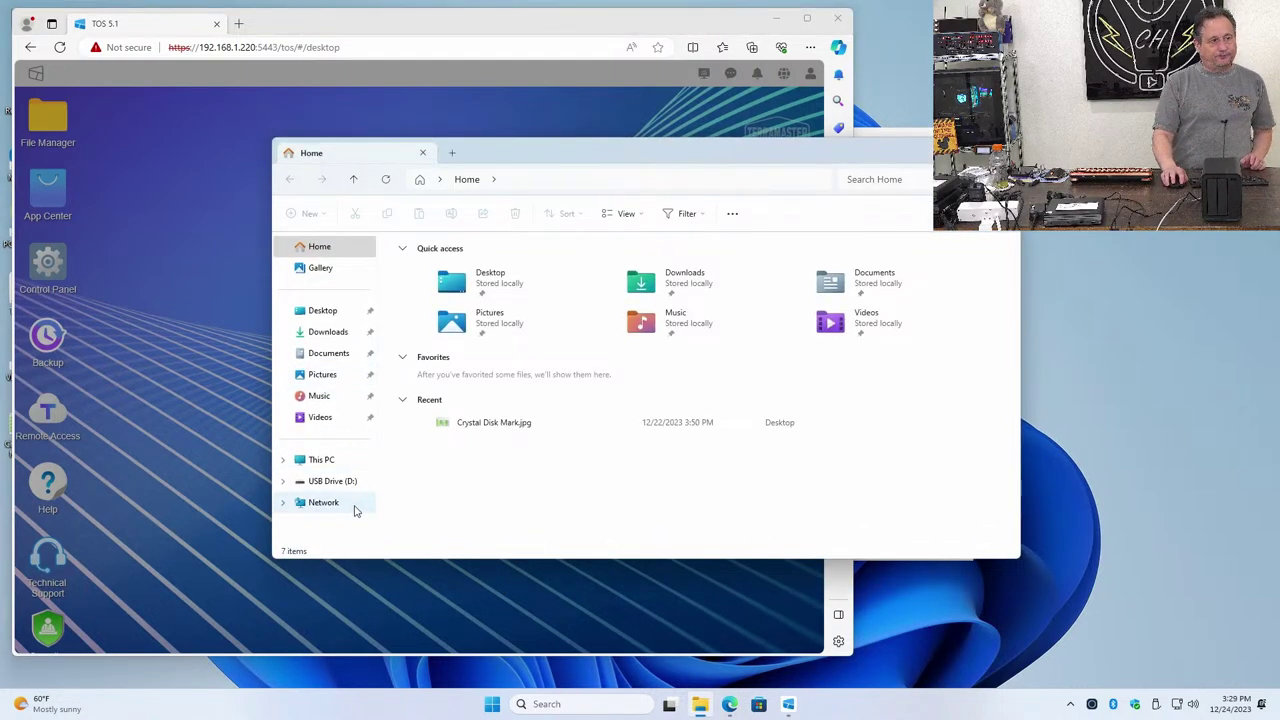
{"action": "left_click", "coordinate": [352, 503]}
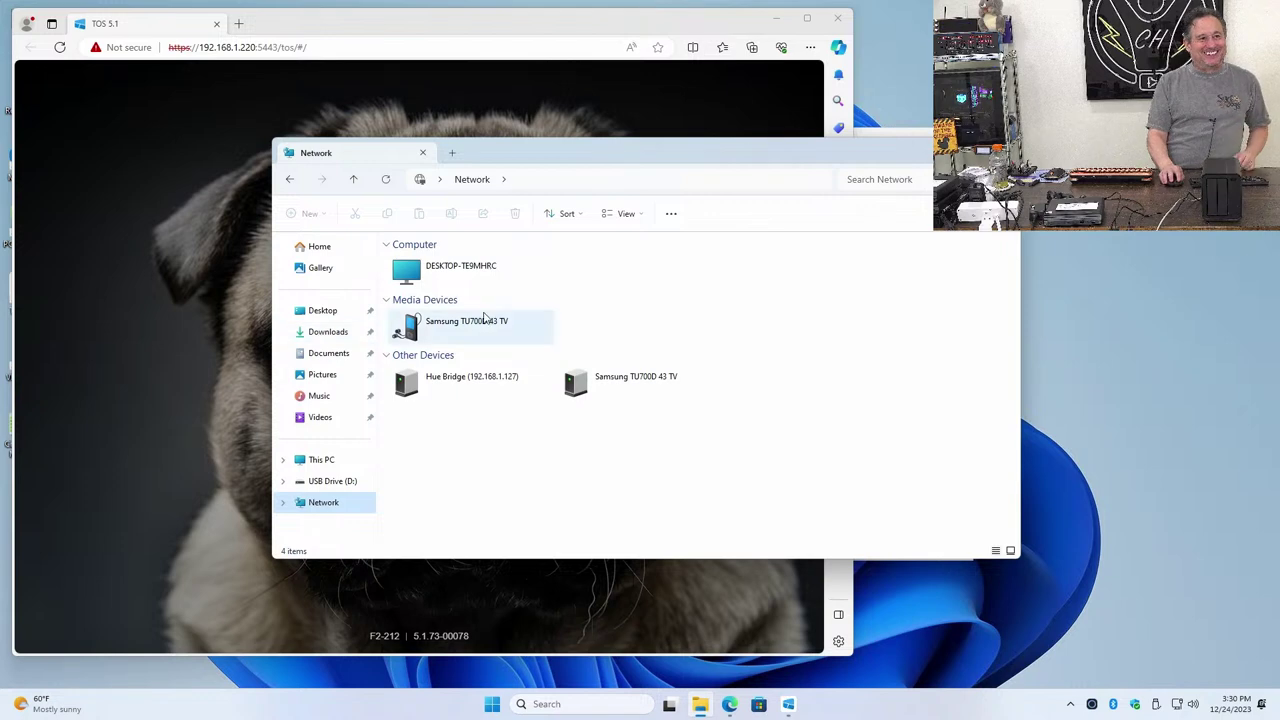
Close Explorer and sign in to TOS with the username and password, ticking Stay logged in
{"action": "key", "text": "alt+F4"}
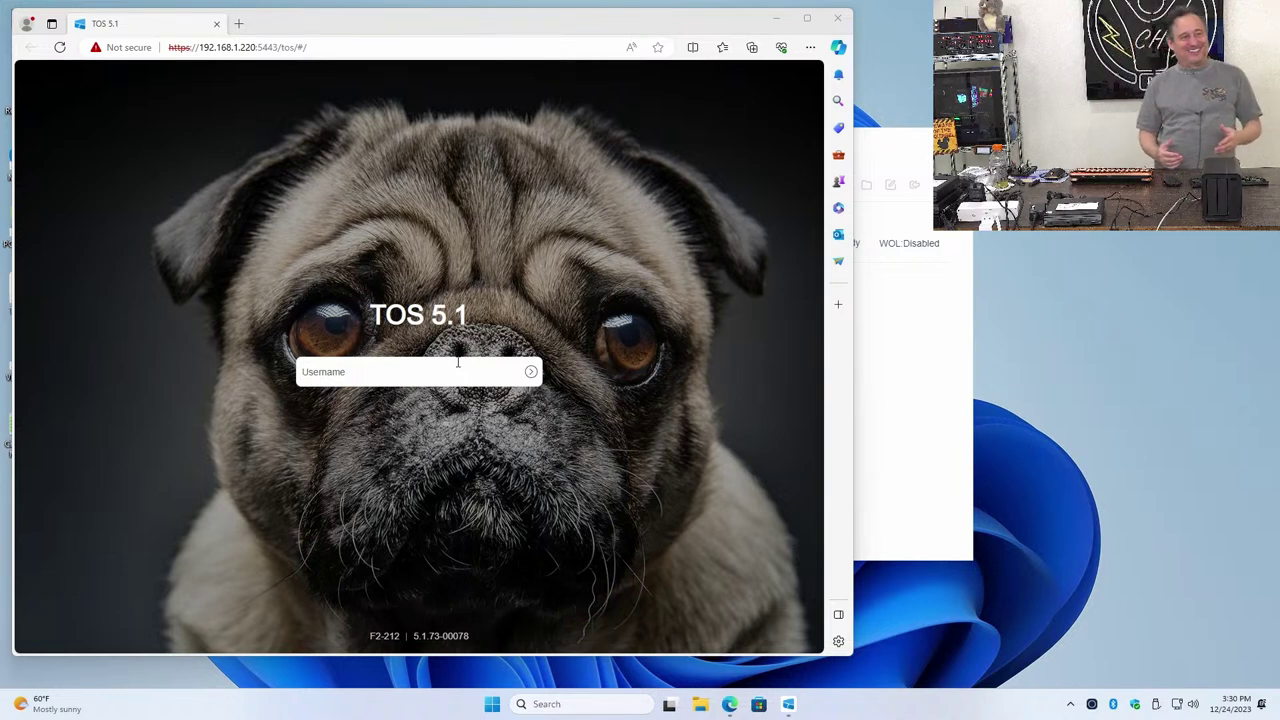
{"action": "left_click", "coordinate": [443, 371]}
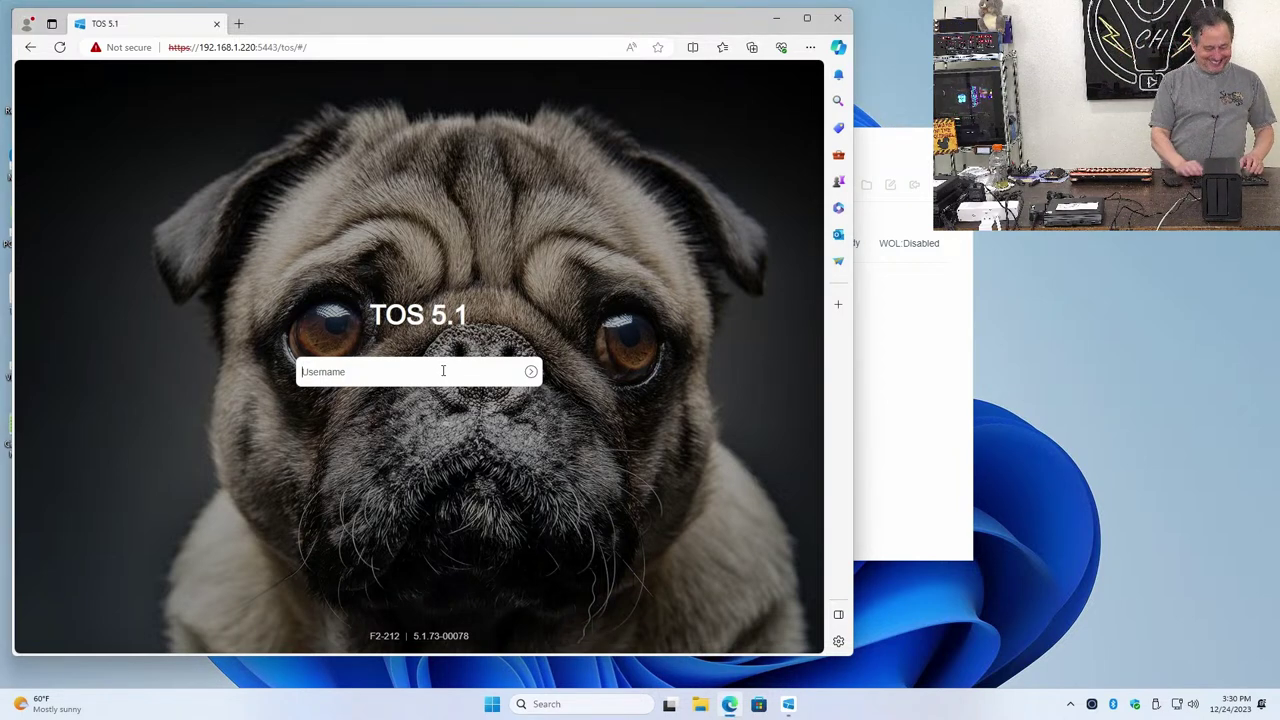
{"action": "type", "text": "carey"}
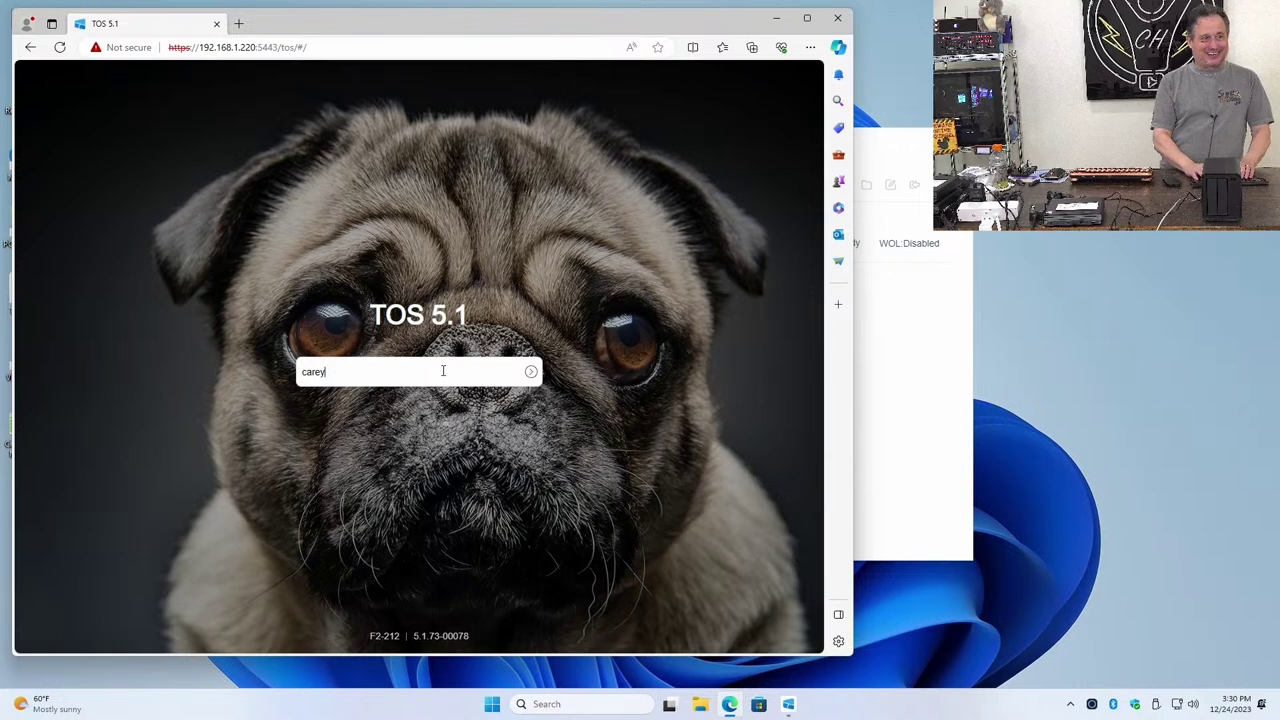
{"action": "key", "text": "Return"}
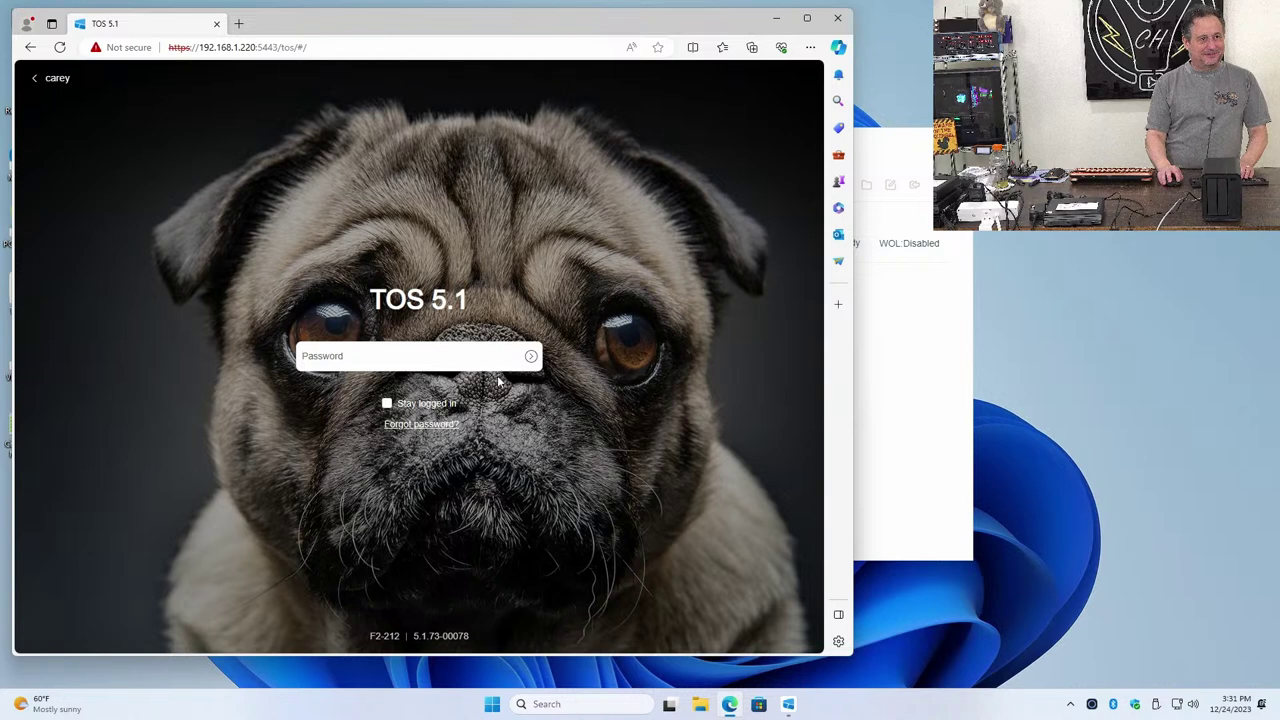
{"action": "left_click", "coordinate": [386, 405]}
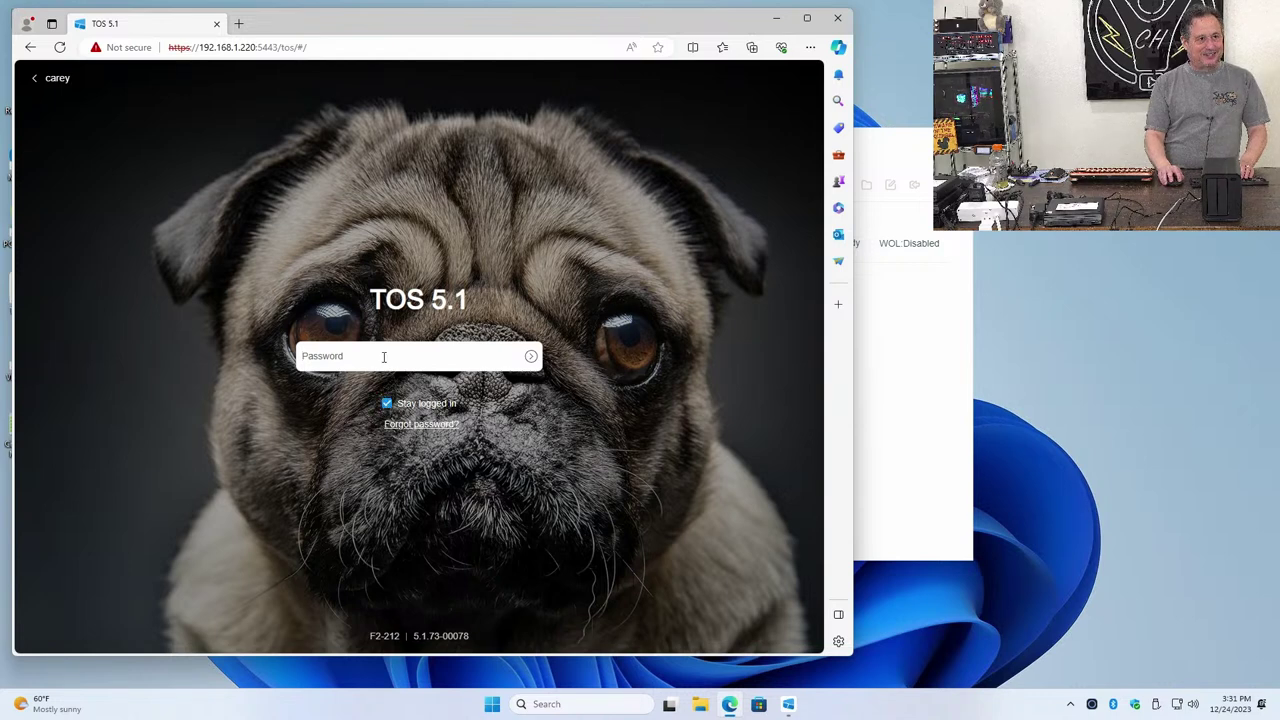
{"action": "left_click", "coordinate": [383, 356]}
{"action": "type", "text": "•••••••••••"}
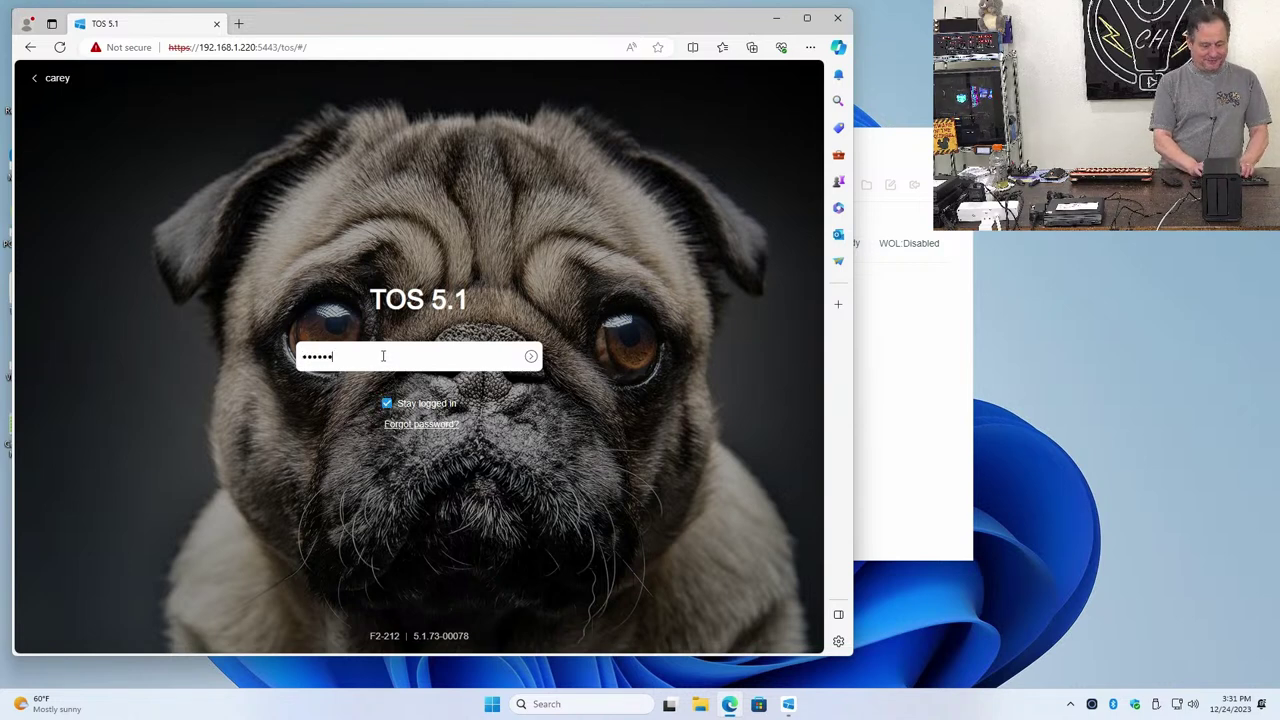
{"action": "type", "text": "•••••••••"}
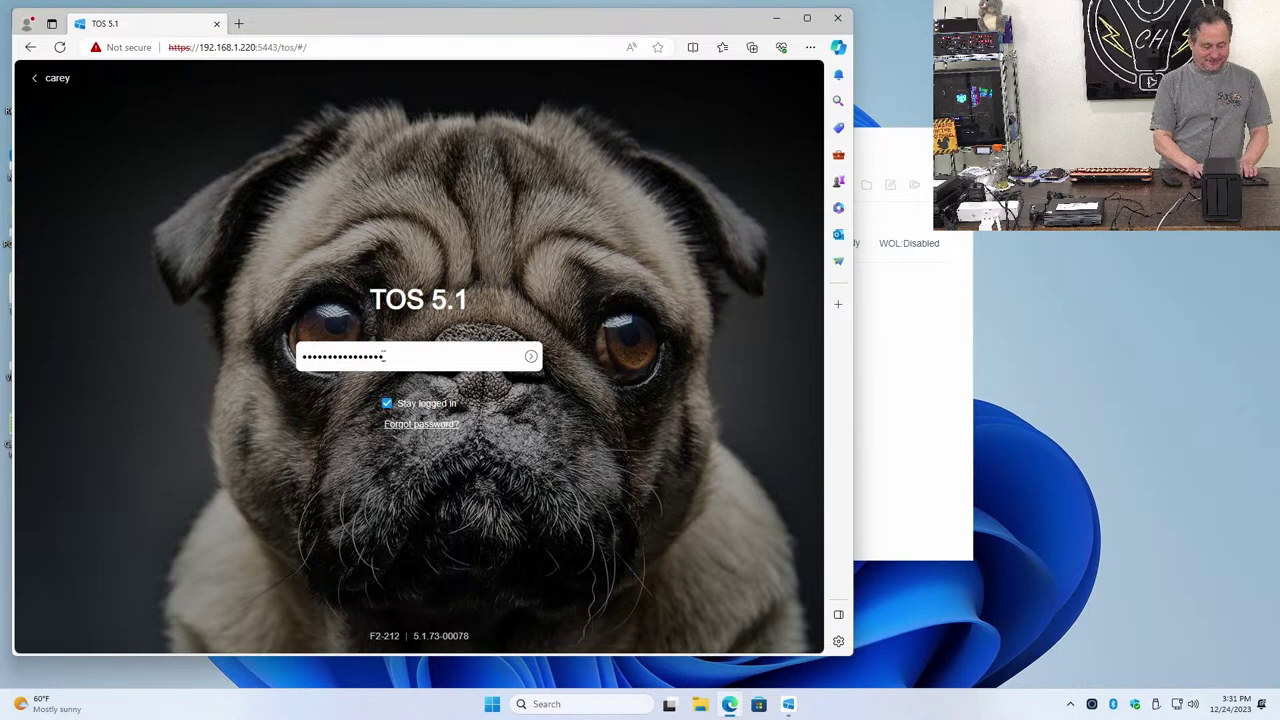
{"action": "key", "text": "Return"}
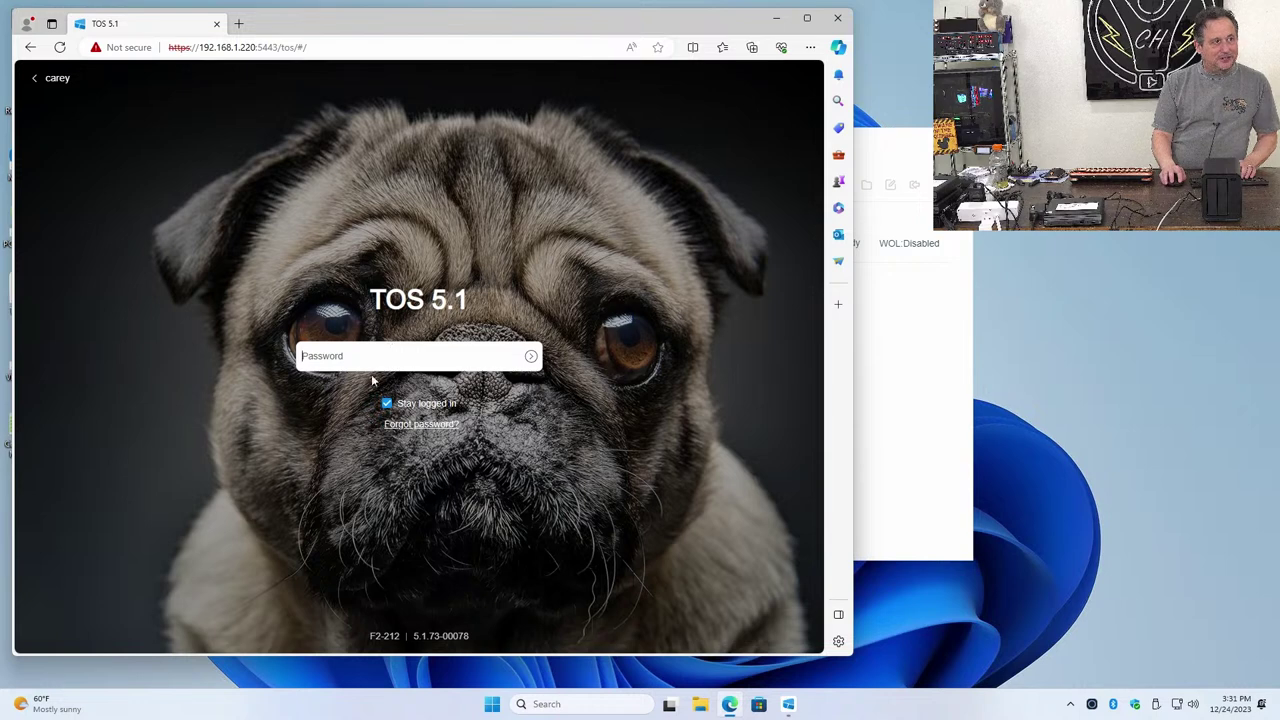
Capitalize the username's first letter to C and log in again with the password
{"action": "left_click", "coordinate": [47, 80]}
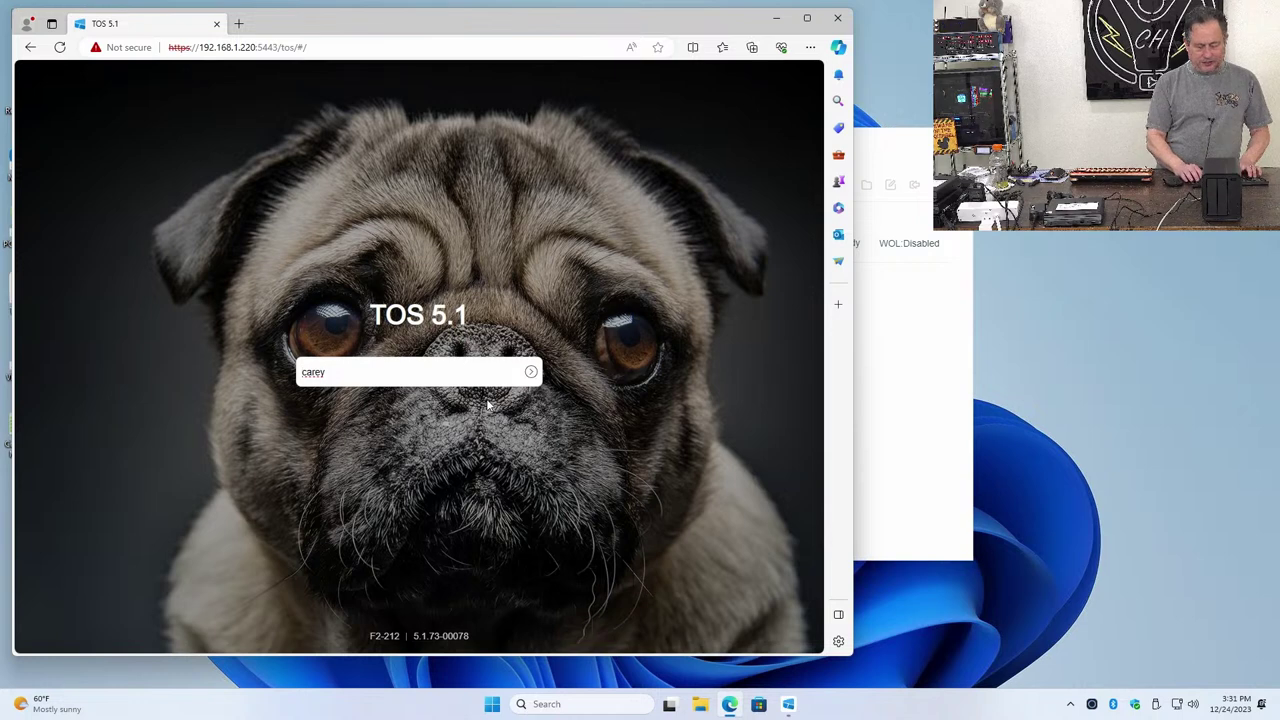
{"action": "key", "text": "Home"}
{"action": "key", "text": "Delete"}
{"action": "type", "text": "C"}
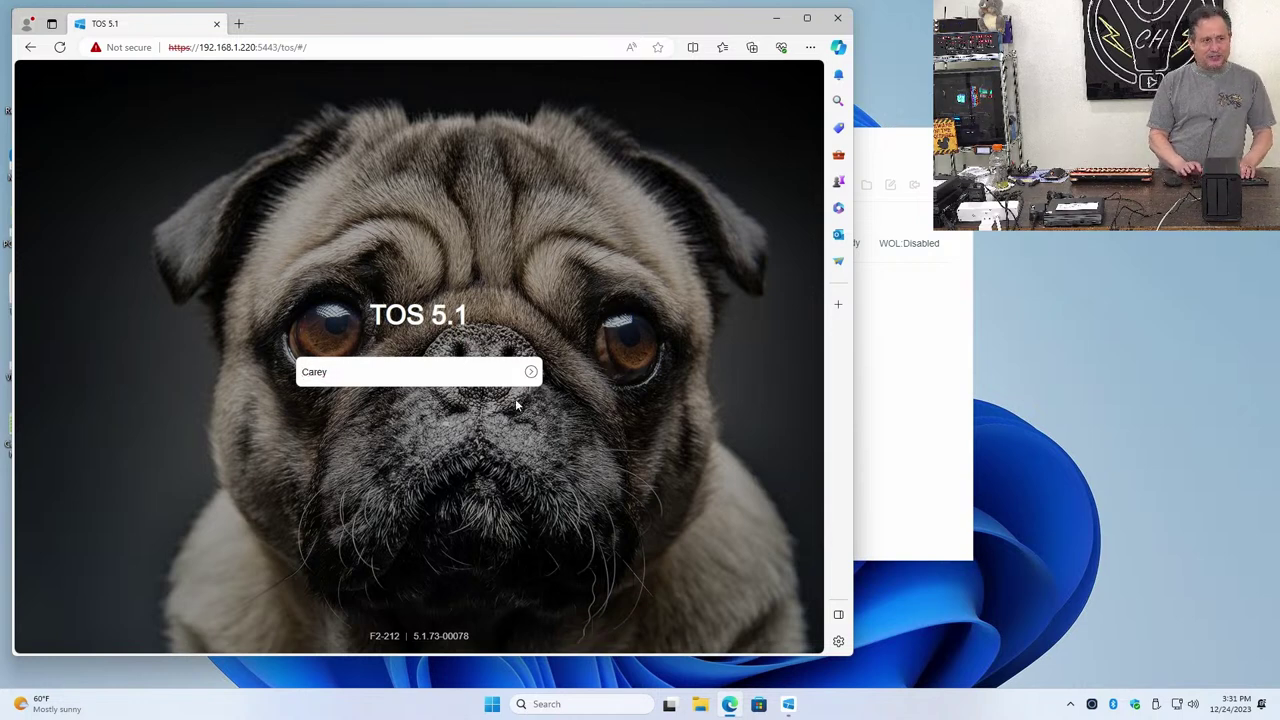
{"action": "key", "text": "Return"}
{"action": "type", "text": "******"}
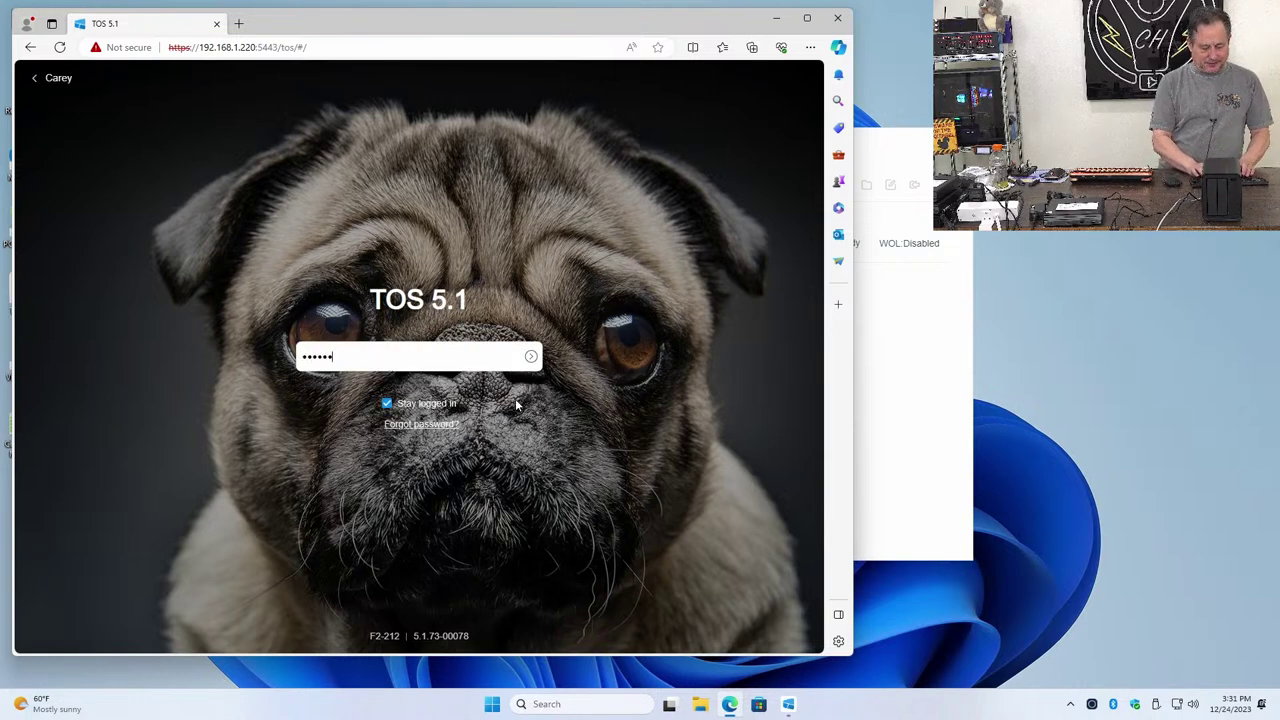
{"action": "type", "text": "**********"}
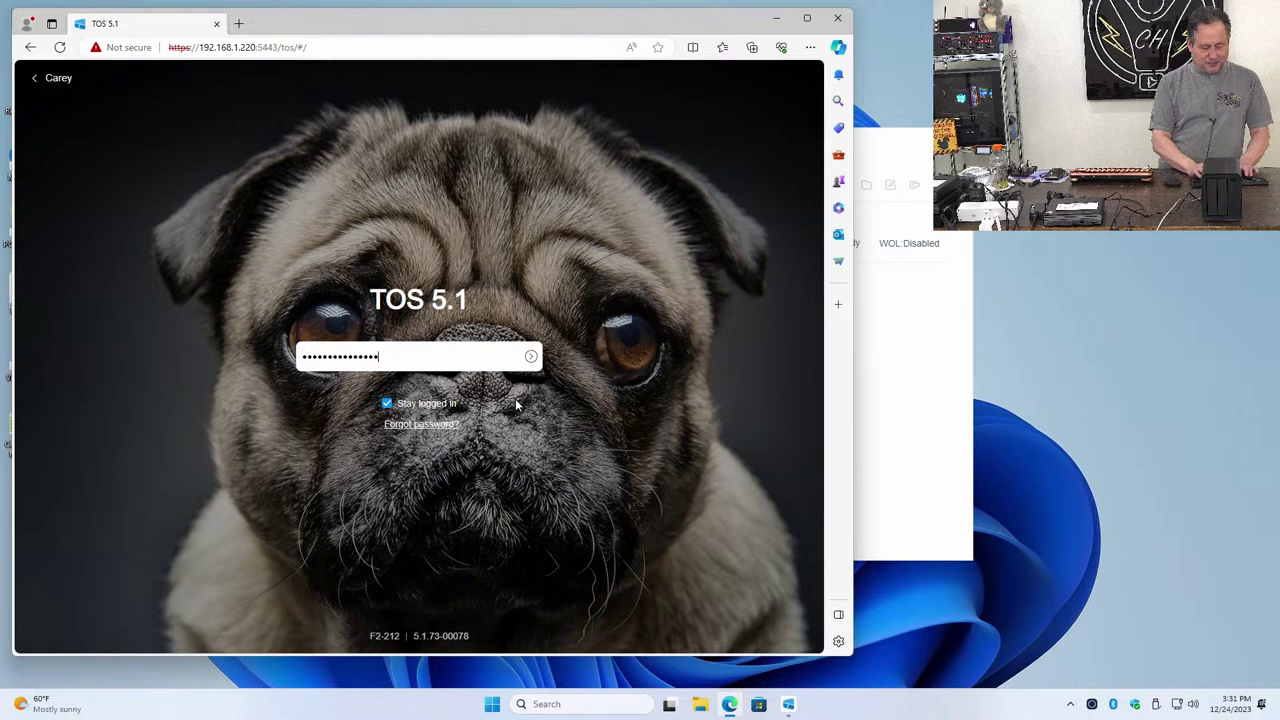
{"action": "type", "text": "**"}
{"action": "key", "text": "Return"}
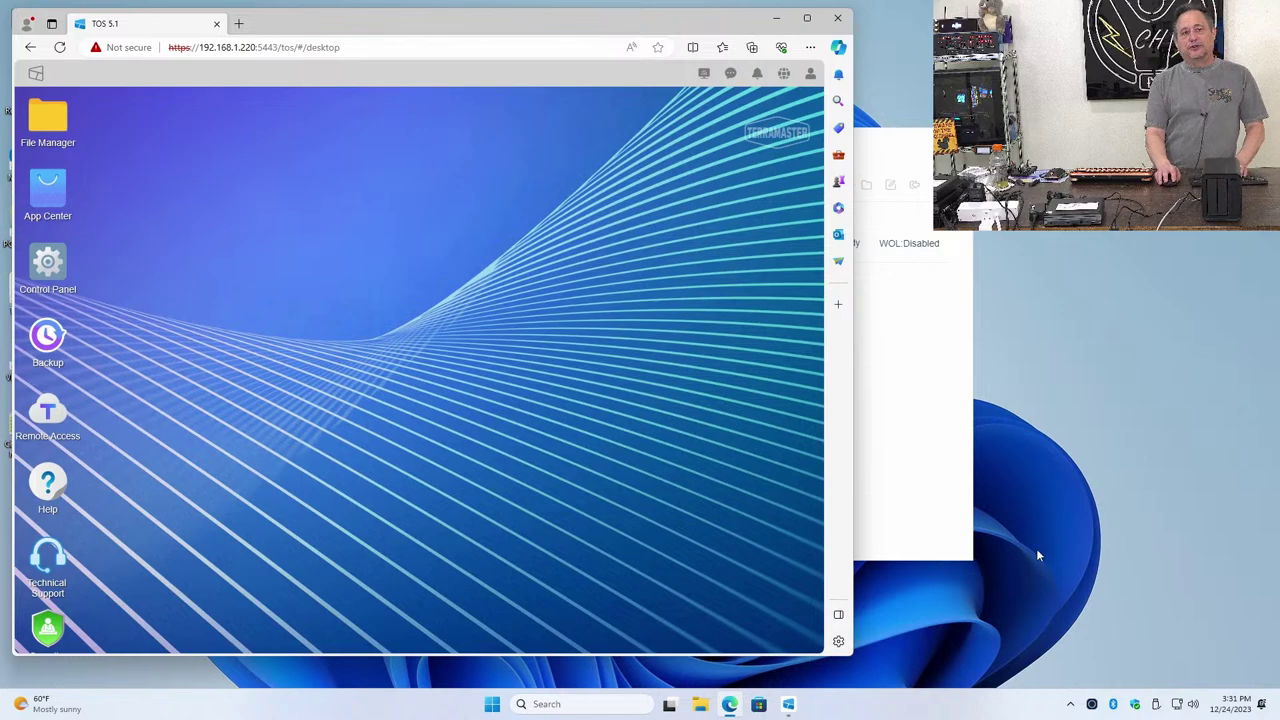
Open a new browser tab and go to the Amazon website
{"action": "left_click", "coordinate": [726, 708]}
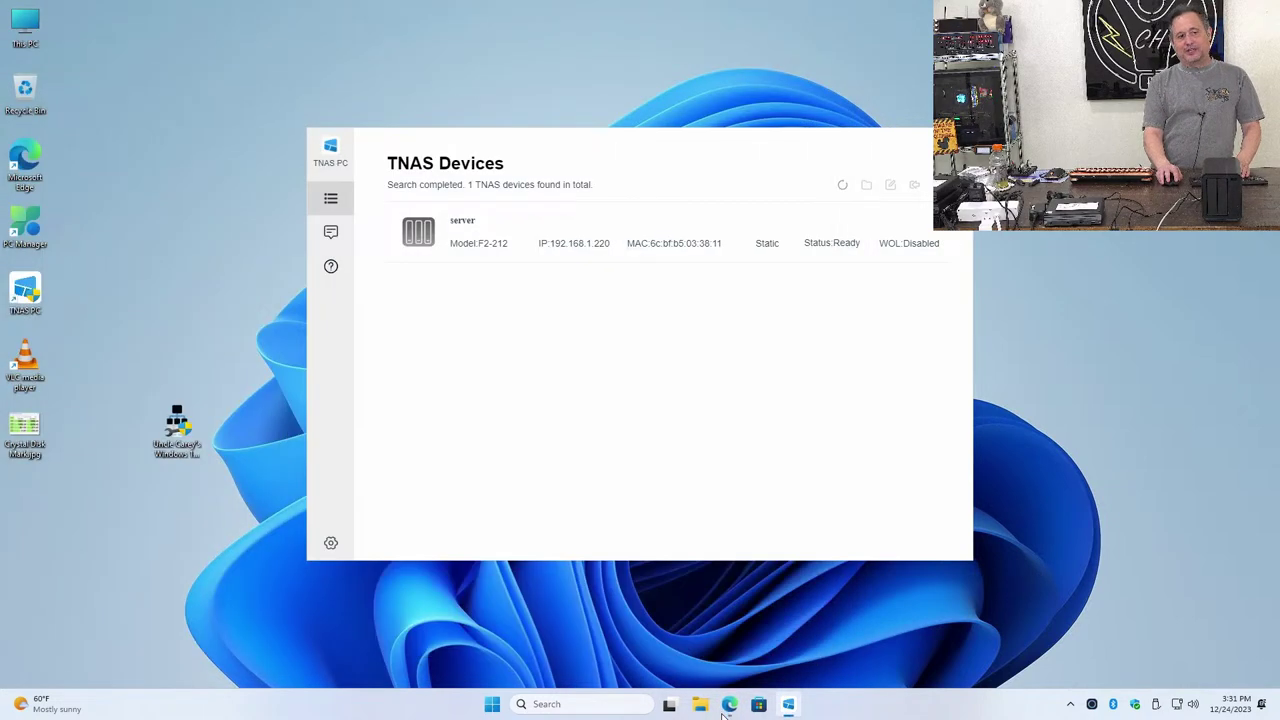
{"action": "left_click", "coordinate": [727, 706]}
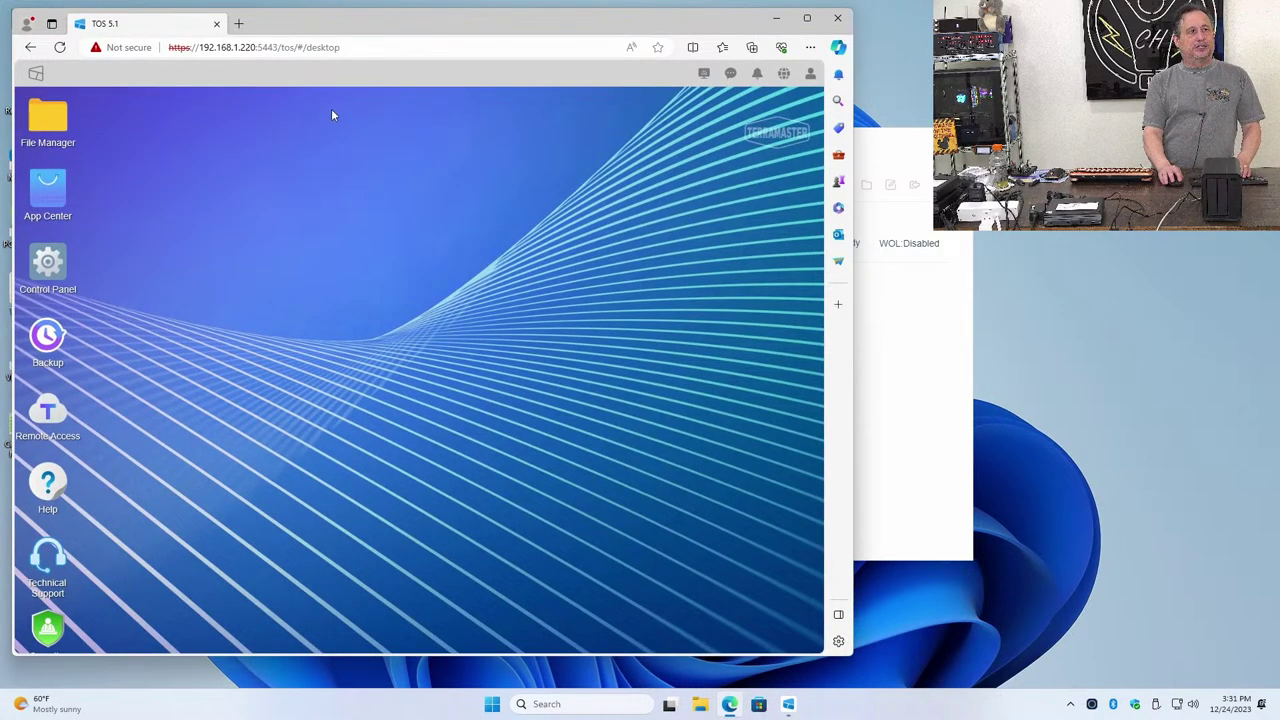
{"action": "left_click", "coordinate": [238, 23]}
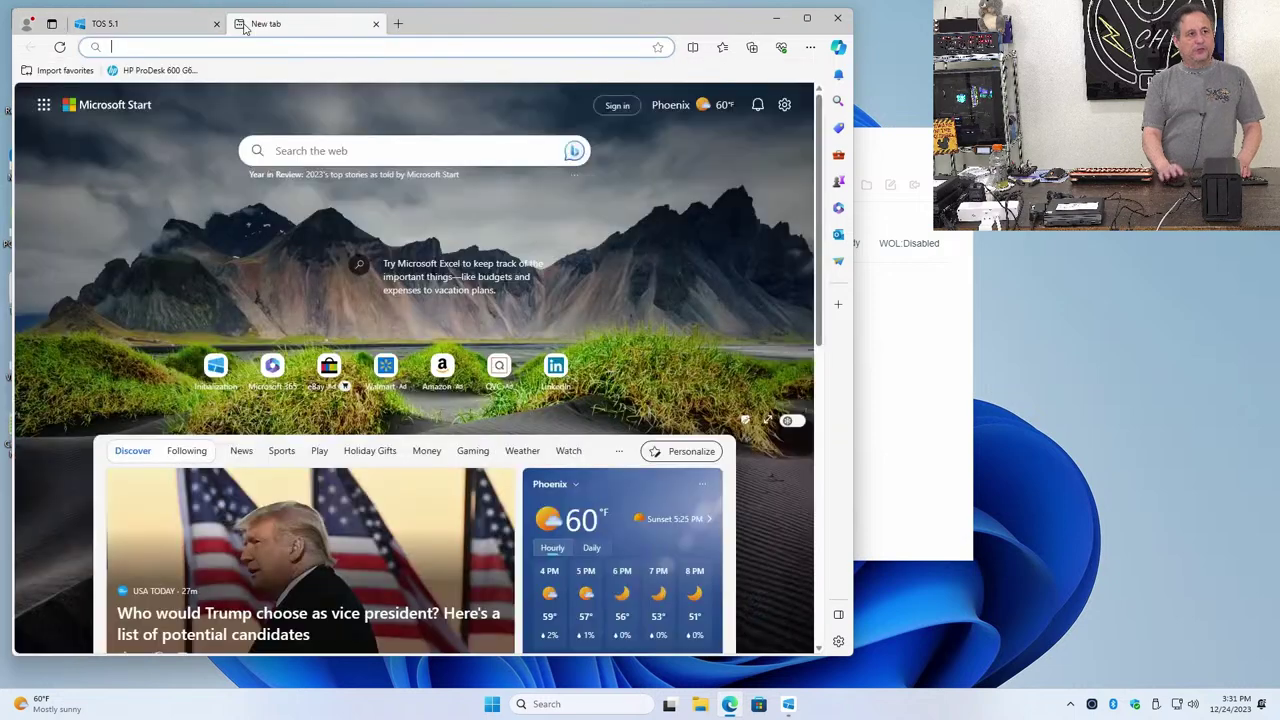
{"action": "type", "text": "amazon"}
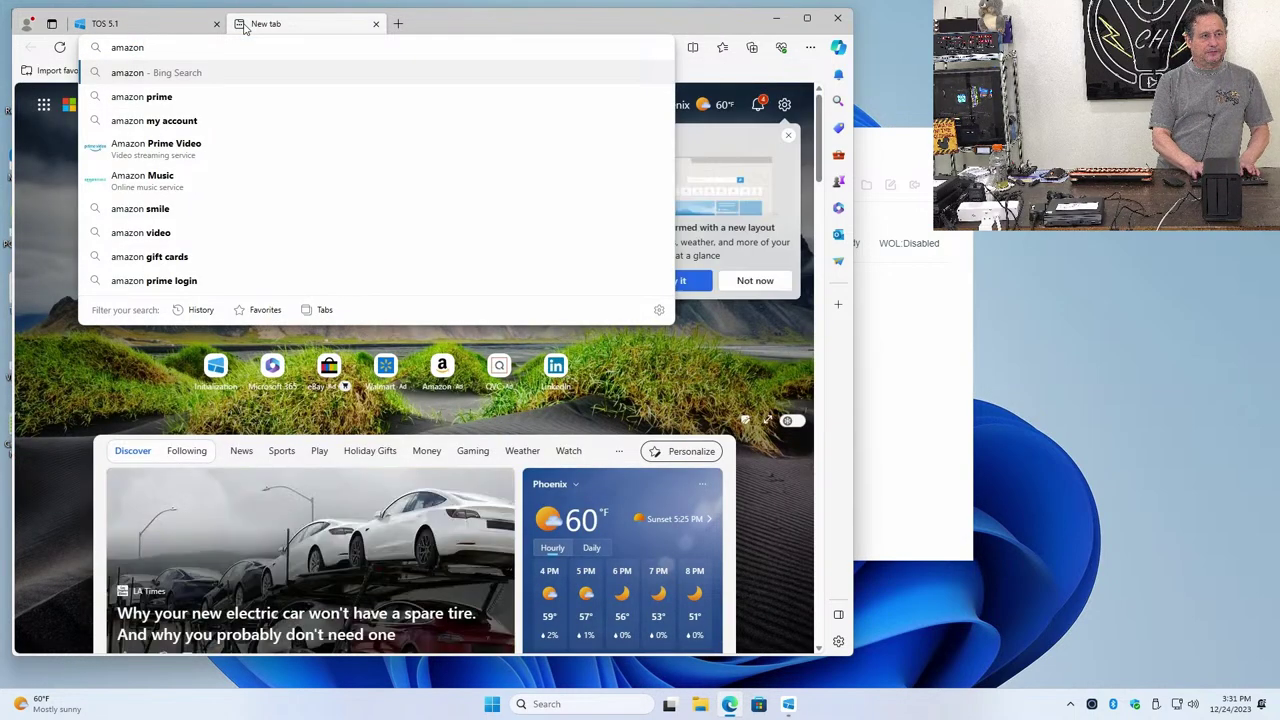
{"action": "key", "text": "Return"}
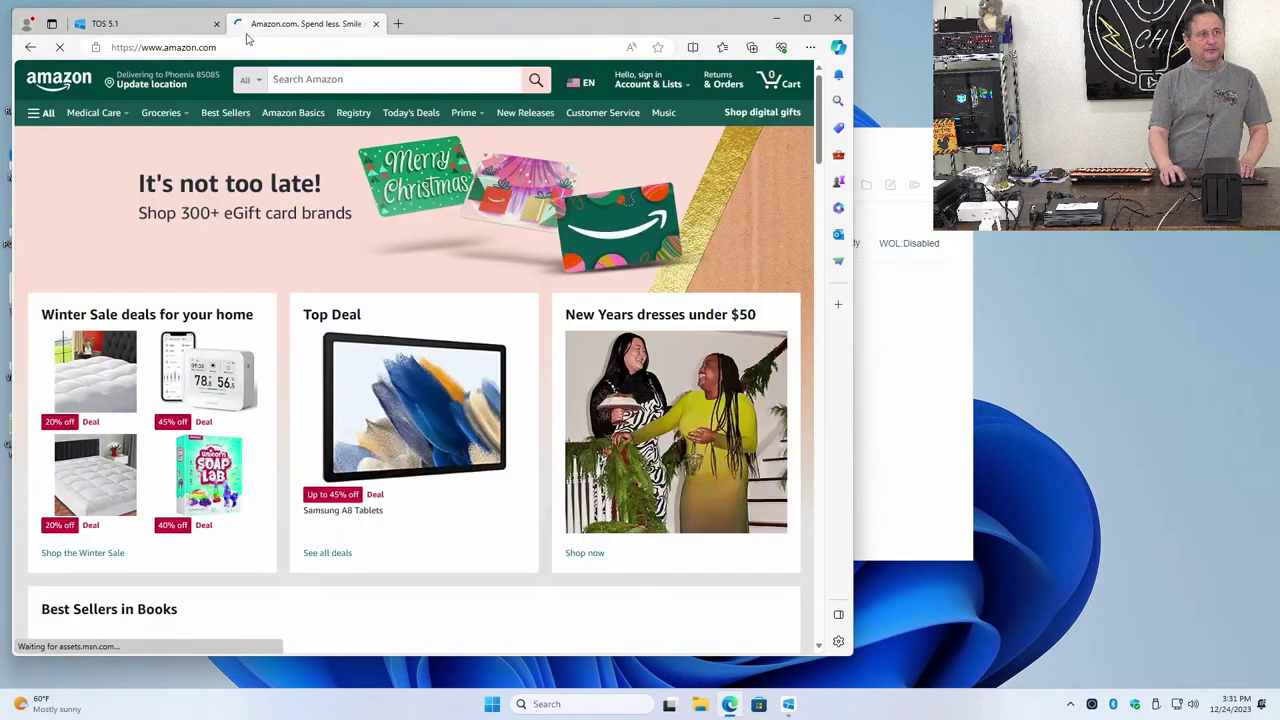
Search Amazon for 'qnap nvme' and open the QNAP TBS-464-8G-US listing
{"action": "left_click", "coordinate": [302, 82]}
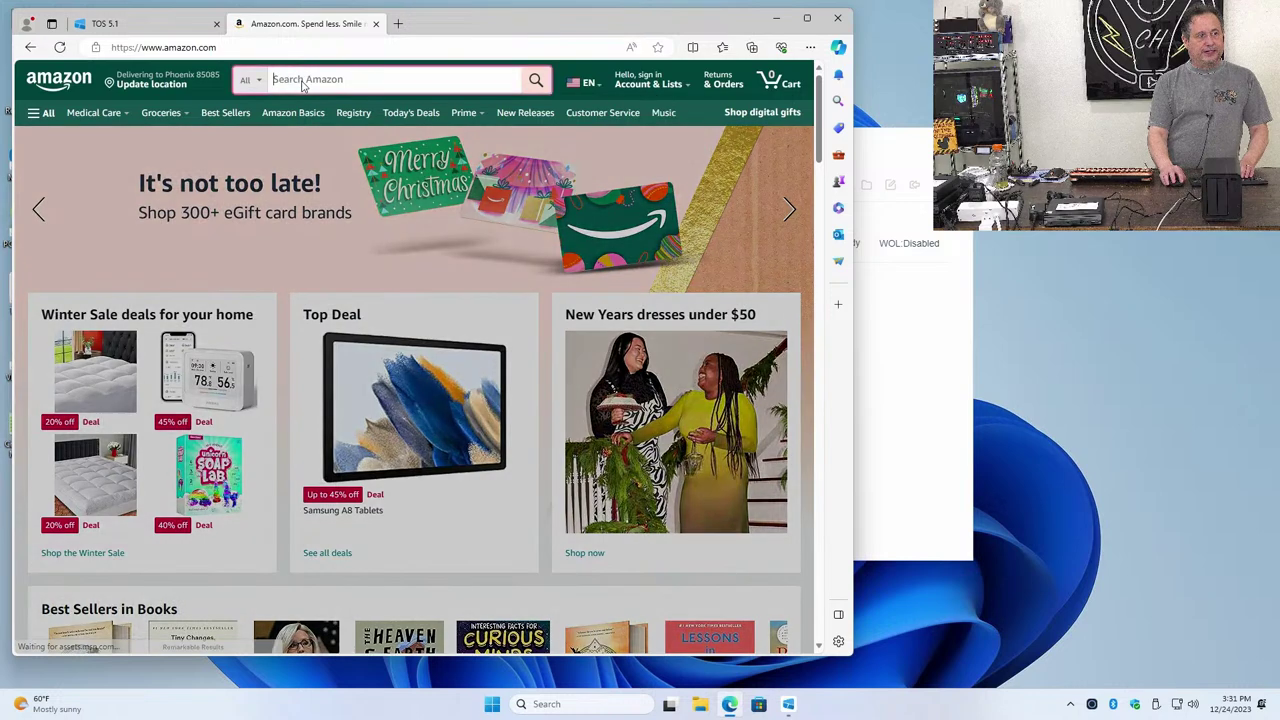
{"action": "type", "text": "qnap "}
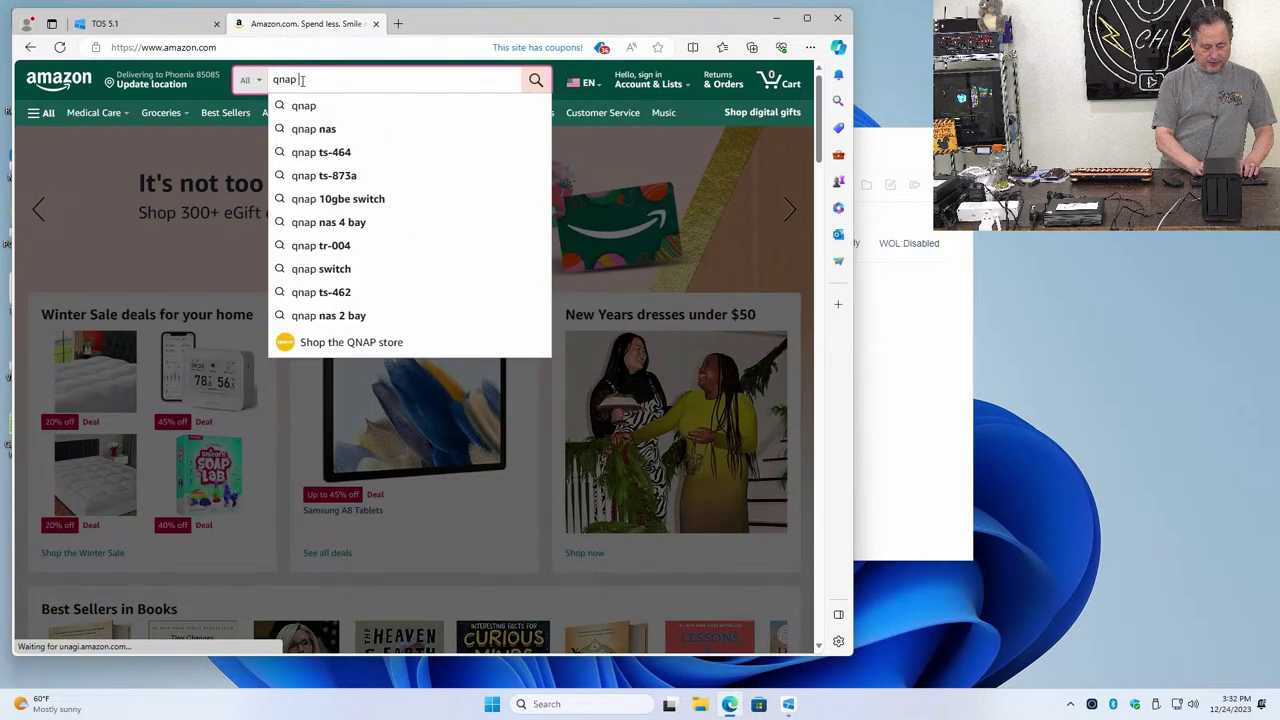
{"action": "type", "text": "nvme"}
{"action": "key", "text": "Return"}
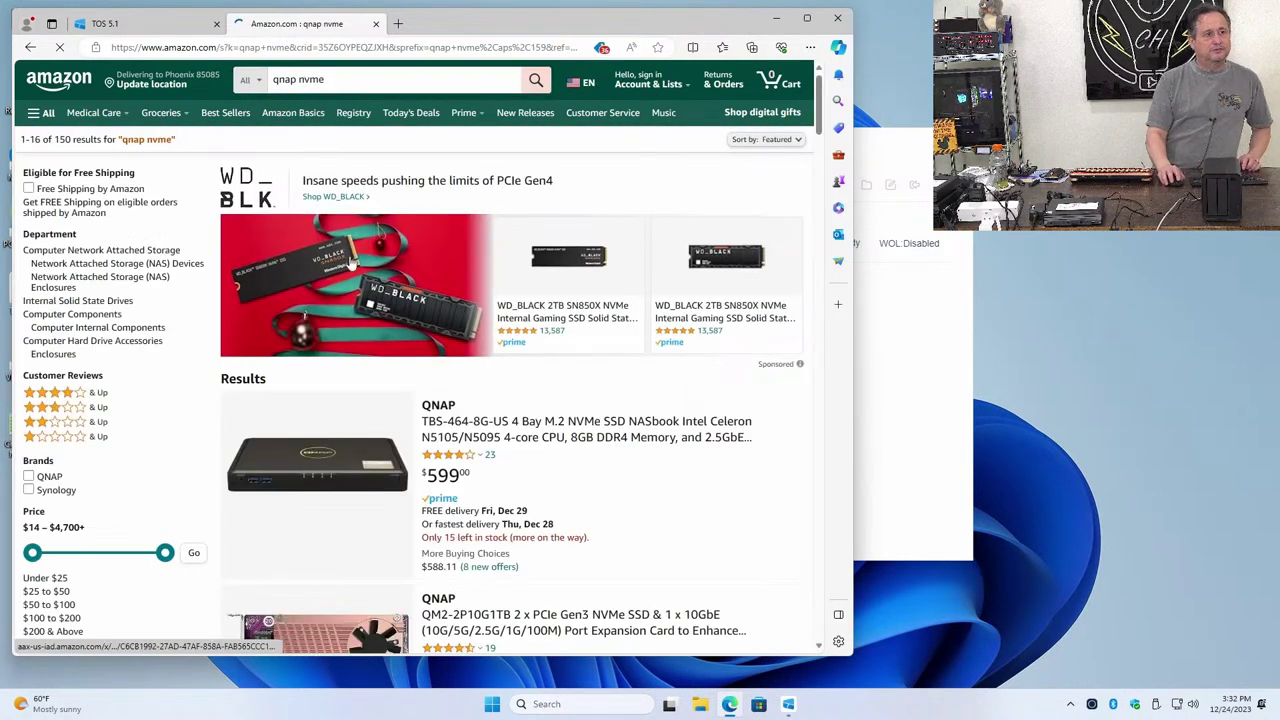
{"action": "left_click", "coordinate": [558, 421]}
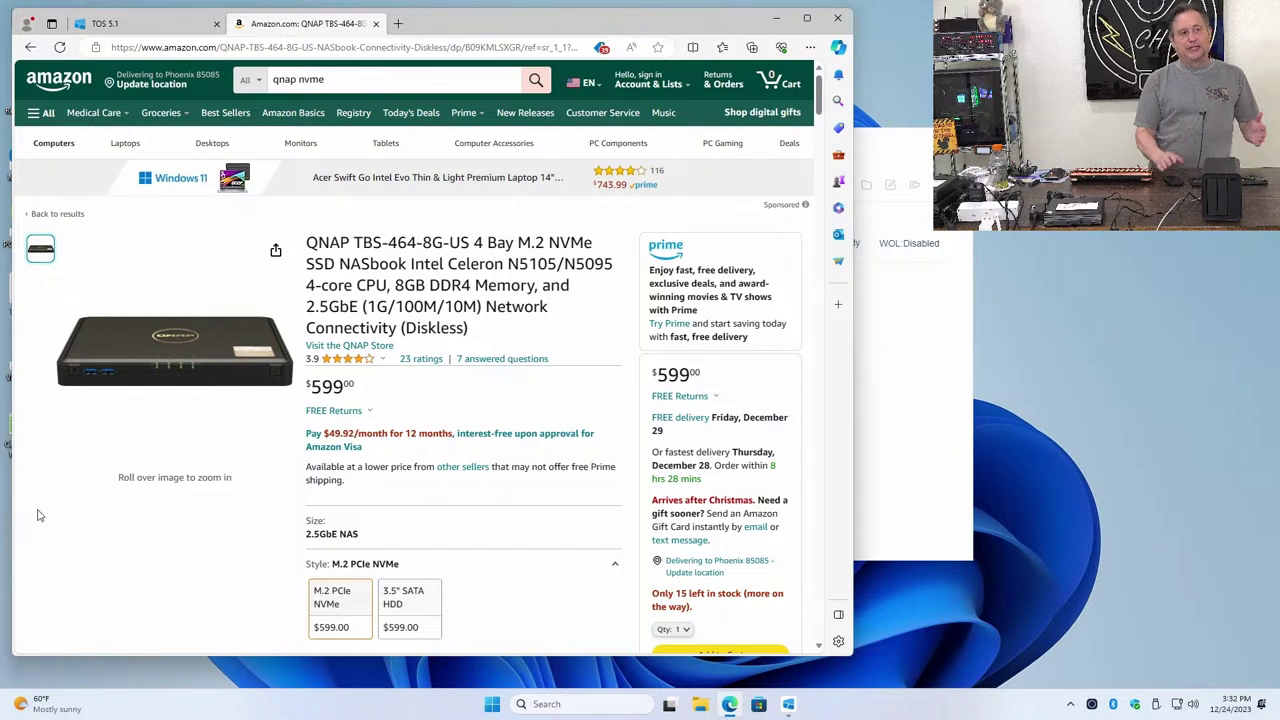
Go to YouTube and search for 'careyholzman qnap'
{"action": "left_click", "coordinate": [352, 50]}
{"action": "type", "text": "youtu"}
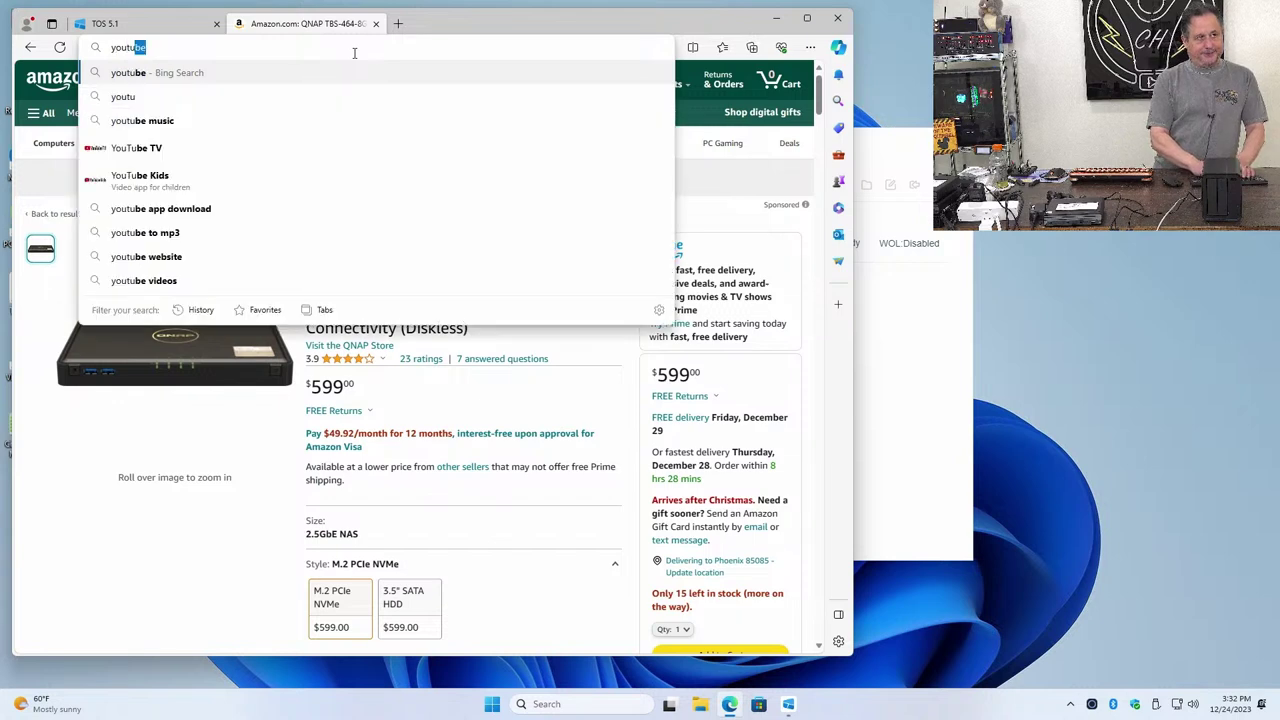
{"action": "type", "text": "be"}
{"action": "key", "text": "Return"}
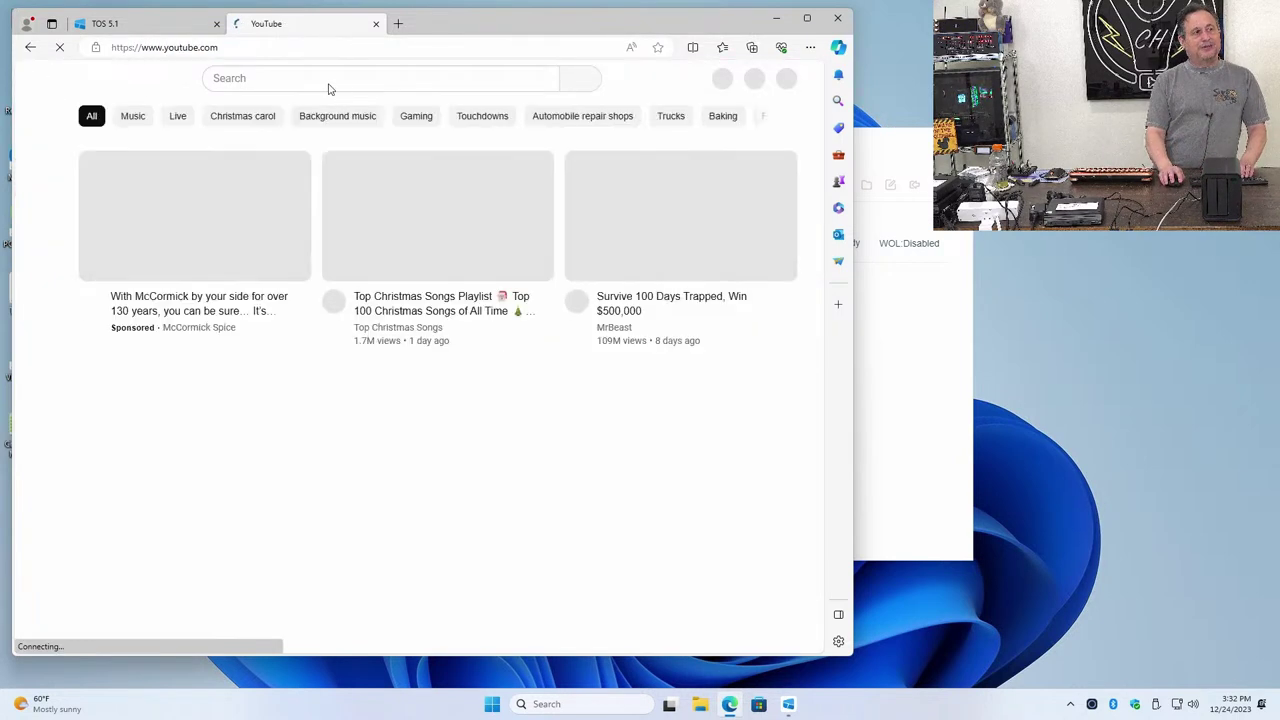
{"action": "left_click", "coordinate": [329, 83]}
{"action": "type", "text": "care"}
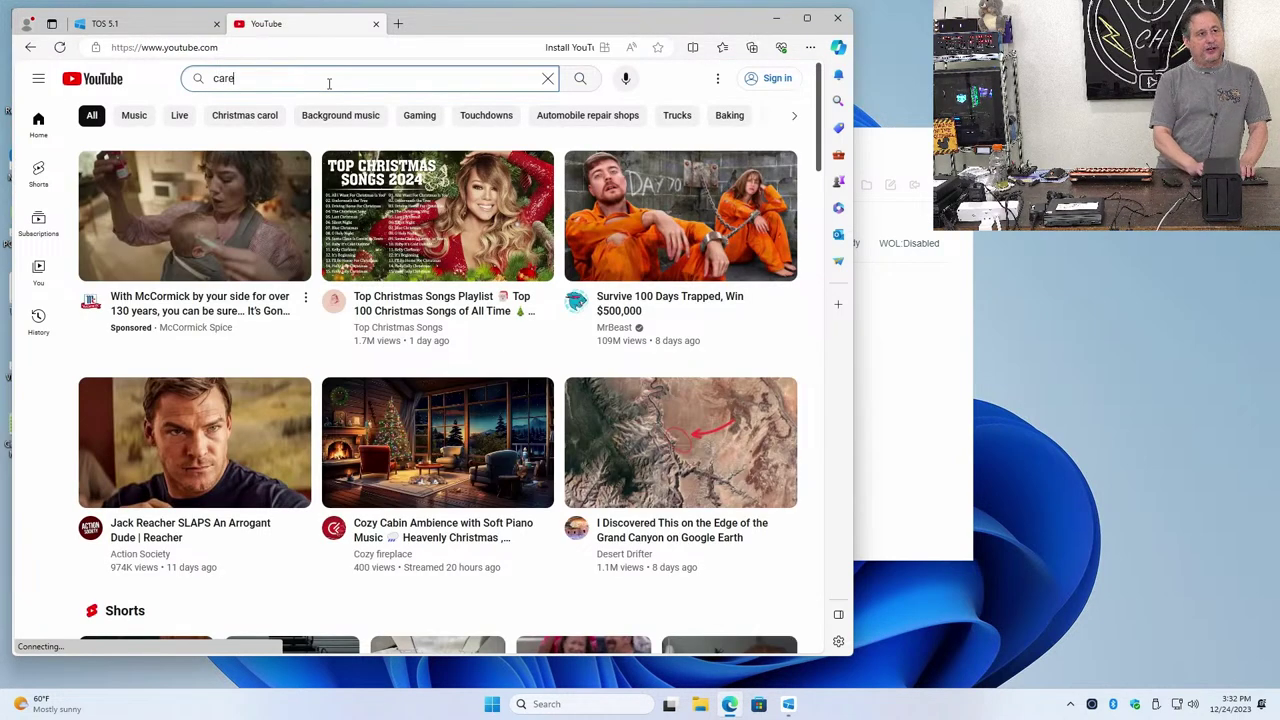
{"action": "type", "text": "yholzman "}
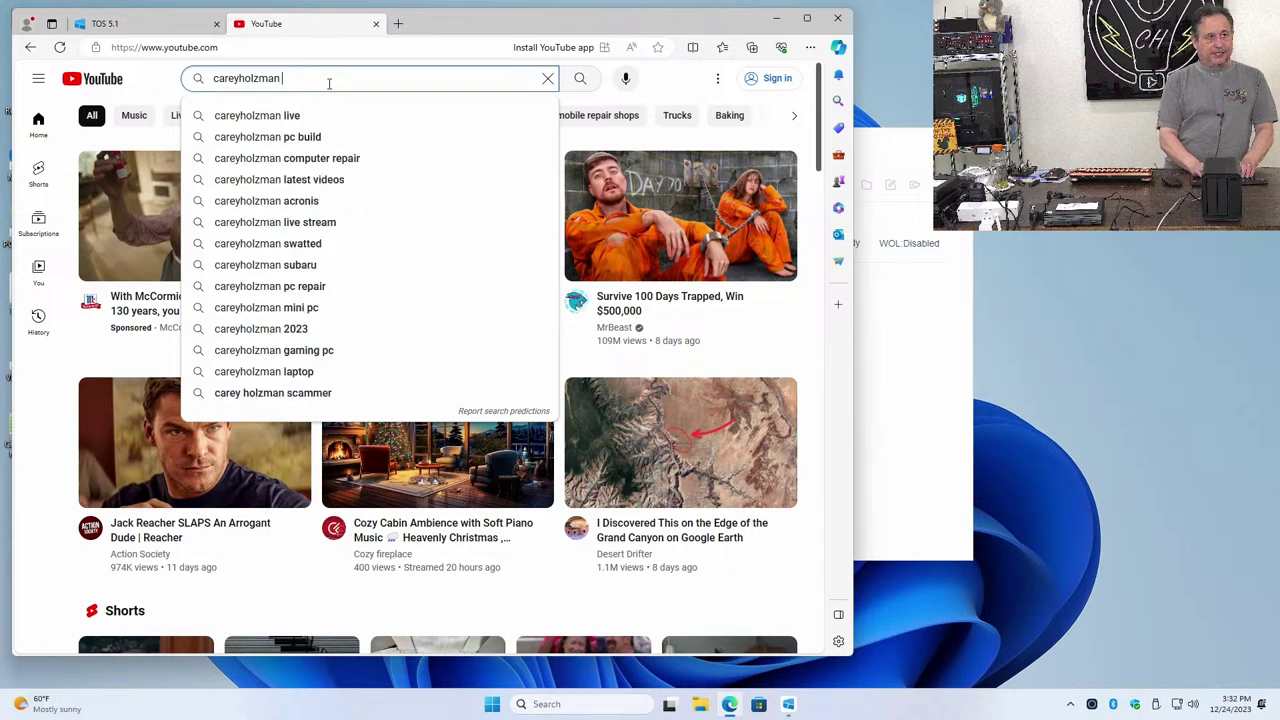
{"action": "type", "text": "qnap"}
{"action": "key", "text": "Return"}
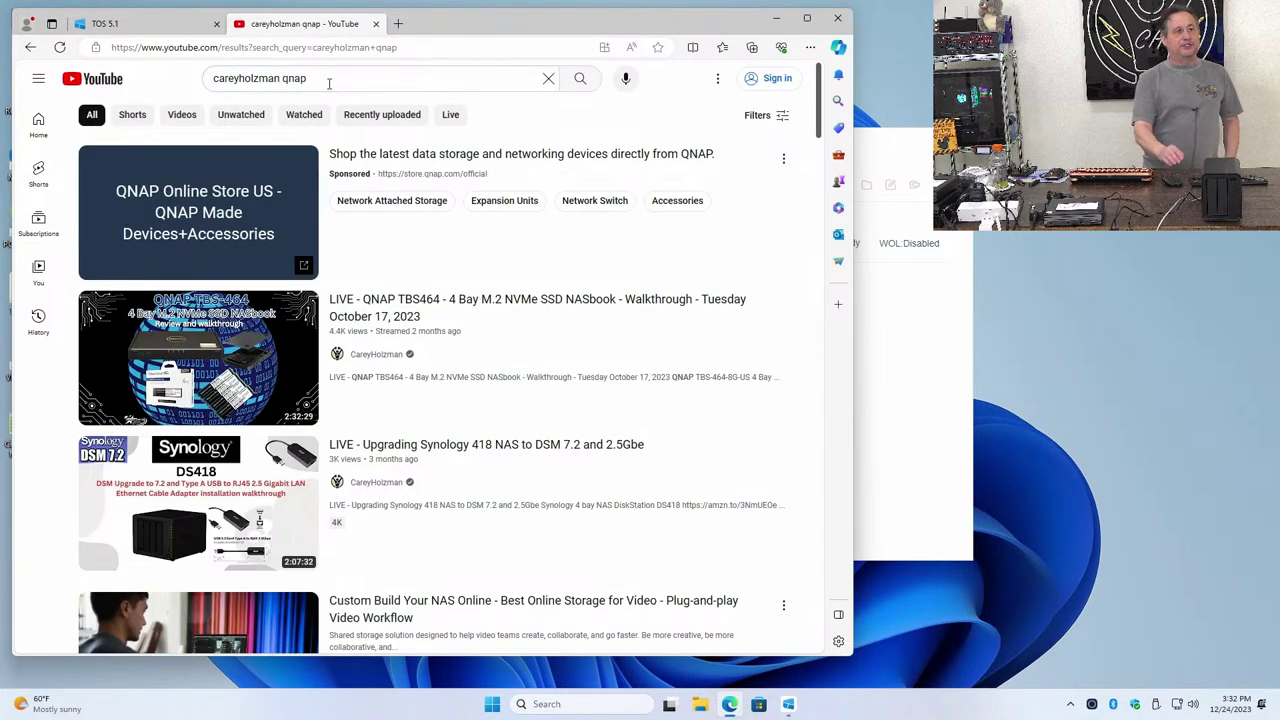
Play the QNAP TBS464 live walkthrough from 11:45 after skipping the ad, then close the tab
{"action": "left_click", "coordinate": [372, 320]}
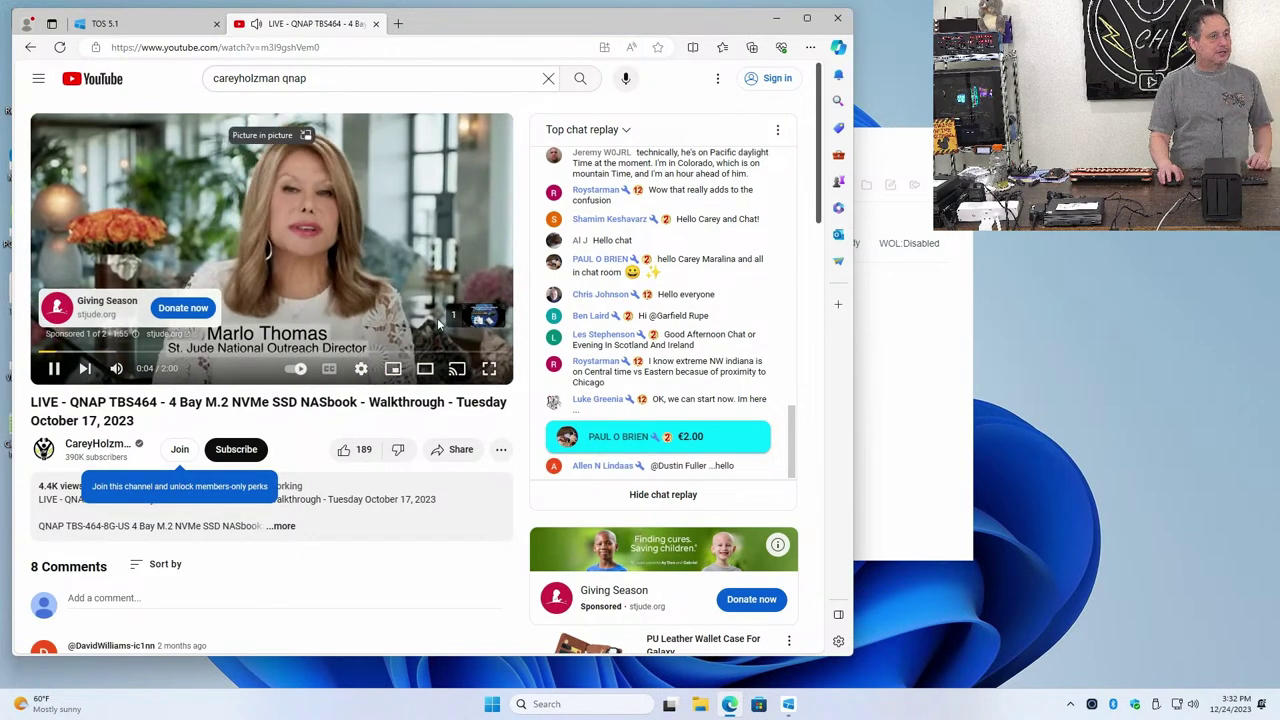
{"action": "left_click", "coordinate": [470, 318]}
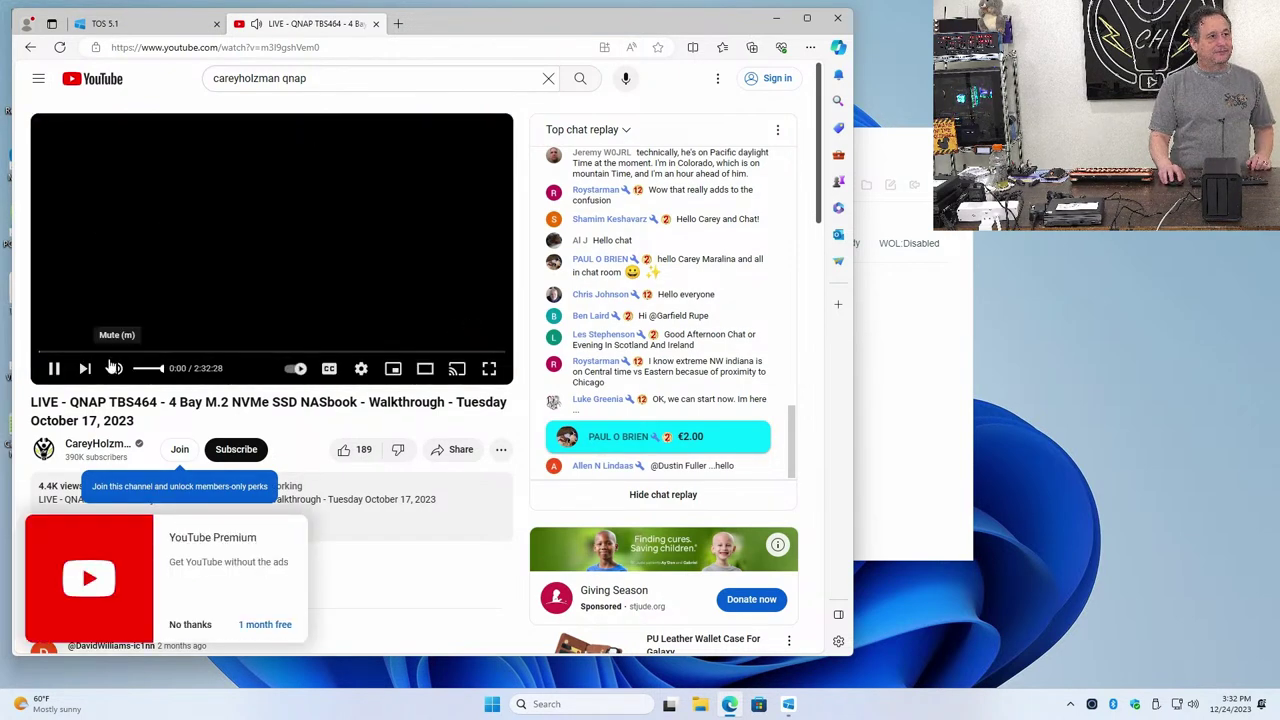
{"action": "left_click", "coordinate": [75, 352]}
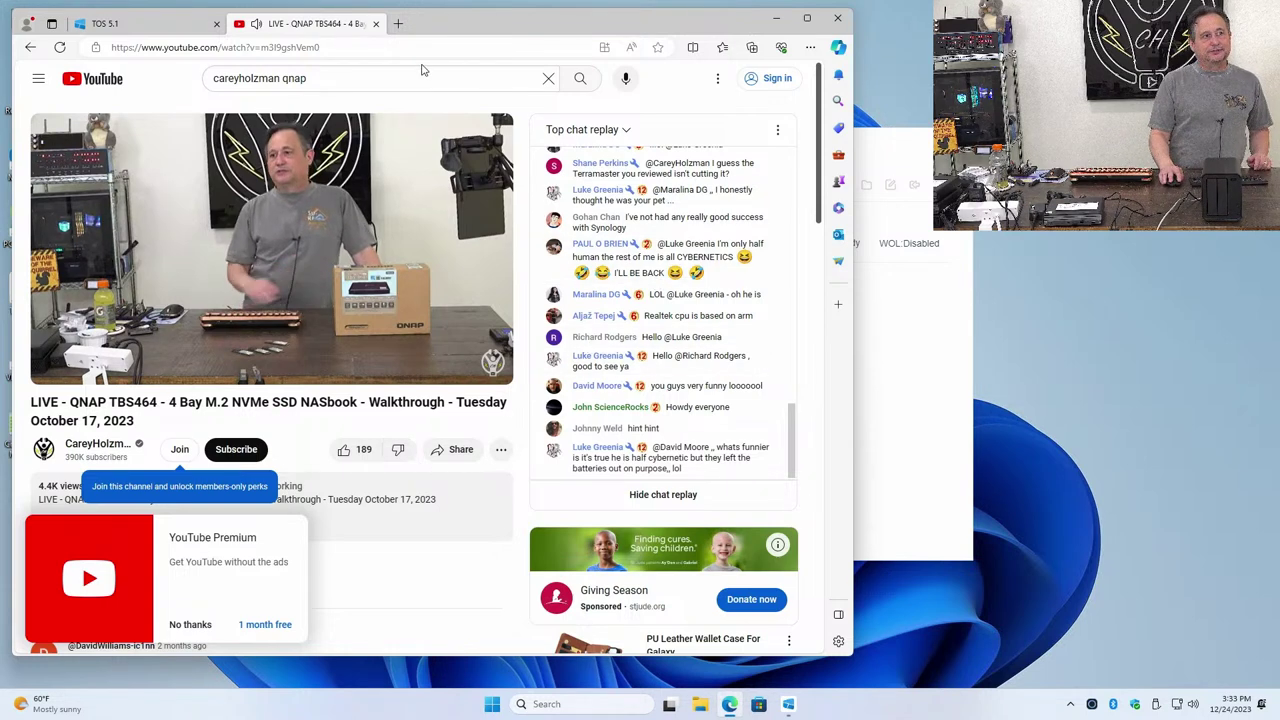
{"action": "left_click", "coordinate": [376, 24]}
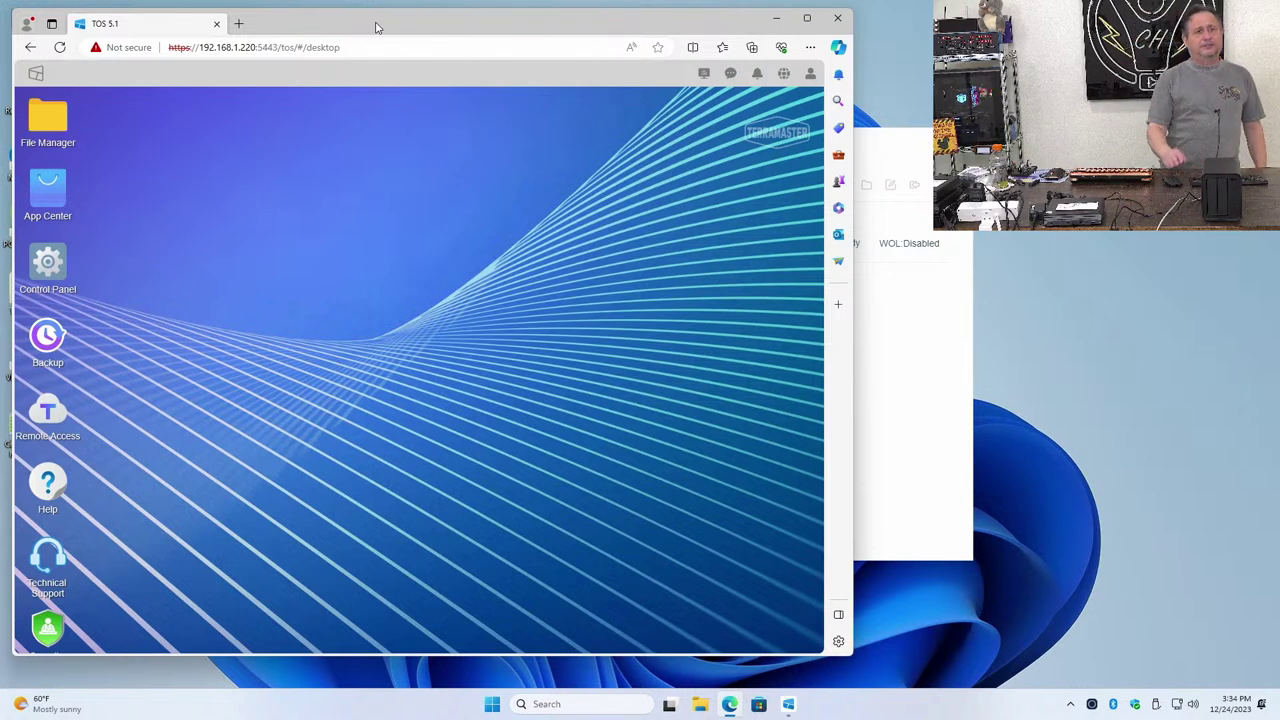
Bring the TNAS PC window listing the Ready F2-212 server to the front
{"action": "left_click", "coordinate": [898, 302]}
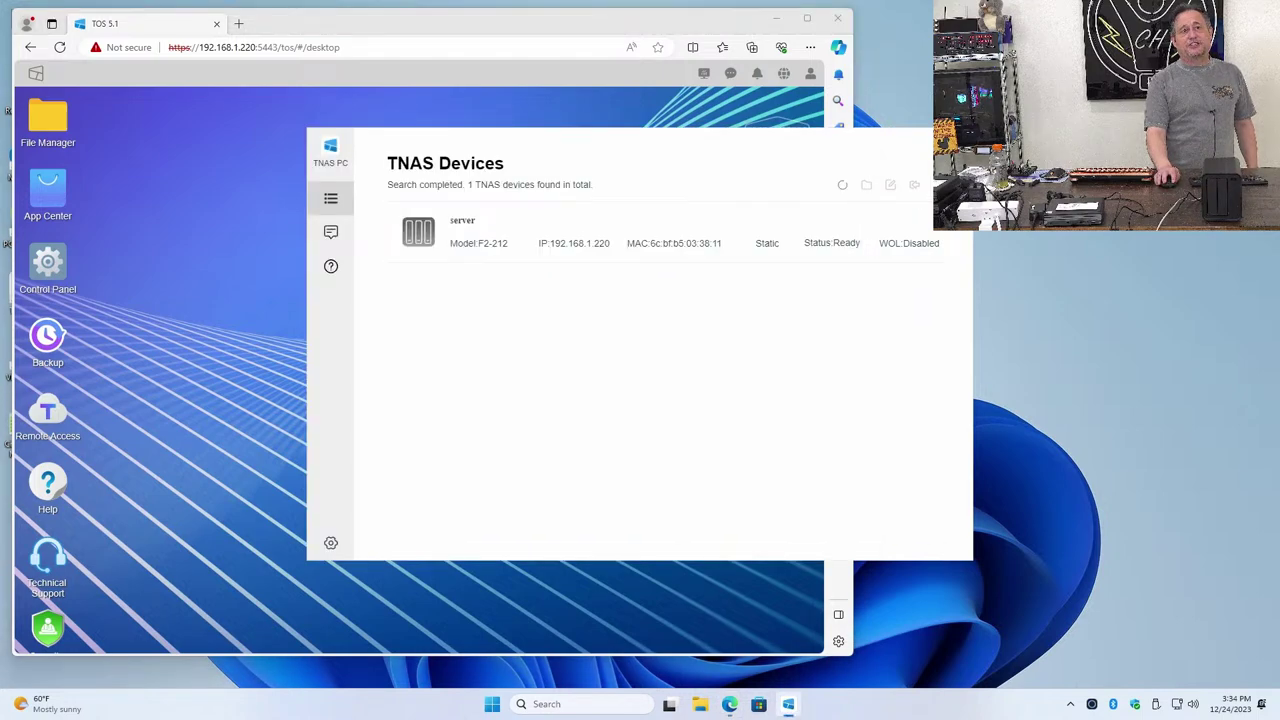
Close TNAS PC and open the public (\\server) (Z:) drive from This PC in File Explorer
{"action": "left_click", "coordinate": [956, 142]}
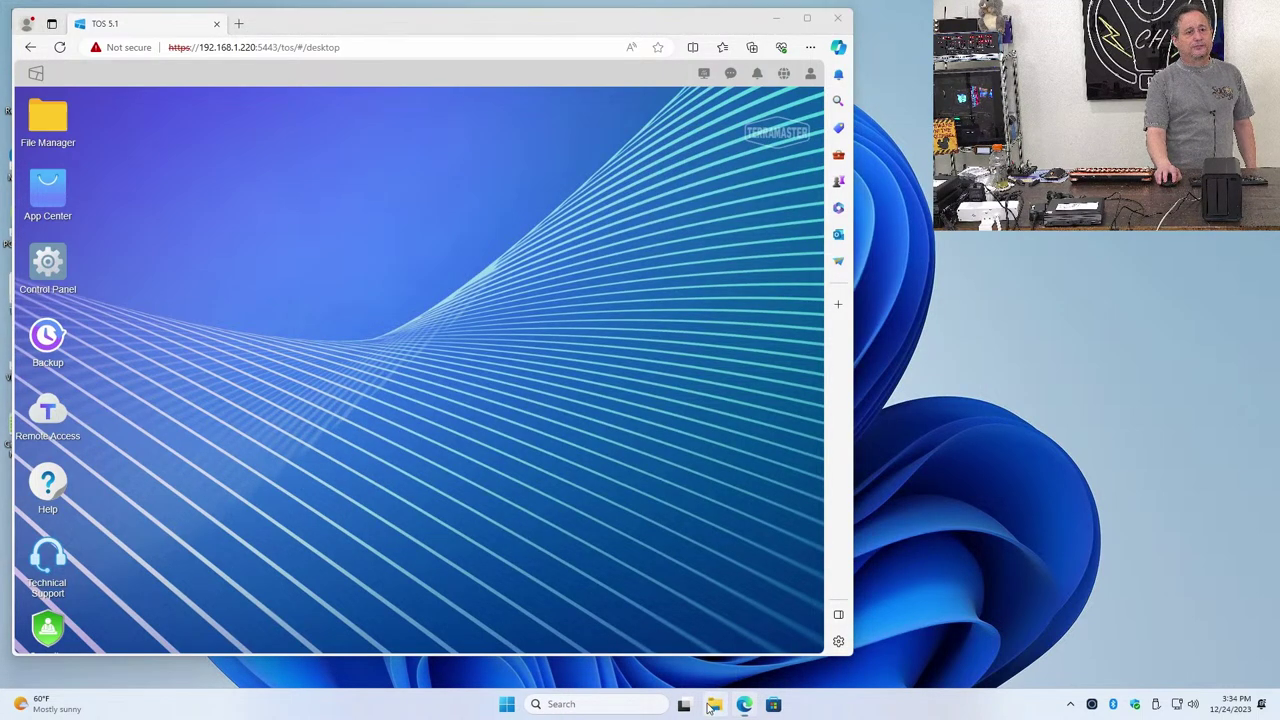
{"action": "left_click", "coordinate": [712, 705]}
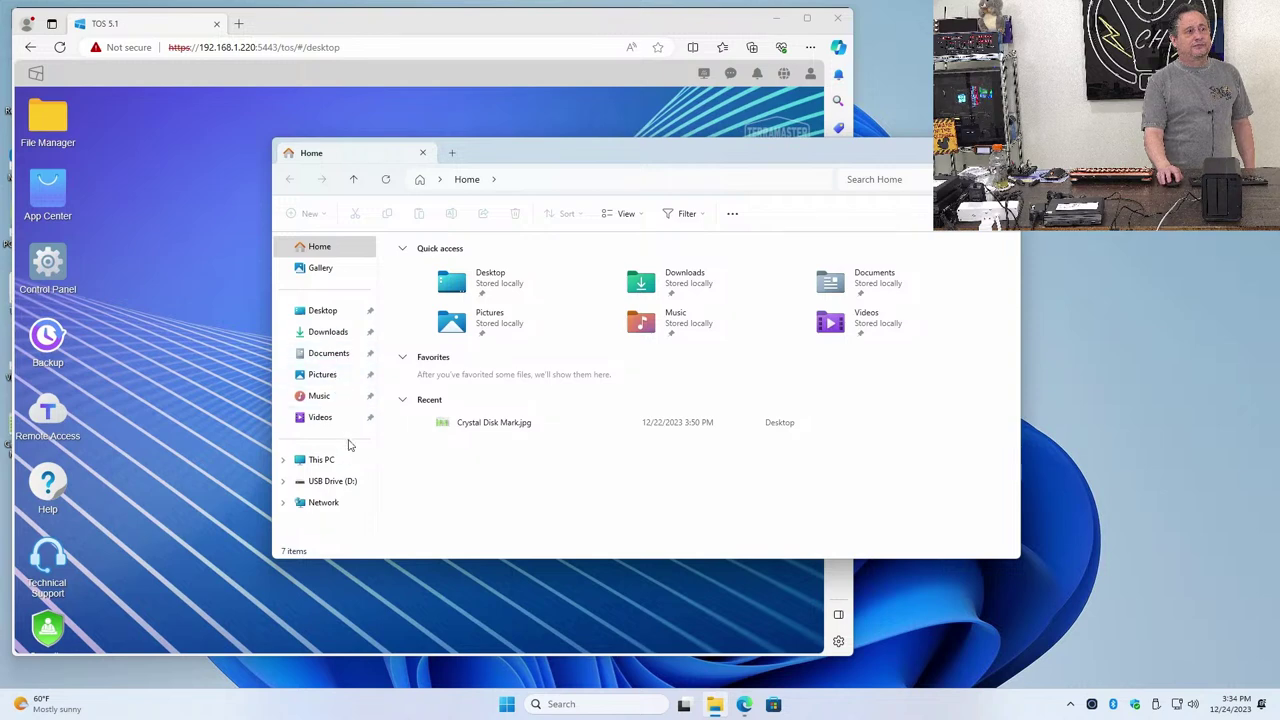
{"action": "left_click", "coordinate": [347, 509]}
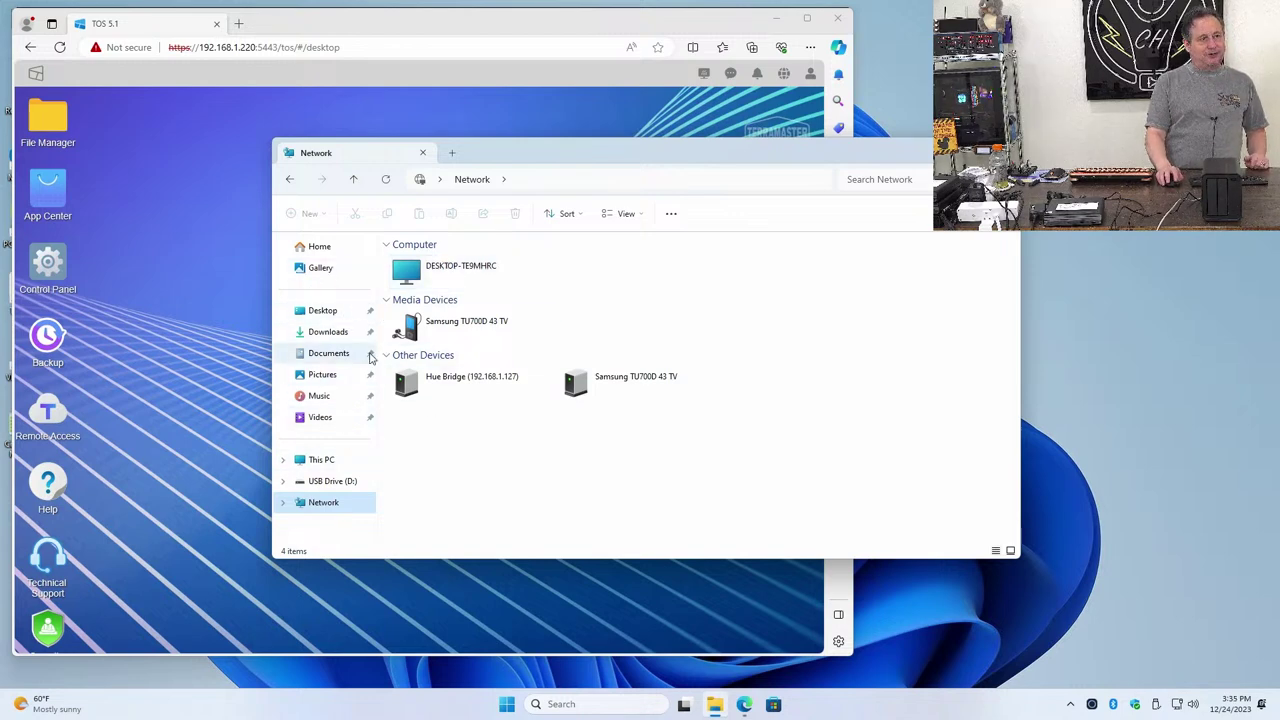
{"action": "left_click", "coordinate": [335, 462]}
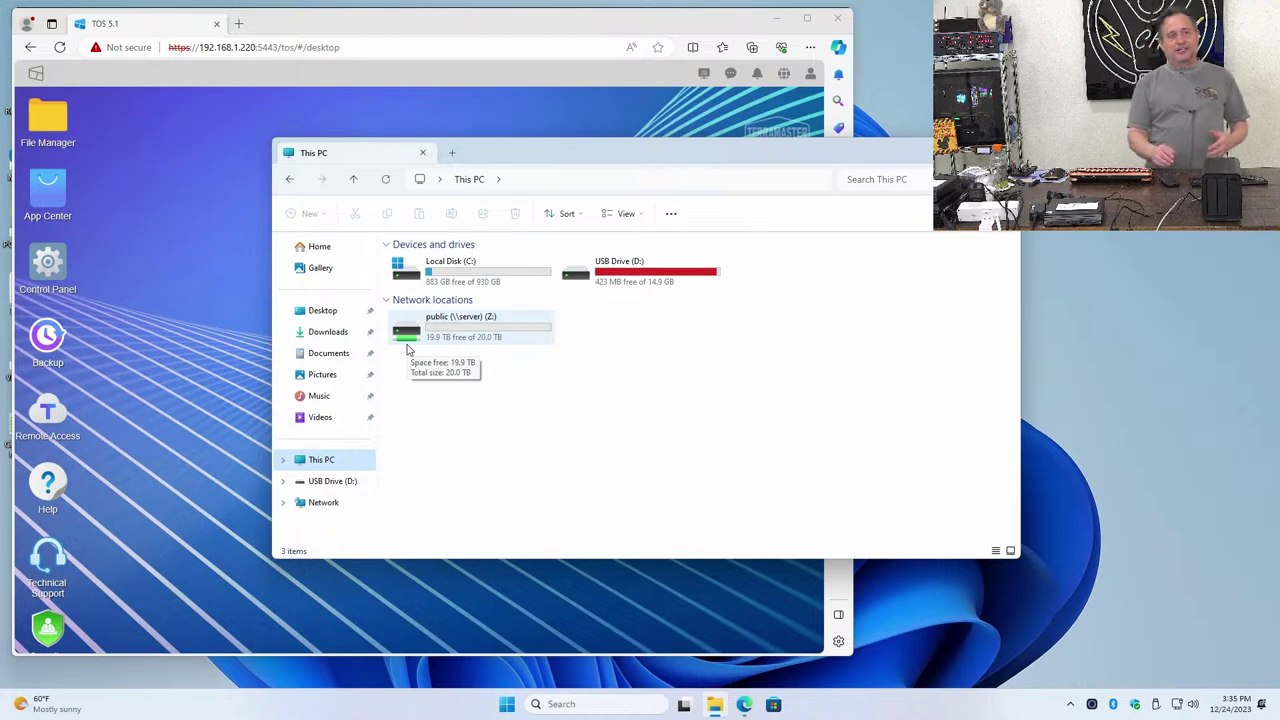
{"action": "double_click", "coordinate": [407, 348]}
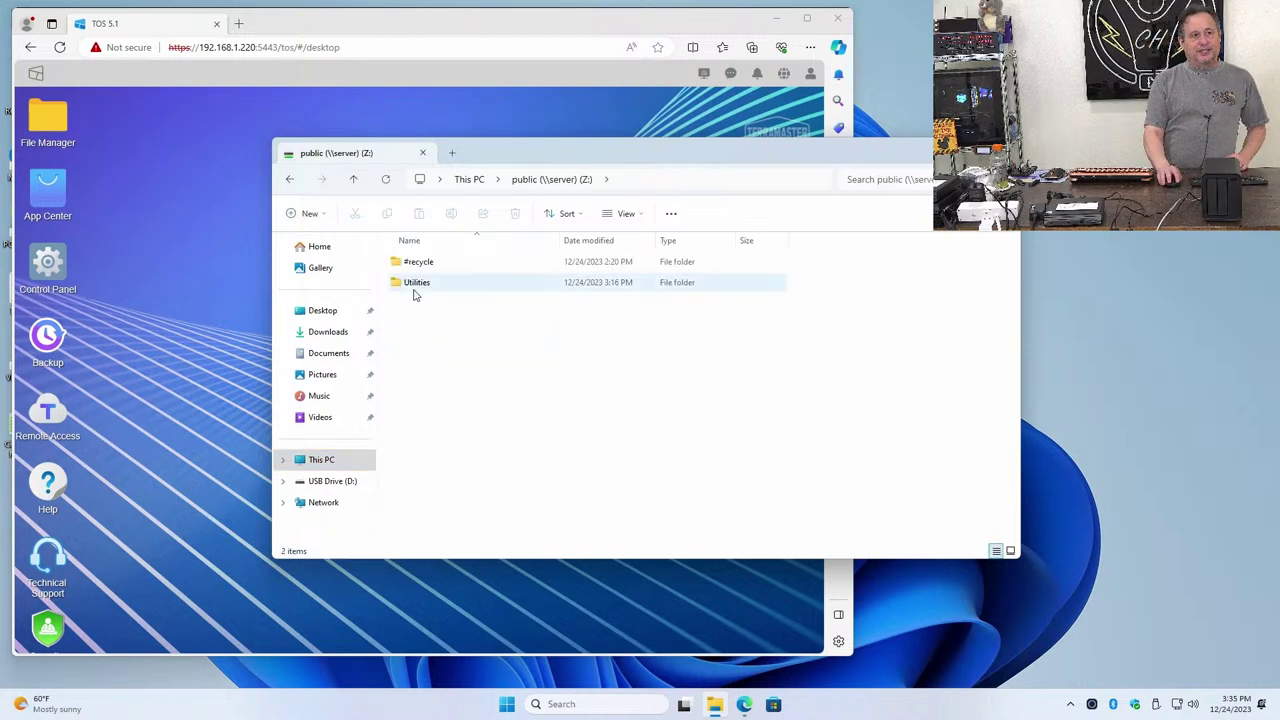
Permanently delete the Utilities folder and its 1,571 items from the public Z: share
{"action": "left_click", "coordinate": [414, 290]}
{"action": "right_click", "coordinate": [414, 292]}
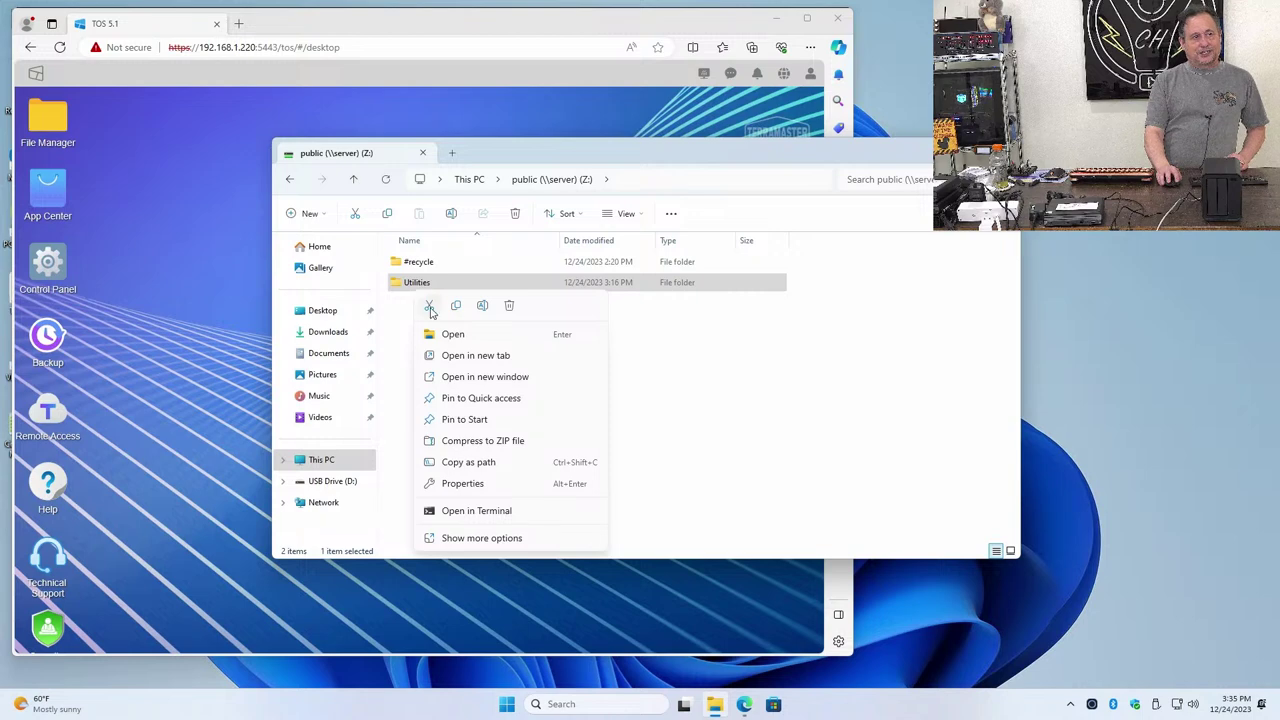
{"action": "left_click", "coordinate": [509, 306]}
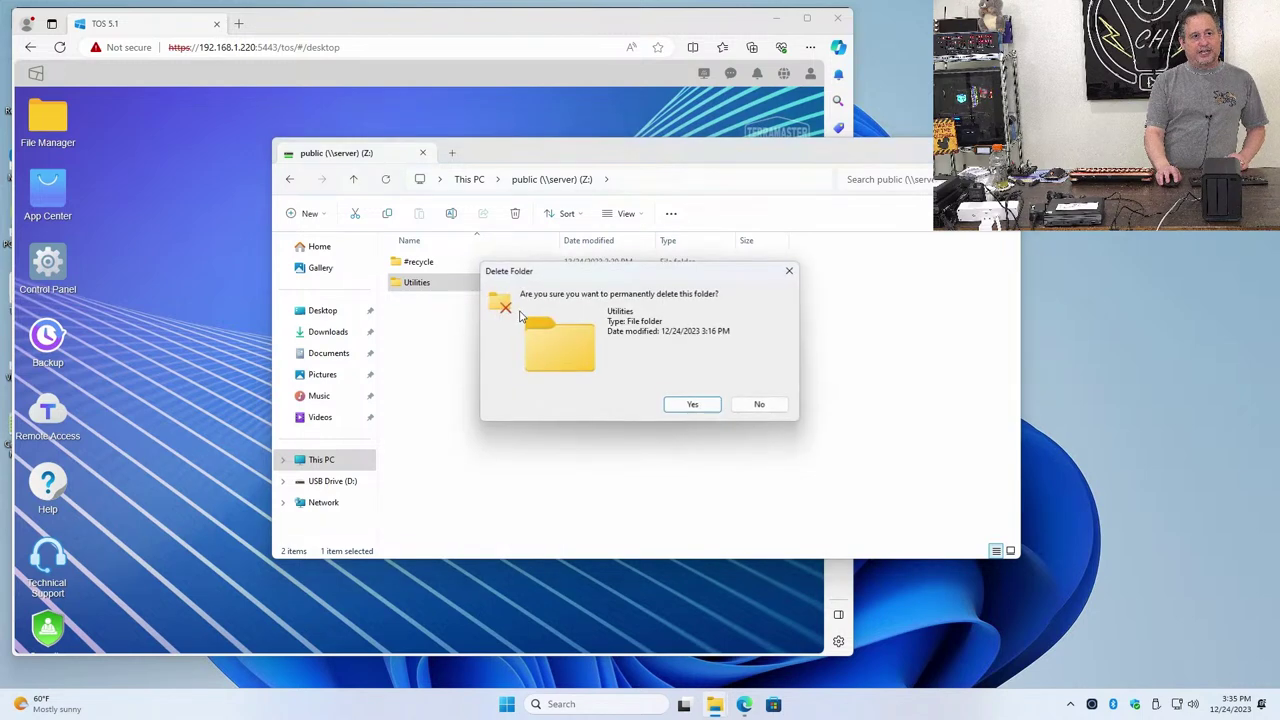
{"action": "left_click", "coordinate": [687, 404]}
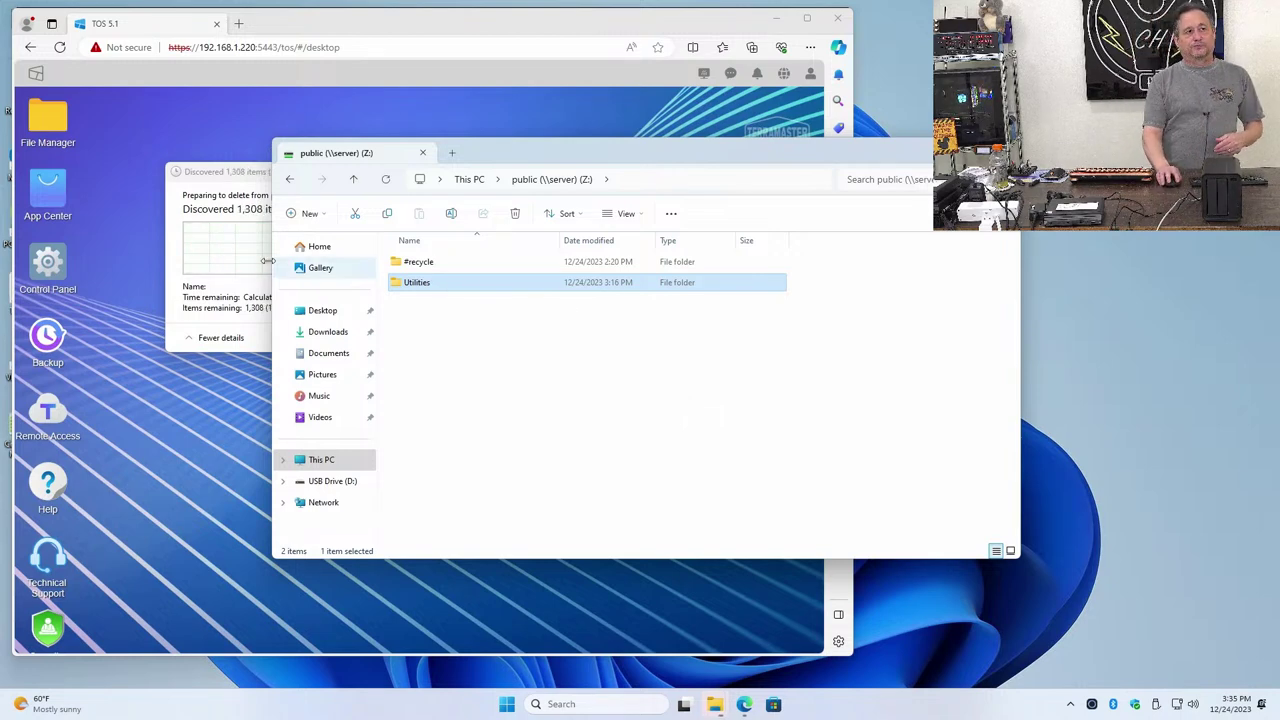
{"action": "left_click", "coordinate": [221, 288]}
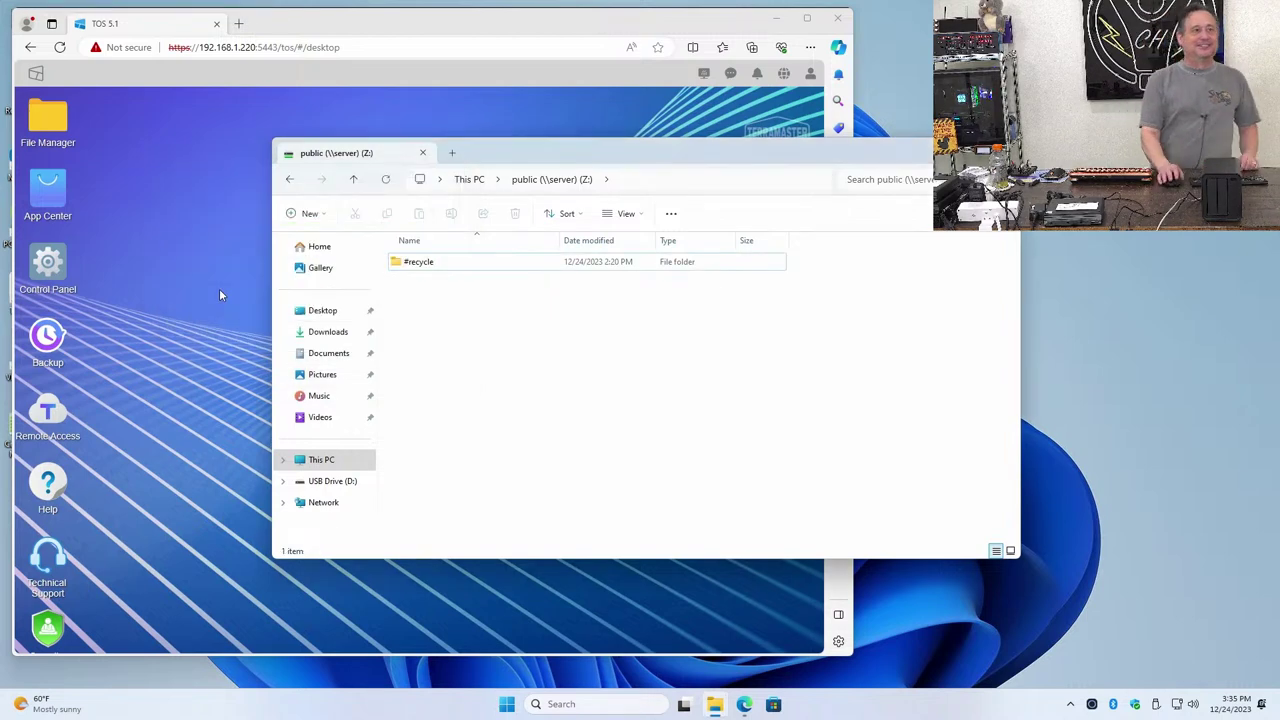
Attempt to open #recycle, dismiss the access-denied network error, and close the Z: window
{"action": "right_click", "coordinate": [411, 272]}
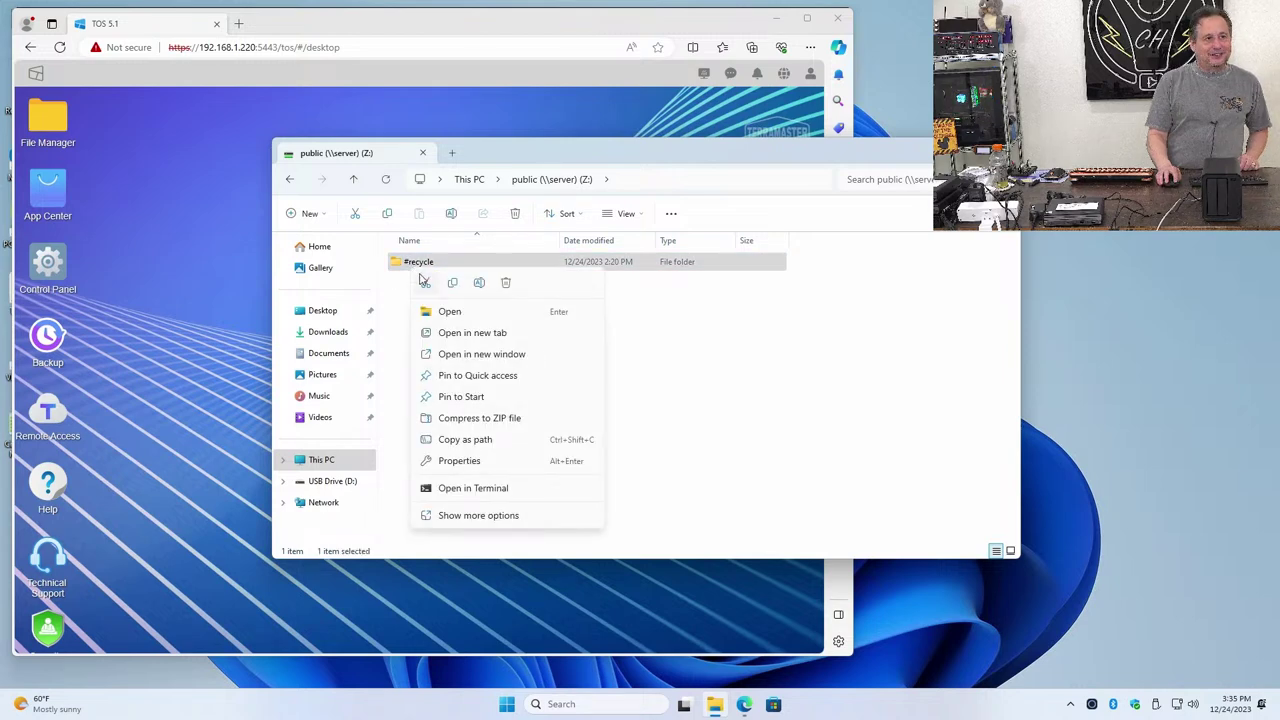
{"action": "left_click", "coordinate": [412, 272]}
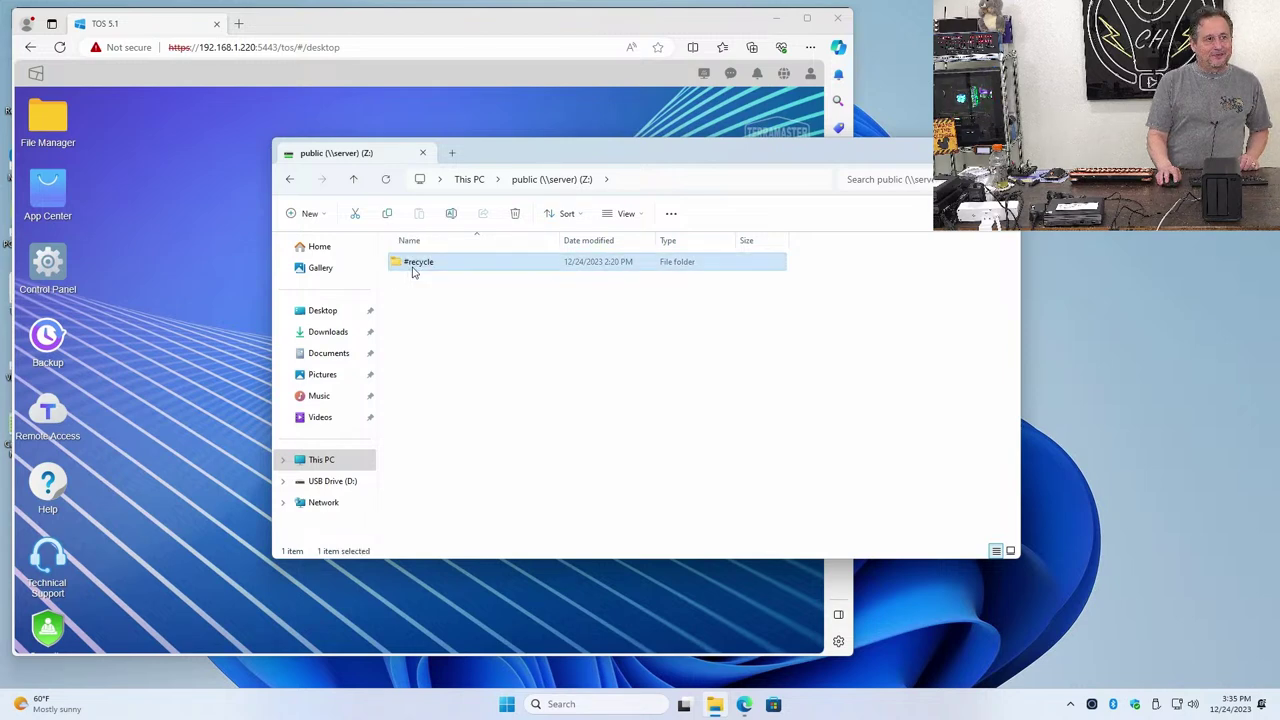
{"action": "double_click", "coordinate": [398, 268]}
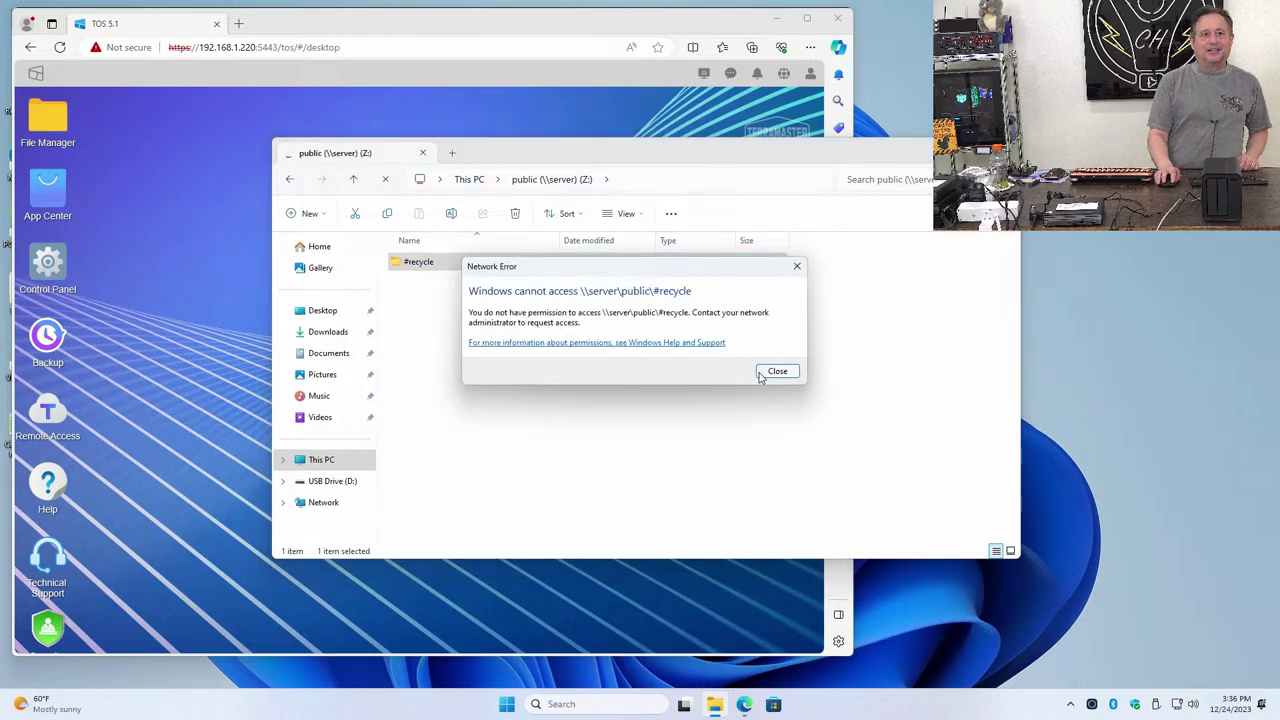
{"action": "left_click", "coordinate": [766, 372]}
{"action": "key", "text": "alt+F4"}
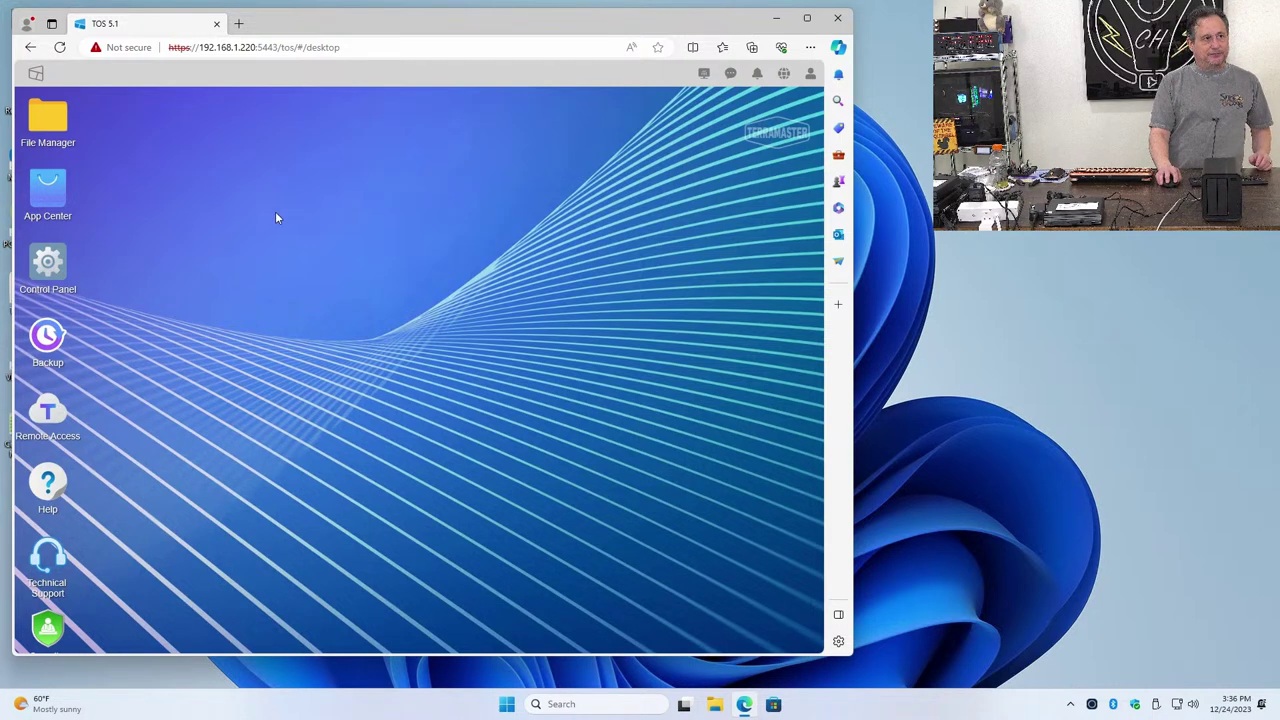
Empty the public shared folder's recycle bin in Control Panel, apply, and close Control Panel
{"action": "left_click", "coordinate": [68, 280]}
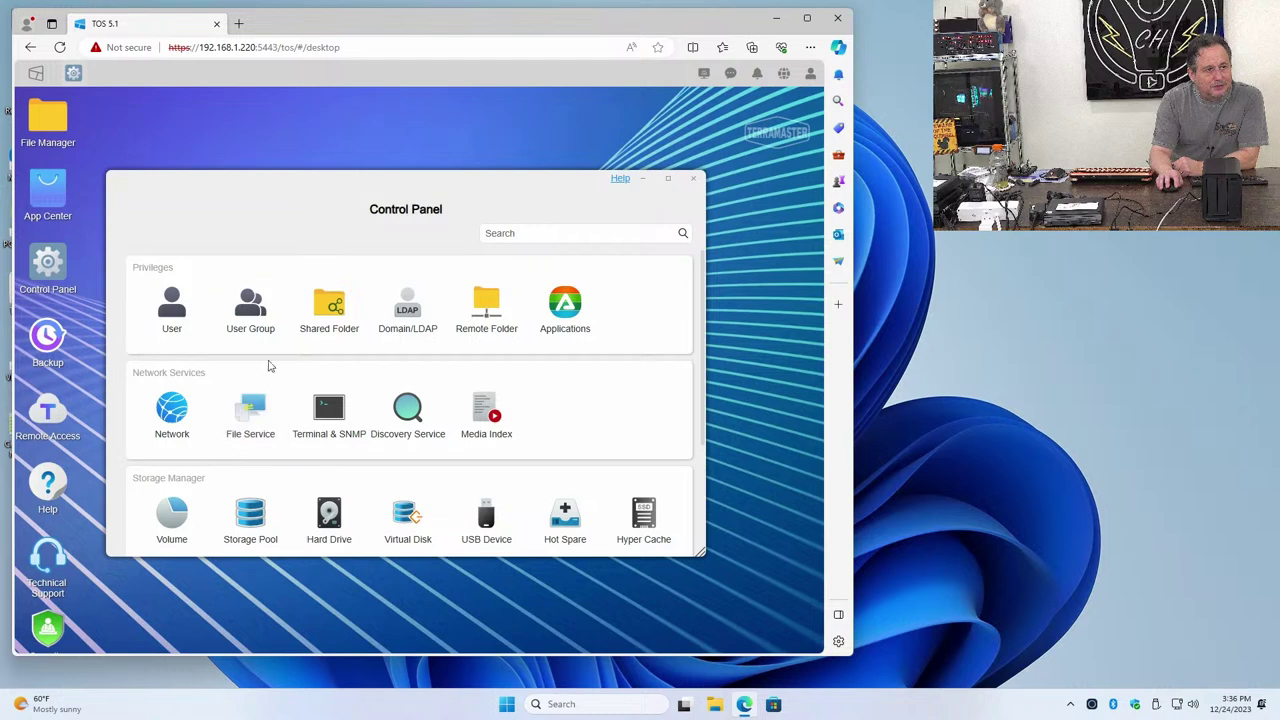
{"action": "left_click", "coordinate": [310, 312]}
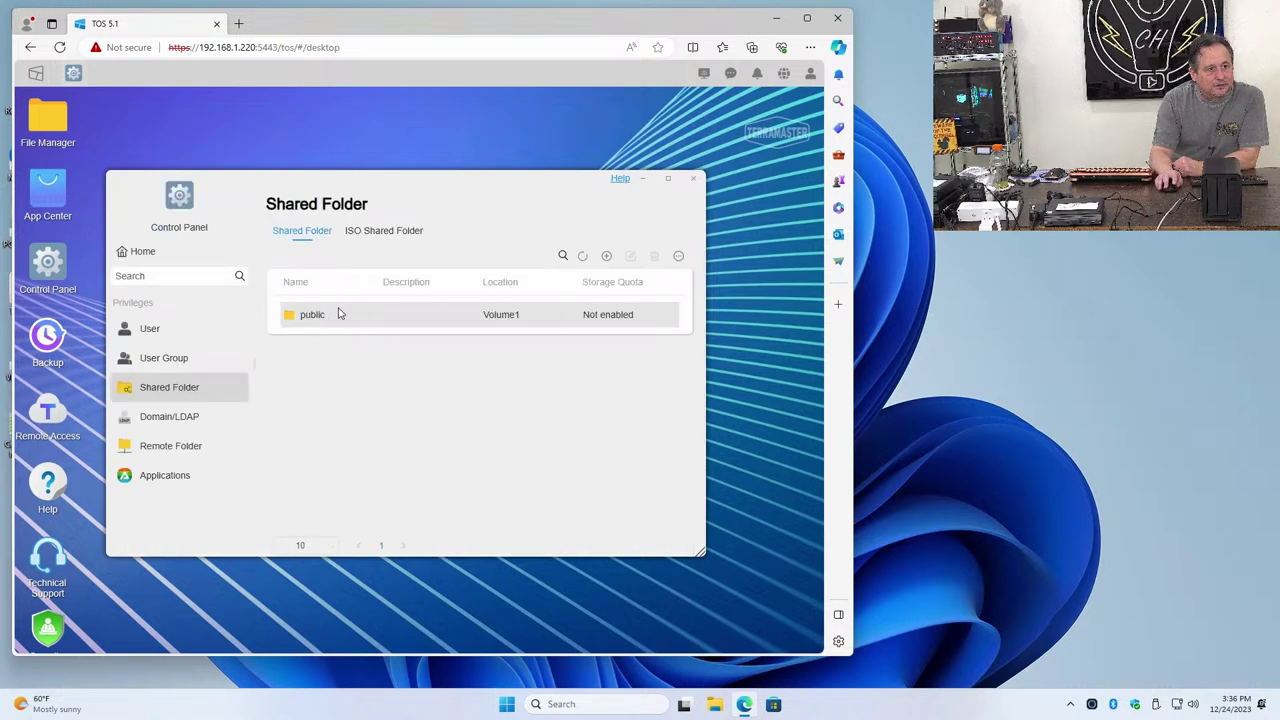
{"action": "left_click", "coordinate": [337, 313]}
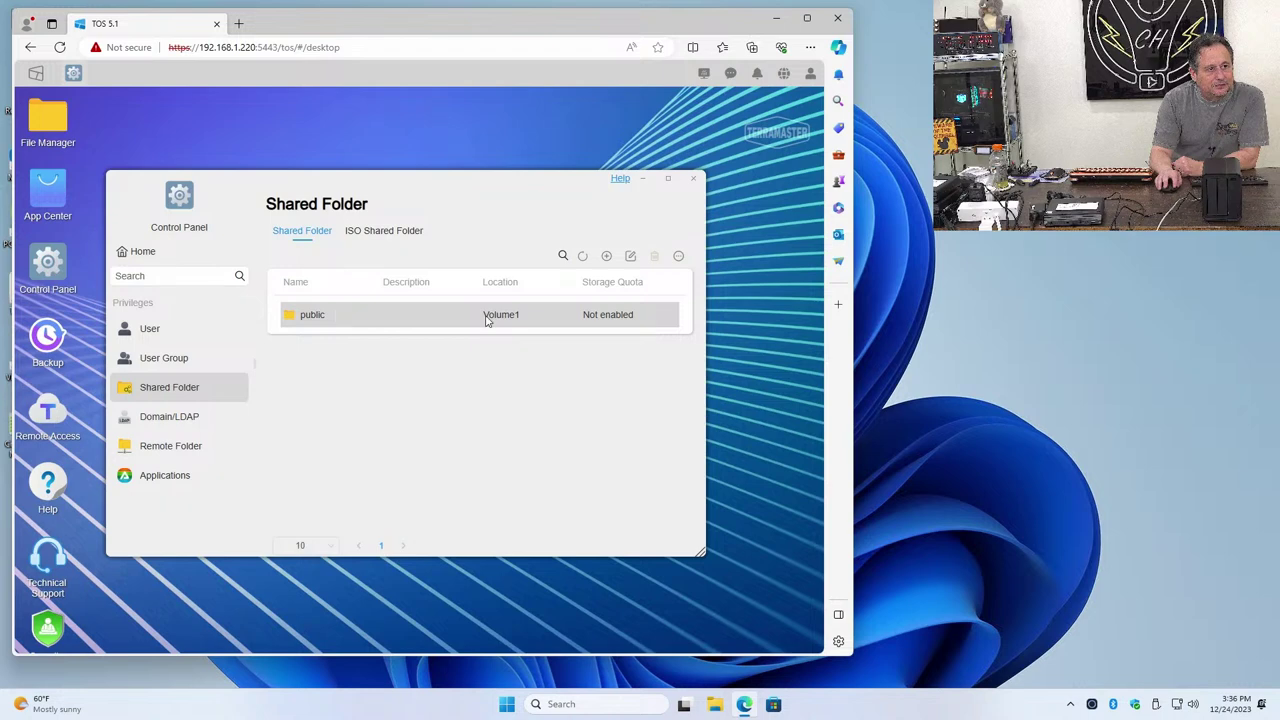
{"action": "left_click", "coordinate": [629, 257]}
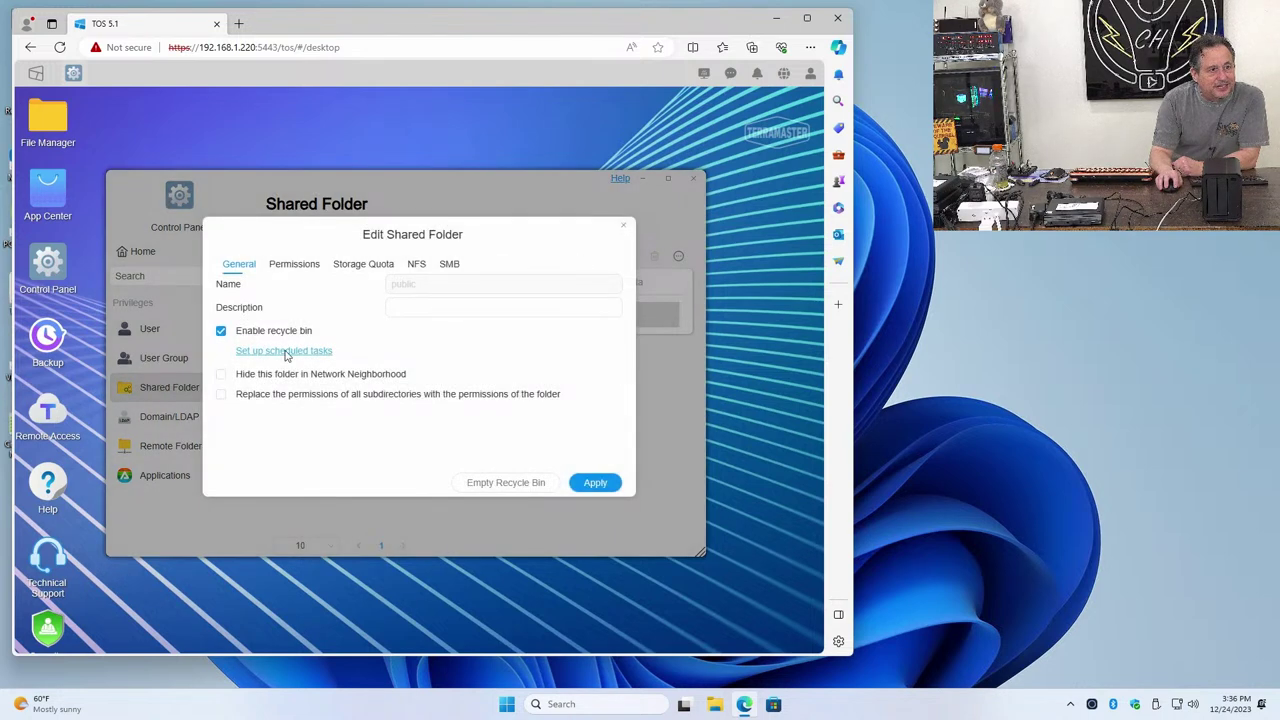
{"action": "left_click", "coordinate": [487, 484]}
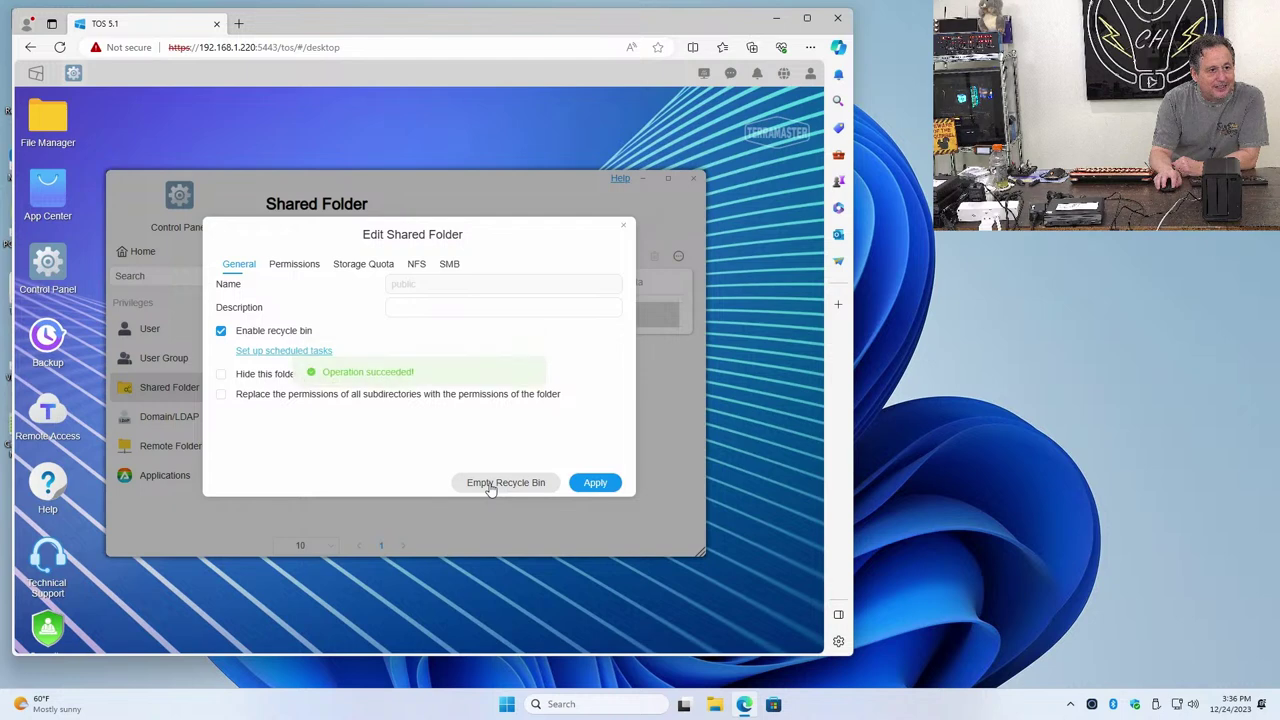
{"action": "left_click", "coordinate": [575, 485]}
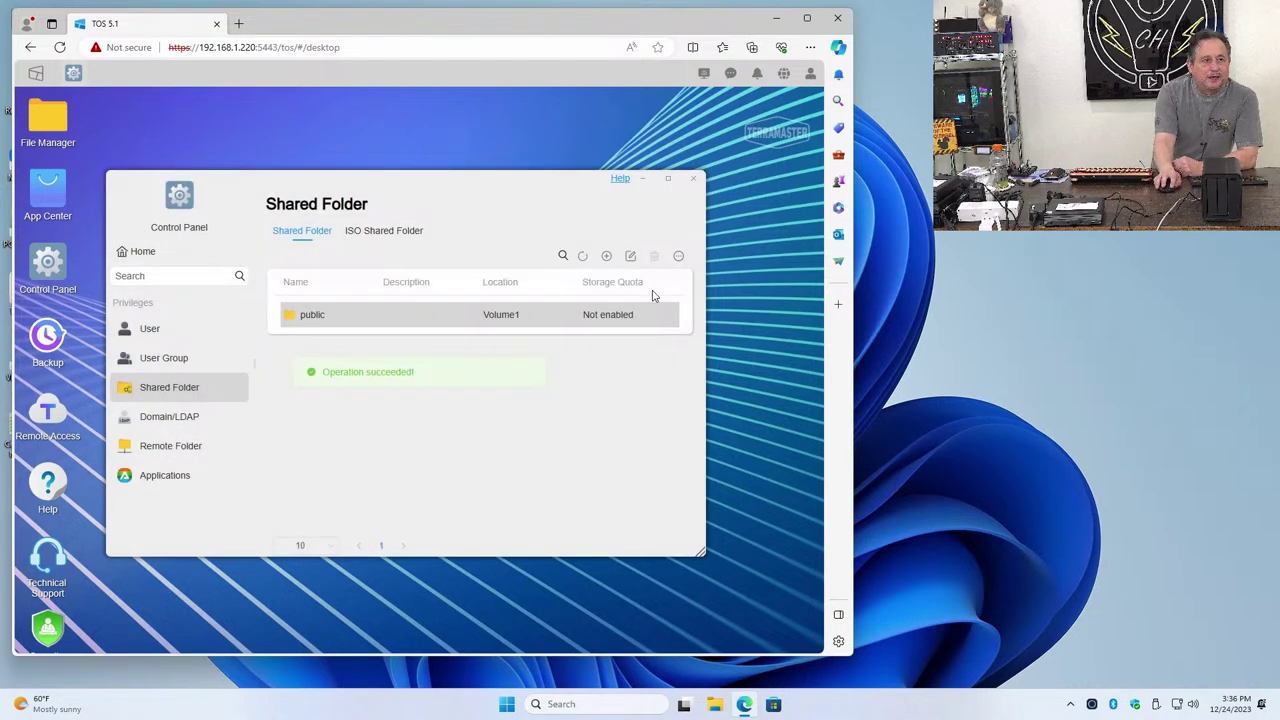
{"action": "left_click", "coordinate": [693, 179]}
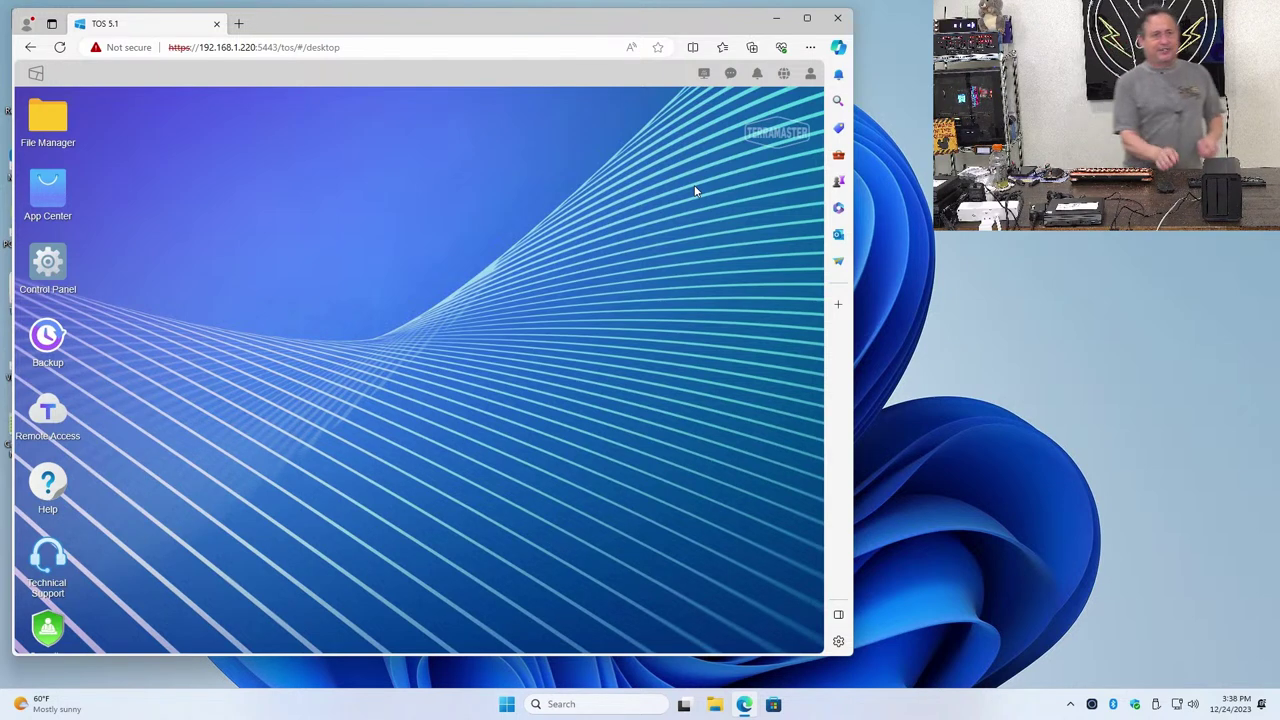
Minimize the browser and open the Ethernet page in Windows Network & internet settings
{"action": "left_click", "coordinate": [776, 18]}
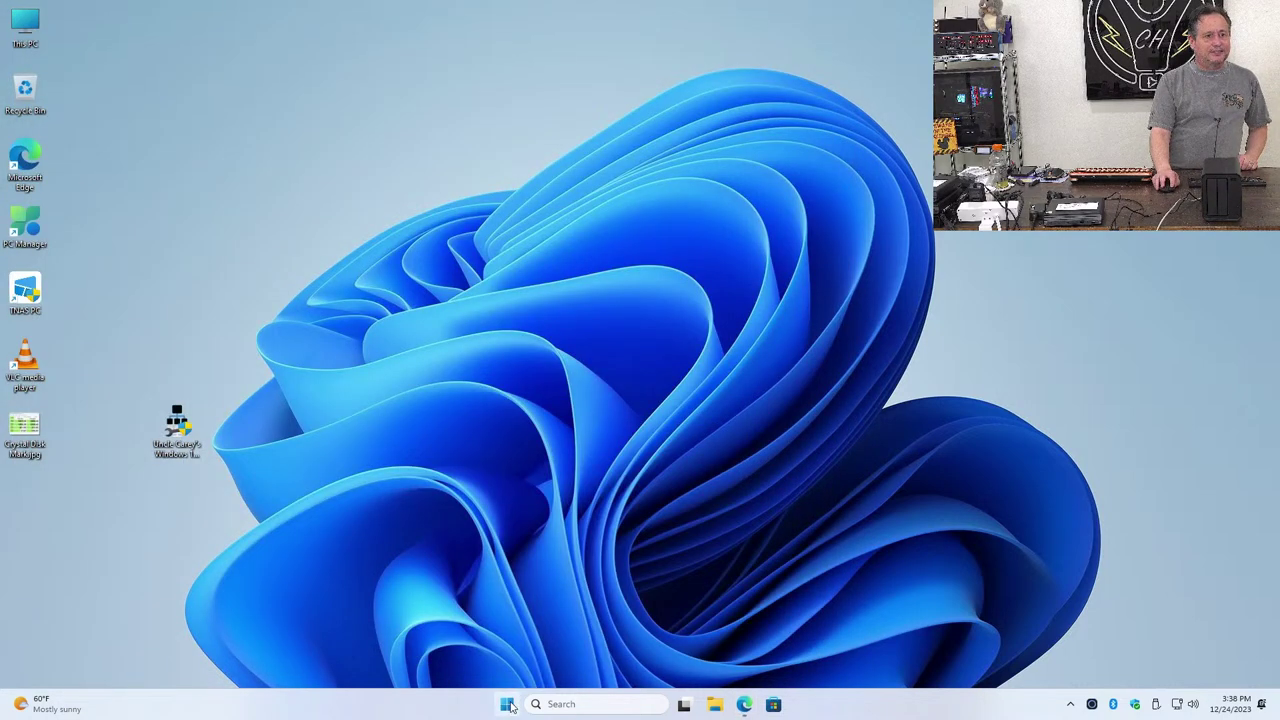
{"action": "left_click", "coordinate": [507, 704]}
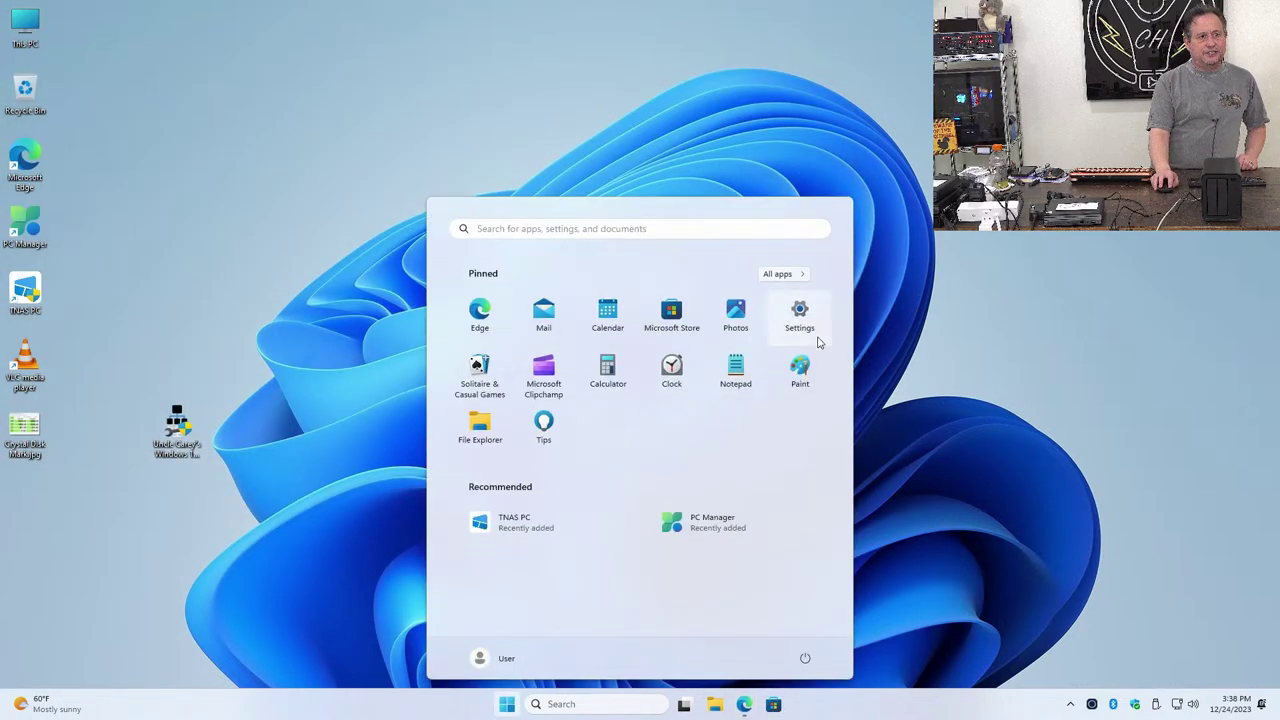
{"action": "left_click", "coordinate": [812, 330]}
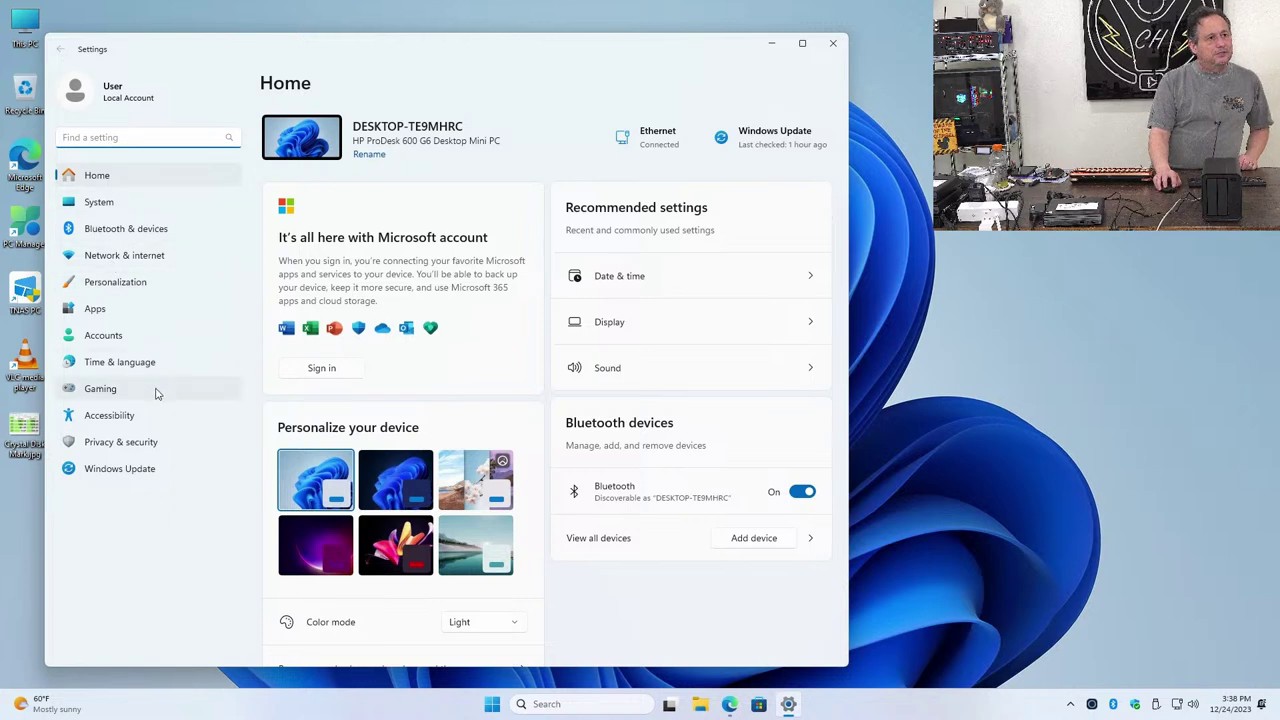
{"action": "left_click", "coordinate": [134, 258]}
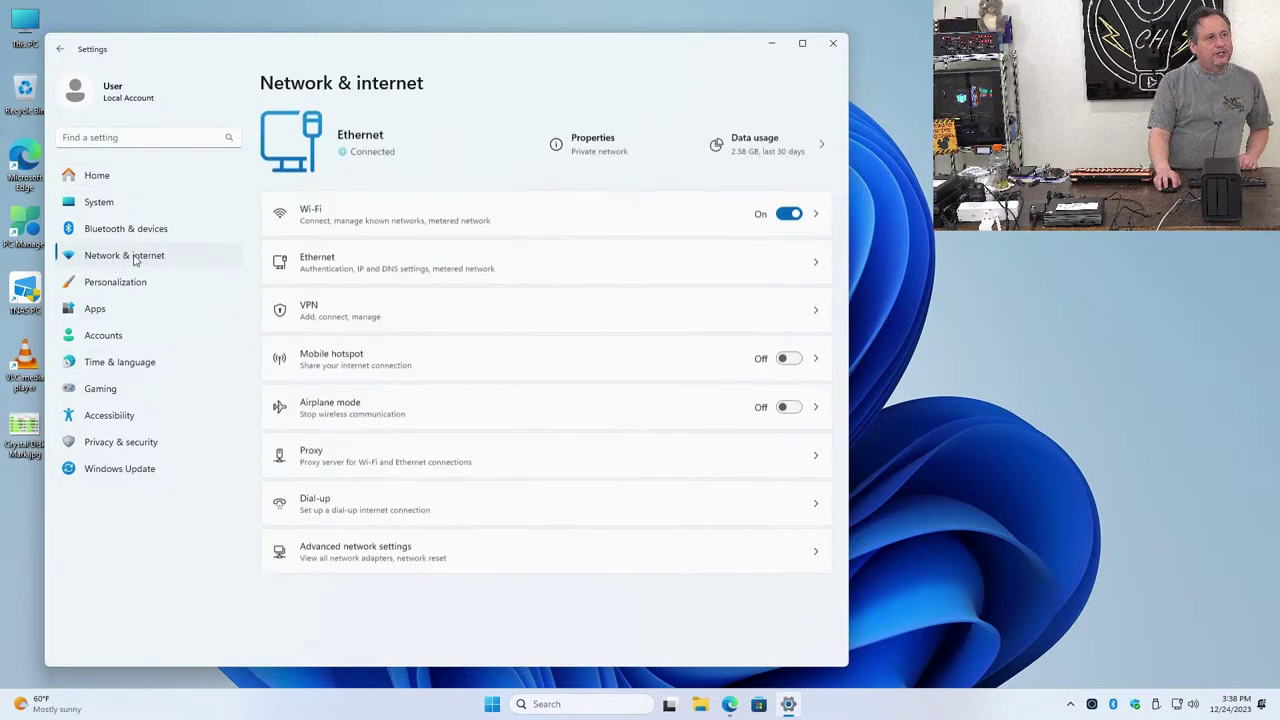
{"action": "left_click", "coordinate": [348, 267]}
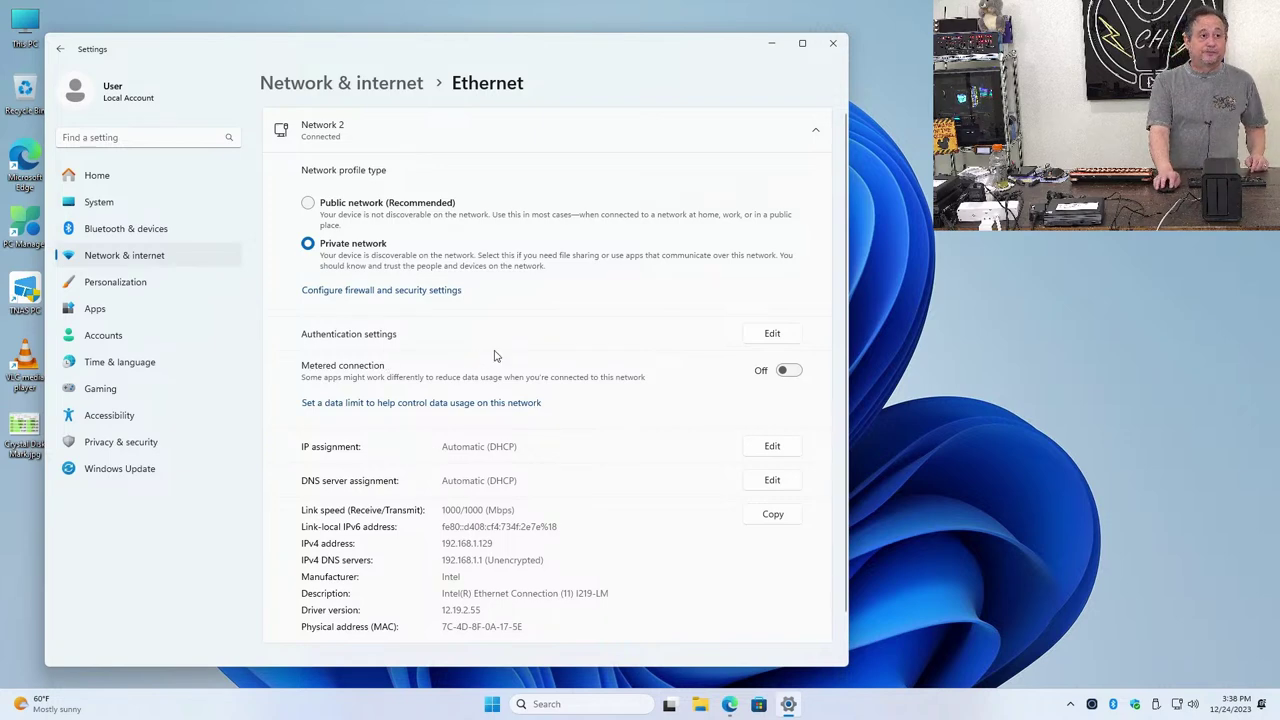
Check the firewall is on in Windows Security, then return to the Private Ethernet profile
{"action": "left_click", "coordinate": [436, 291]}
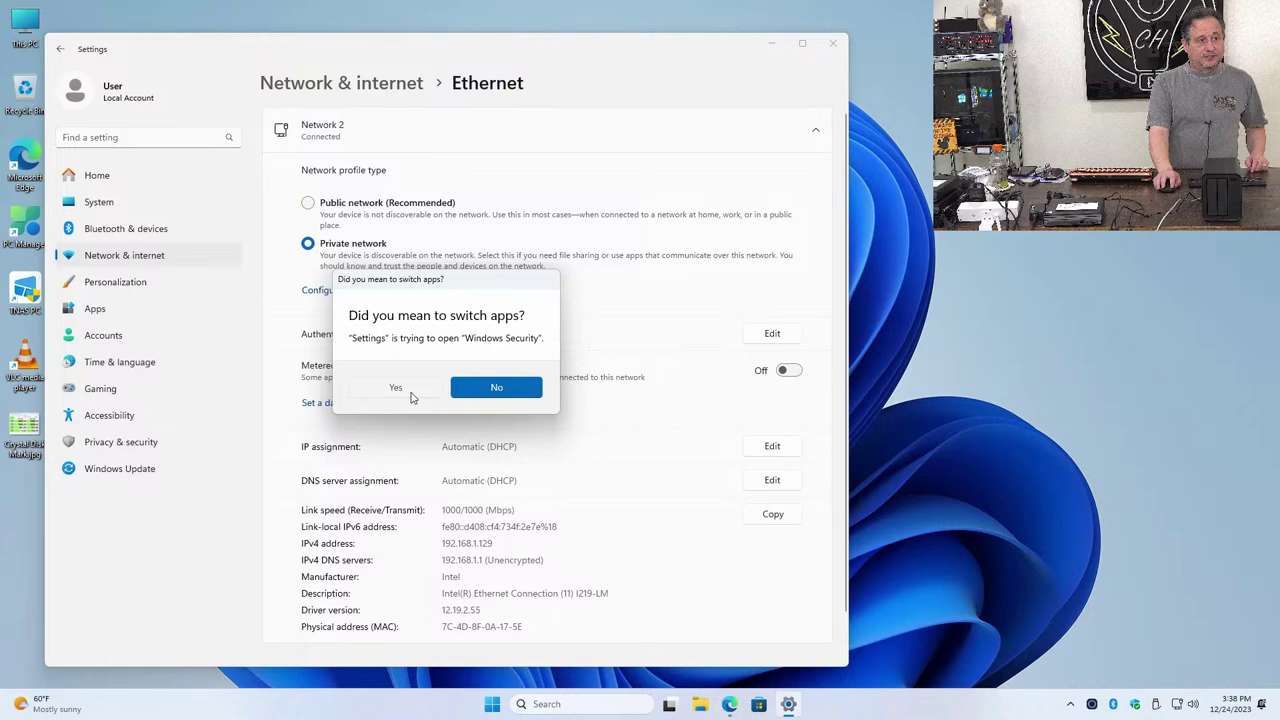
{"action": "left_click", "coordinate": [400, 388]}
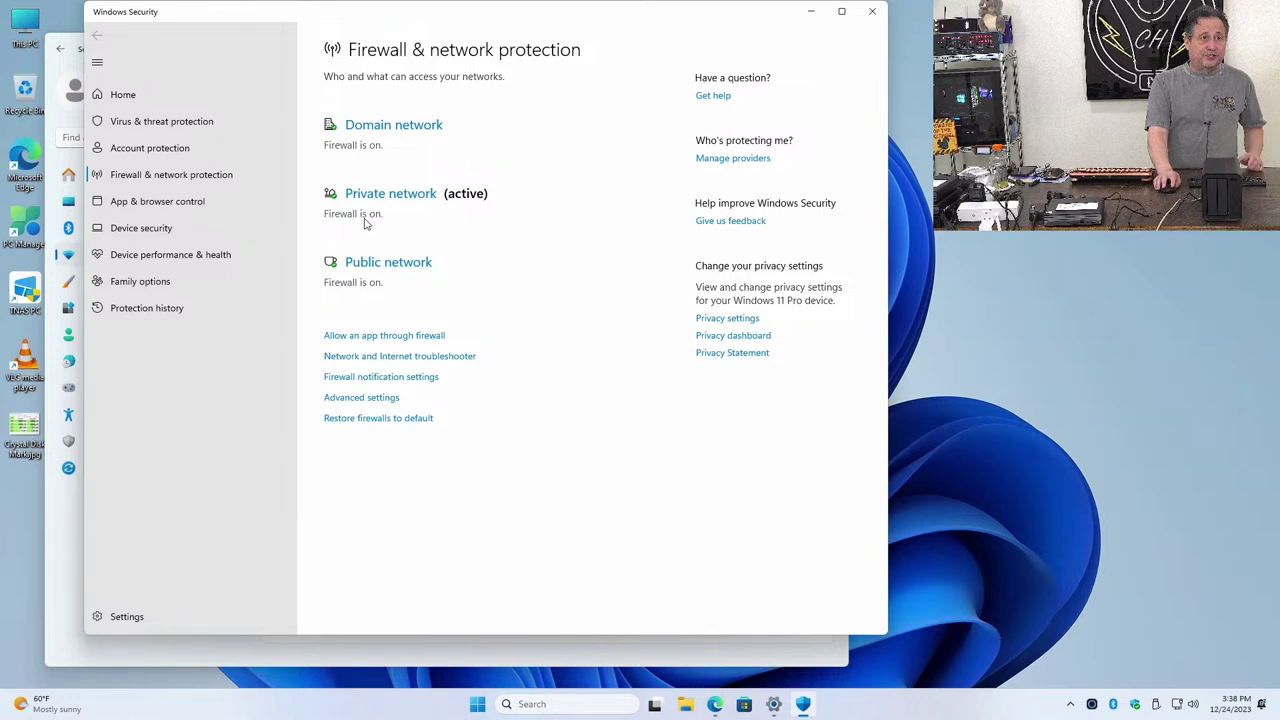
{"action": "left_click", "coordinate": [872, 11]}
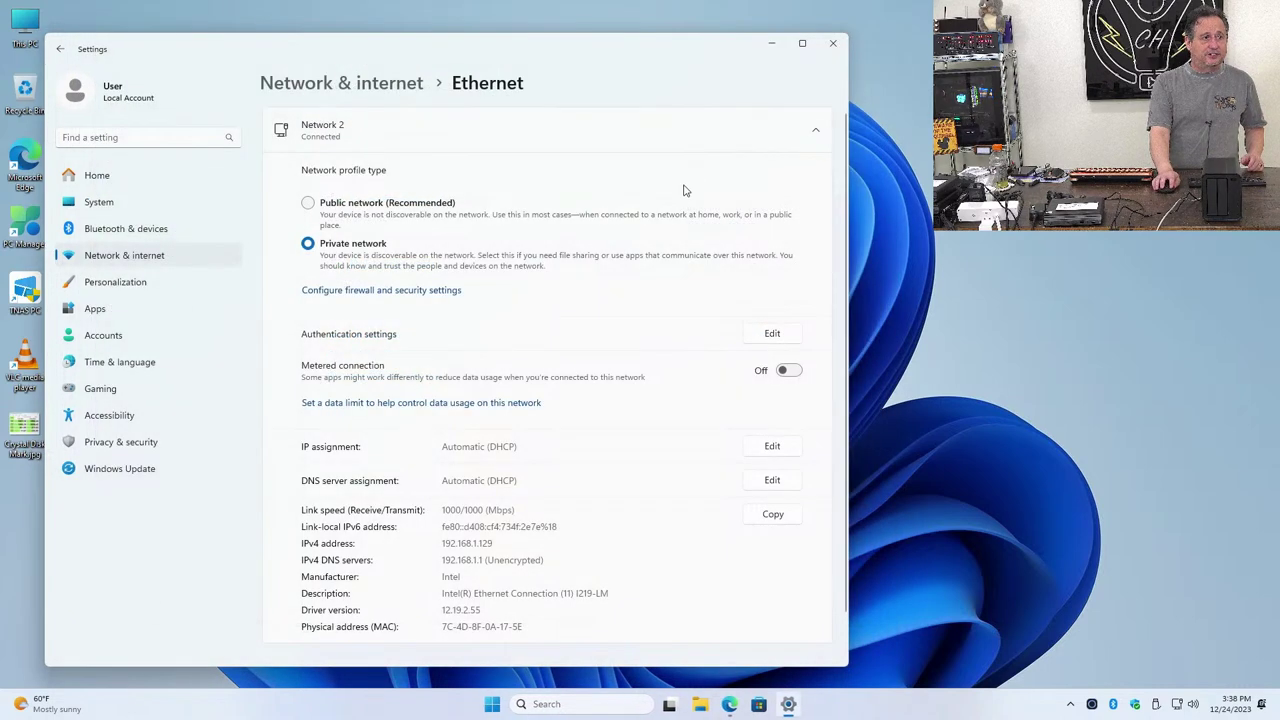
{"action": "scroll", "coordinate": [443, 432], "scroll_direction": "down", "scroll_amount": 2}
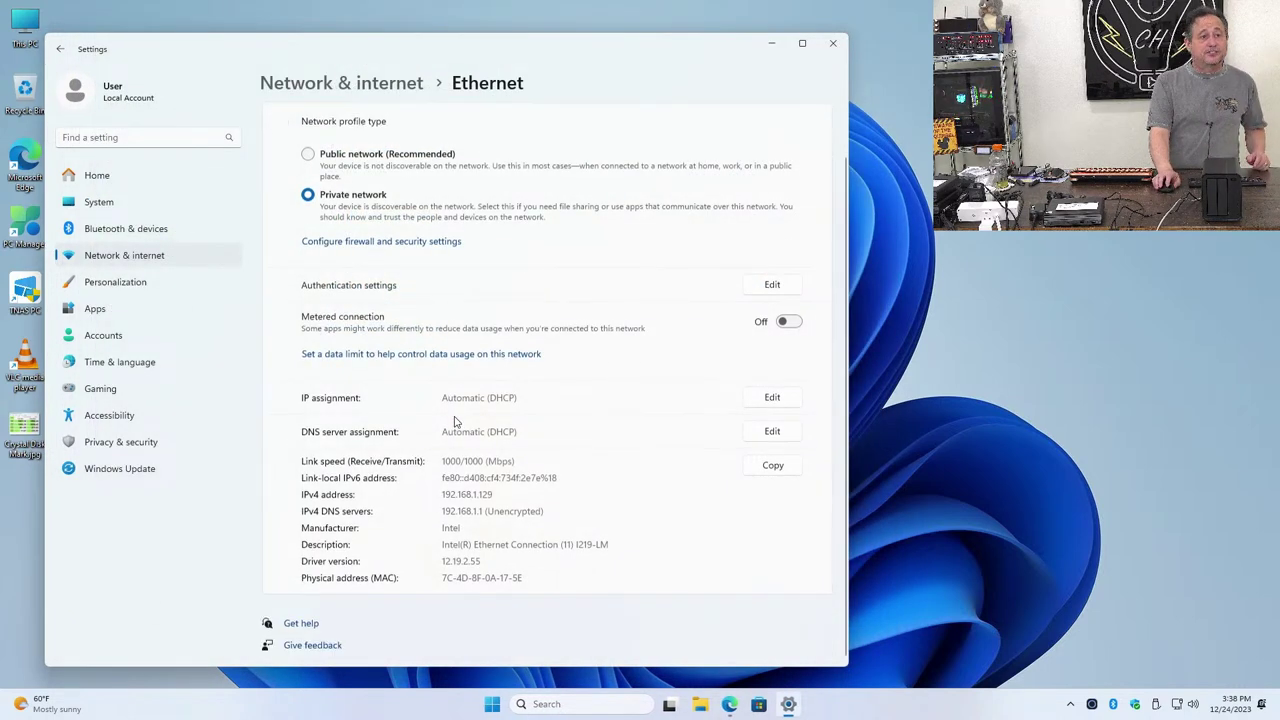
Close Settings, view the devices under Network in File Explorer, then close Explorer
{"action": "left_click", "coordinate": [833, 43]}
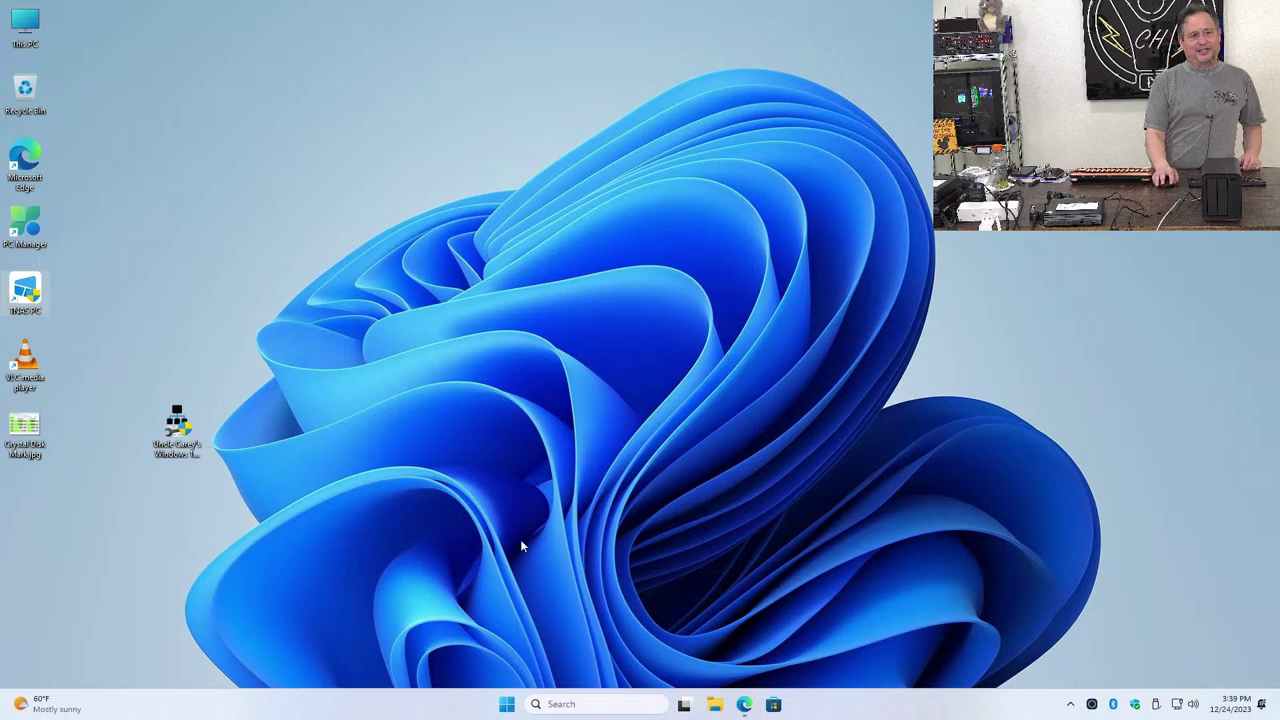
{"action": "left_click", "coordinate": [714, 704]}
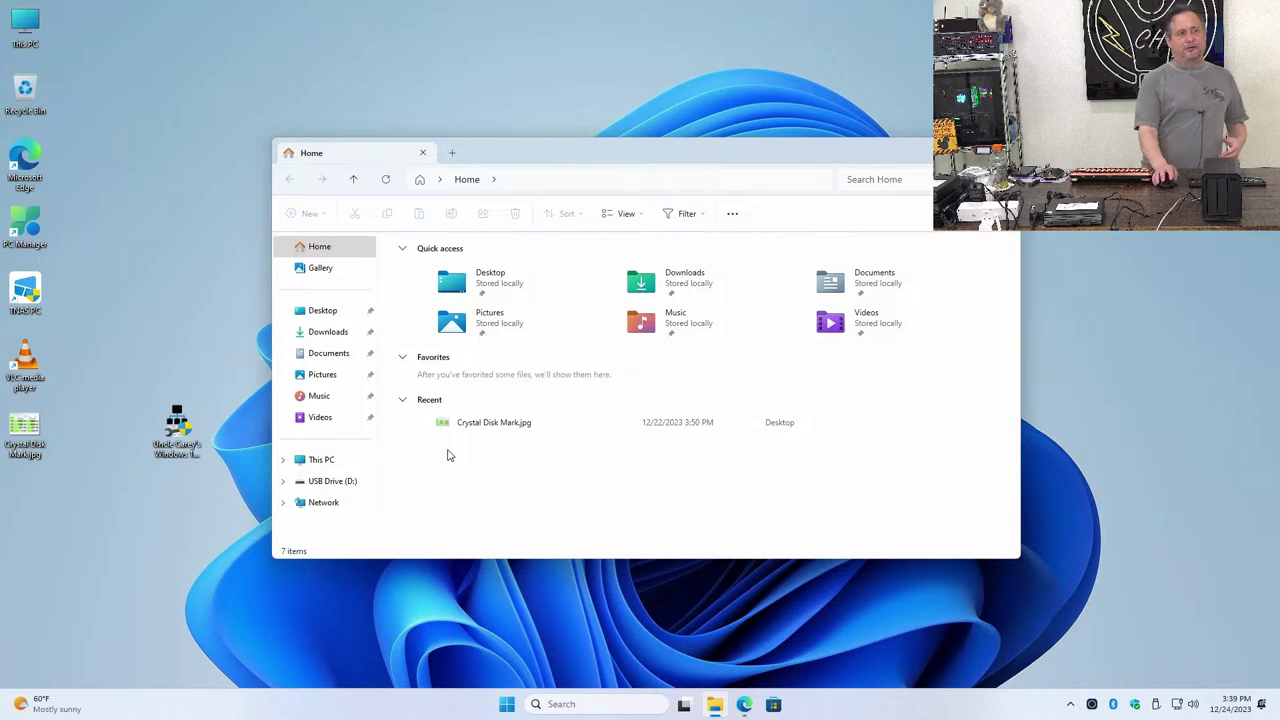
{"action": "left_click", "coordinate": [337, 505]}
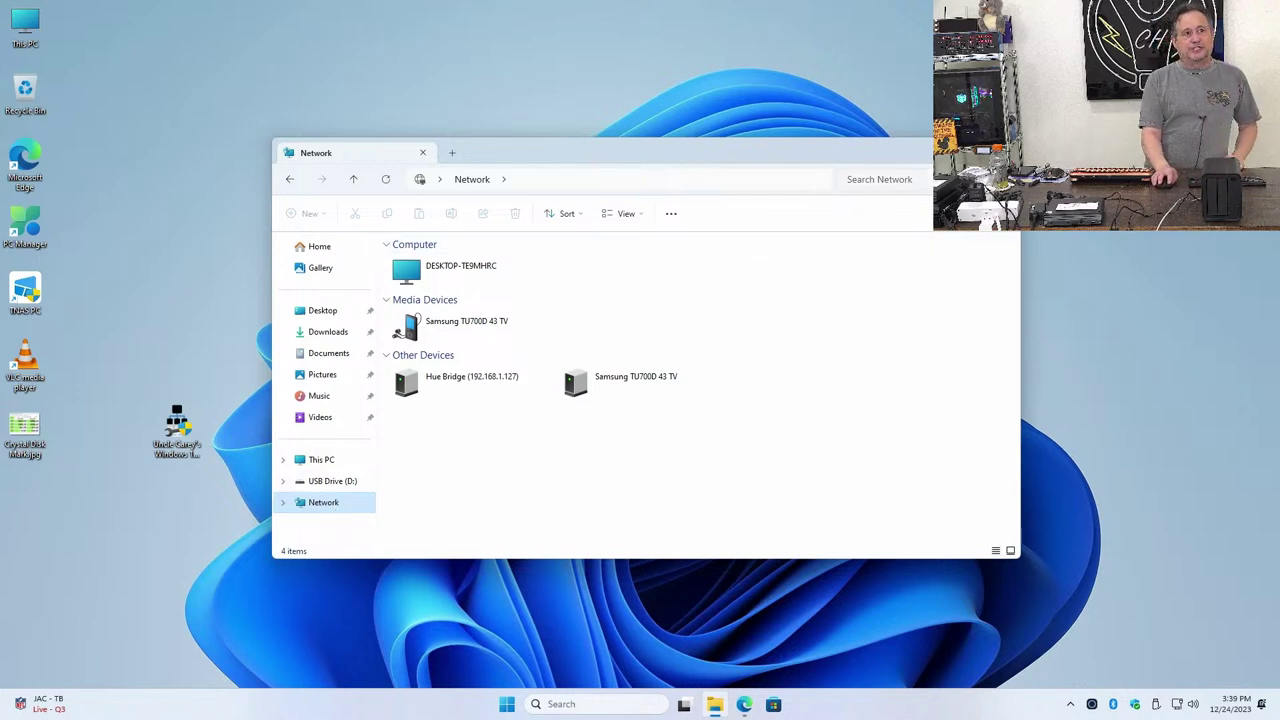
{"action": "key", "text": "alt+F4"}
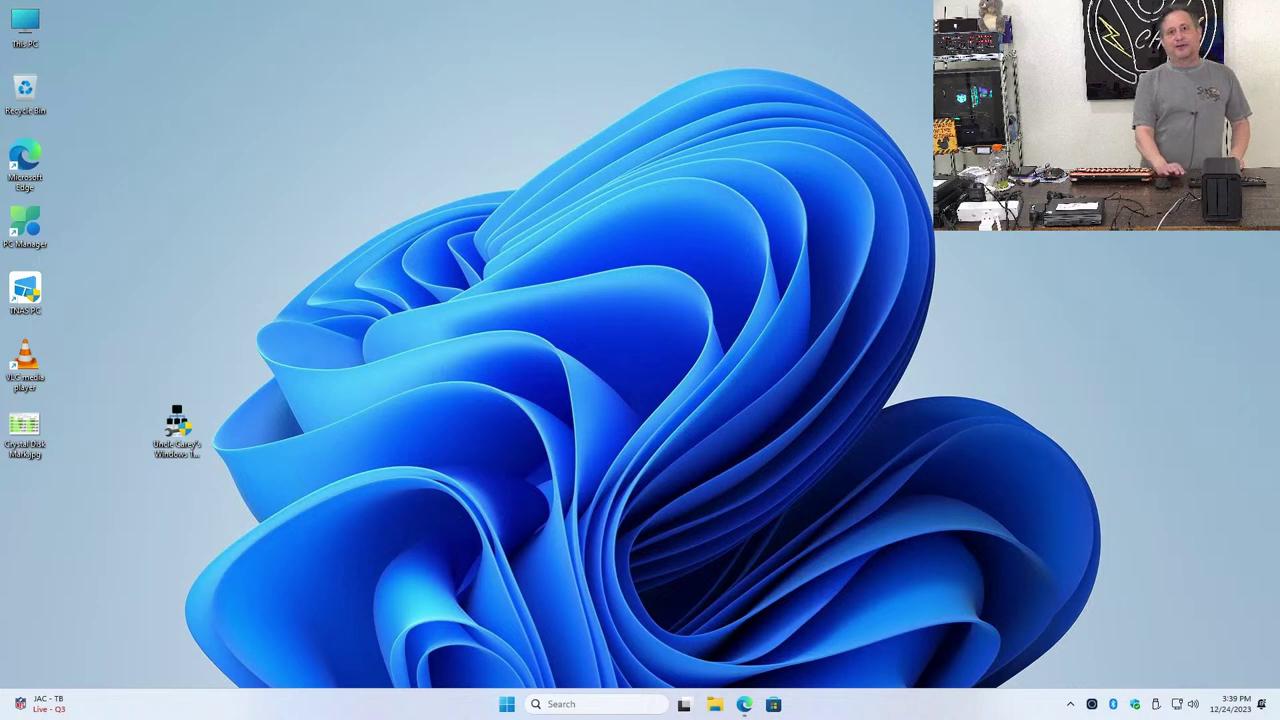